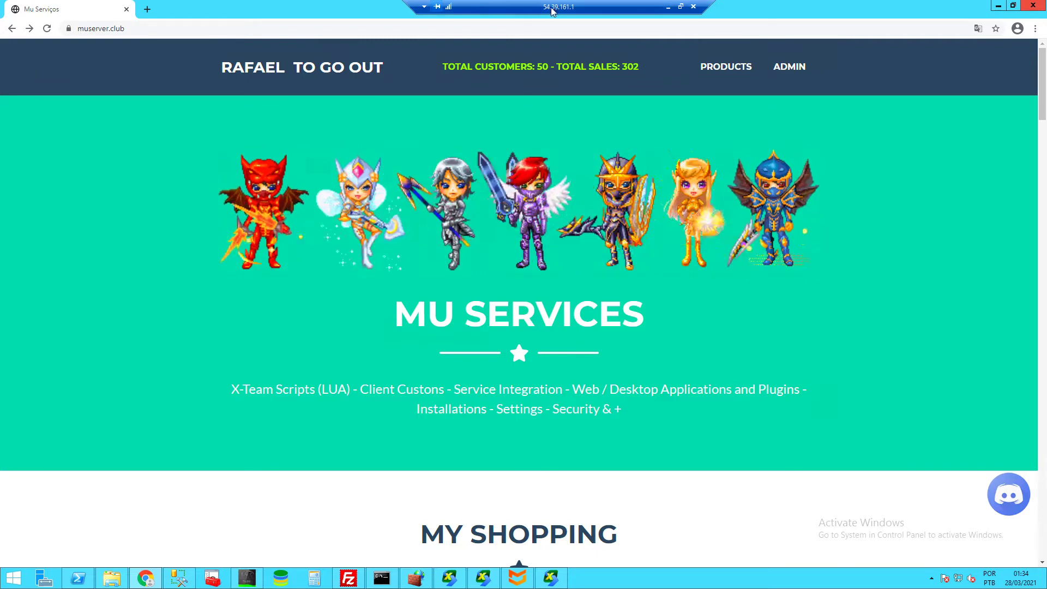
- Dismiss the page's translate menu and scroll the catalogue down to the Event Raffle card
drag(545, 7, 535, 7)
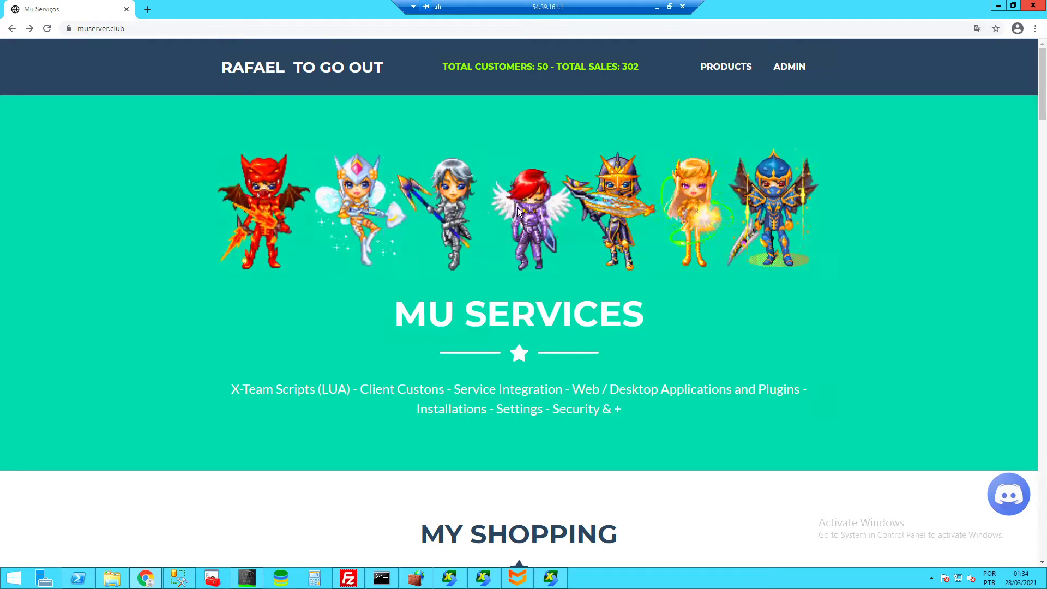
right_click(938, 208)
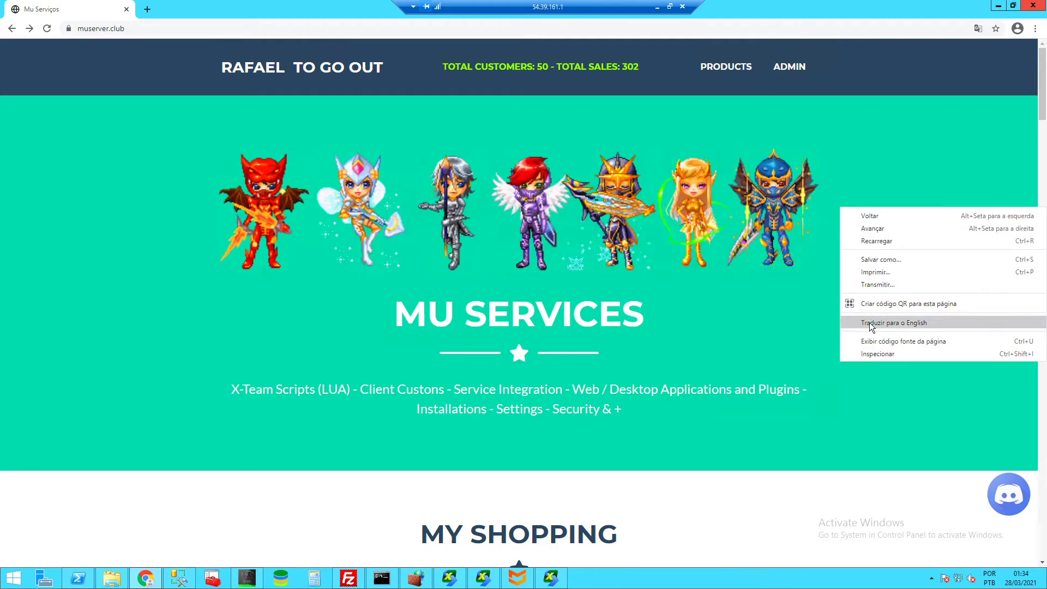
click(800, 330)
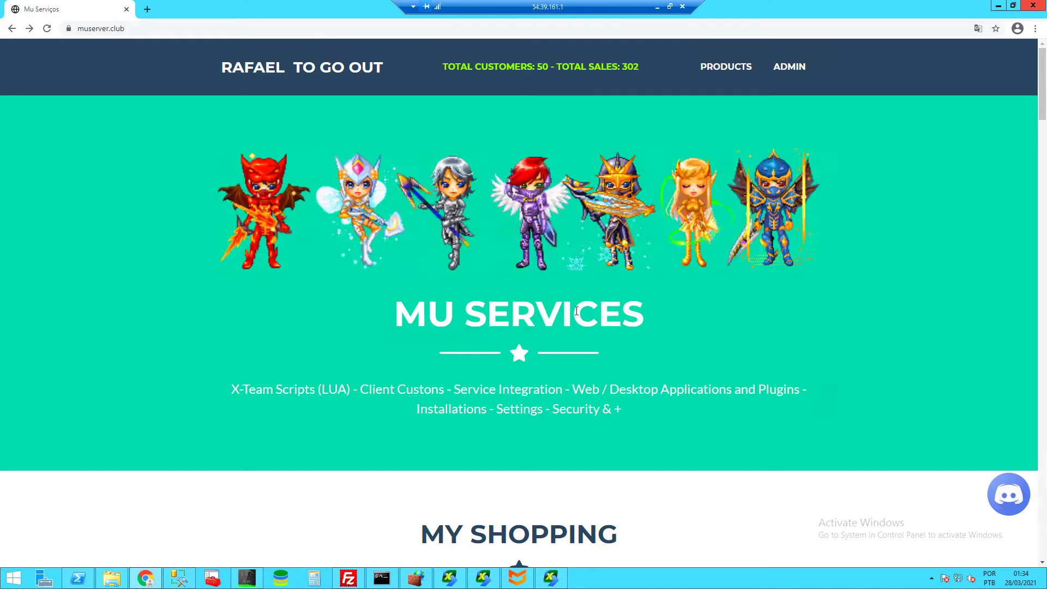
scroll(576, 311, down, 2)
scroll(516, 256, down, 7)
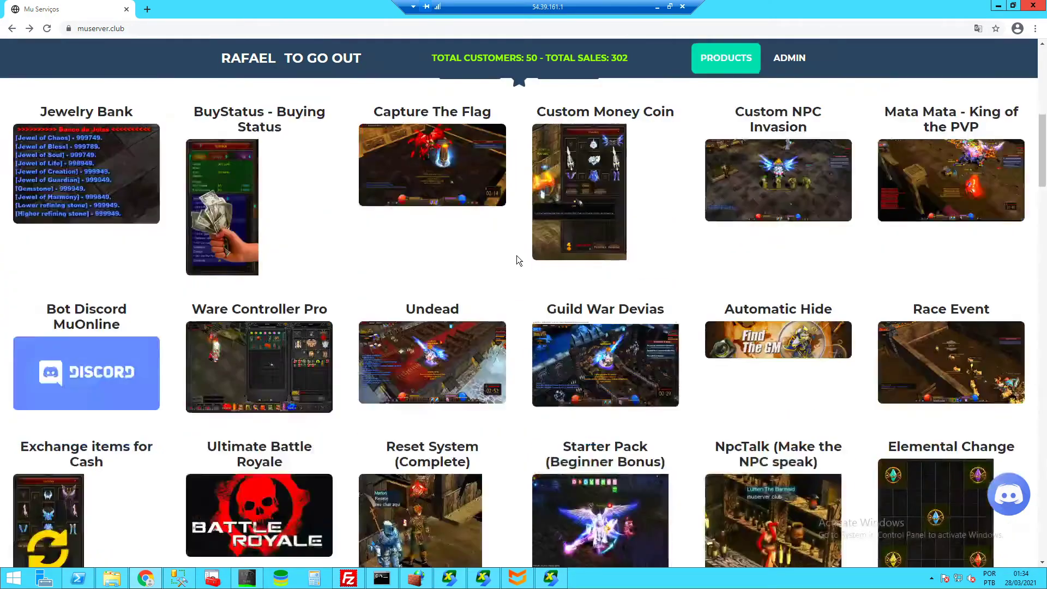
scroll(516, 255, down, 10)
scroll(838, 269, up, 4)
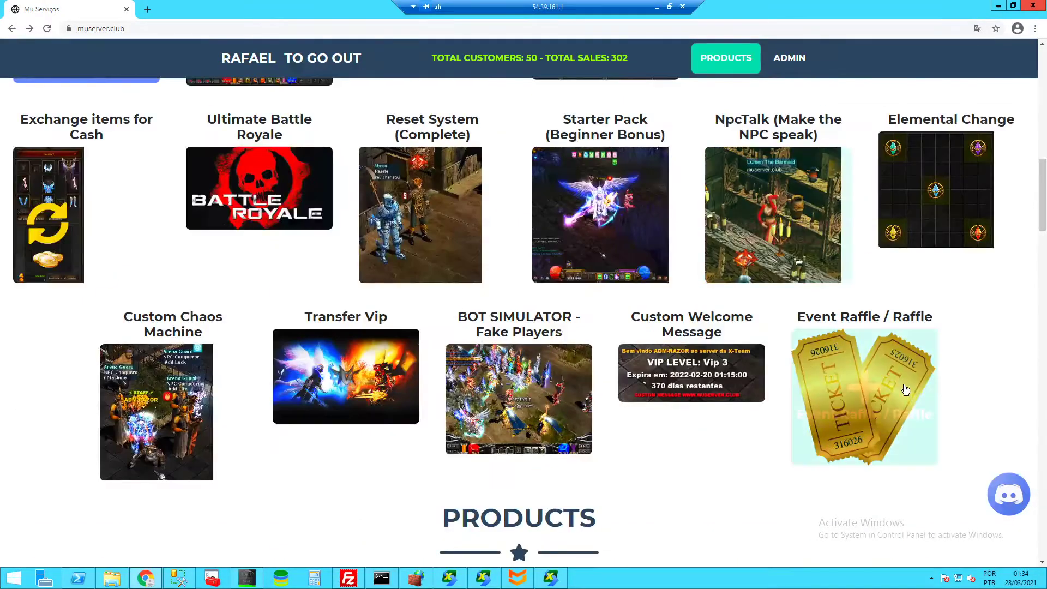
- Open the Event Raffle details, check License ID 1079, and follow the ServerClub-Resources GitHub link
click(857, 356)
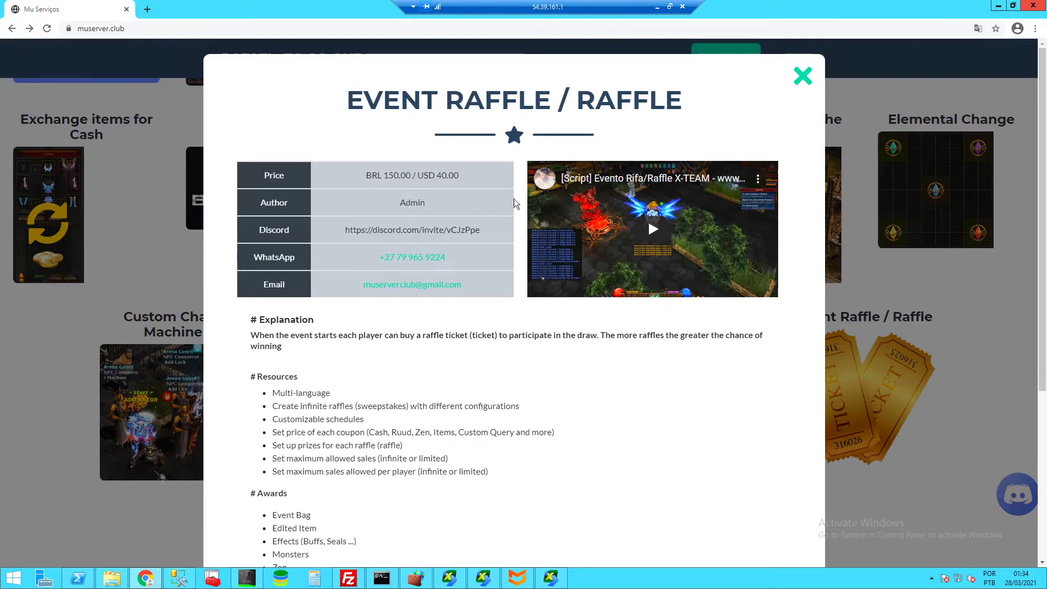
scroll(513, 229, down, 3)
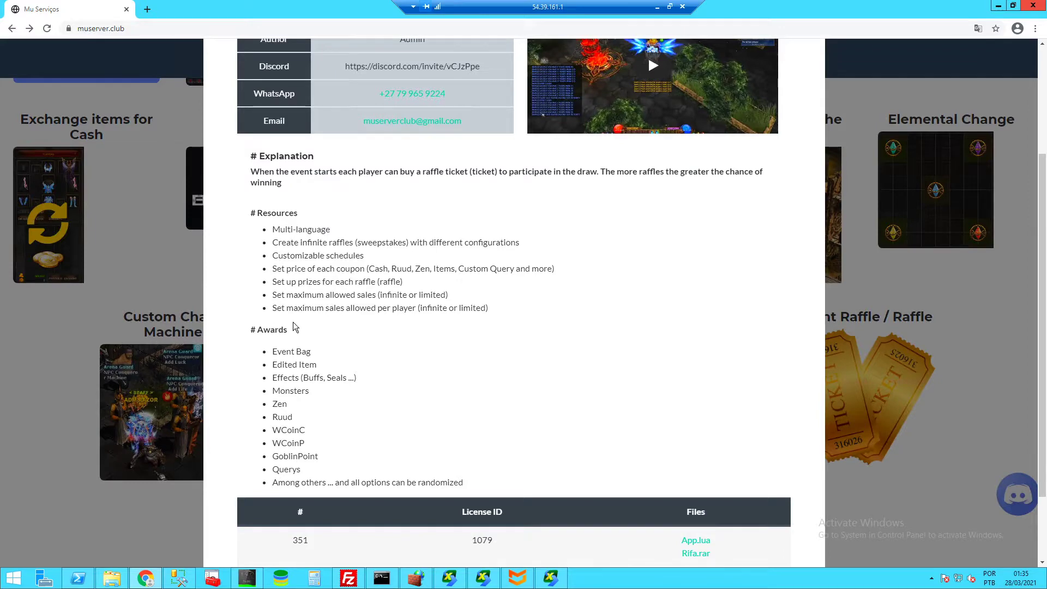
scroll(328, 261, down, 2)
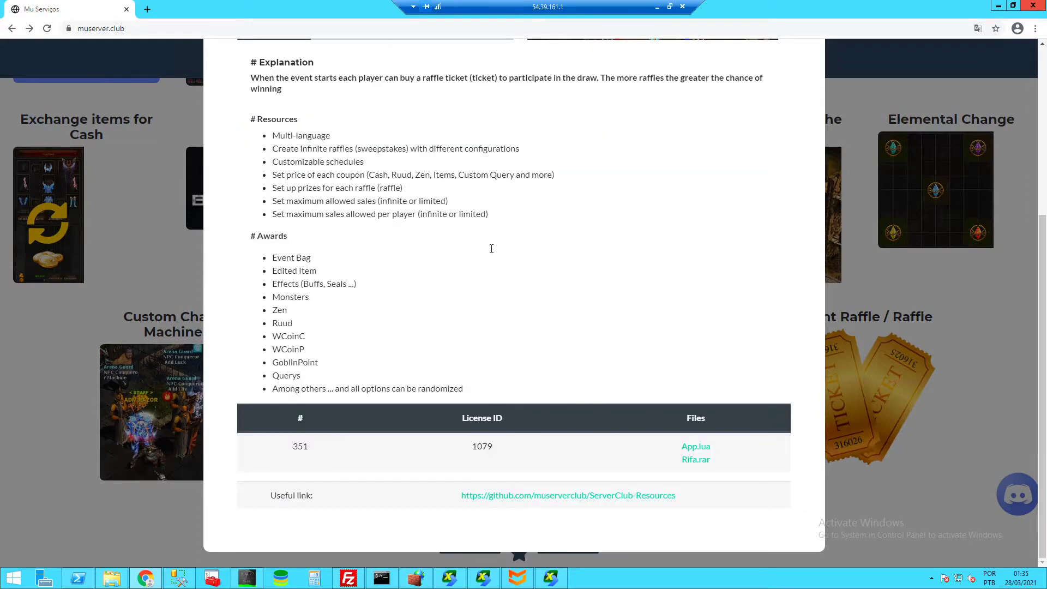
double_click(482, 446)
click(597, 444)
click(523, 496)
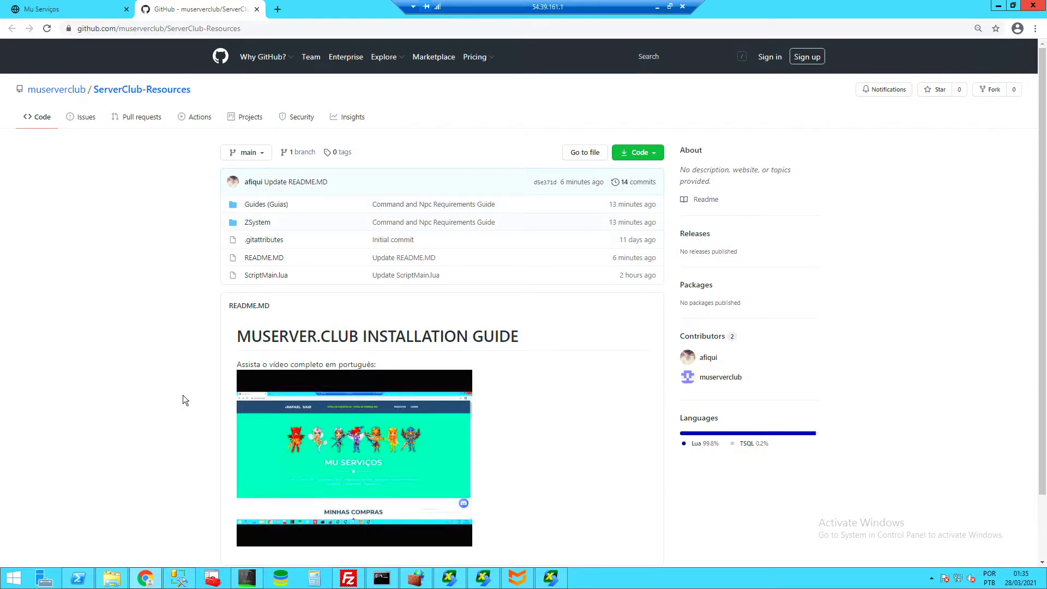
click(112, 578)
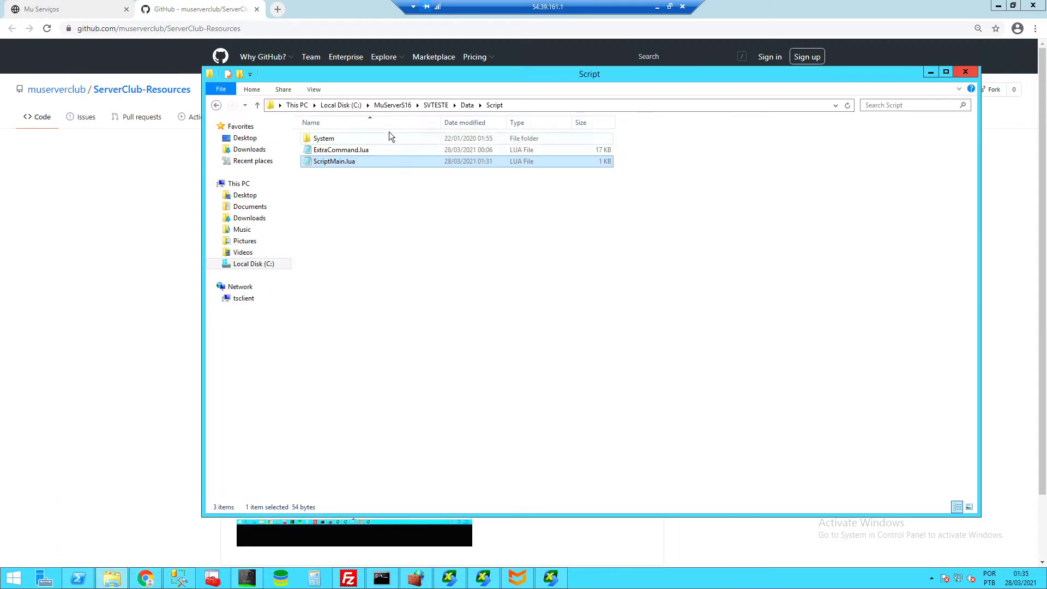
drag(453, 79, 434, 81)
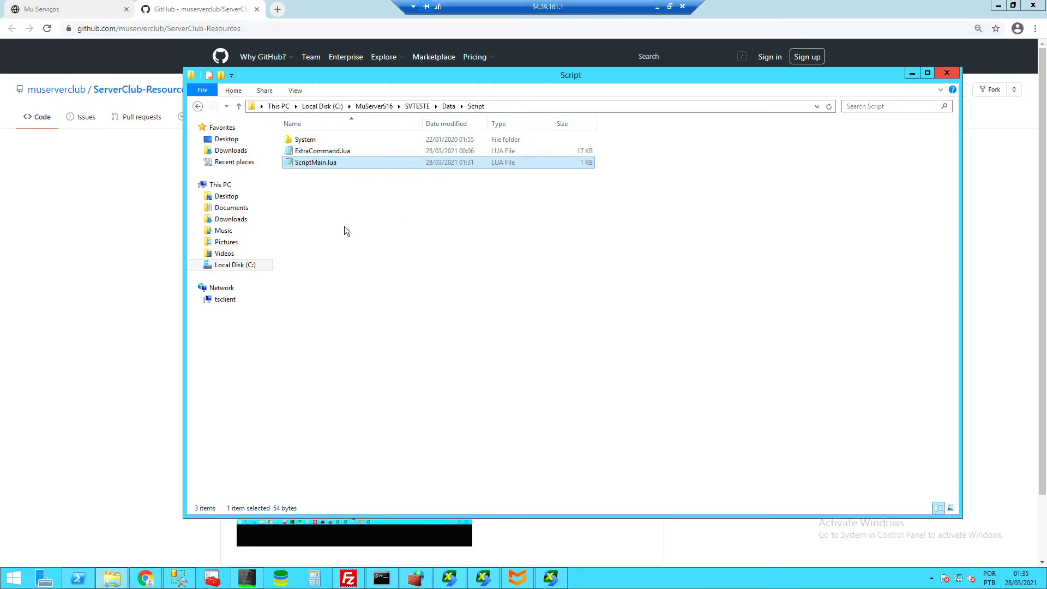
click(329, 173)
double_click(316, 162)
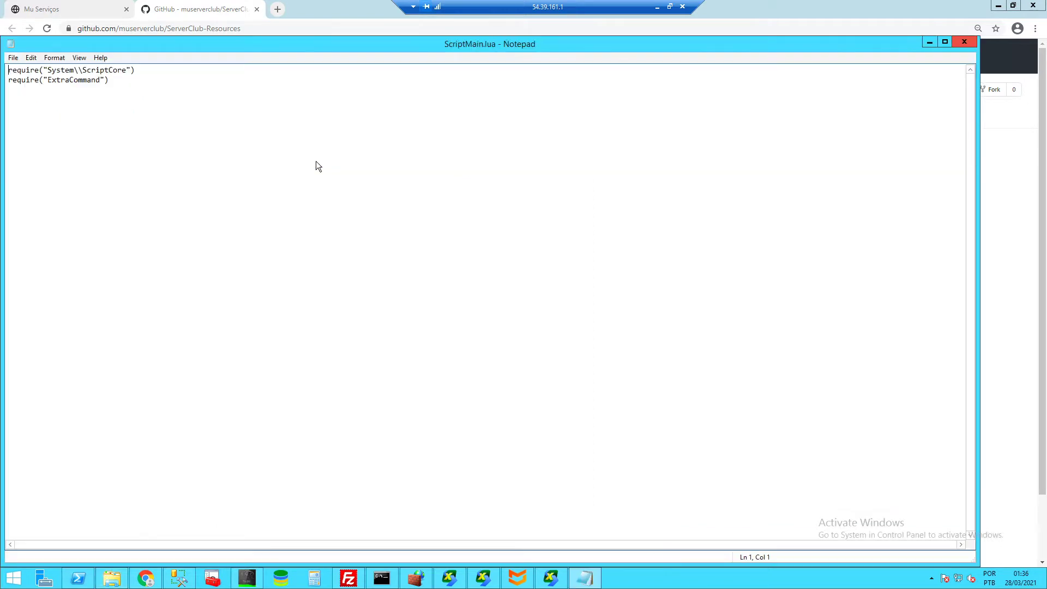
drag(243, 55, 294, 67)
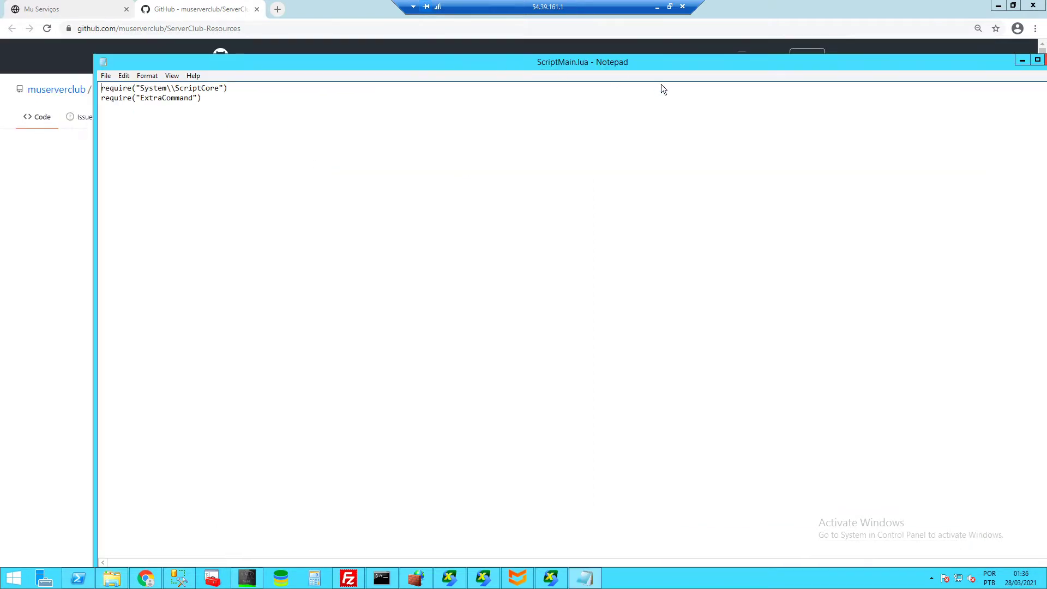
drag(626, 70, 599, 76)
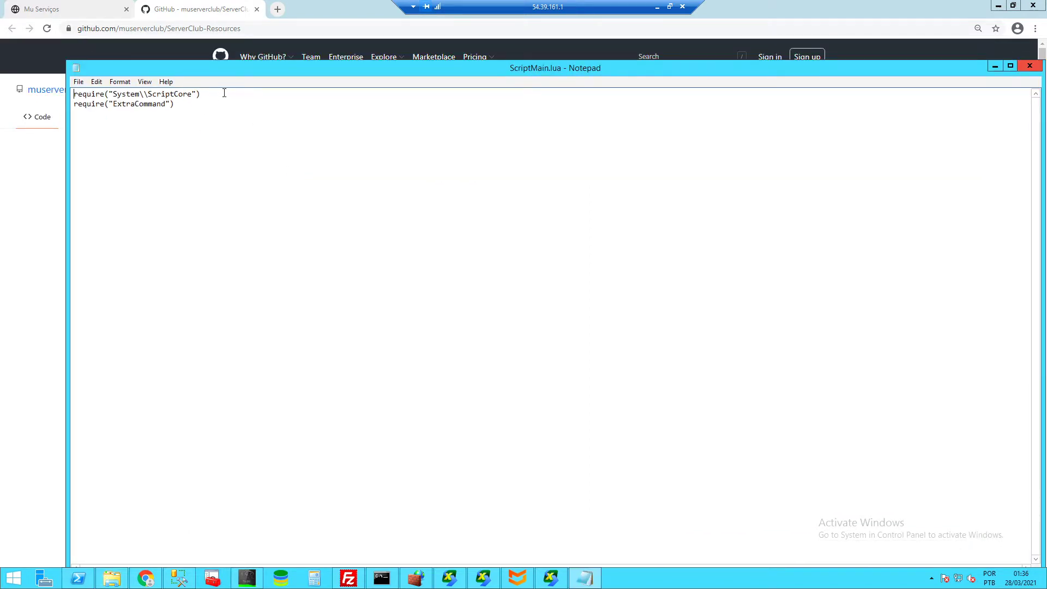
drag(201, 95, 115, 94)
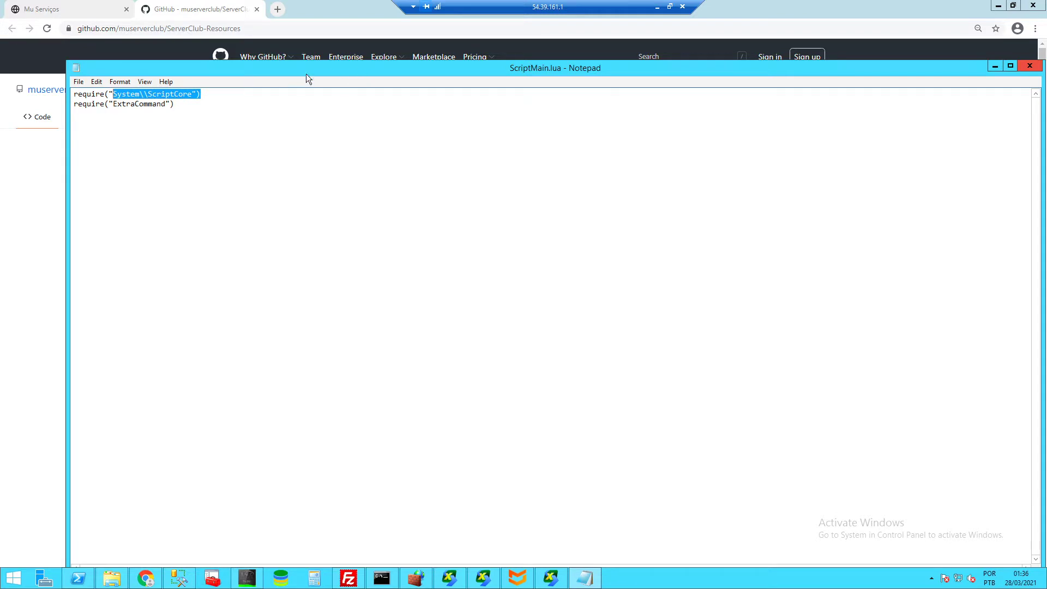
drag(306, 74, 232, 81)
click(955, 72)
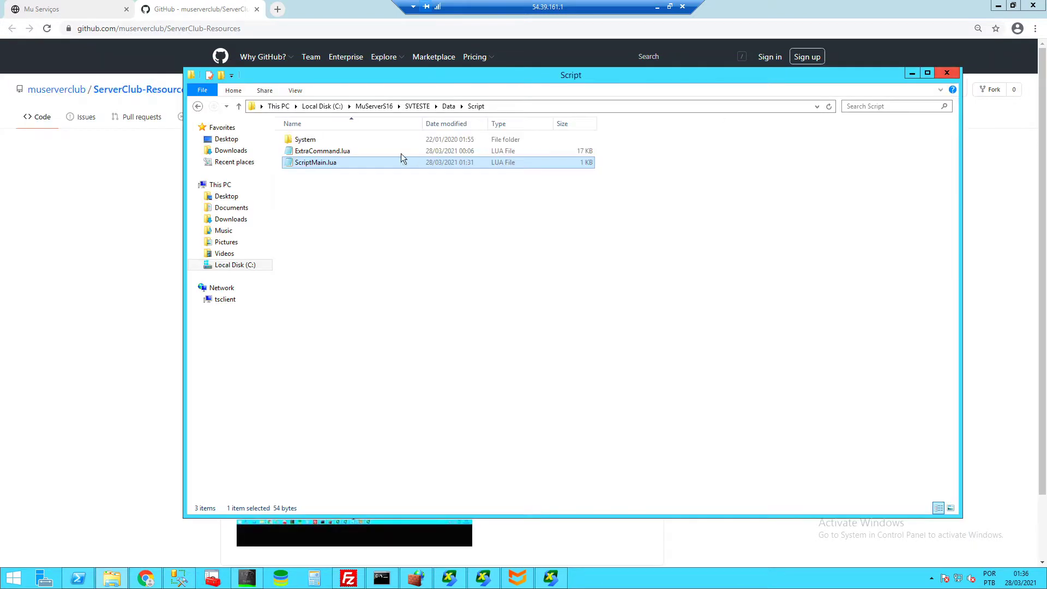
double_click(320, 138)
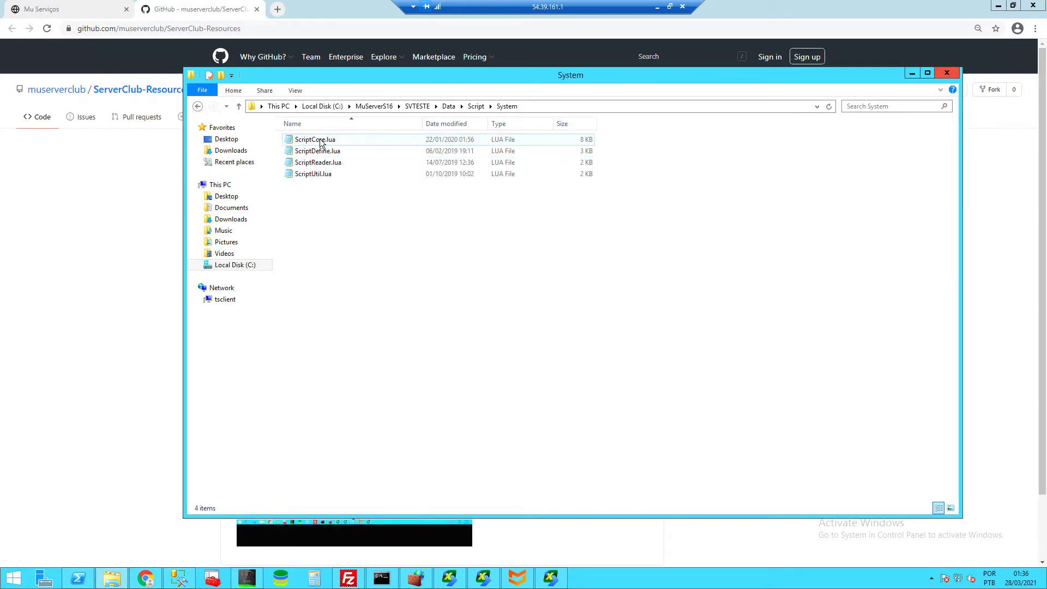
click(476, 106)
click(81, 202)
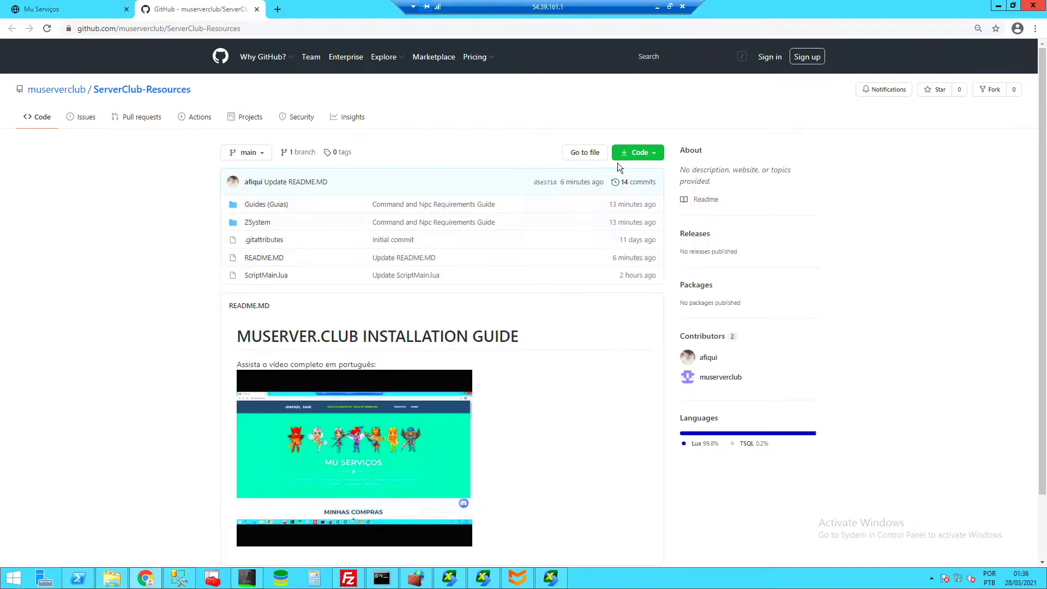
- Download the repository as a ZIP and open it in WinRAR past the blocked-content warning
click(647, 154)
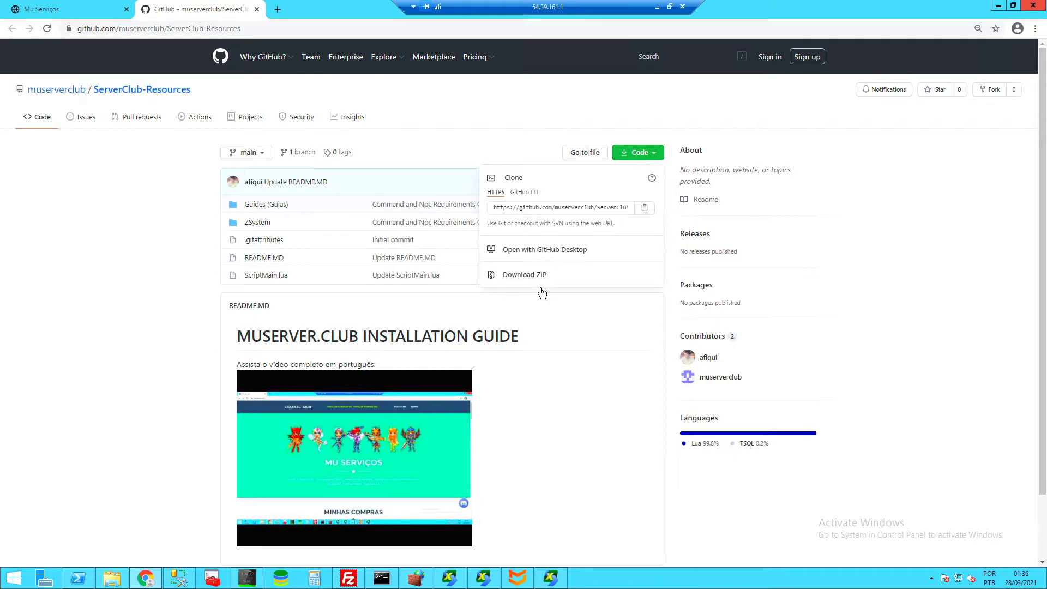
click(524, 280)
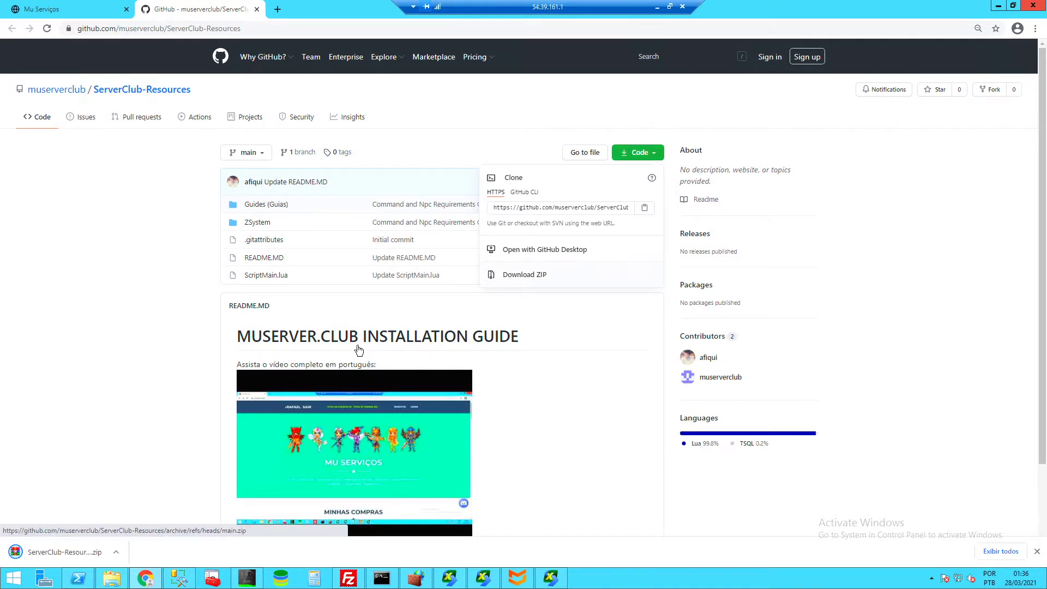
click(71, 549)
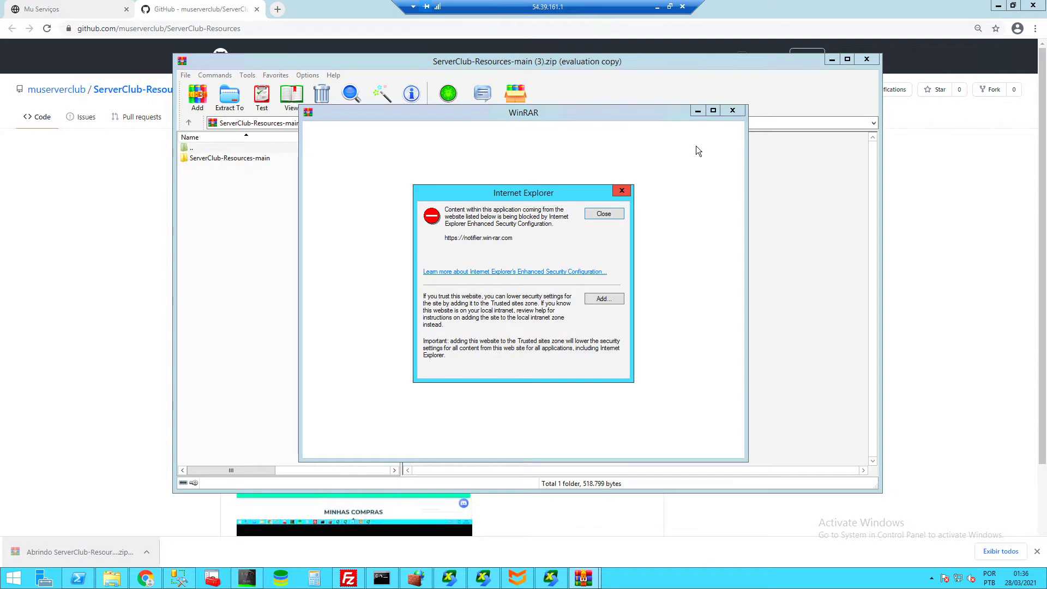
key(Return)
click(732, 111)
click(237, 158)
- Extract the ZSystem folder from ServerClub-Resources-main into the server's Script folder
double_click(237, 158)
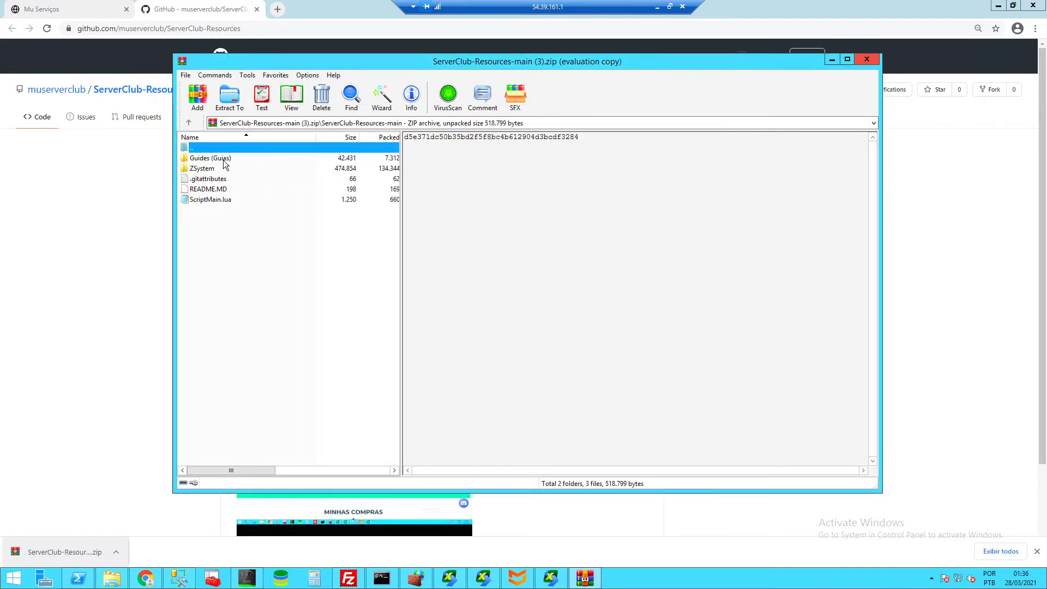
click(196, 169)
drag(130, 579, 444, 294)
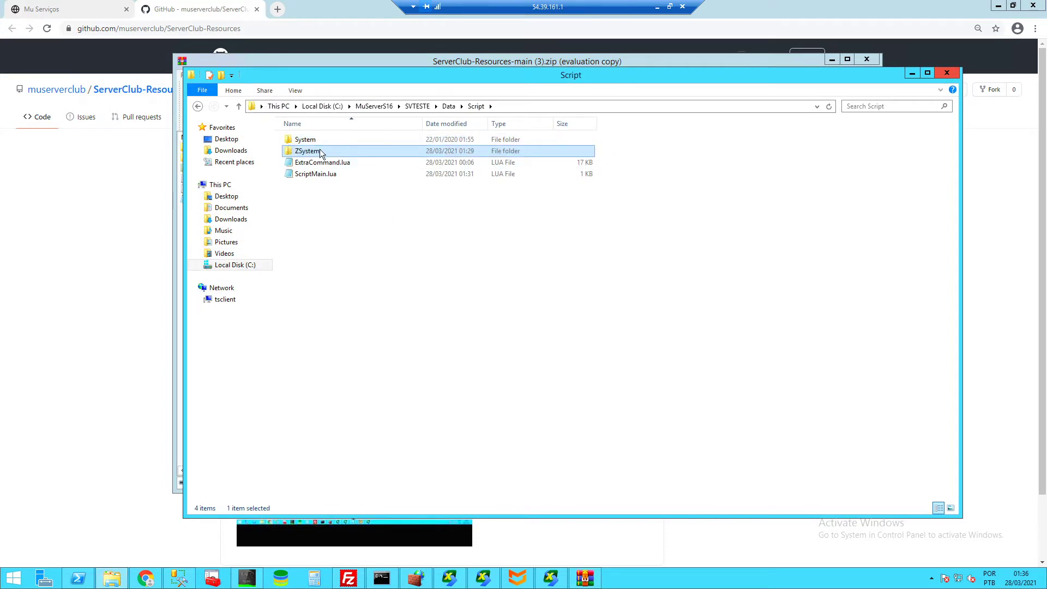
double_click(319, 151)
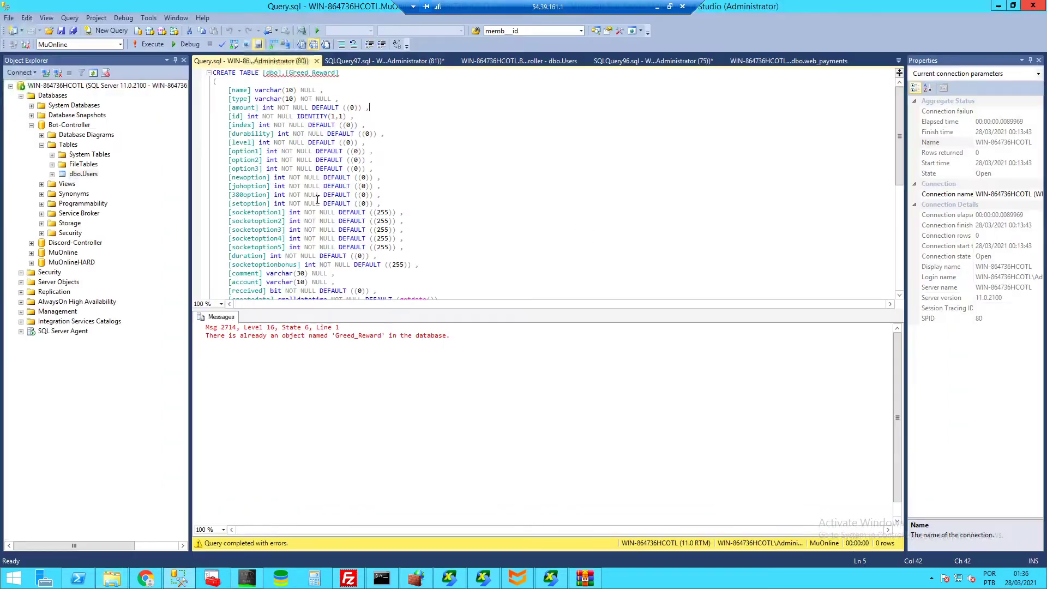
- Run the Greed_Reward CREATE TABLE script against the MuOnline database
click(120, 44)
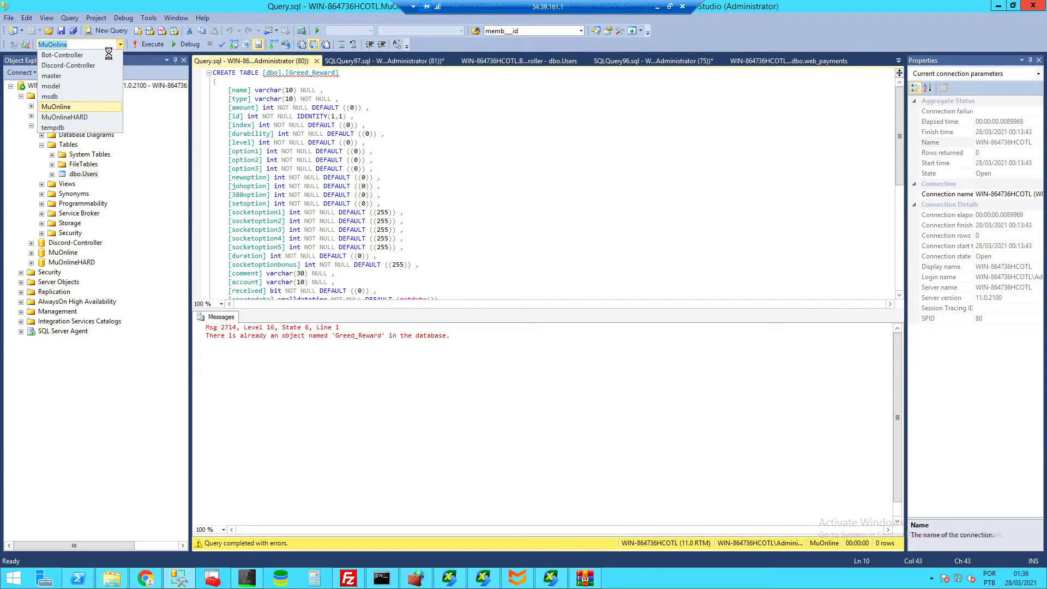
click(73, 107)
click(145, 44)
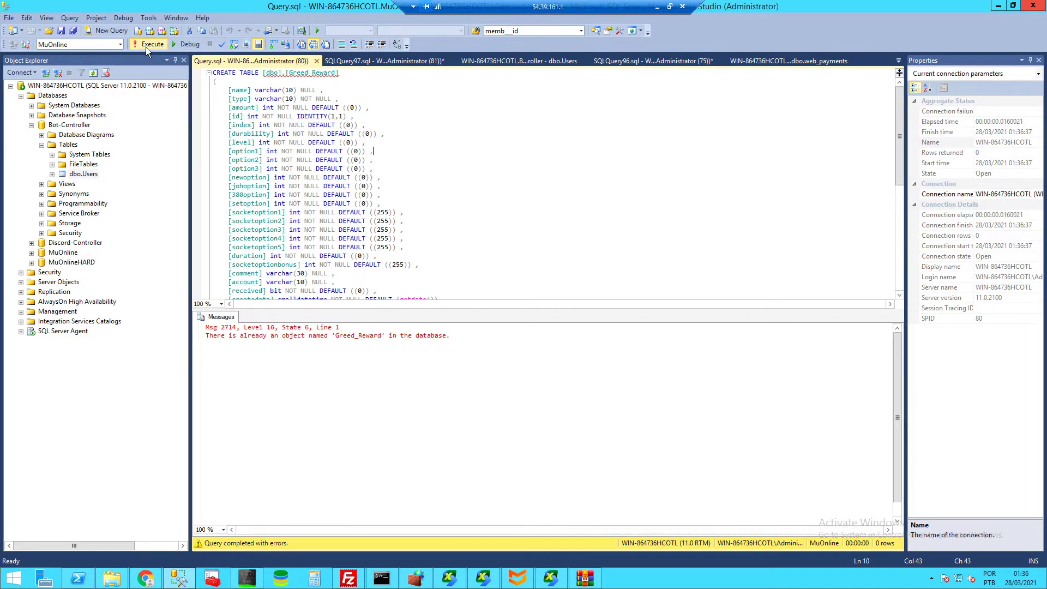
click(405, 140)
- Examine error 2714 stating an object named Greed_Reward already exists
drag(471, 340, 270, 335)
click(260, 335)
drag(337, 336, 373, 338)
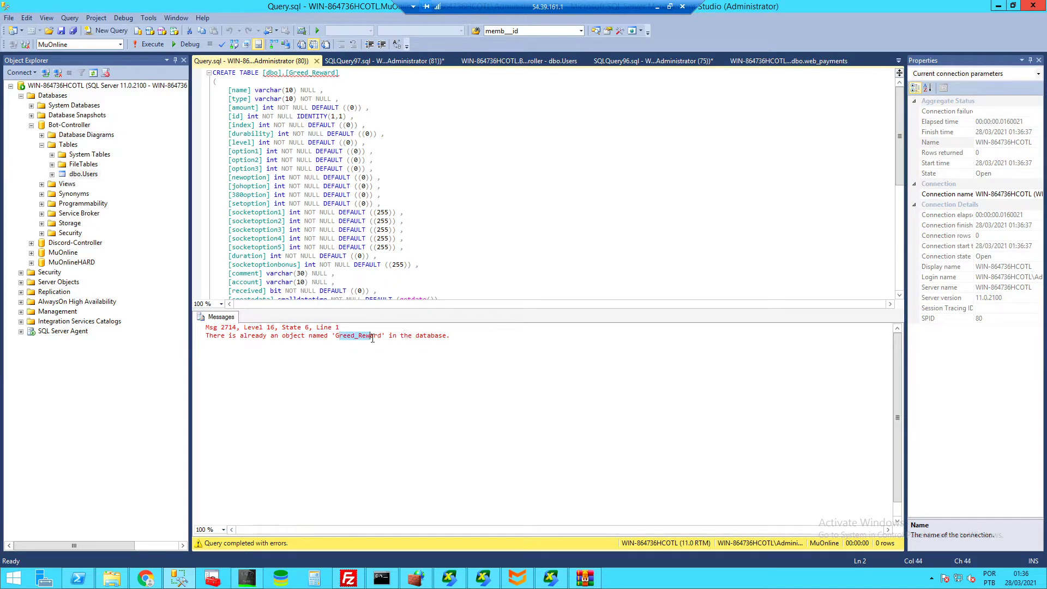
click(405, 336)
drag(351, 76, 253, 82)
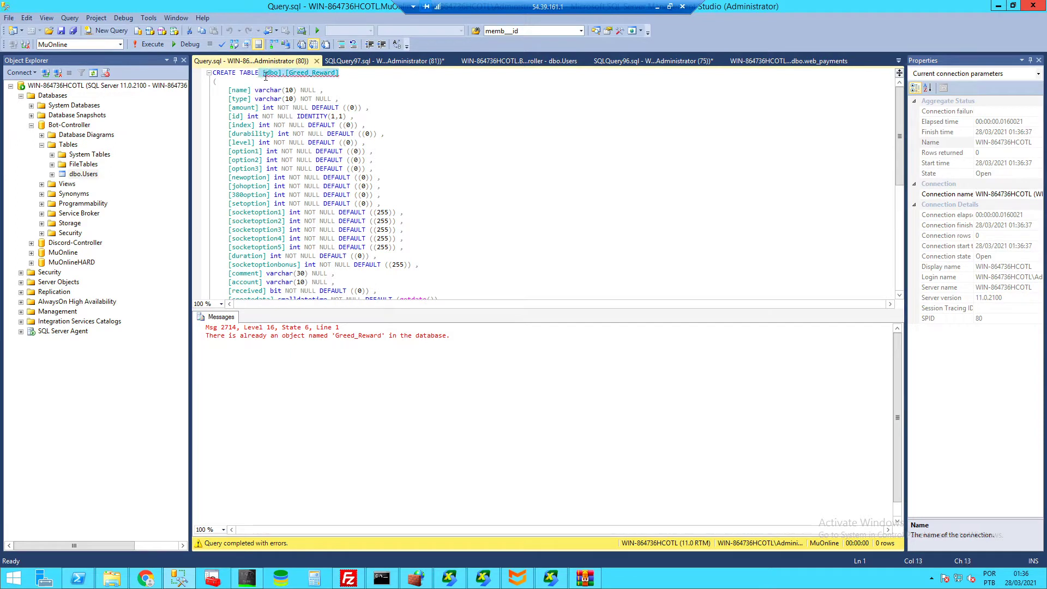
click(266, 76)
click(368, 83)
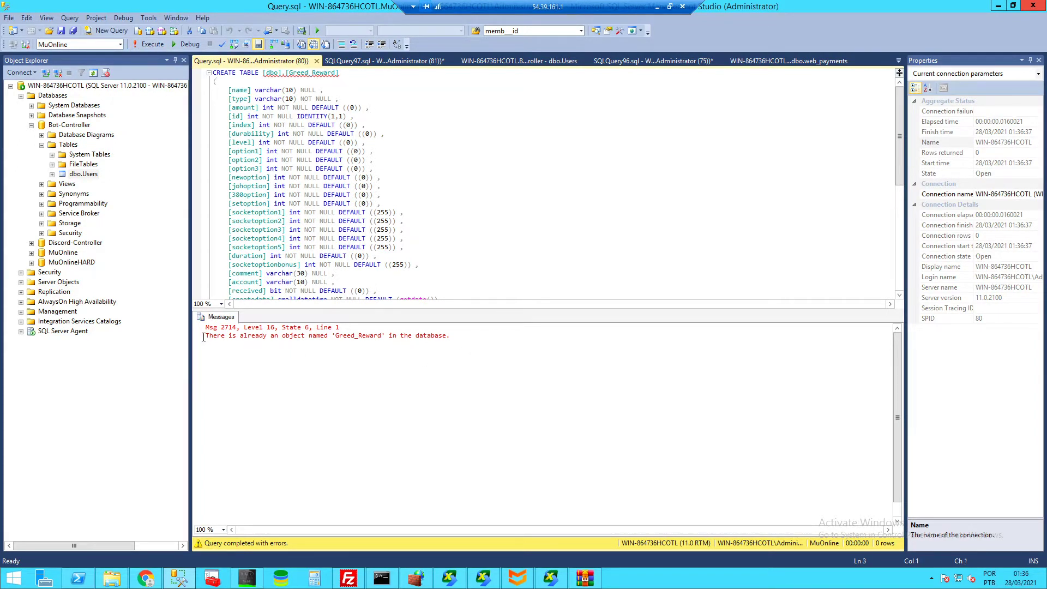
drag(203, 338, 409, 342)
click(410, 341)
drag(484, 338, 204, 337)
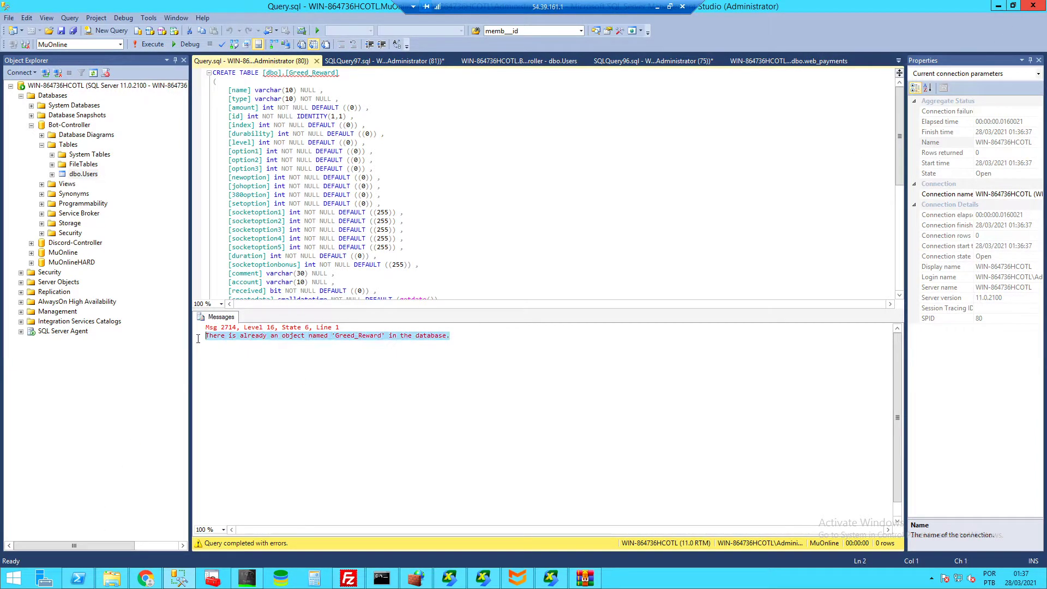
click(468, 335)
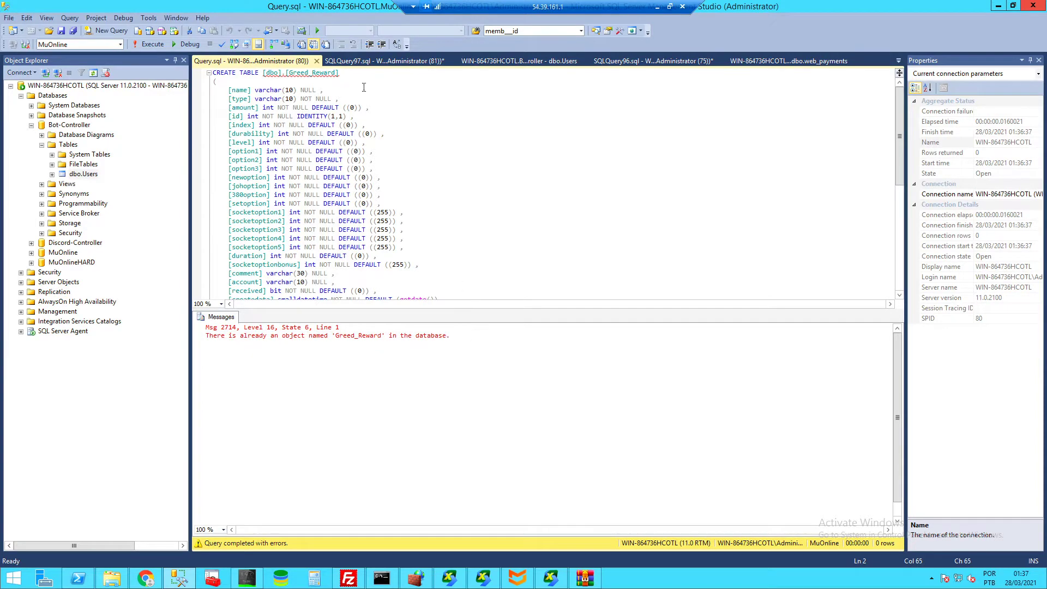
- Return to the Data\Script folder and briefly preview ScriptMain.lua in Notepad
click(998, 5)
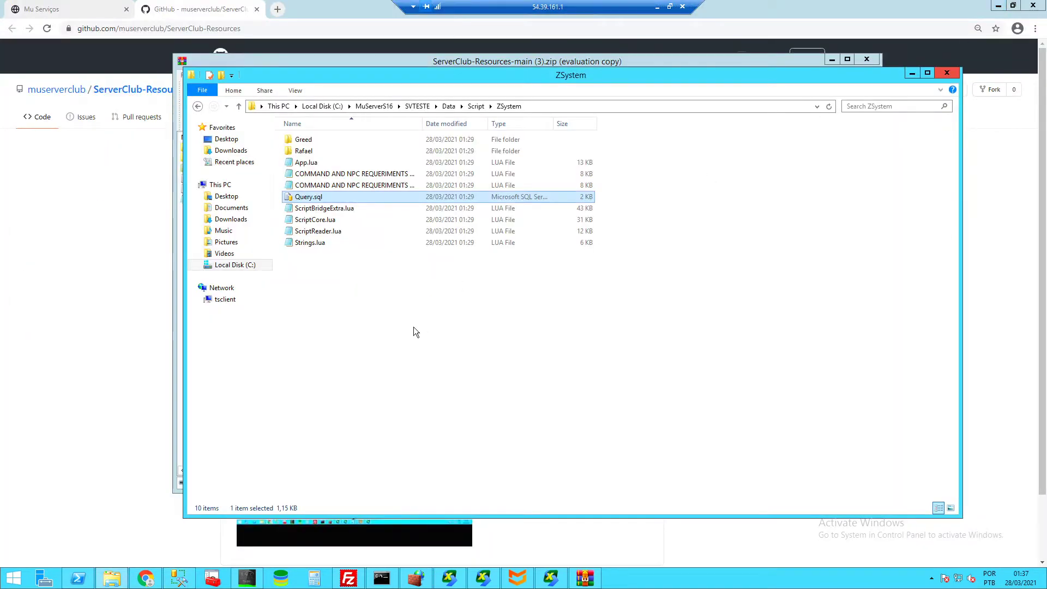
click(476, 106)
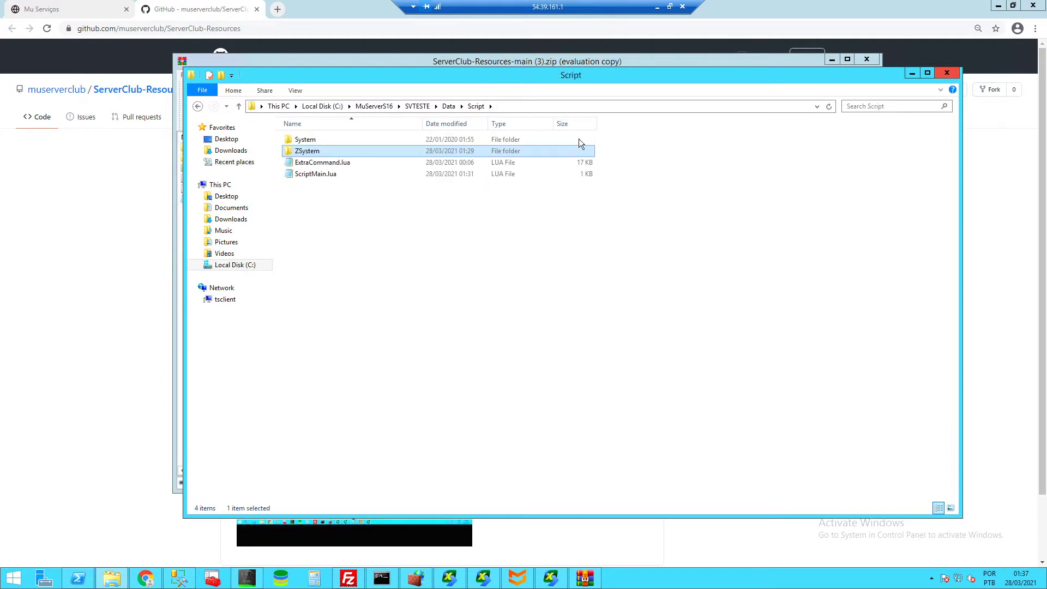
drag(472, 75, 597, 142)
double_click(437, 244)
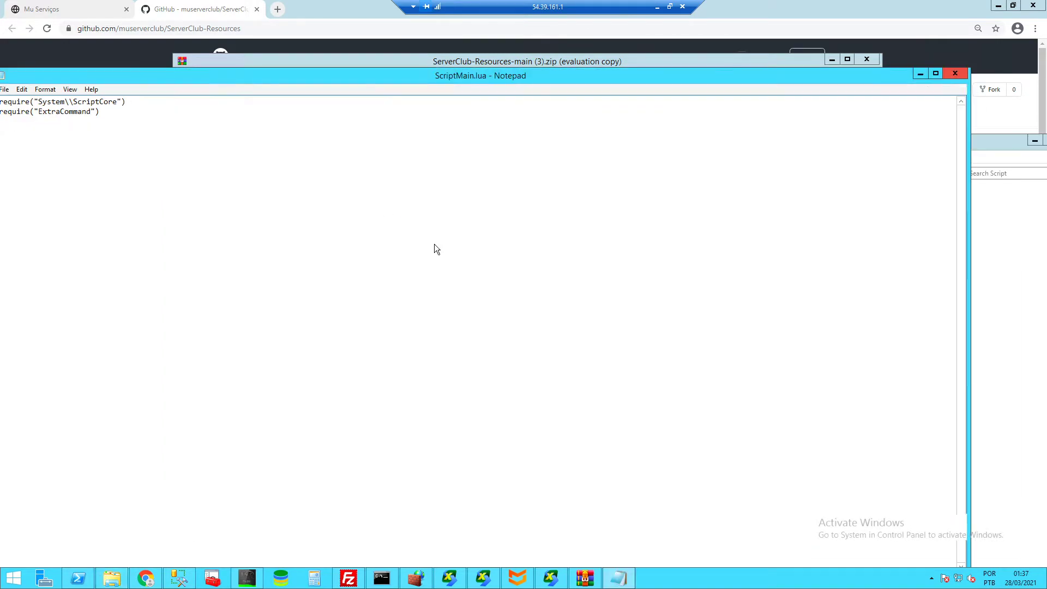
click(952, 75)
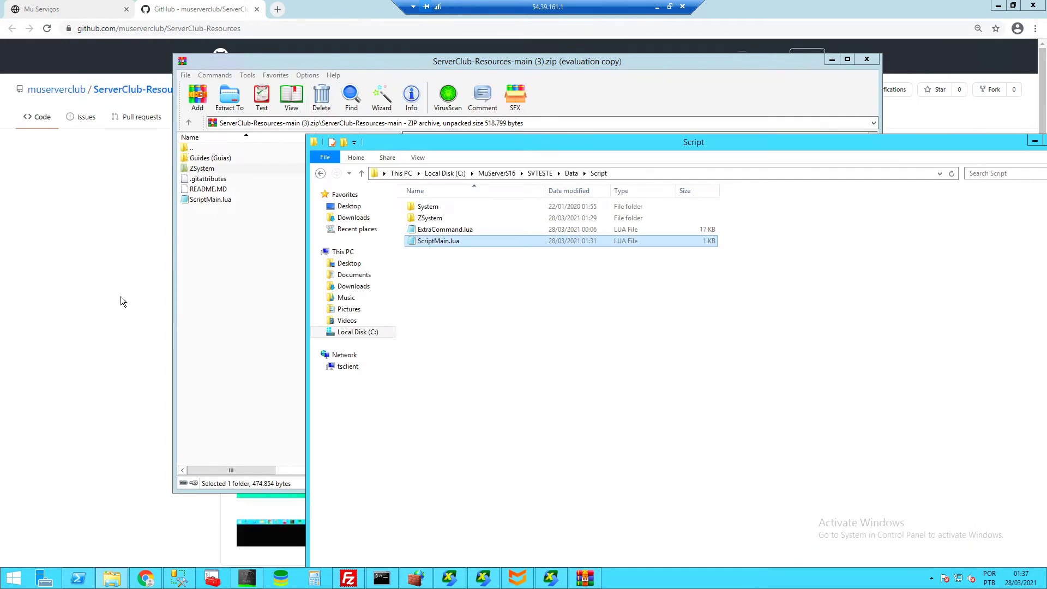
- Open ScriptMain.lua's code on GitHub and locate it in the archive and Script folder
click(172, 286)
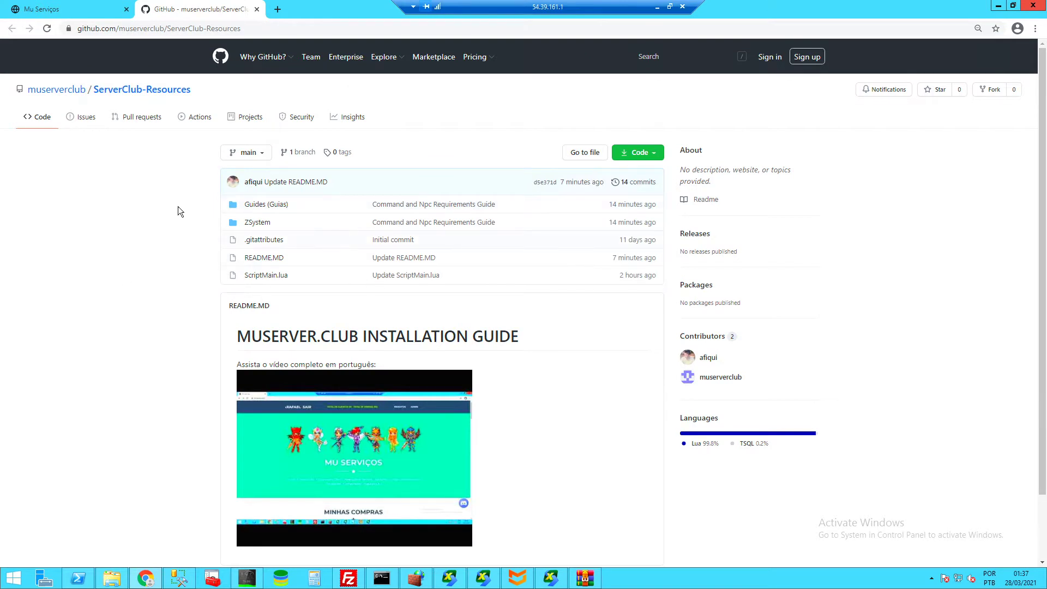
click(260, 275)
drag(292, 507, 254, 254)
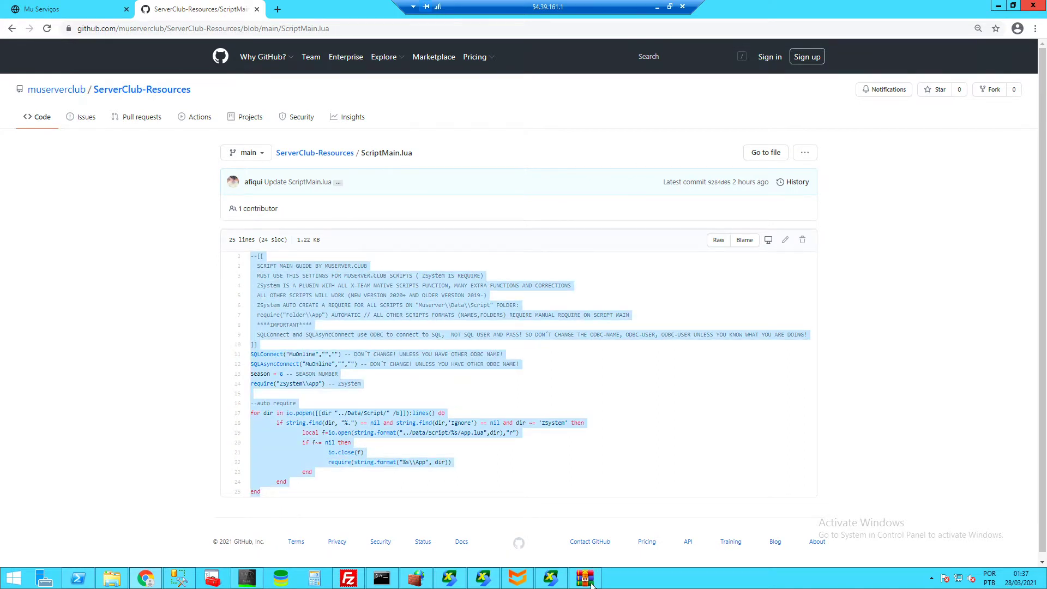
click(586, 578)
click(205, 200)
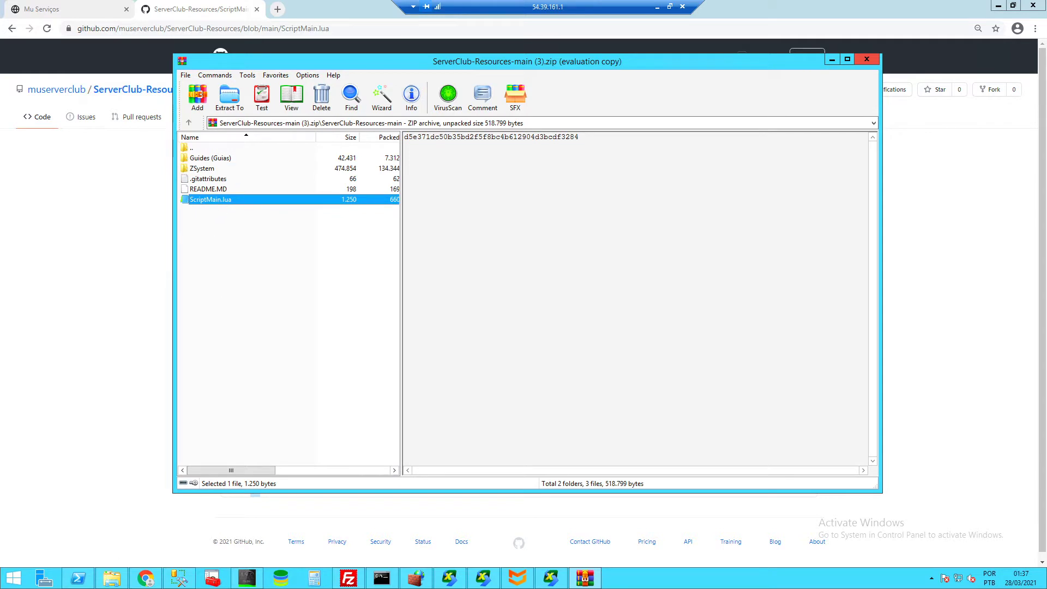
click(112, 578)
drag(538, 139, 510, 84)
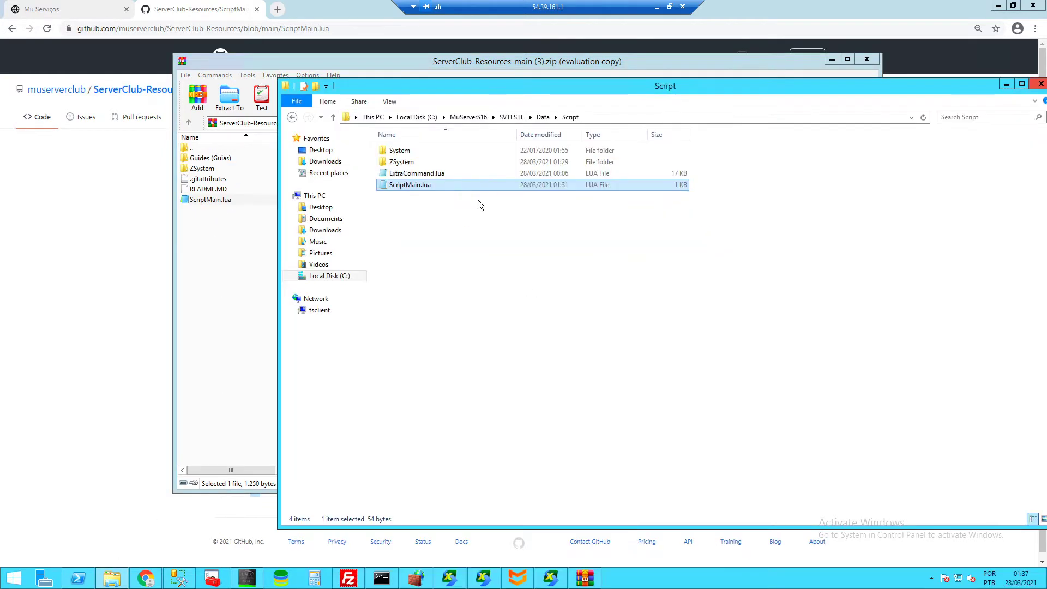
click(407, 173)
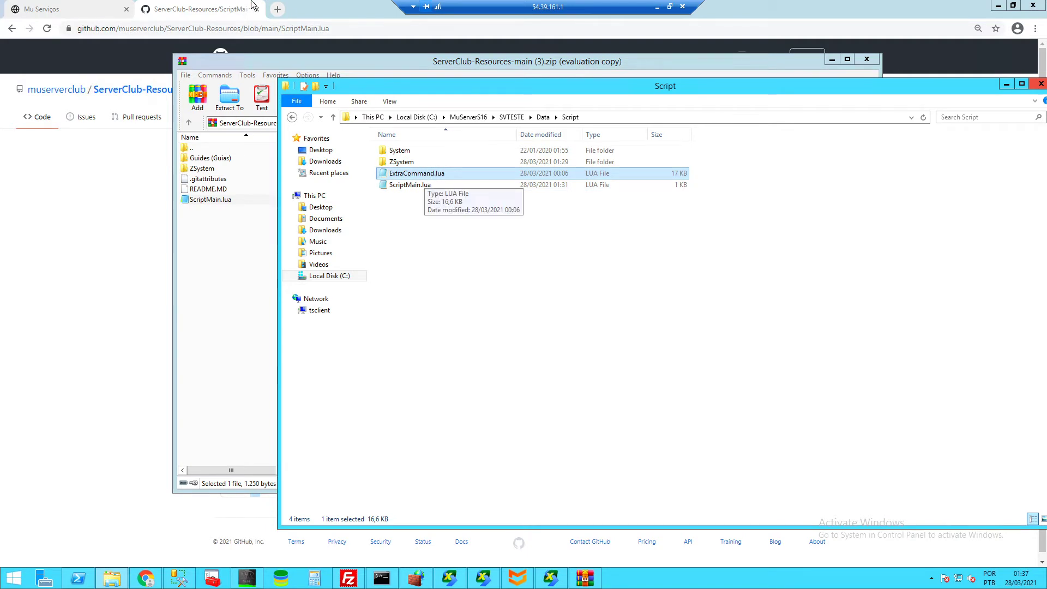
- Reload the game server's scripts with Reload > Reload Script
click(552, 583)
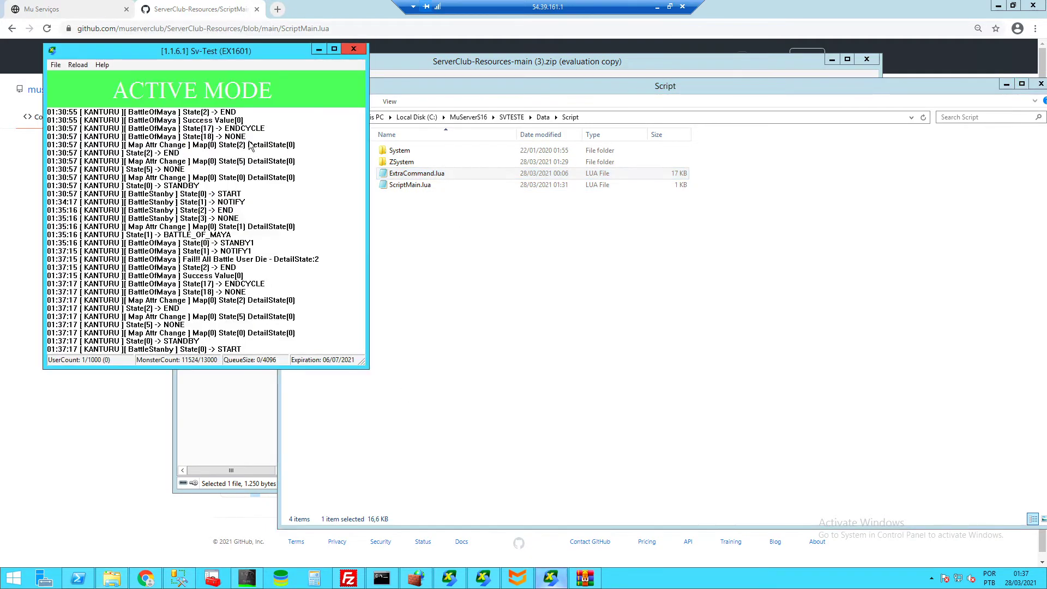
click(80, 66)
click(104, 245)
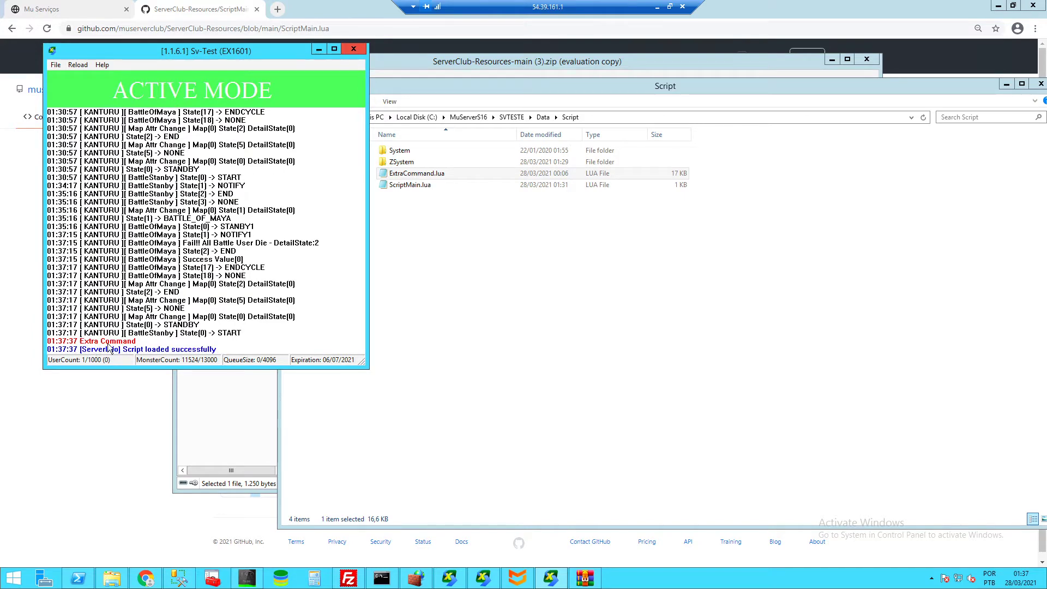
- Preview ScriptMain.lua from the Script folder in Notepad and close it
click(456, 282)
double_click(409, 185)
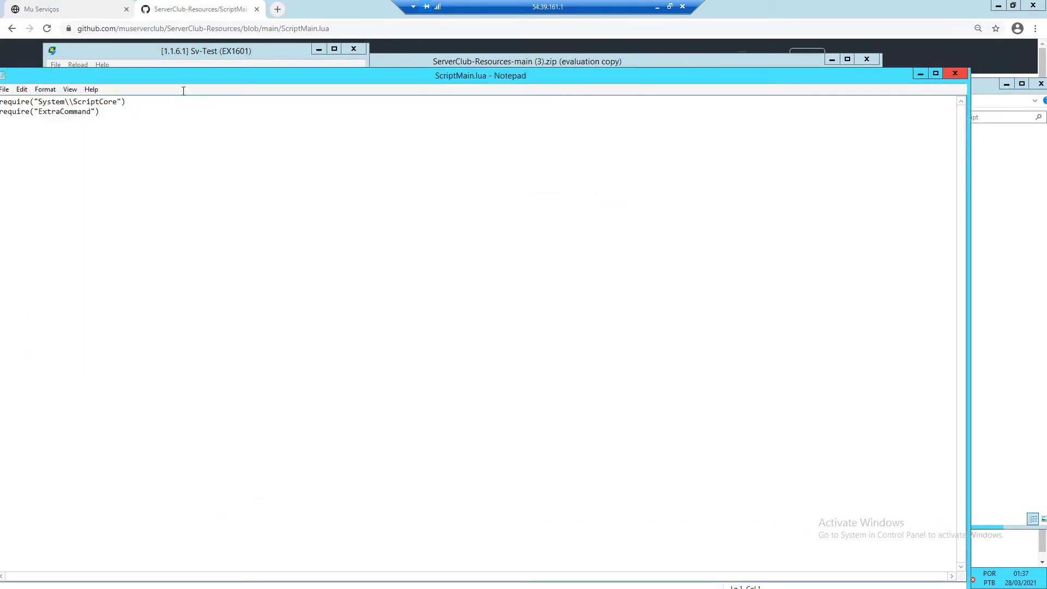
click(955, 73)
- Inspect ExtraCommand.lua's LogColor 'Extra Command' line, then close it and check the server log
double_click(442, 173)
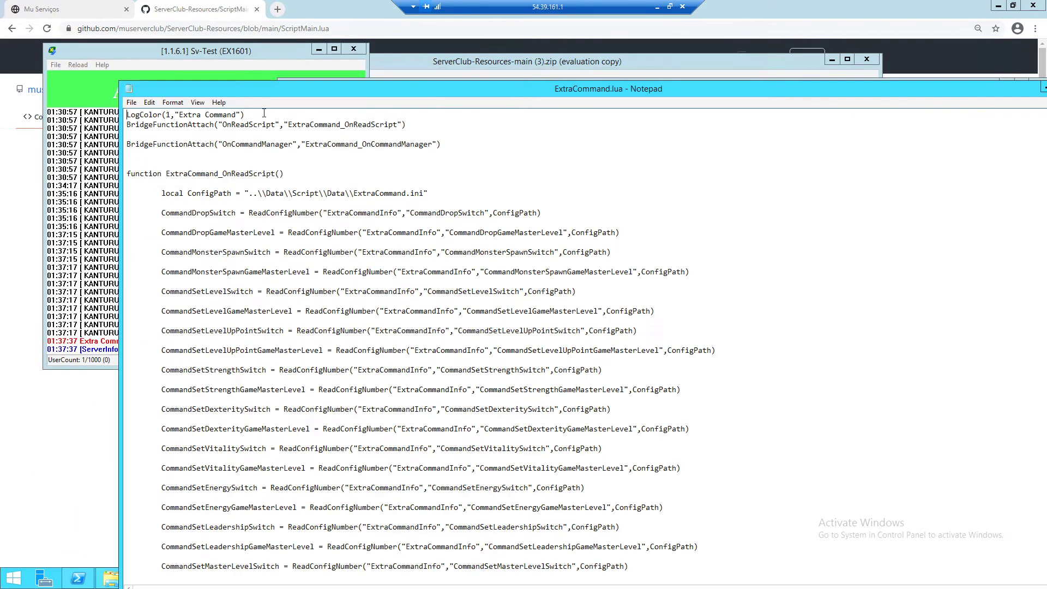
key(shift+Home)
click(149, 115)
click(170, 115)
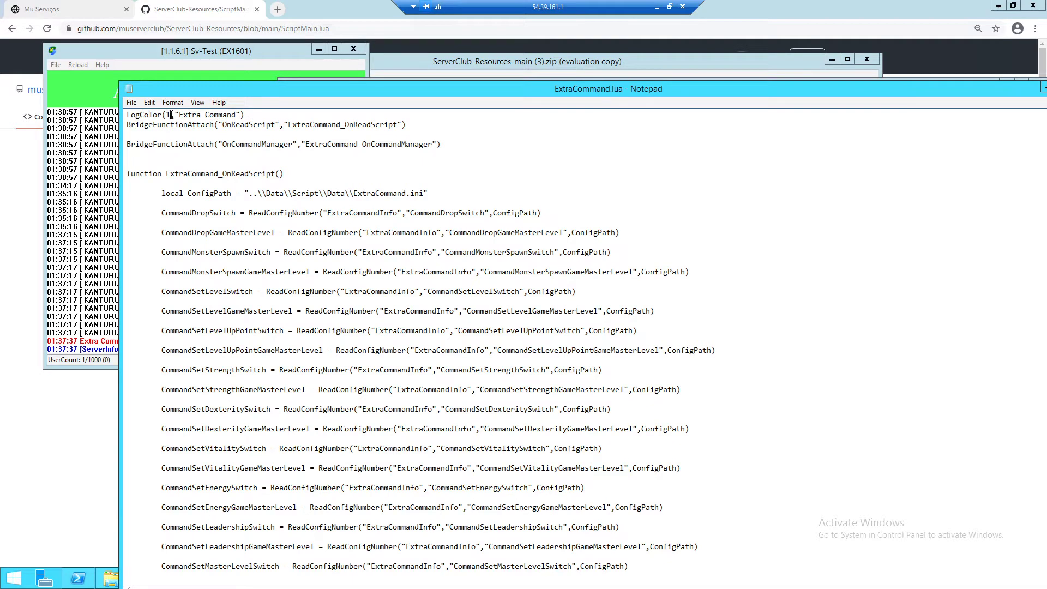
click(241, 115)
drag(195, 112, 170, 114)
click(278, 116)
drag(976, 93, 857, 98)
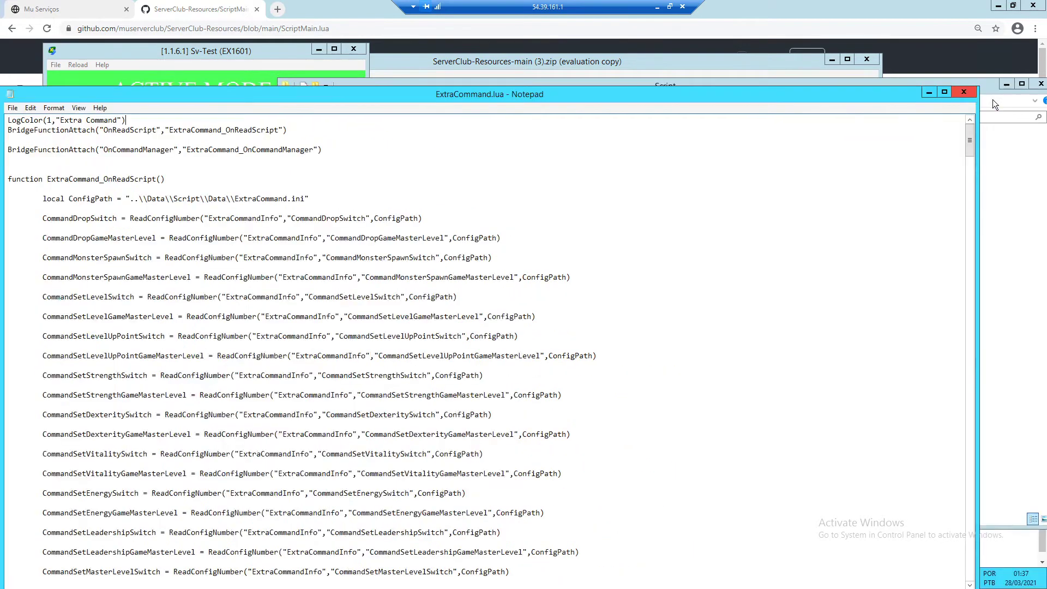
click(967, 94)
click(165, 60)
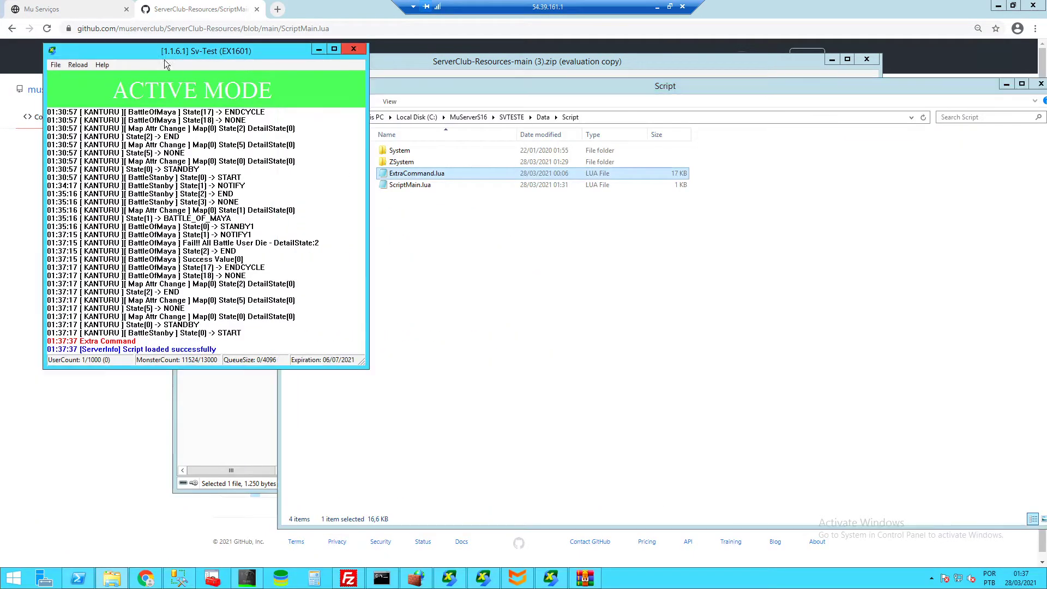
click(565, 277)
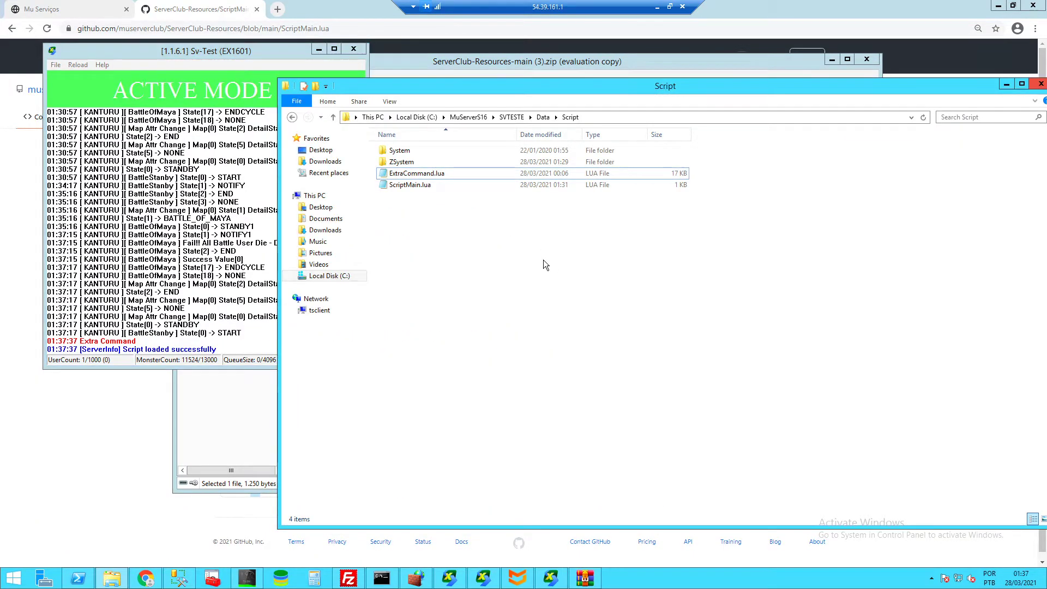
- Replace the Script folder's 1 KB ScriptMain.lua with the archive's 2 KB version
click(585, 578)
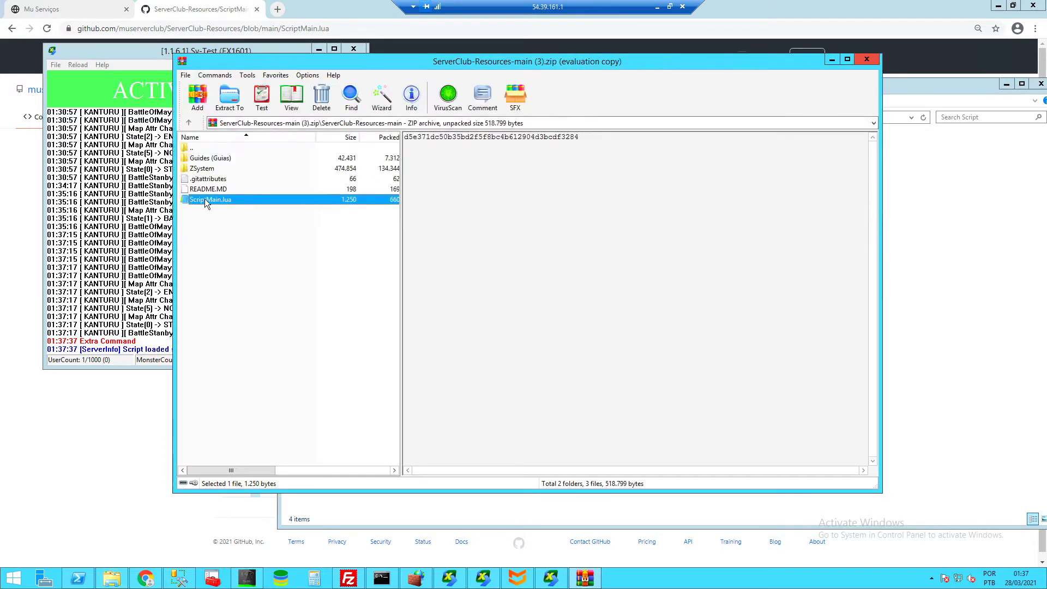
drag(210, 203, 960, 261)
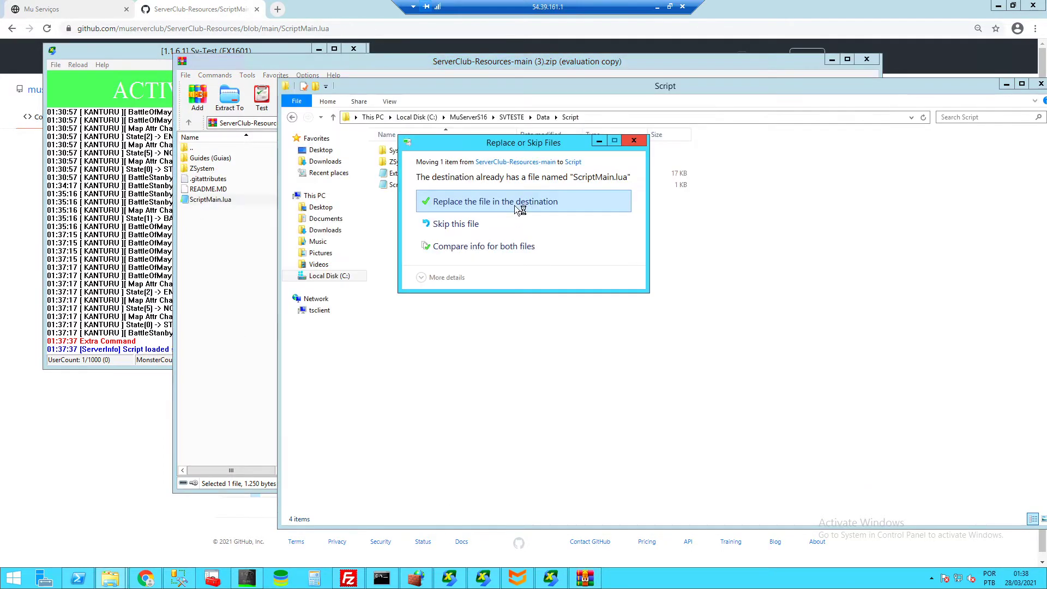
click(515, 205)
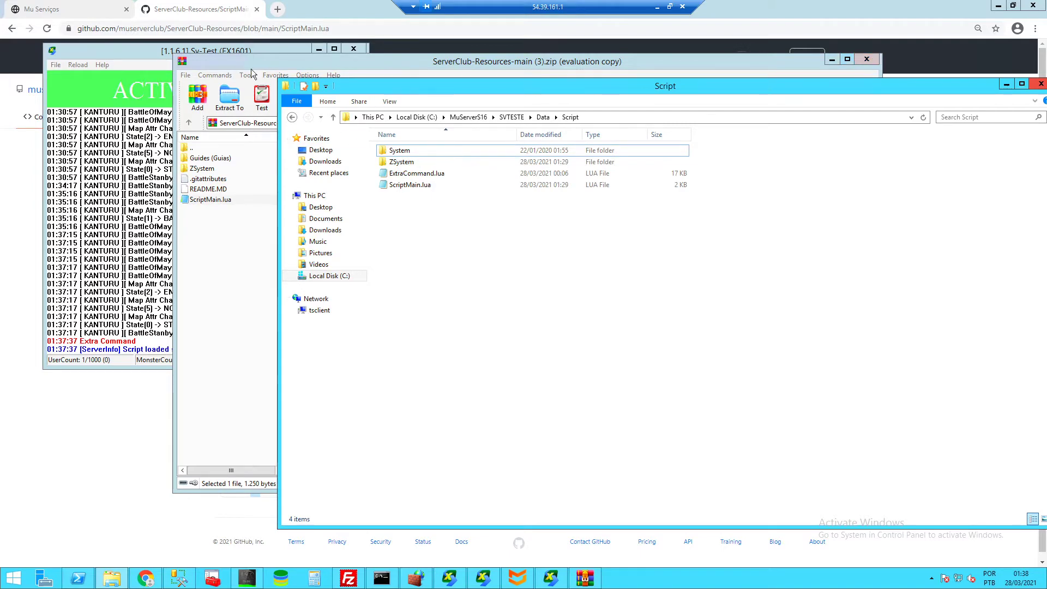
click(229, 62)
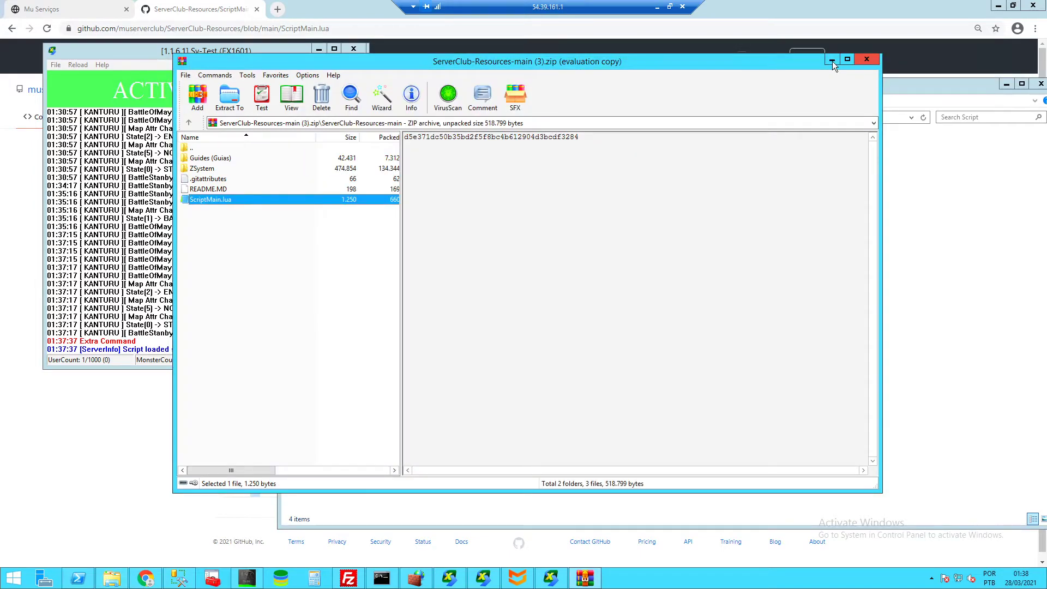
- Minimize WinRAR, check ScriptMain.lua's Edit with Notepad++ option, and start a new Chrome tab
click(833, 60)
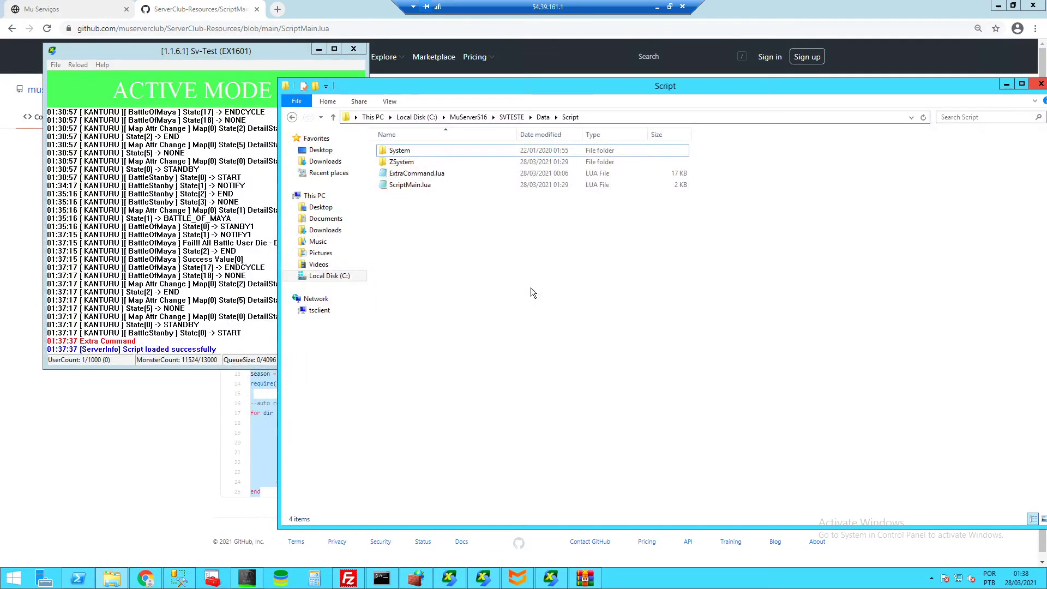
right_click(408, 186)
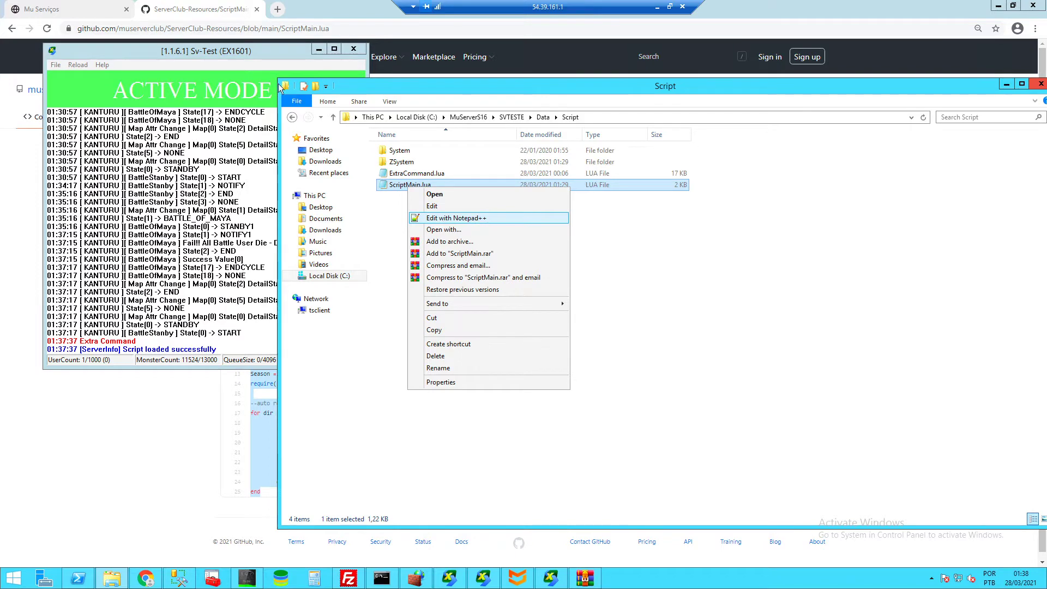
click(278, 9)
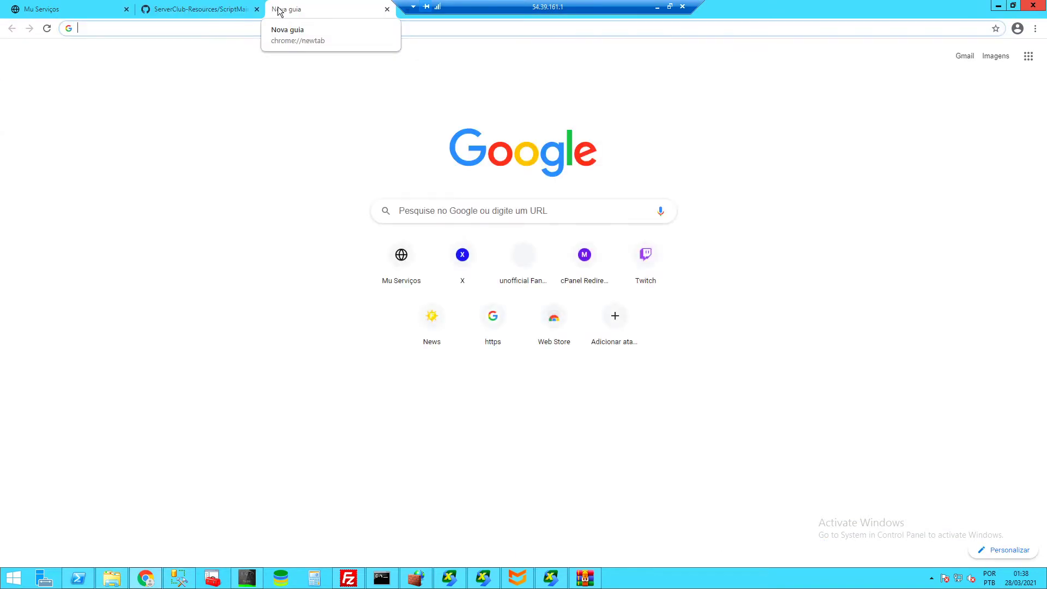
- Search 'notepad', visit the Notepad++ Downloads page, close it, and return to the Script folder
text(notepad++)
key(Return)
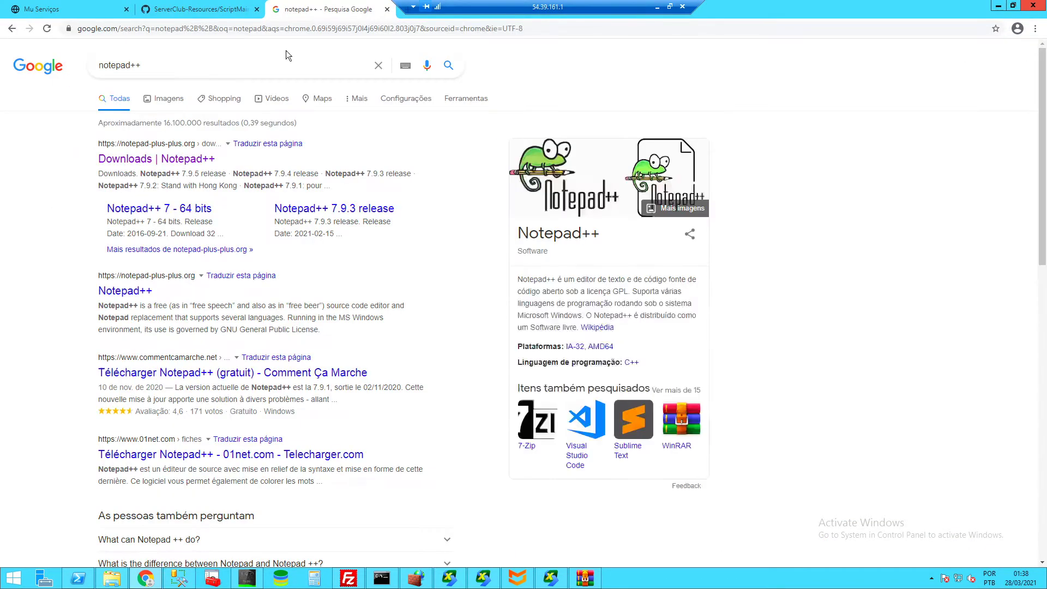
click(128, 208)
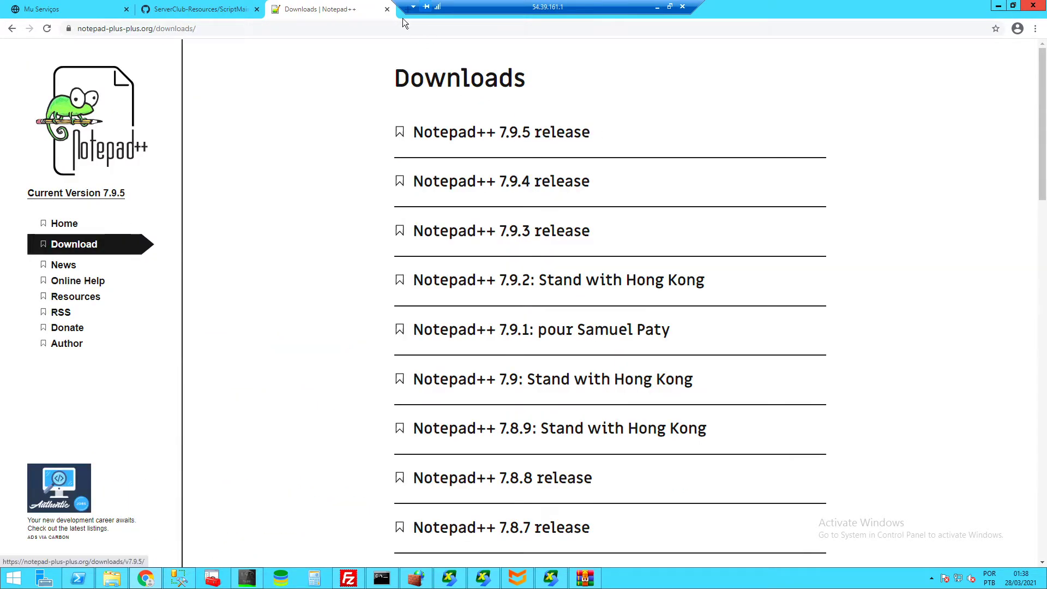
click(387, 9)
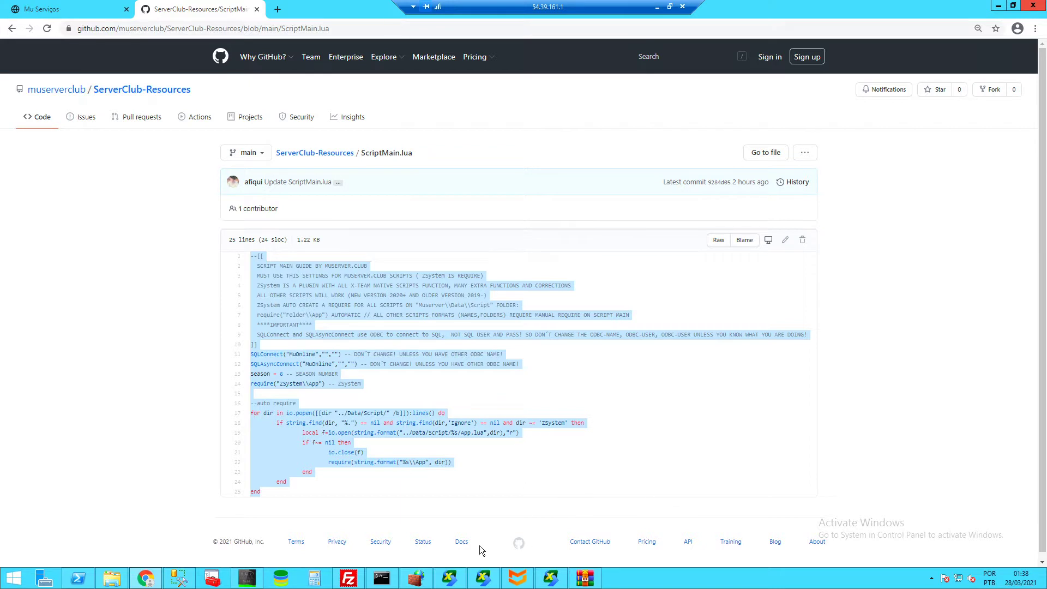
click(112, 578)
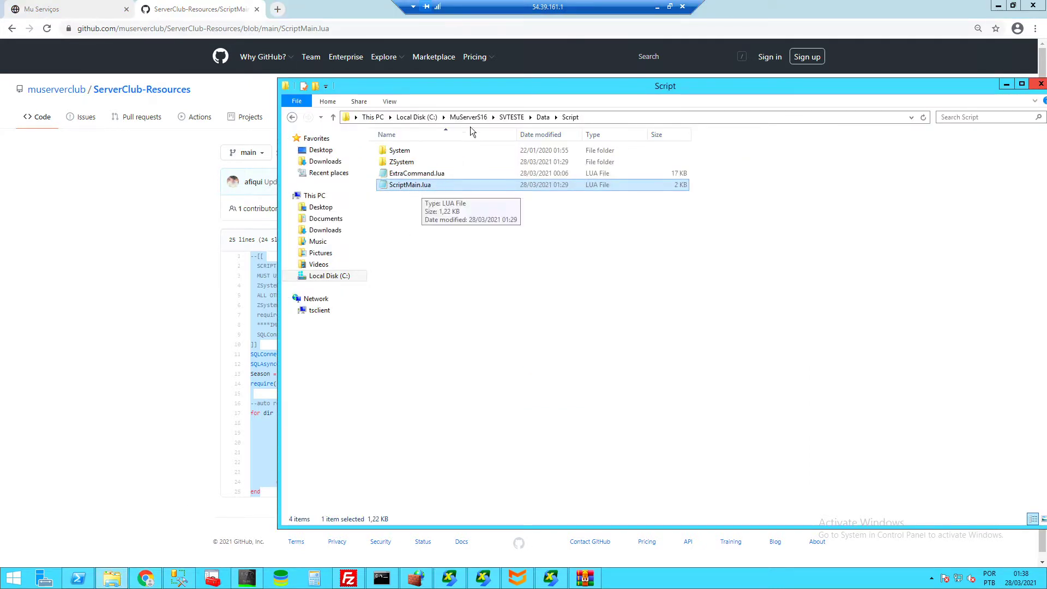
drag(481, 87, 453, 90)
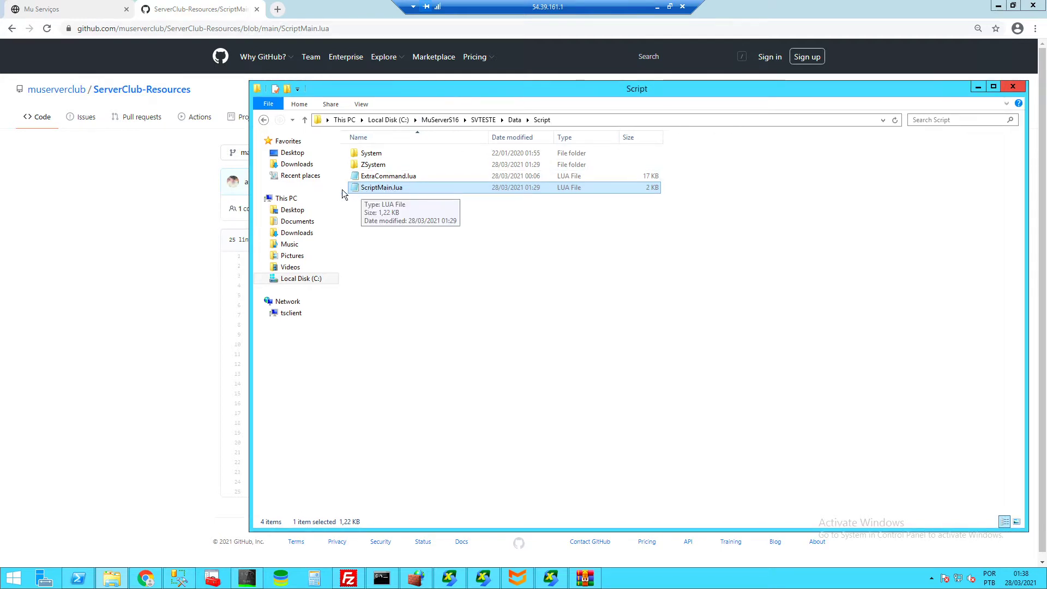
- Open ScriptMain.lua with Edit with Notepad++ and close the Notepad copy
right_click(378, 188)
click(399, 205)
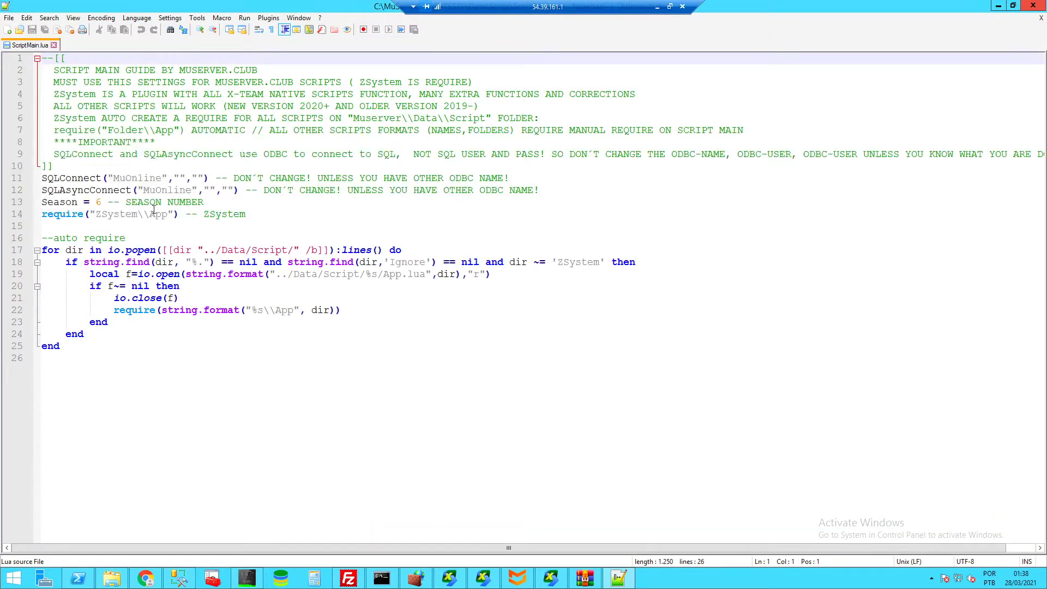
drag(66, 71, 150, 111)
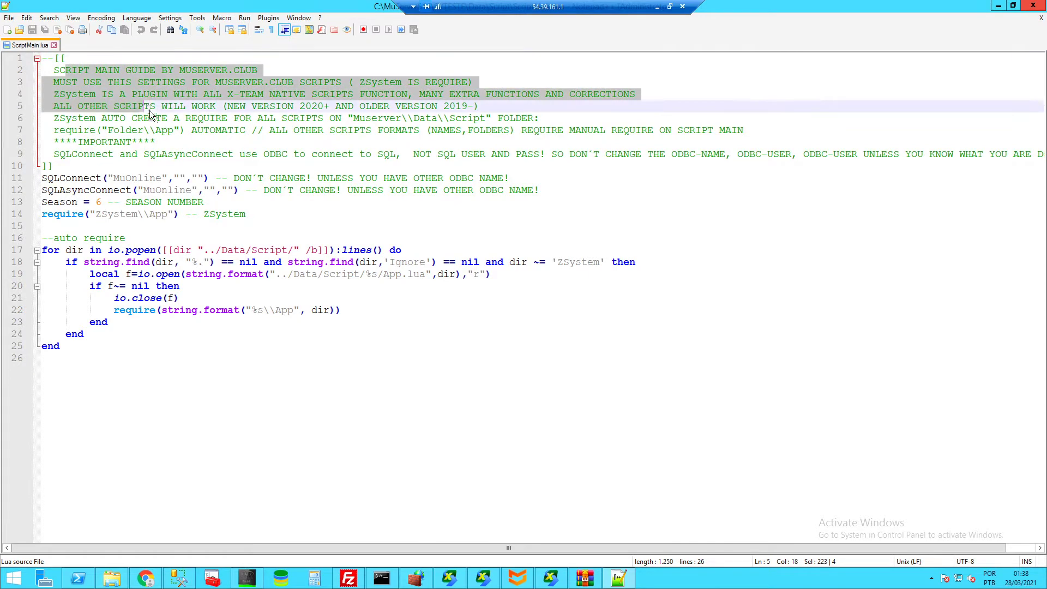
click(295, 155)
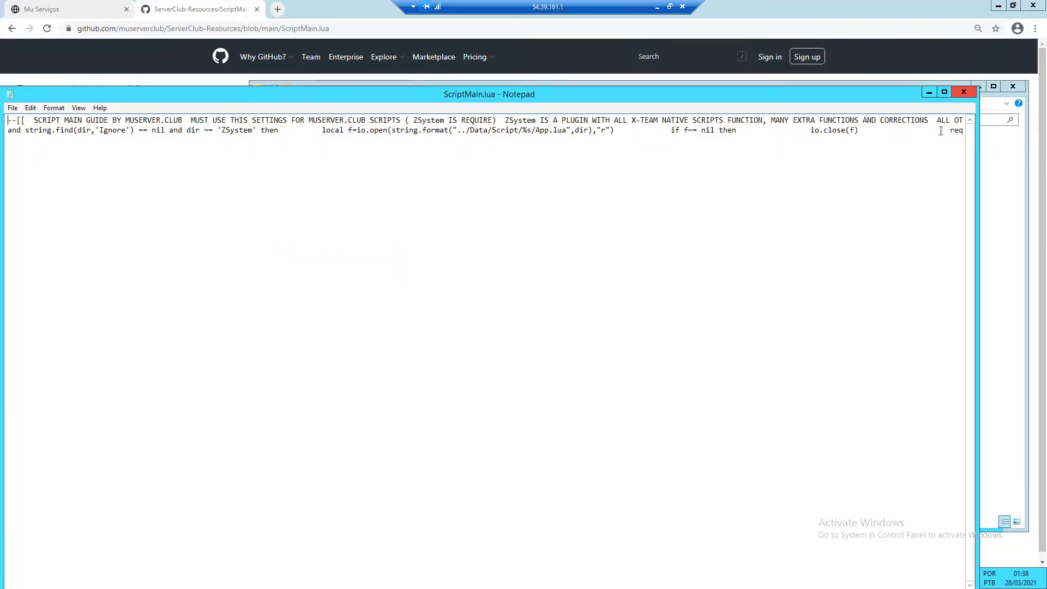
click(964, 92)
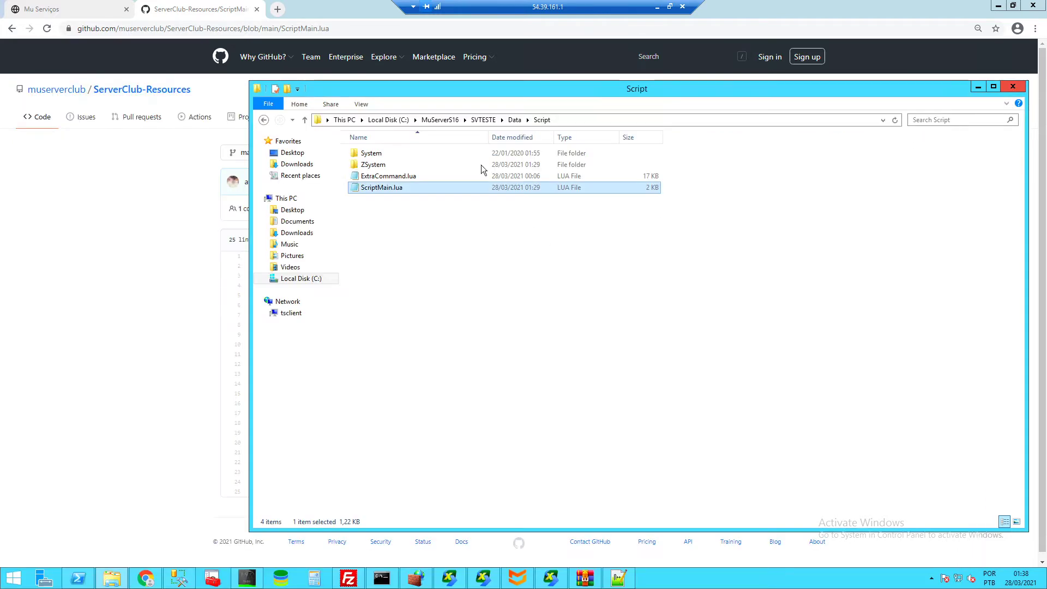
- Add an empty line right after the closing ]] of the header comment
click(618, 577)
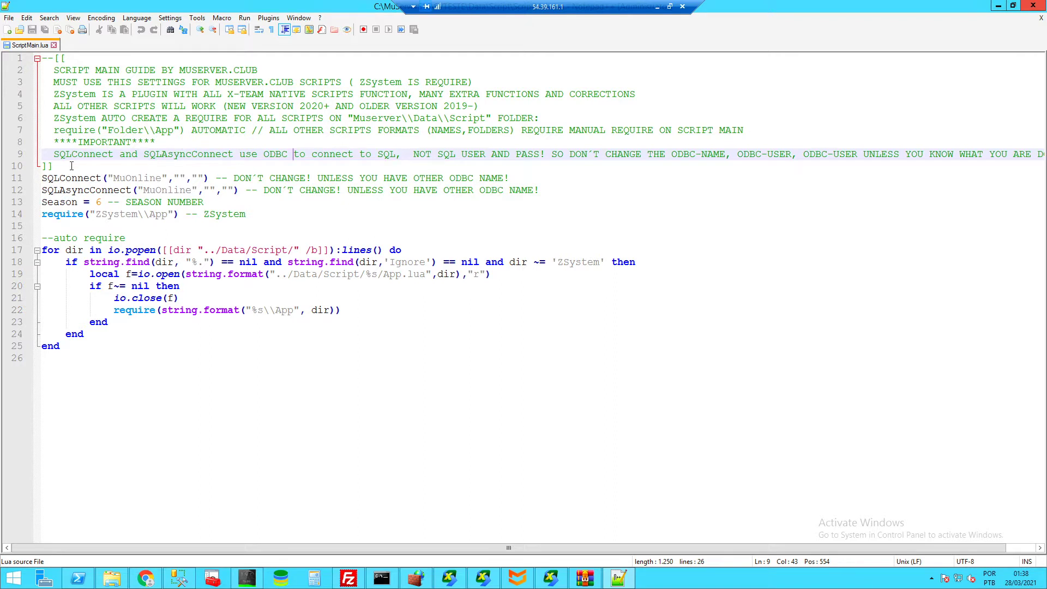
drag(71, 165, 48, 58)
click(115, 165)
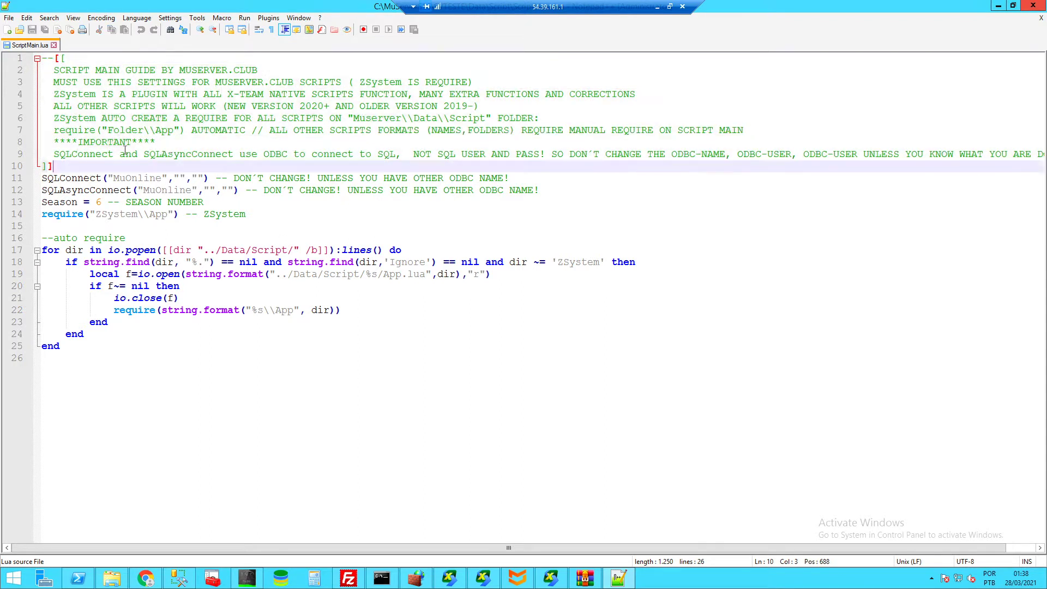
key(Return)
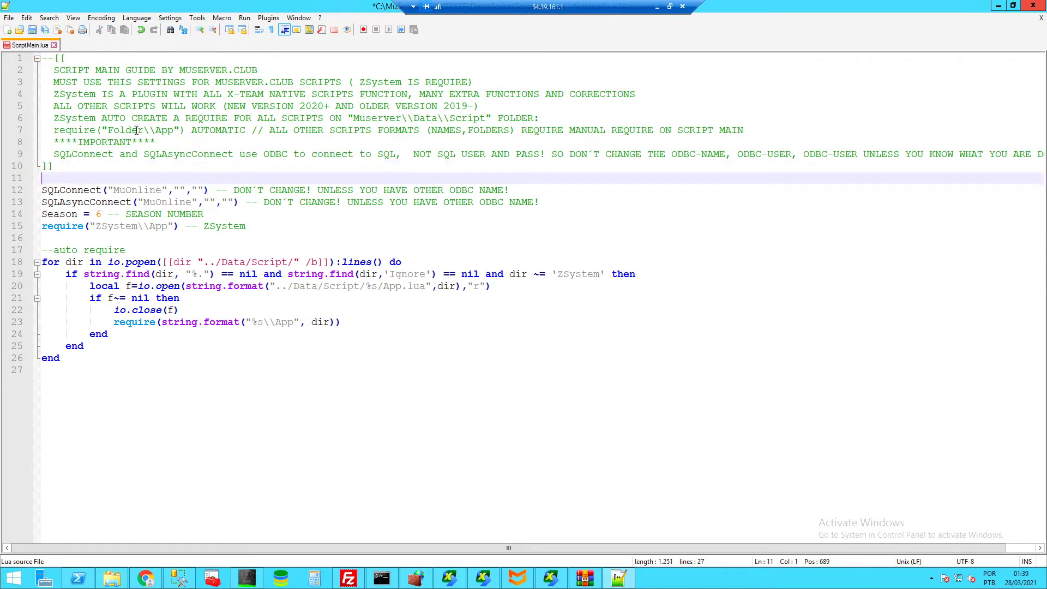
- Save ScriptMain.lua, then highlight header comment lines 2–10 while explaining them
click(66, 70)
key(ctrl+s)
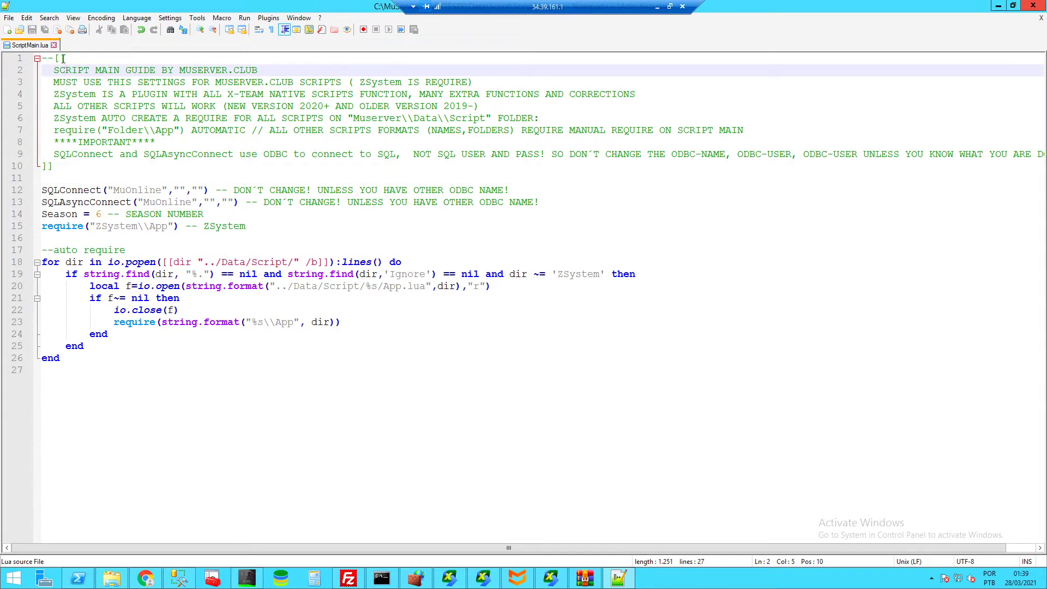
drag(125, 168, 42, 58)
key(ctrl+c)
click(197, 115)
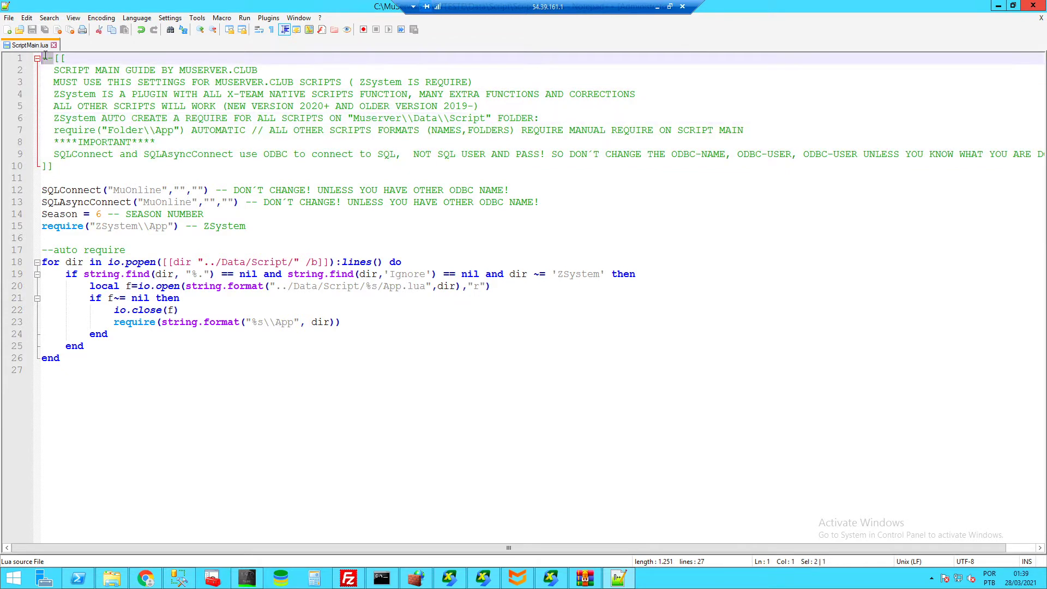
- Paste and remove a comment marker on empty line 11, then highlight the line 12 comment
click(232, 189)
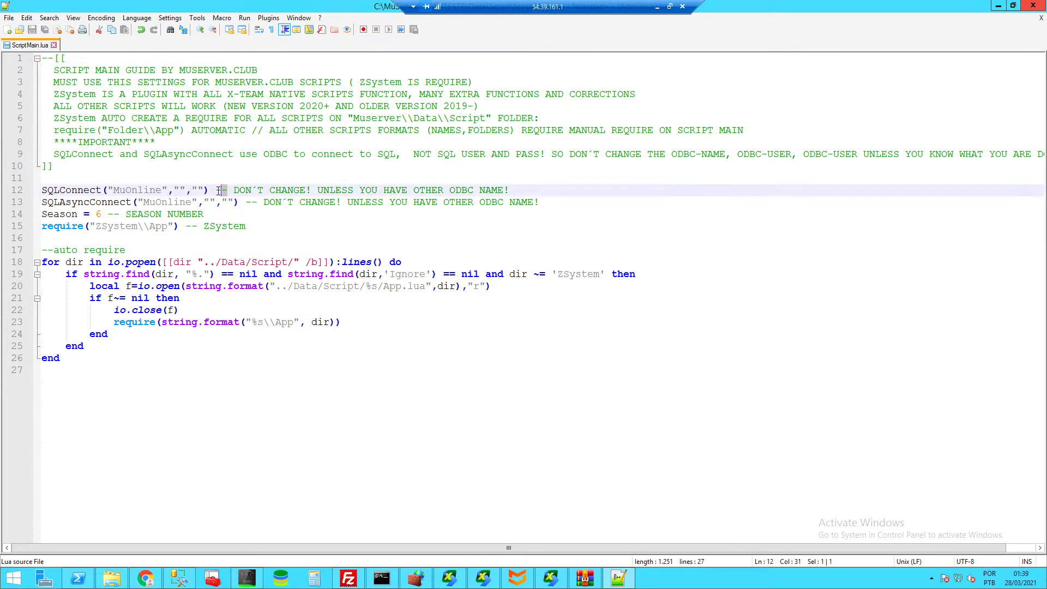
click(225, 174)
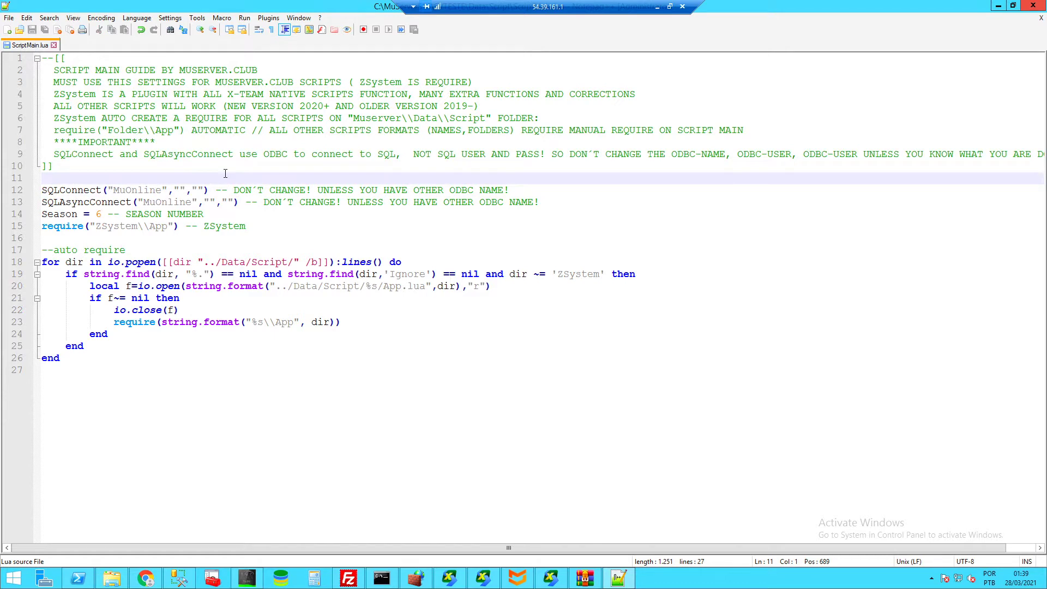
key(ctrl+v)
key(BackSpace)
key(BackSpace)
key(BackSpace)
drag(519, 189, 238, 191)
click(533, 189)
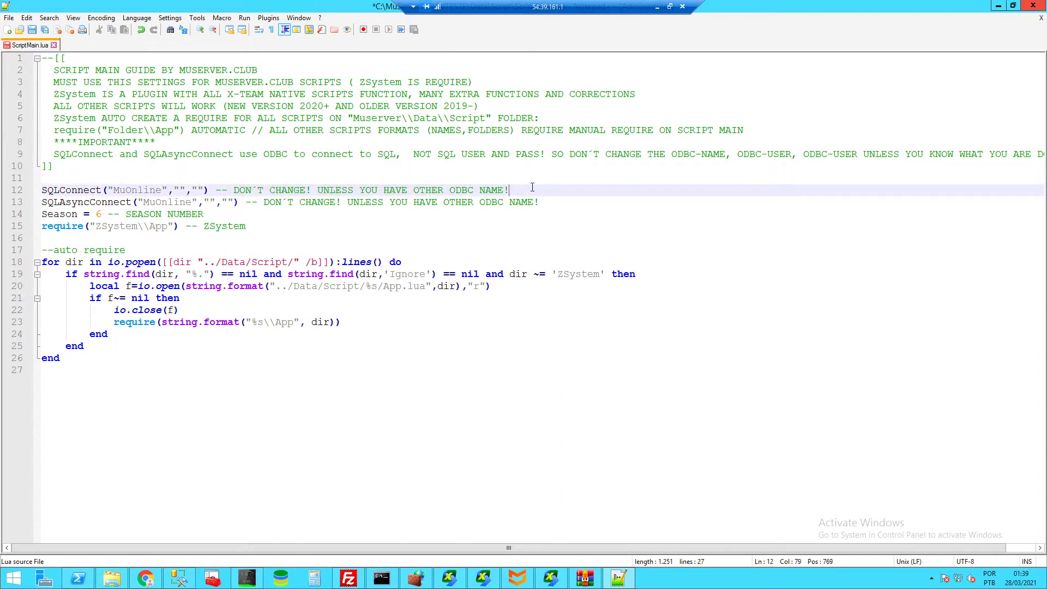
drag(508, 190, 222, 190)
drag(532, 184, 222, 190)
- Highlight the comment block on lines 1–9, then revisit the line 12 comment
click(54, 59)
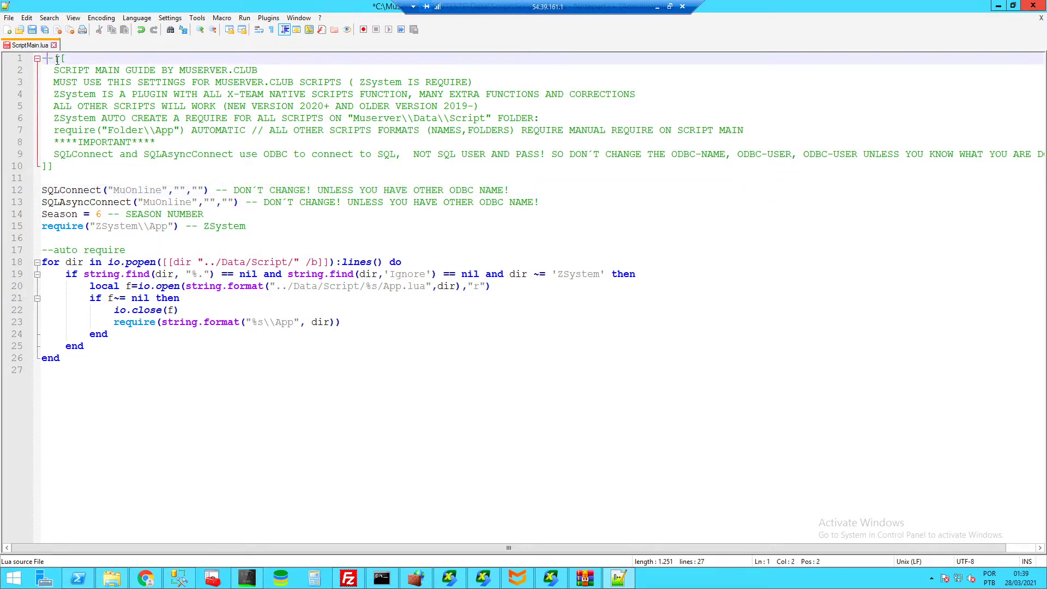
key(shift+Home)
drag(110, 88, 431, 154)
click(509, 155)
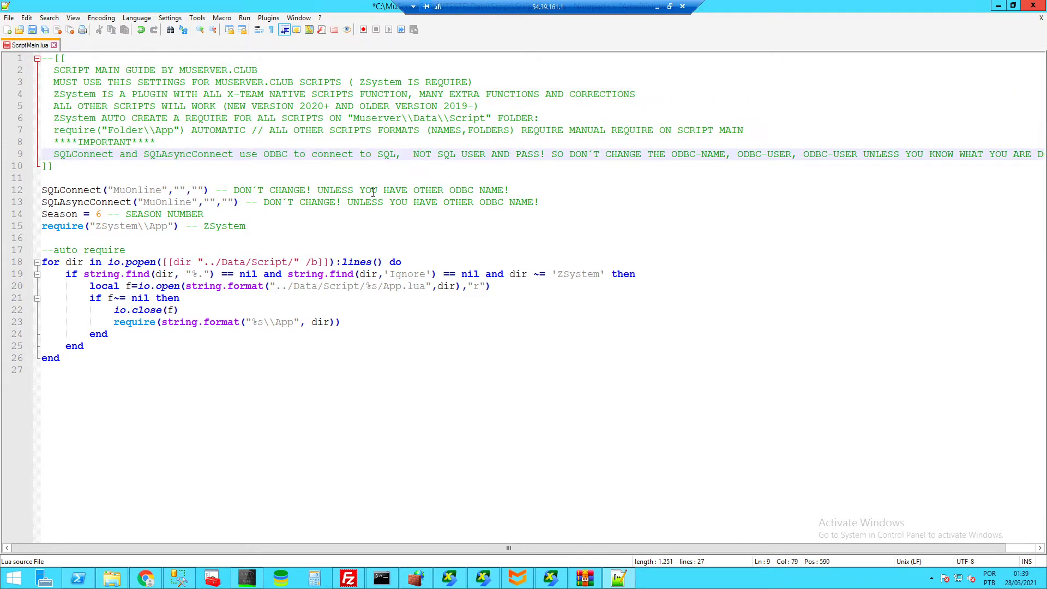
click(521, 191)
key(shift+Left)
key(shift+Left)
key(shift+Left)
key(shift+Left)
key(shift+Left)
key(shift+Left)
key(shift+Left)
key(shift+Left)
key(shift+Left)
key(shift+Left)
key(shift+Left)
key(shift+Left)
key(shift+Left)
key(shift+Left)
key(shift+Left)
key(shift+Left)
key(shift+Left)
key(shift+Left)
key(shift+Left)
key(shift+Left)
key(End)
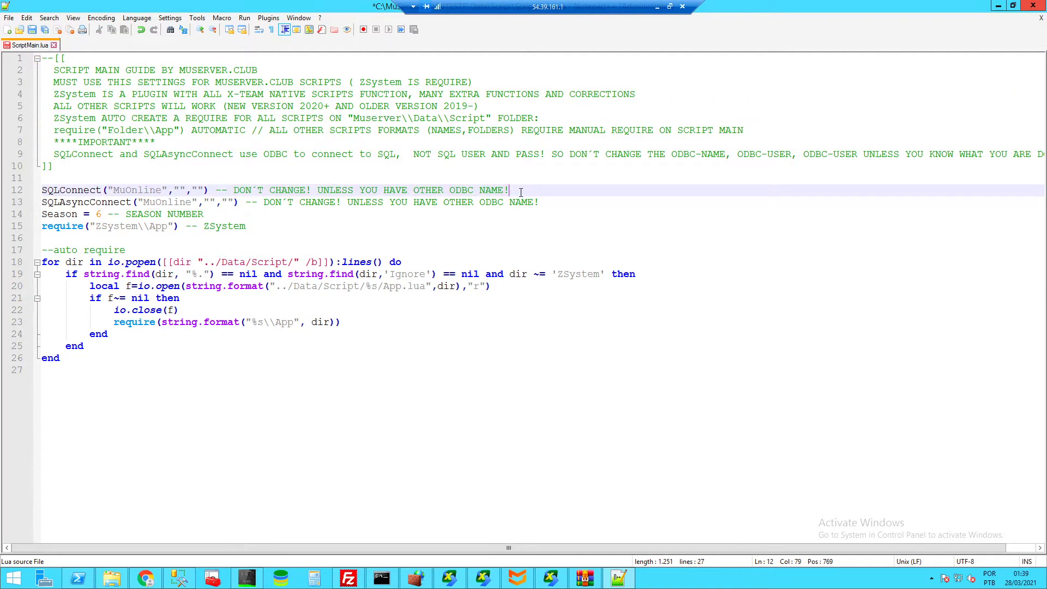
- Add a test line 'awsdasdasd' below line 12, then delete it again
key(Return)
text(awsdasdasd)
key(shift+Left)
key(shift+Left)
key(shift+Left)
key(shift+Left)
key(shift+Left)
key(shift+Left)
key(shift+Left)
key(shift+Left)
key(shift+Left)
key(shift+Left)
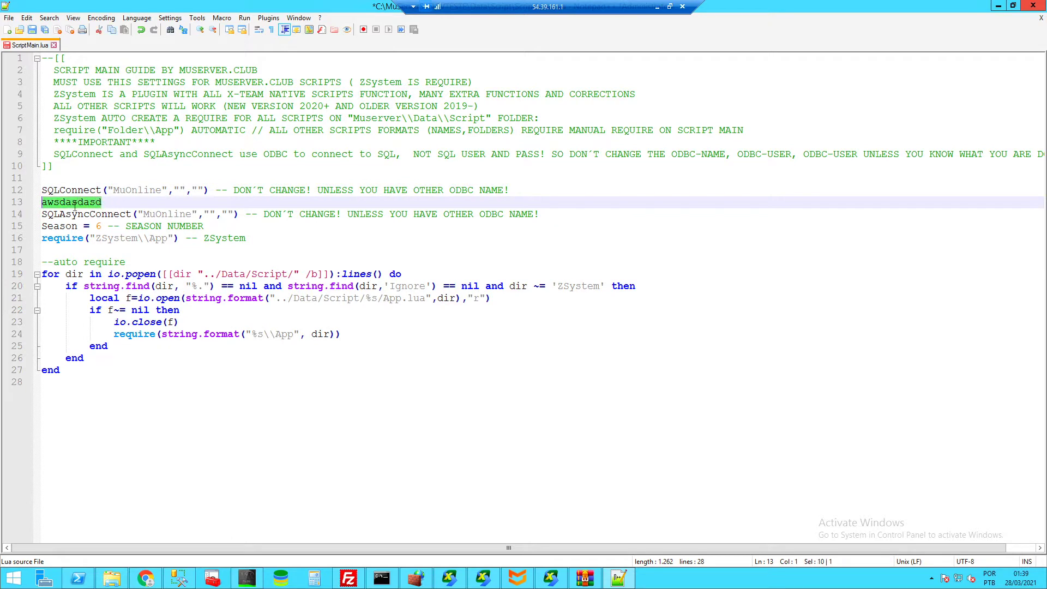
key(BackSpace)
key(BackSpace)
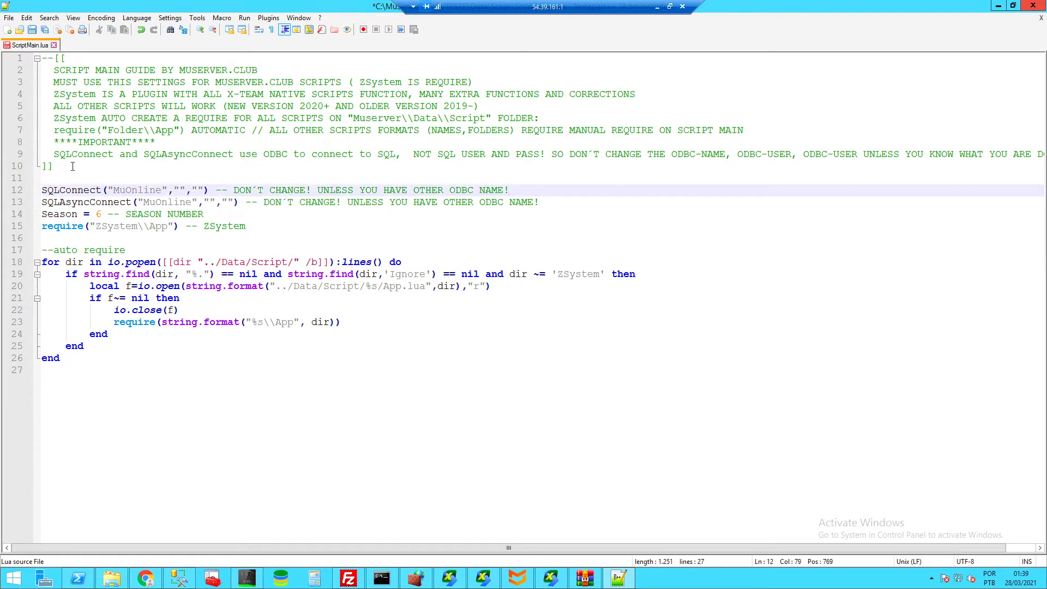
- Save ScriptMain.lua after reviewing the header, then bring up the Script folder in File Explorer
drag(72, 166, 42, 58)
click(117, 121)
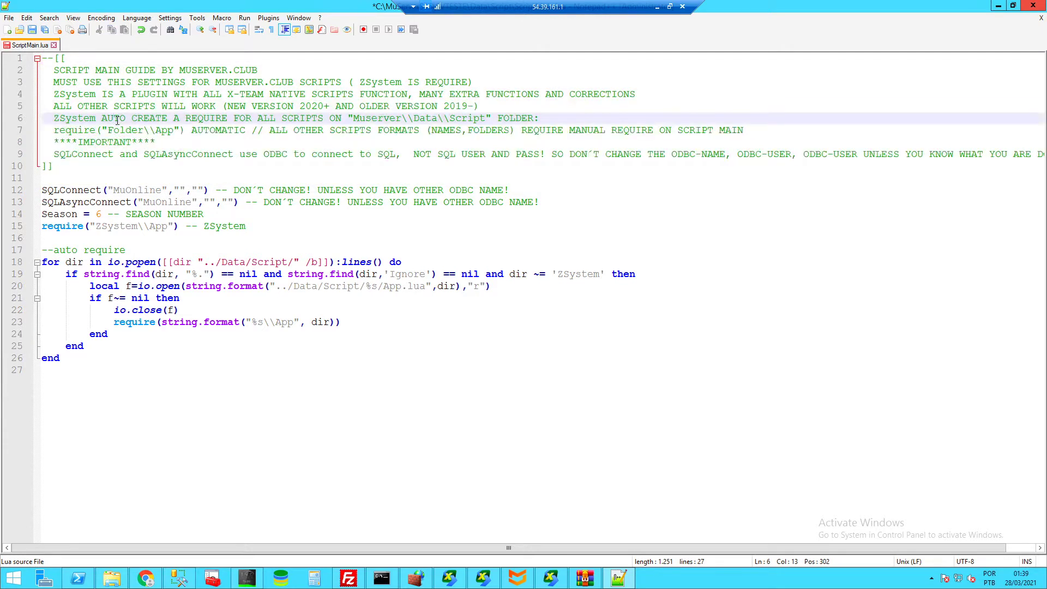
key(ctrl+s)
drag(504, 83, 305, 83)
click(393, 85)
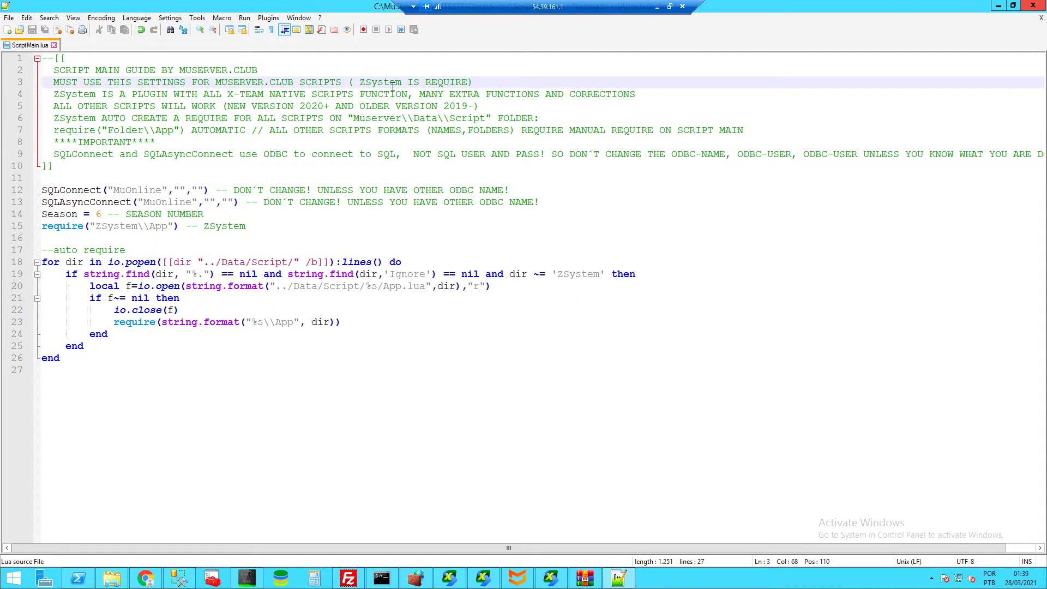
click(112, 578)
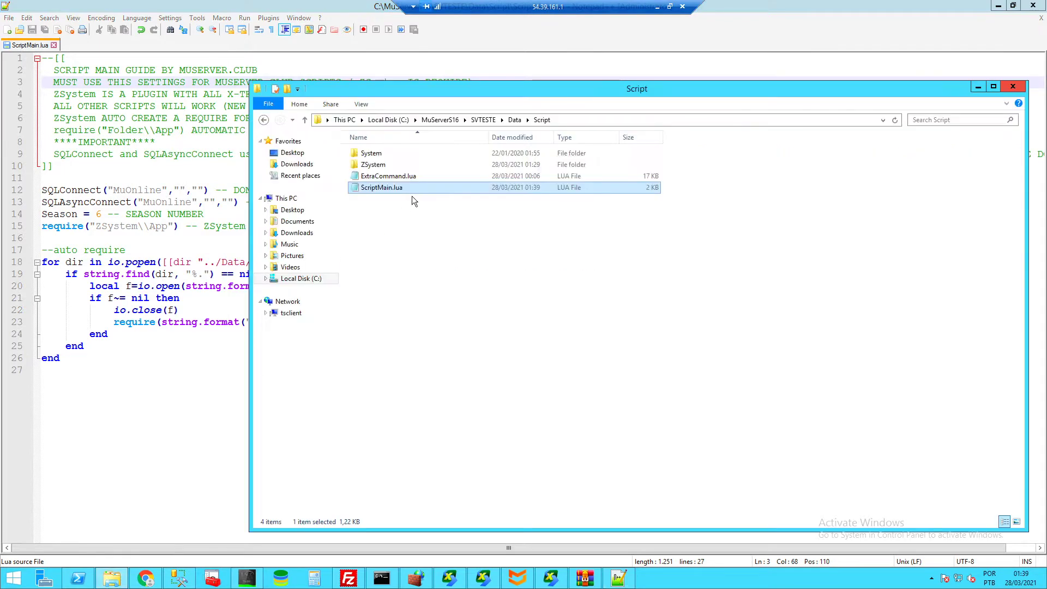
- Open the ZSystem and System folders in turn, returning to Script each time
double_click(373, 165)
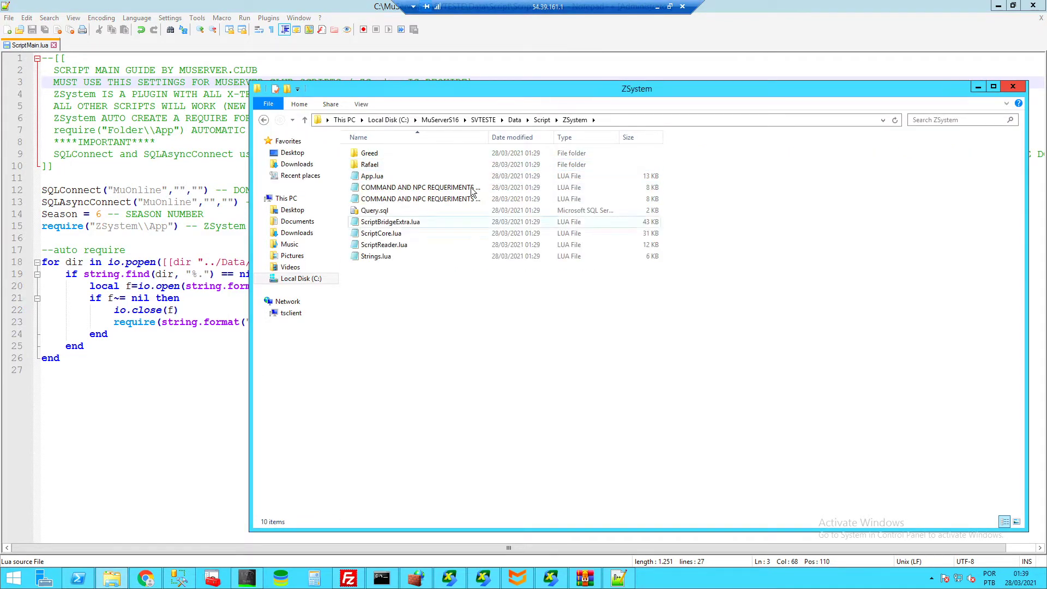
click(542, 121)
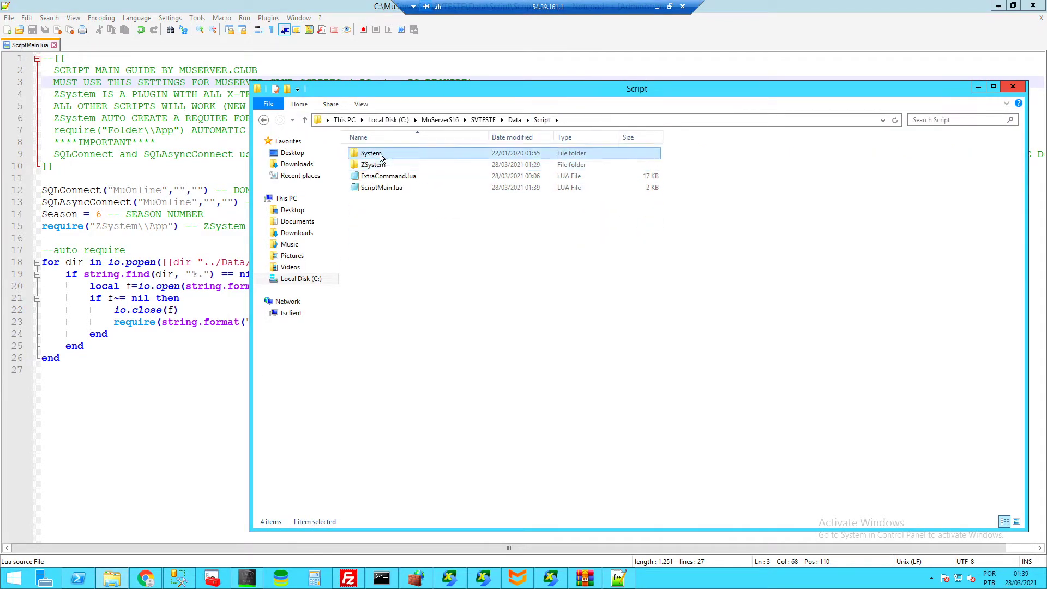
double_click(379, 152)
click(541, 120)
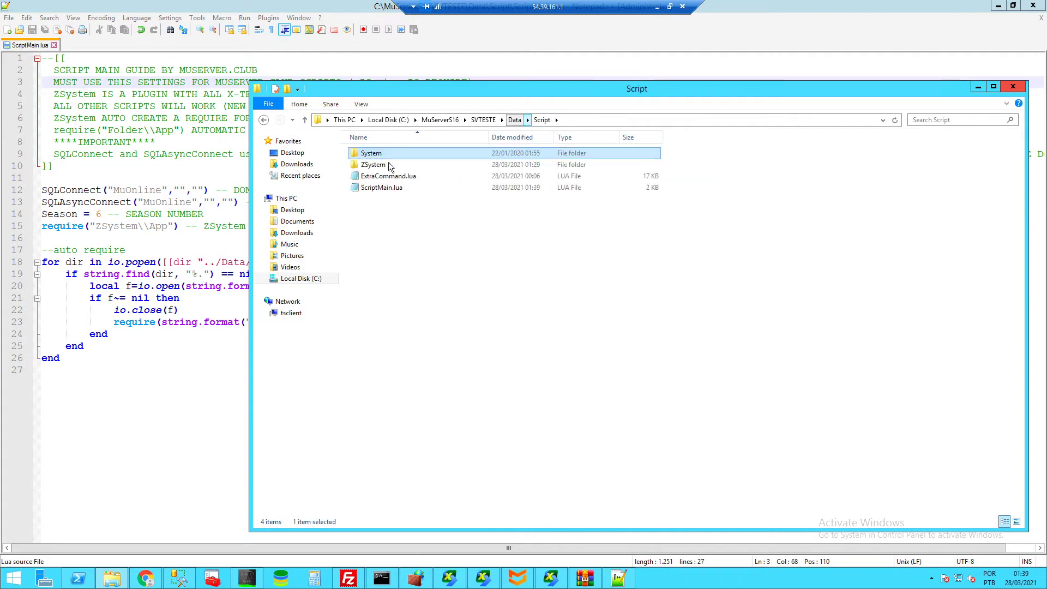
double_click(371, 153)
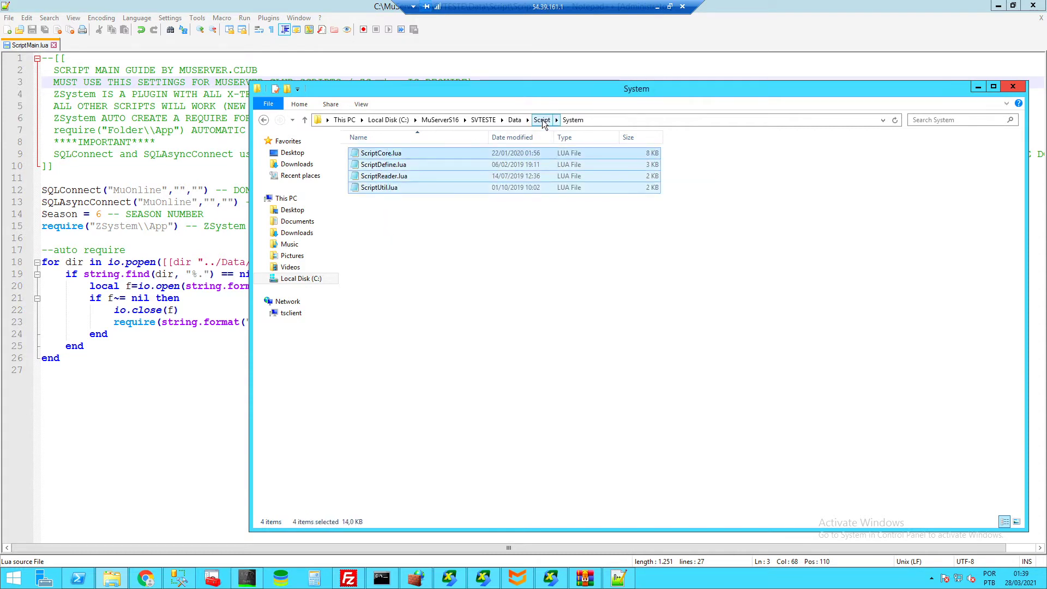
click(542, 120)
- Open ZSystem's Greed folder, go back to ZSystem, and return to ScriptMain.lua in Notepad++
double_click(401, 164)
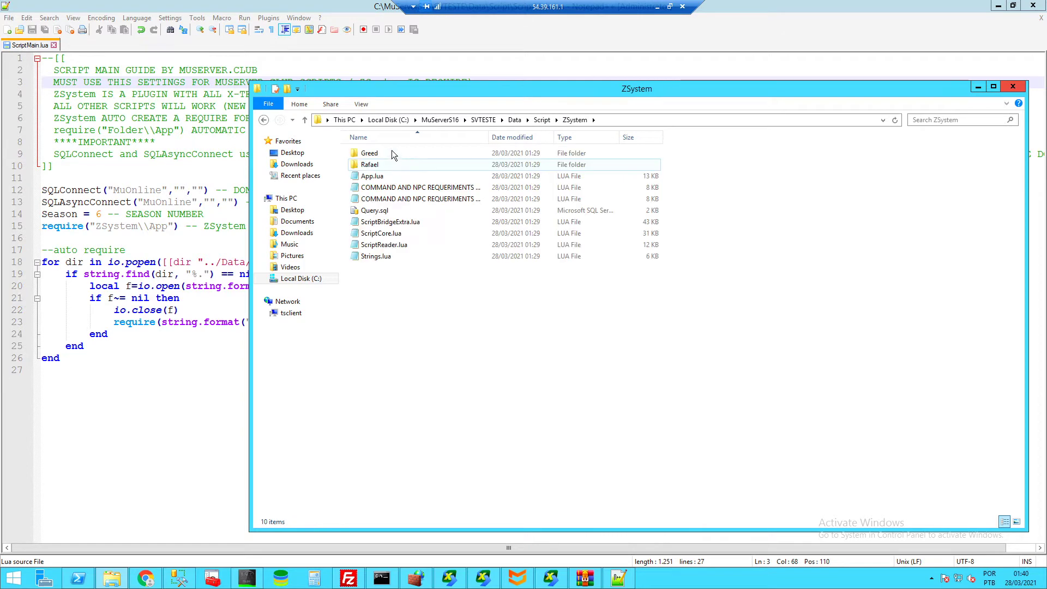
click(392, 154)
double_click(393, 155)
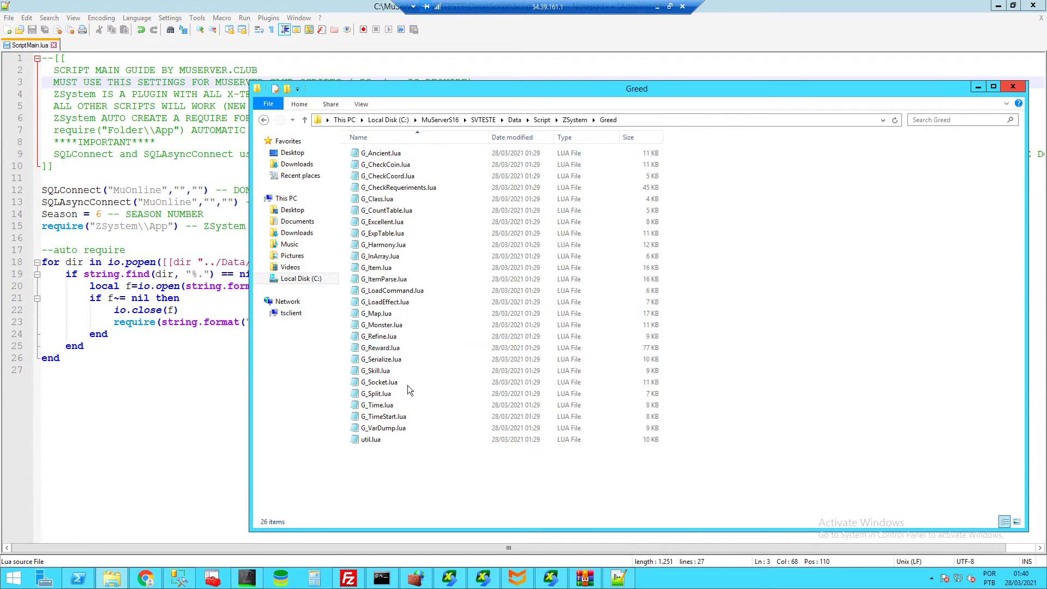
click(575, 120)
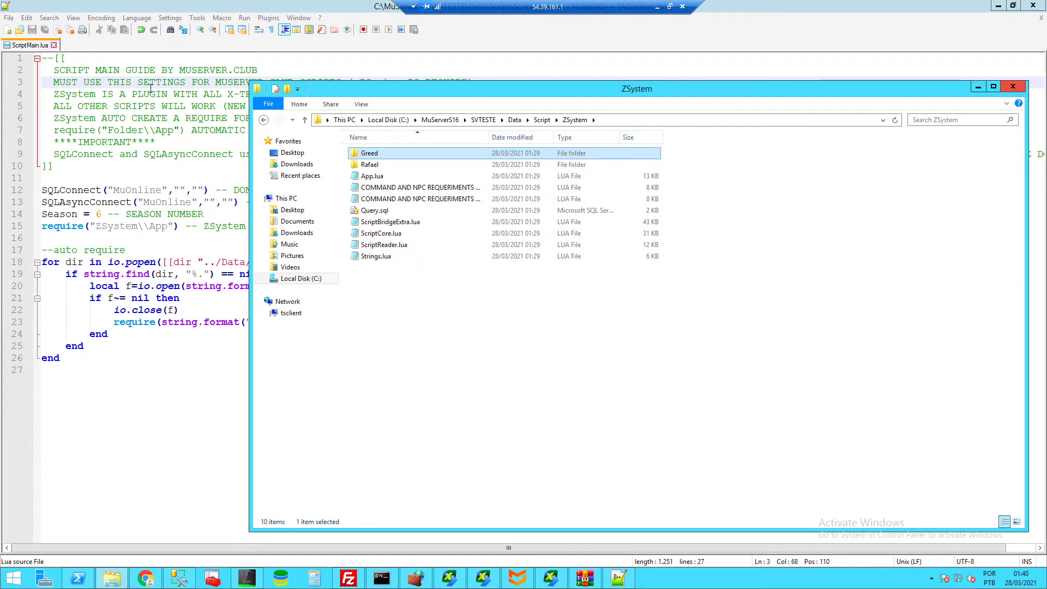
click(149, 83)
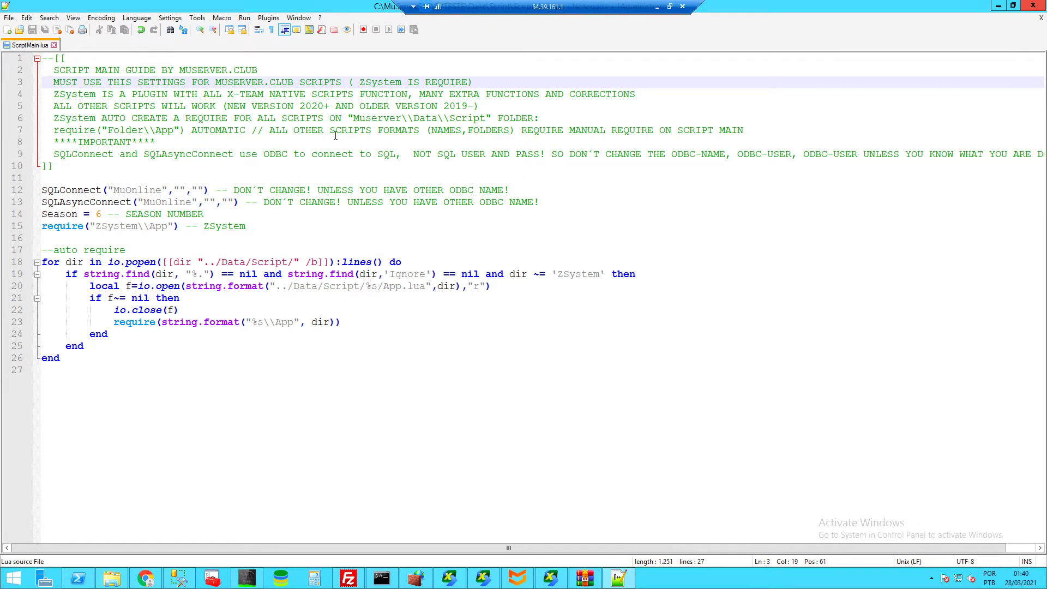
- Highlight the 2020/2019 version note on line 5 and the ZSystem auto-require sentence on line 6
drag(299, 105, 324, 106)
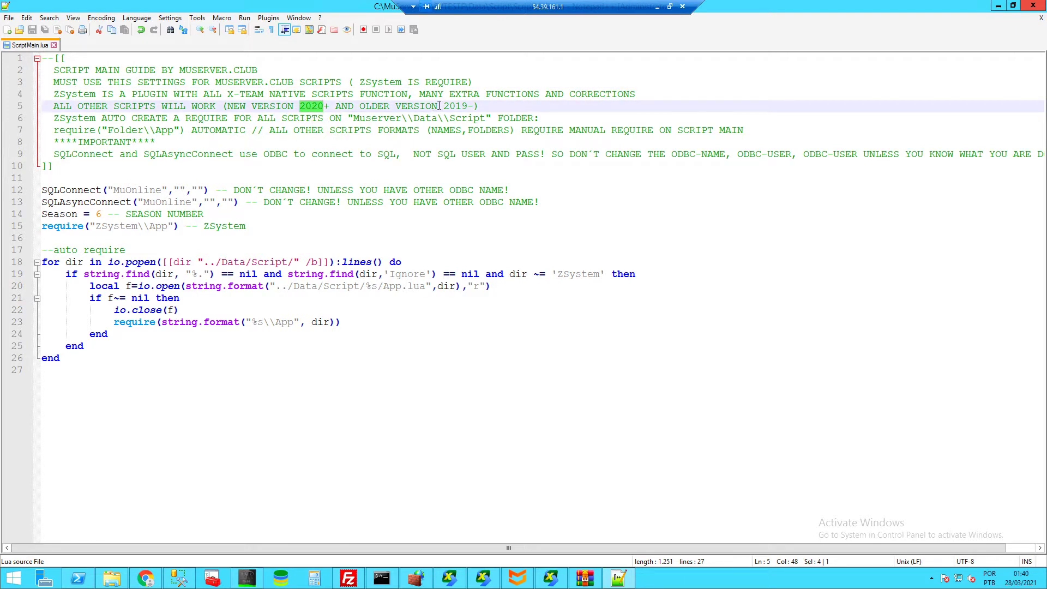
drag(469, 106, 384, 105)
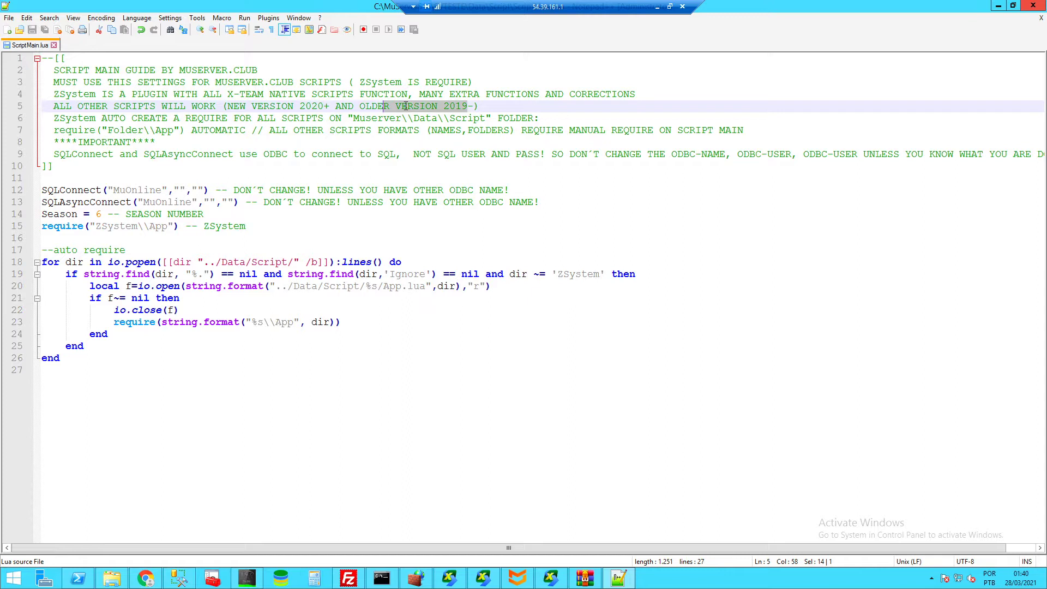
click(498, 101)
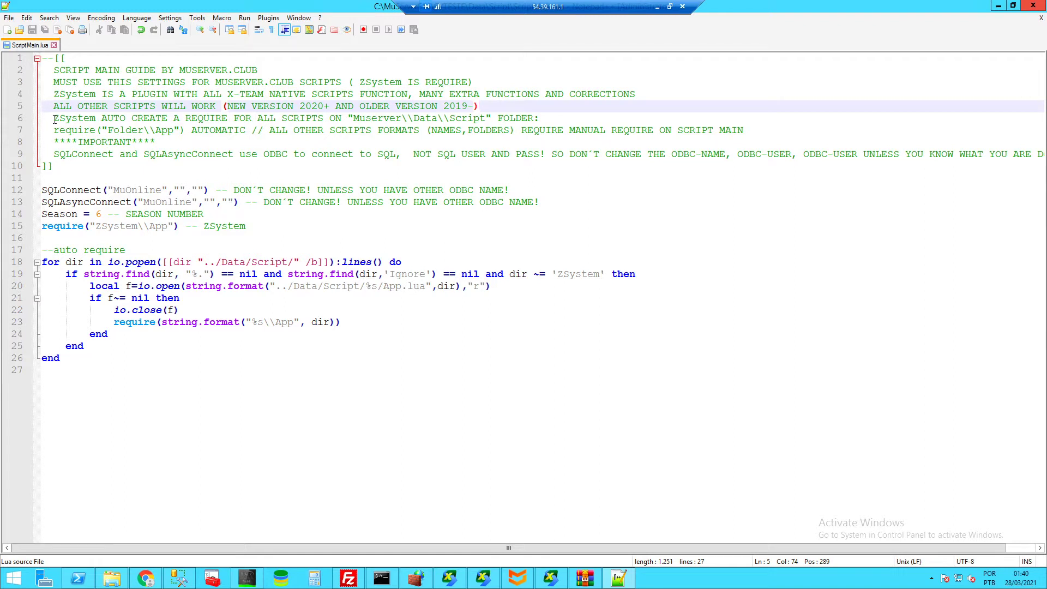
drag(53, 119, 372, 119)
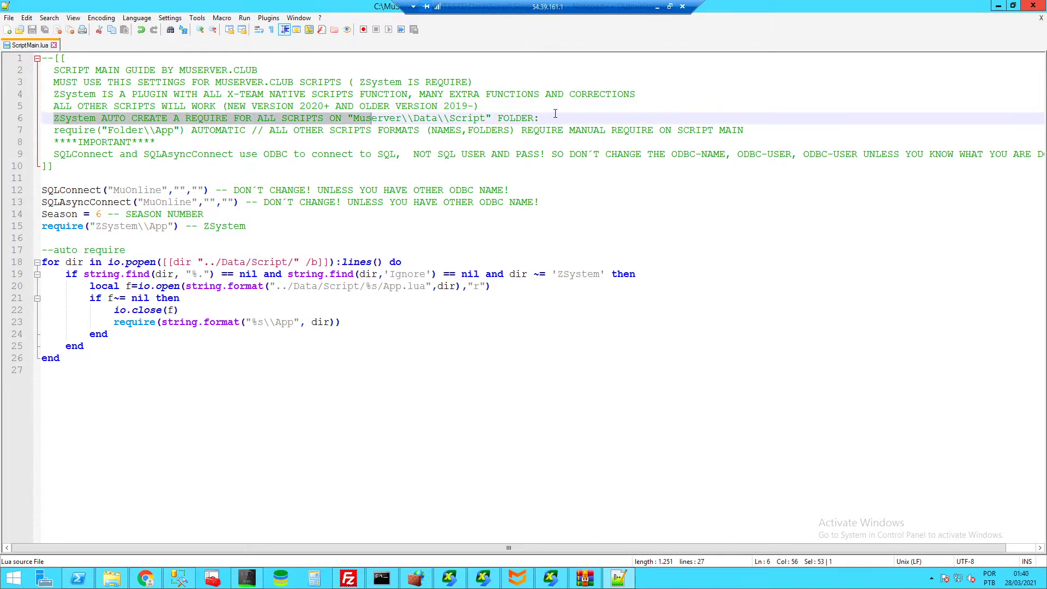
key(End)
- Highlight the auto-require loop on lines 17–26, including the require call on line 23
drag(71, 369, 42, 250)
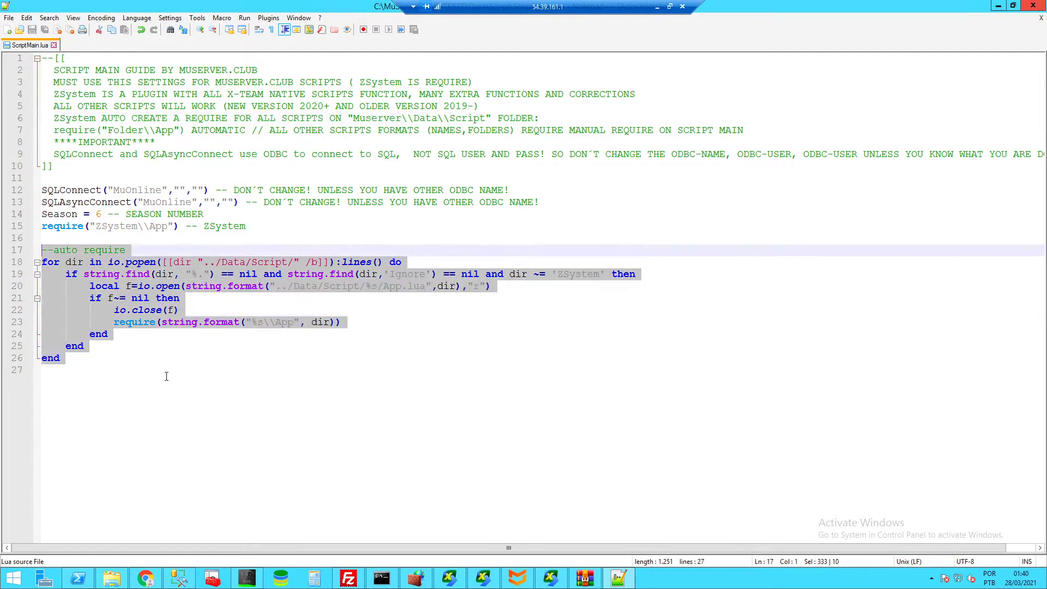
click(165, 374)
drag(142, 249, 19, 250)
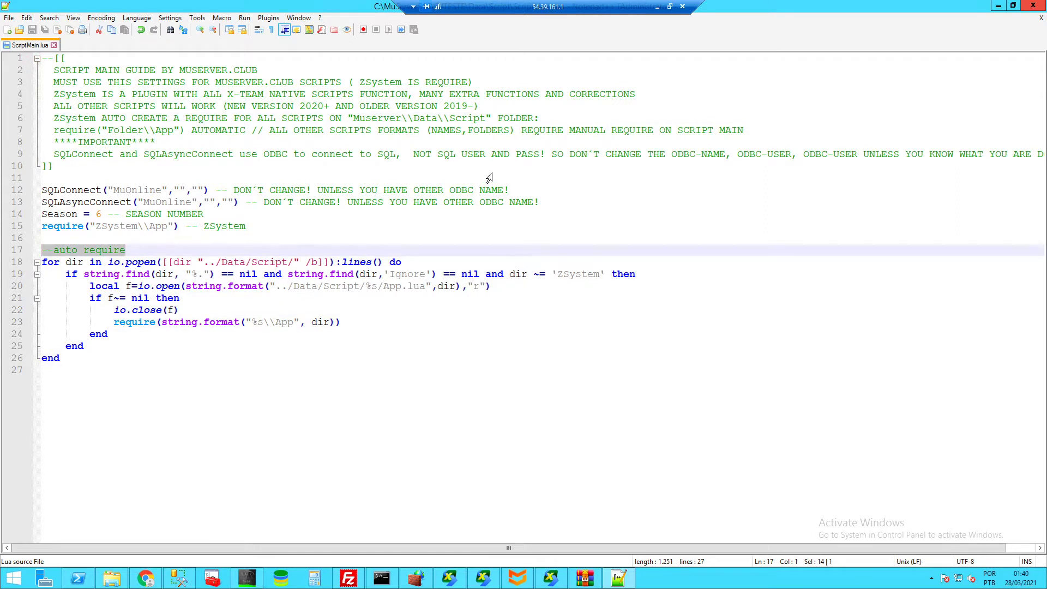
drag(363, 321, 116, 322)
click(458, 331)
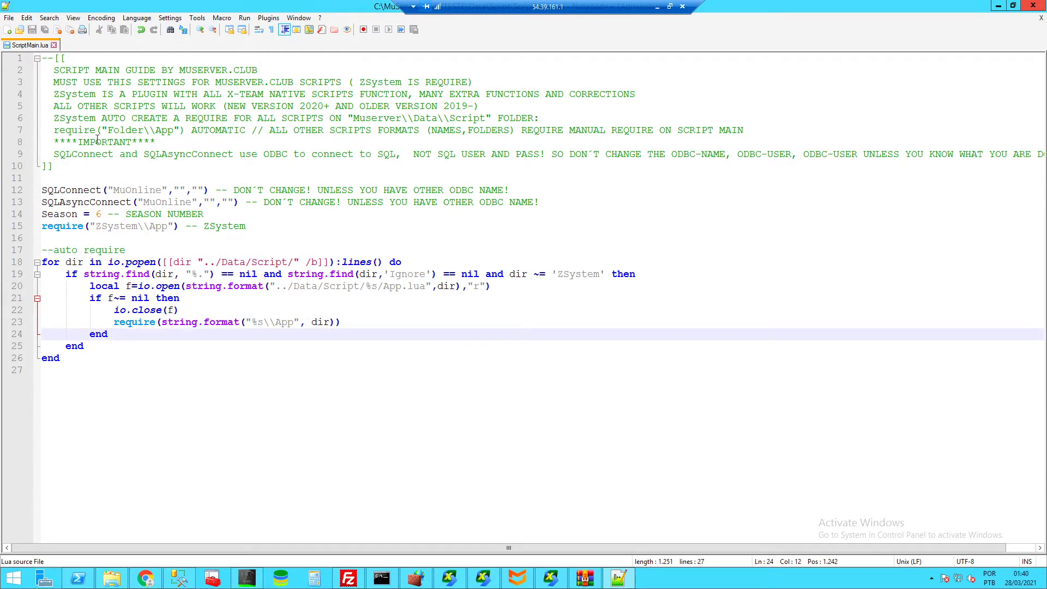
- Highlight the guide comments and the SQLConnect and SQLAsyncConnect lines 12–13
drag(53, 119, 617, 162)
click(618, 155)
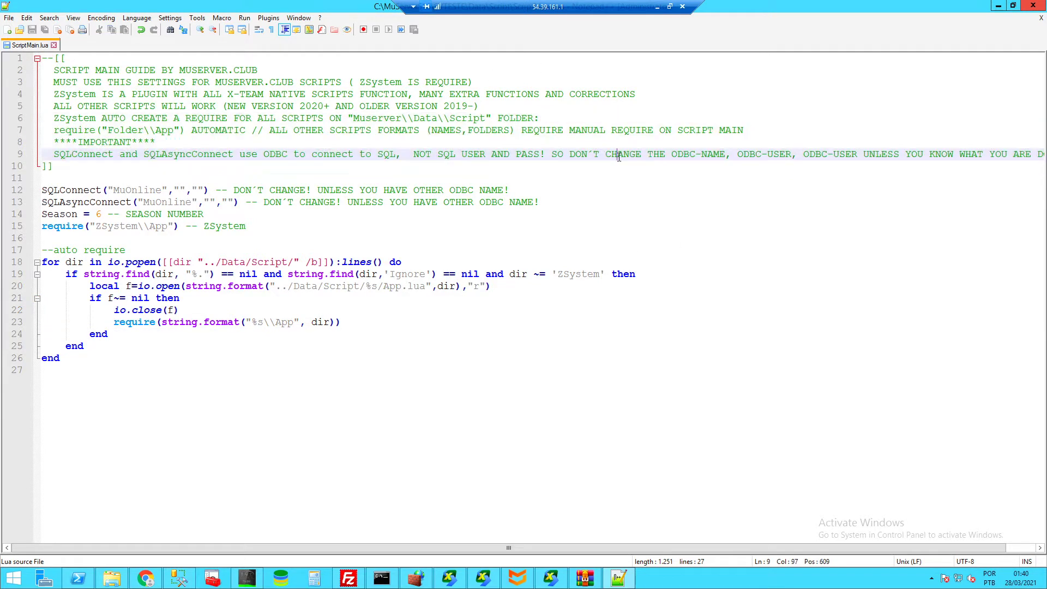
drag(43, 191, 126, 191)
click(378, 191)
drag(43, 190, 130, 203)
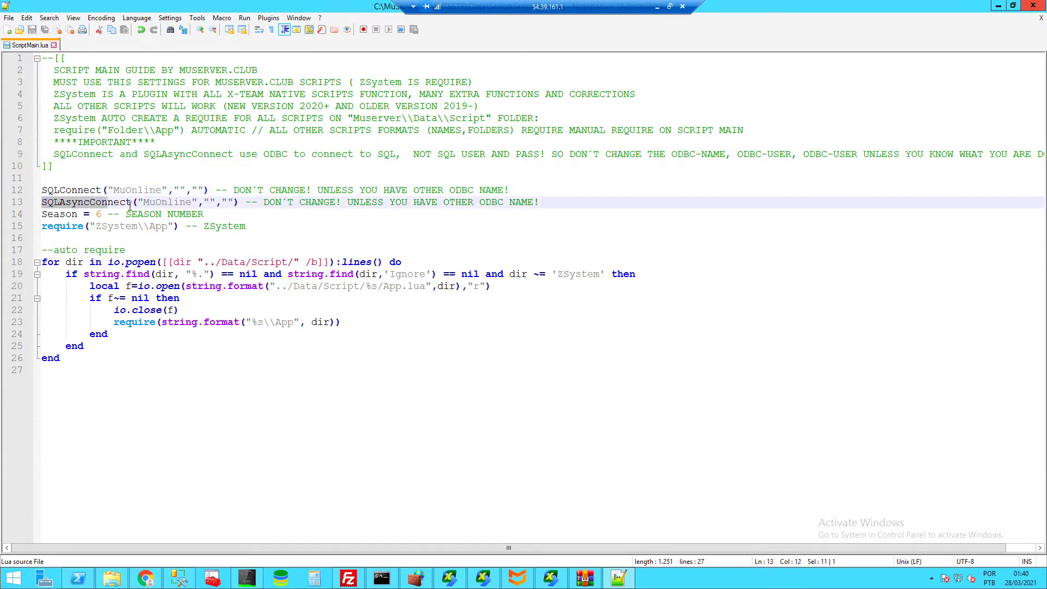
click(337, 202)
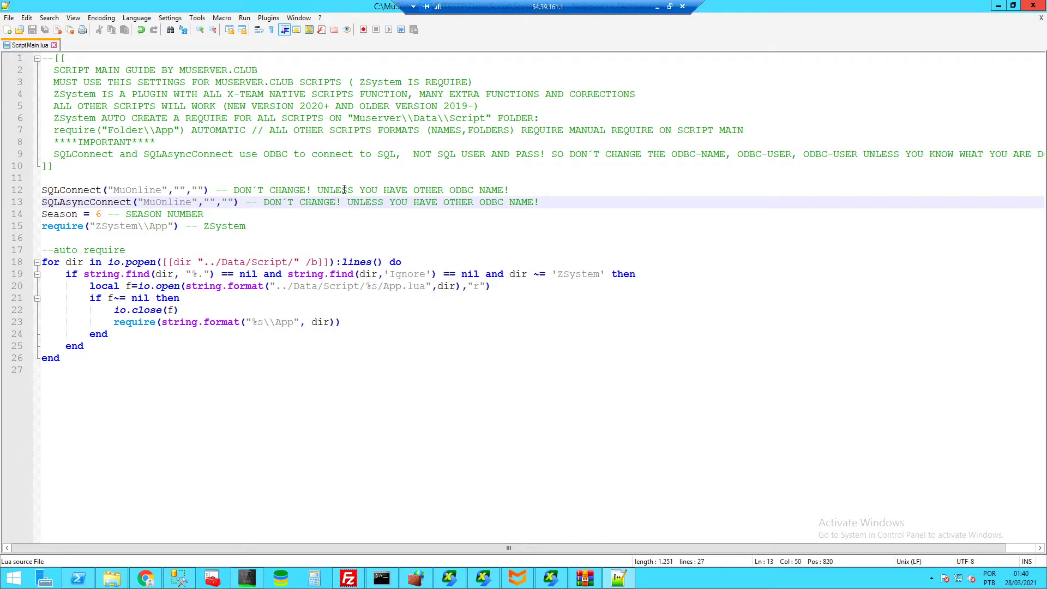
- Select the quoted MuOnline ODBC name on line 12, then bring File Explorer back up
double_click(132, 190)
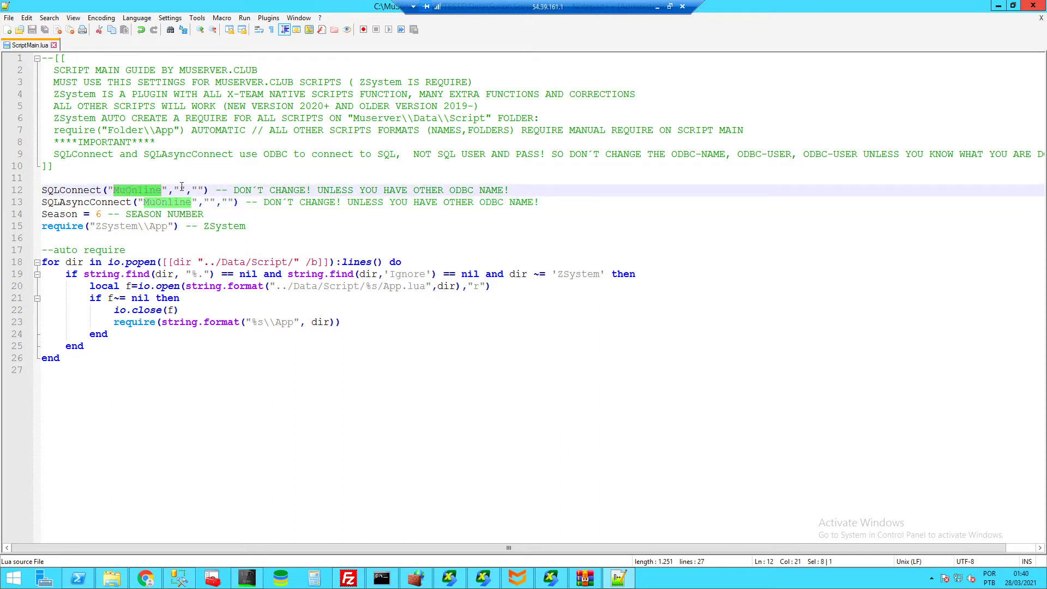
click(180, 189)
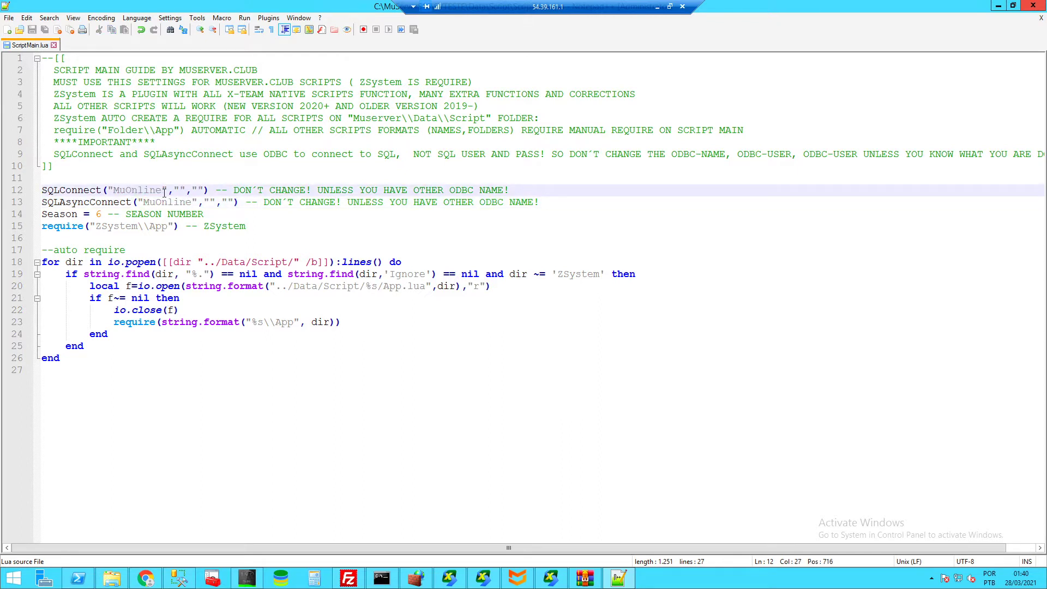
drag(162, 189, 107, 190)
click(114, 580)
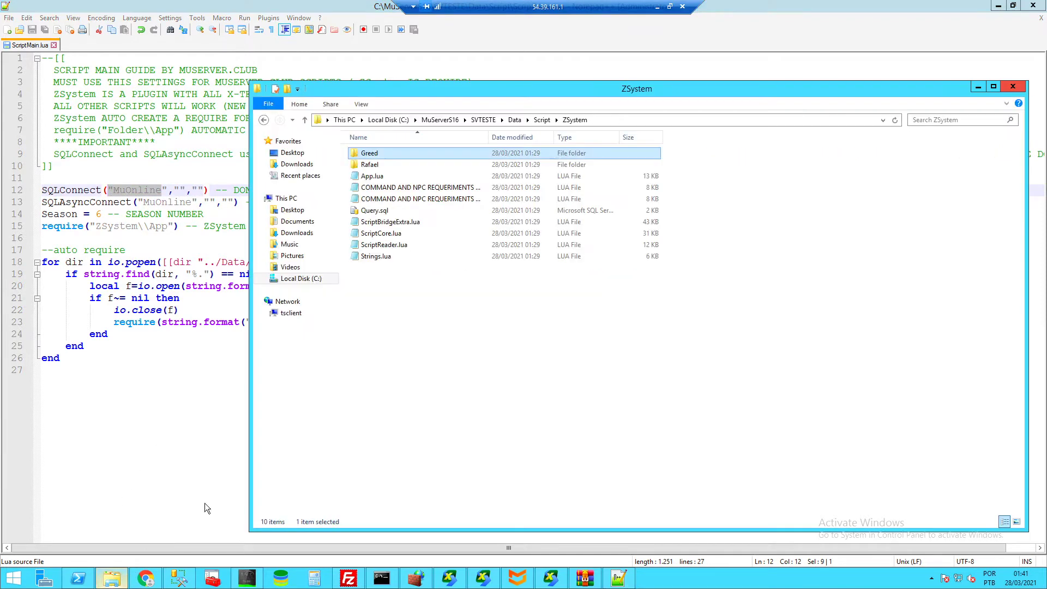
- Open the DB folder's MuOnline.reg in Notepad++, check the MuOnline ODBC entry name, and close it
click(440, 119)
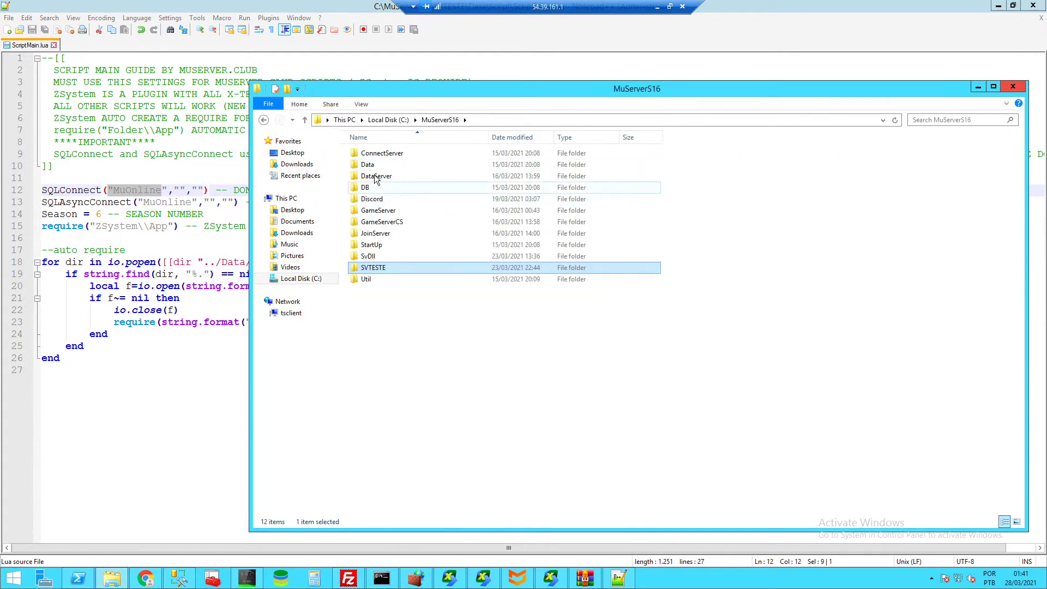
double_click(375, 188)
click(388, 166)
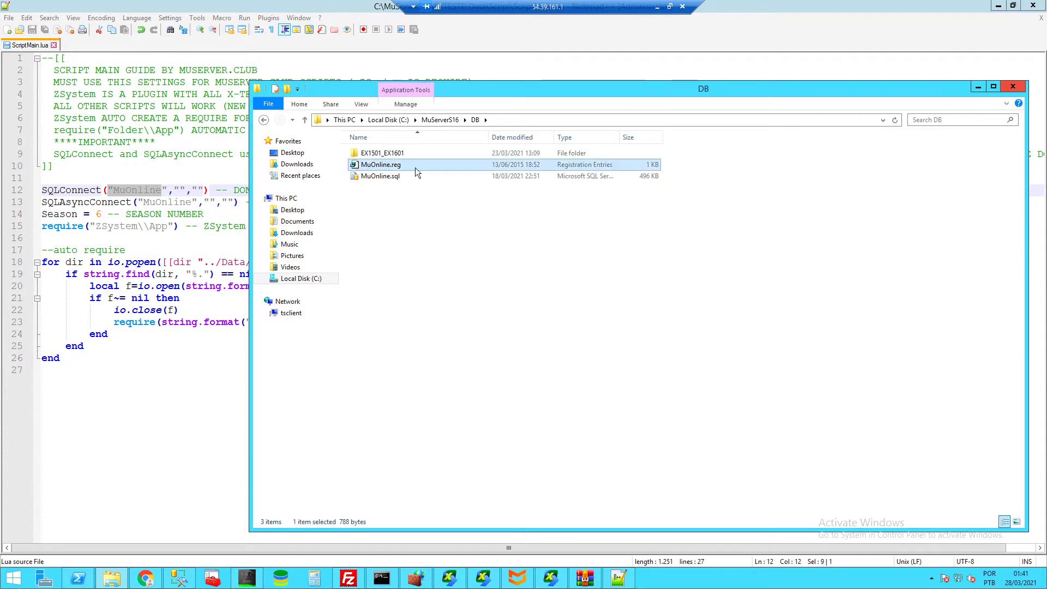
right_click(384, 168)
click(415, 208)
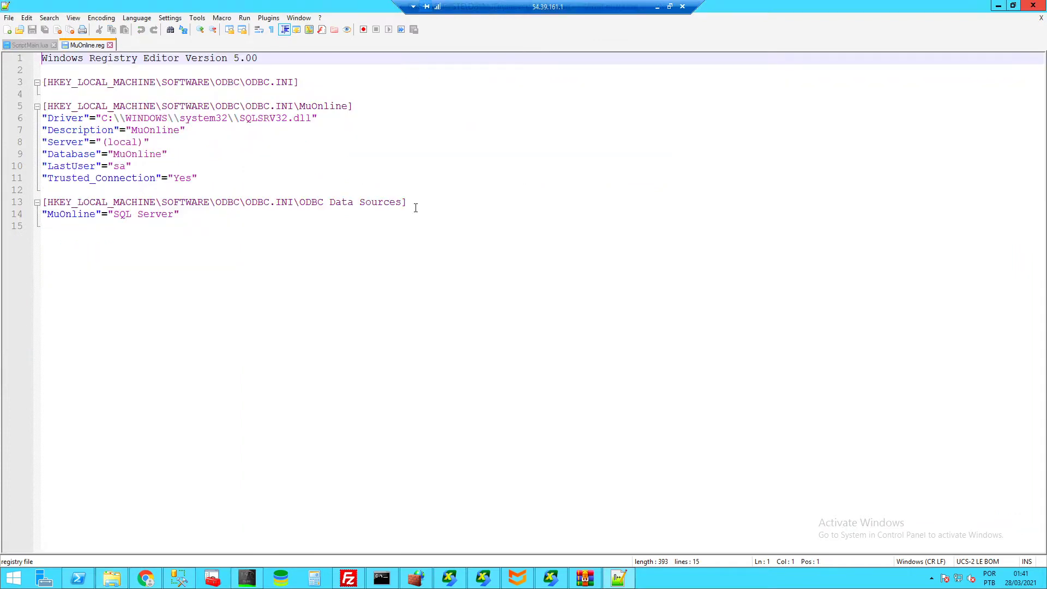
drag(351, 106, 299, 106)
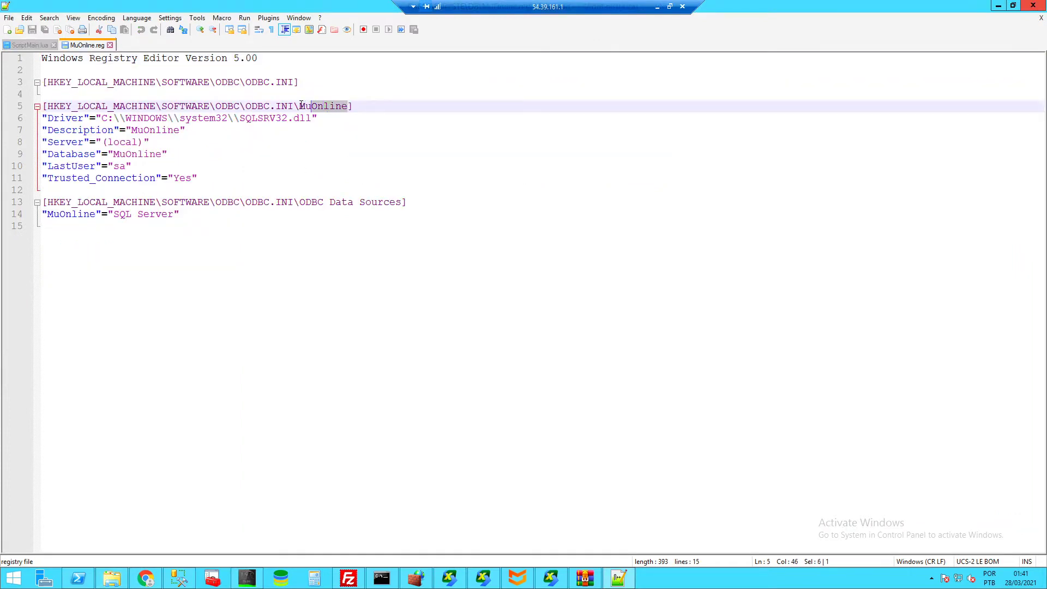
click(110, 44)
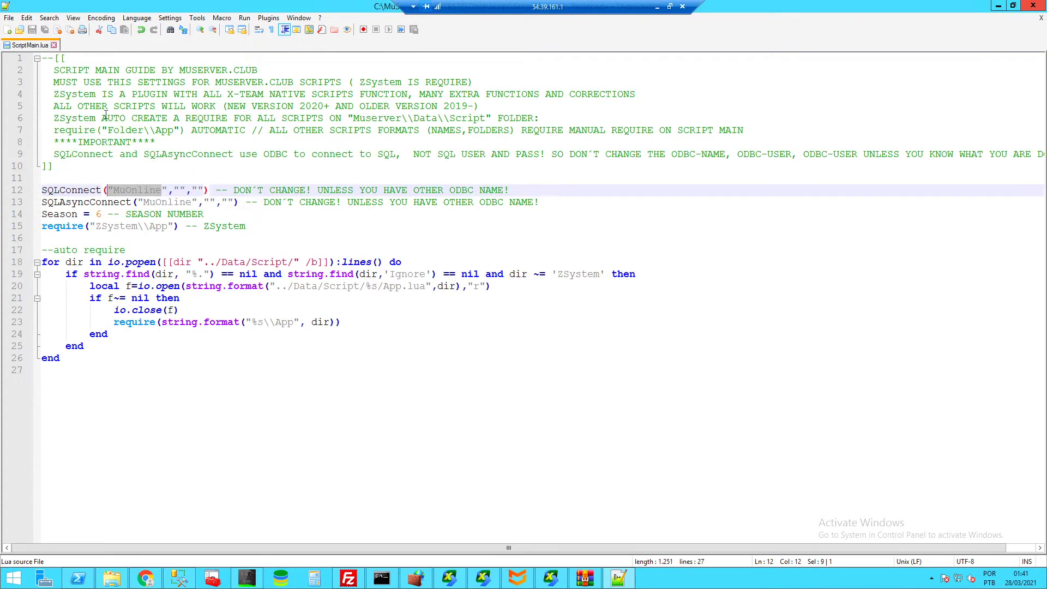
- Point out MuOnline and the empty user and password arguments on SQL lines 12–13
click(198, 192)
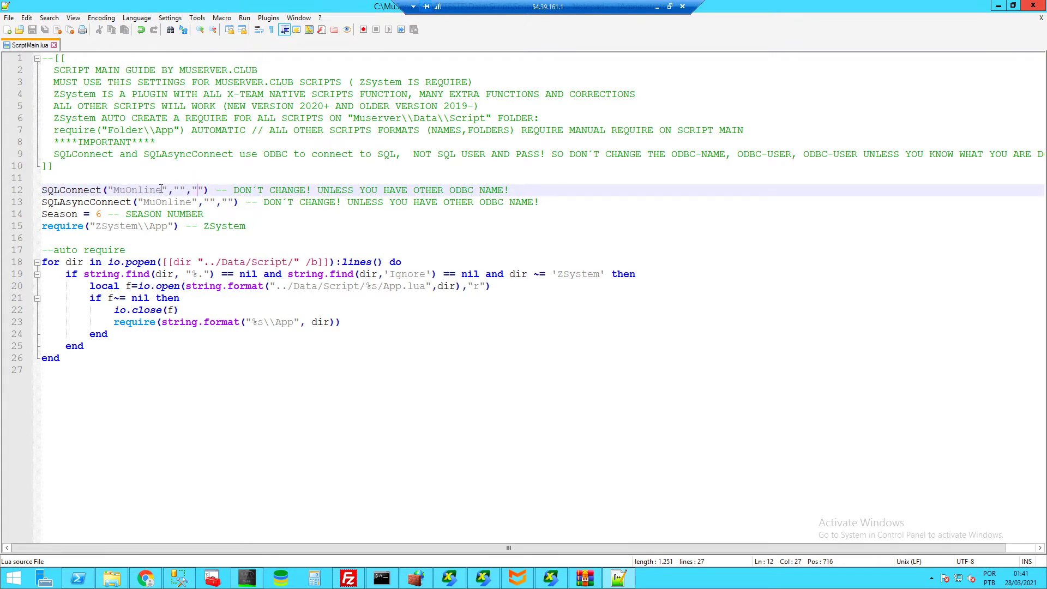
drag(162, 190, 112, 190)
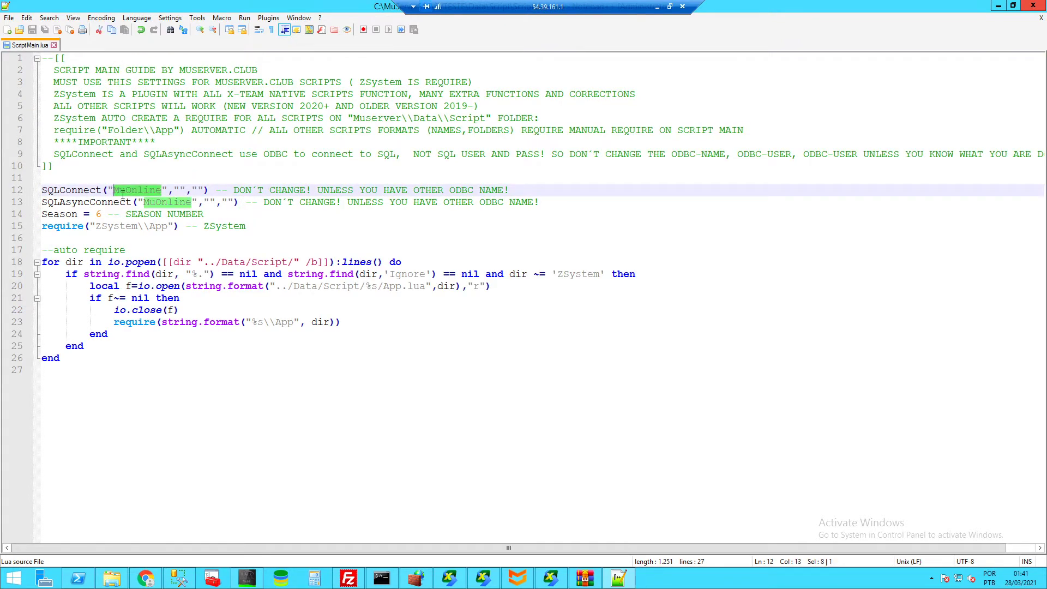
click(160, 203)
click(169, 204)
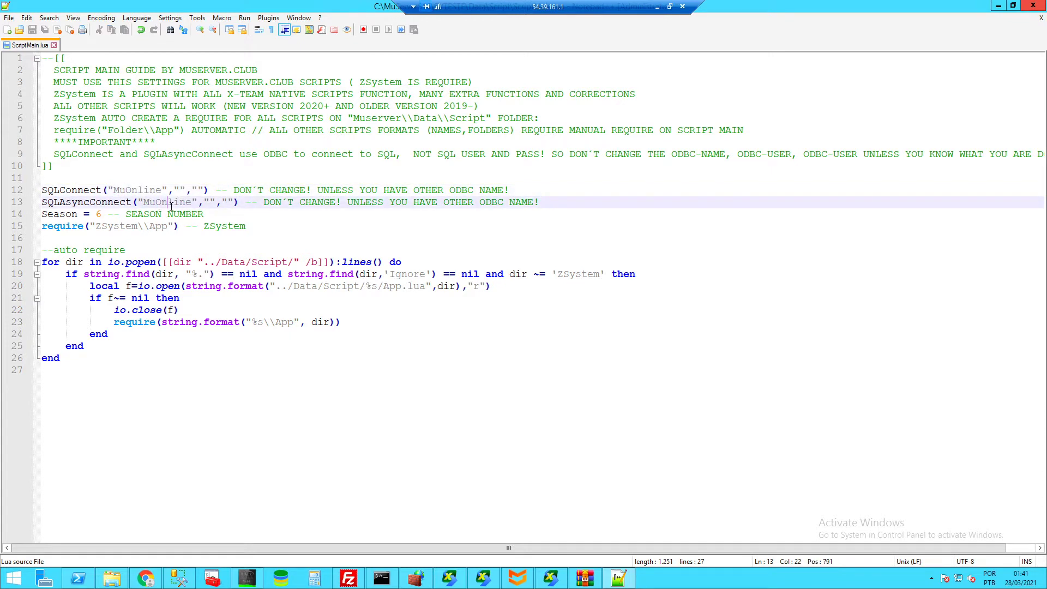
click(181, 189)
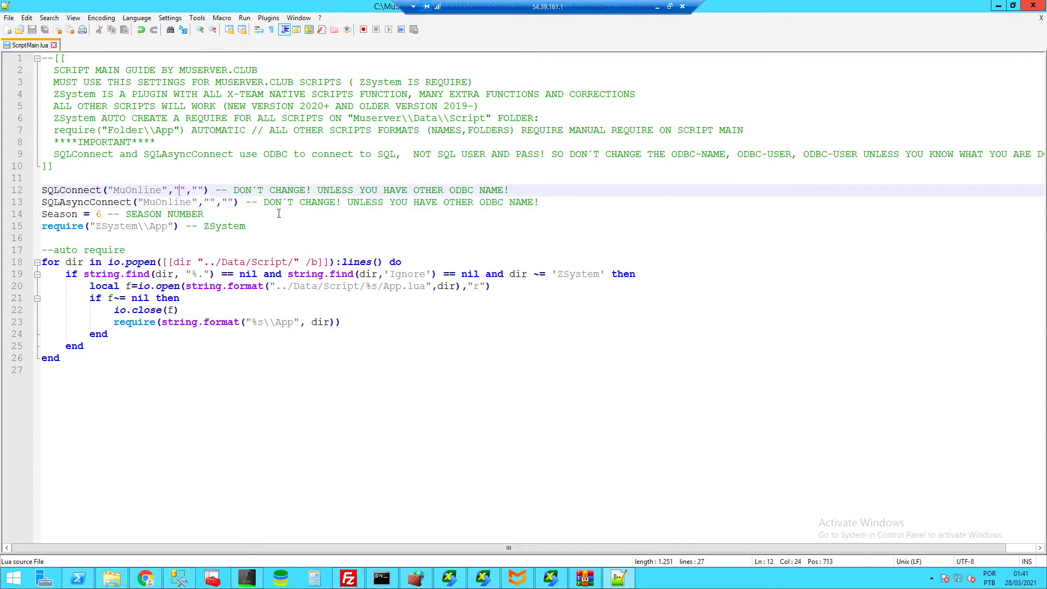
text(a)
key(BackSpace)
text(a)
key(BackSpace)
- Change Season on line 14 from 6 to 16 and save ScriptMain.lua
click(95, 213)
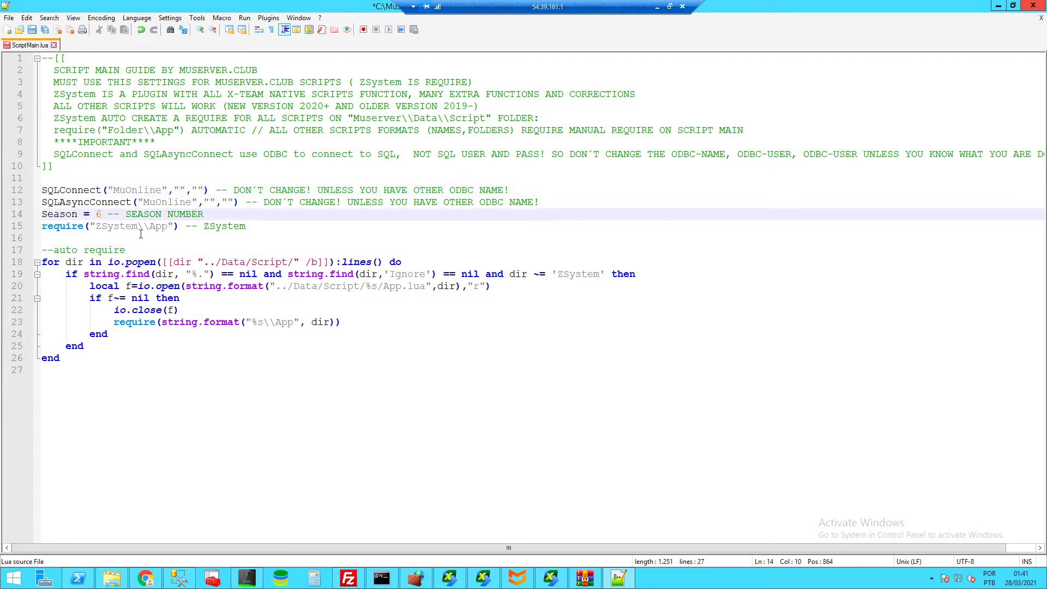
text(1)
click(240, 212)
key(ctrl+s)
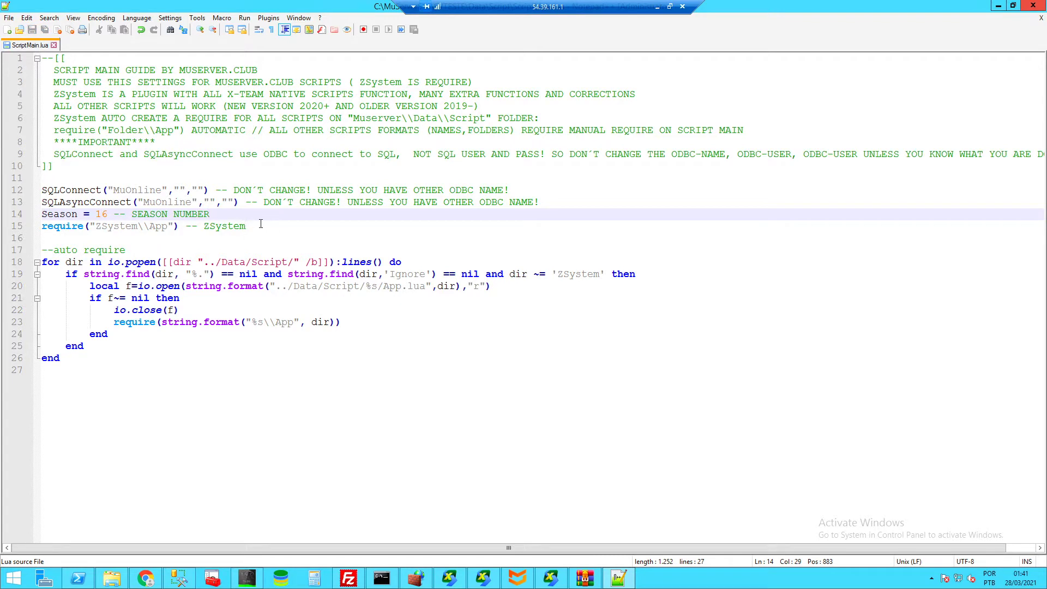
- Highlight the ZSystem require line and the auto-require loop on lines 18–26, including the 'ZSystem exclusion
drag(261, 225, 47, 226)
click(306, 225)
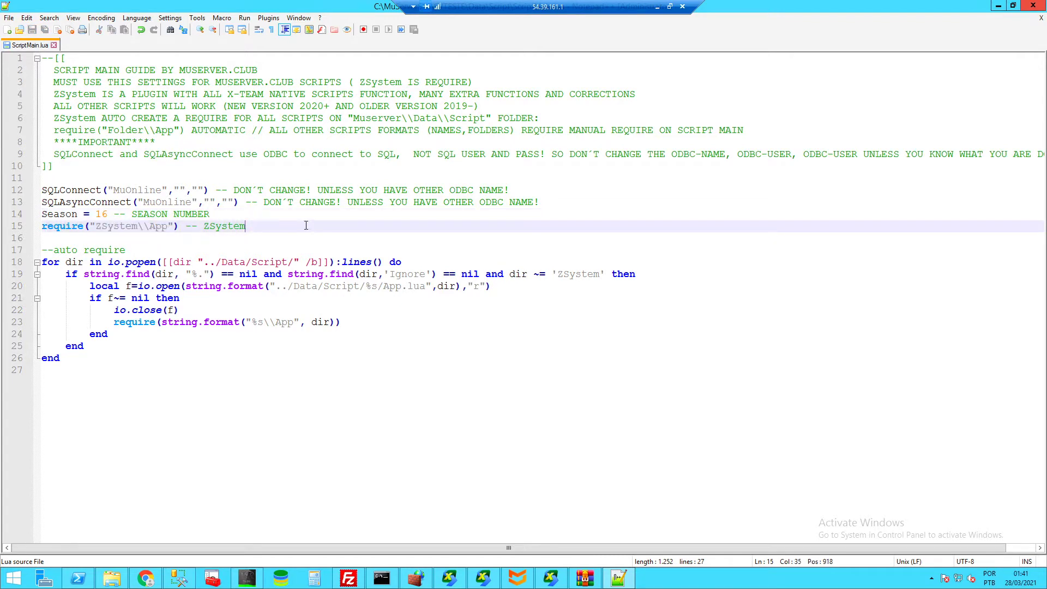
drag(101, 371, 41, 261)
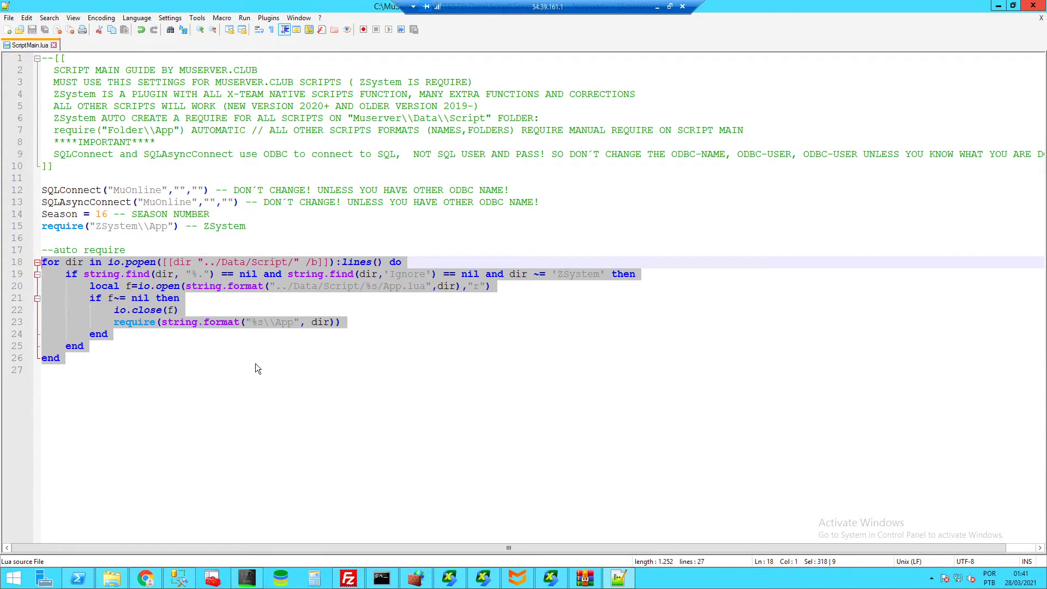
click(228, 357)
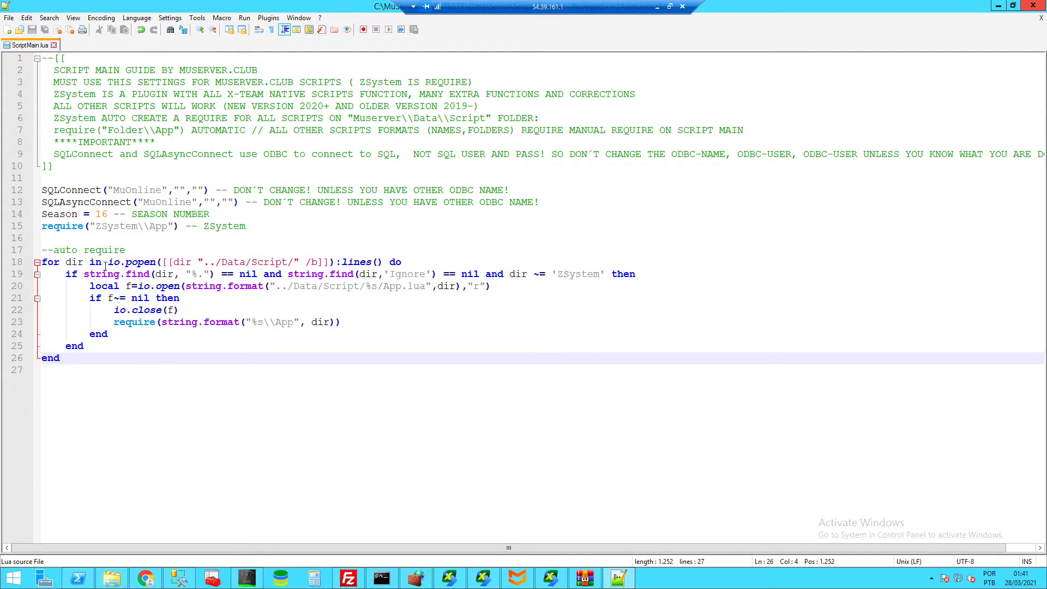
drag(90, 262, 294, 263)
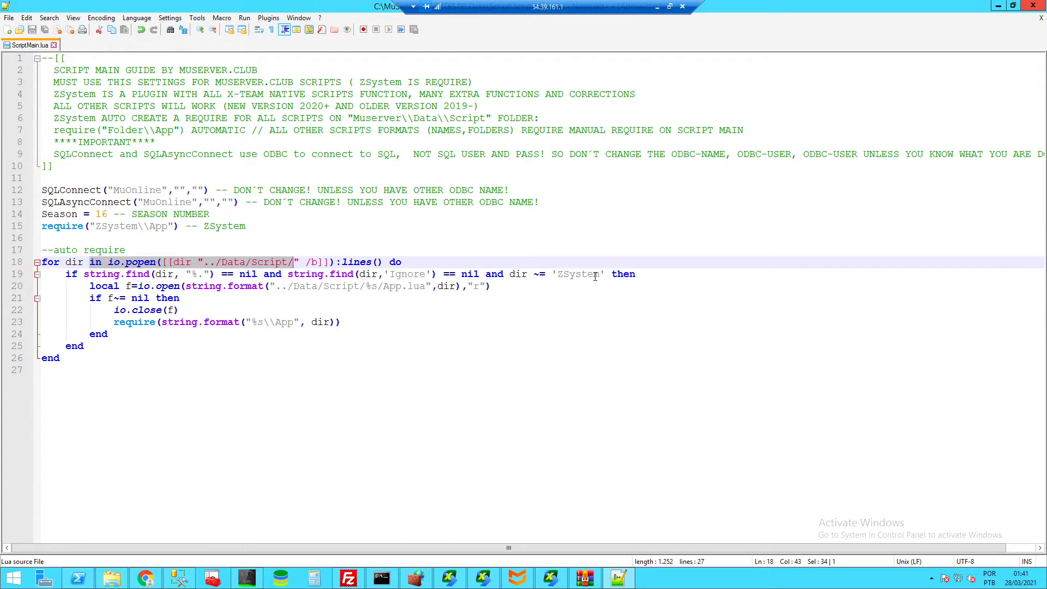
drag(599, 276, 553, 276)
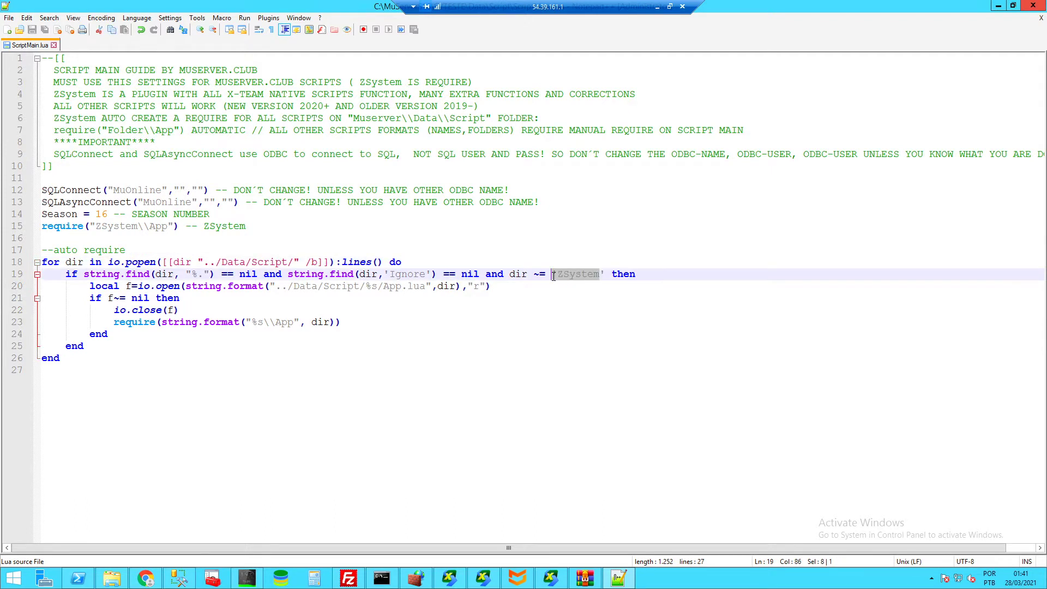
click(410, 271)
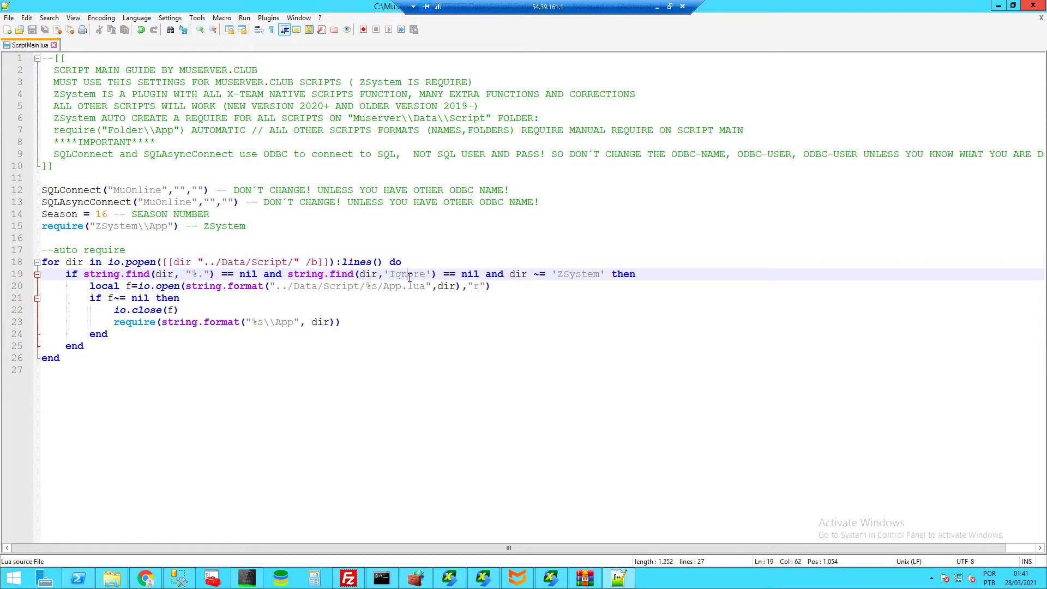
- Navigate from the DB folder to MuServerS16\SVTESTE\Data\Script in File Explorer
click(111, 578)
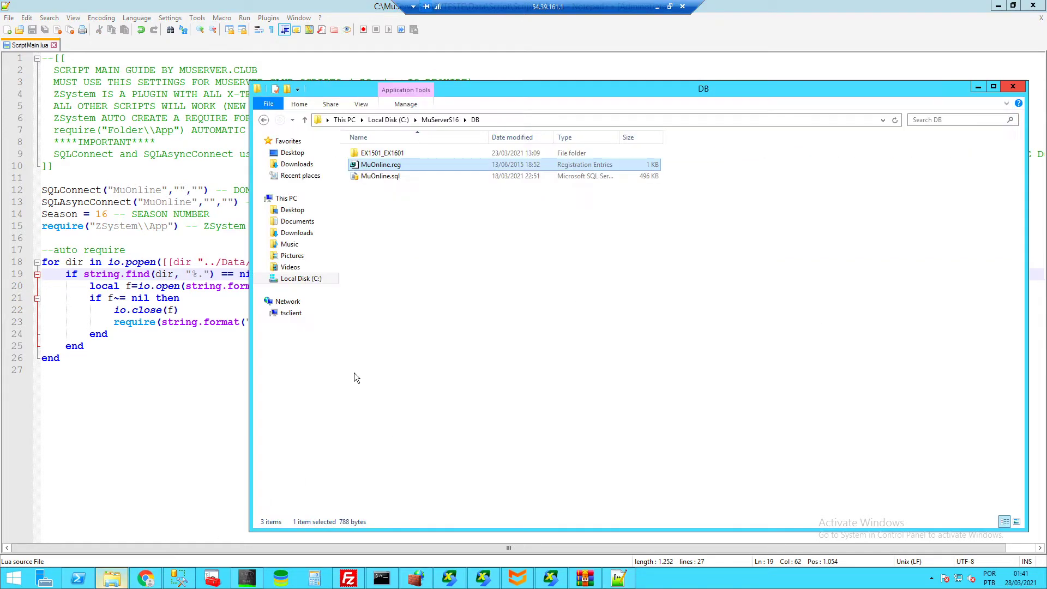
click(441, 119)
double_click(373, 268)
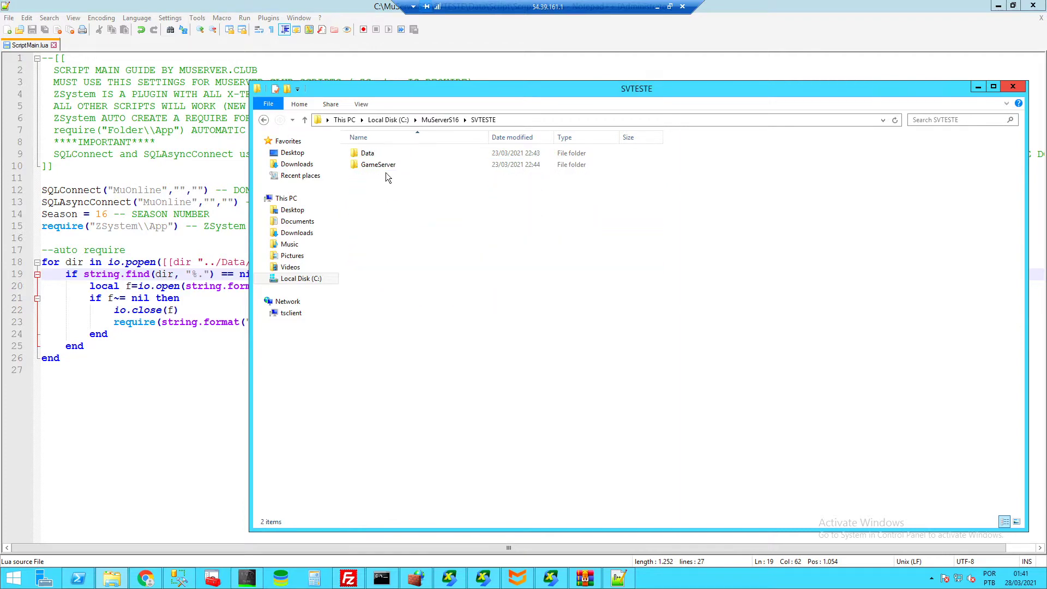
double_click(381, 152)
key(Return)
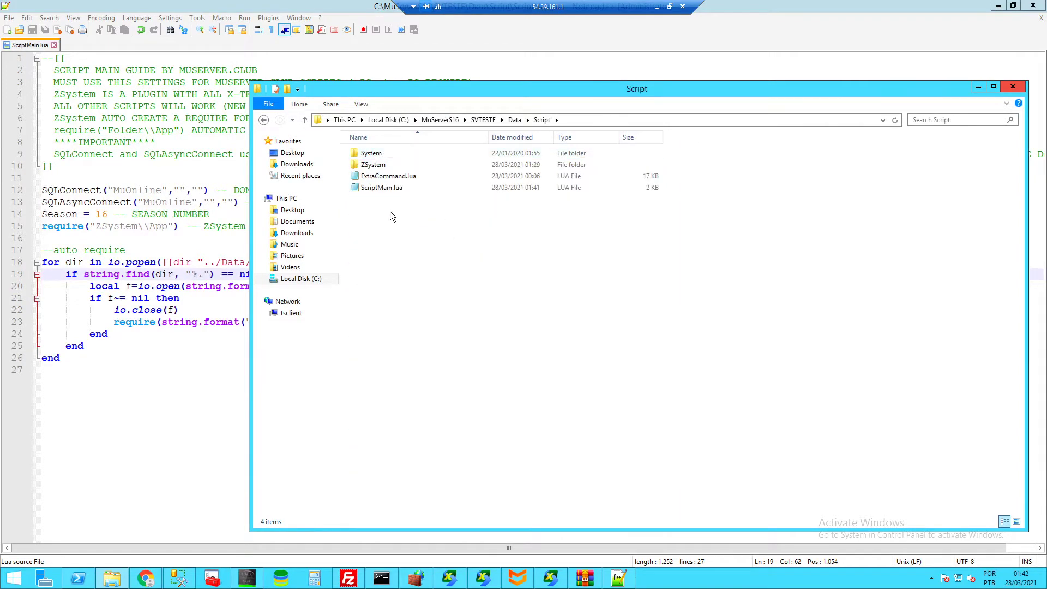
click(369, 180)
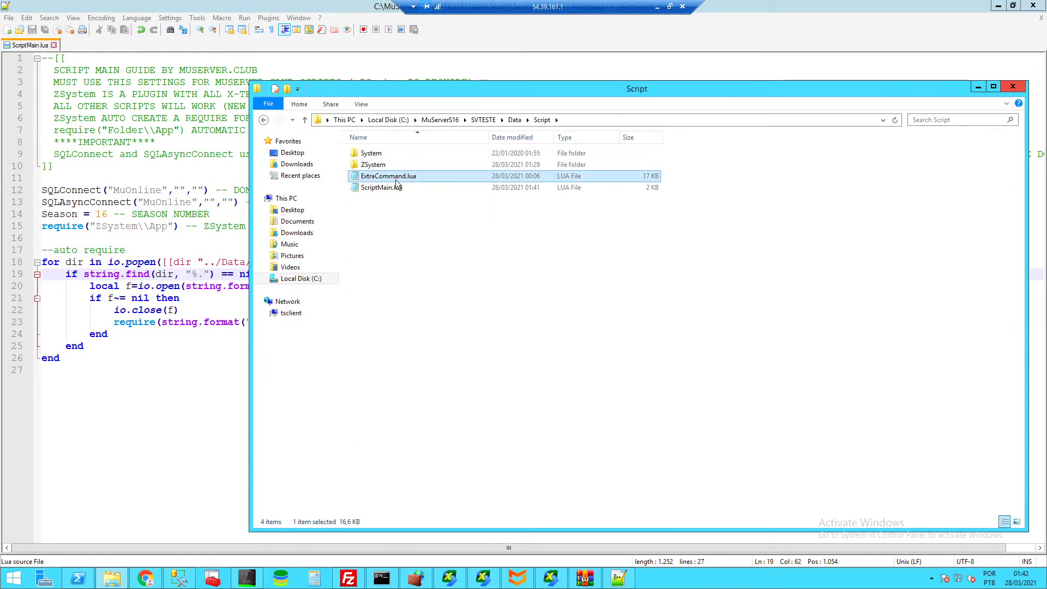
click(372, 224)
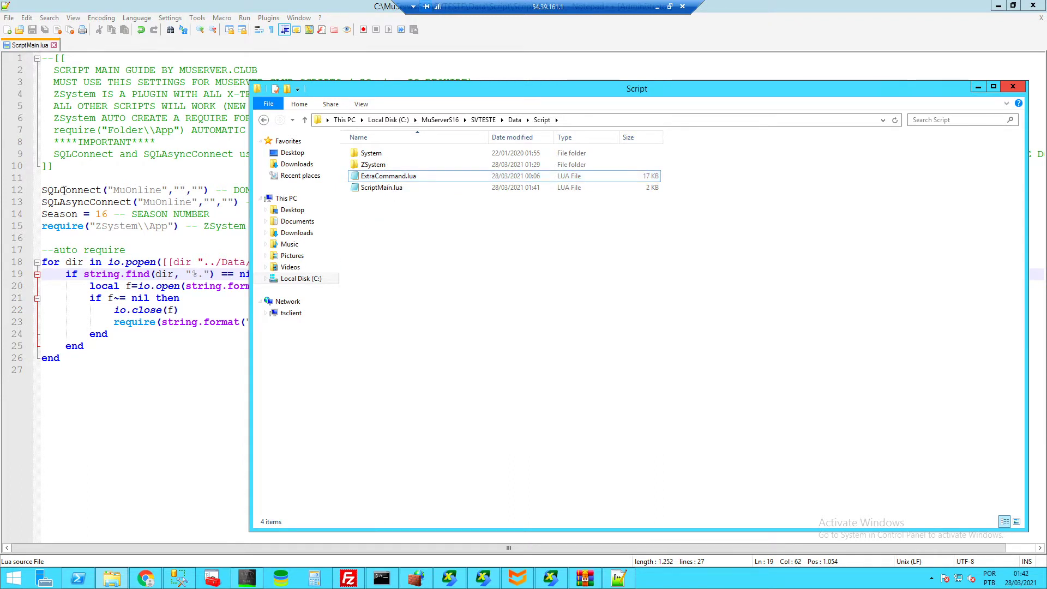
- Create a new folder named ExtraCommand in the Script folder
right_click(382, 228)
mouse_move(423, 380)
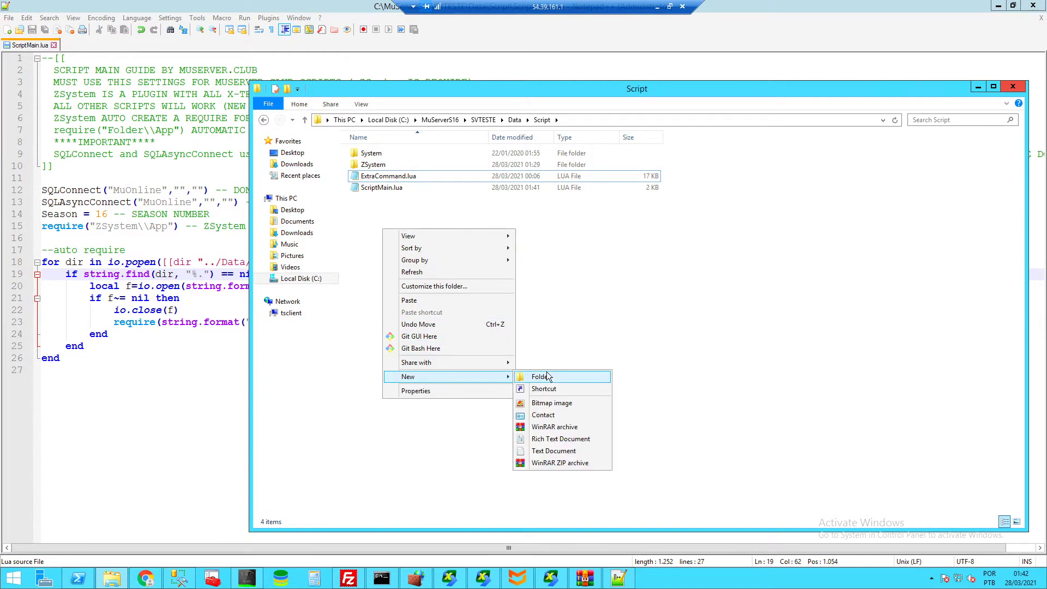
click(548, 377)
text(Esxtra)
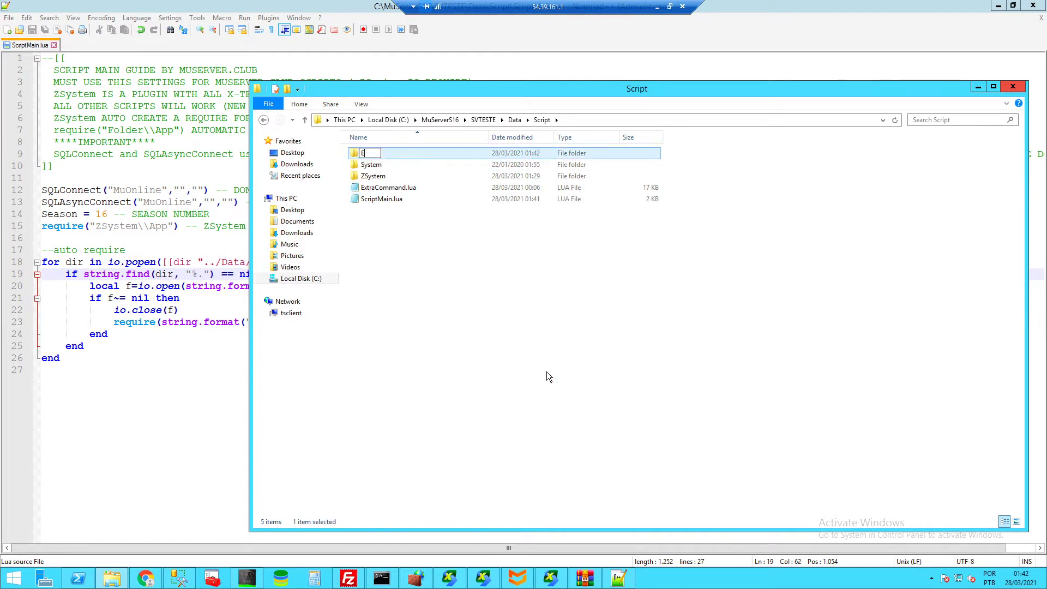
key(BackSpace)
key(BackSpace)
key(BackSpace)
key(BackSpace)
key(BackSpace)
text(xtraCommand)
key(Return)
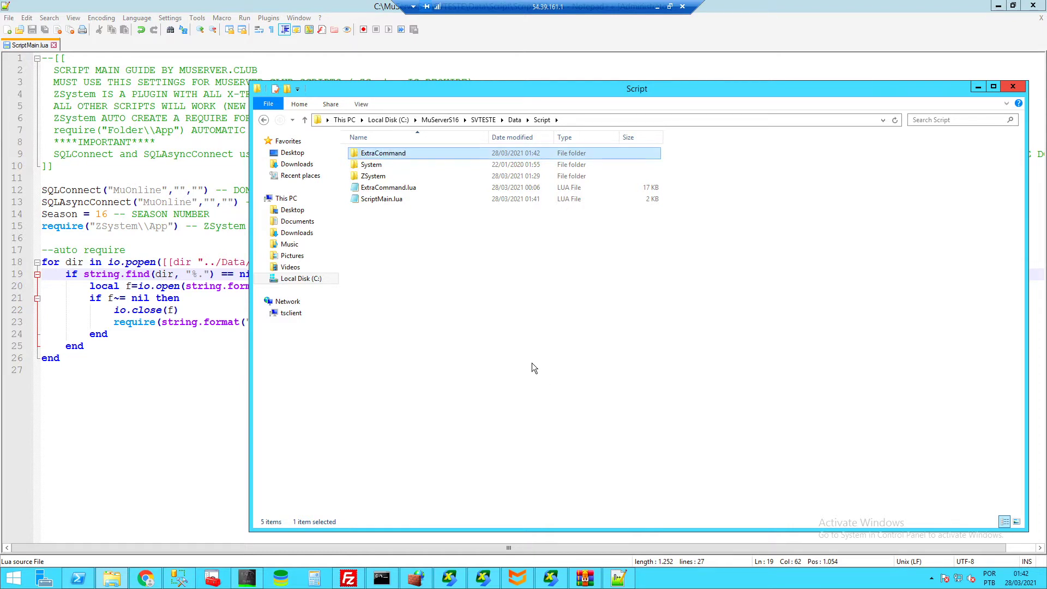
- Highlight the App.lua io.open line 20 and the require call on line 23 in ScriptMain.lua
click(222, 264)
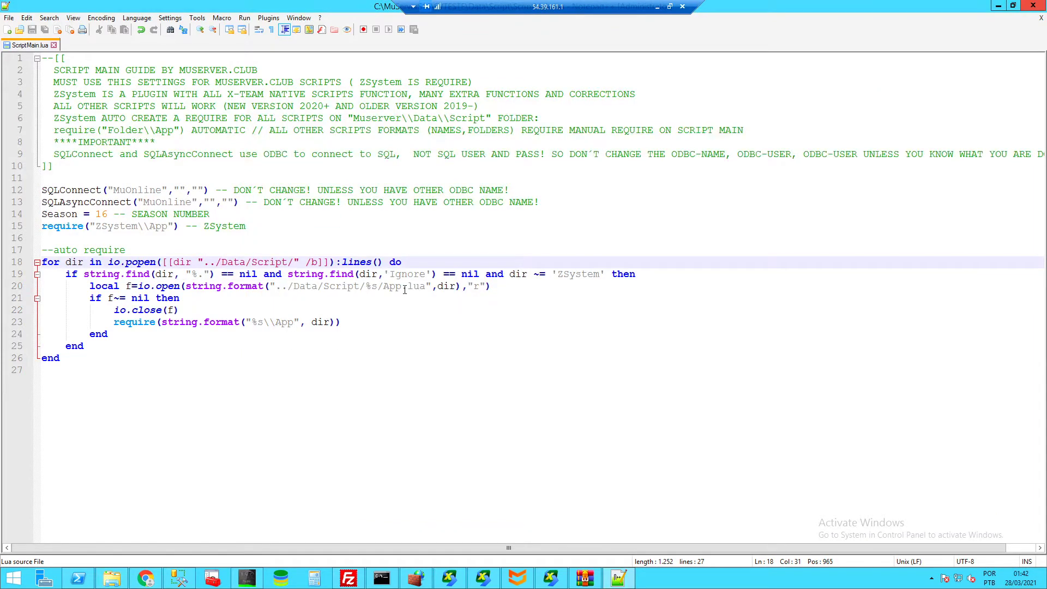
drag(426, 288, 388, 288)
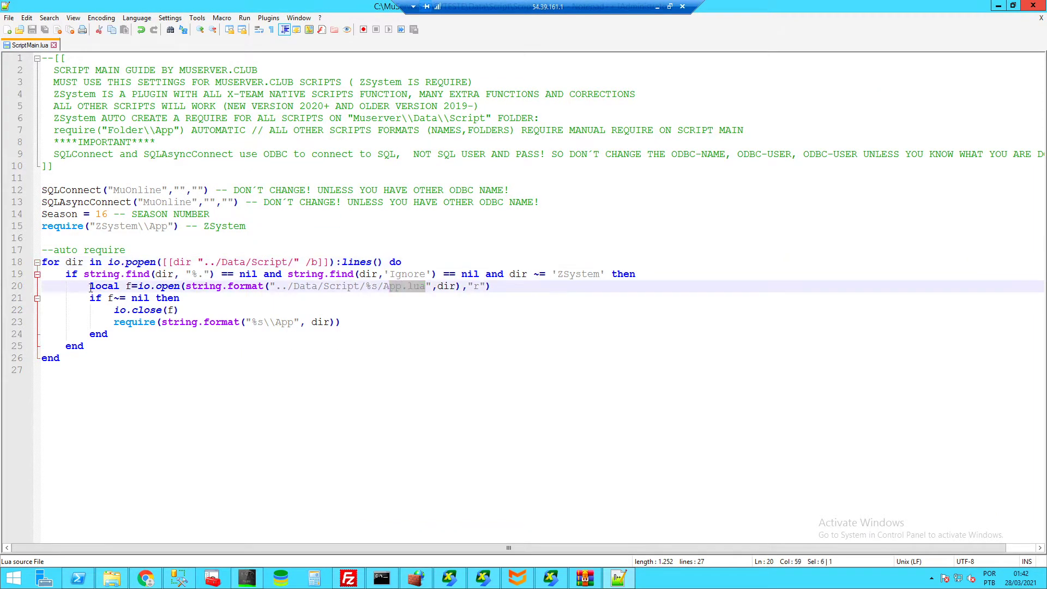
drag(90, 287, 300, 288)
key(End)
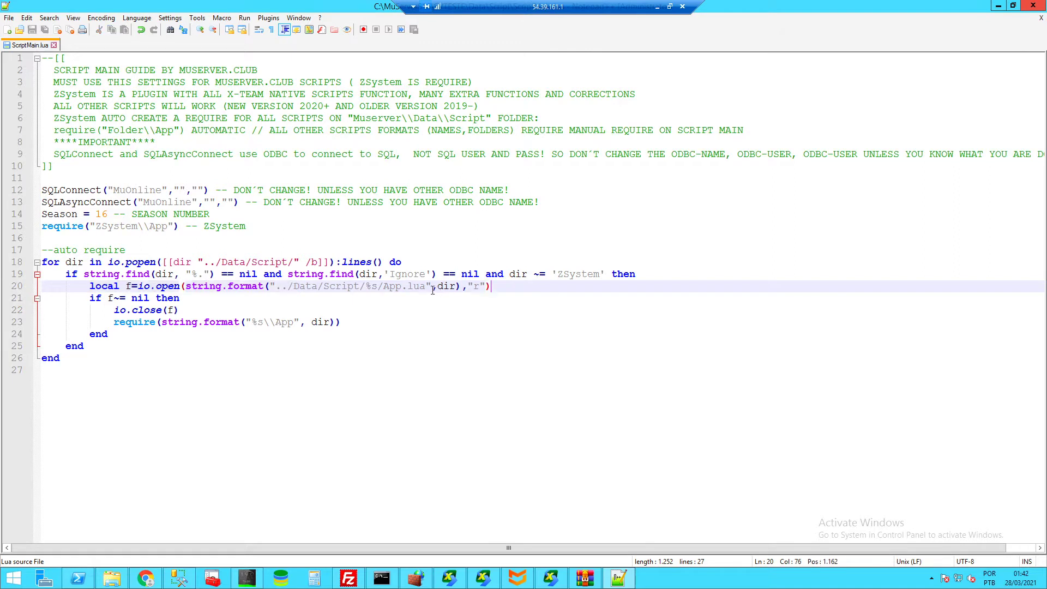
click(398, 287)
drag(341, 322, 115, 323)
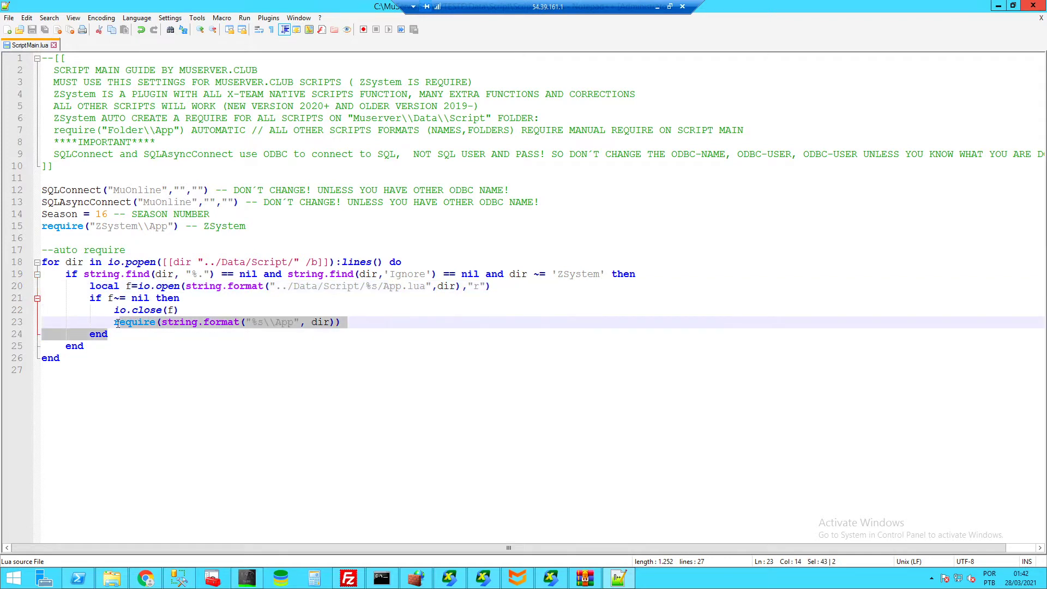
click(181, 323)
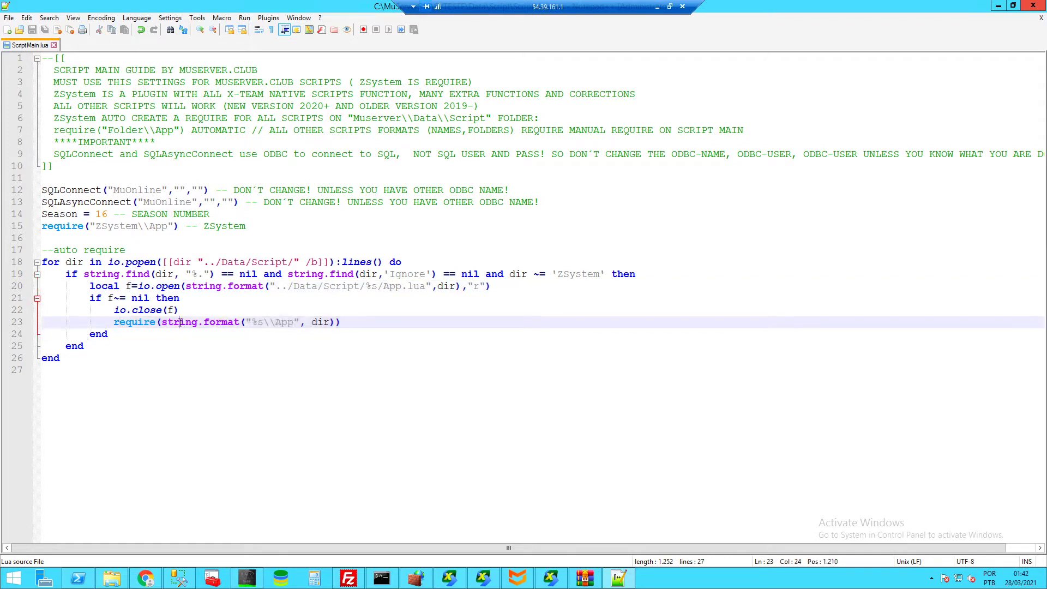
- Move ExtraCommand.lua into the ExtraCommand folder in the Script folder
click(112, 577)
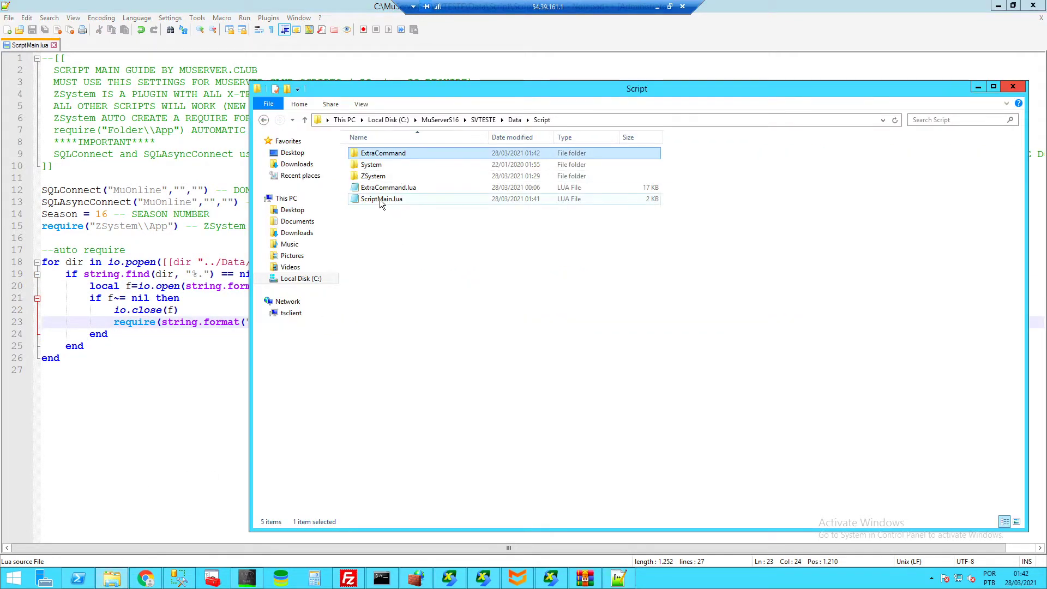
click(404, 188)
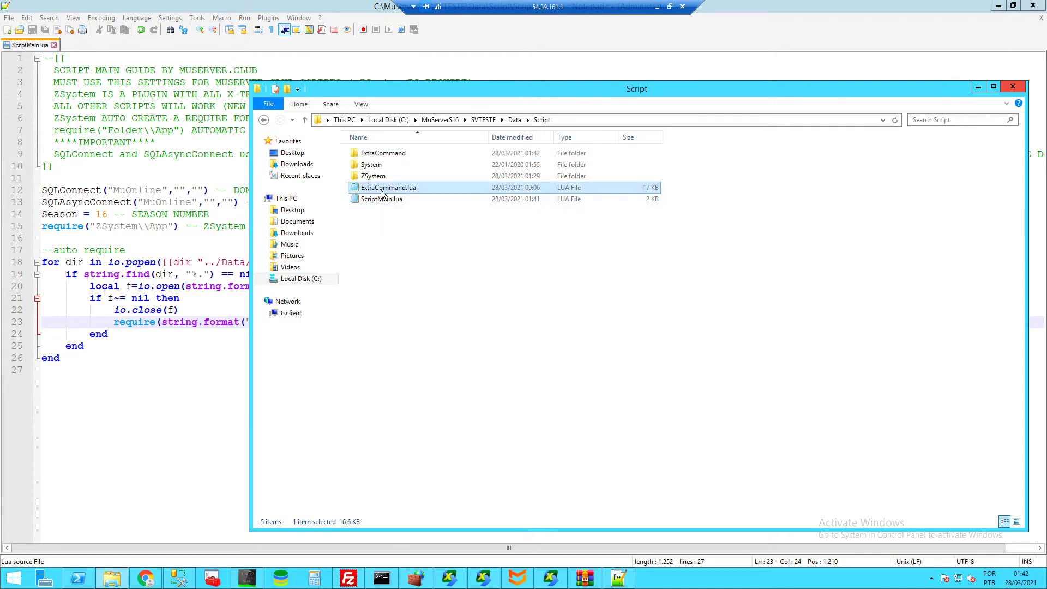
drag(382, 195, 389, 155)
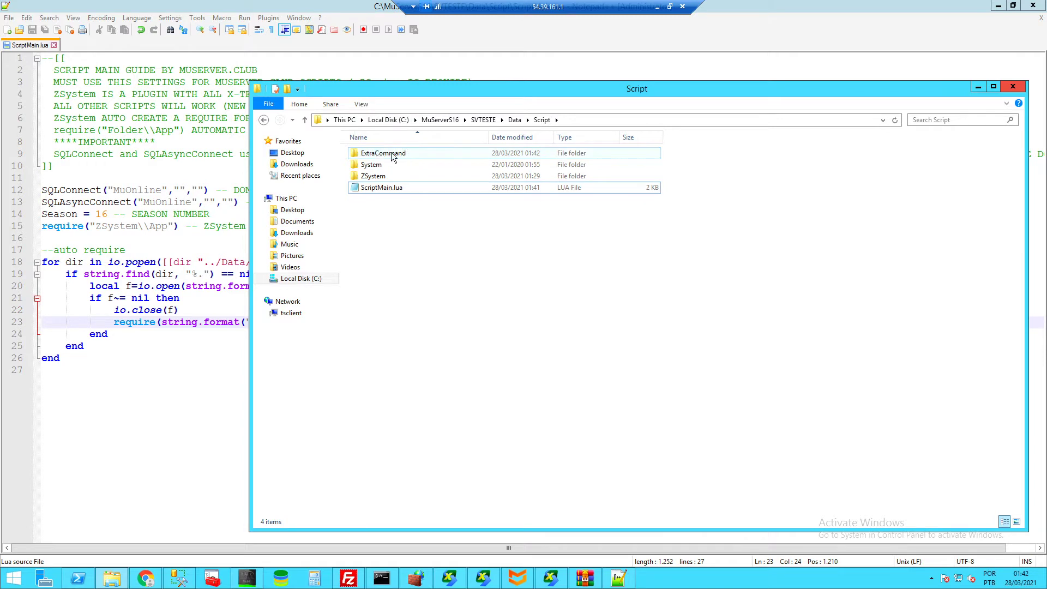
click(392, 157)
- Rename ExtraCommand.lua inside the ExtraCommand folder to App.lua
double_click(393, 157)
click(379, 152)
right_click(378, 152)
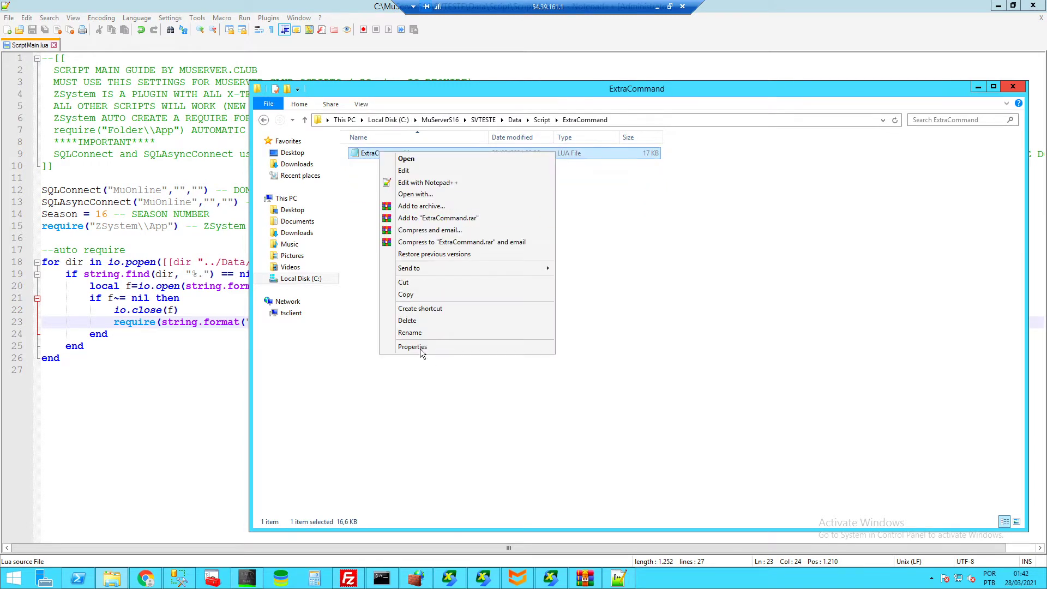
click(418, 334)
text(A)
text(pp)
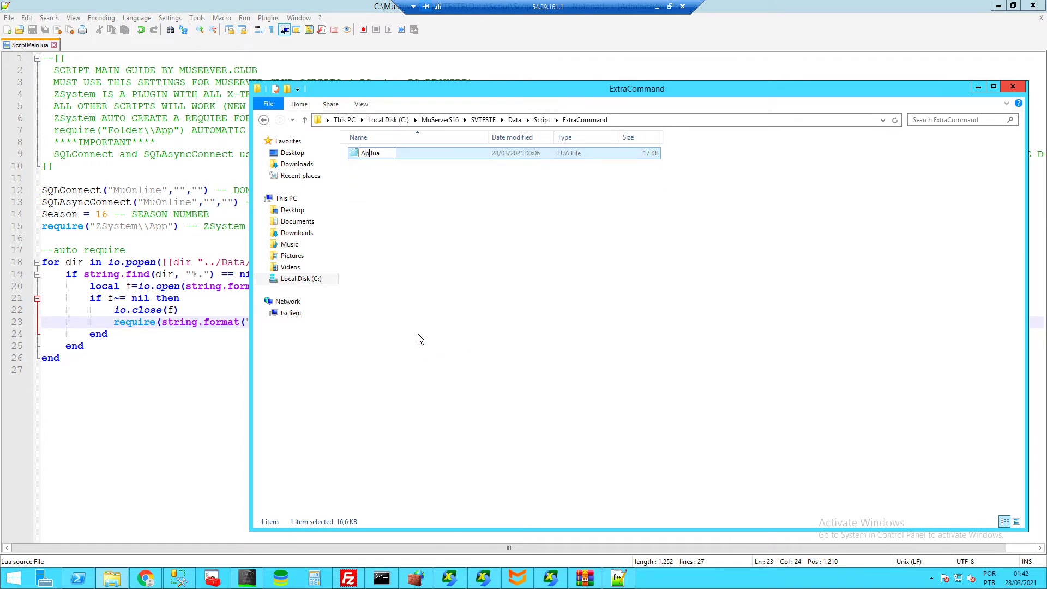
key(Return)
click(542, 120)
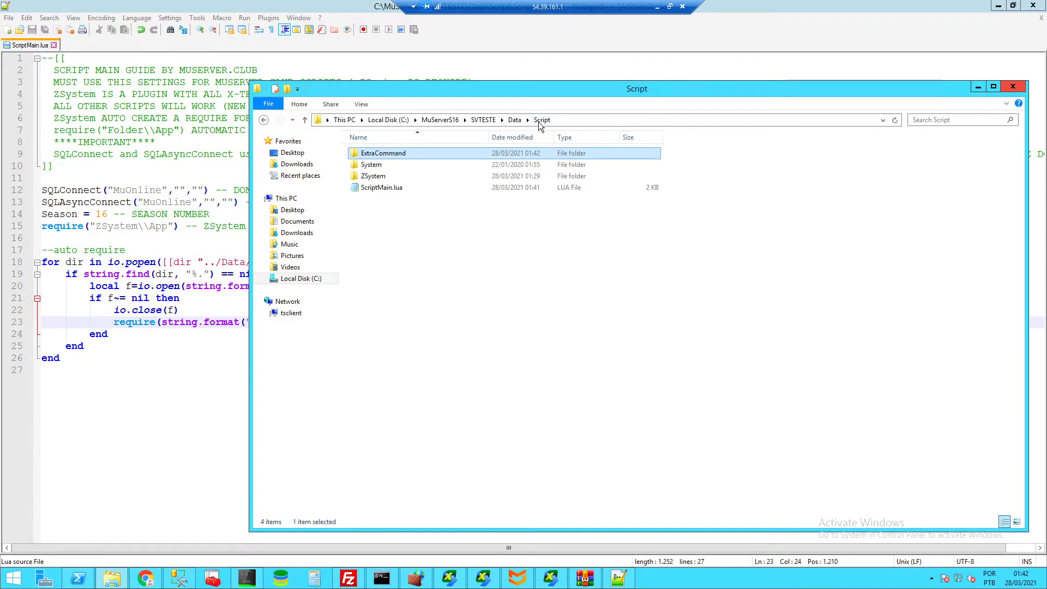
- Reload the game server's scripts via Reload > Reload Script in Sv-Test
click(551, 577)
click(77, 65)
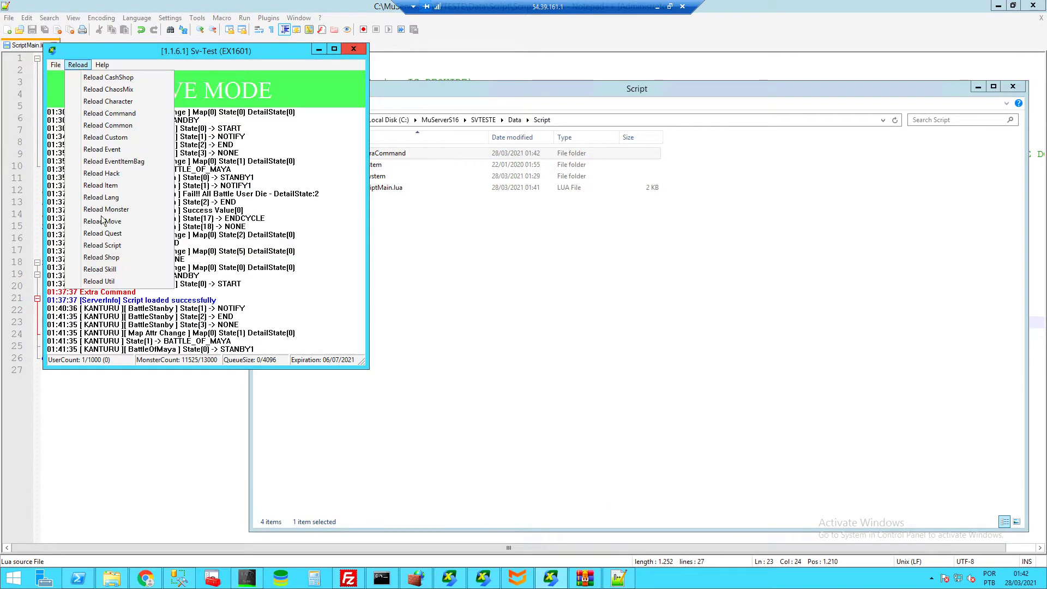
click(110, 247)
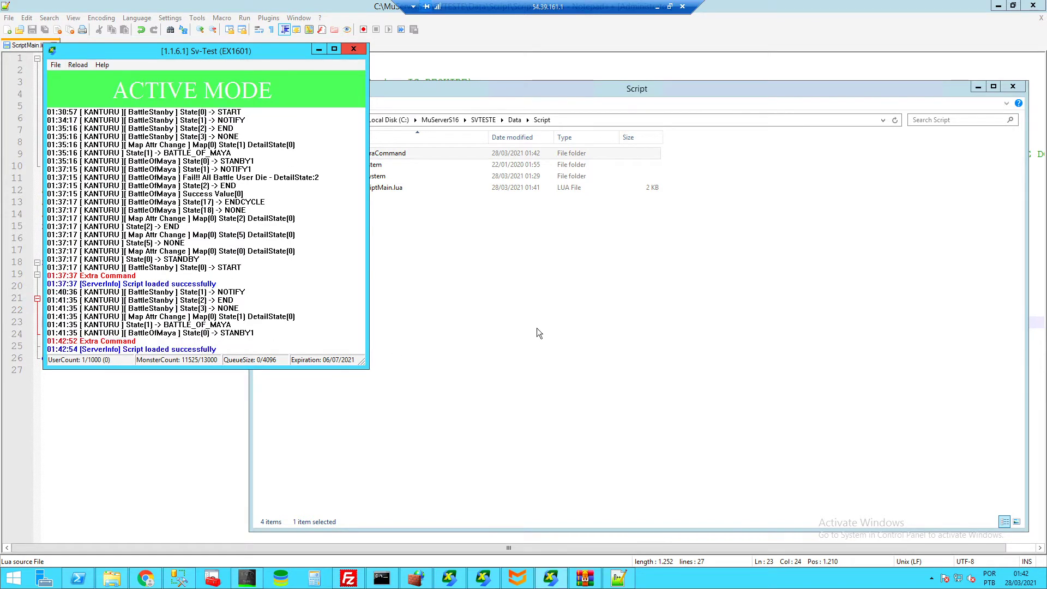
click(521, 323)
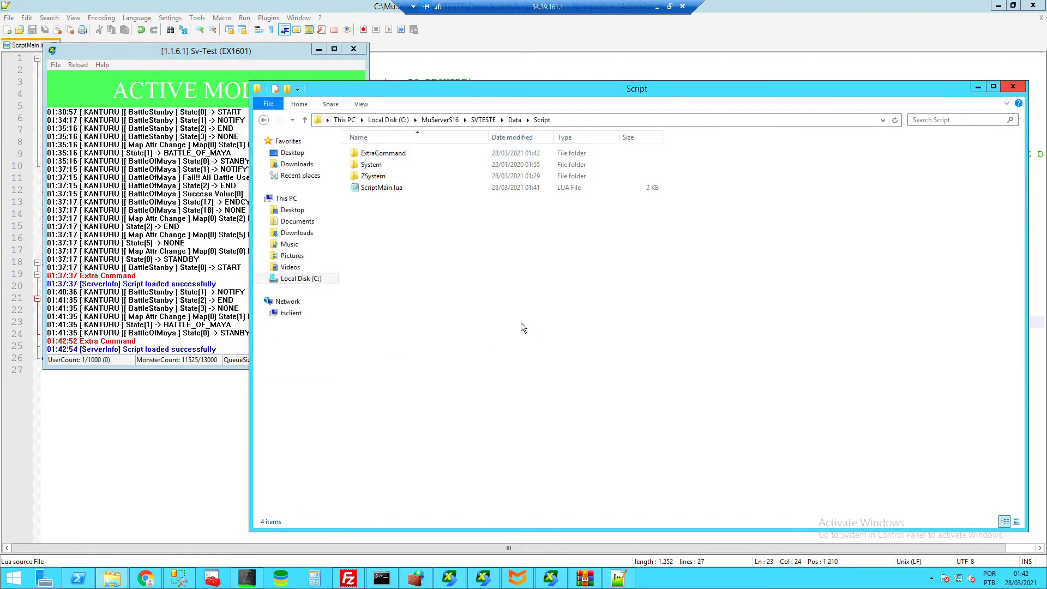
- Rename the ExtraCommand folder to Ignore-ExtraCommand and reload the server scripts
click(389, 155)
right_click(388, 154)
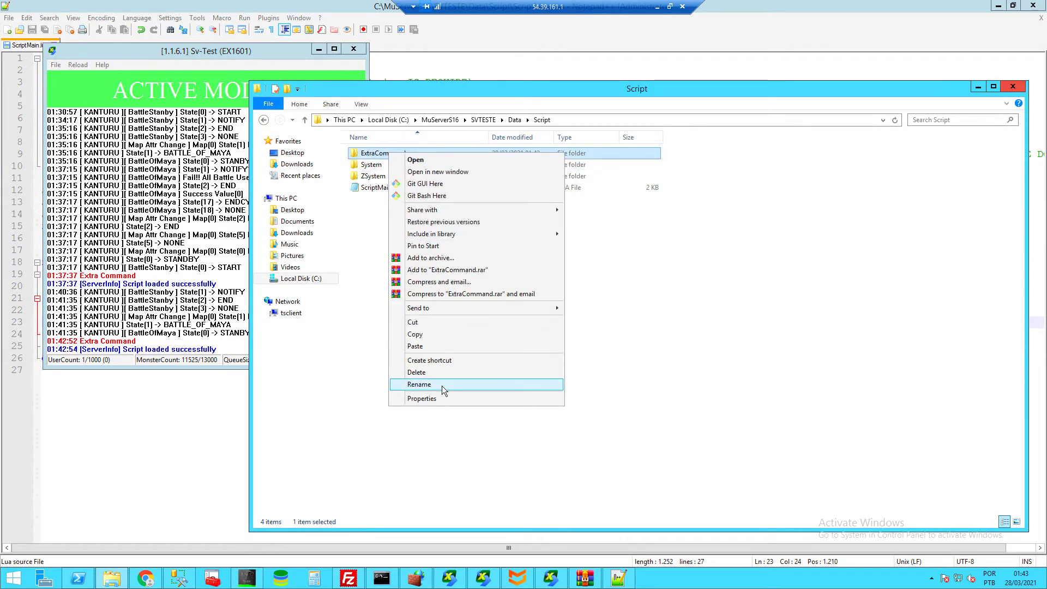
click(442, 385)
key(Left)
key(Left)
key(Left)
key(Left)
key(Left)
key(Left)
key(Left)
key(Left)
key(Left)
key(Left)
key(Left)
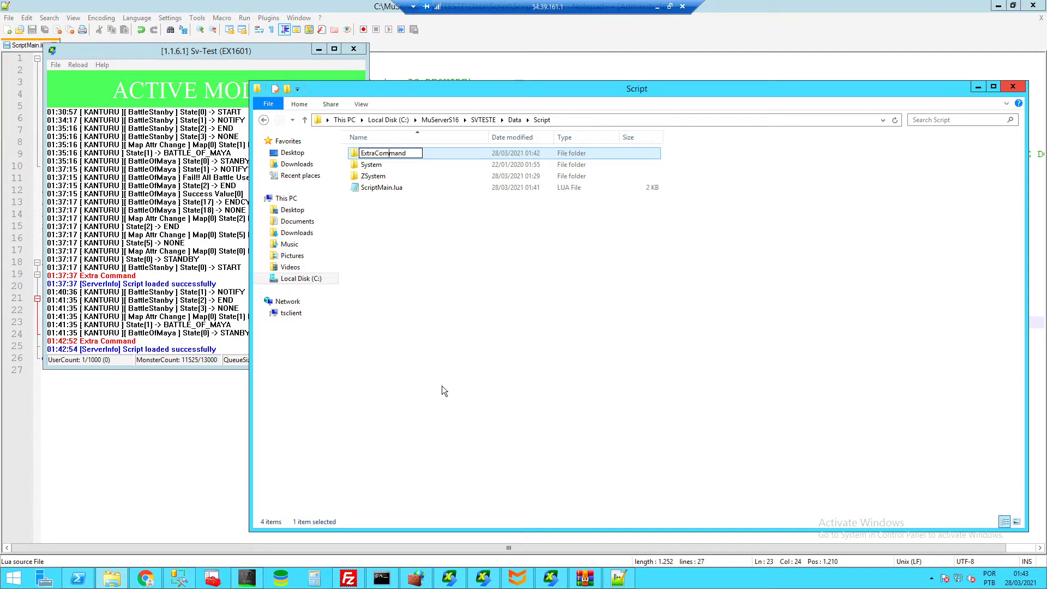
text(IU)
key(BackSpace)
key(BackSpace)
text(Ignore-)
click(441, 385)
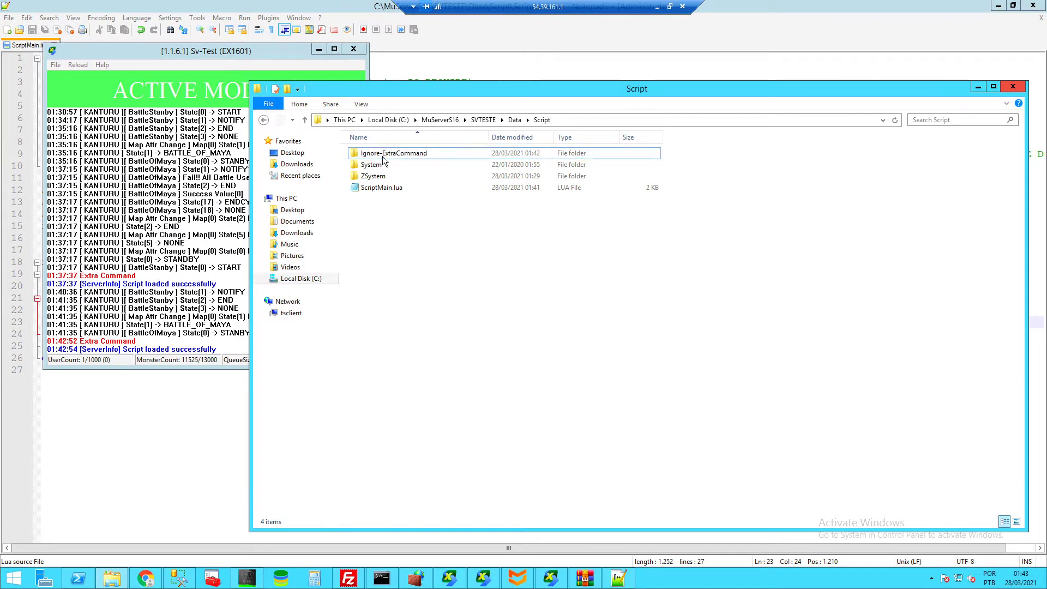
click(78, 64)
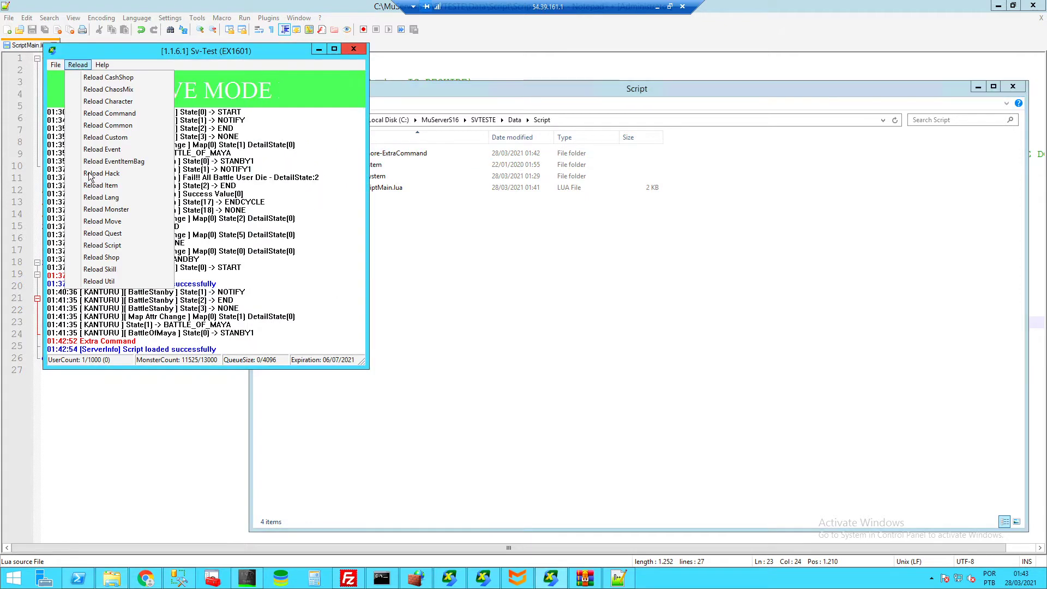
click(96, 246)
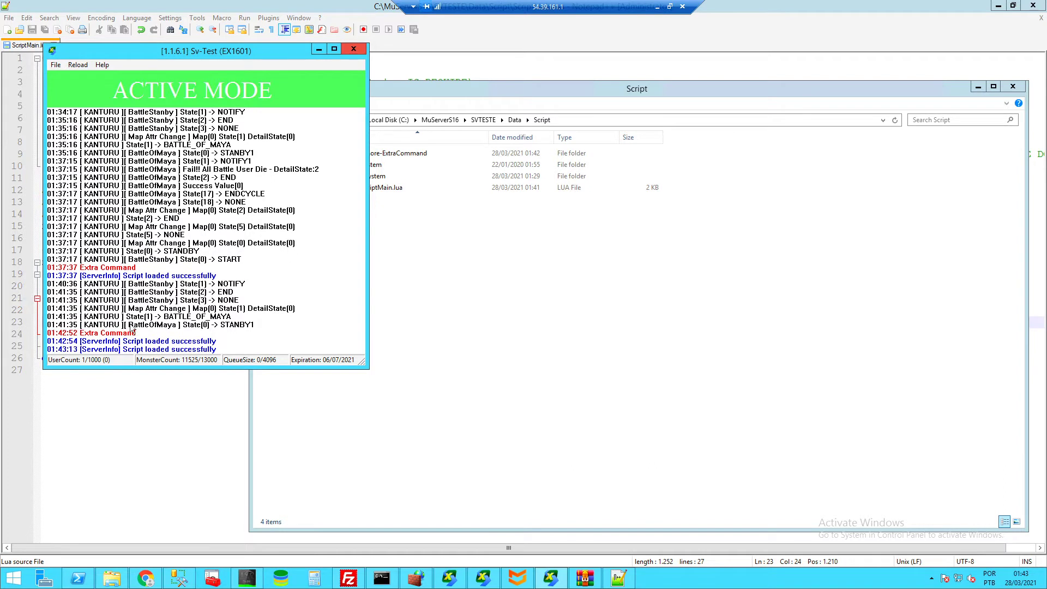
- Rename Ignore-ExtraCommand to asdasdasdad and reload the scripts again
click(454, 278)
click(371, 156)
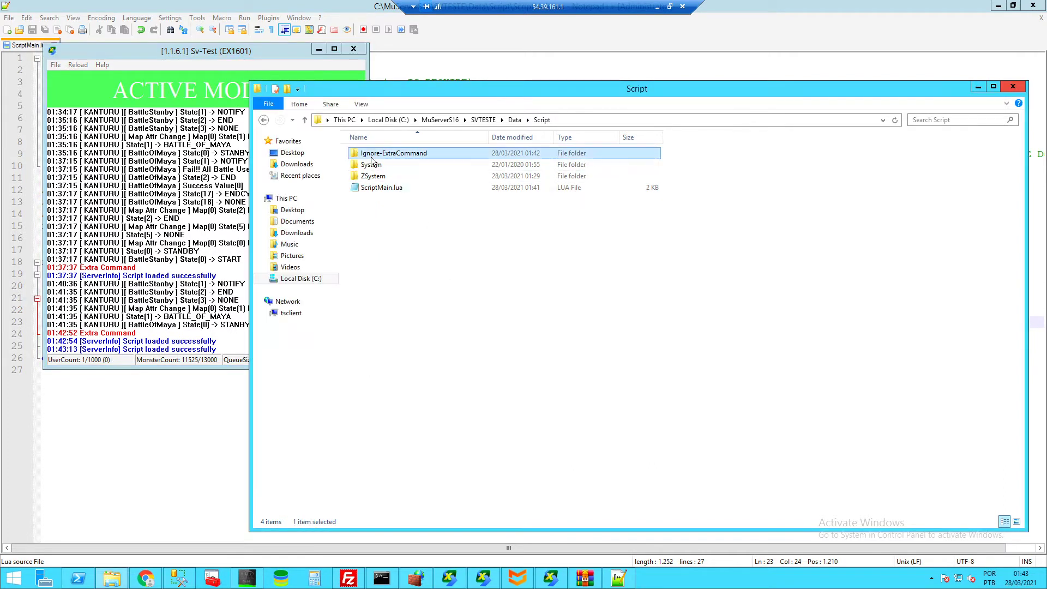
right_click(371, 156)
click(414, 388)
text(asdasdasdad)
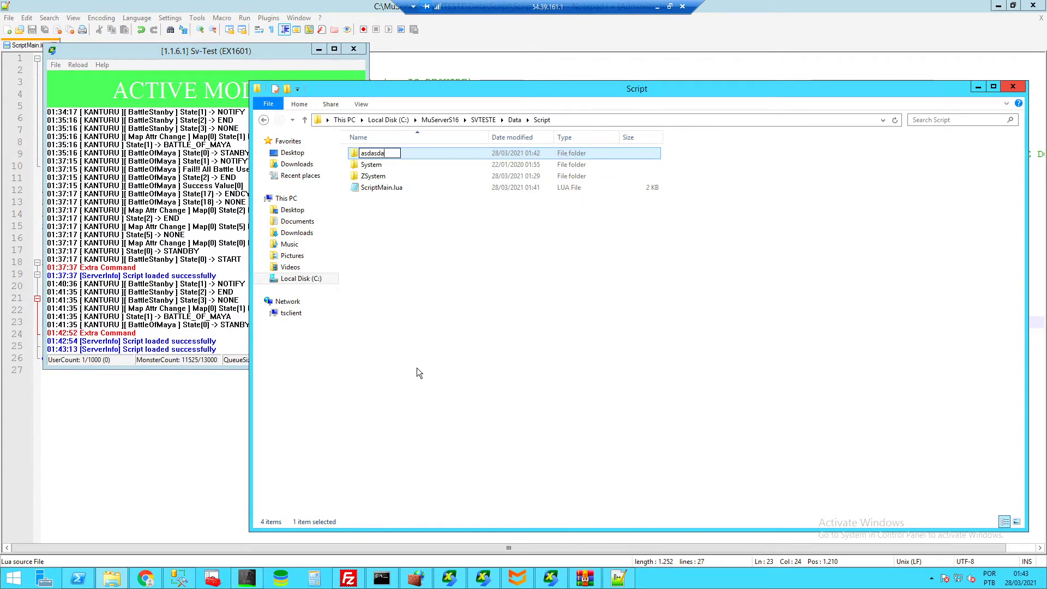
key(Return)
click(73, 65)
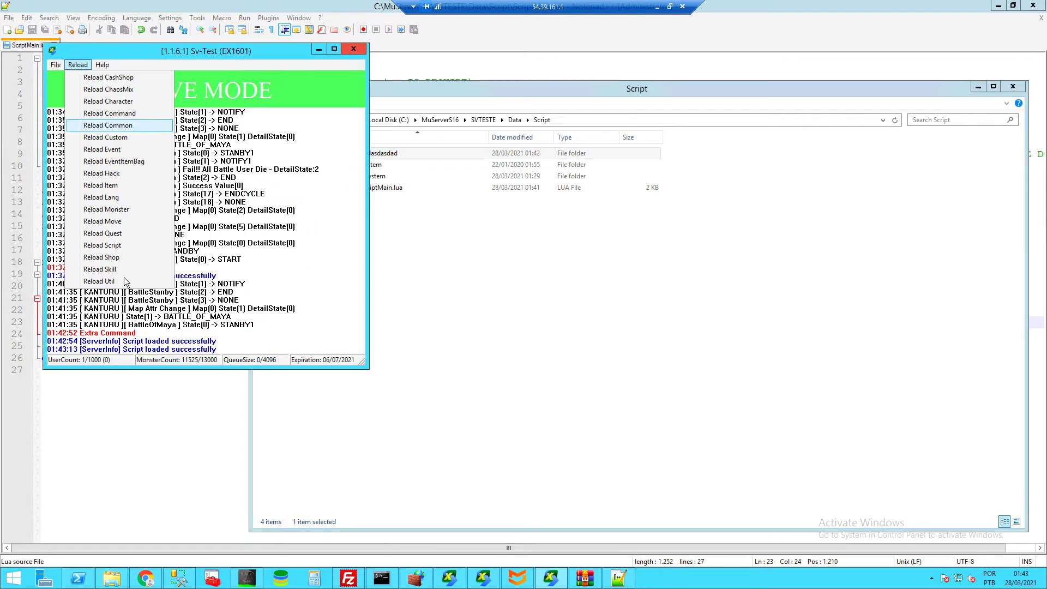
click(115, 249)
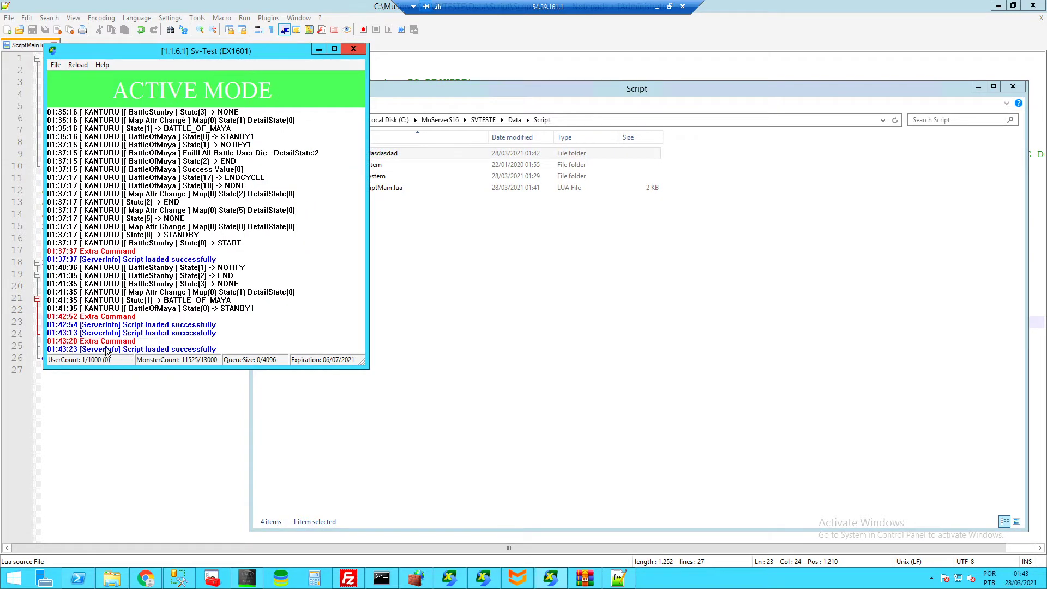
- Delete the System folder from Data\Script and return to ScriptMain.lua in Chrome
click(464, 329)
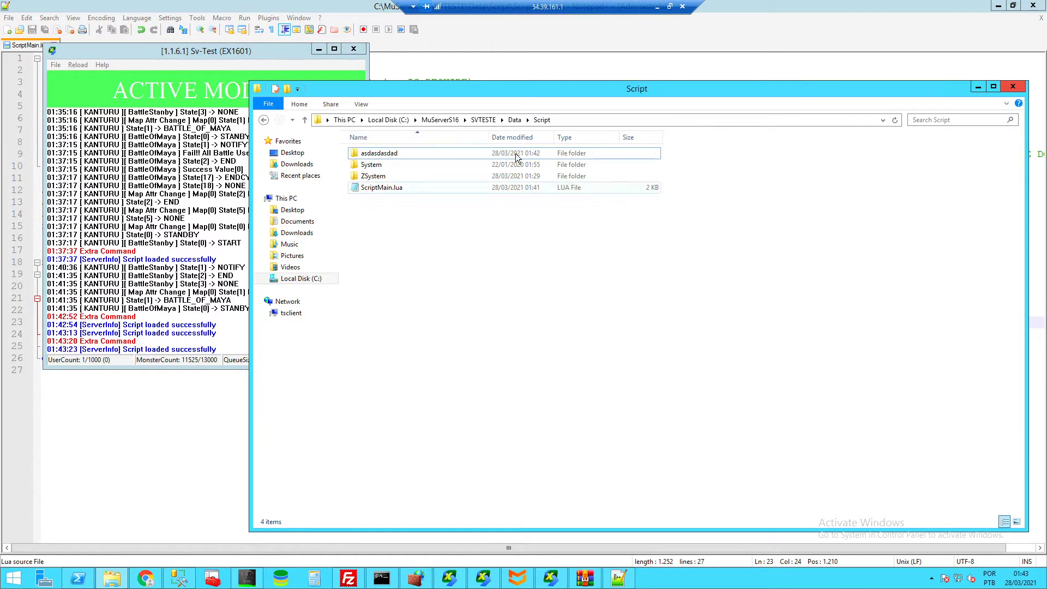
click(385, 166)
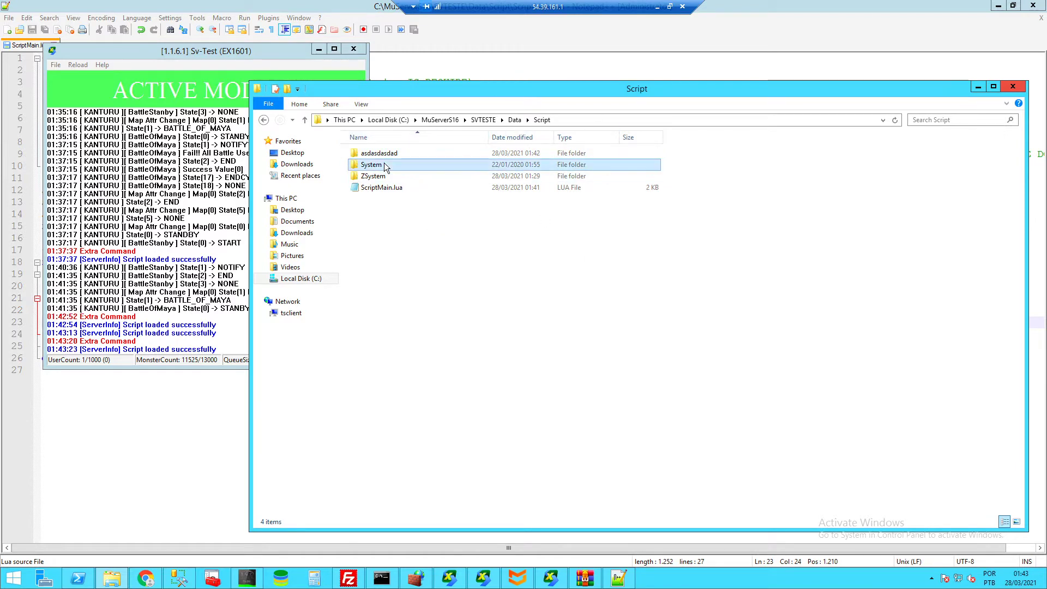
key(Delete)
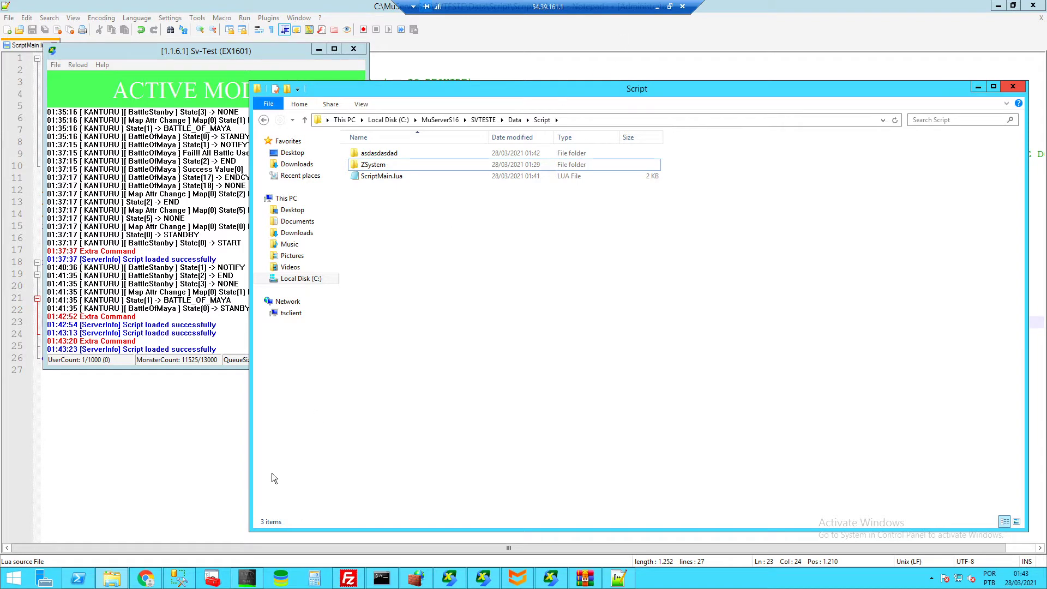
click(146, 578)
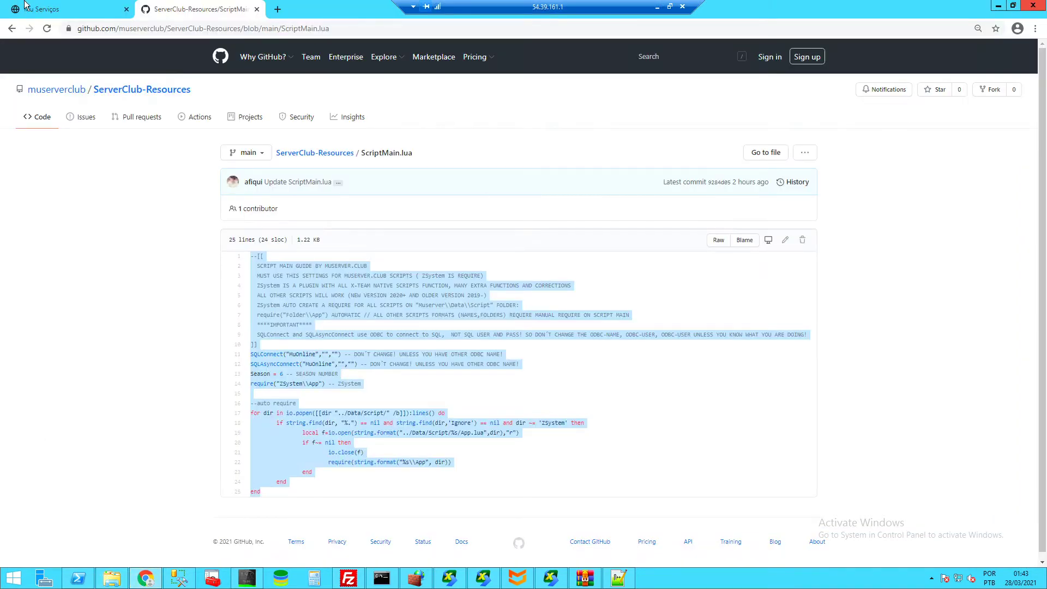
- Download Rifa.rar from the muserver.club raffle page and open it in WinRAR
click(27, 8)
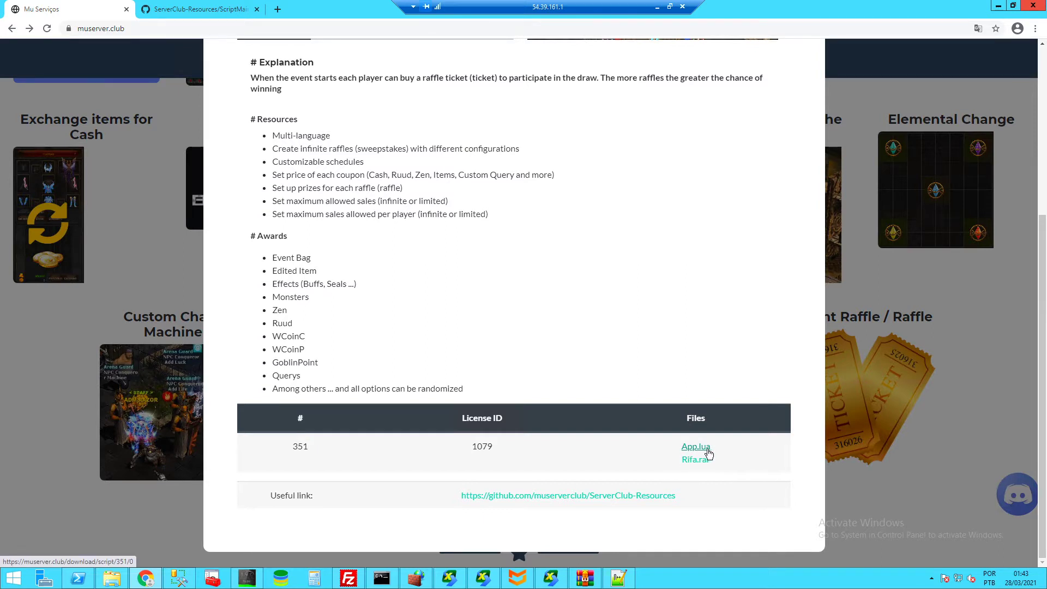
click(694, 461)
click(40, 550)
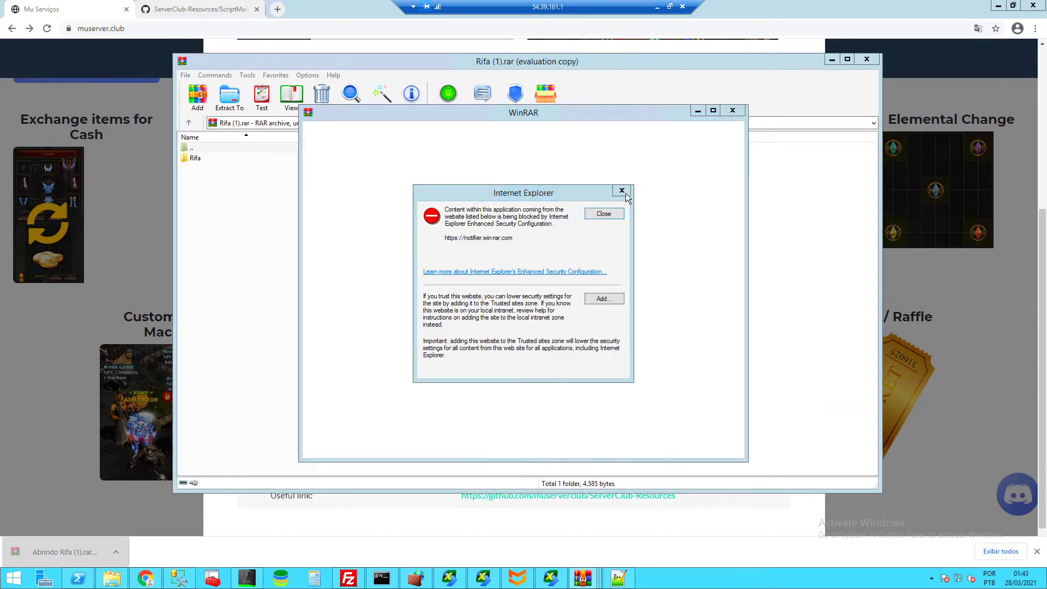
- Move the archive's Rifa folder into the server's Script folder, then close WinRAR
click(626, 193)
click(741, 112)
click(202, 162)
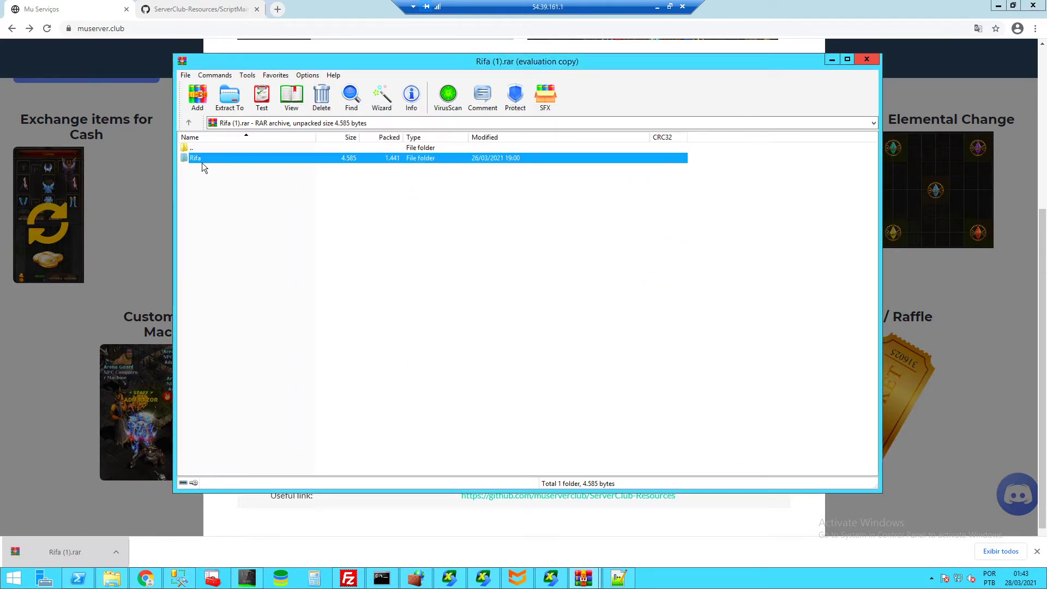
click(112, 579)
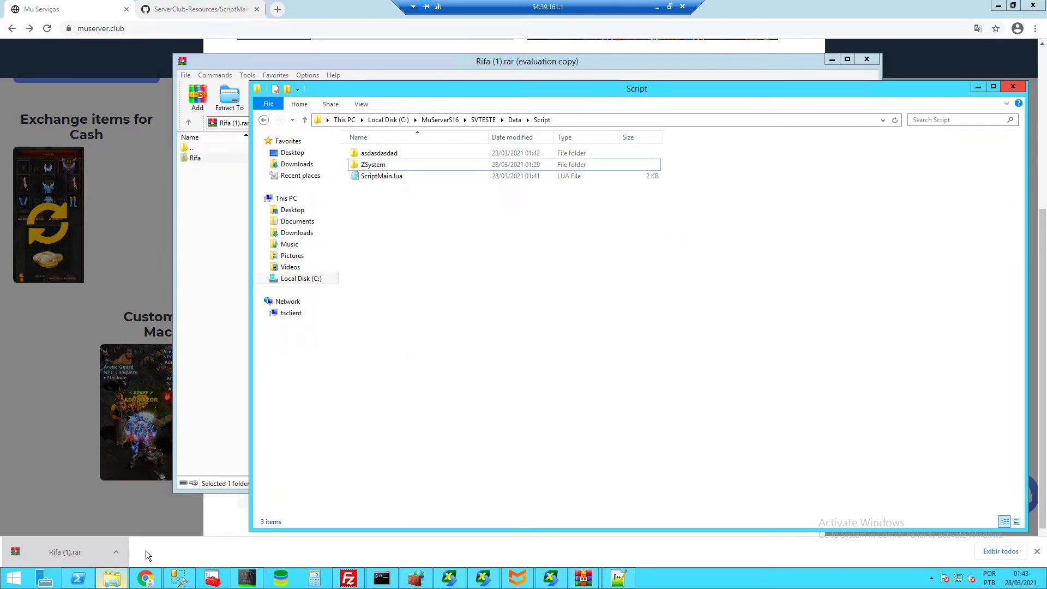
click(698, 61)
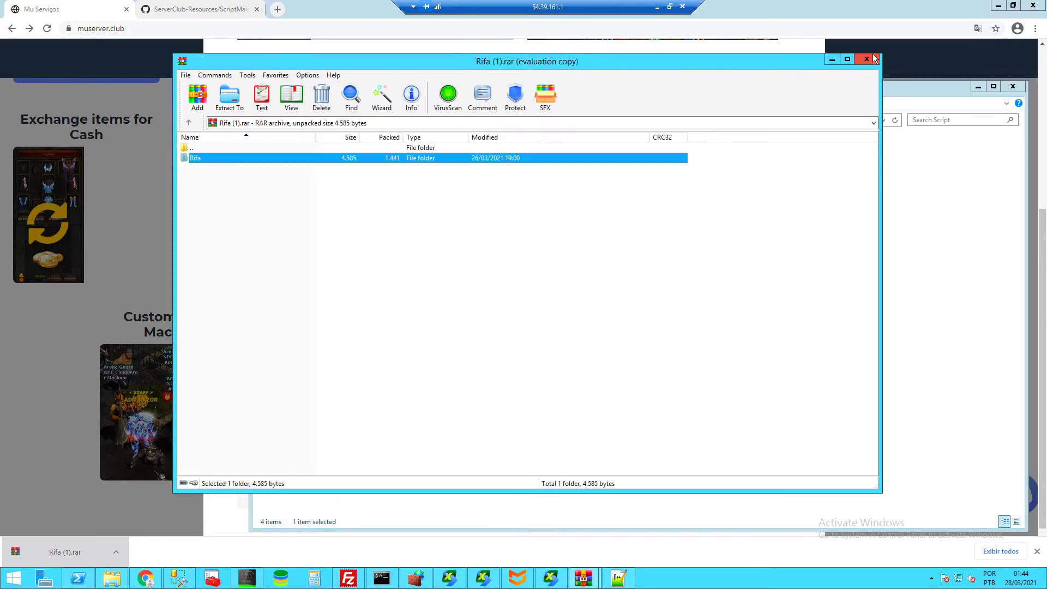
click(869, 58)
click(510, 51)
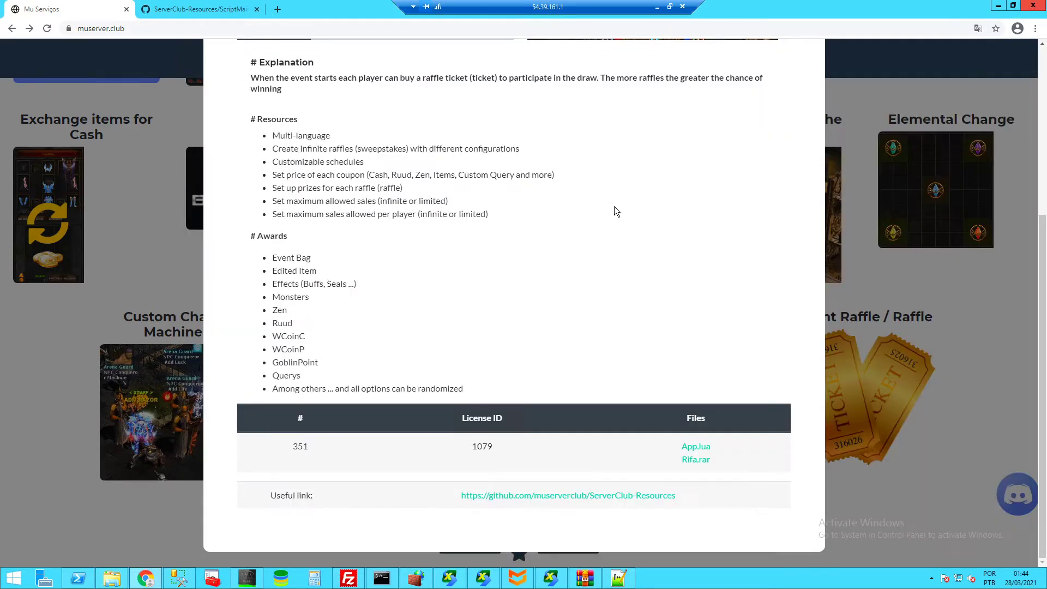
- Download App.lua from the raffle page and show it in the Downloads folder
click(695, 448)
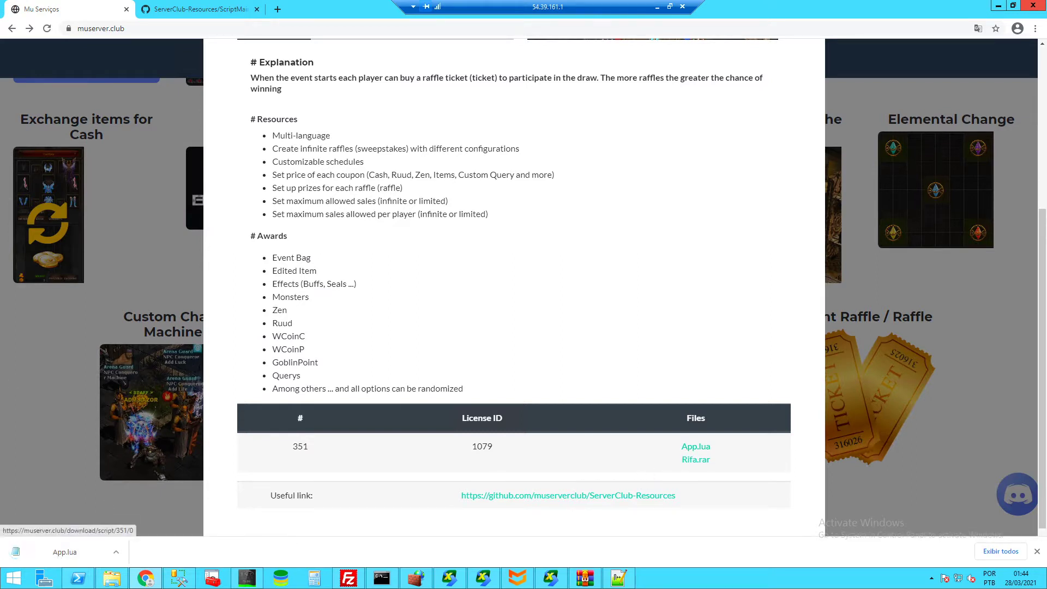
click(693, 451)
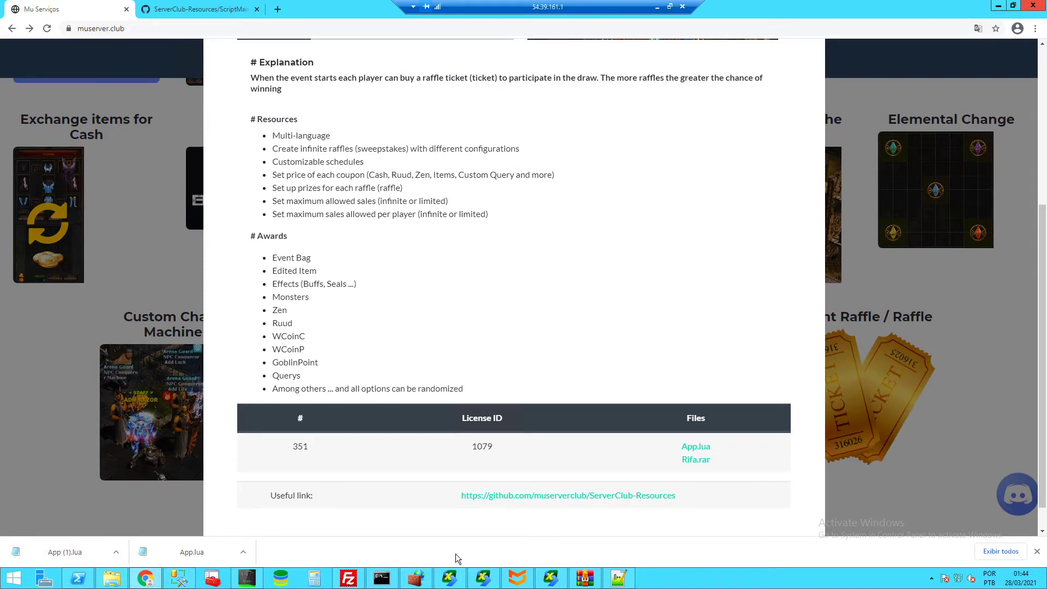
click(241, 549)
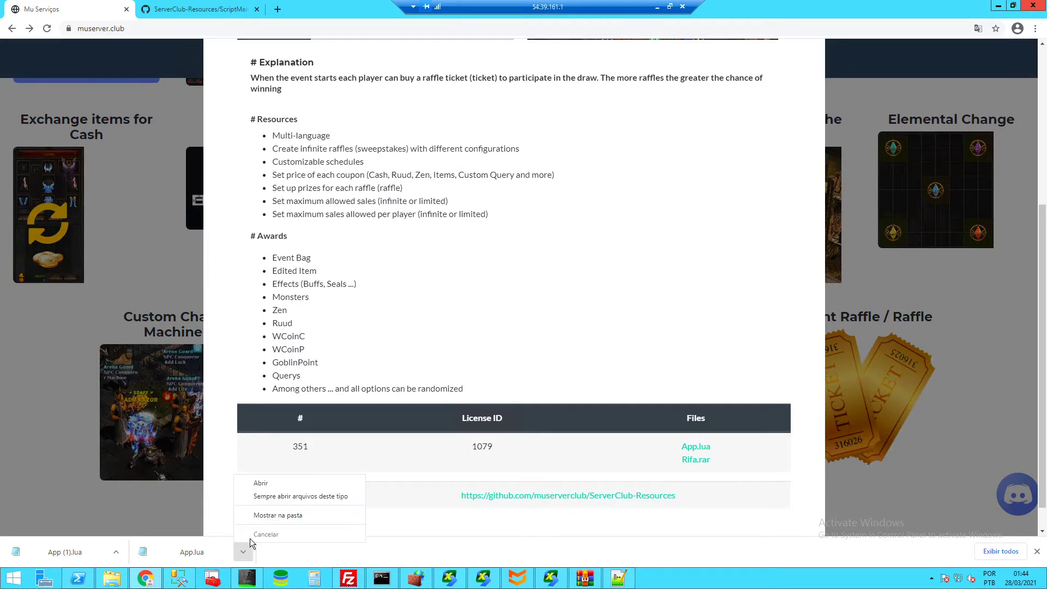
click(270, 514)
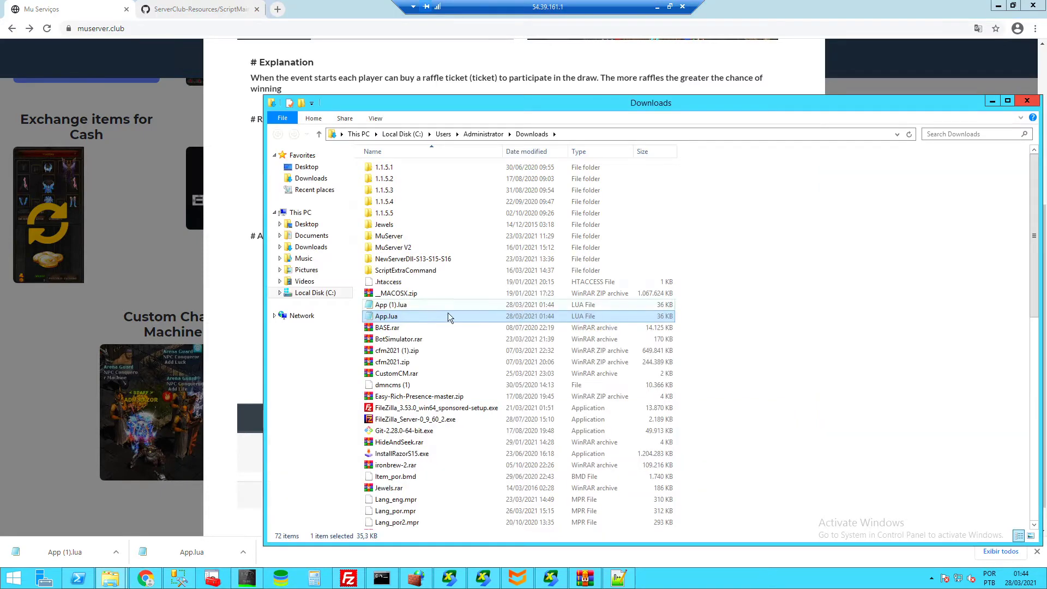
- Delete the duplicate App (1).lua and cut App.lua from Downloads
click(383, 307)
key(Delete)
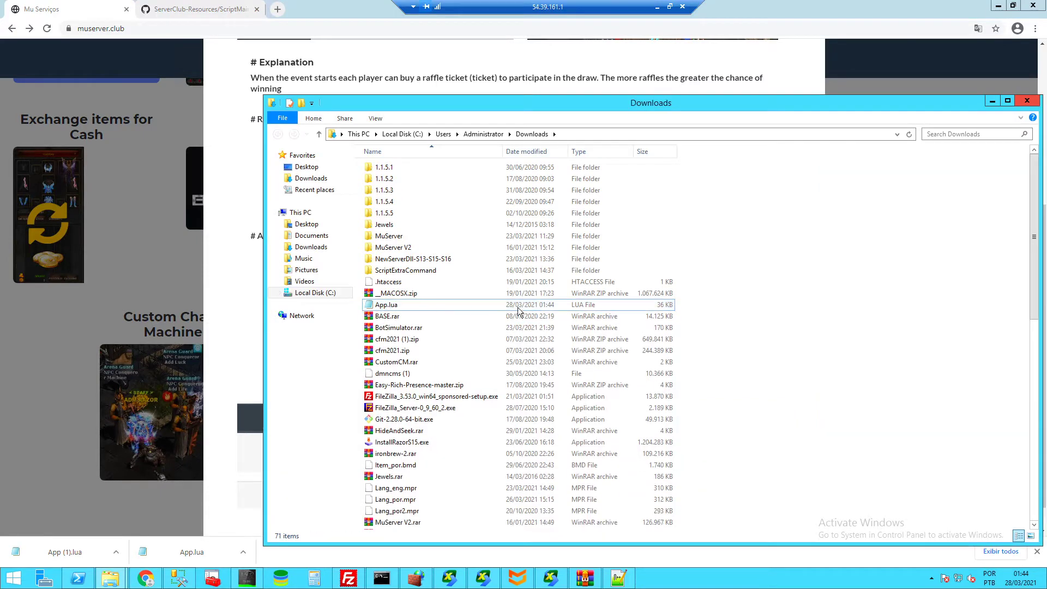
click(383, 307)
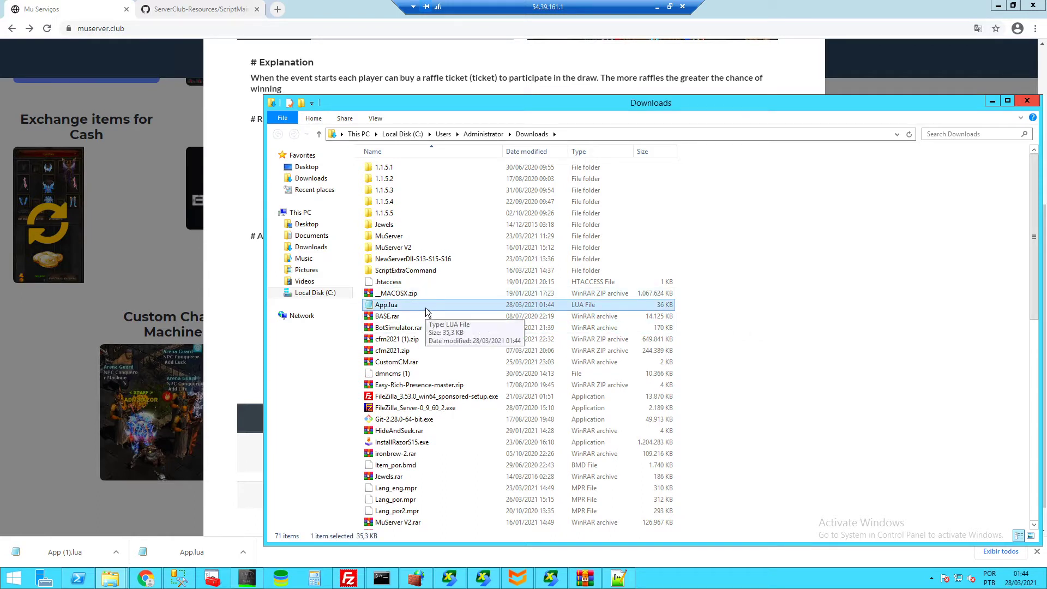
right_click(388, 307)
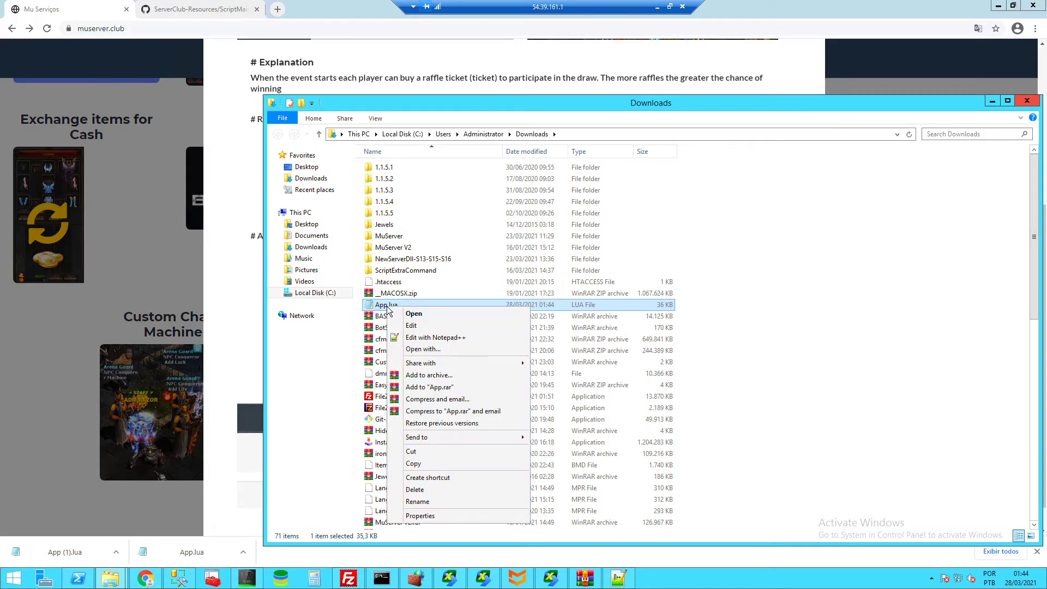
click(423, 461)
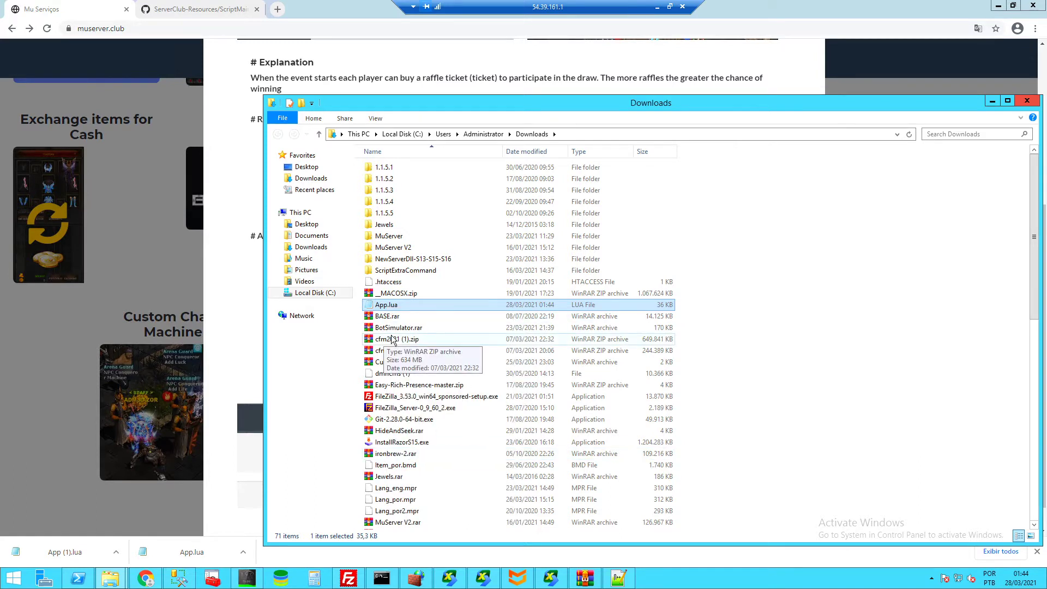
- Paste App.lua into the Script\Rifa folder and close the Downloads window
click(109, 578)
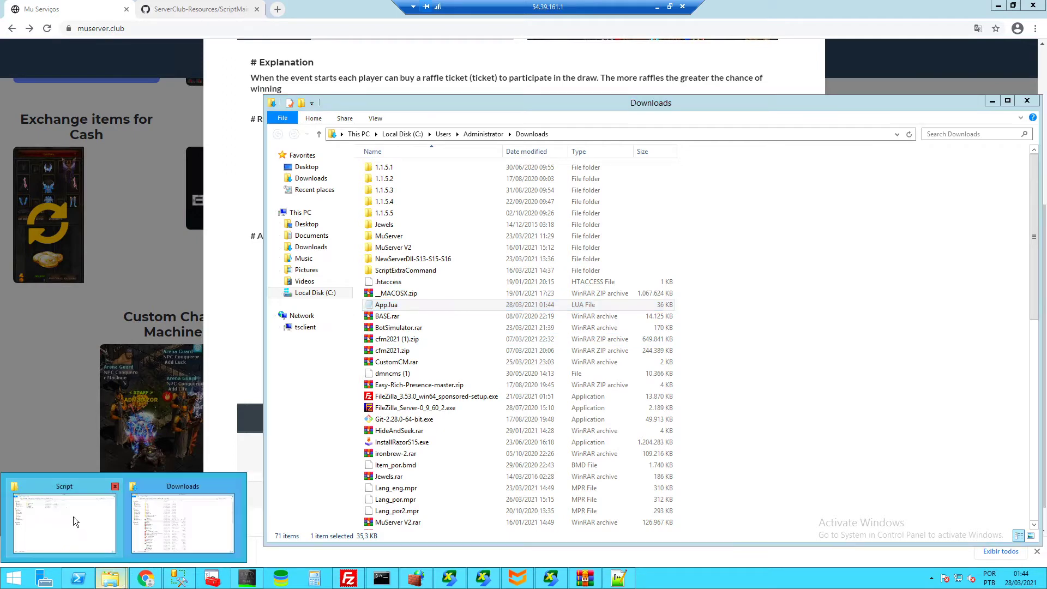
click(73, 522)
drag(437, 89, 705, 131)
double_click(635, 206)
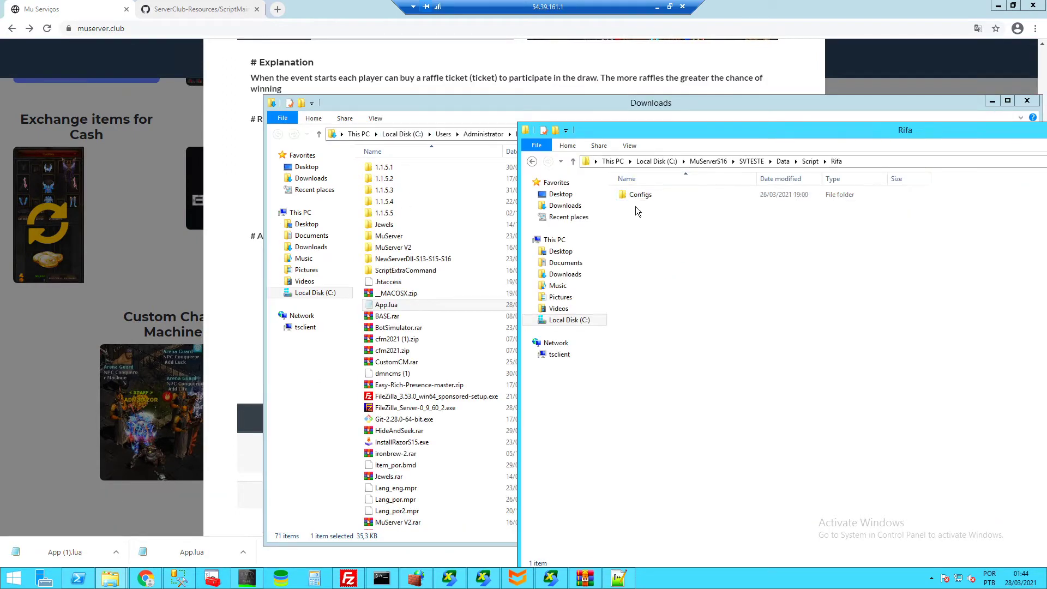
key(ctrl+v)
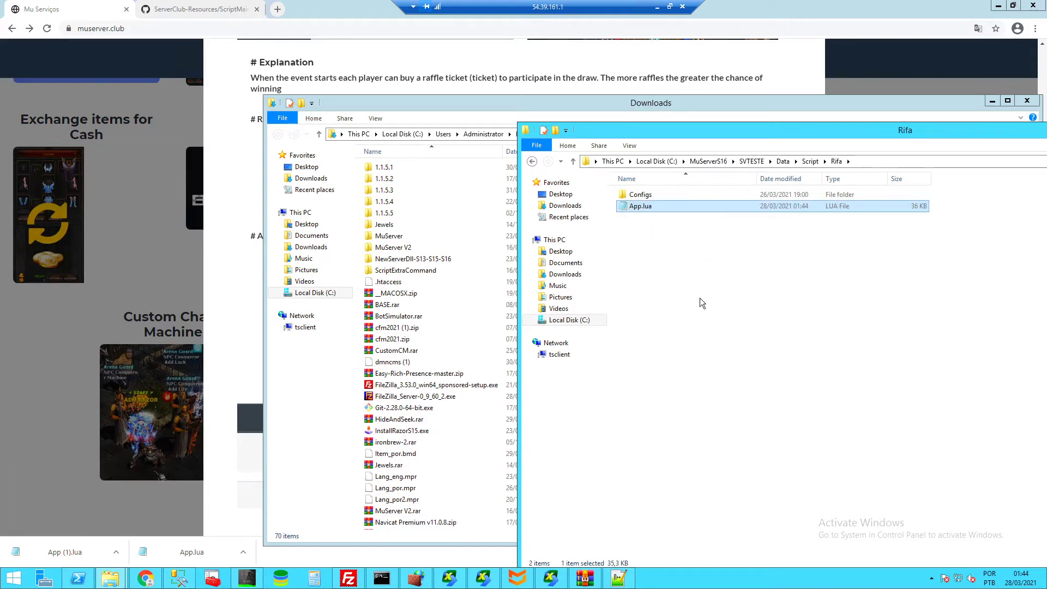
right_click(700, 298)
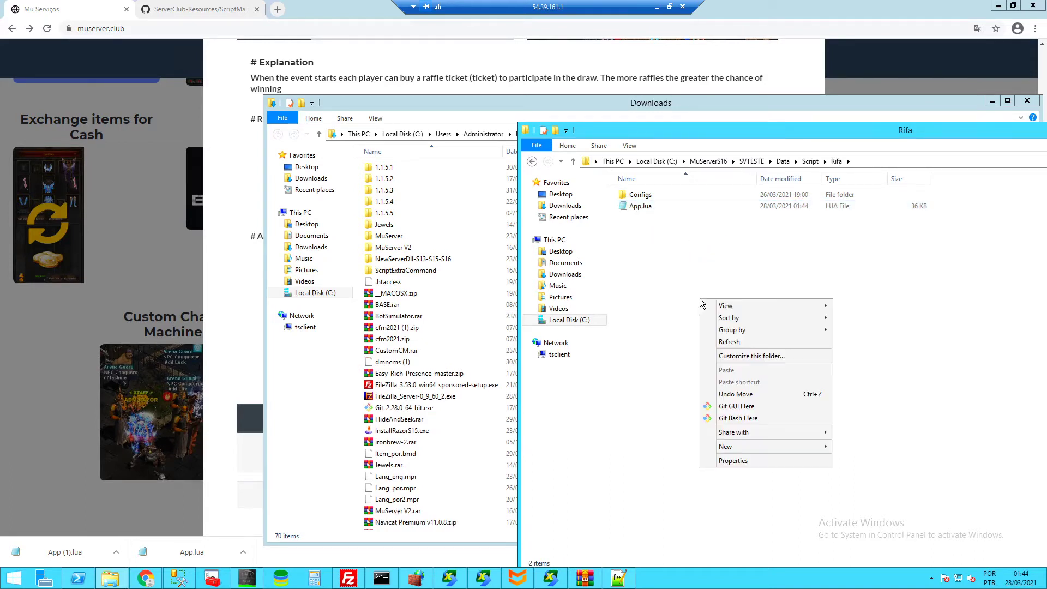
click(651, 273)
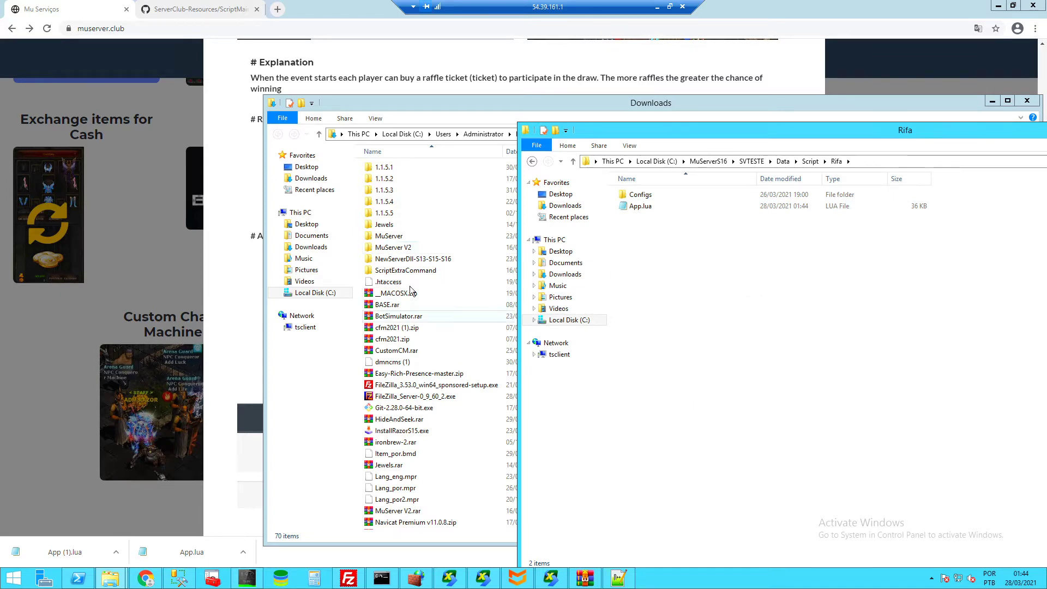
click(417, 106)
drag(567, 104, 465, 100)
click(928, 97)
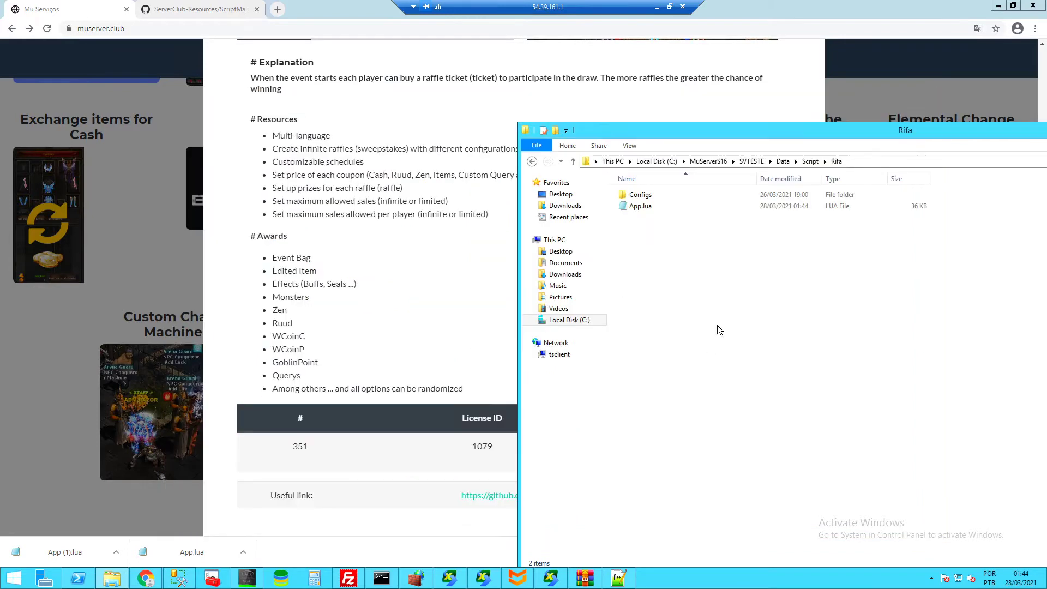
drag(714, 132, 469, 110)
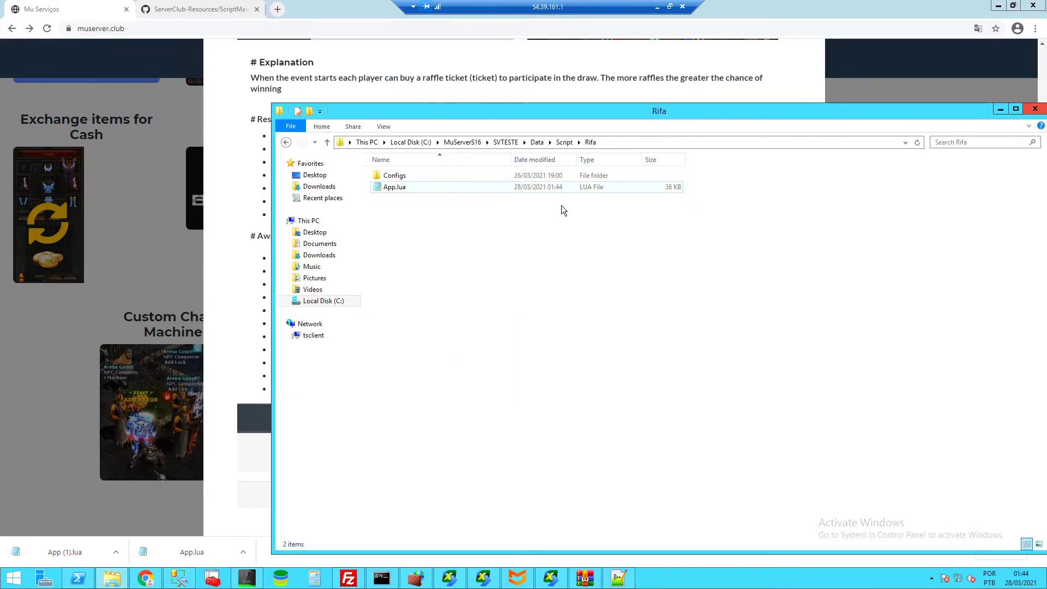
click(565, 142)
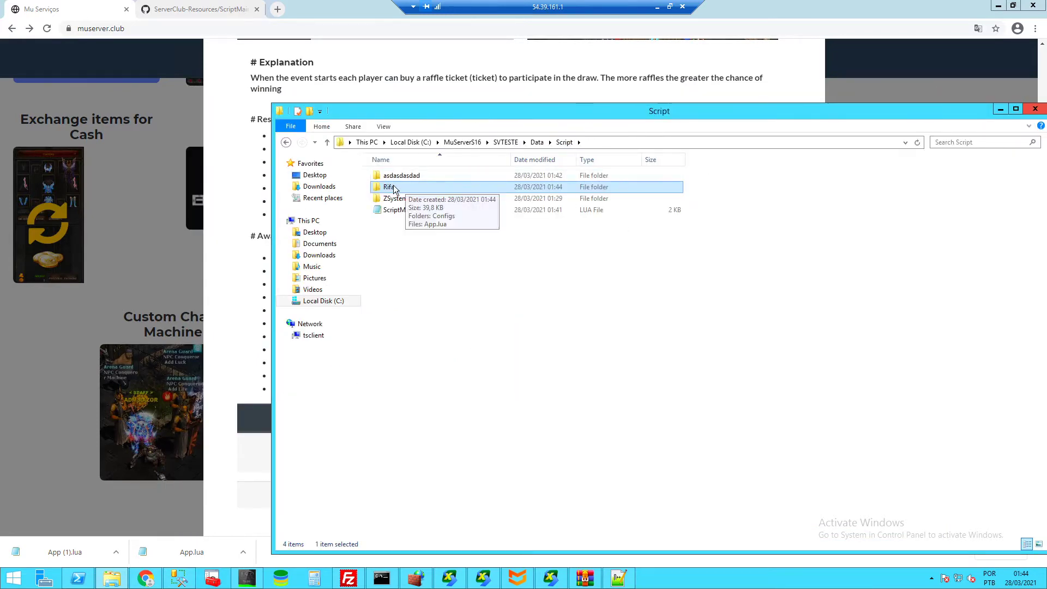
double_click(393, 187)
click(388, 179)
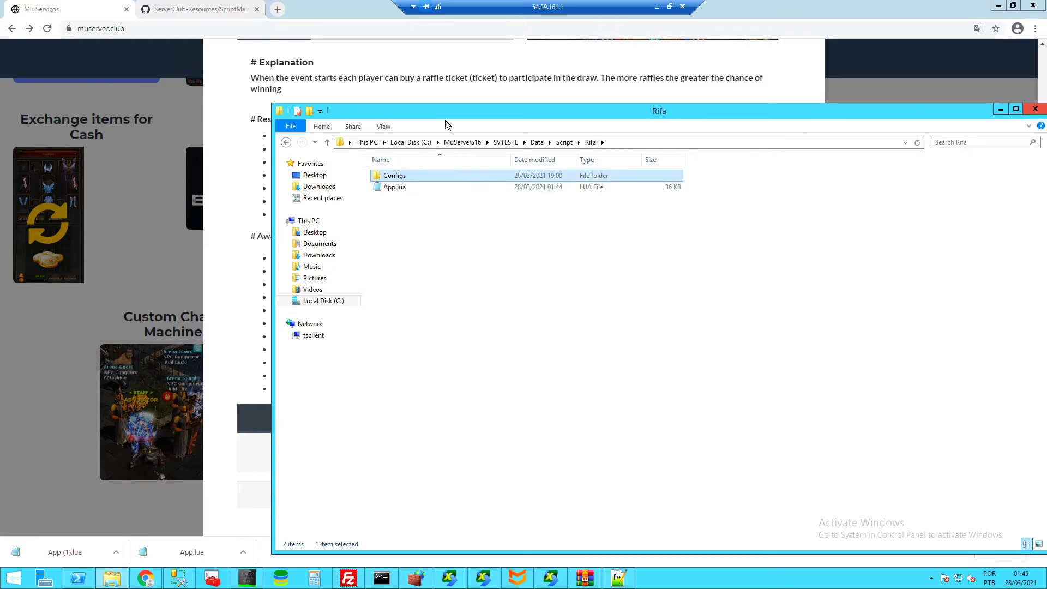
click(422, 283)
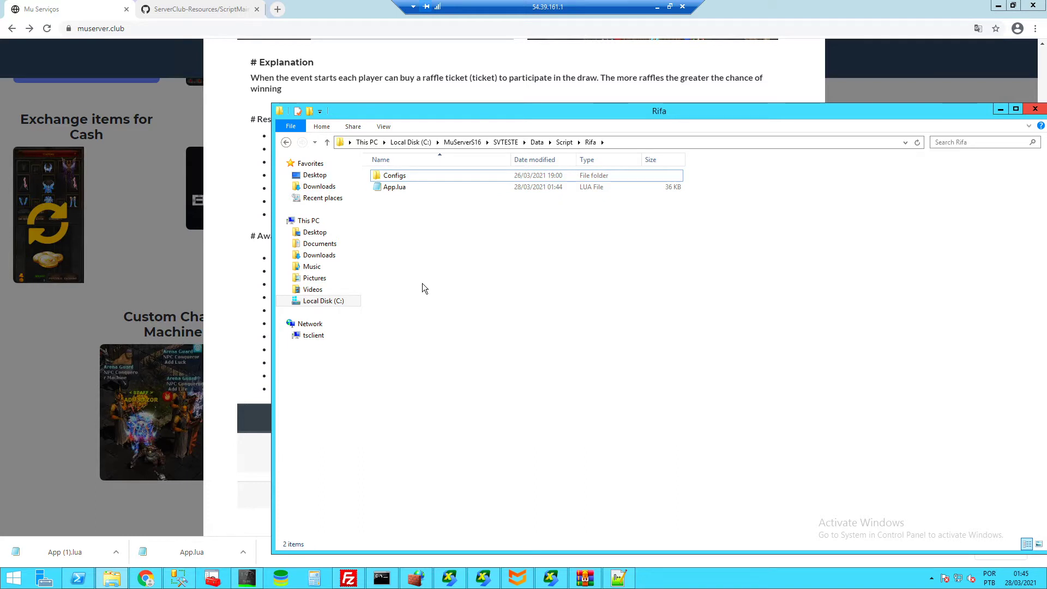
right_click(422, 284)
mouse_move(461, 432)
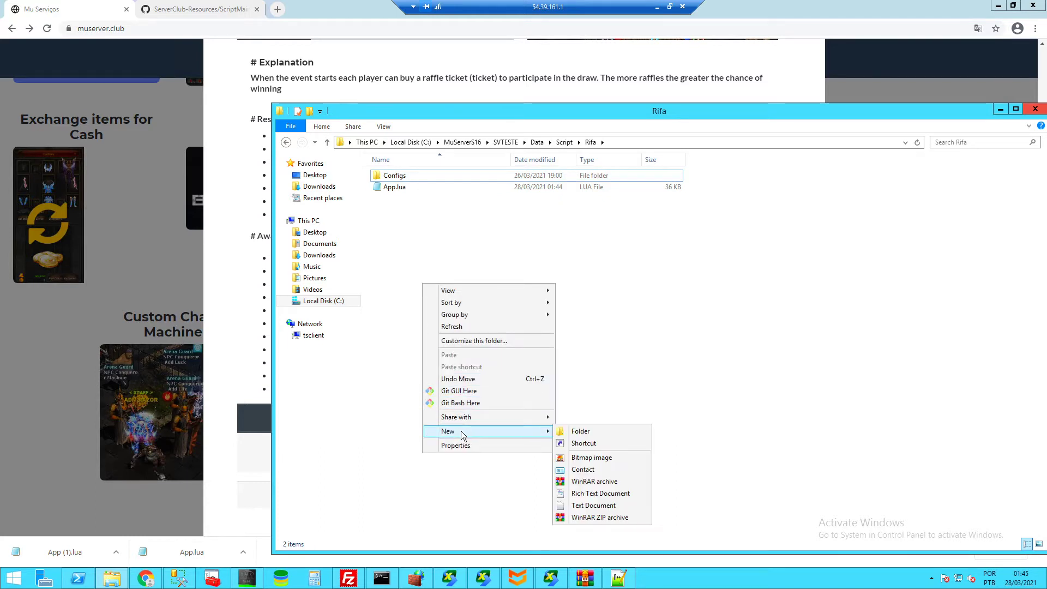
click(589, 505)
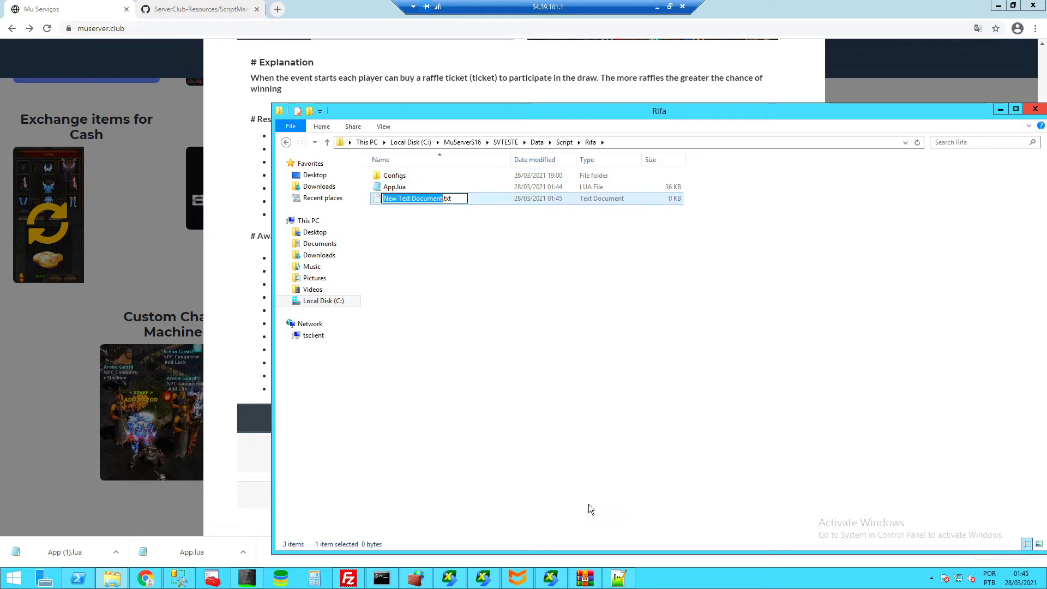
text(Configs.lua)
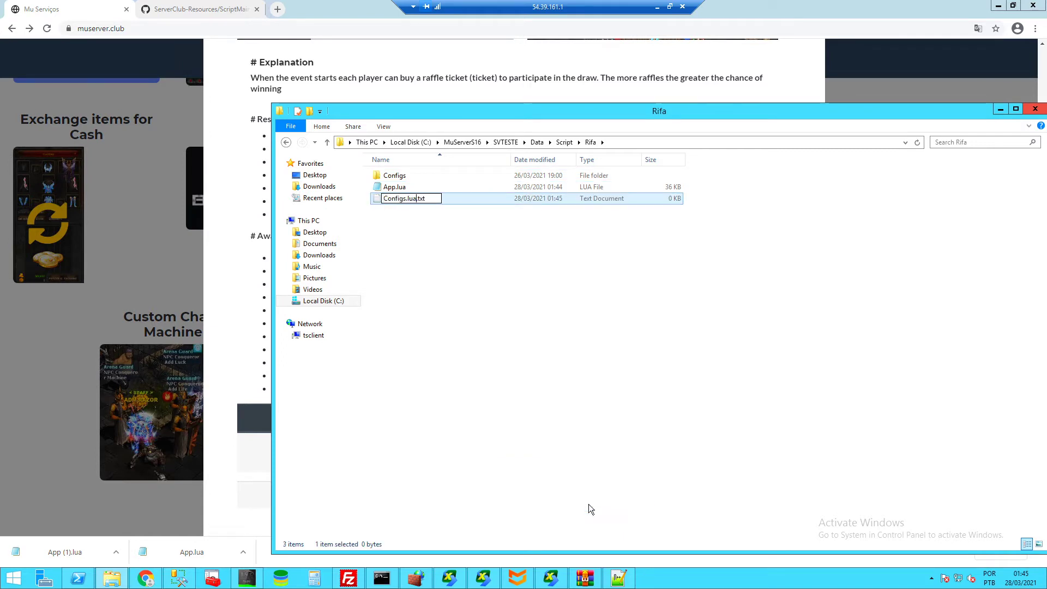
key(Return)
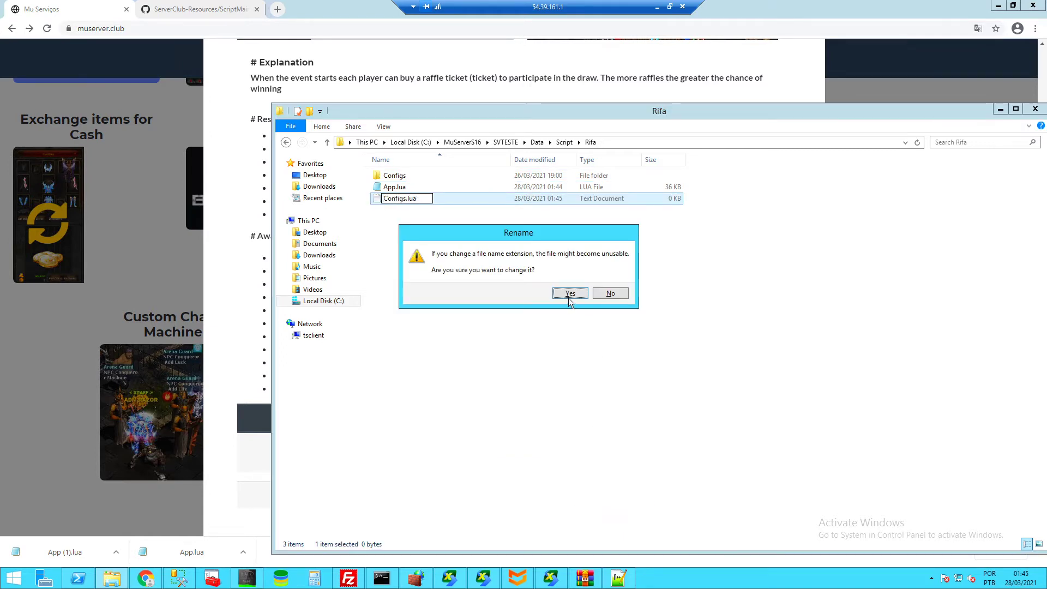
click(570, 293)
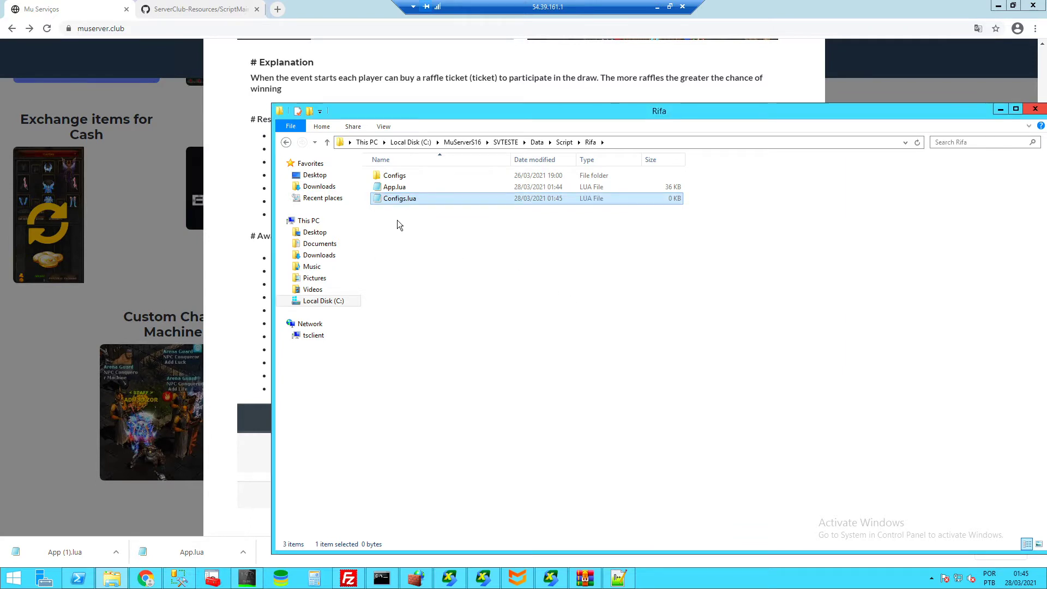
click(402, 178)
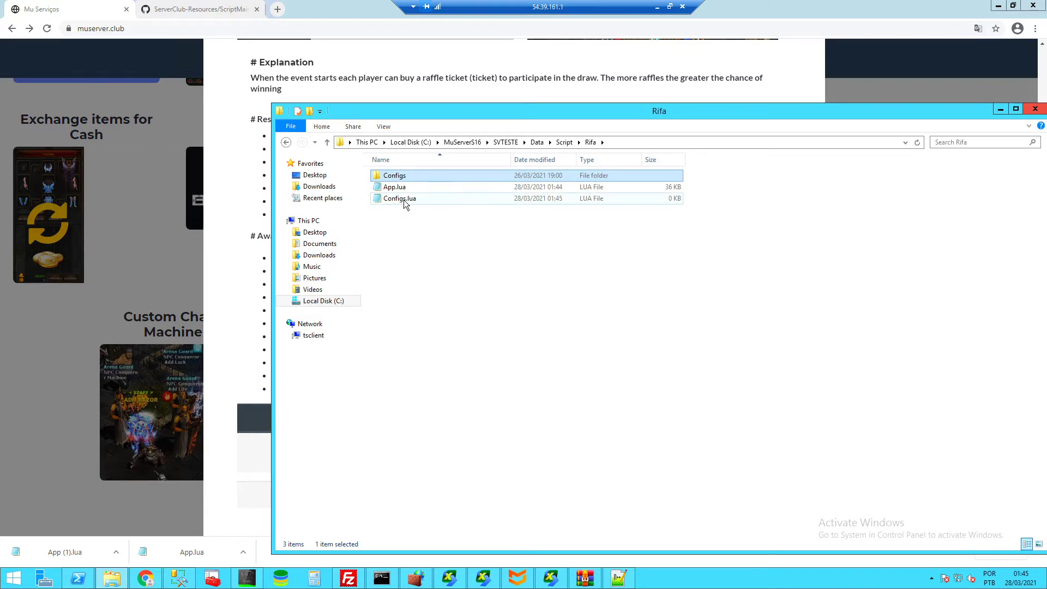
double_click(421, 199)
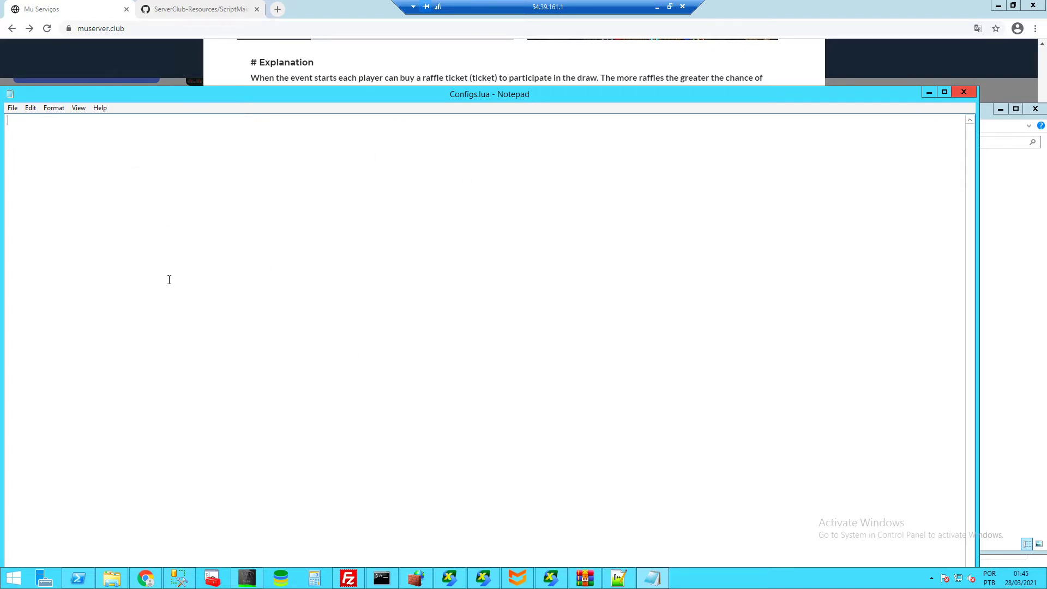
click(970, 96)
key(Delete)
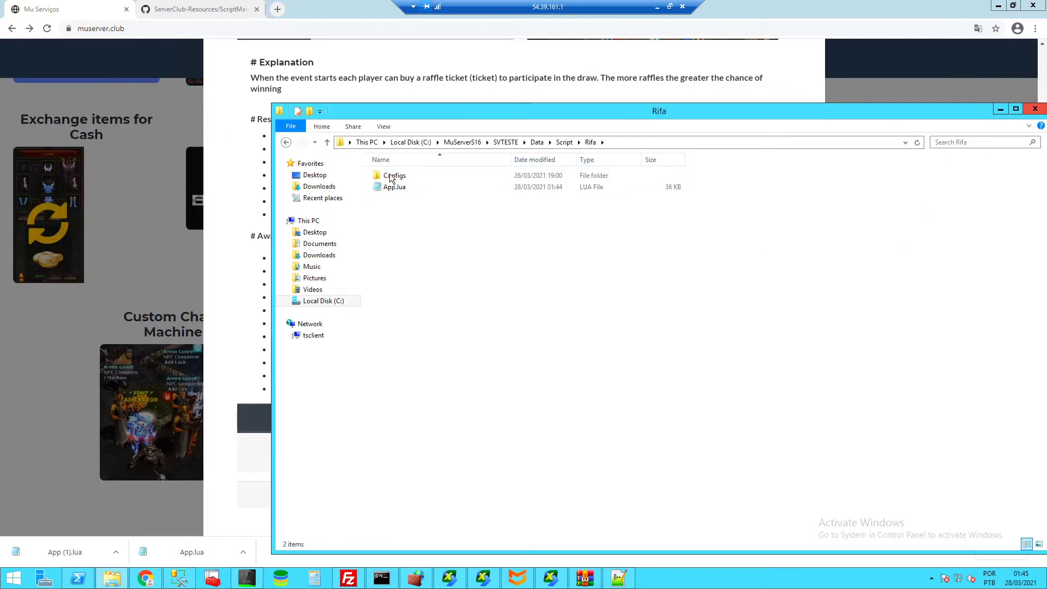
click(391, 176)
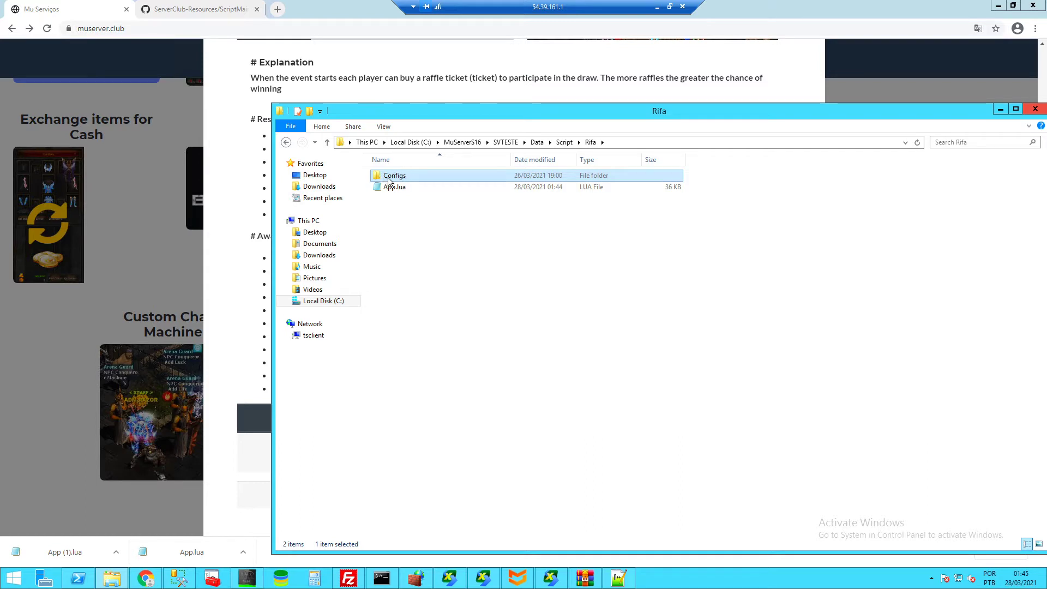
- Browse the SVTESTE and main server Data\Script folders under MuServerS16
click(503, 145)
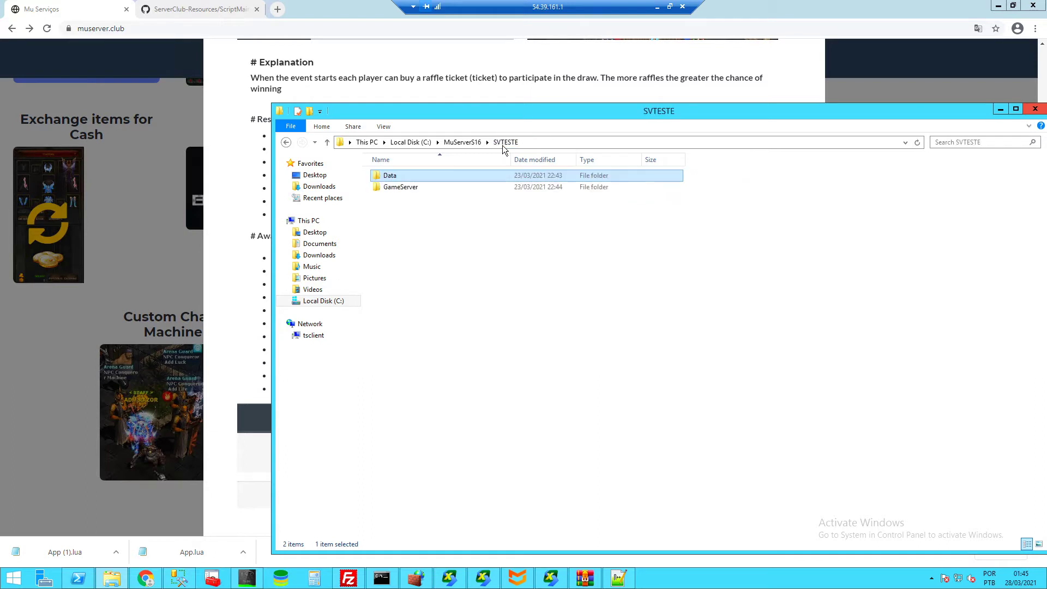
double_click(402, 180)
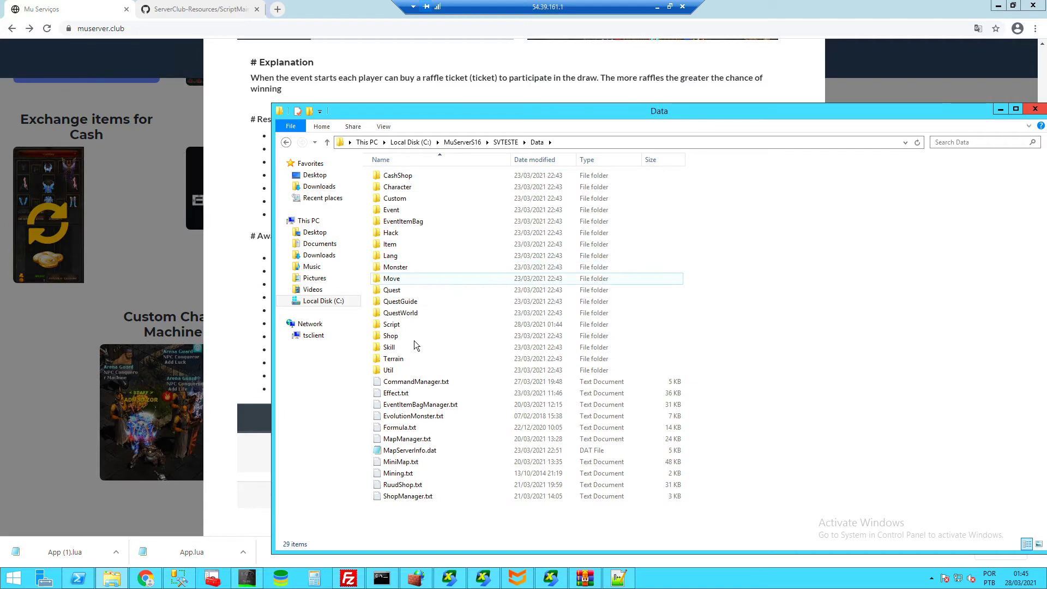
double_click(404, 325)
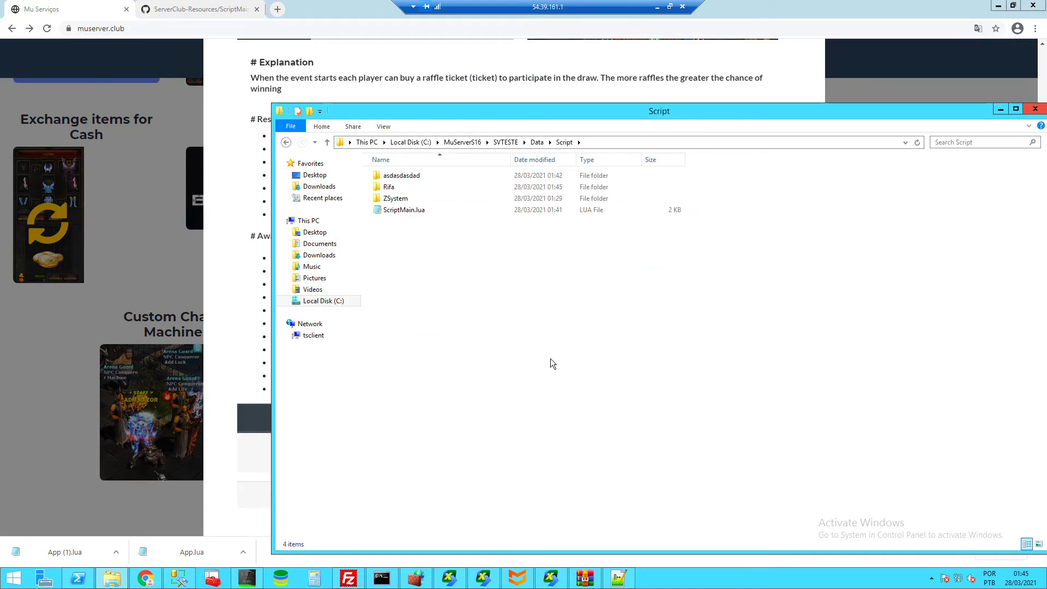
click(469, 143)
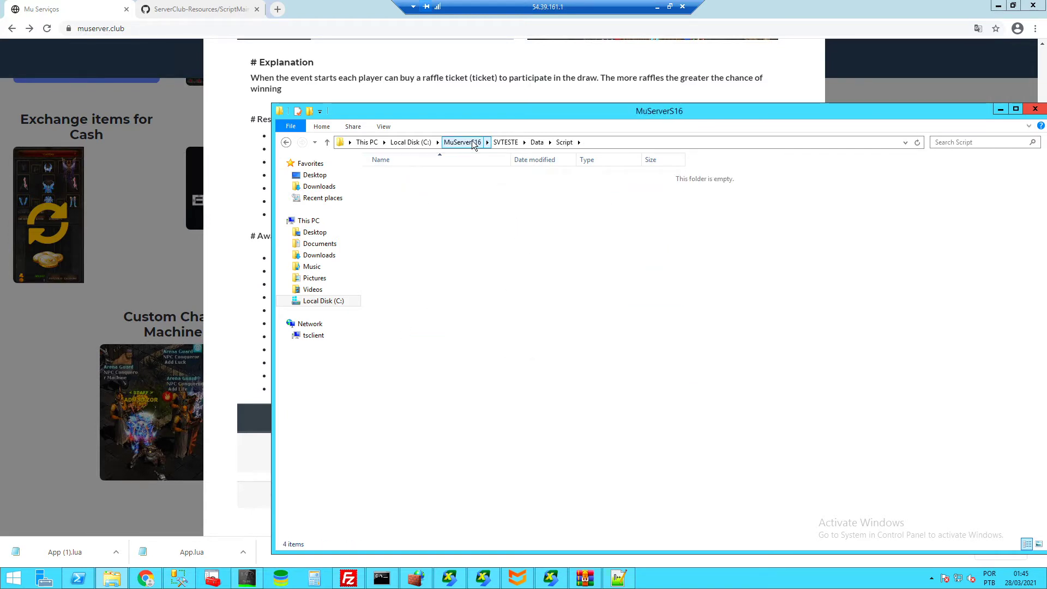
click(414, 233)
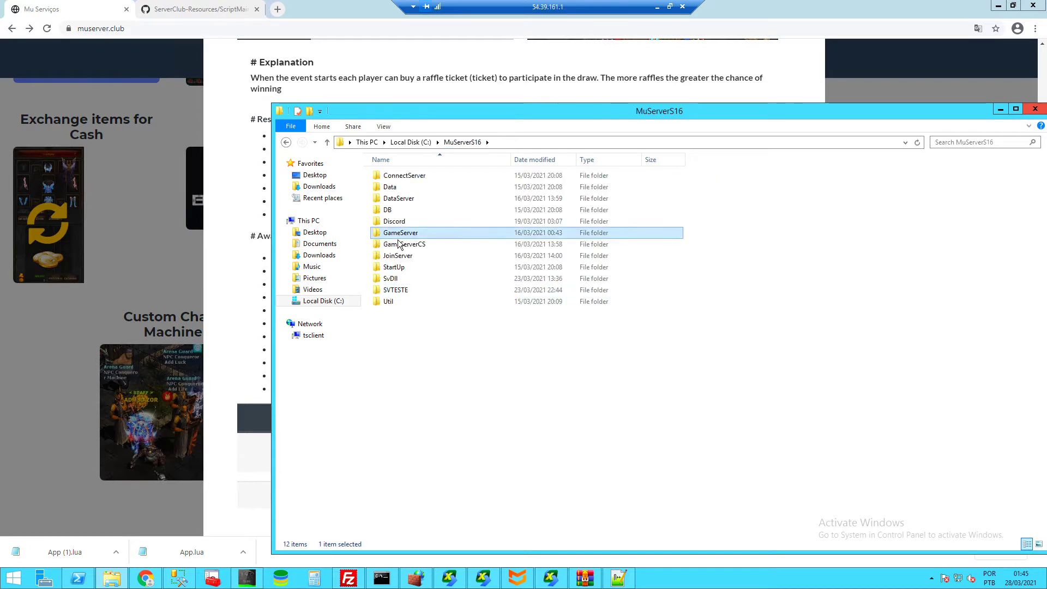
click(415, 244)
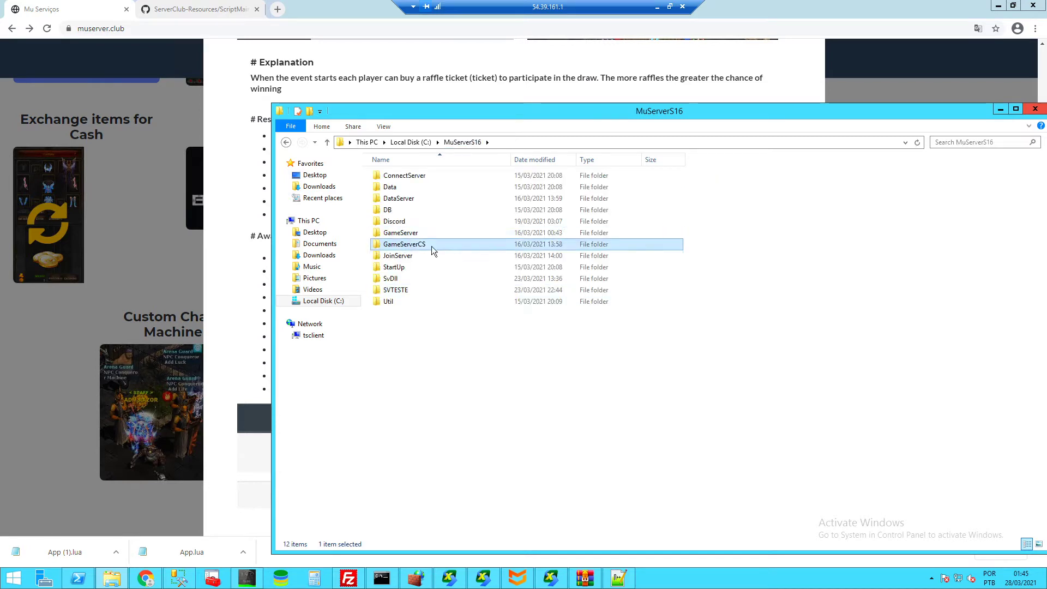
double_click(390, 187)
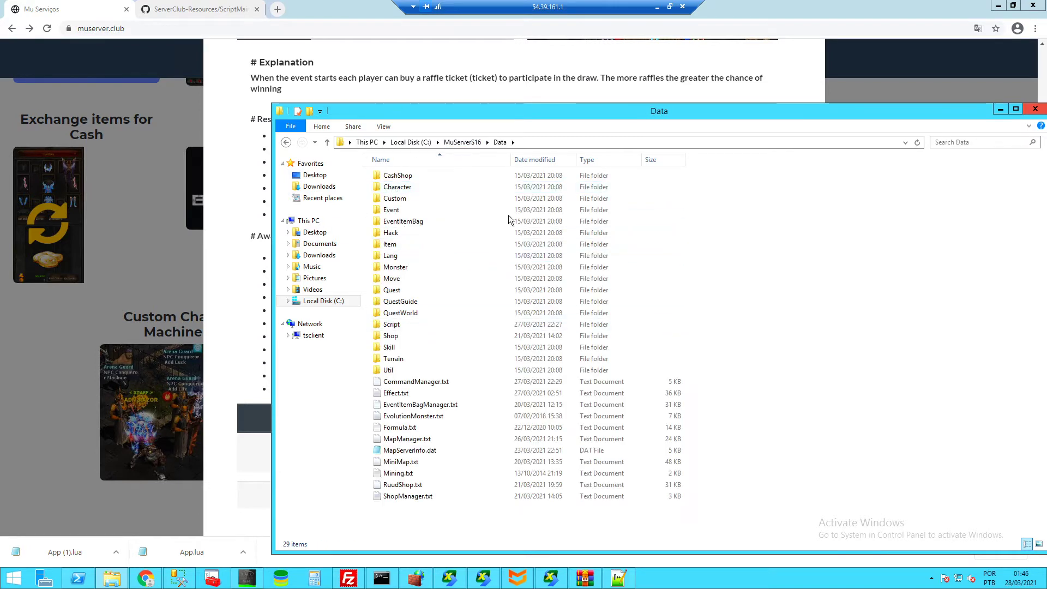
double_click(392, 325)
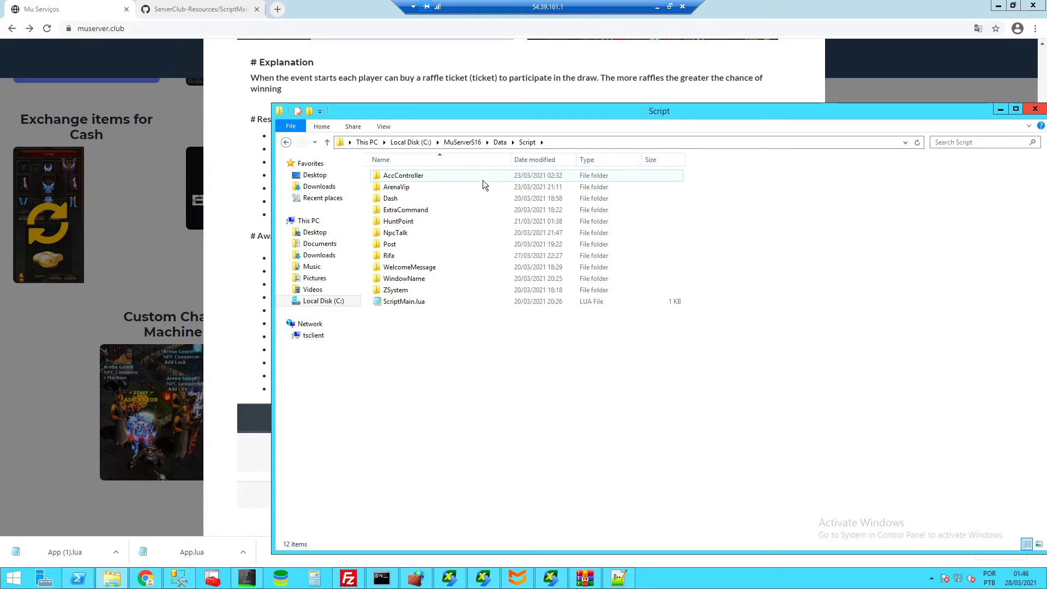
- Open the SVTESTE\Data\Script\Rifa folder
click(467, 143)
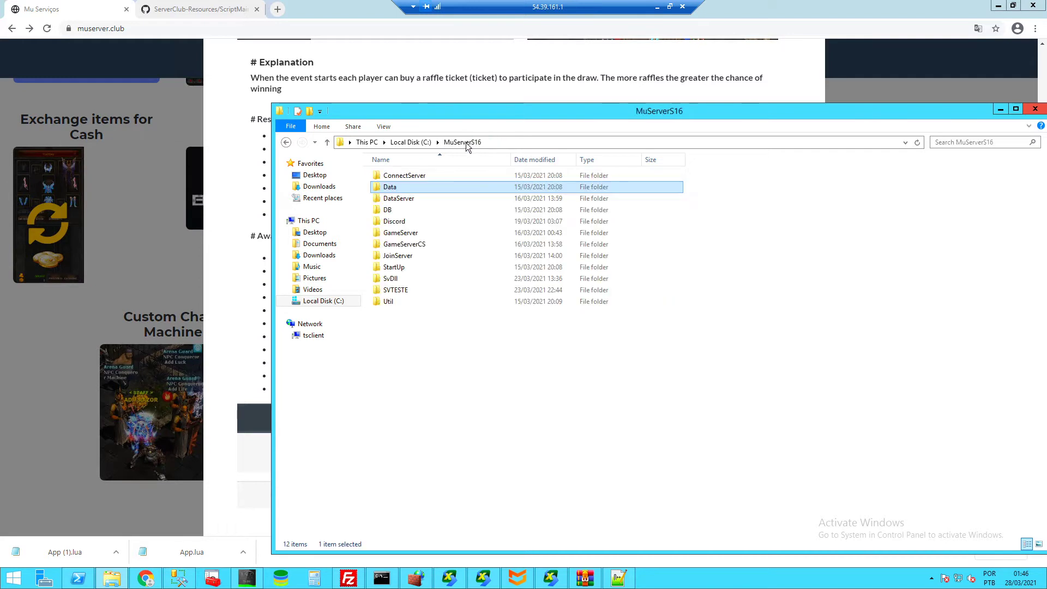
double_click(413, 291)
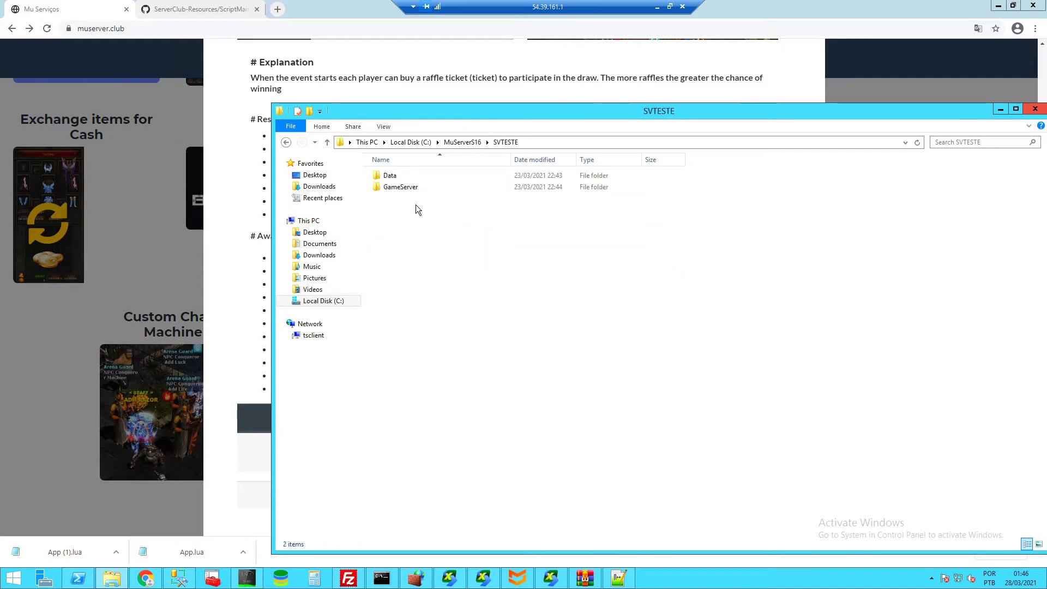
double_click(409, 177)
key(s)
key(Return)
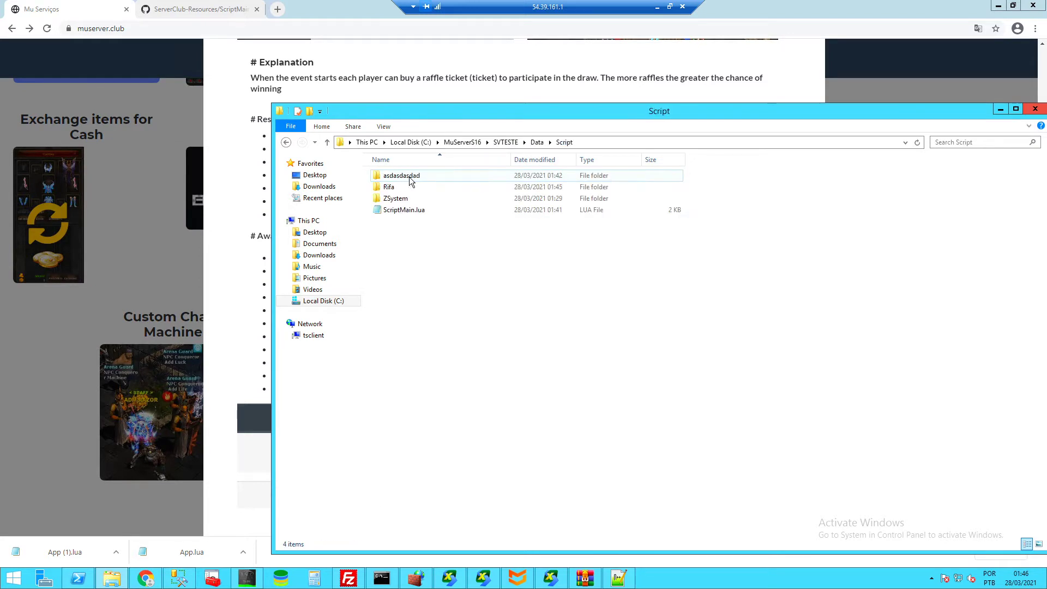
double_click(408, 198)
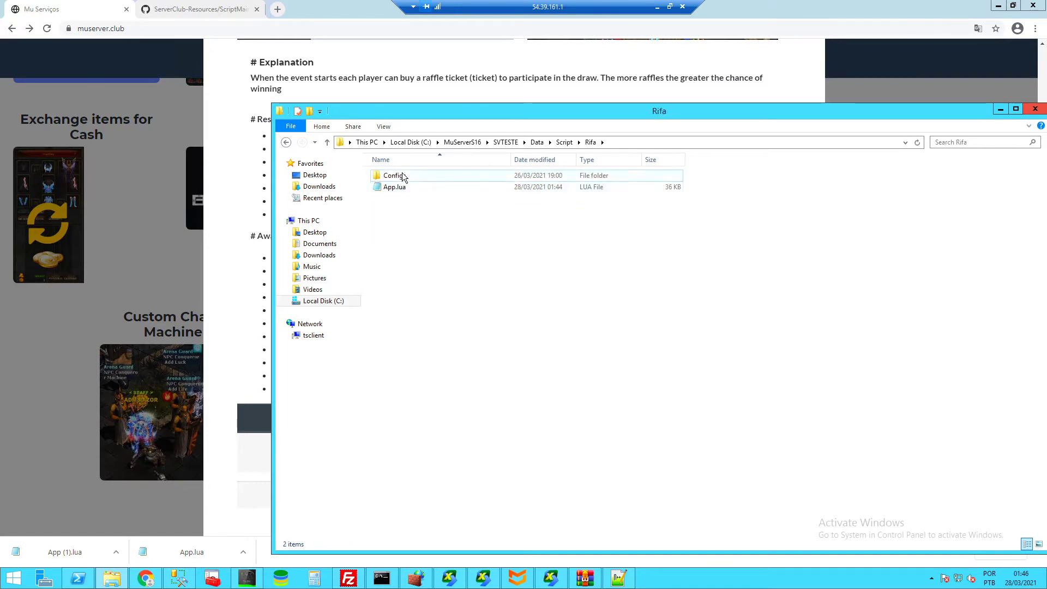
- Rename the Configs folder to 0 and go back to SVTESTE
click(397, 176)
right_click(398, 174)
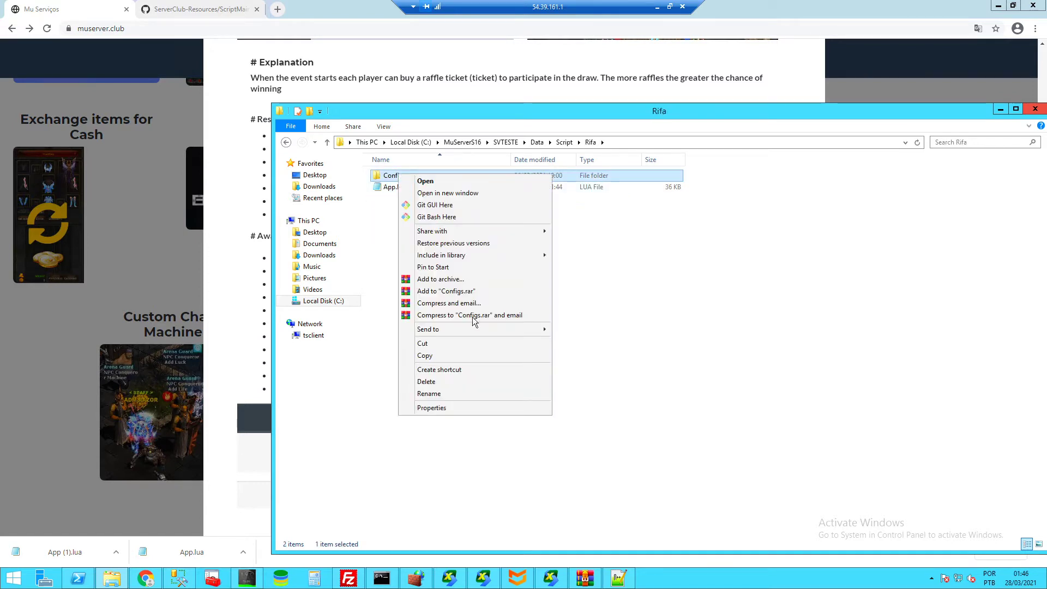
click(440, 394)
text(0)
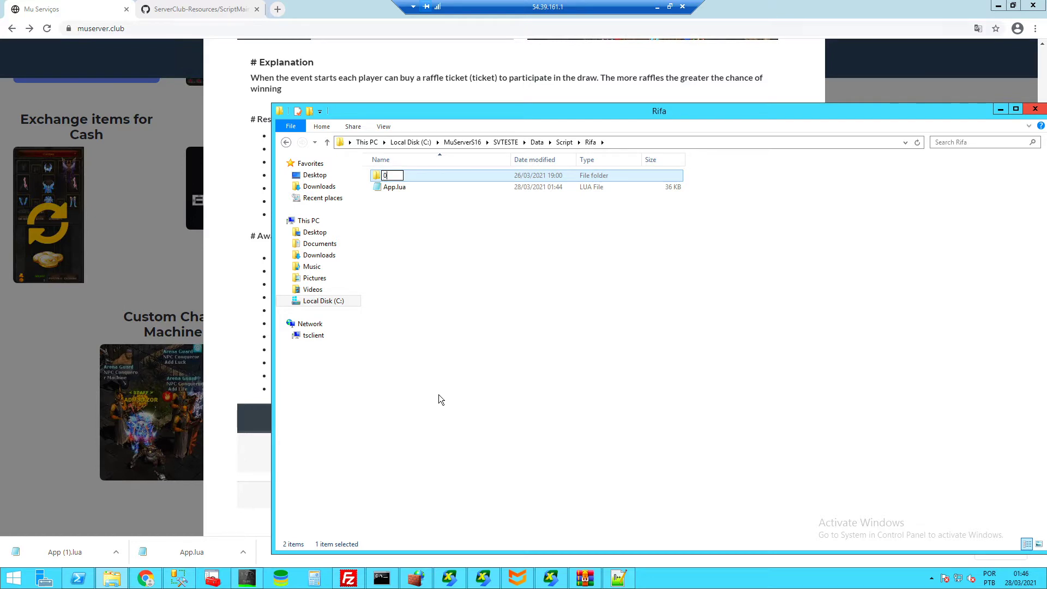
key(Return)
click(498, 143)
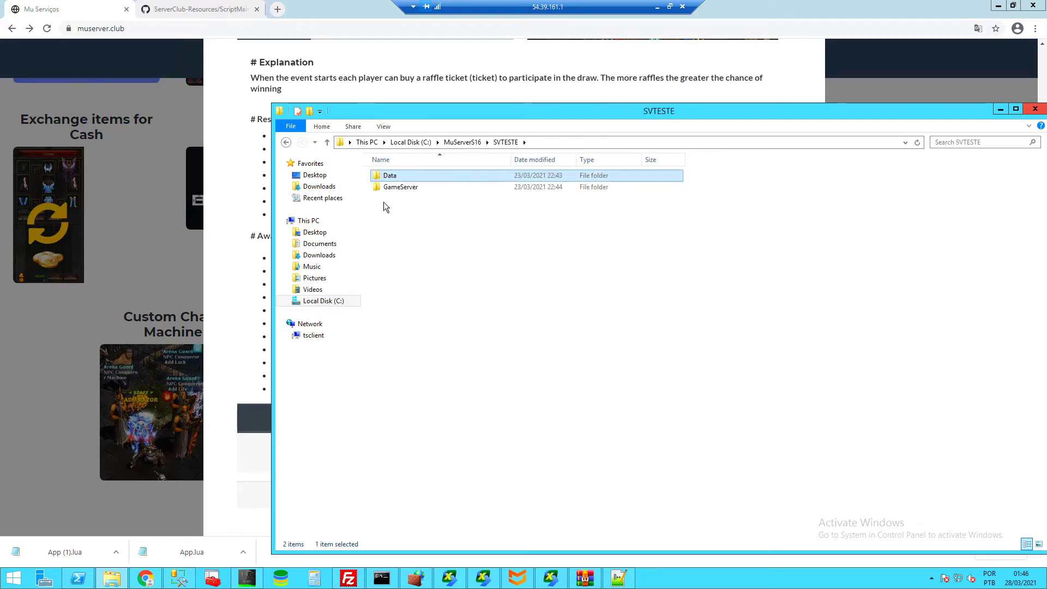
- Open SVTESTE's GameServer\DATA\GameServerInfo - Common.dat, check ServerCode = 1, and close it
double_click(401, 186)
double_click(389, 175)
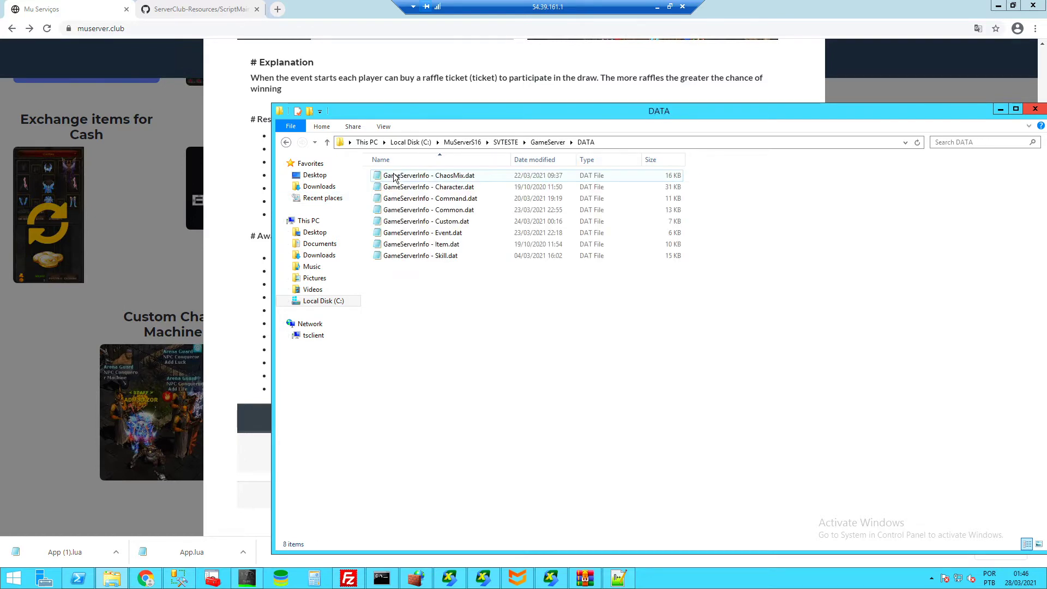
double_click(446, 210)
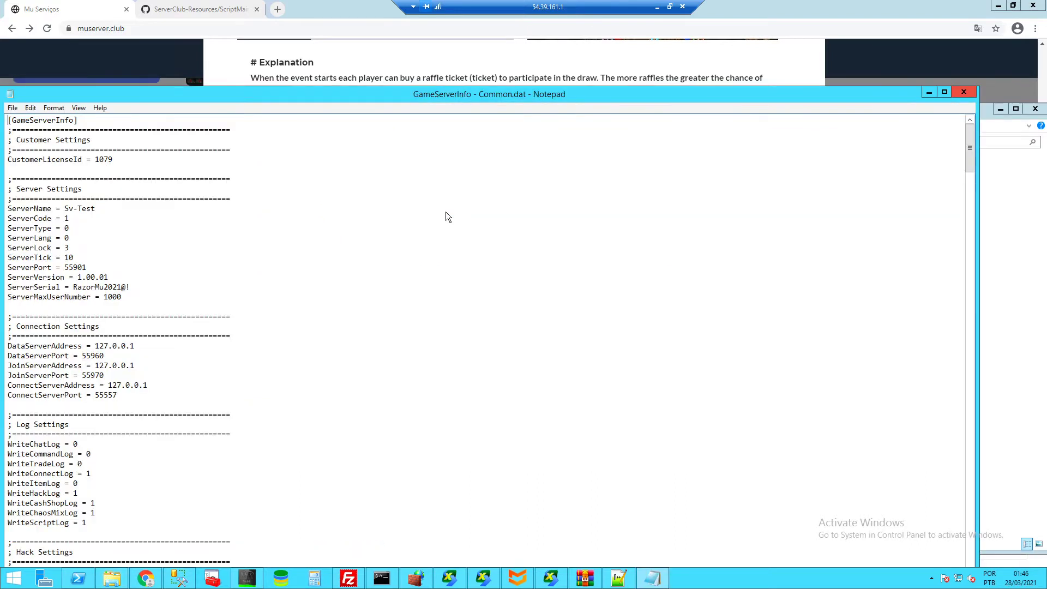
drag(71, 219, 2, 218)
click(88, 218)
drag(88, 218, 3, 217)
click(98, 220)
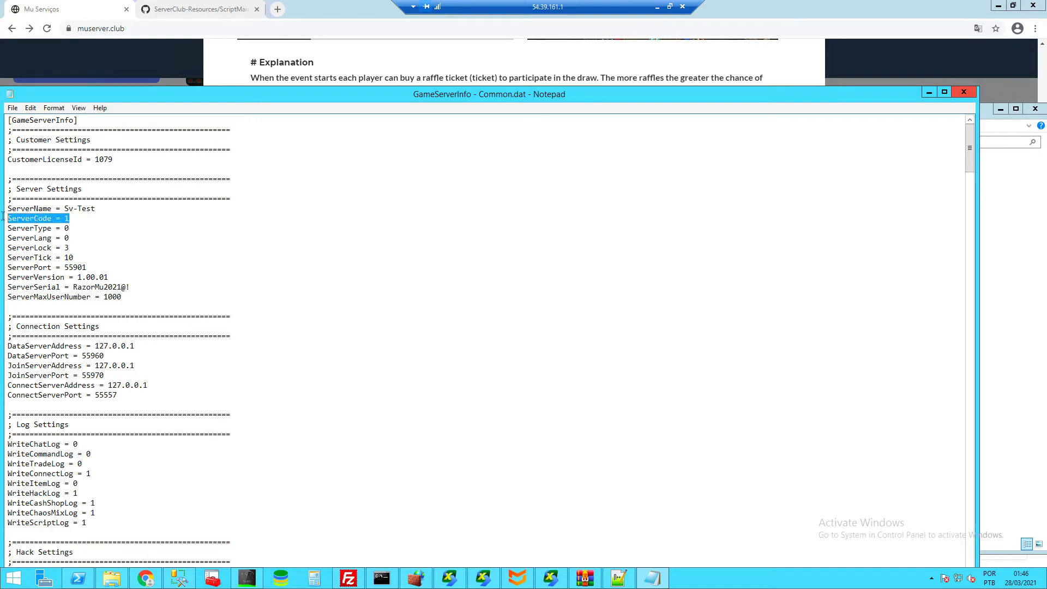
click(964, 92)
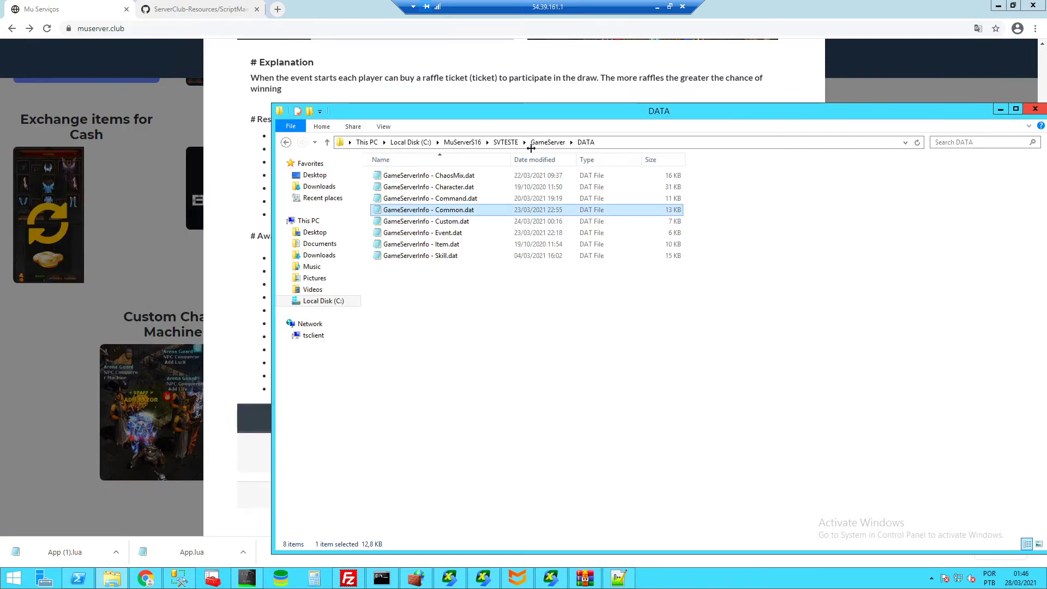
- In SVTESTE's Rifa folder, paste a copy of folder 0 and rename it 19
click(506, 143)
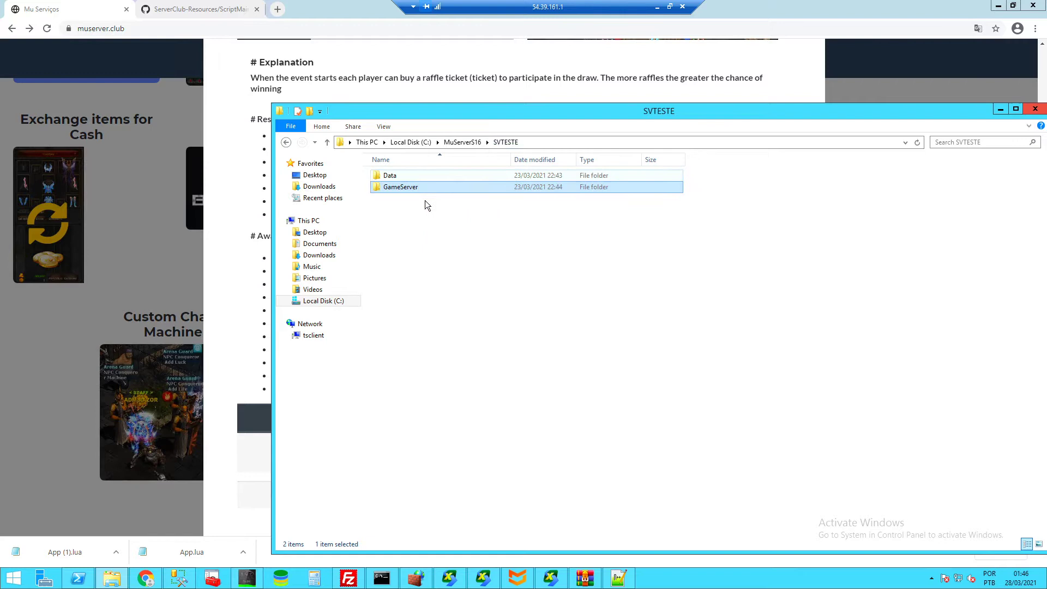
double_click(401, 175)
key(s)
key(Return)
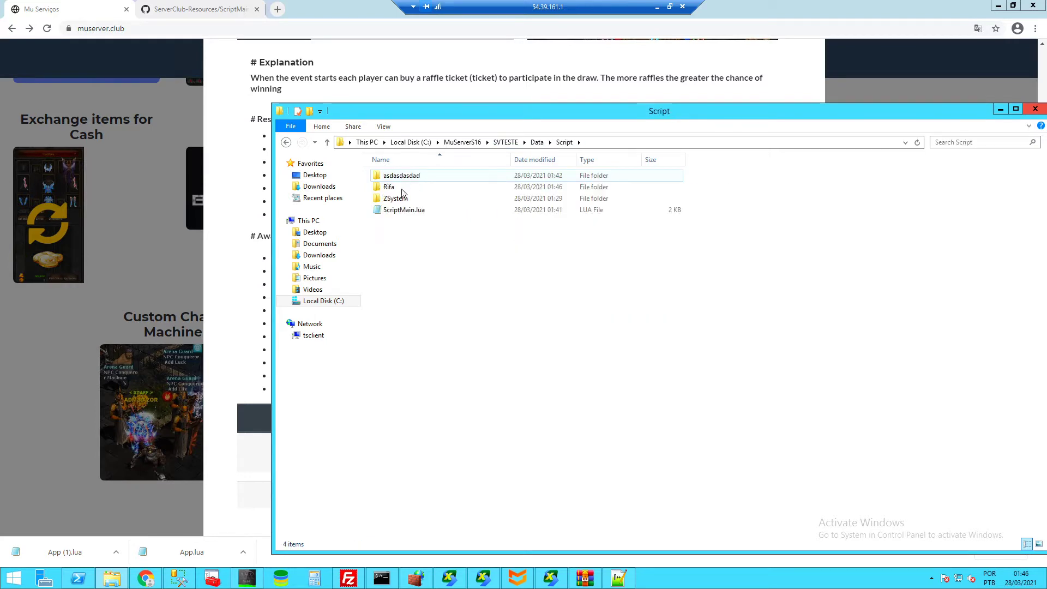
double_click(389, 187)
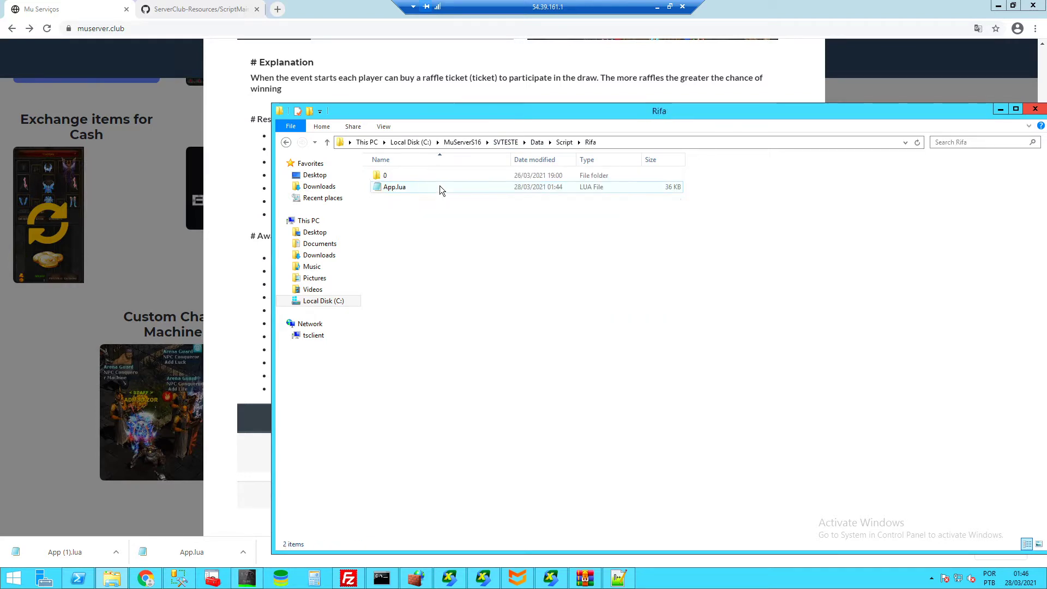
click(393, 177)
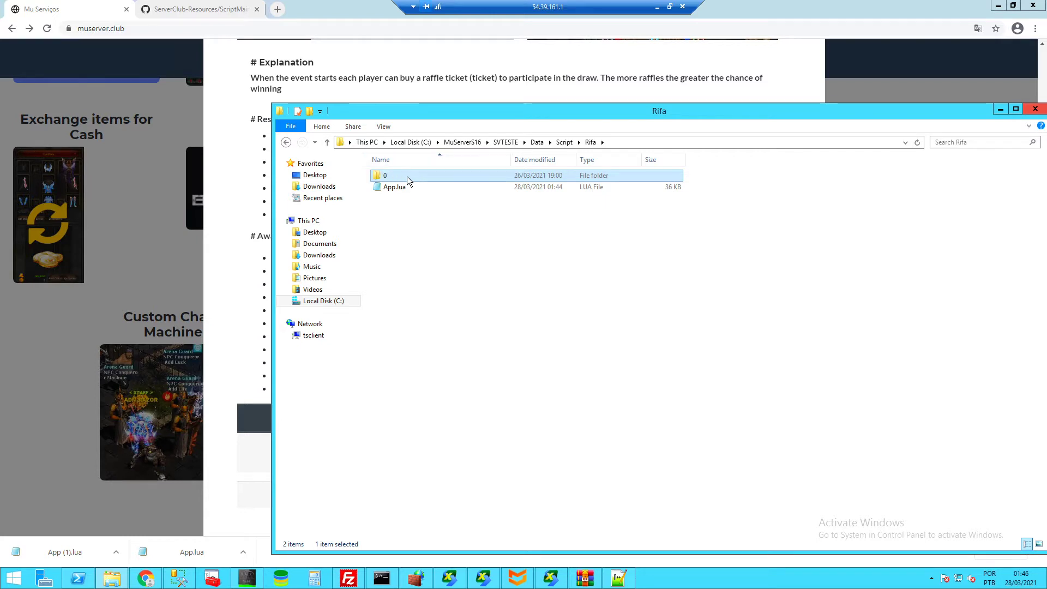
key(ctrl+v)
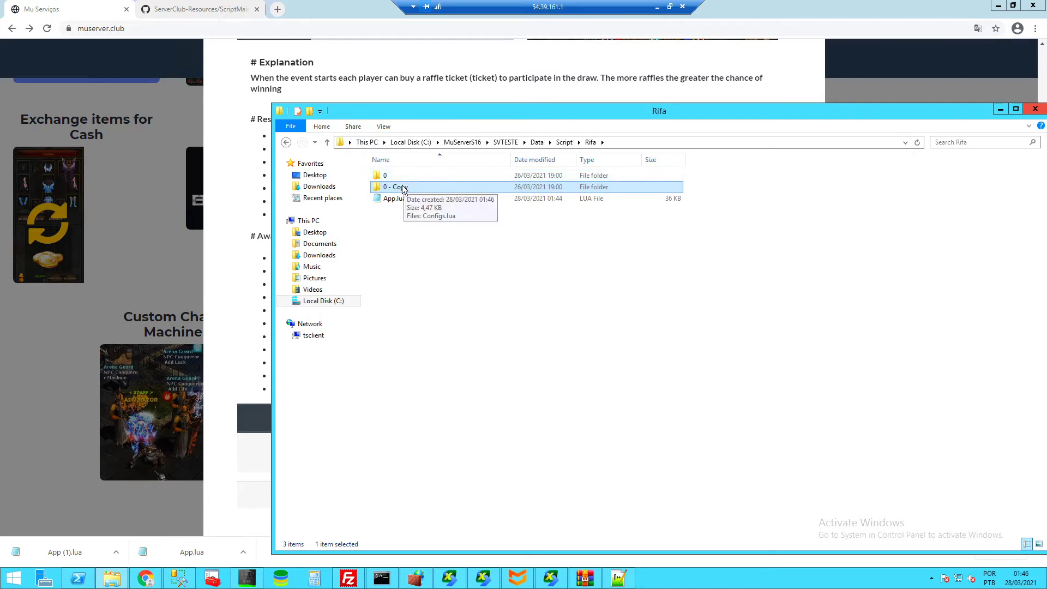
right_click(403, 187)
click(453, 417)
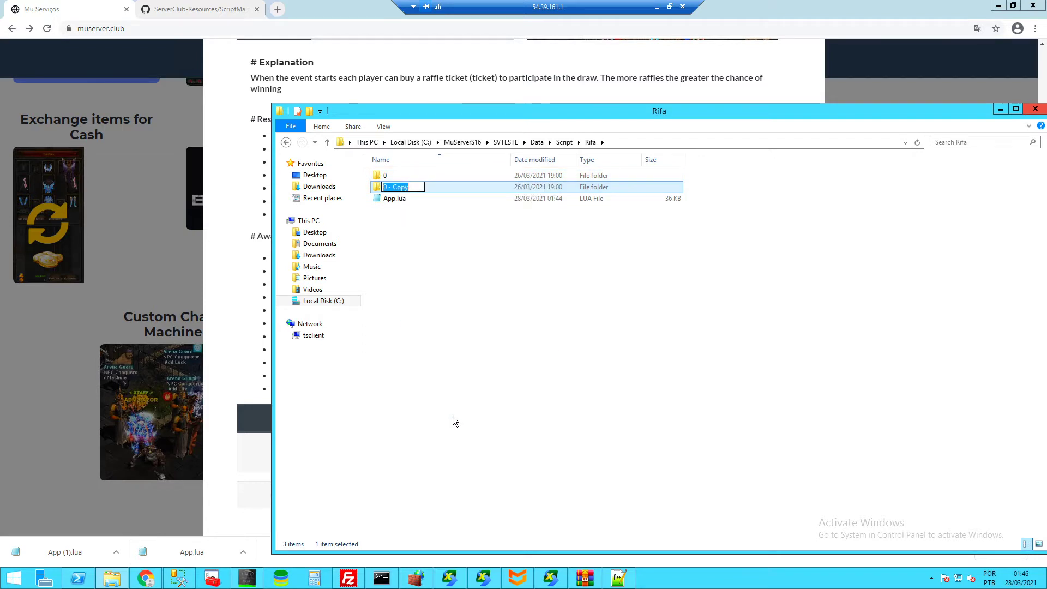
text(19)
key(Return)
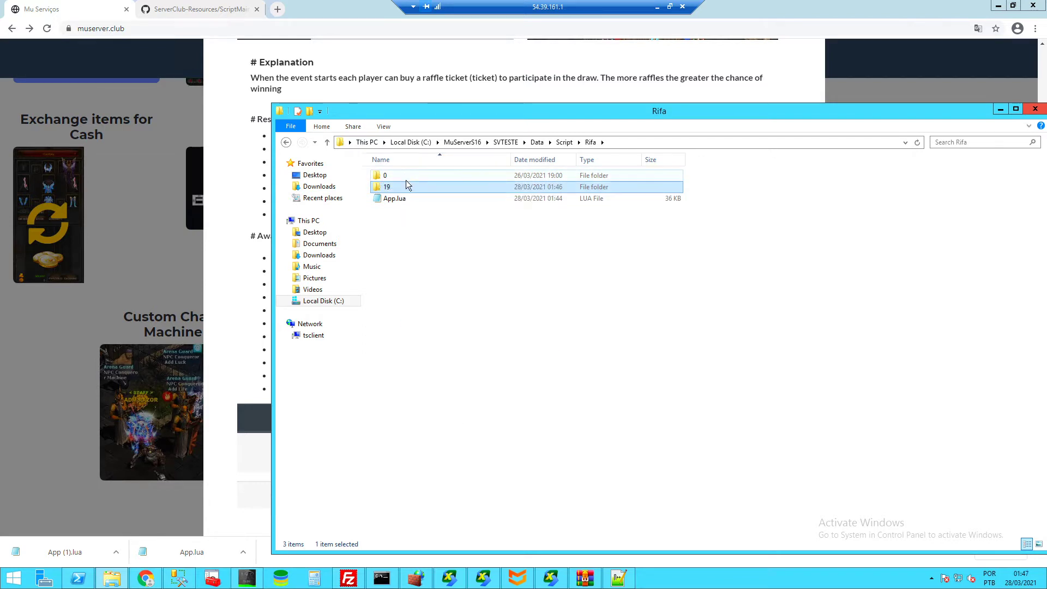
- Paste a second copy of folder 0 and rename it Configs
key(ctrl+v)
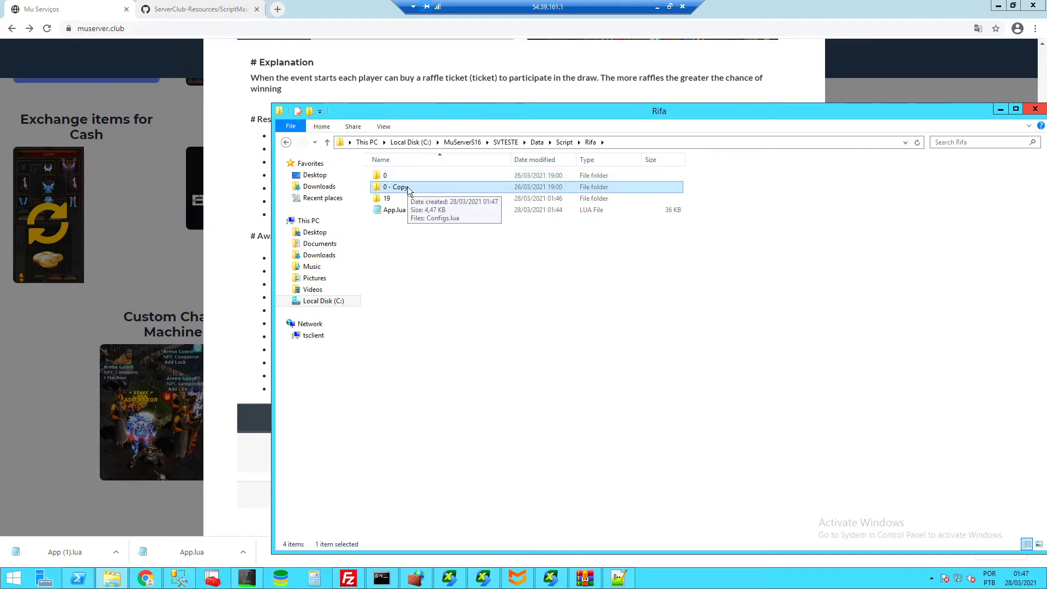
right_click(407, 186)
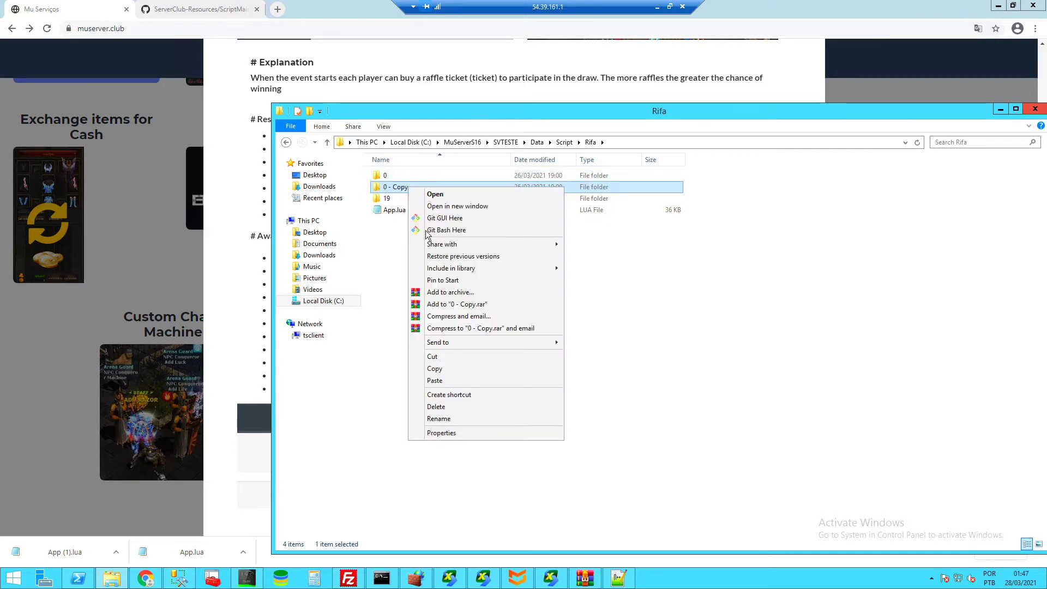
click(455, 419)
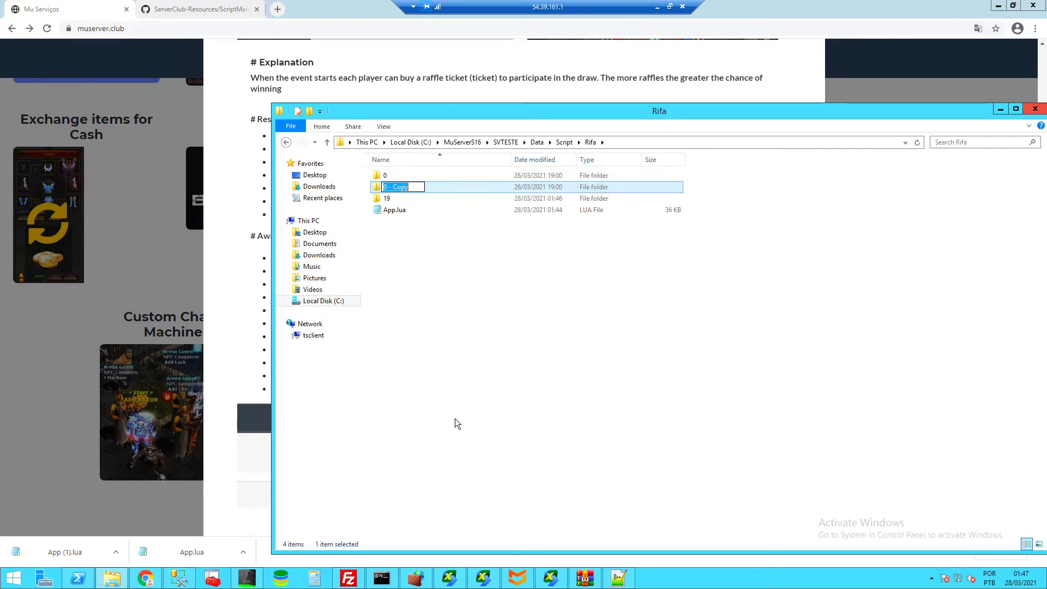
text(Configs)
key(Return)
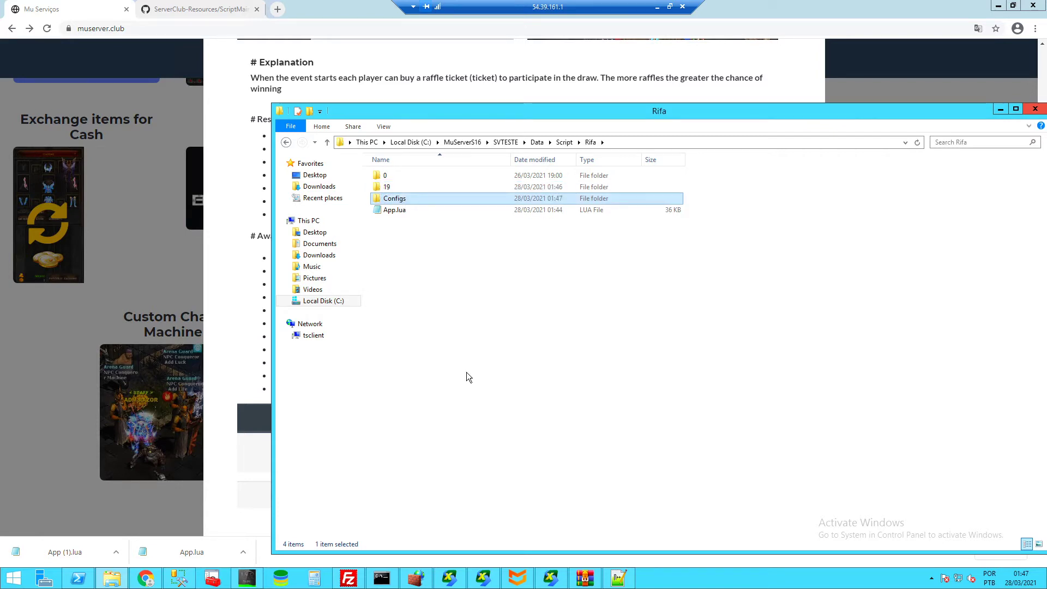
- Look through Rifa's 0, 19 and Configs folders, ending inside folder 0
click(452, 293)
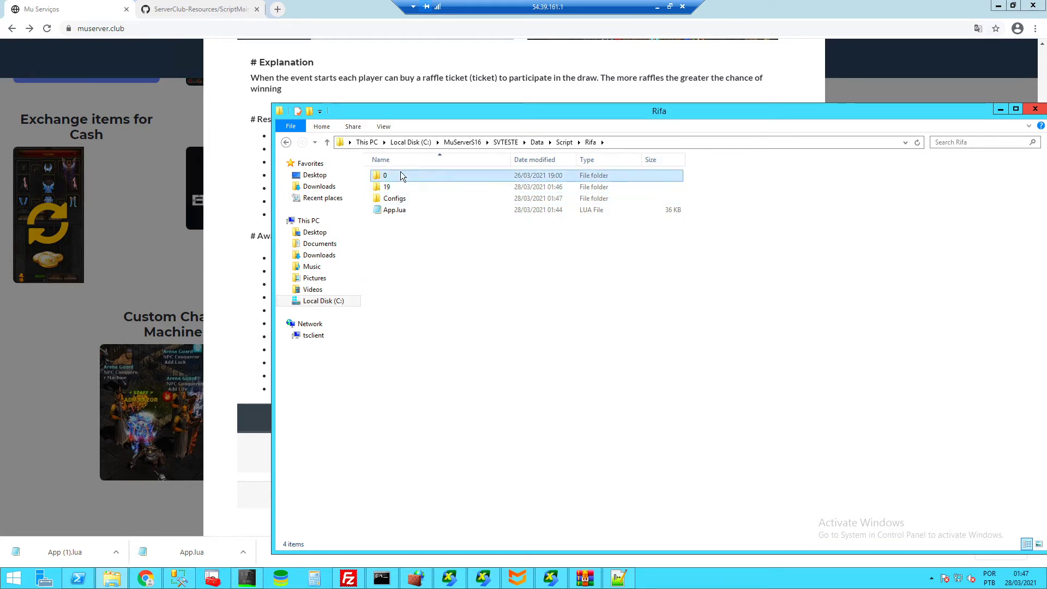
click(401, 175)
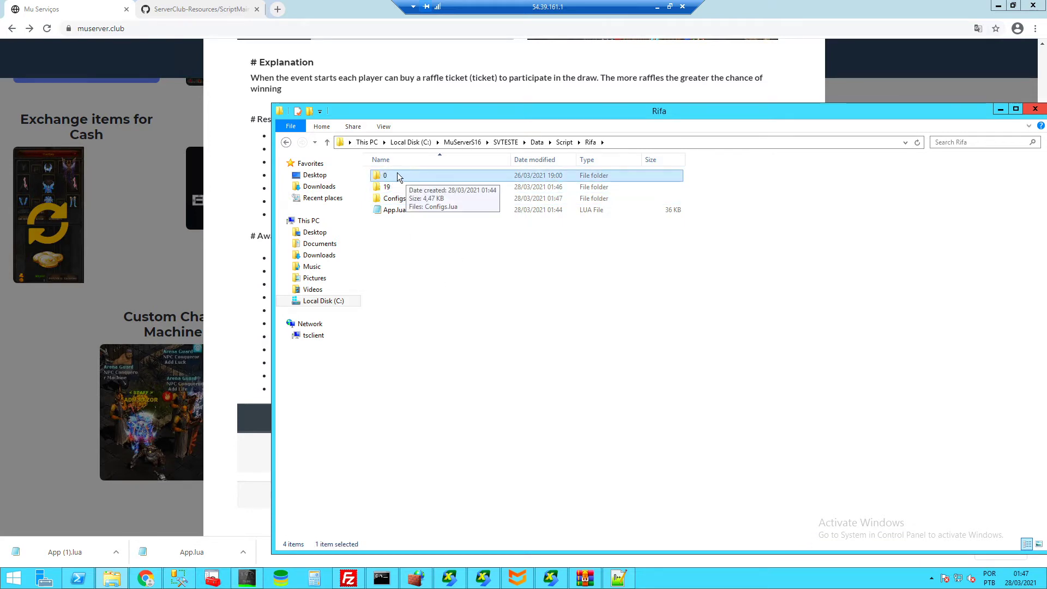
click(407, 188)
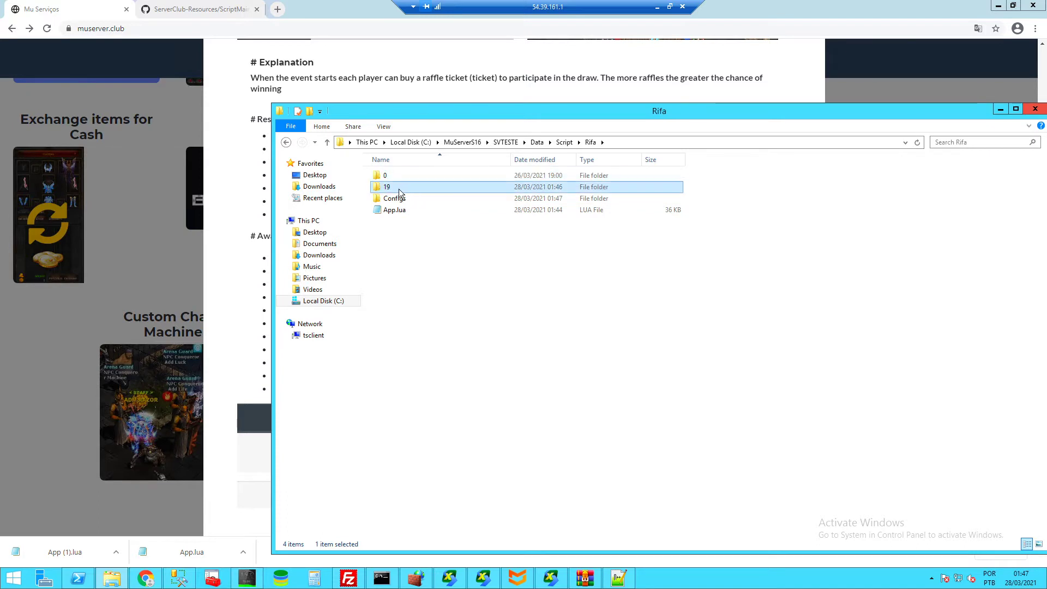
double_click(401, 199)
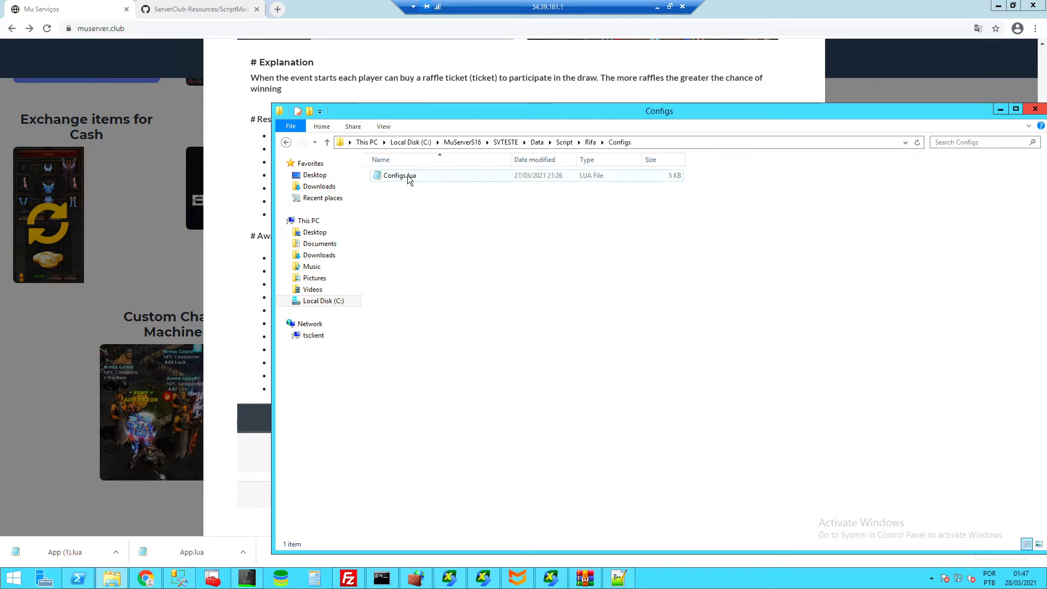
click(590, 143)
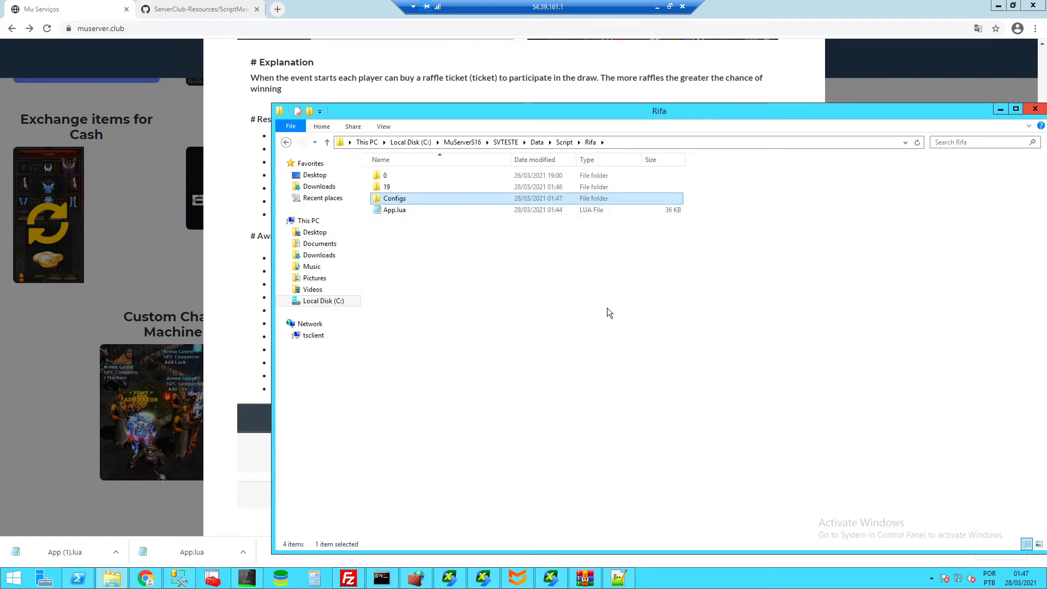
double_click(391, 176)
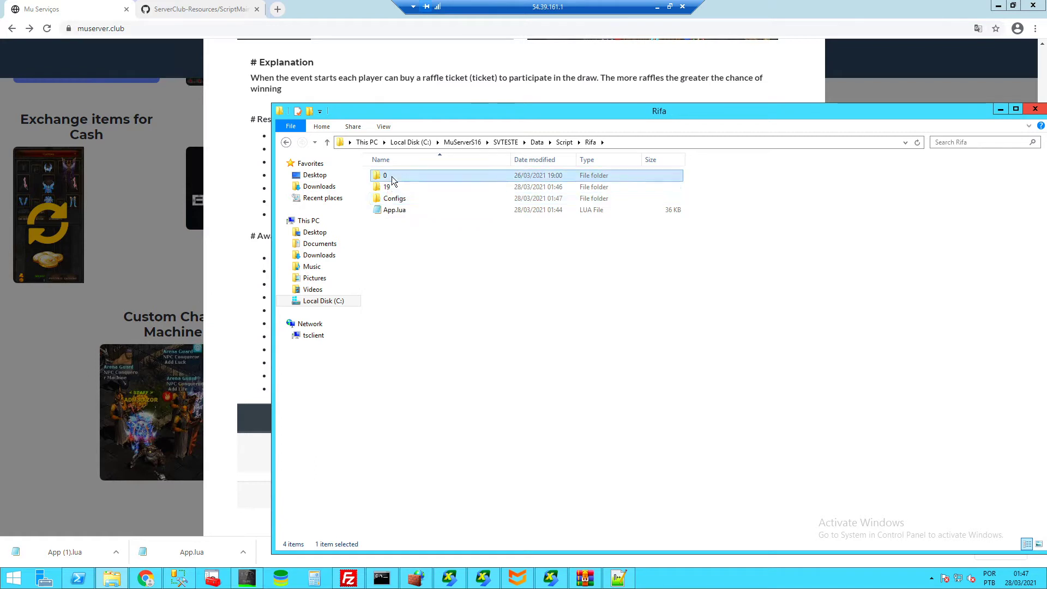
click(590, 142)
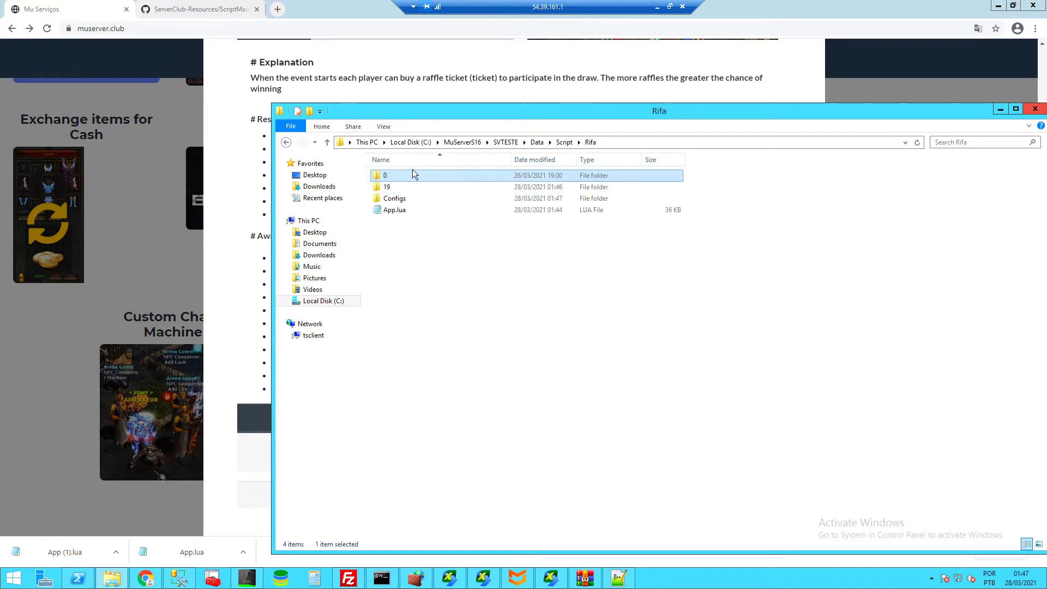
double_click(399, 176)
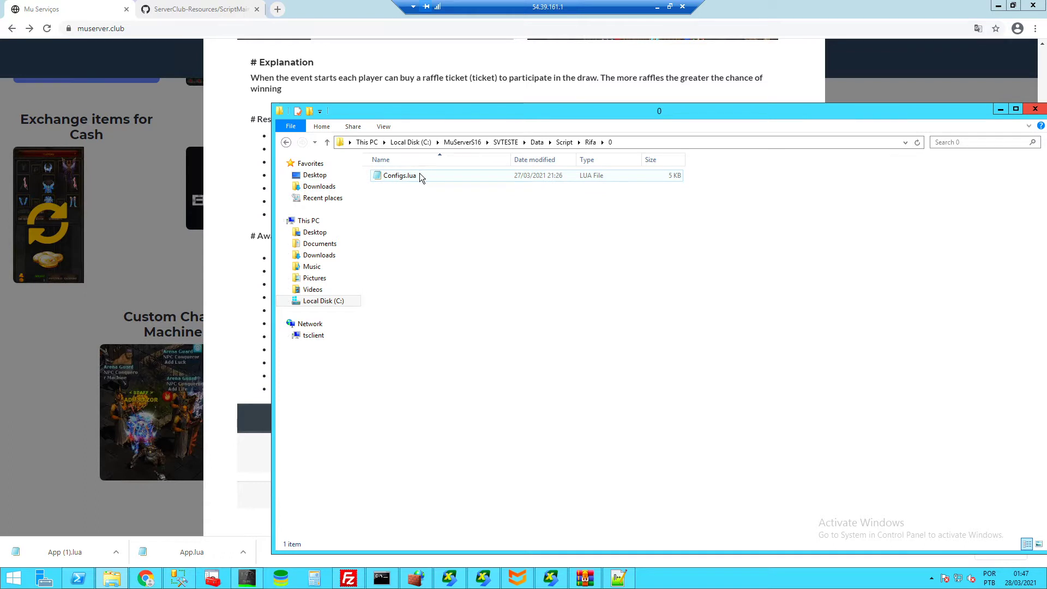
- Review folder 0's Configs.lua in Notepad, then close it
double_click(420, 176)
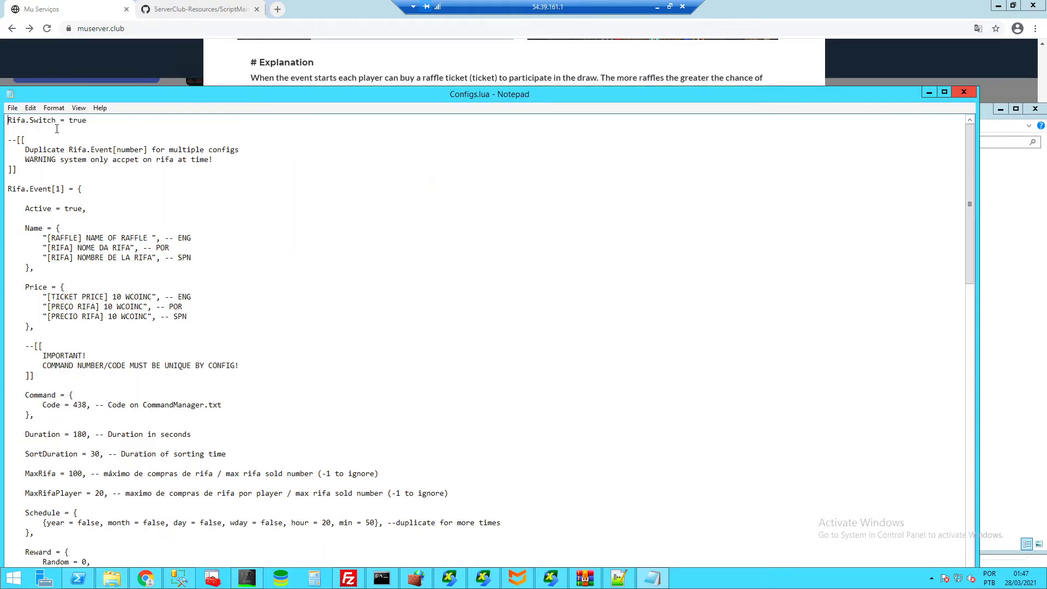
drag(9, 120, 311, 407)
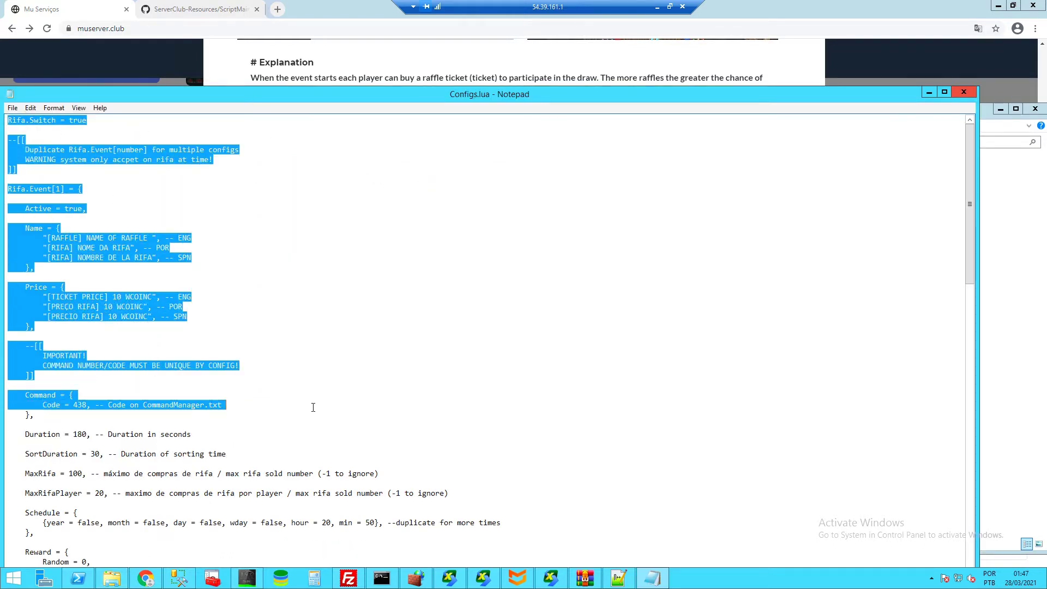
click(130, 431)
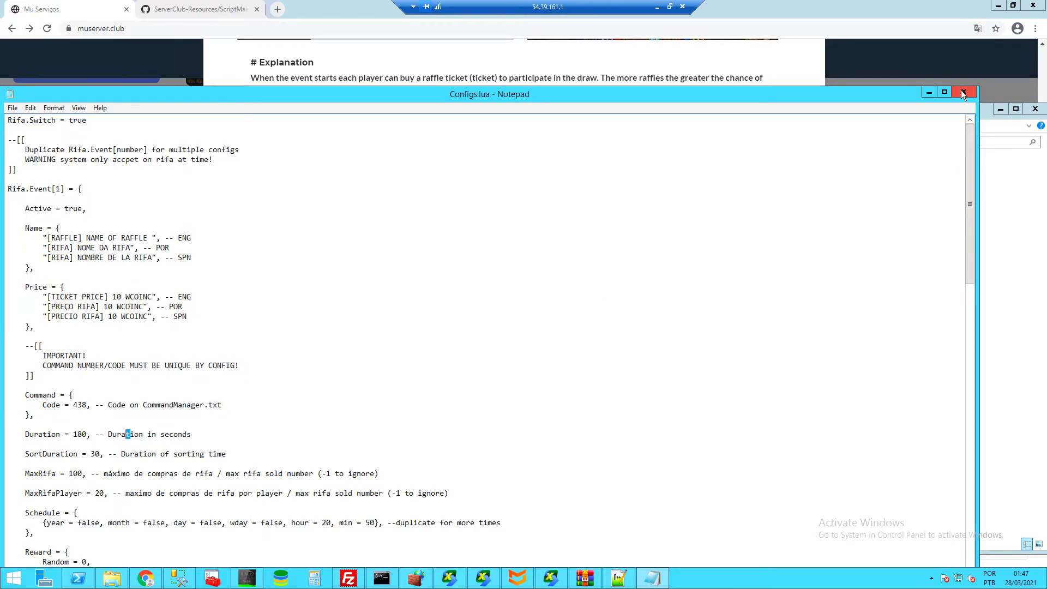
click(963, 94)
click(591, 142)
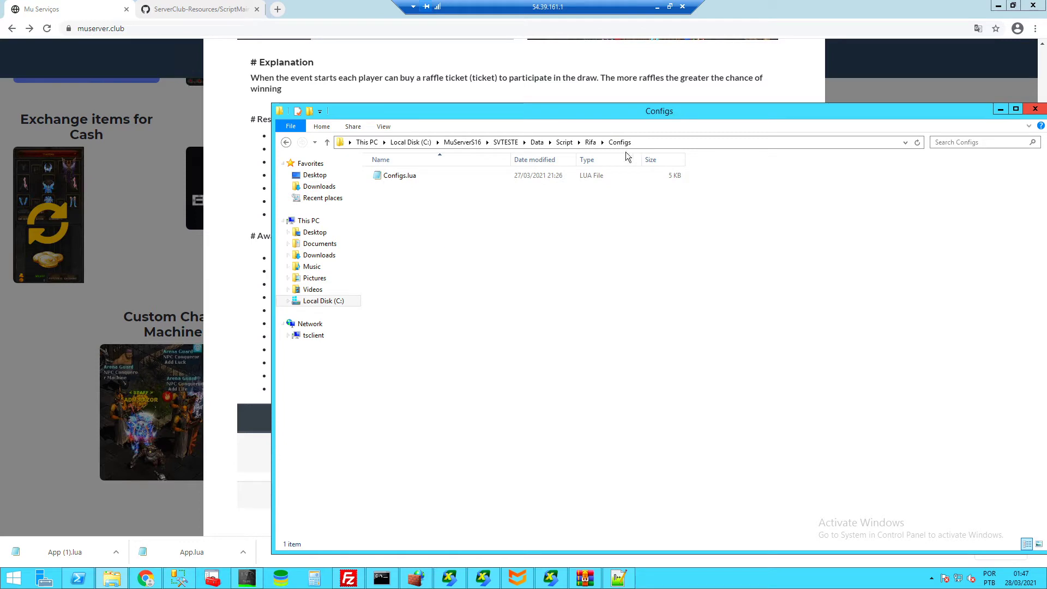
- Select folders 0 and 19 in Rifa and delete them
click(591, 142)
click(396, 177)
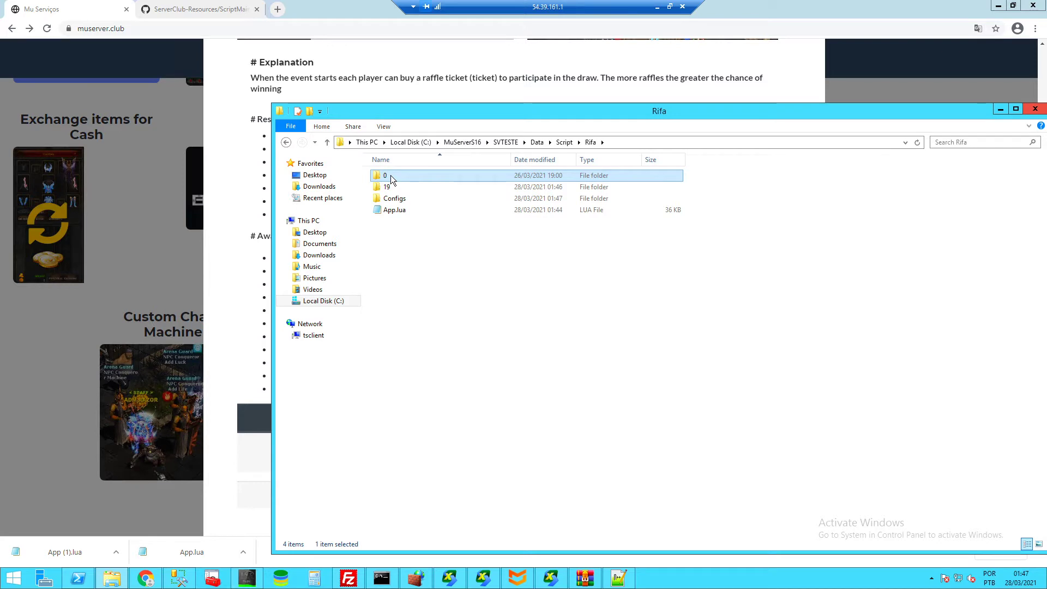
ctrl+click(396, 188)
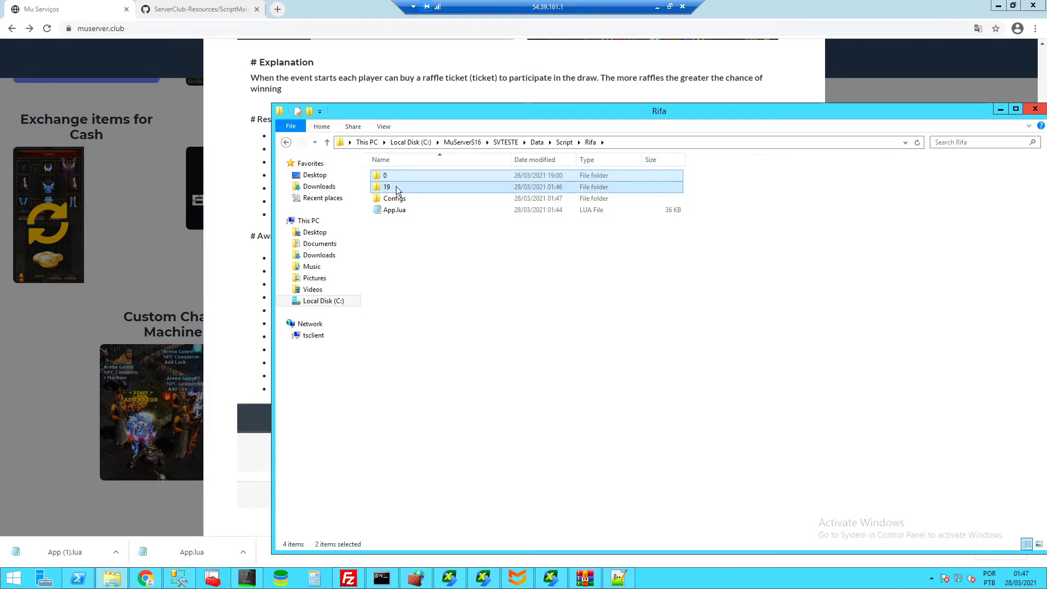
key(Delete)
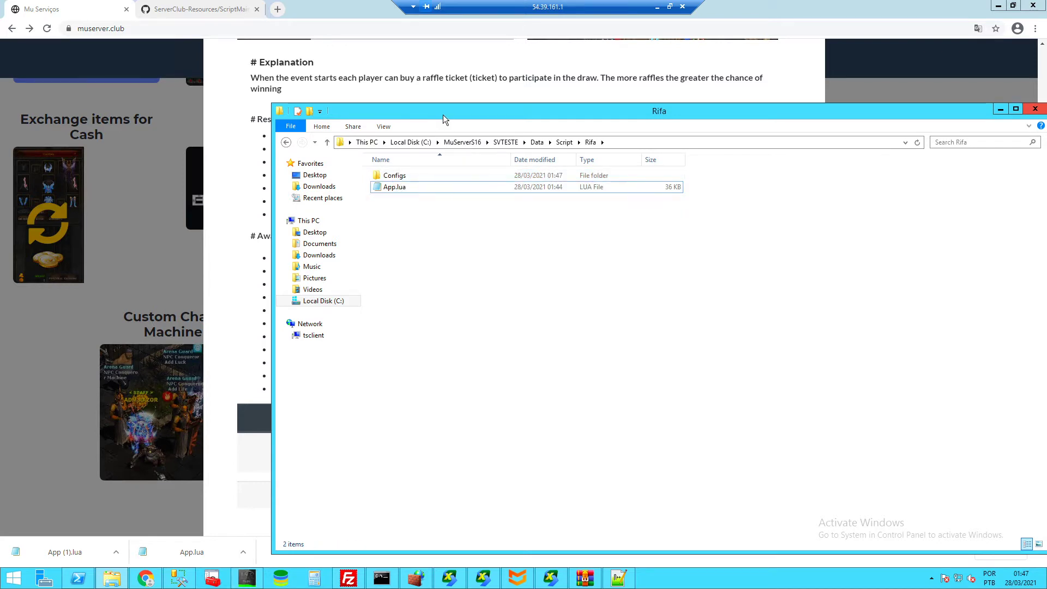
drag(443, 114, 428, 87)
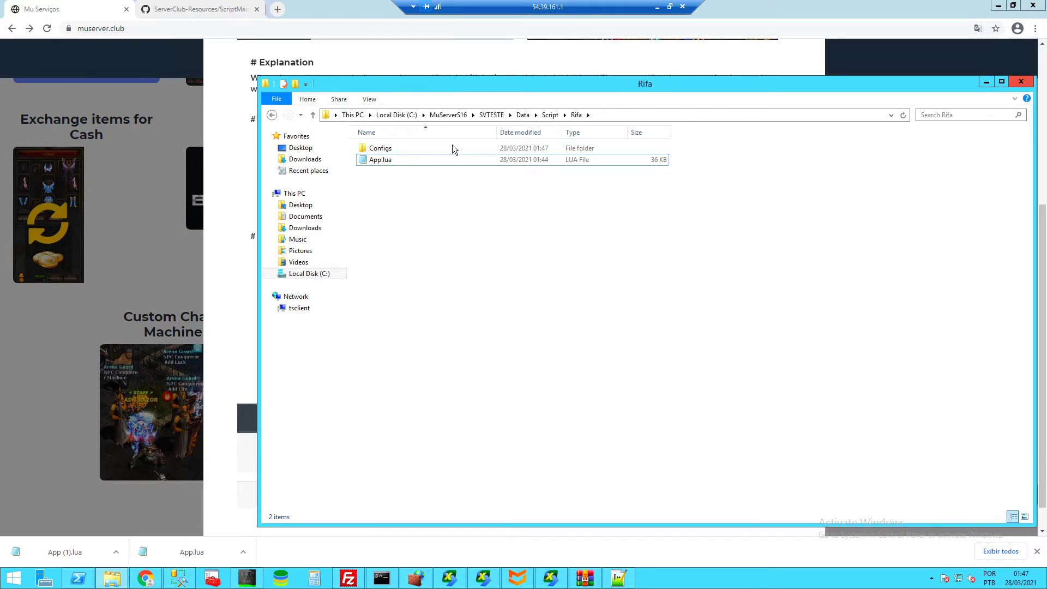
- Navigate from SVTESTE through Data, Script and Rifa to Configs, and open Configs.lua's context menu
click(496, 116)
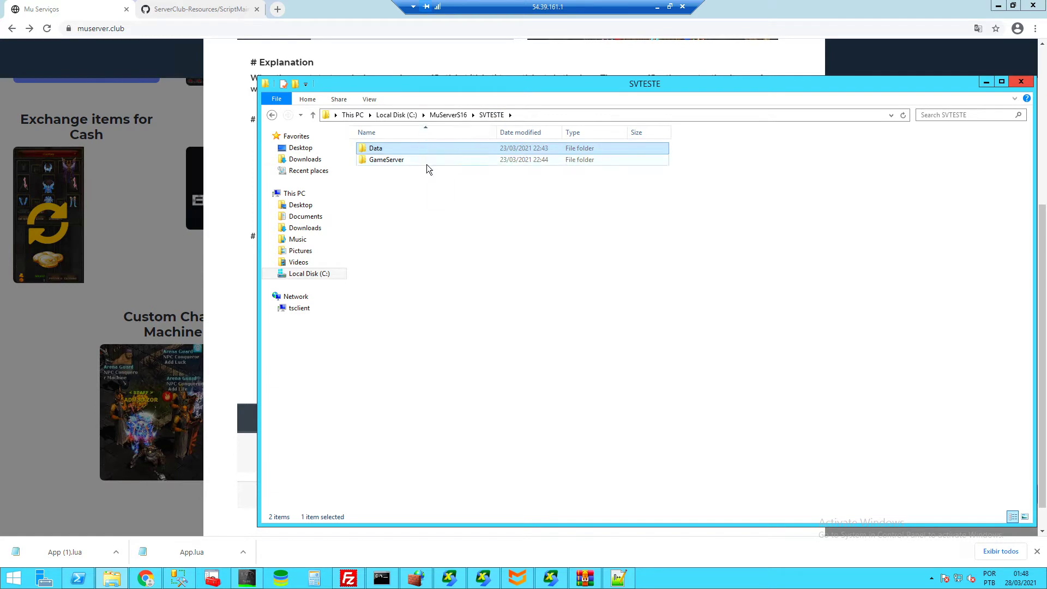
double_click(383, 149)
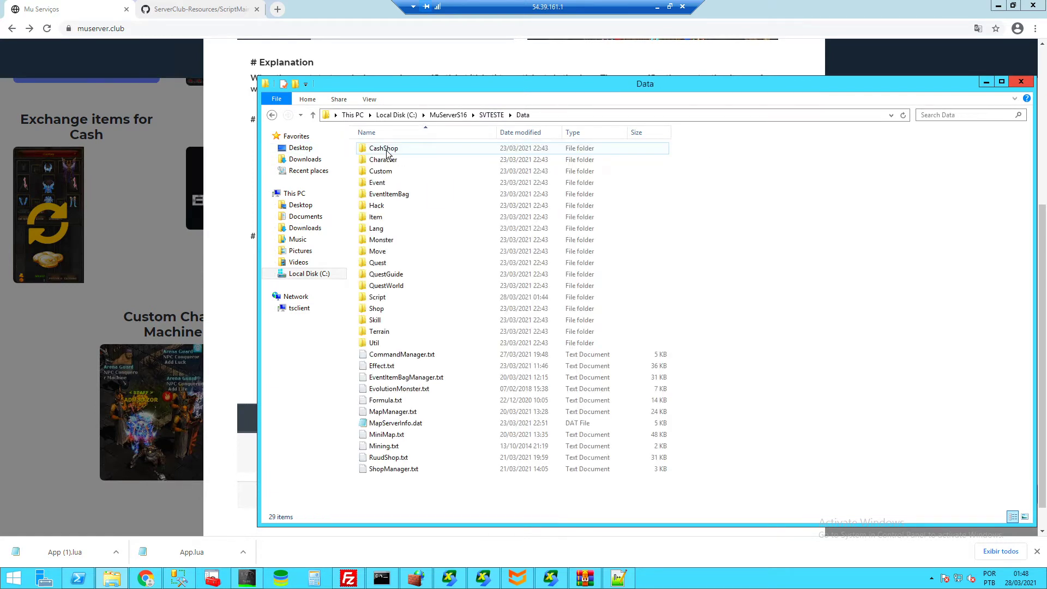
double_click(391, 300)
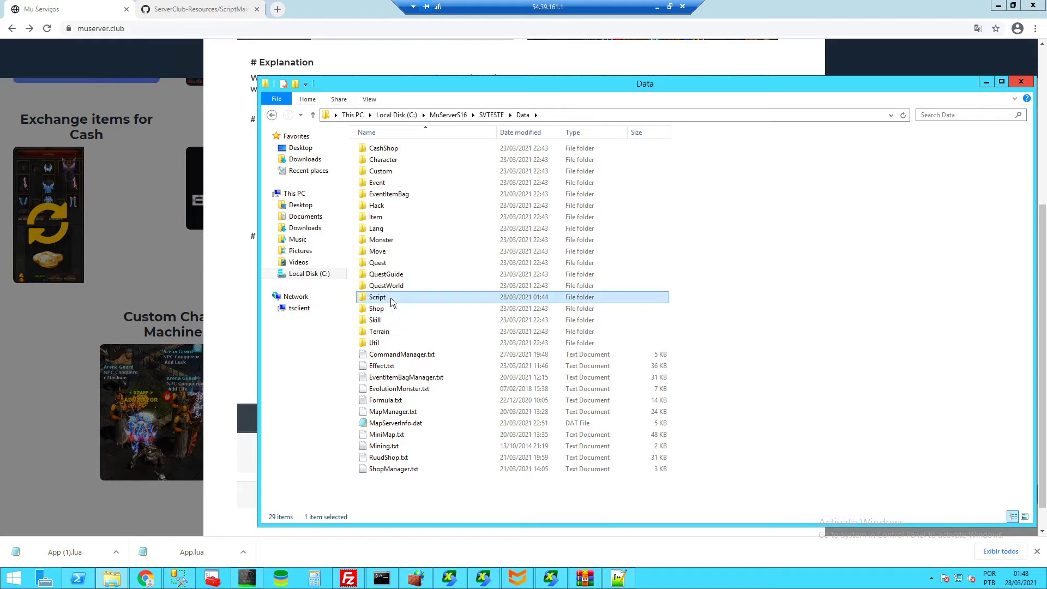
double_click(387, 160)
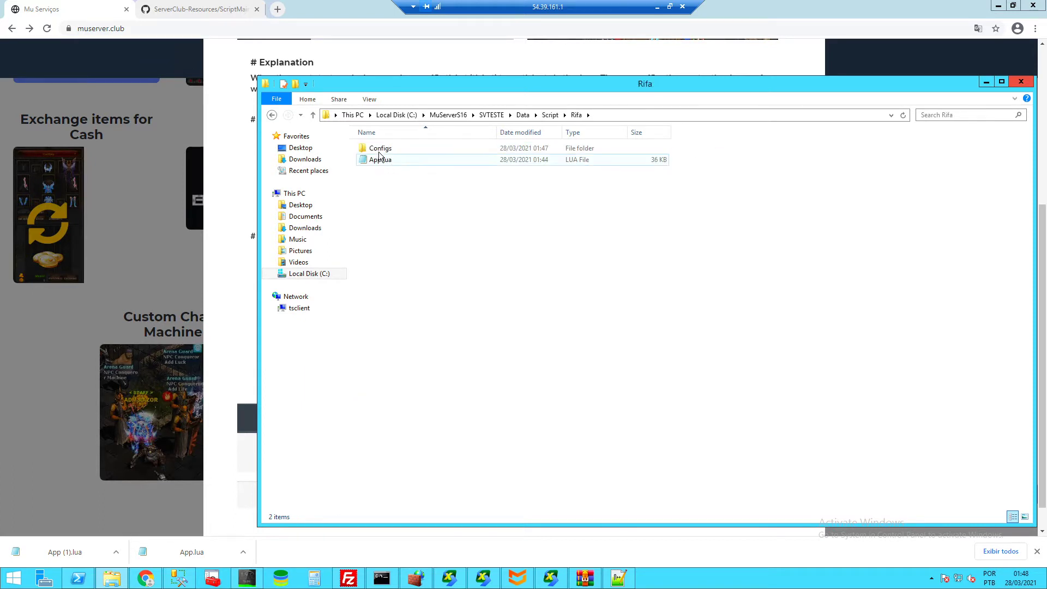
double_click(382, 148)
right_click(388, 149)
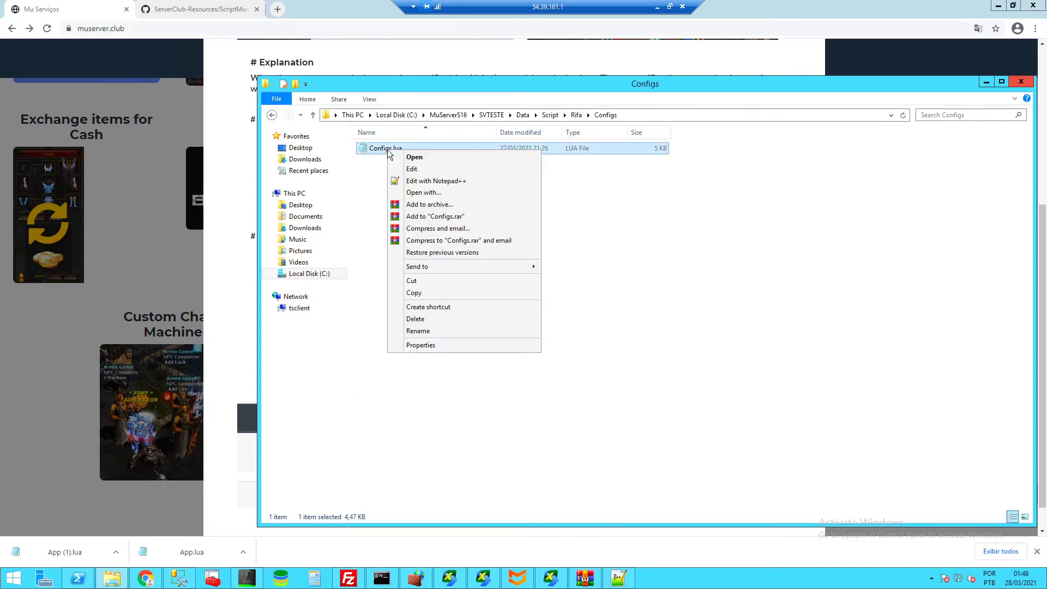
- Open Configs.lua in Notepad++ and switch Rifa.Switch from true to false and back to true
click(422, 179)
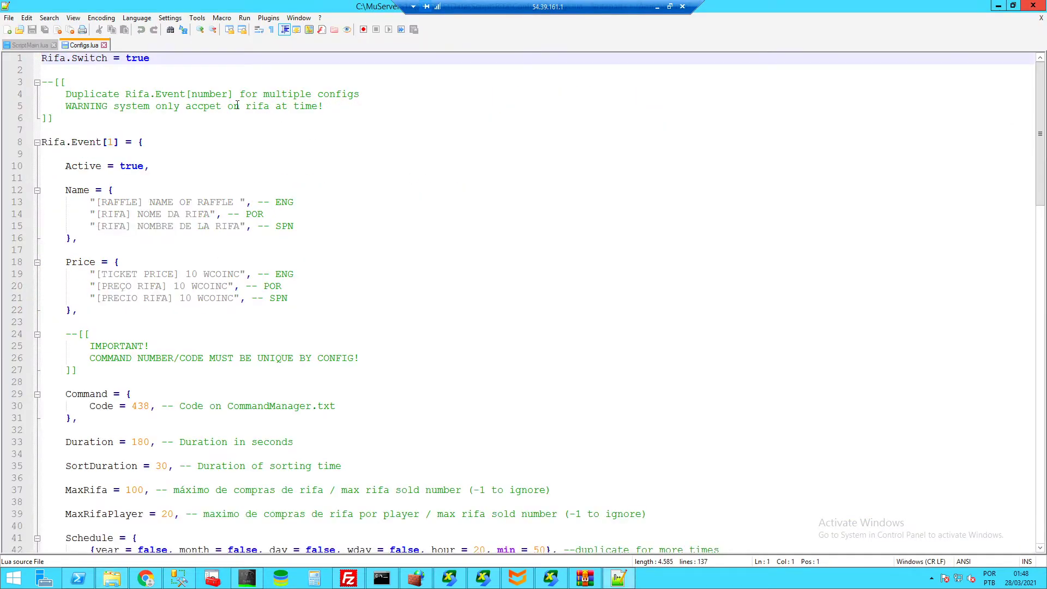
drag(158, 63, 42, 60)
click(182, 60)
double_click(146, 58)
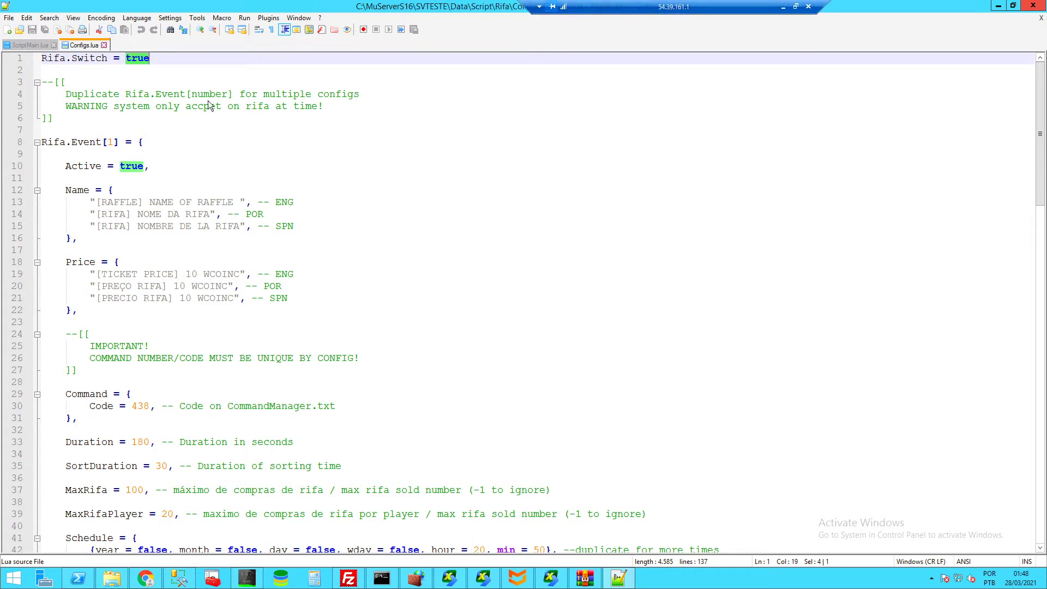
double_click(142, 60)
text(false)
double_click(142, 57)
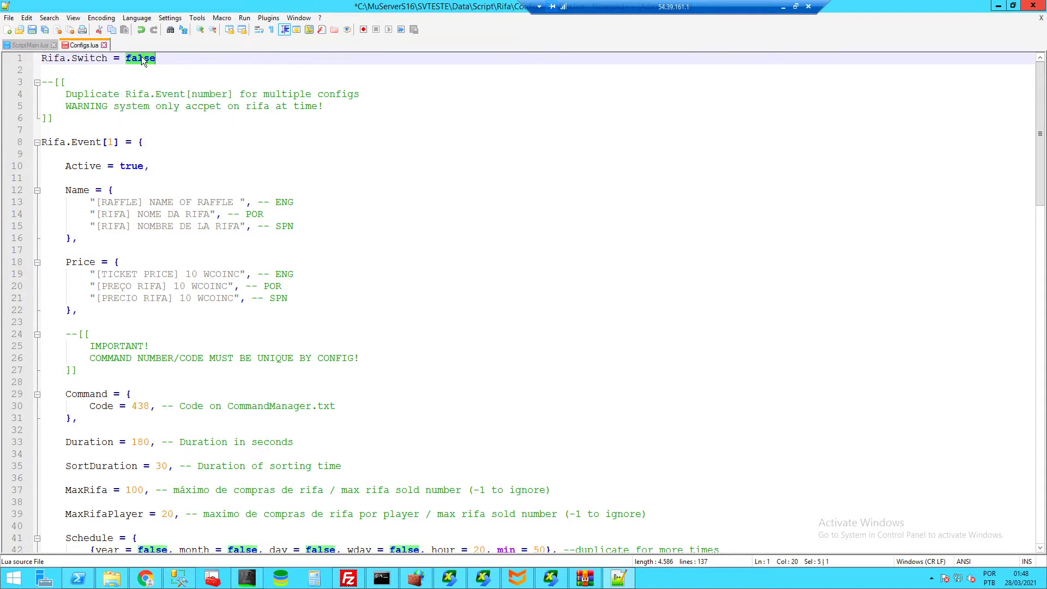
text(true)
click(571, 107)
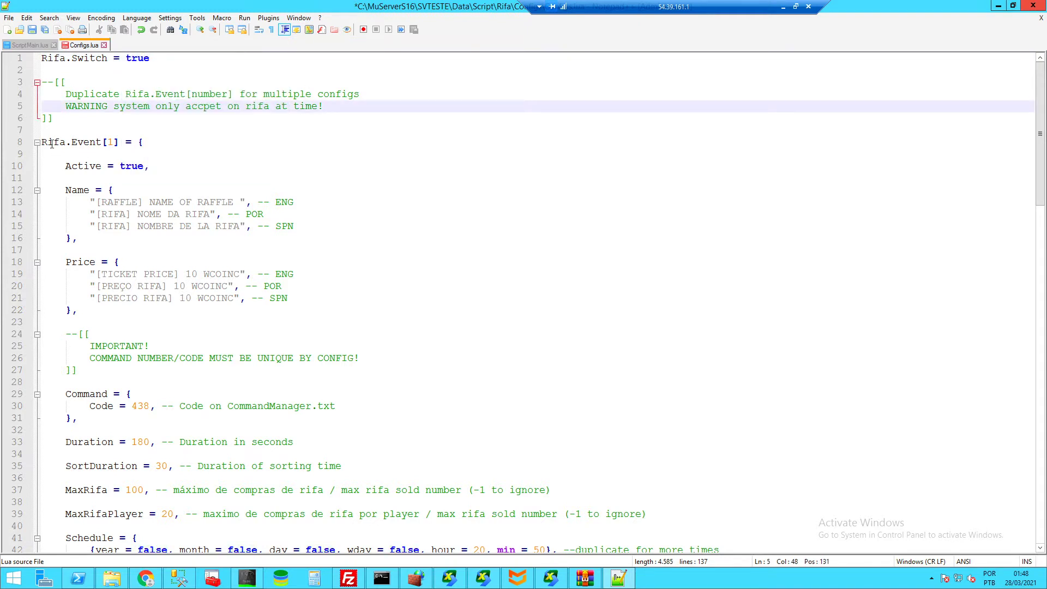
- Highlight the Name block on lines 12–15 and the English raffle name to explain them
click(161, 150)
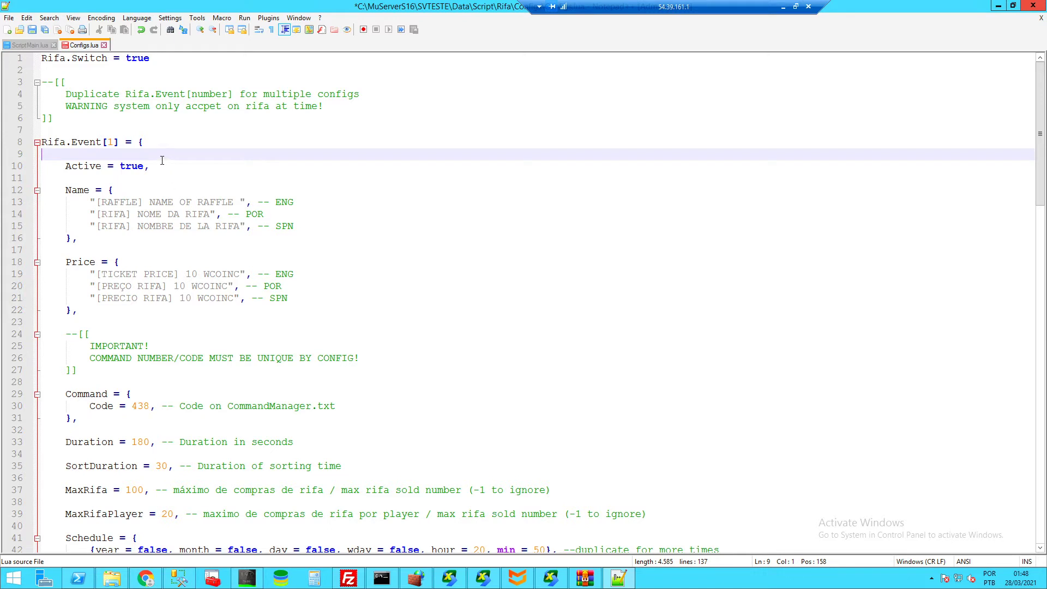
drag(67, 193, 97, 231)
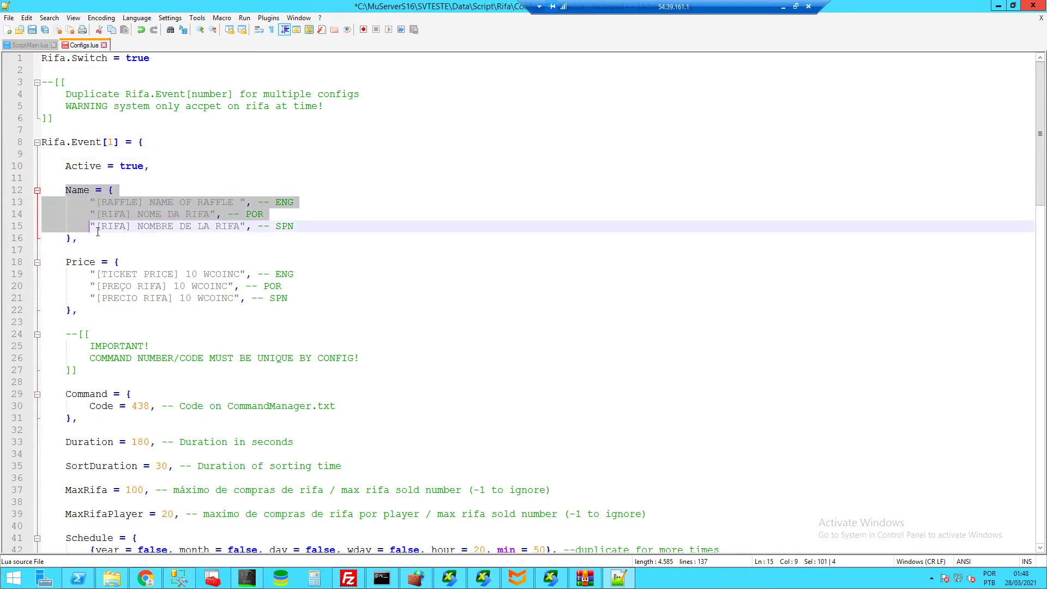
click(99, 235)
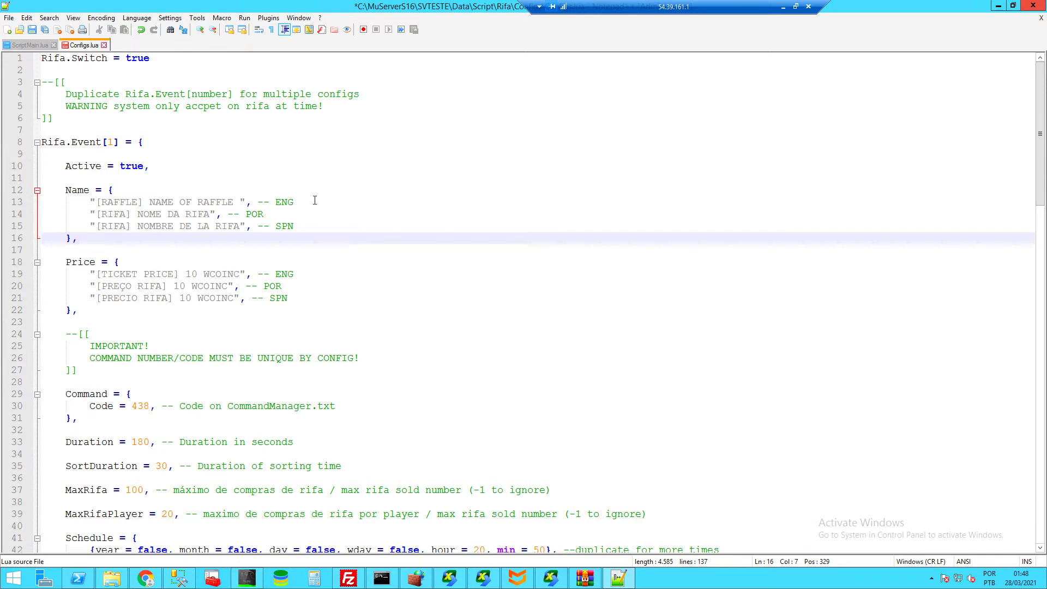
drag(314, 200, 203, 202)
key(Down)
key(Down)
key(Down)
scroll(156, 255, down, 2)
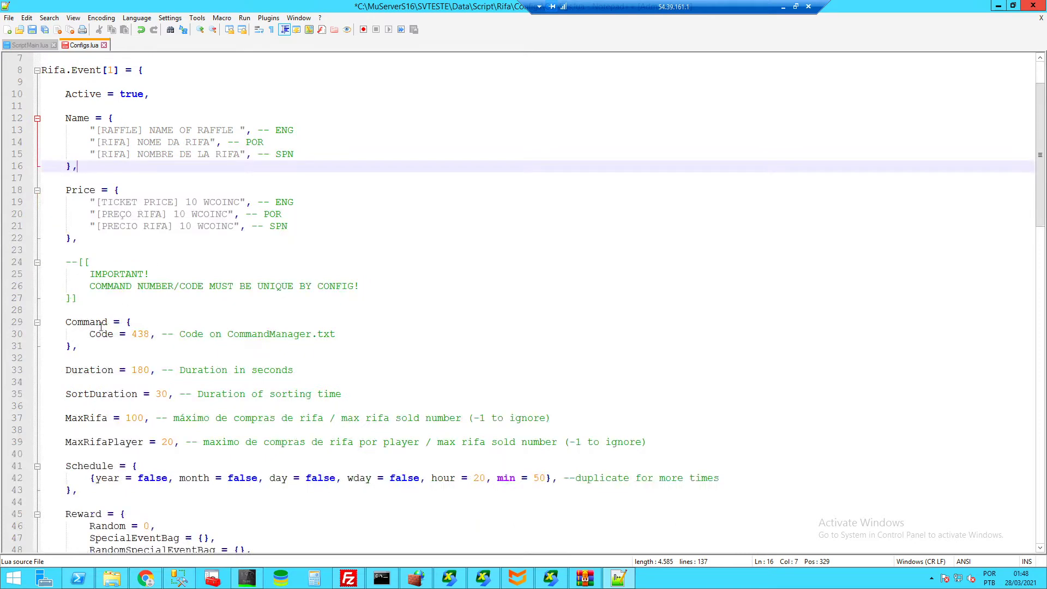
click(81, 325)
drag(95, 346, 66, 323)
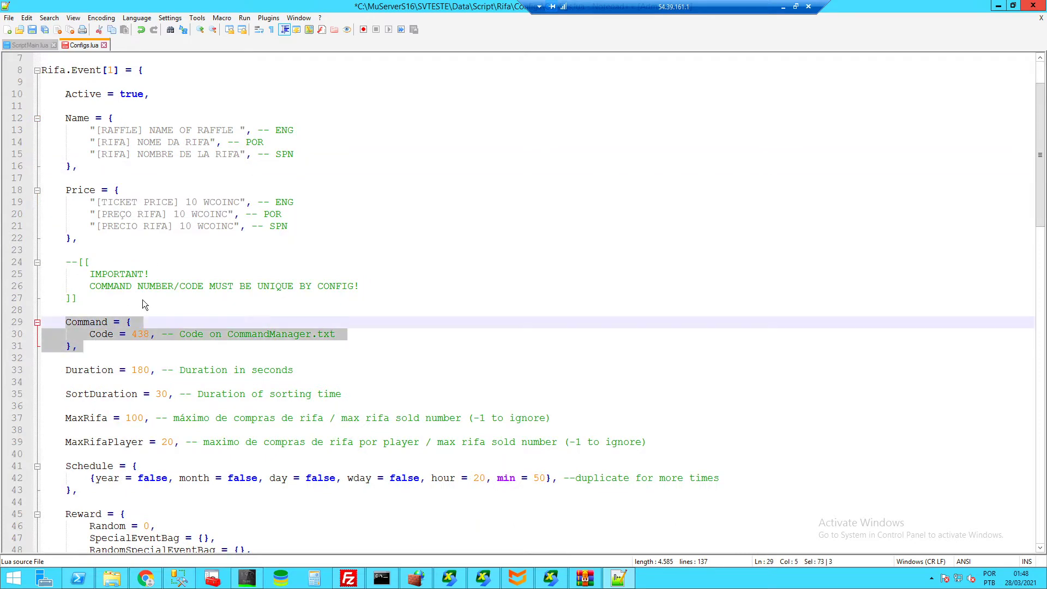
scroll(144, 305, down, 6)
click(85, 251)
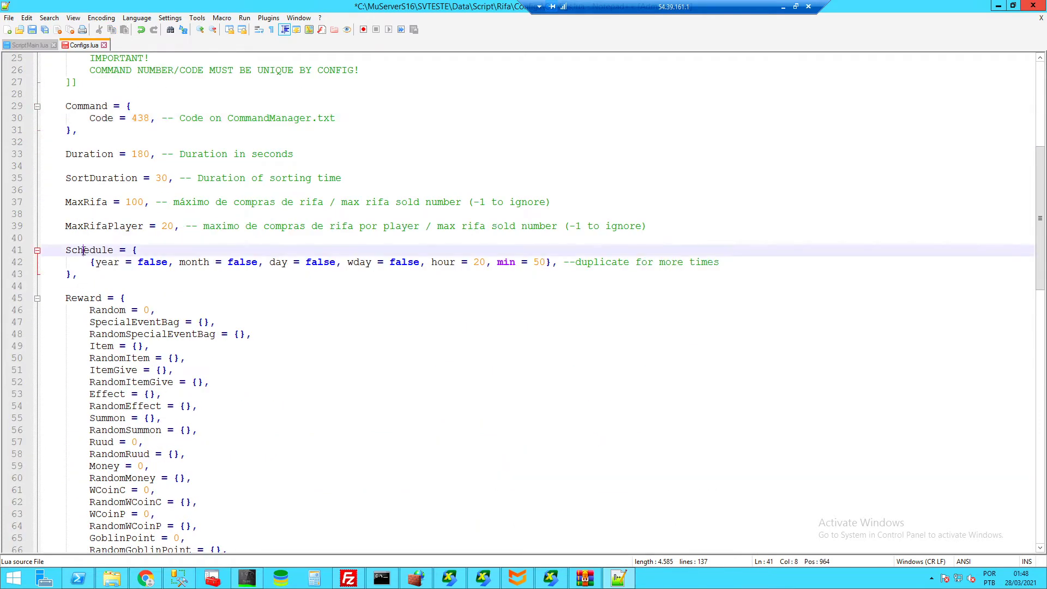
drag(66, 251, 97, 250)
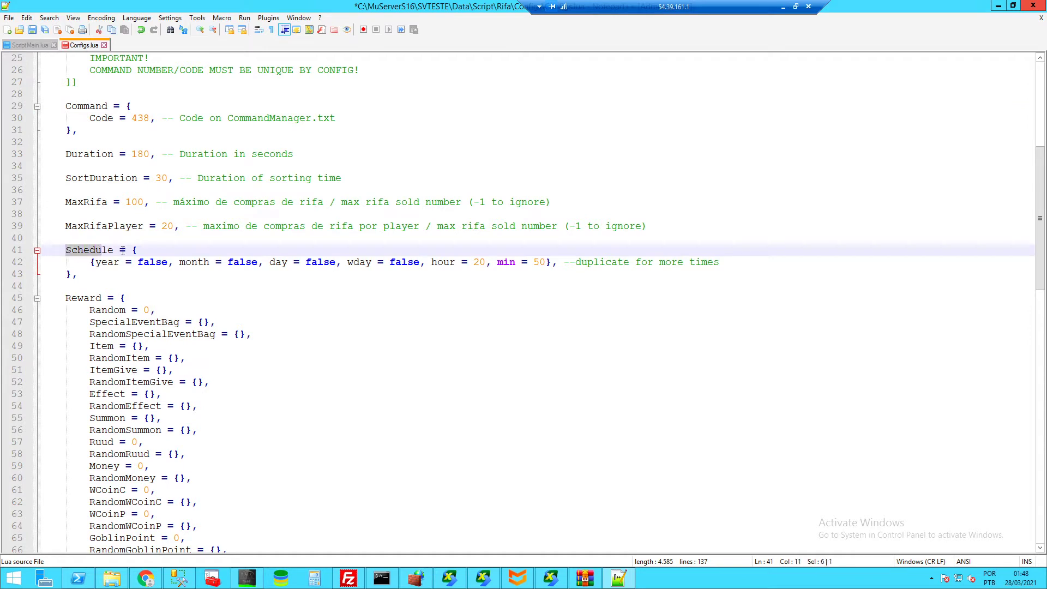
click(120, 251)
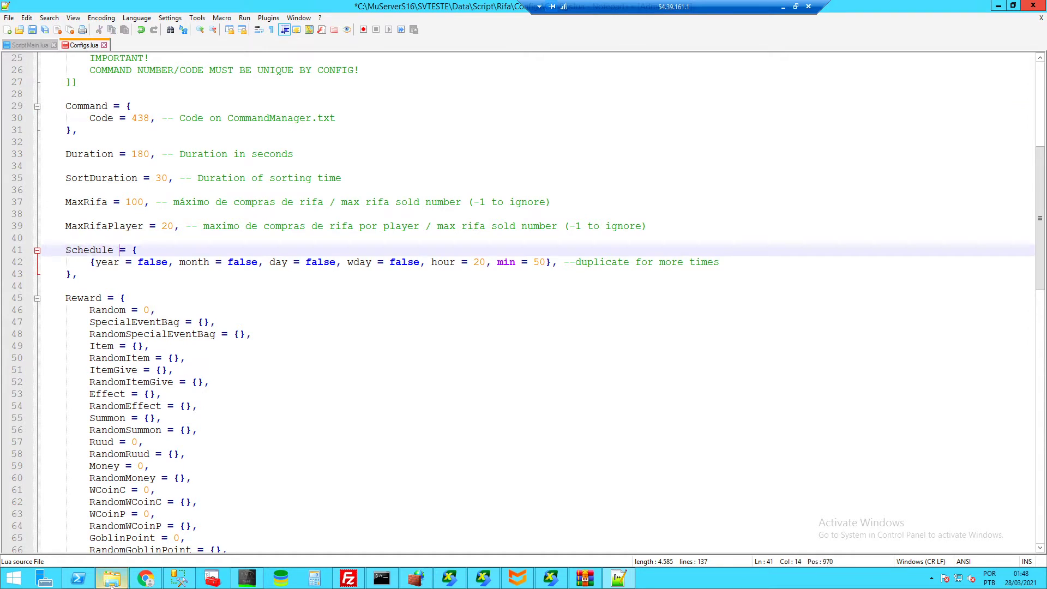
click(165, 260)
click(396, 262)
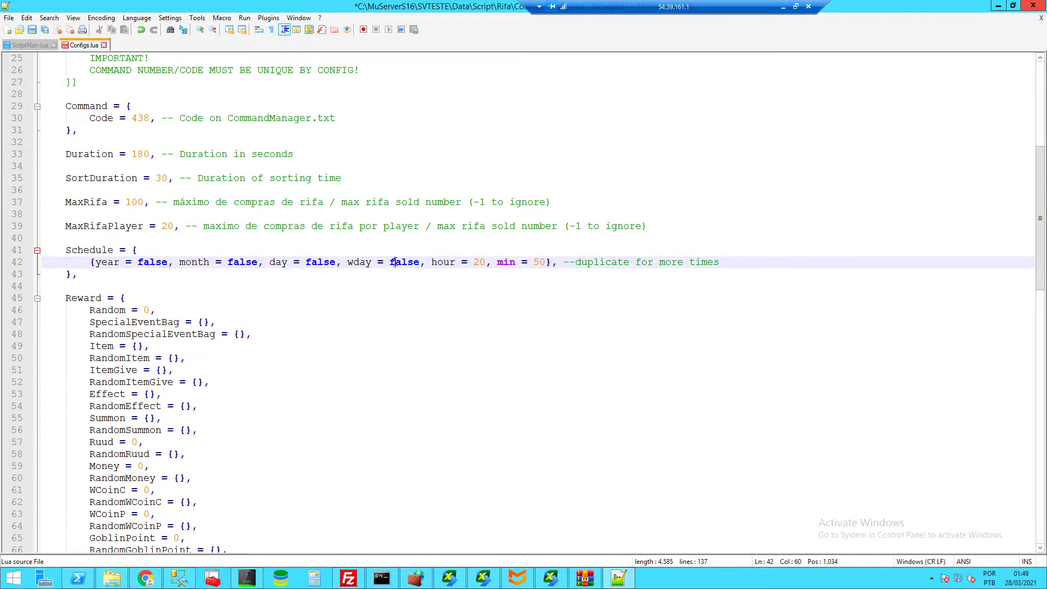
drag(485, 265, 430, 263)
click(475, 249)
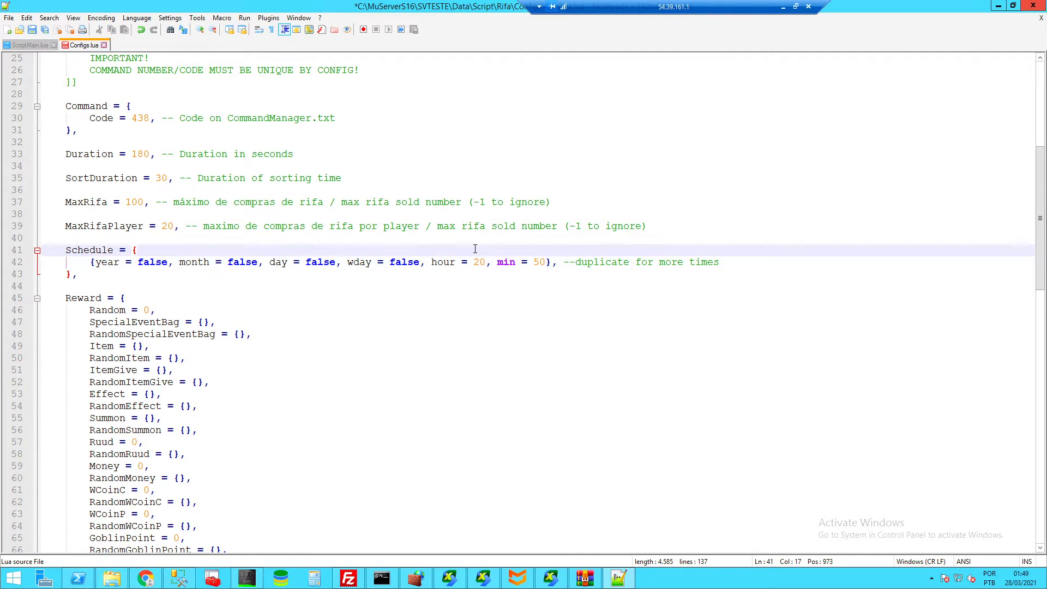
key(Return)
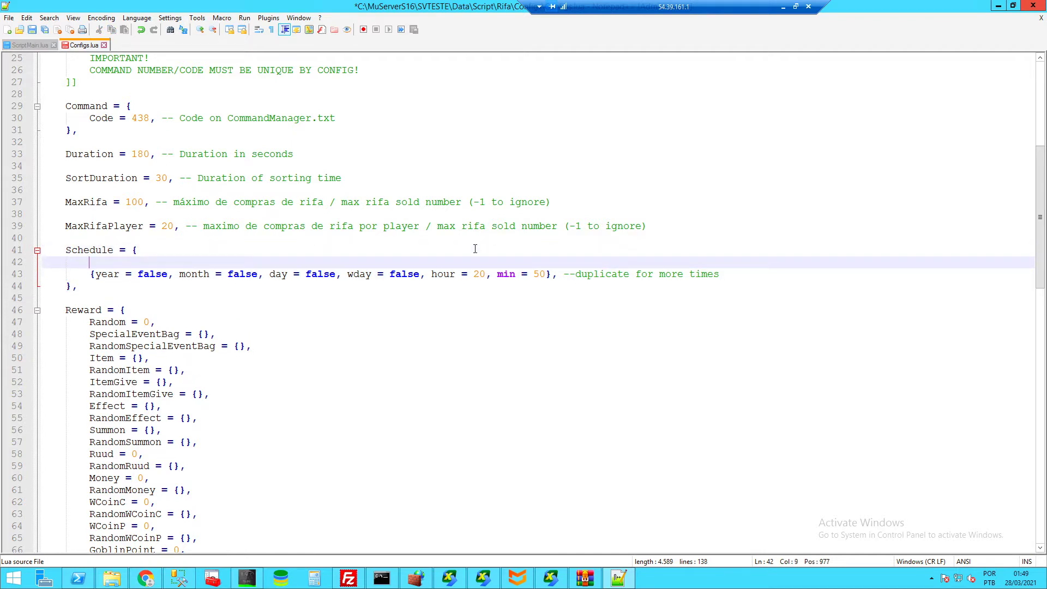
double_click(477, 274)
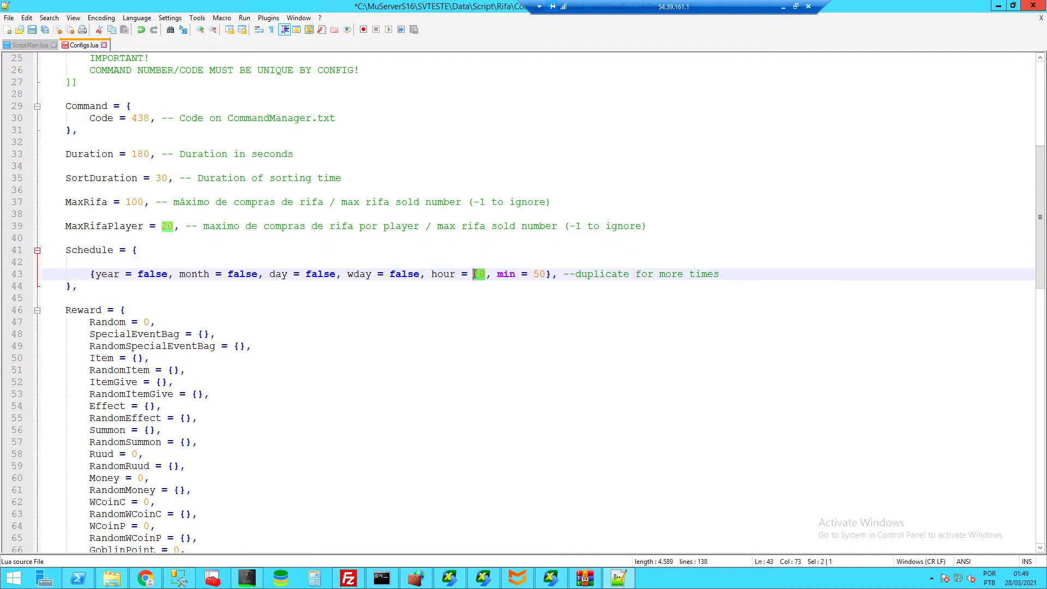
click(555, 273)
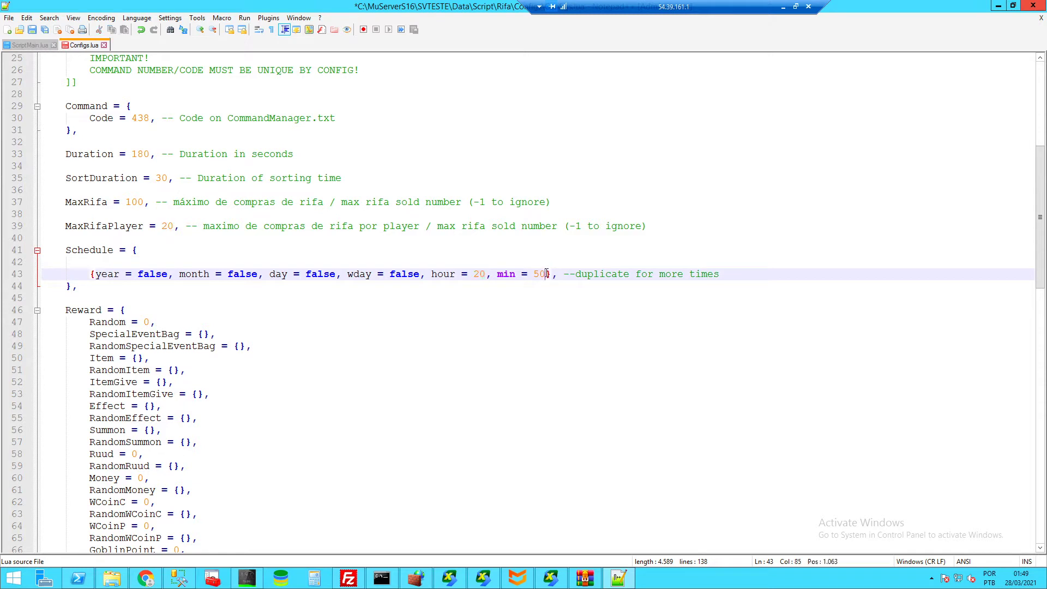
click(179, 254)
key(Delete)
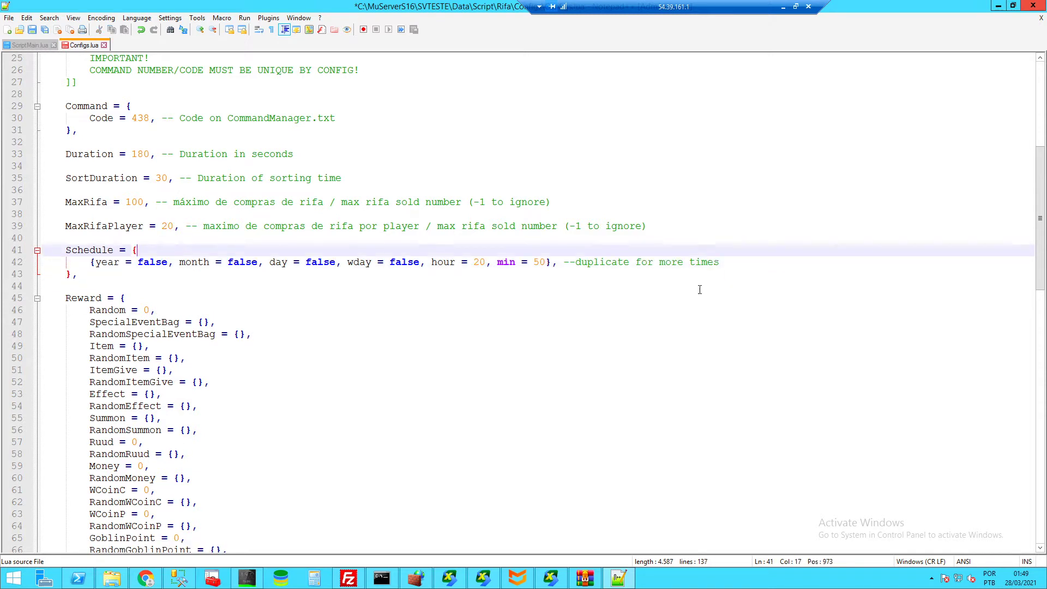
key(Down)
key(End)
key(shift+Home)
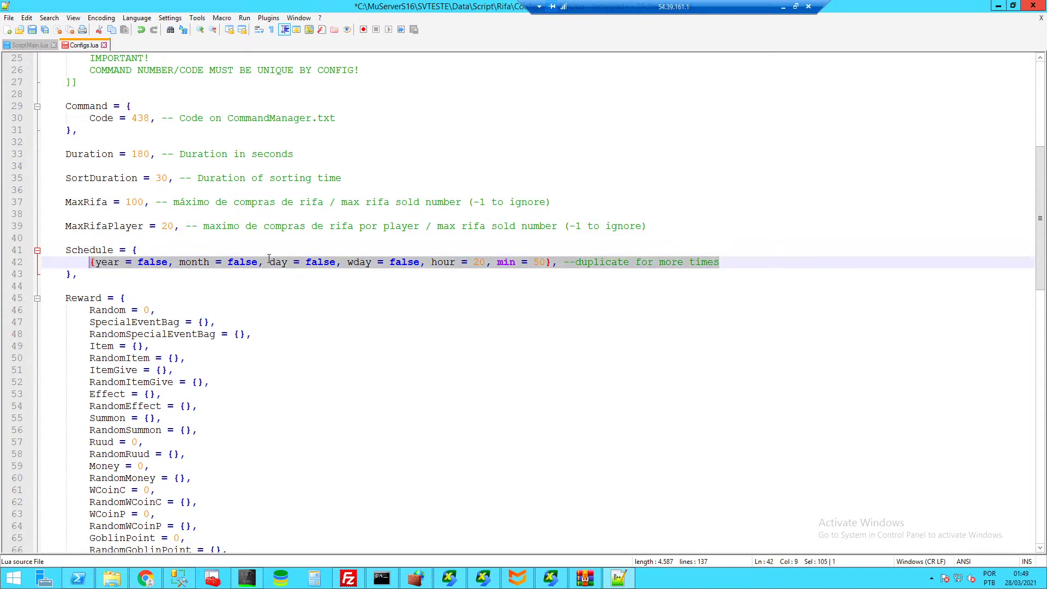
key(ctrl+c)
key(End)
key(Return)
key(ctrl+v)
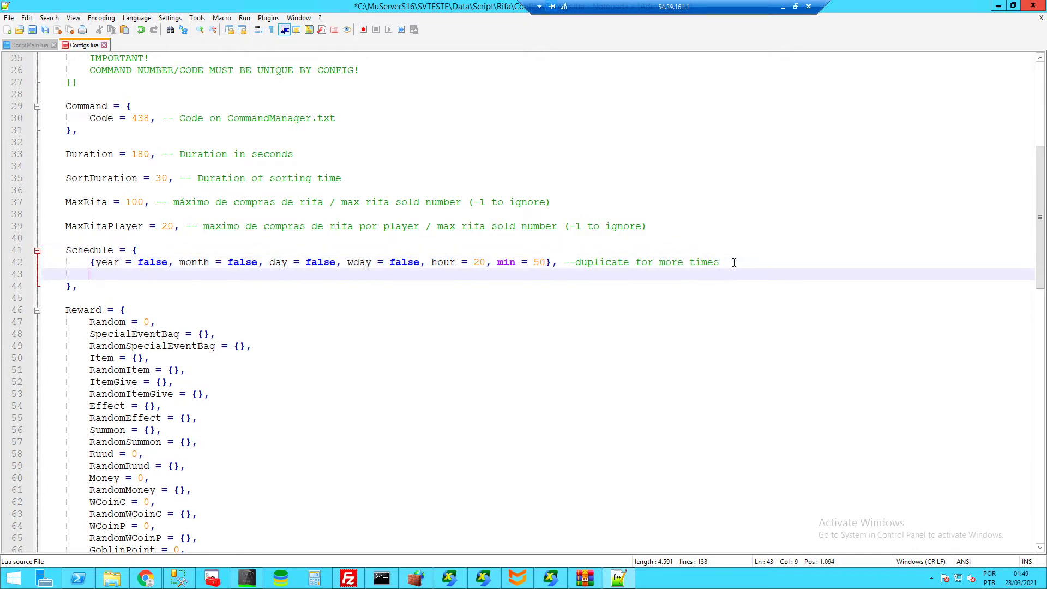
key(Return)
key(ctrl+v)
key(Return)
key(ctrl+v)
drag(738, 298, 730, 267)
key(Delete)
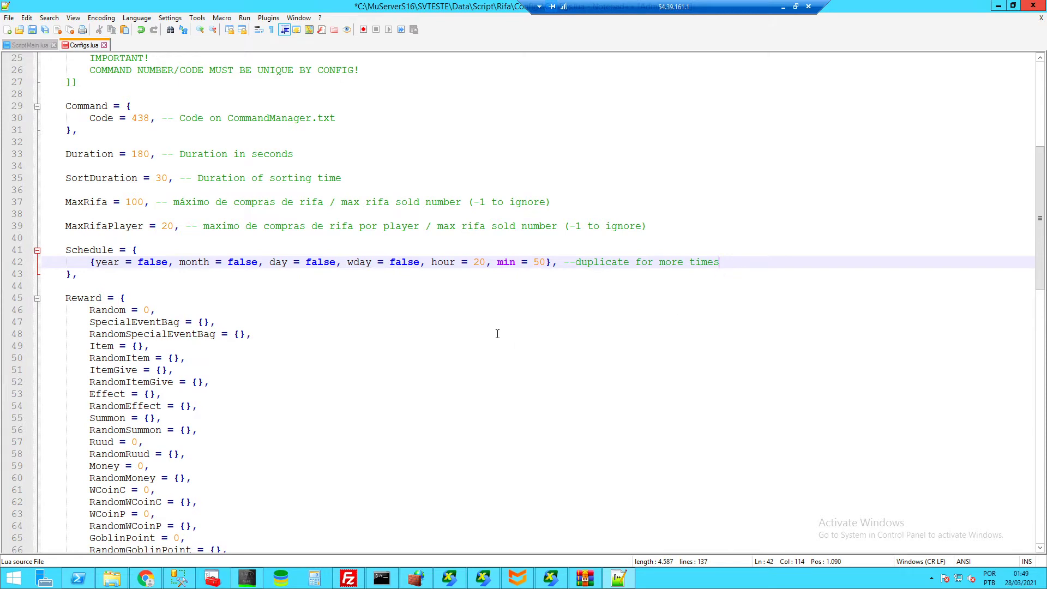
scroll(477, 348, up, 8)
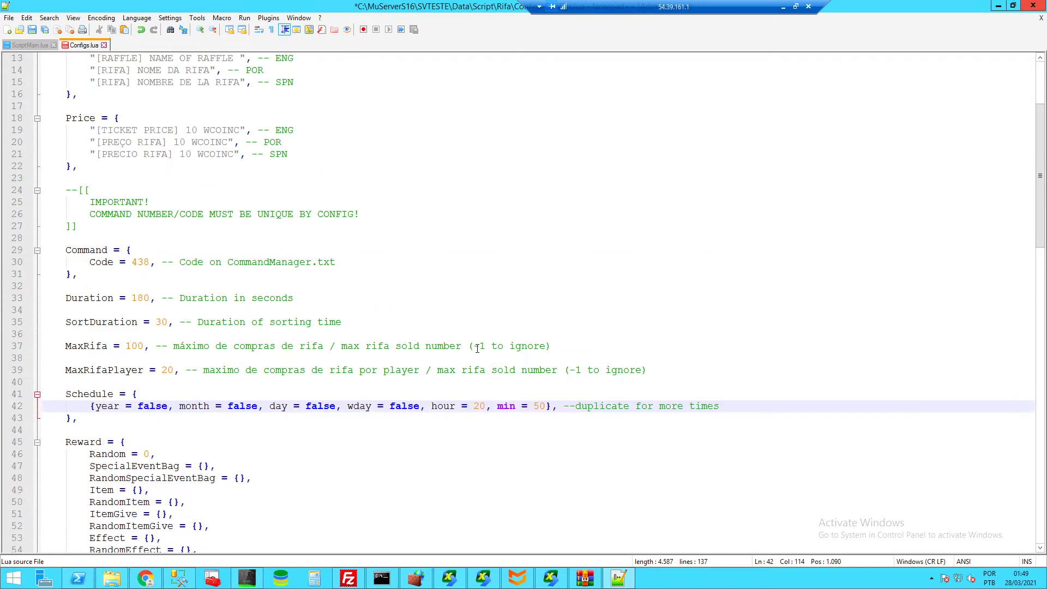
- Insert blank lines after the ]] comment block and two more below Rifa.Switch = true
click(109, 117)
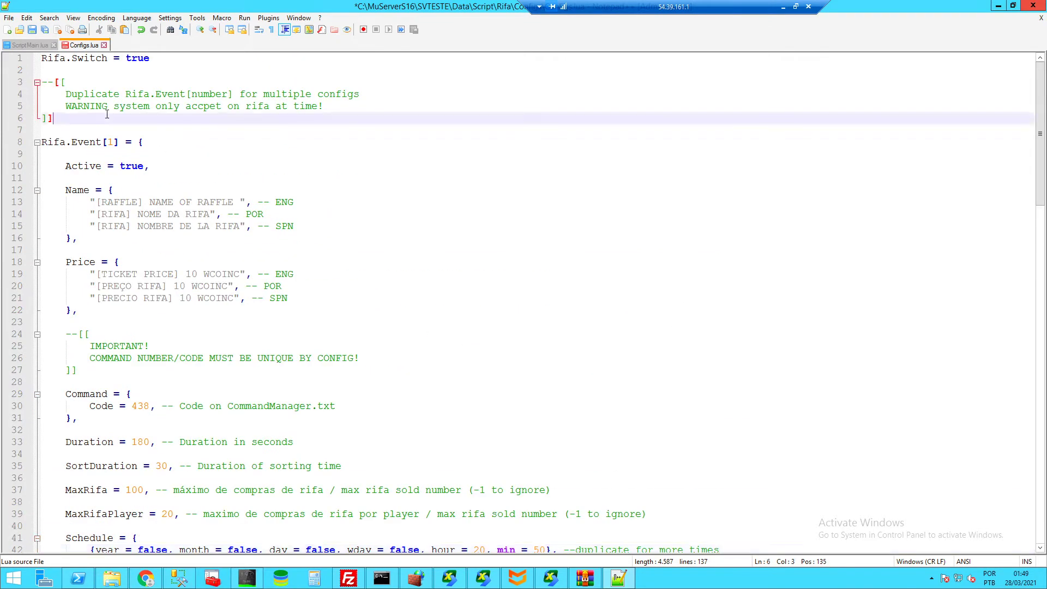
key(Return)
key(Return)
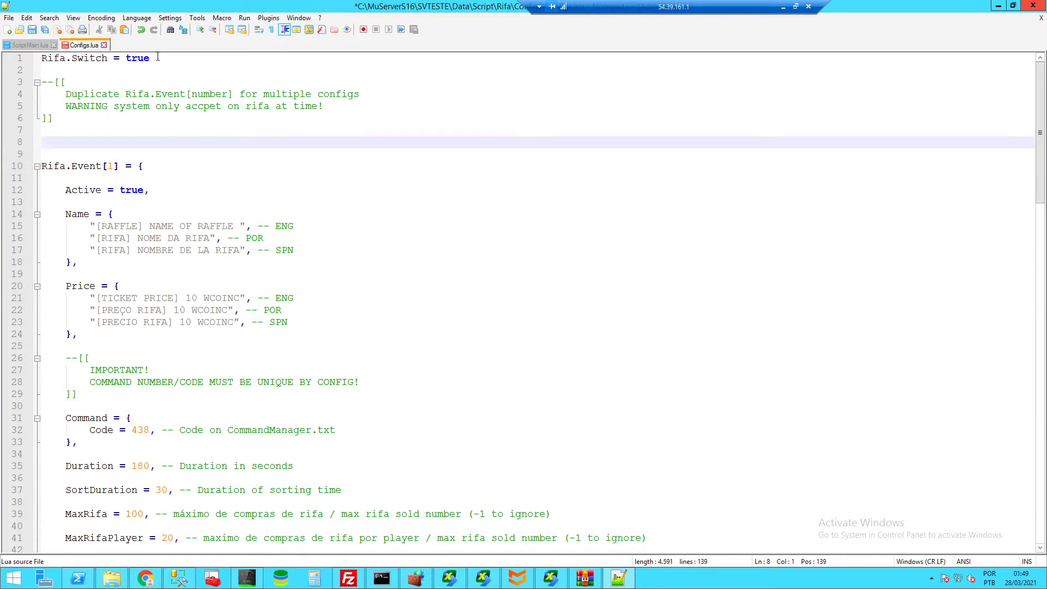
drag(157, 57, 42, 58)
key(Down)
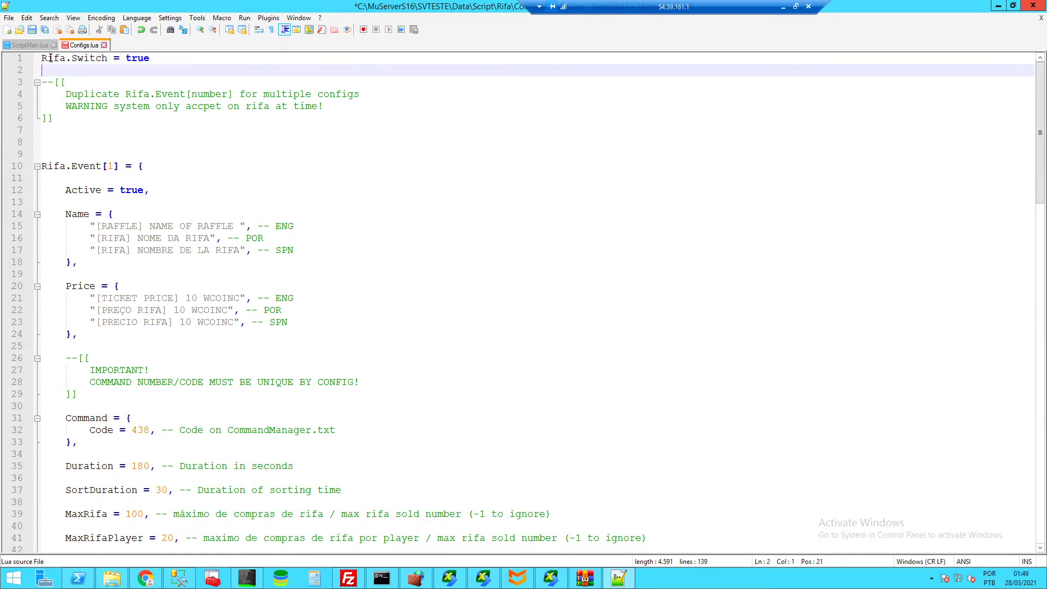
click(64, 58)
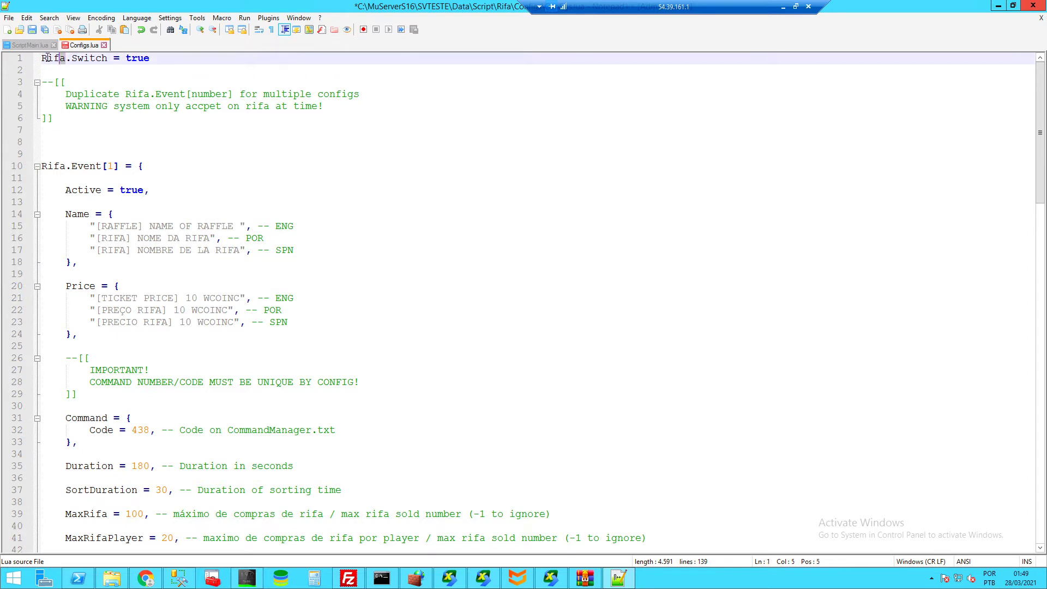
key(Right)
key(Right)
key(Right)
key(Right)
key(Right)
key(Right)
drag(106, 59, 77, 59)
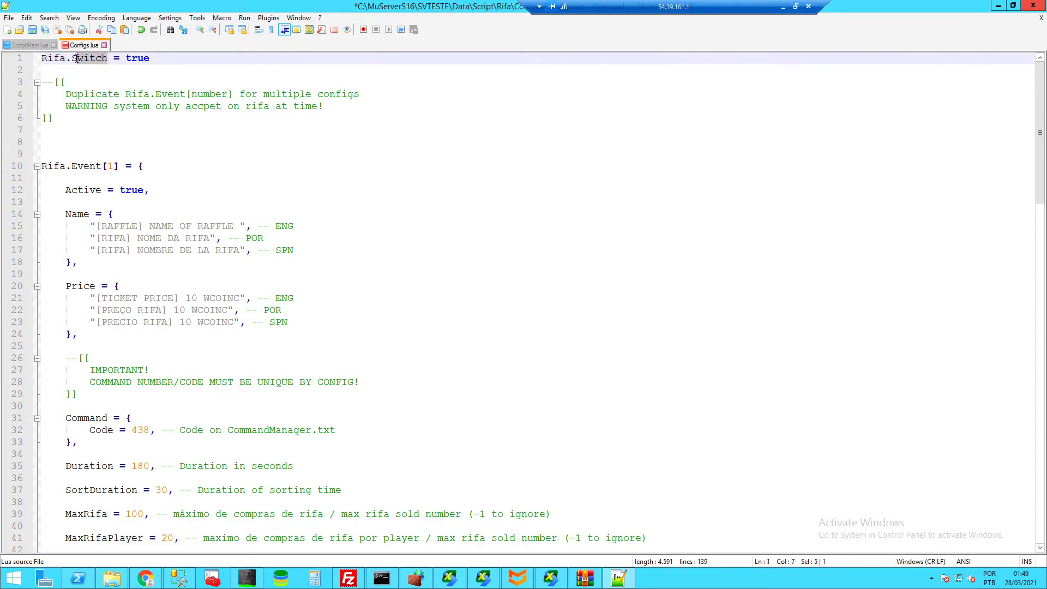
click(152, 57)
double_click(131, 58)
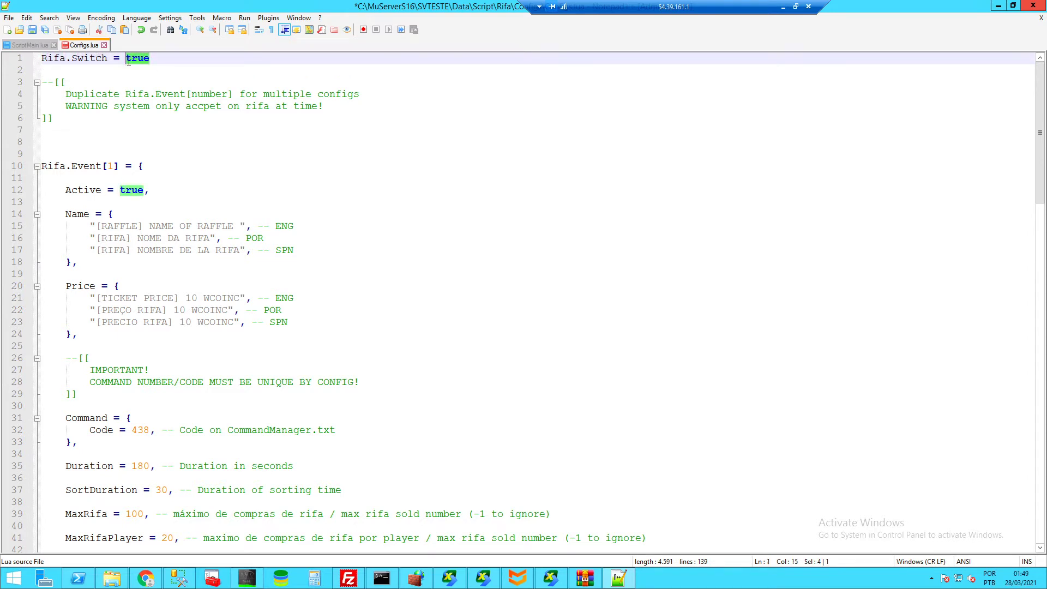
click(161, 57)
key(Return)
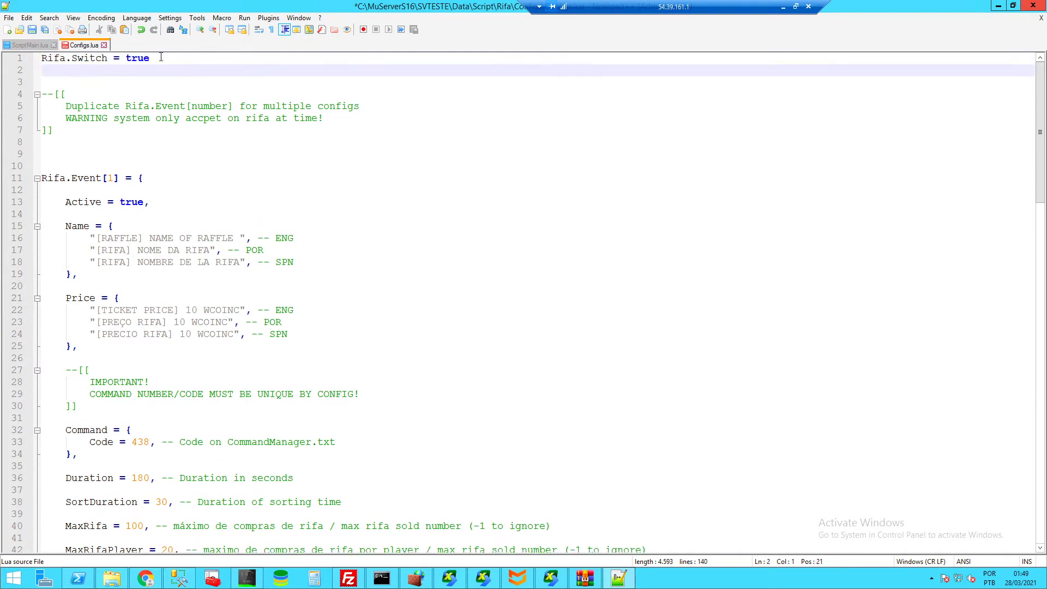
key(Return)
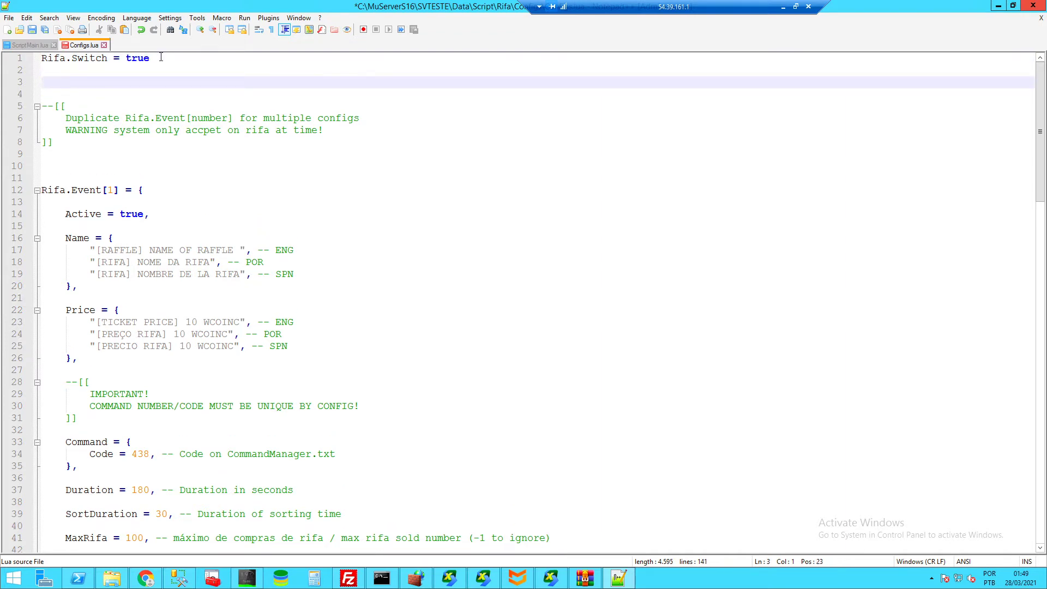
- On line 3, write example = 10, then turn it into example = { } with an indented blank line inside
text(example = 10)
drag(107, 81, 45, 82)
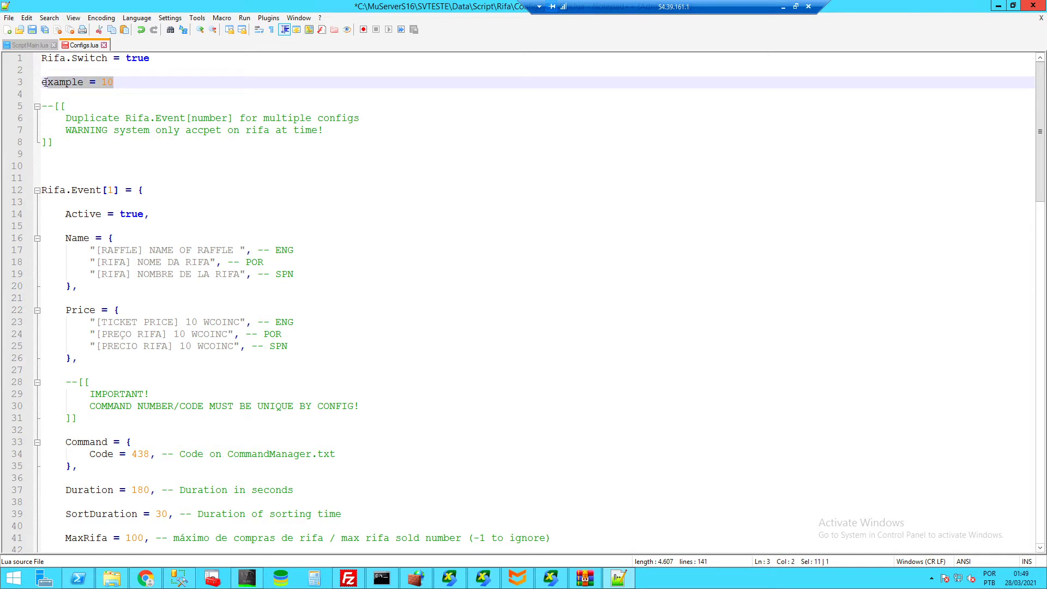
click(129, 82)
key(BackSpace)
key(BackSpace)
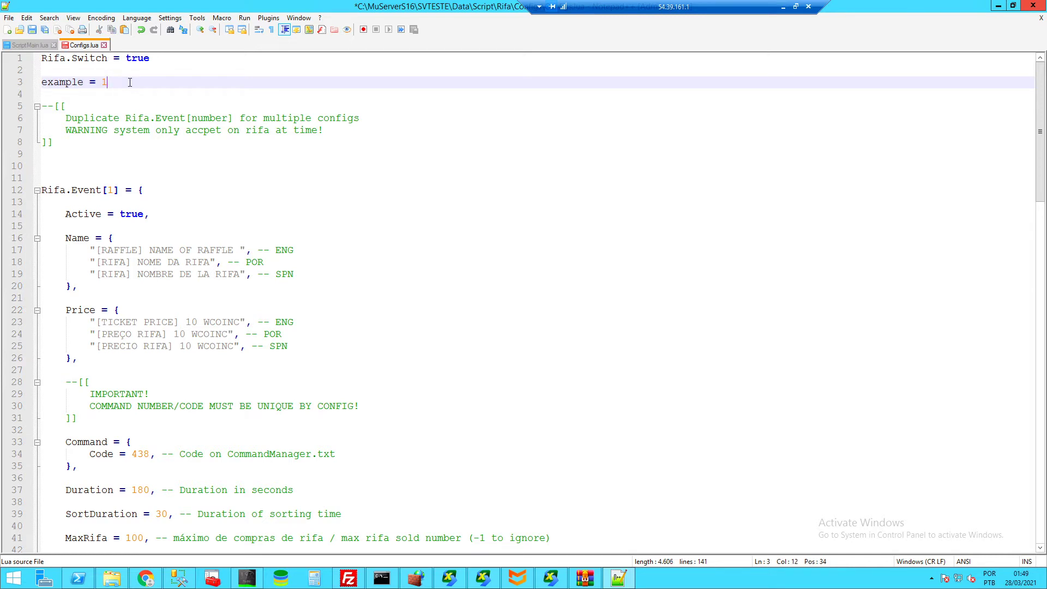
text({)
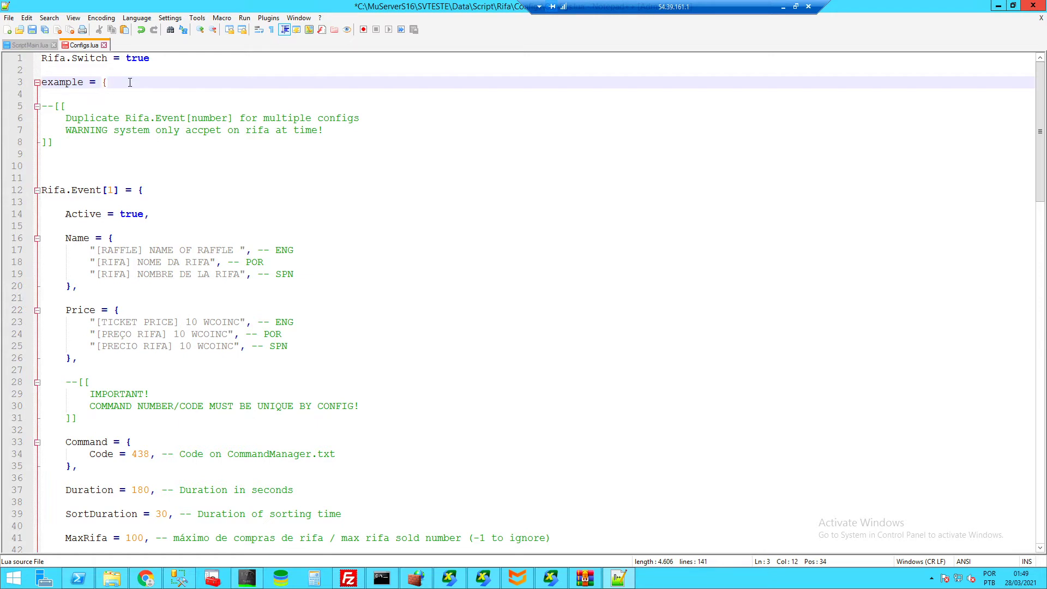
key(Return)
key(Return)
text(})
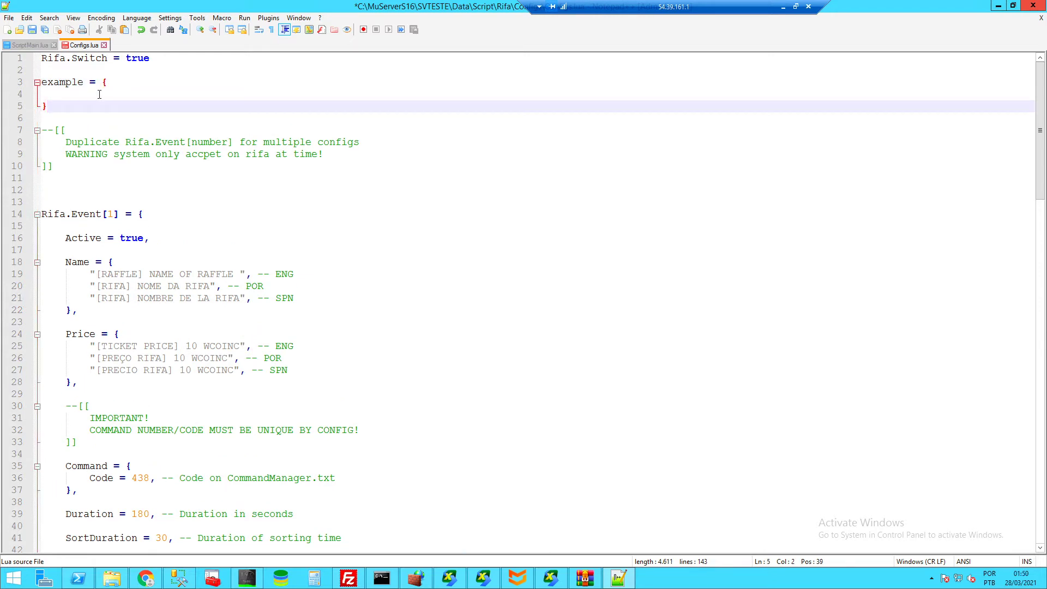
click(99, 95)
key(Tab)
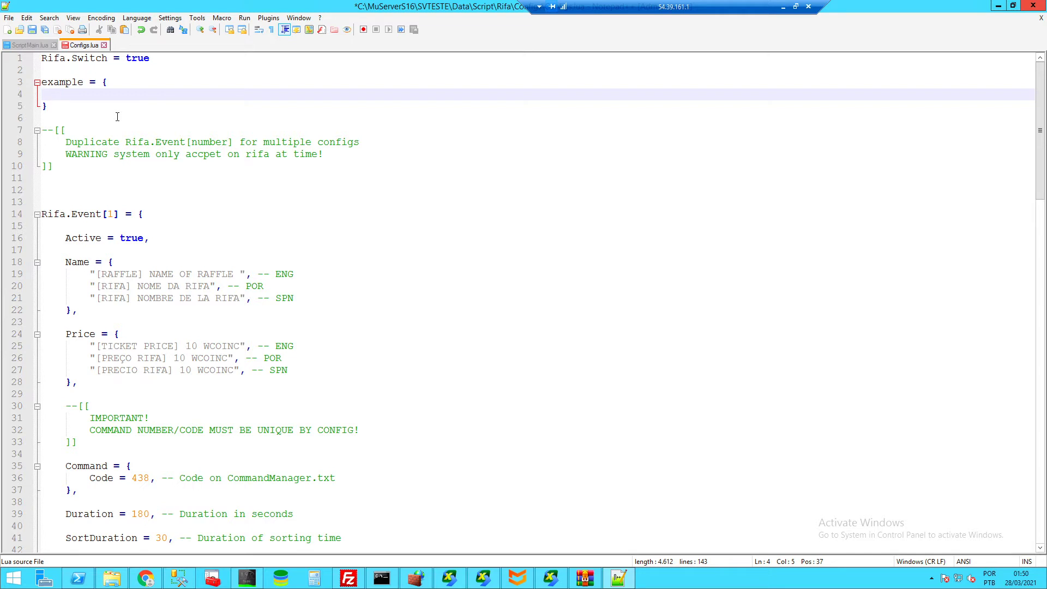
- Add a comma after the Active = true line
click(167, 63)
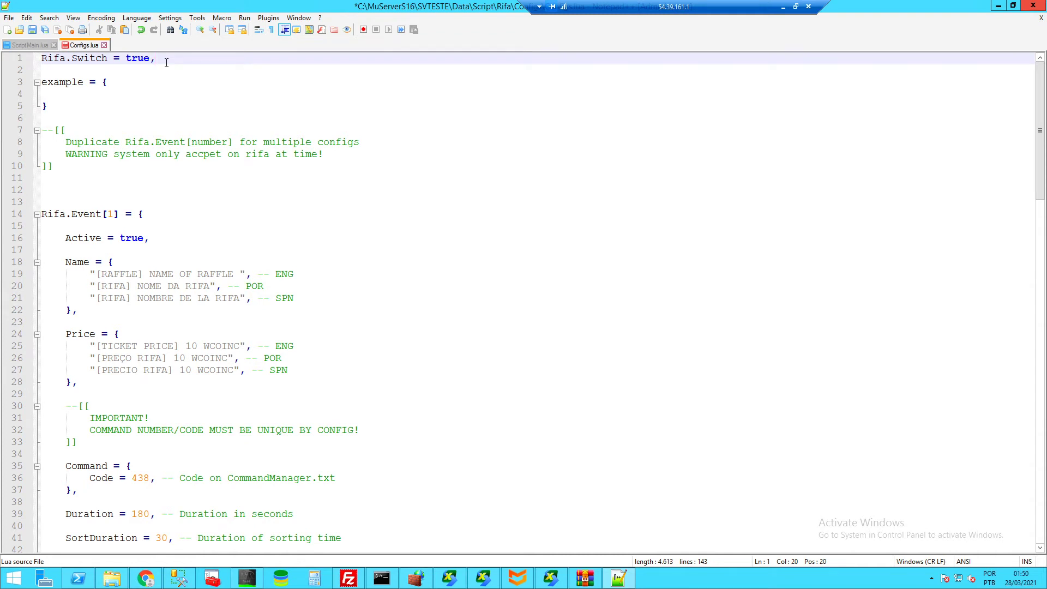
click(161, 237)
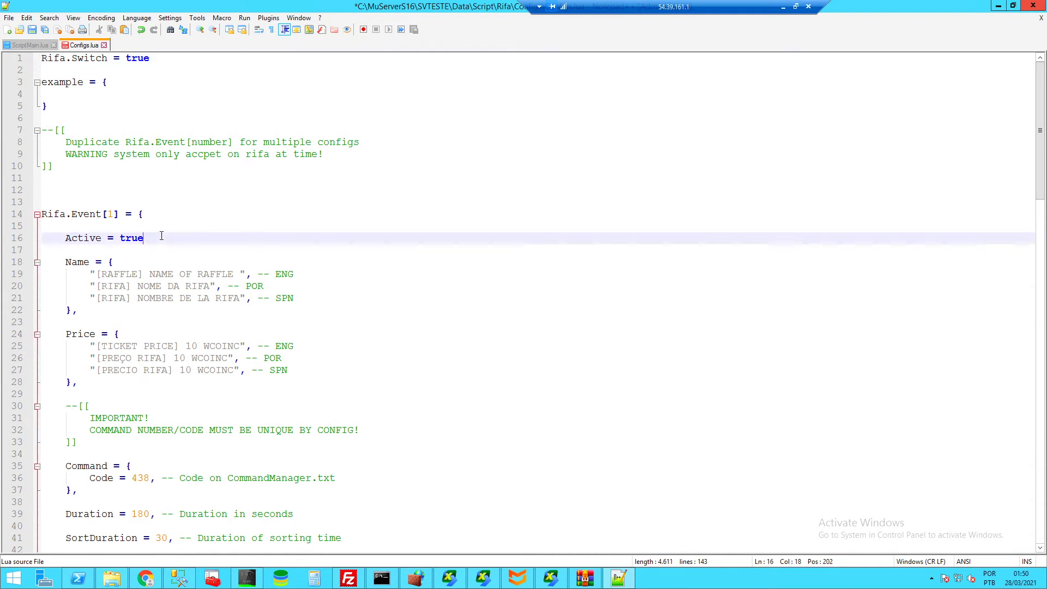
text(,)
- Fill the example table with entries a = 10, b = 20 and c = 25
click(116, 99)
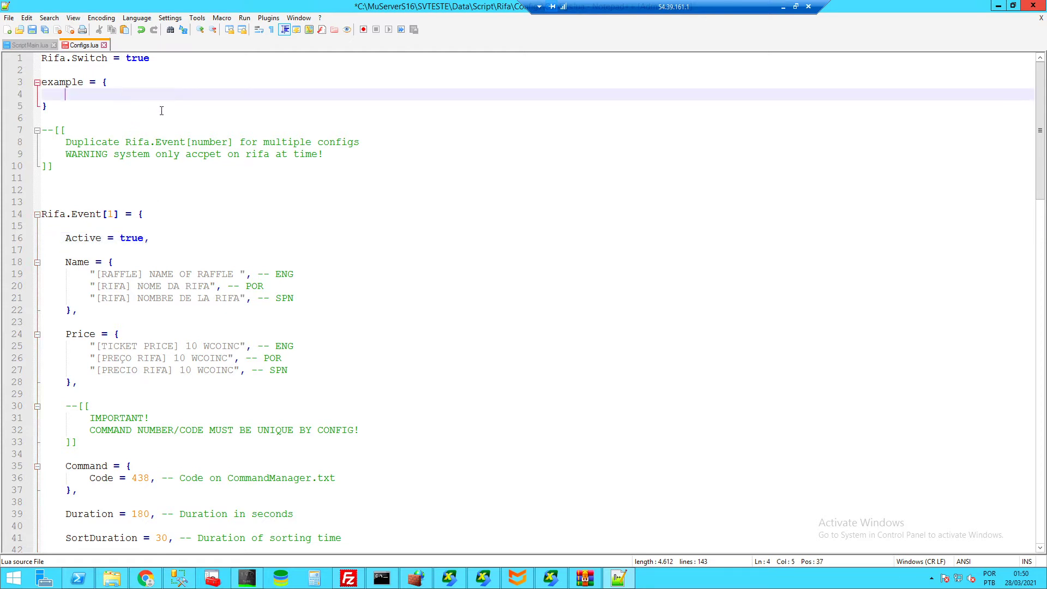
text(a = 10,)
key(Return)
text(b = 20,)
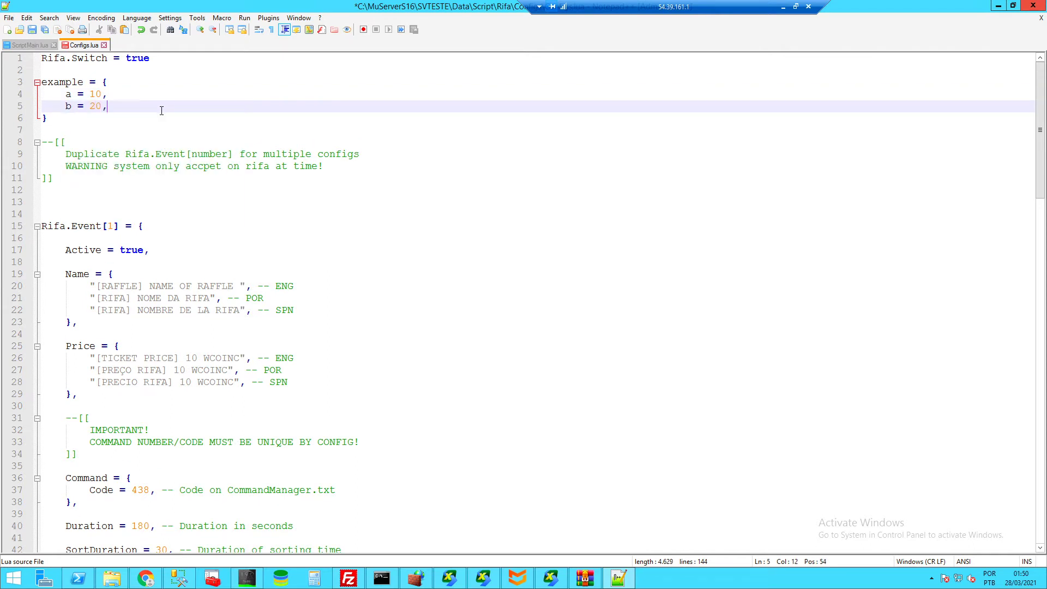
key(Return)
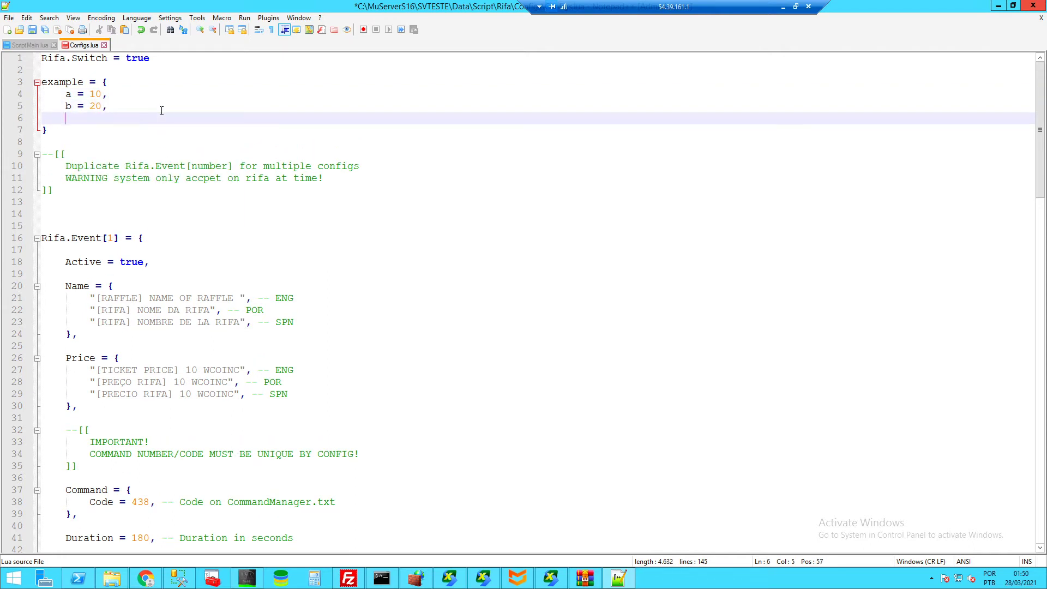
text(c = 25)
drag(111, 123, 72, 120)
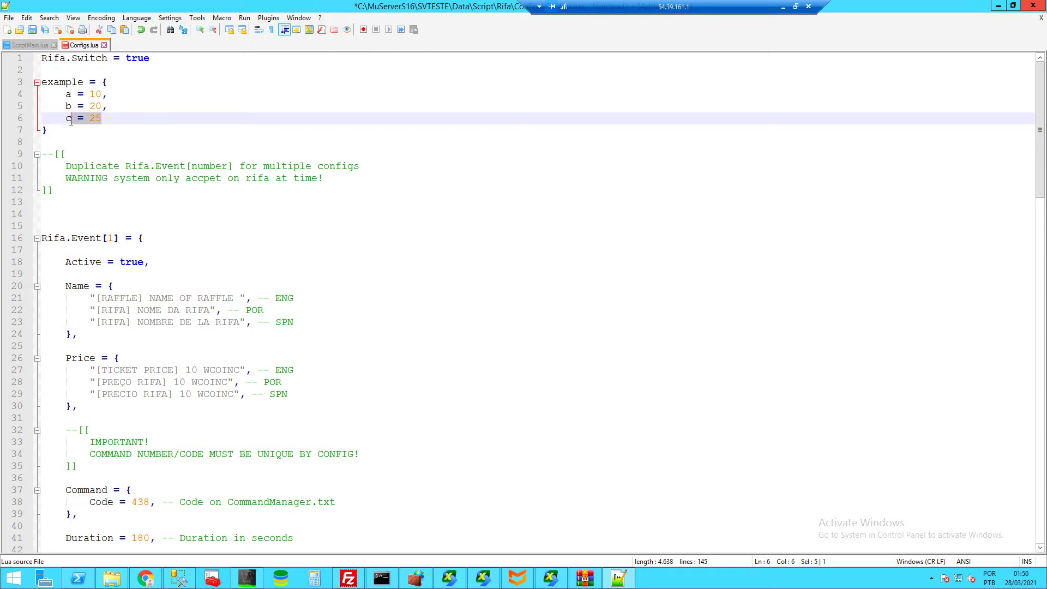
click(199, 122)
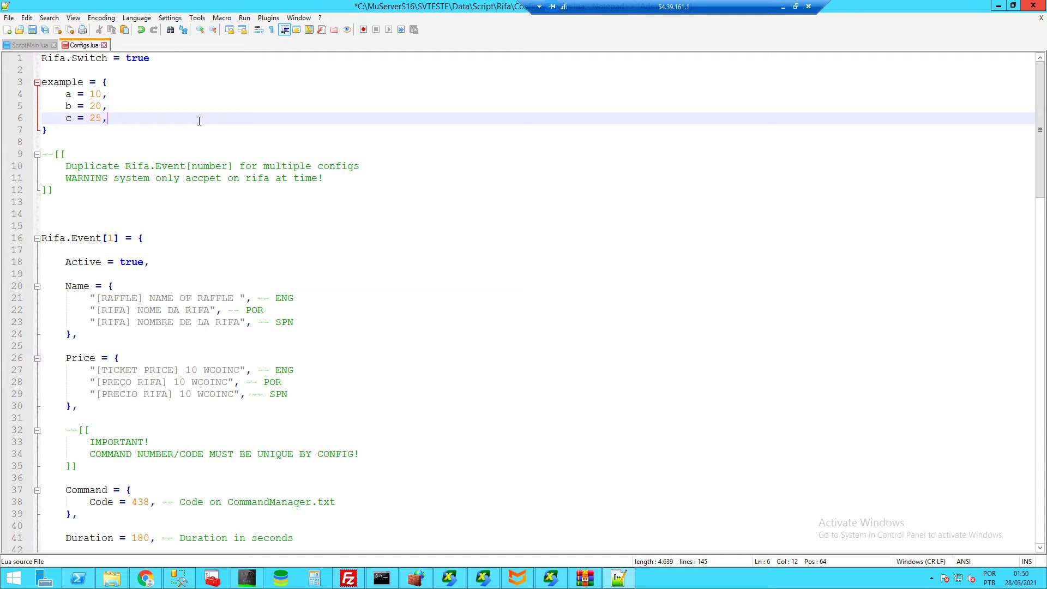
- Remove the commas after a and b, then delete the example table block on lines 3–7
click(116, 92)
key(BackSpace)
click(128, 107)
key(BackSpace)
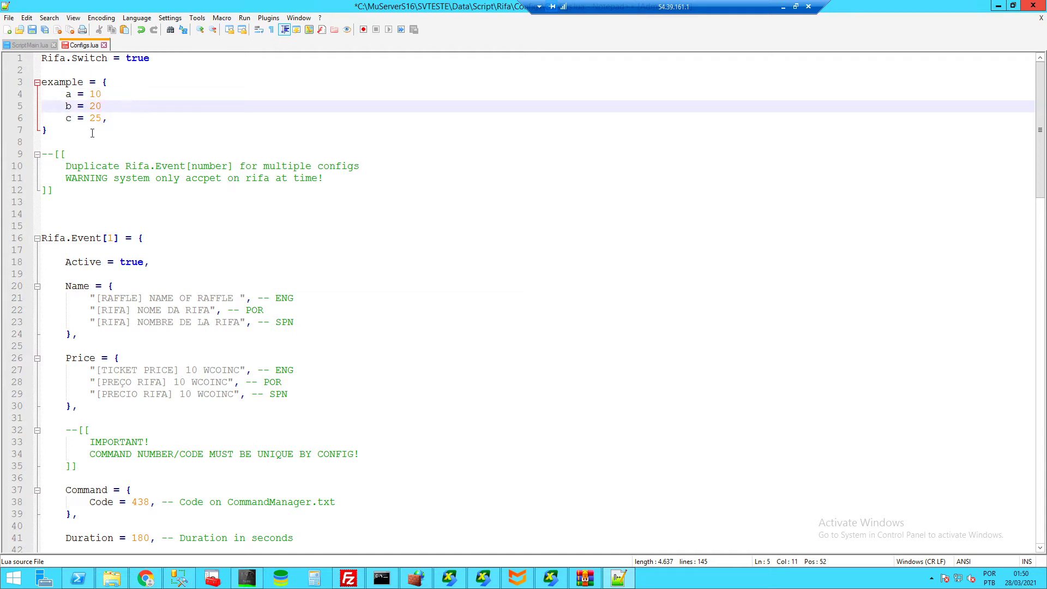
drag(66, 130, 41, 82)
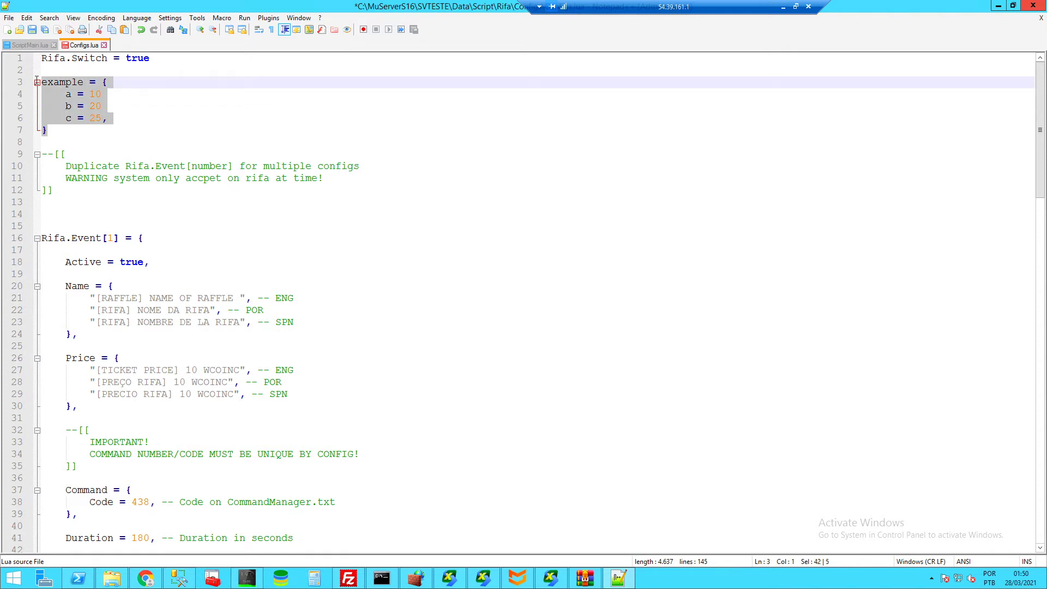
key(Delete)
key(Delete)
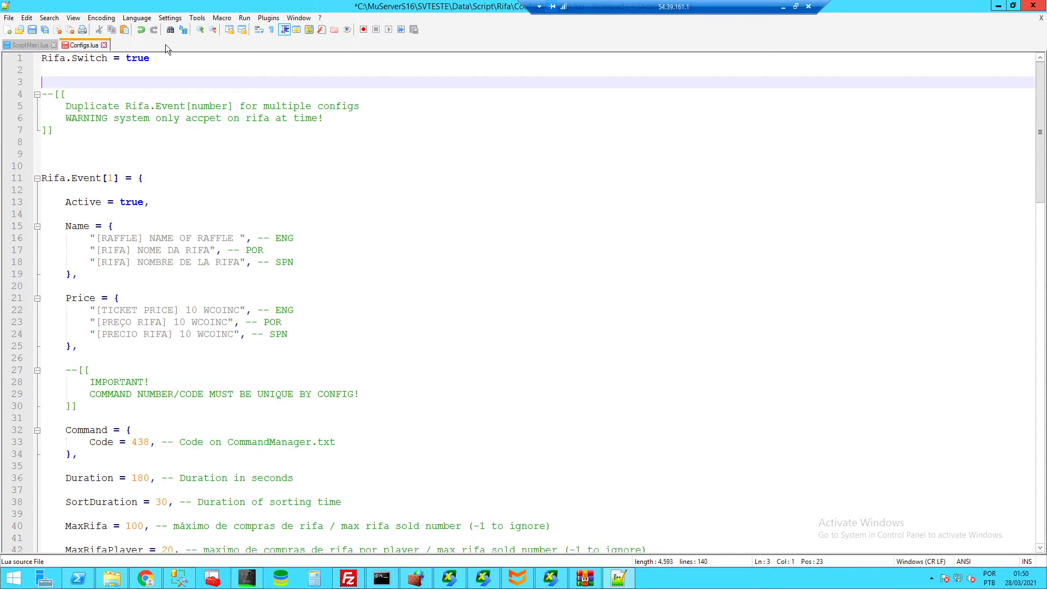
click(161, 58)
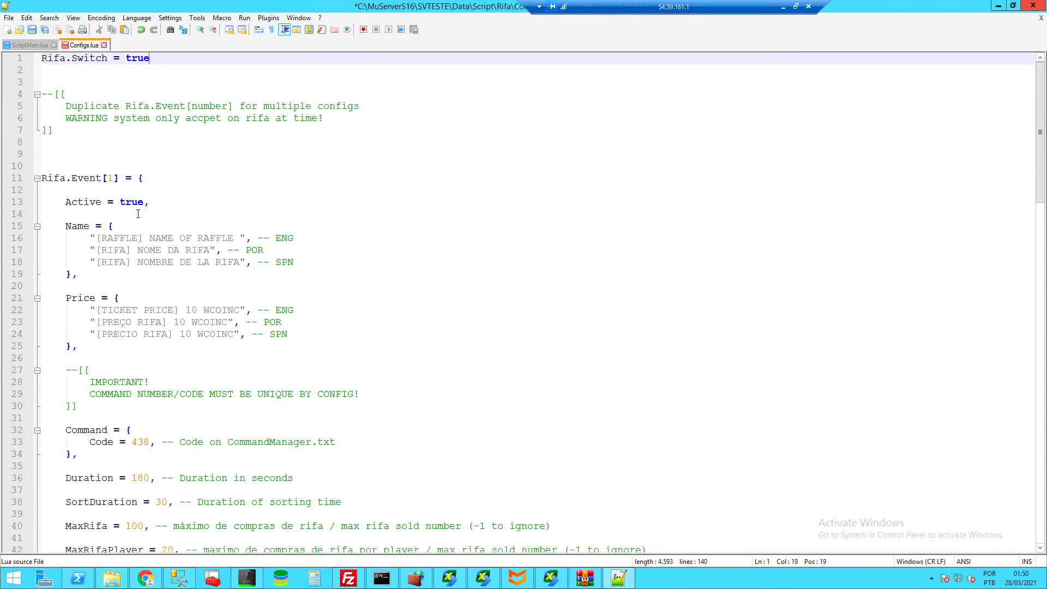
click(276, 262)
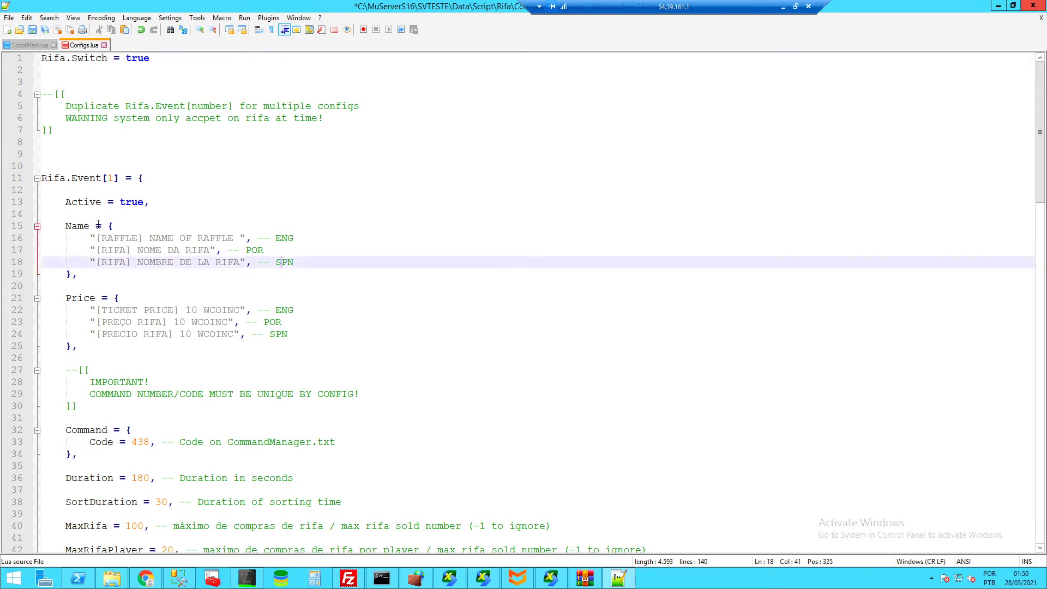
drag(98, 225, 130, 263)
drag(127, 179, 129, 193)
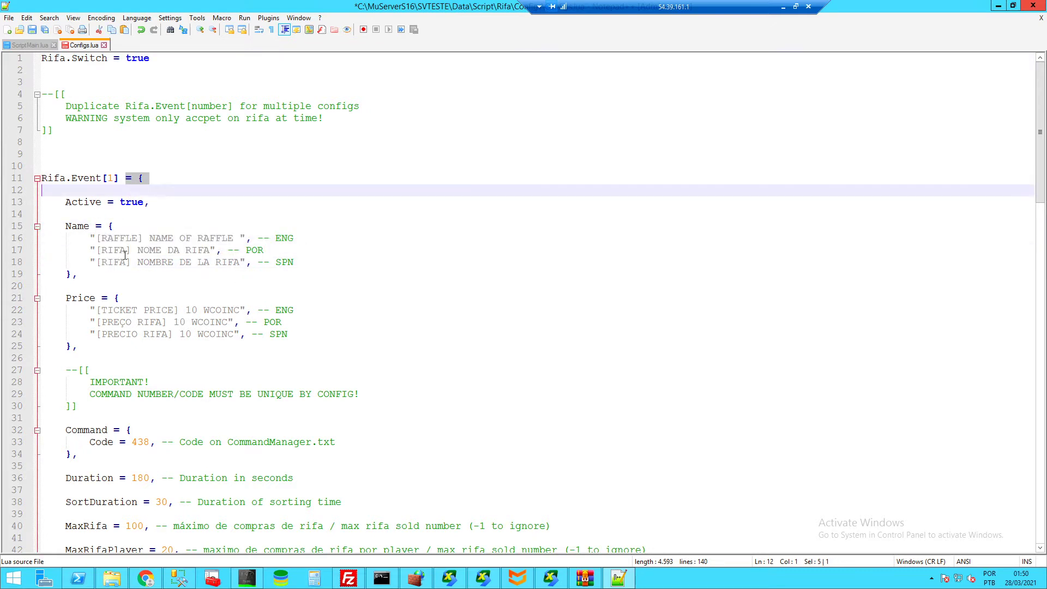
click(126, 262)
click(72, 227)
click(82, 276)
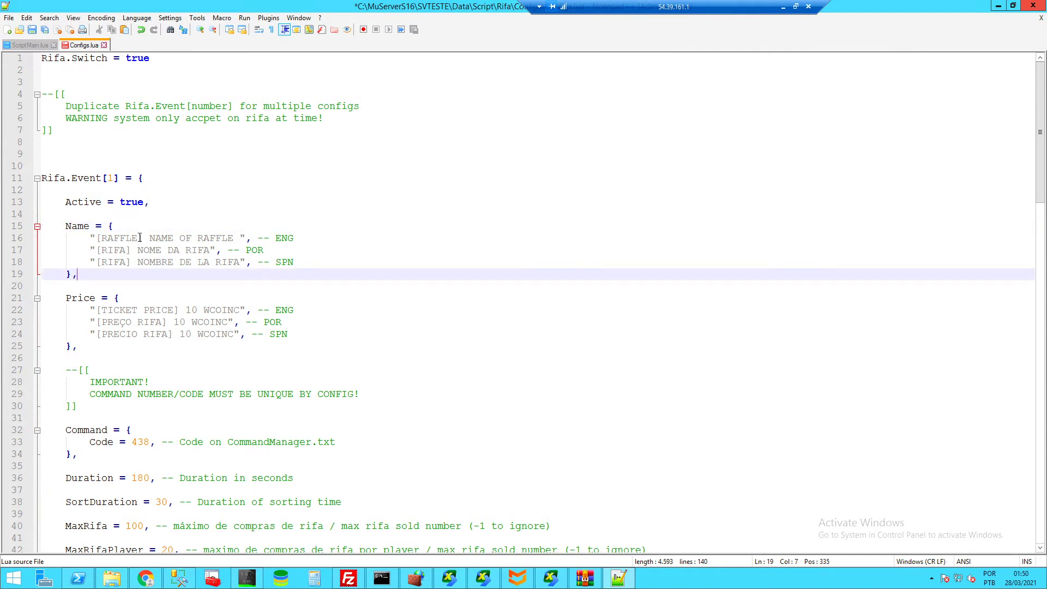
shift+click(91, 238)
click(300, 263)
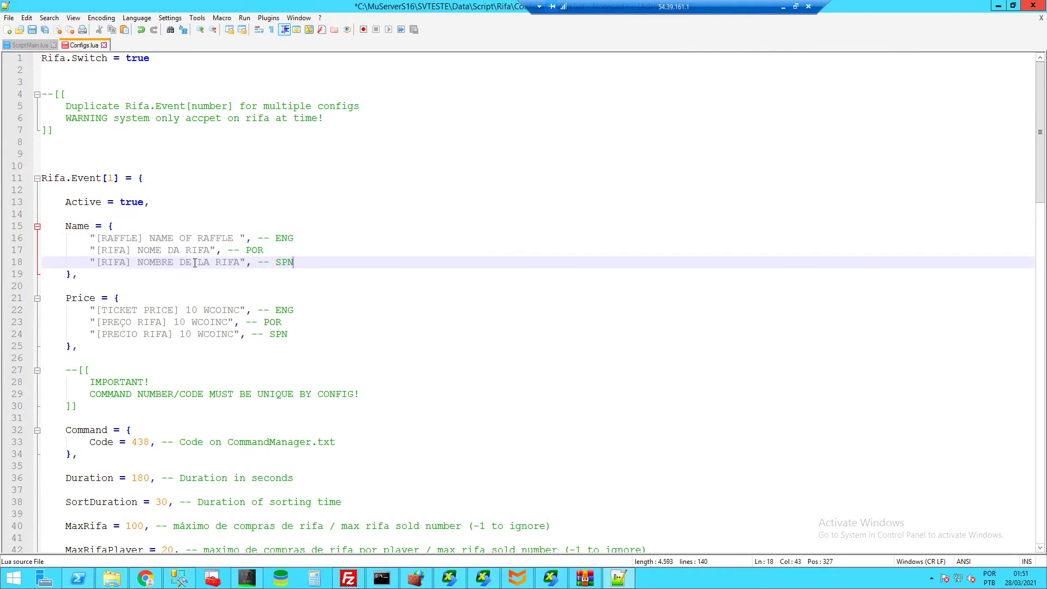
click(234, 250)
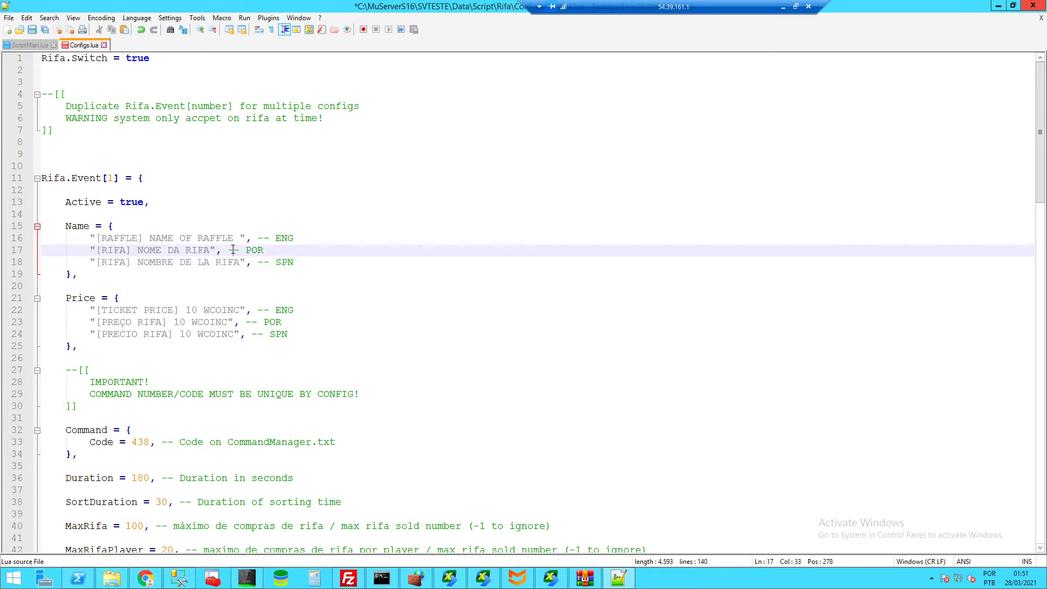
scroll(199, 282, down, 3)
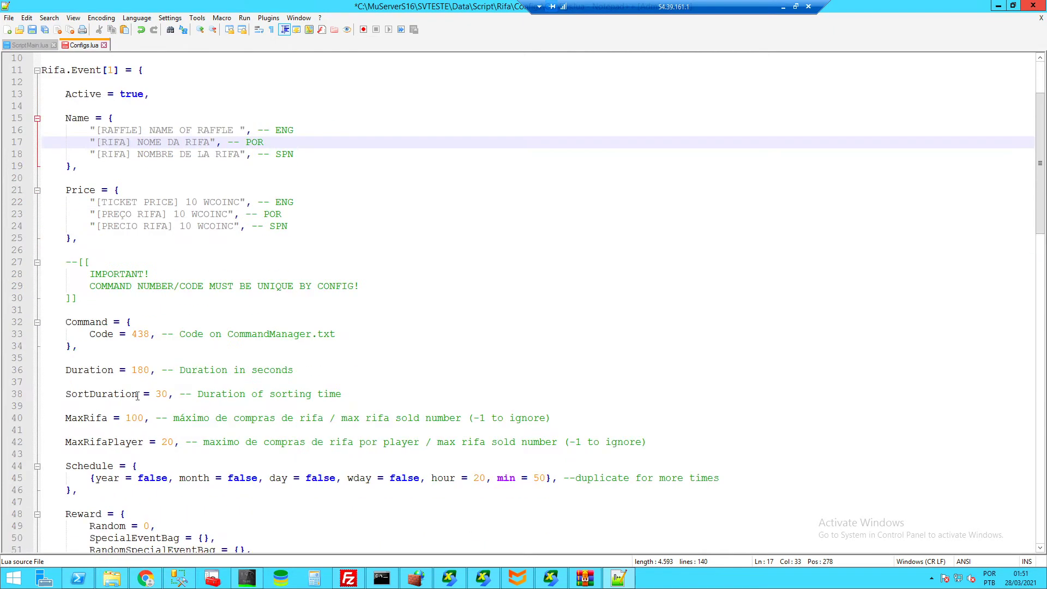
scroll(88, 425, down, 3)
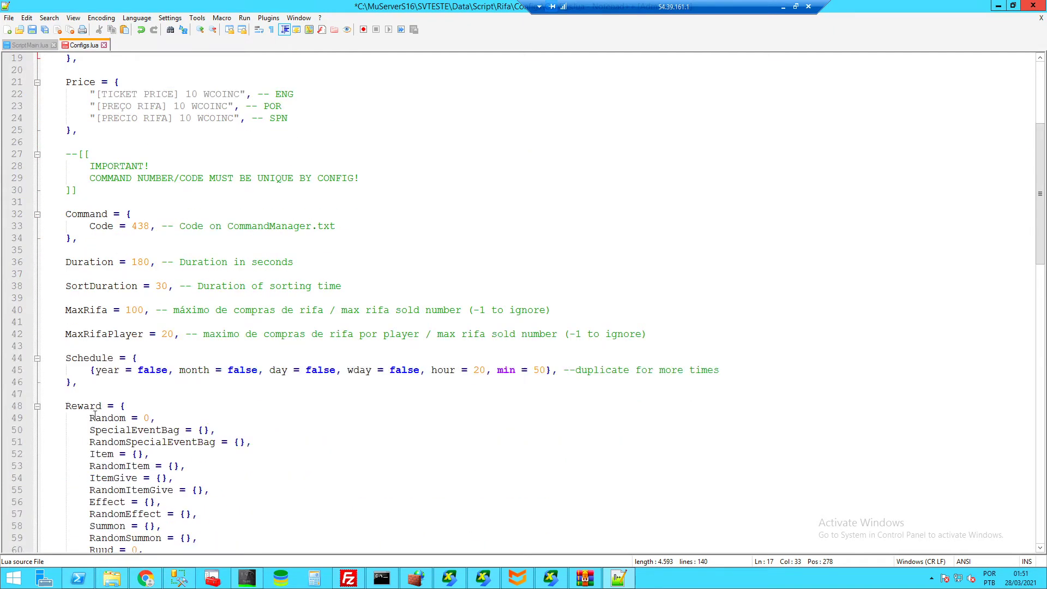
- Locate the Guides (Guias) folder in the ServerClub-Resources repository archive
click(145, 578)
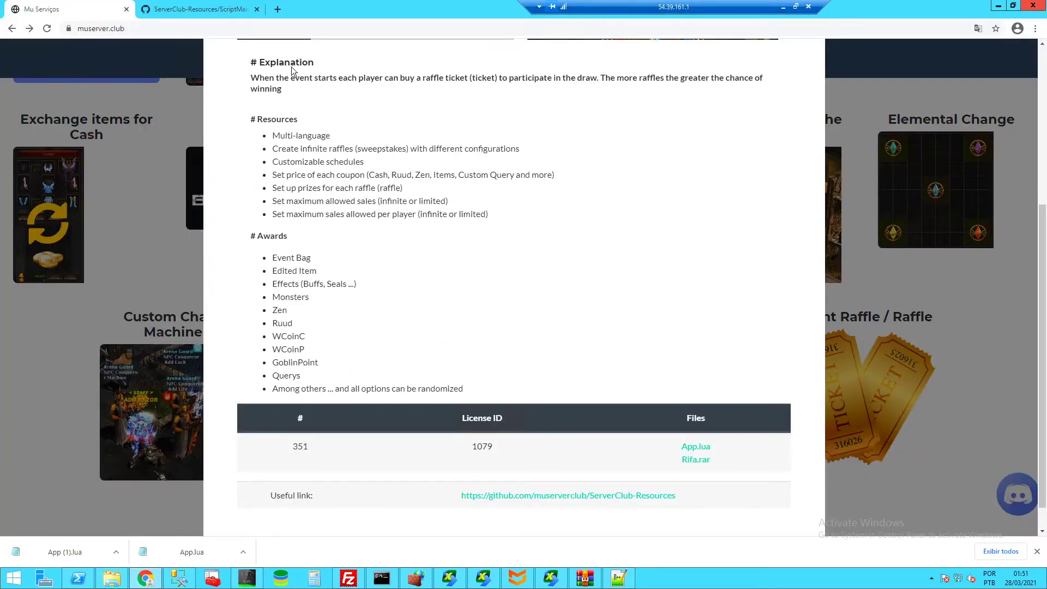
click(199, 8)
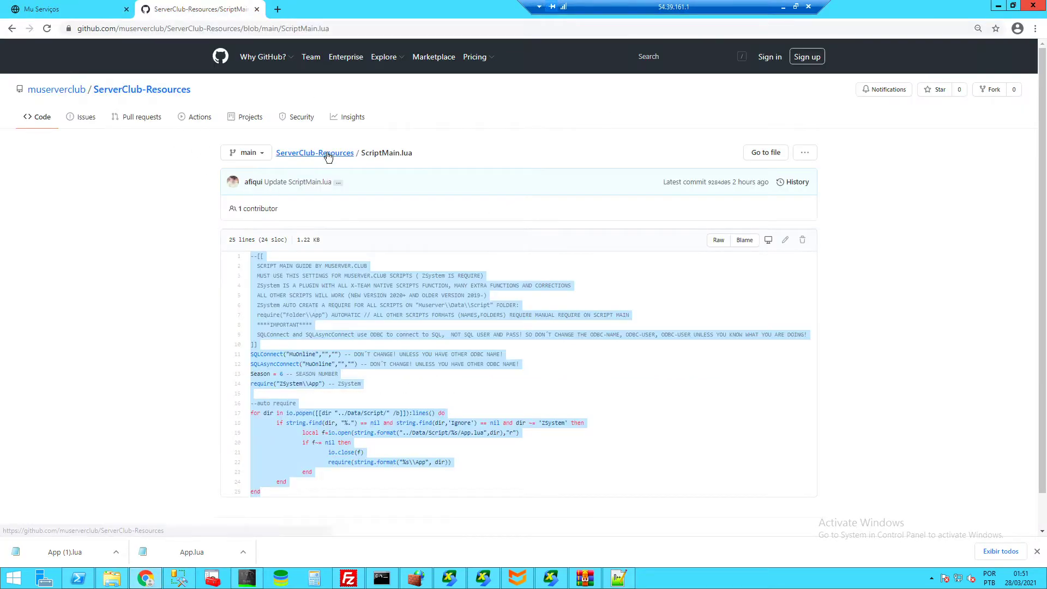
click(328, 154)
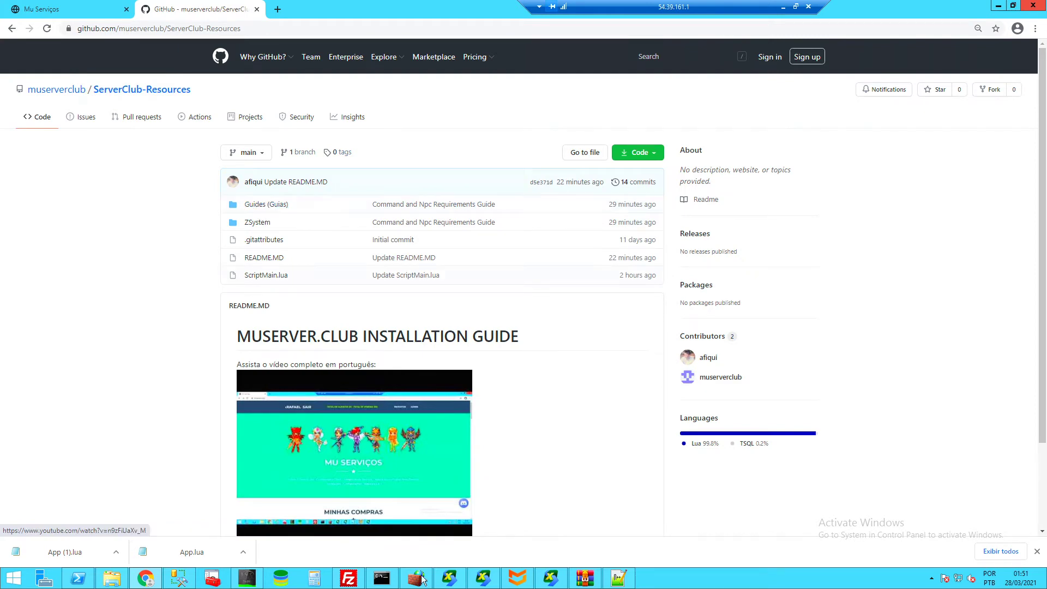
click(585, 578)
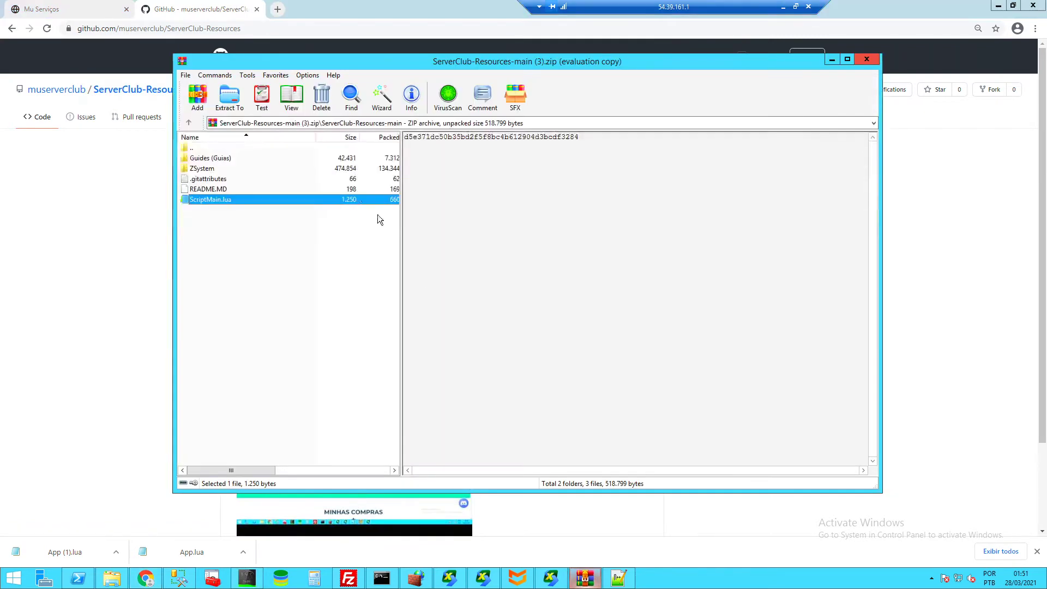
click(218, 161)
- Open Guide.lua from Script > Guides (Guias) > EventTime-Schedule-Guide with Edit with Notepad++
click(99, 580)
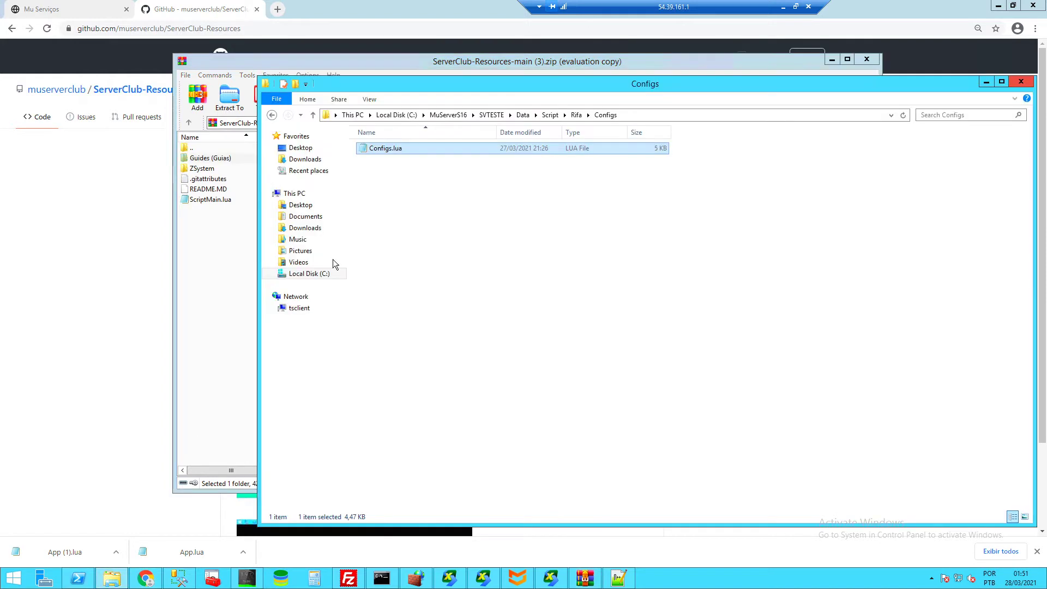
click(551, 115)
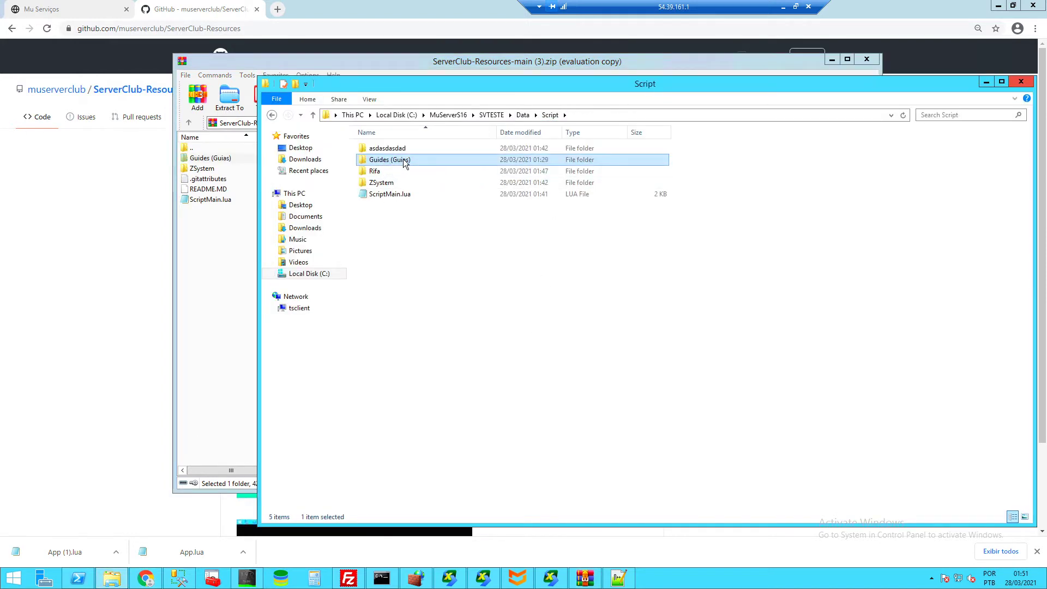
double_click(403, 159)
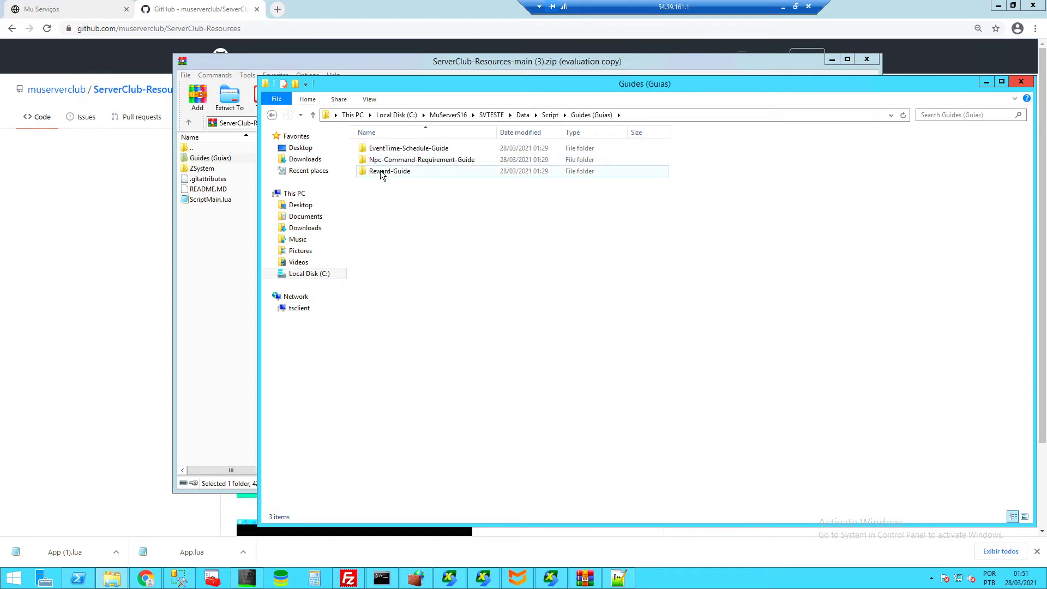
double_click(417, 155)
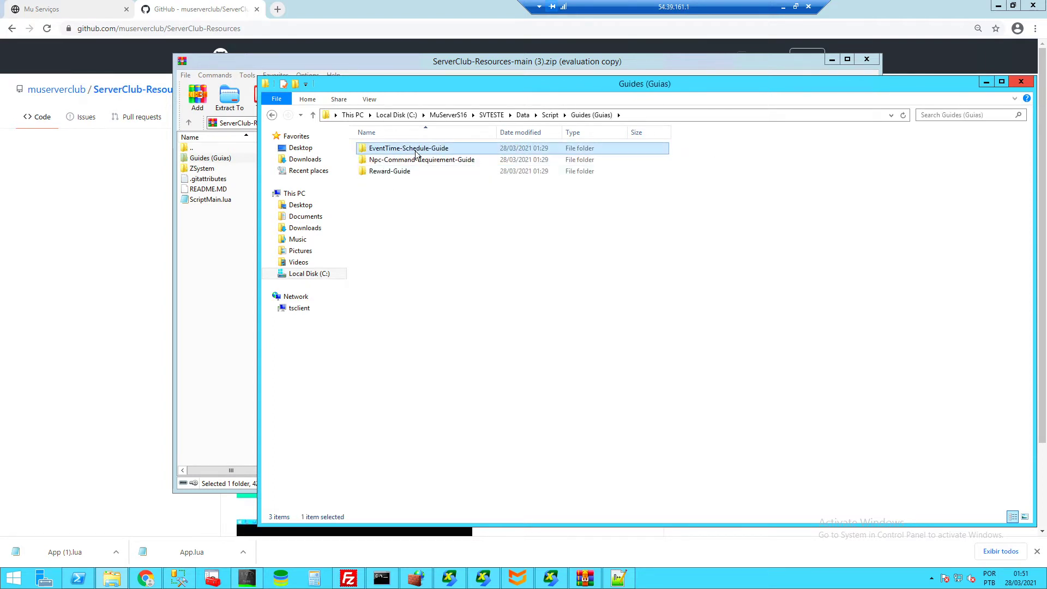
right_click(380, 150)
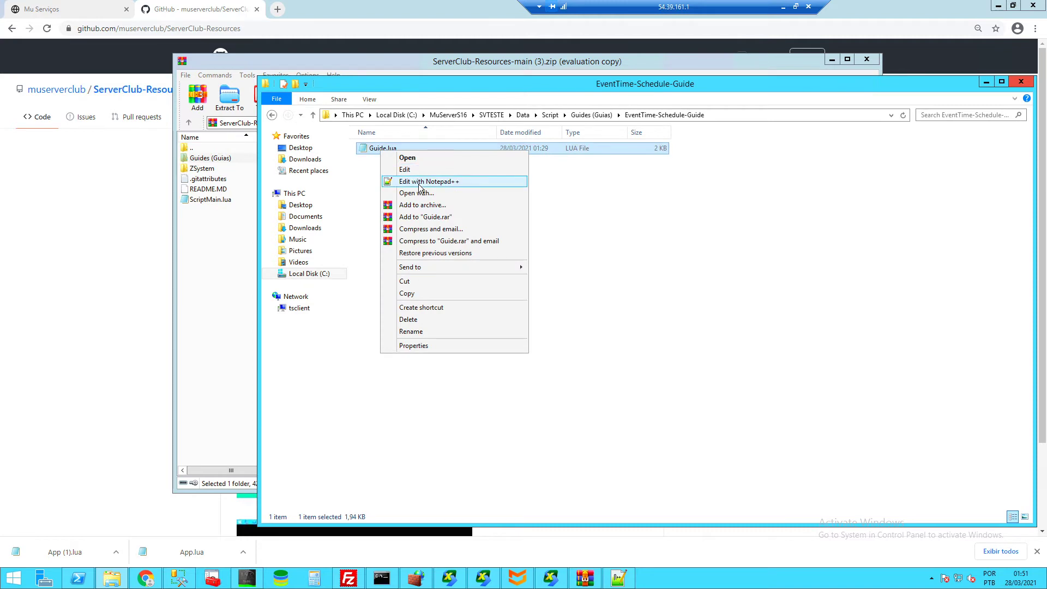
click(419, 180)
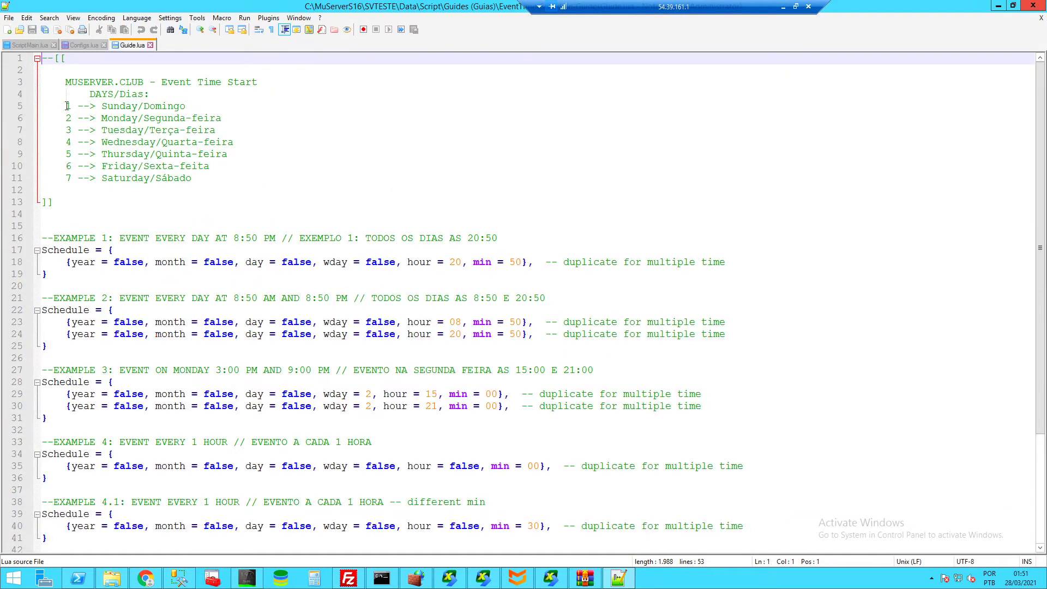
- Highlight the guide's day entries from Monday through Saturday to explain them
click(119, 106)
key(Down)
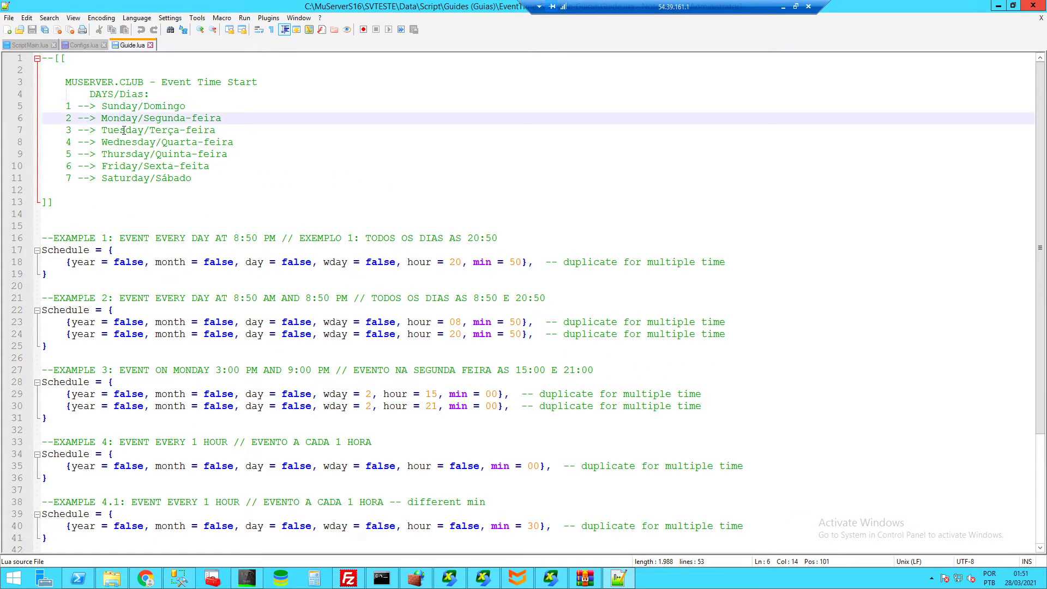
drag(67, 130, 119, 131)
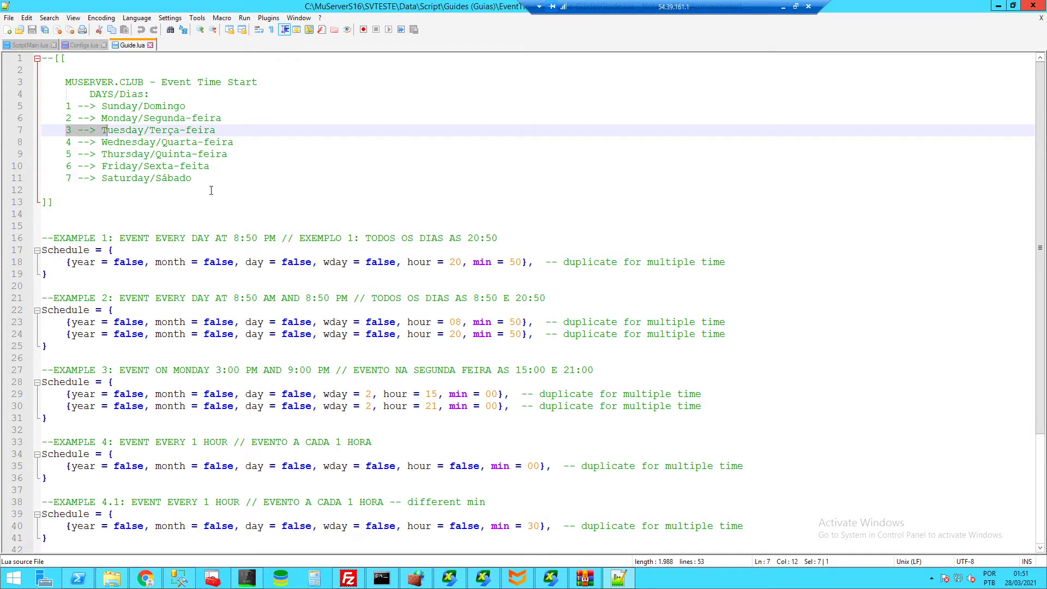
drag(209, 179, 60, 180)
click(238, 176)
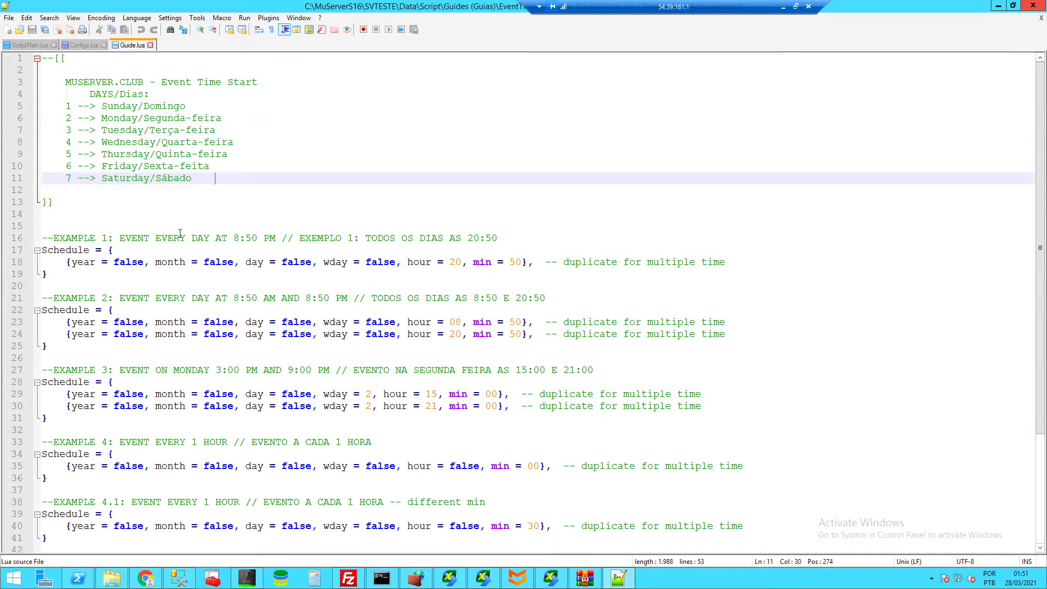
- Highlight Example 1's 8:50 PM time and its single schedule entry
drag(64, 238, 120, 238)
click(227, 238)
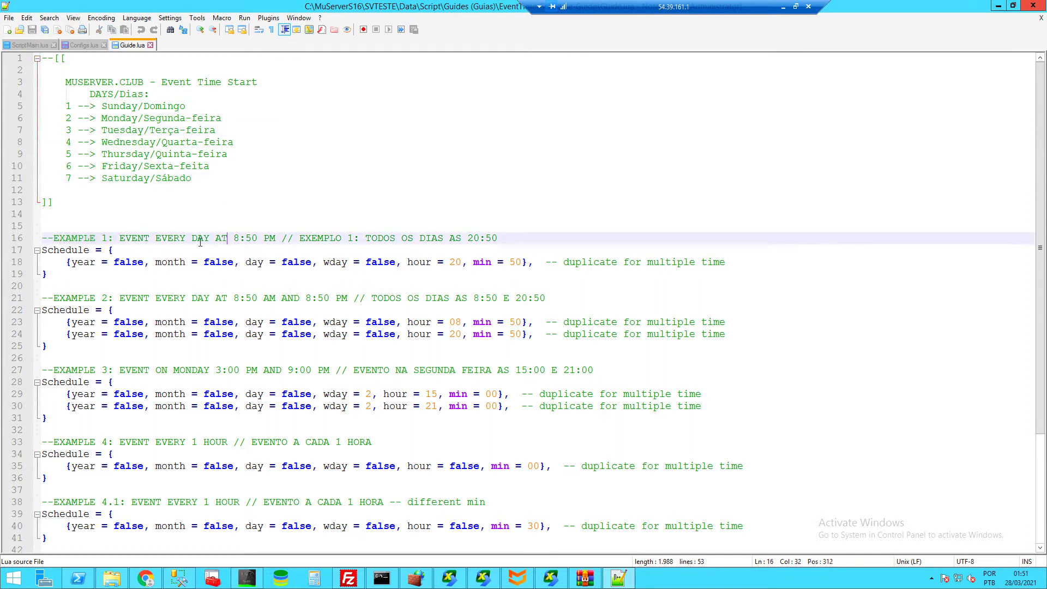
drag(276, 239, 235, 238)
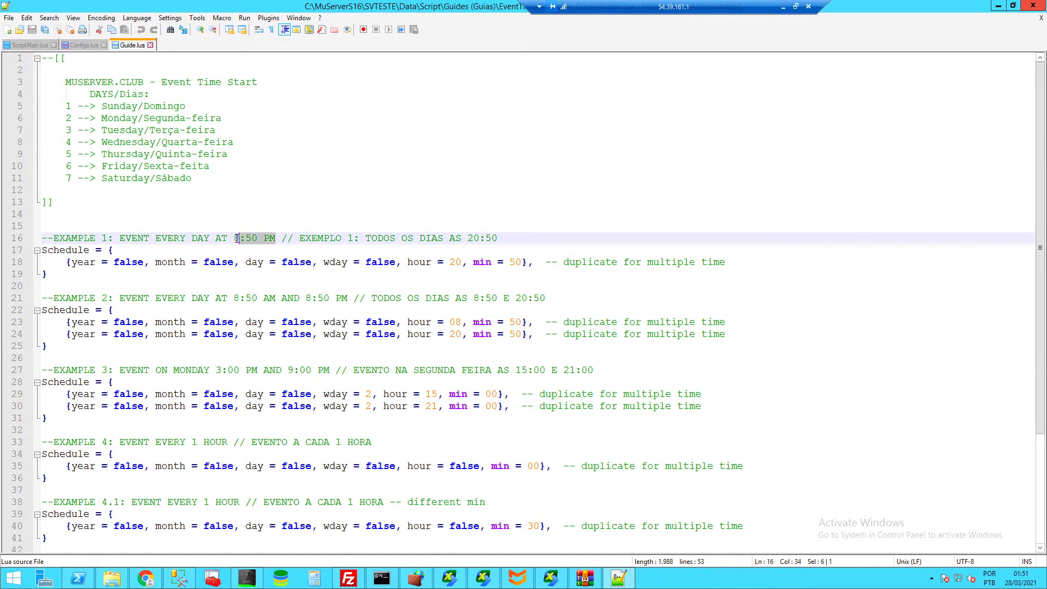
click(252, 239)
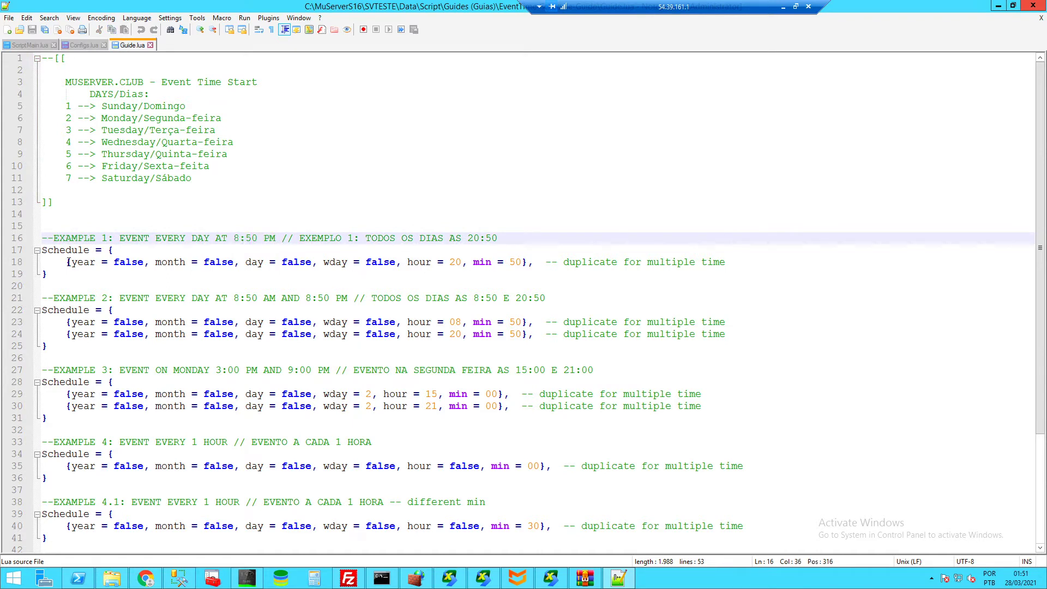
drag(68, 263, 522, 262)
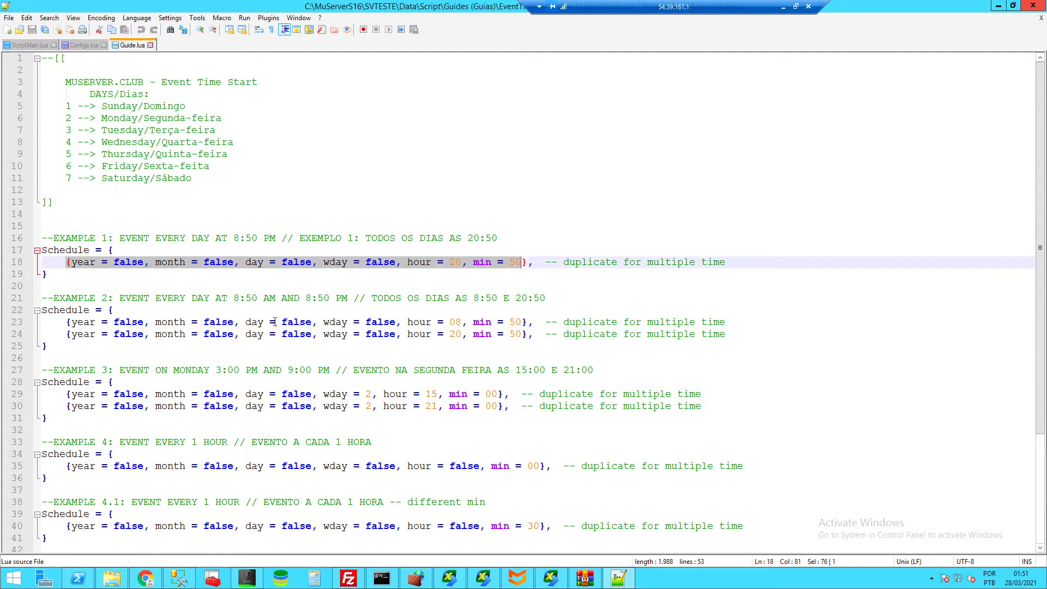
drag(730, 334, 71, 322)
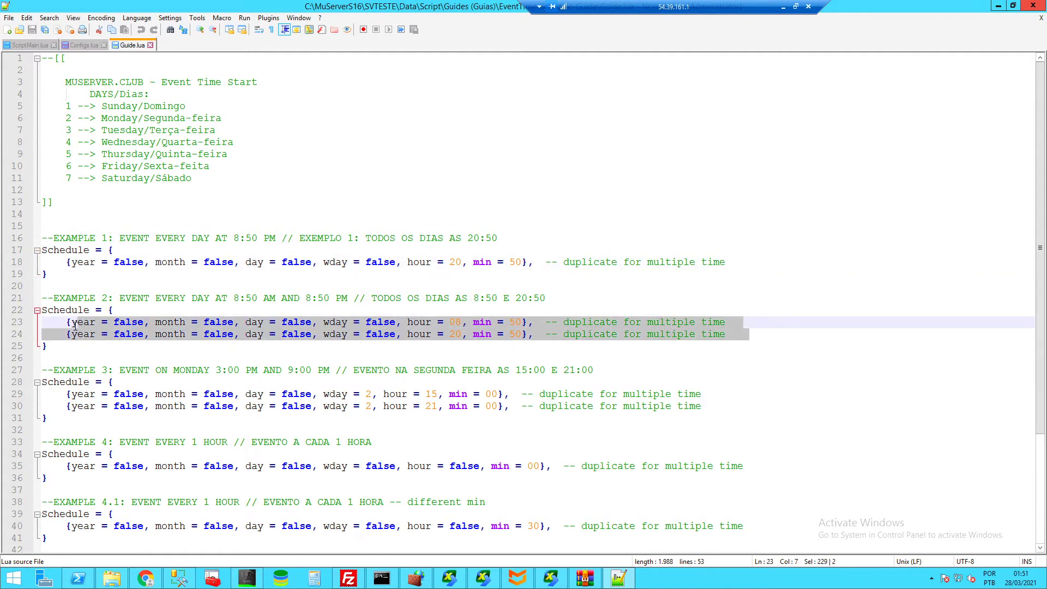
- Point out the wday field in Example 3, then close Guide.lua
scroll(360, 339, down, 1)
drag(324, 358, 360, 358)
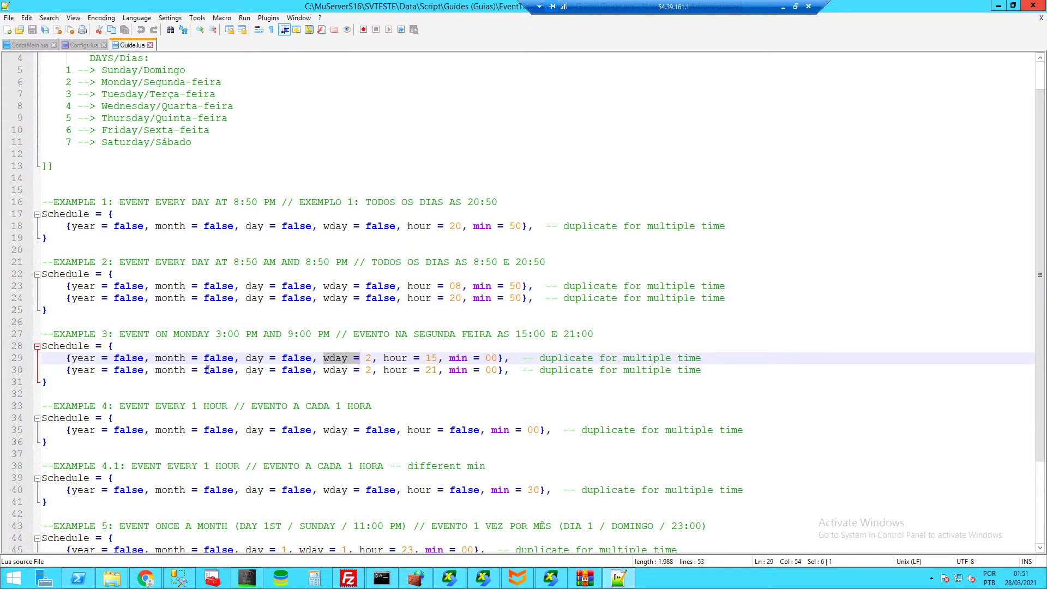
scroll(207, 371, down, 3)
scroll(195, 302, up, 4)
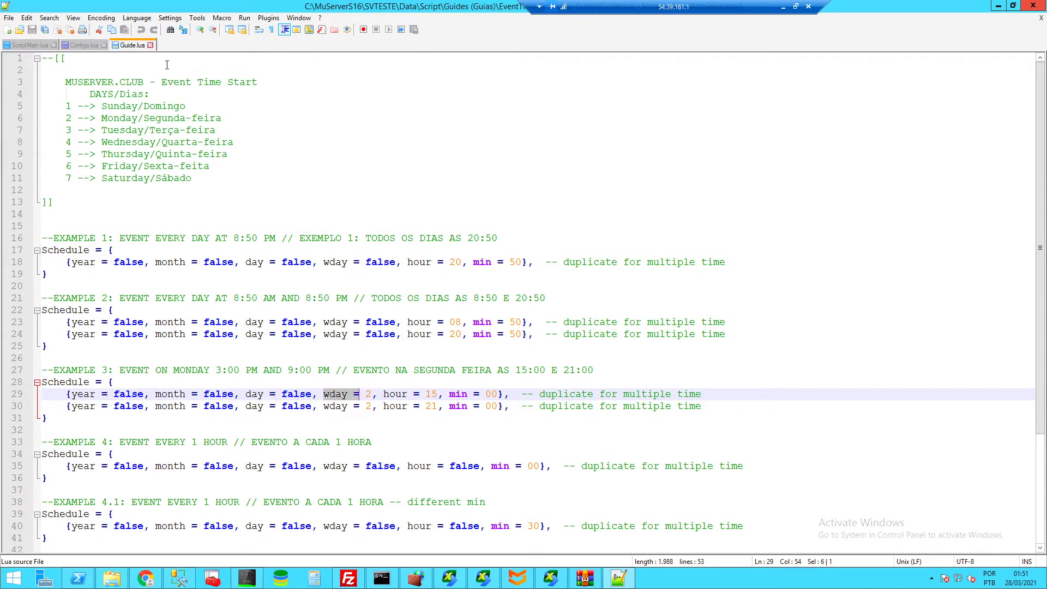
click(150, 45)
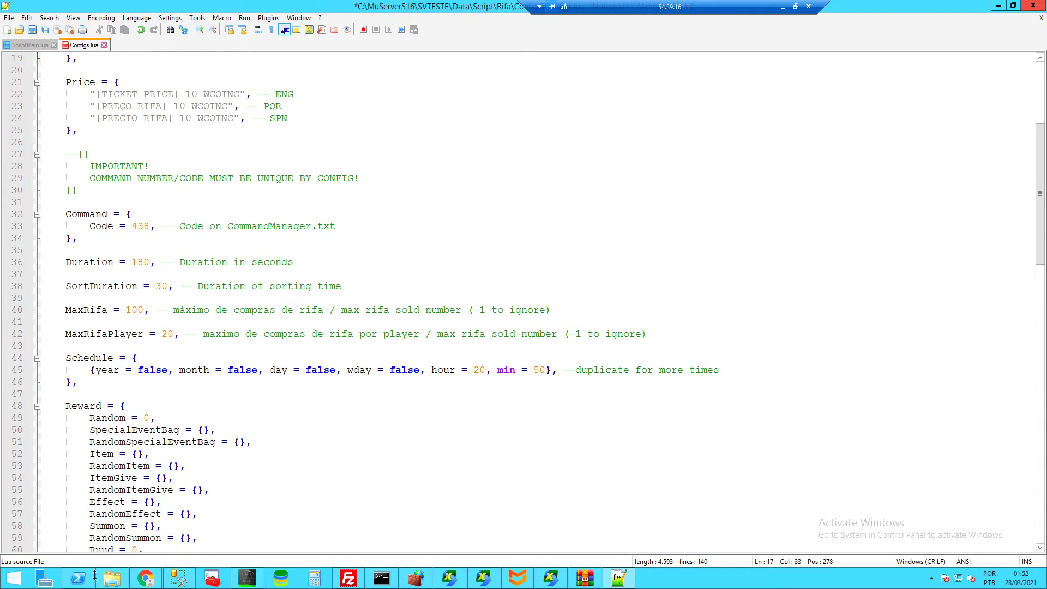
- Scroll down to the empty Reward block in Configs.lua and select it to inspect
scroll(248, 298, down, 4)
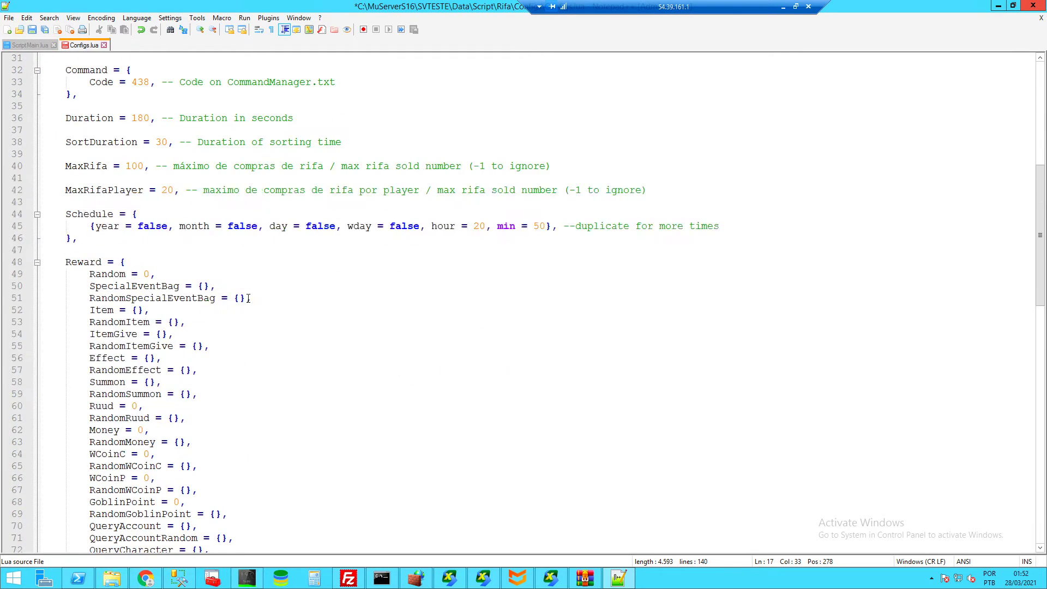
scroll(93, 251, down, 2)
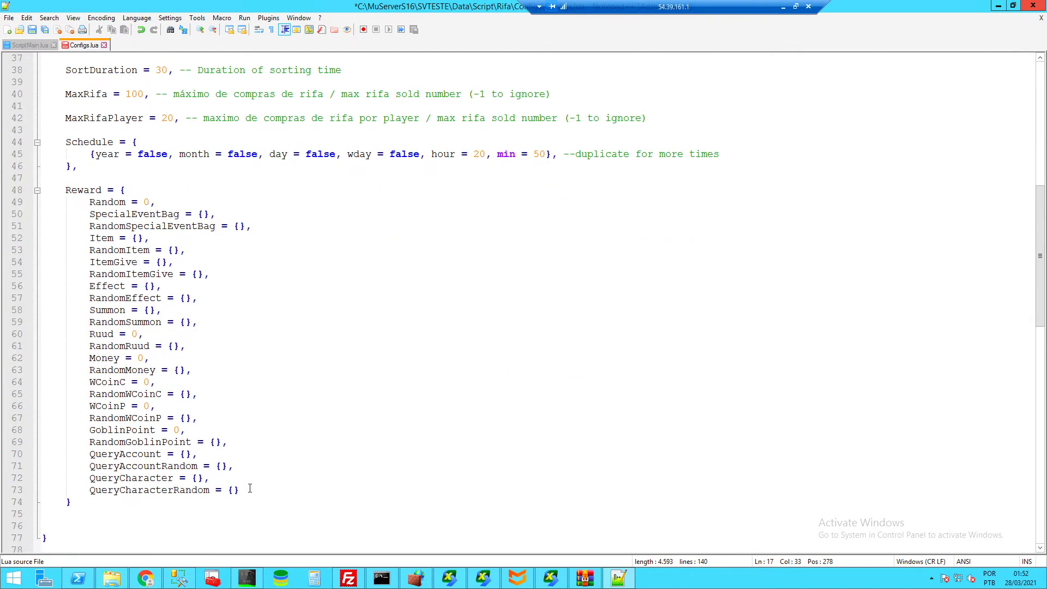
drag(242, 490, 89, 202)
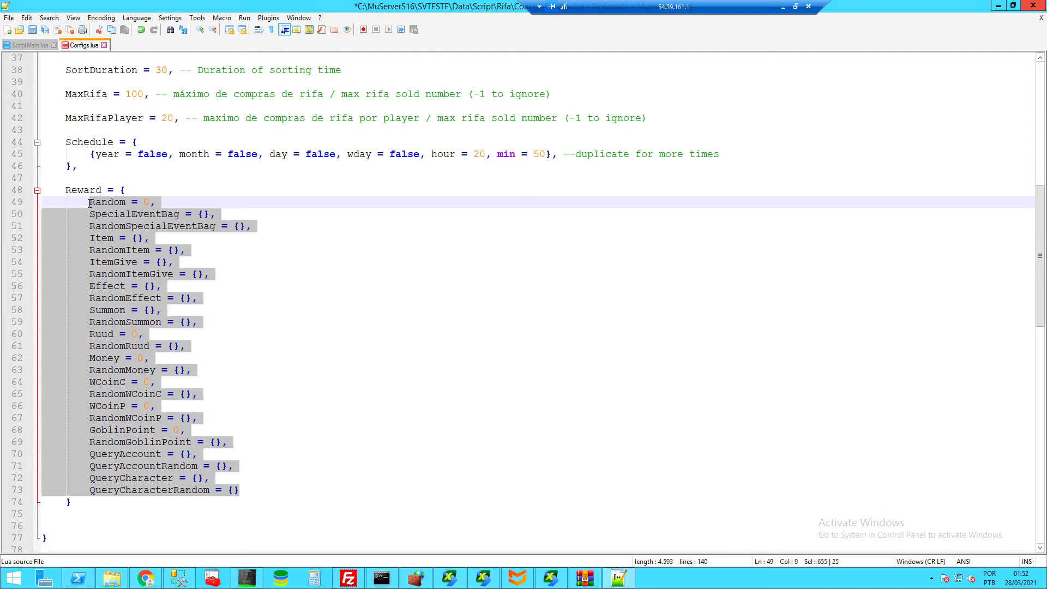
click(133, 238)
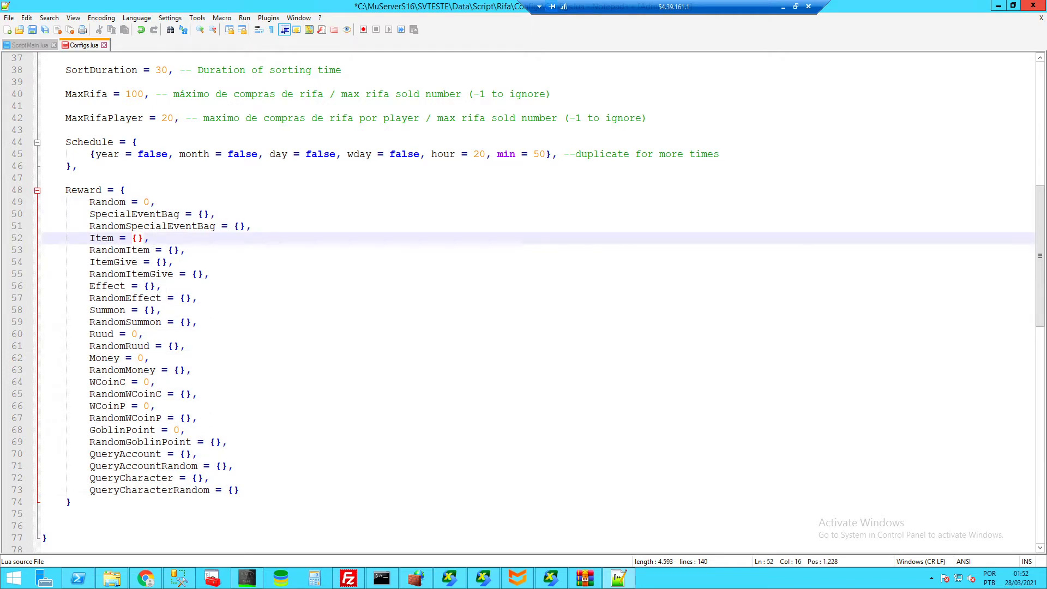
- In File Explorer, go up to Guides (Guias) and open the Reward-Guide folder
key(alt+Tab)
click(592, 116)
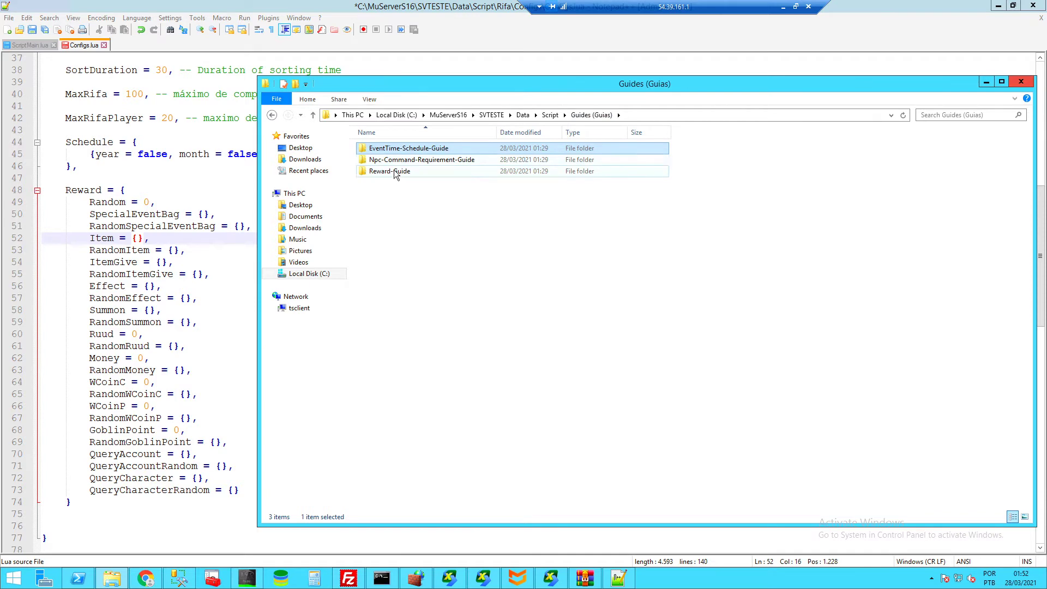
double_click(394, 170)
- Open Eng.lua in Notepad++ and select its reward field list, lines 4–28
right_click(382, 150)
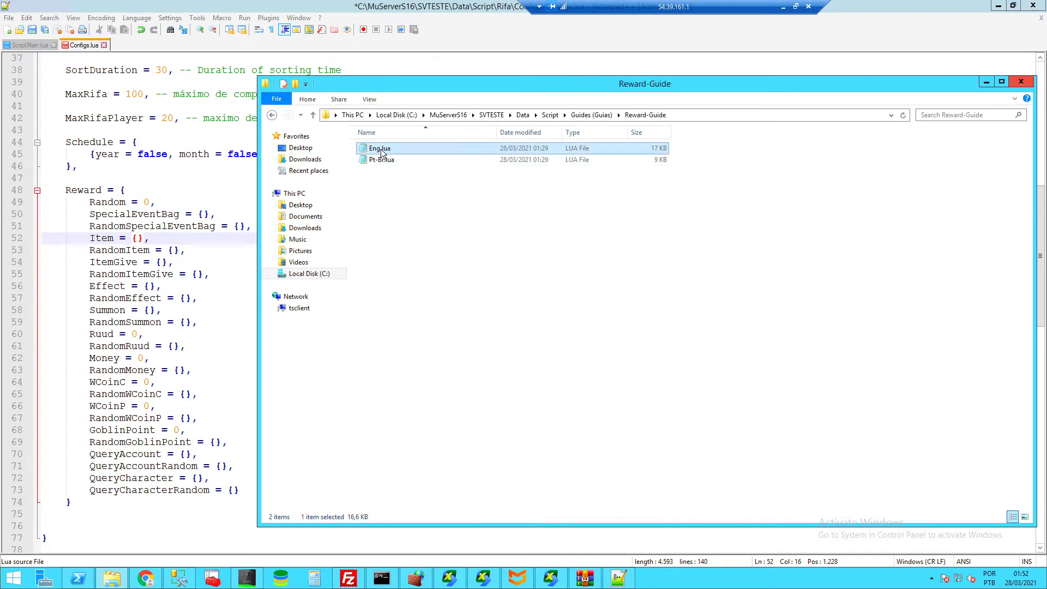
click(419, 174)
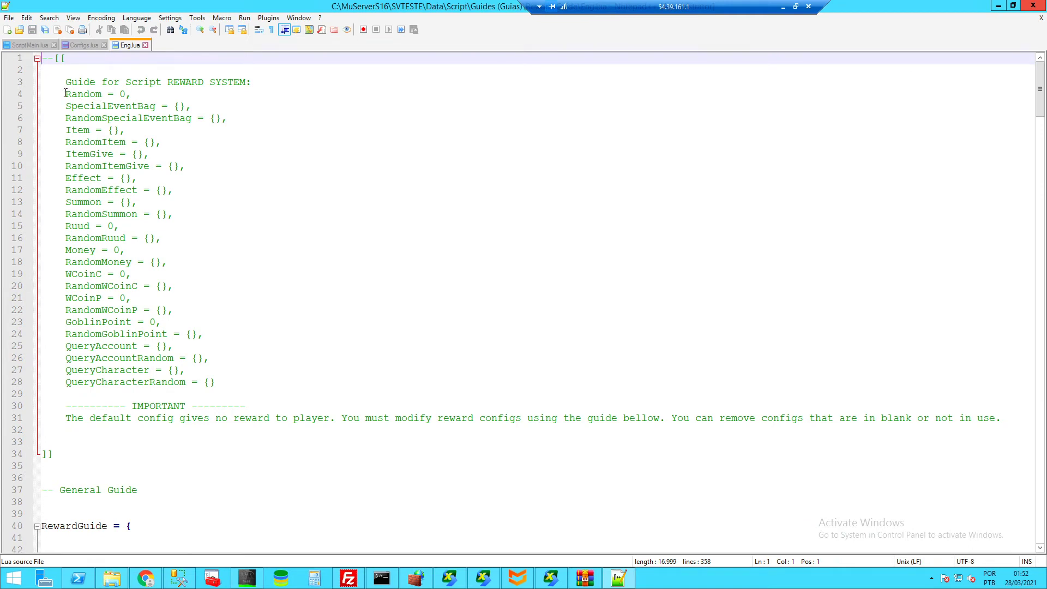
drag(67, 92, 251, 378)
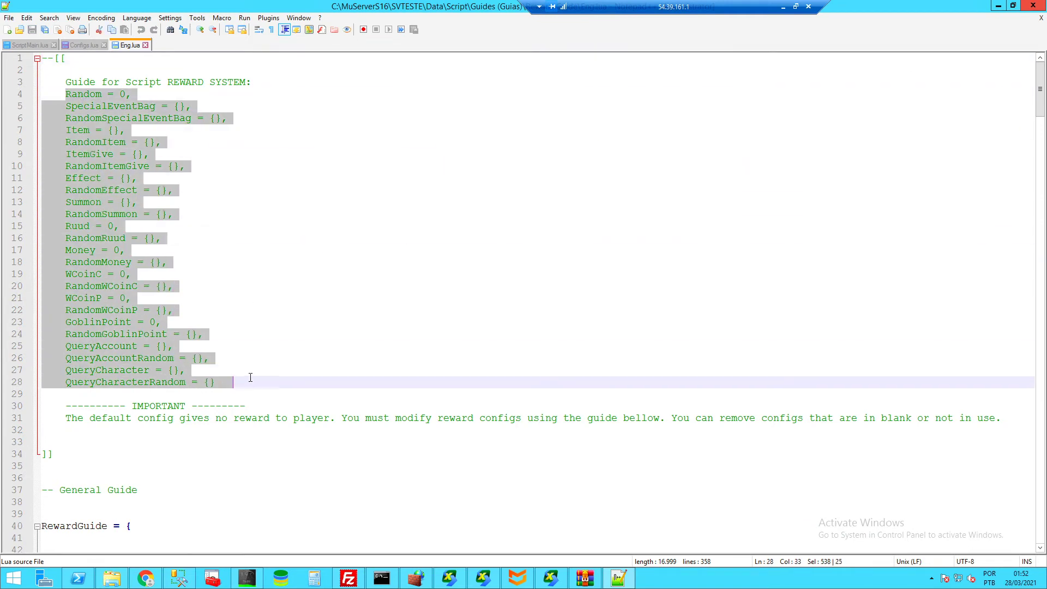
- Delete the old reward fields from Configs.lua's Reward block, leaving only the WCoinP line selected
click(80, 49)
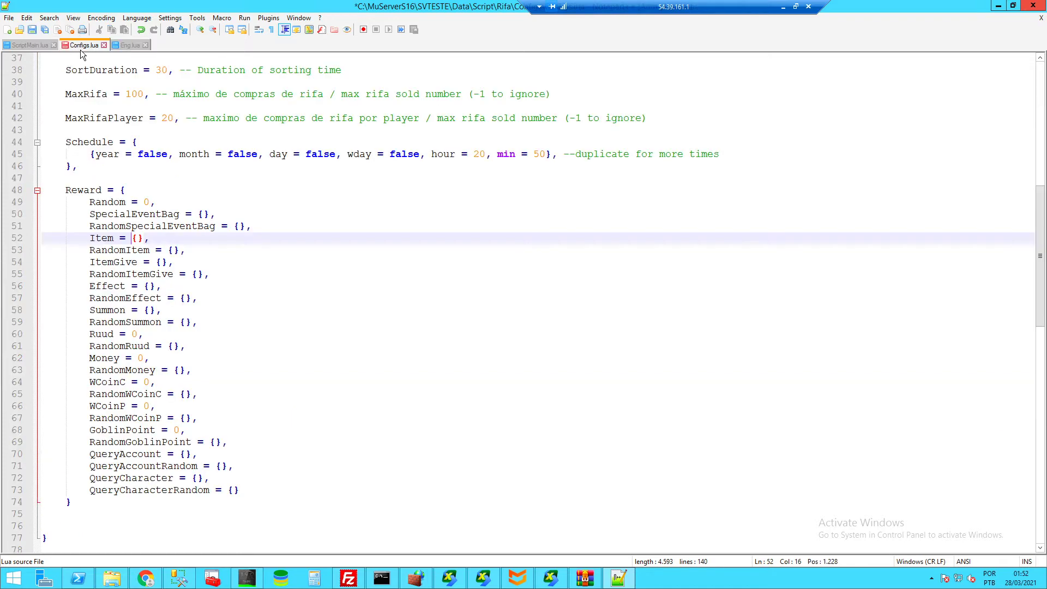
drag(91, 202, 234, 393)
key(ctrl+c)
key(Delete)
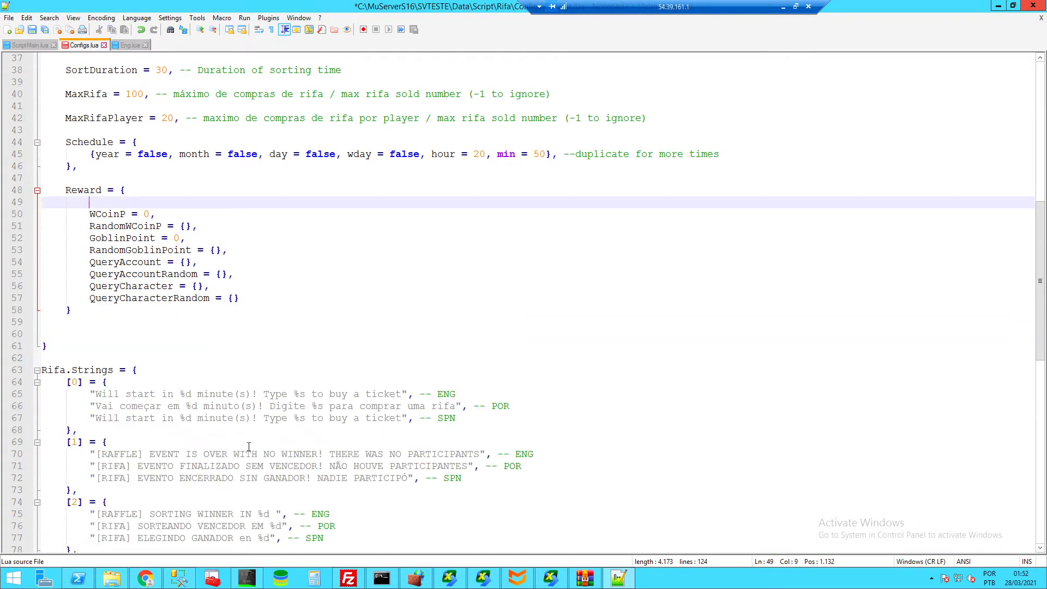
drag(241, 294, 155, 214)
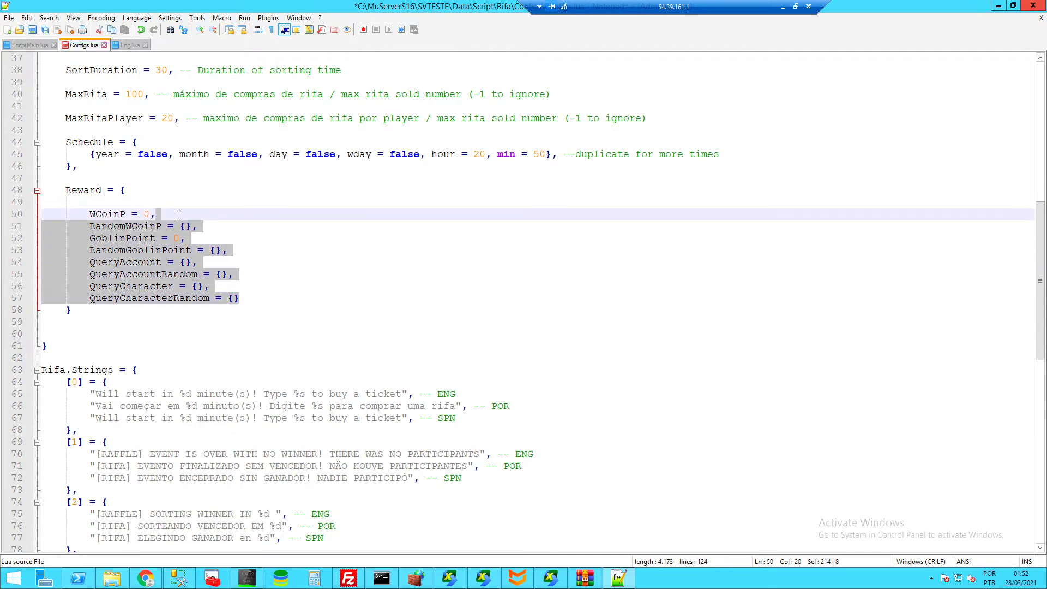
key(Delete)
click(154, 190)
key(Delete)
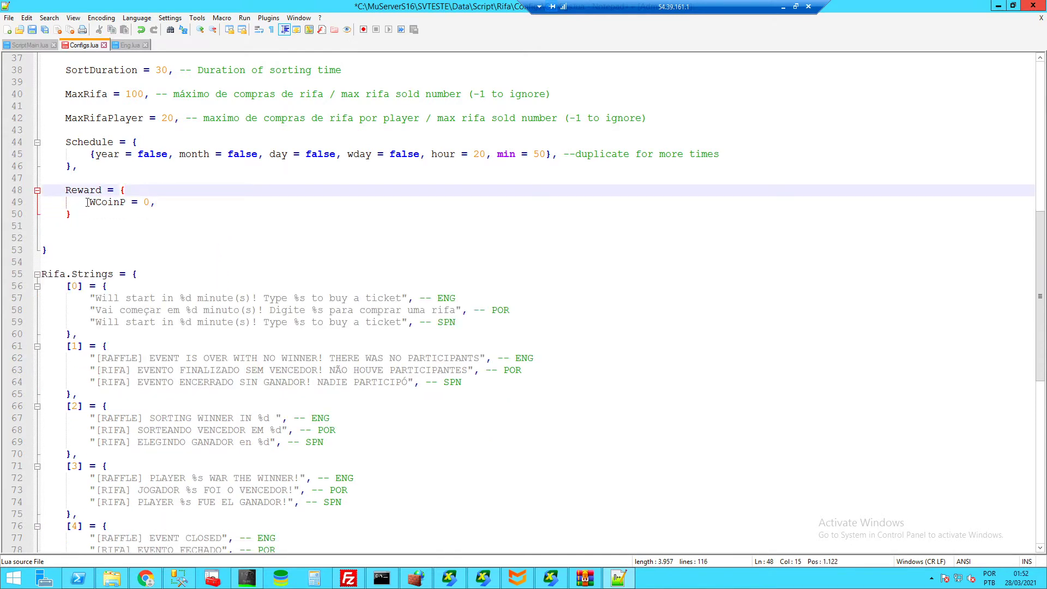
drag(166, 203, 90, 202)
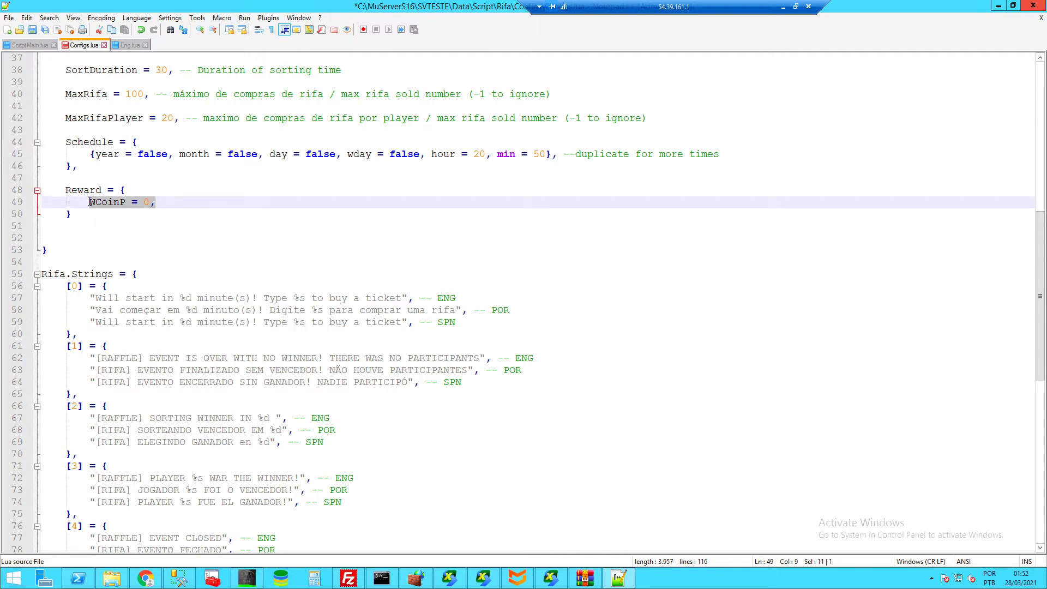
- Paste the Eng.lua reward fields over the WCoinP line in Configs.lua
click(129, 46)
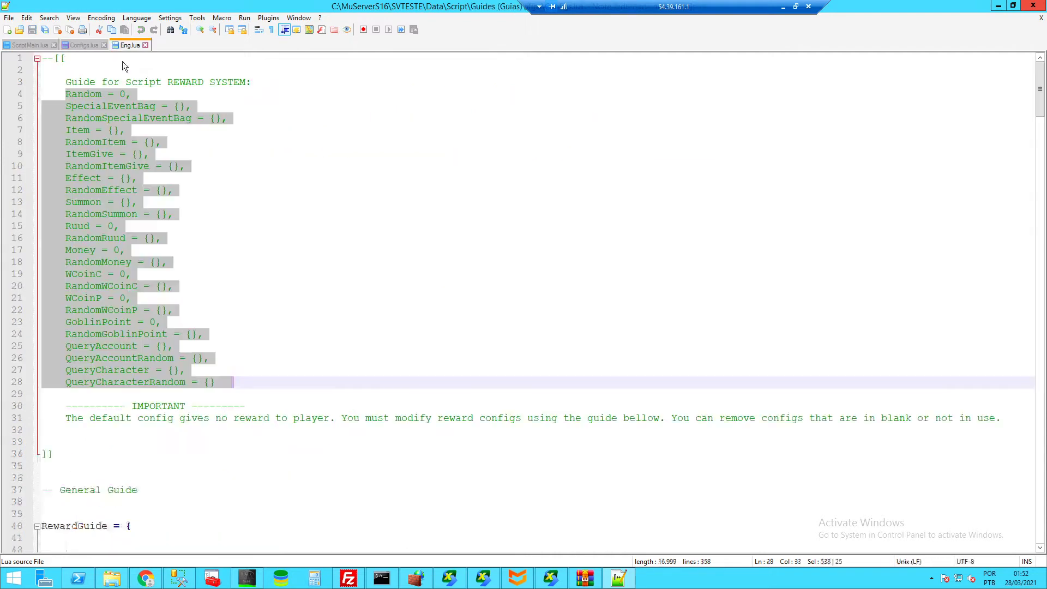
click(82, 45)
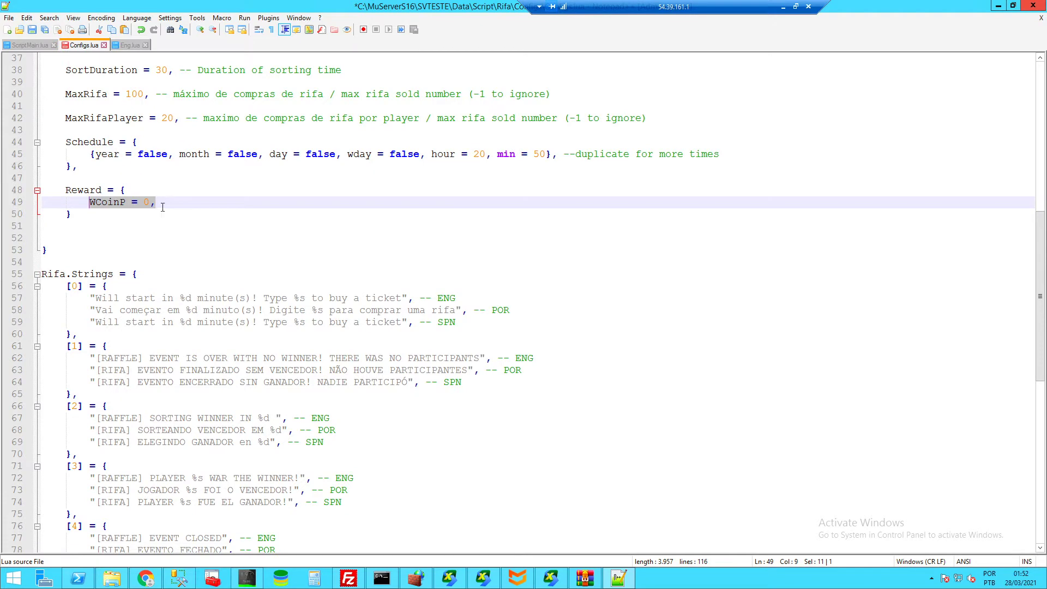
key(ctrl+v)
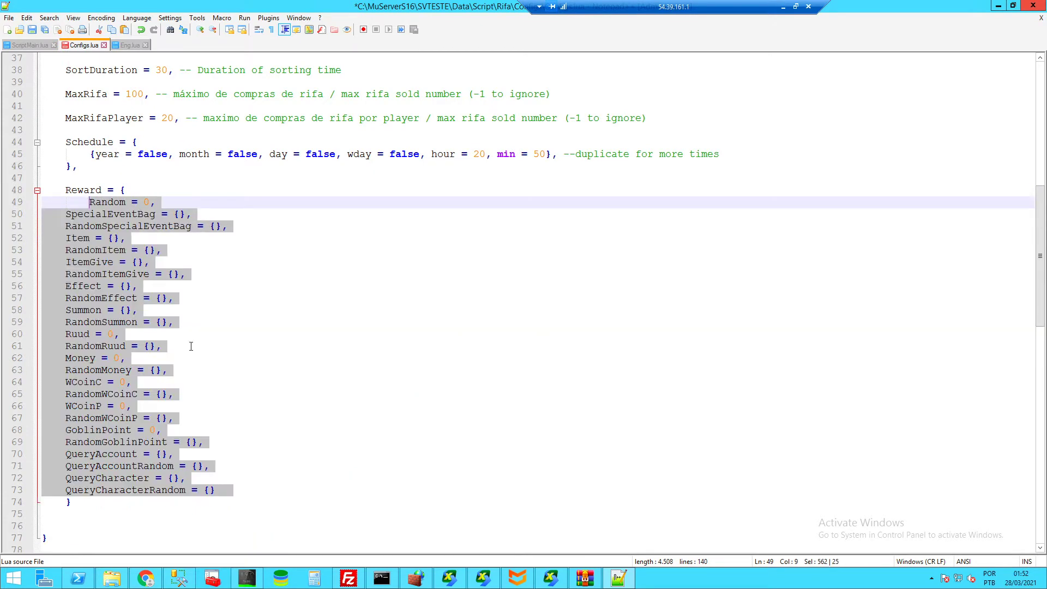
click(87, 501)
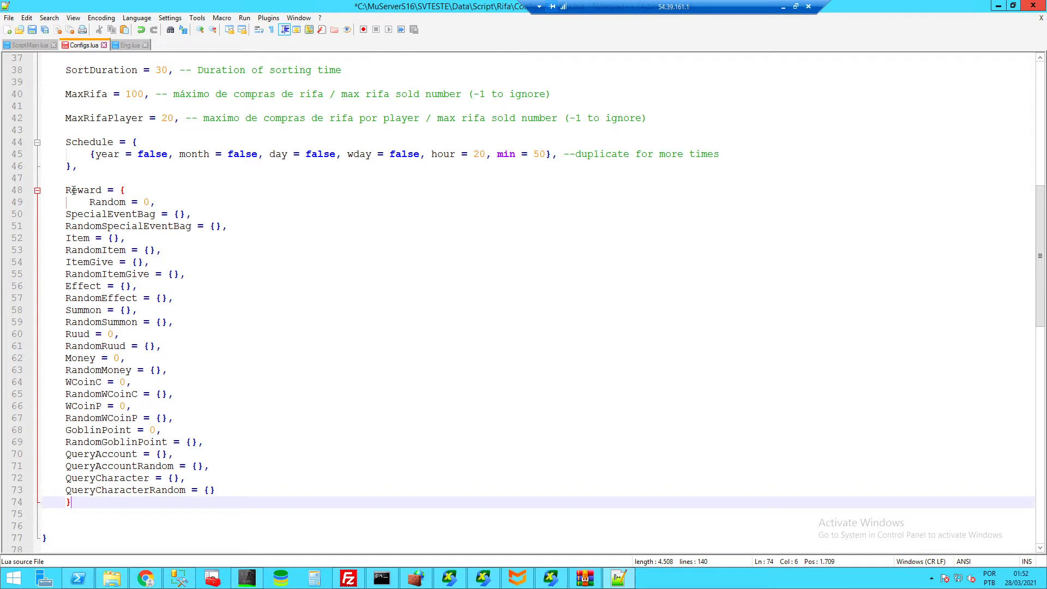
- Indent the pasted reward fields under Reward and outdent the block's closing brace
drag(65, 191, 68, 214)
key(Tab)
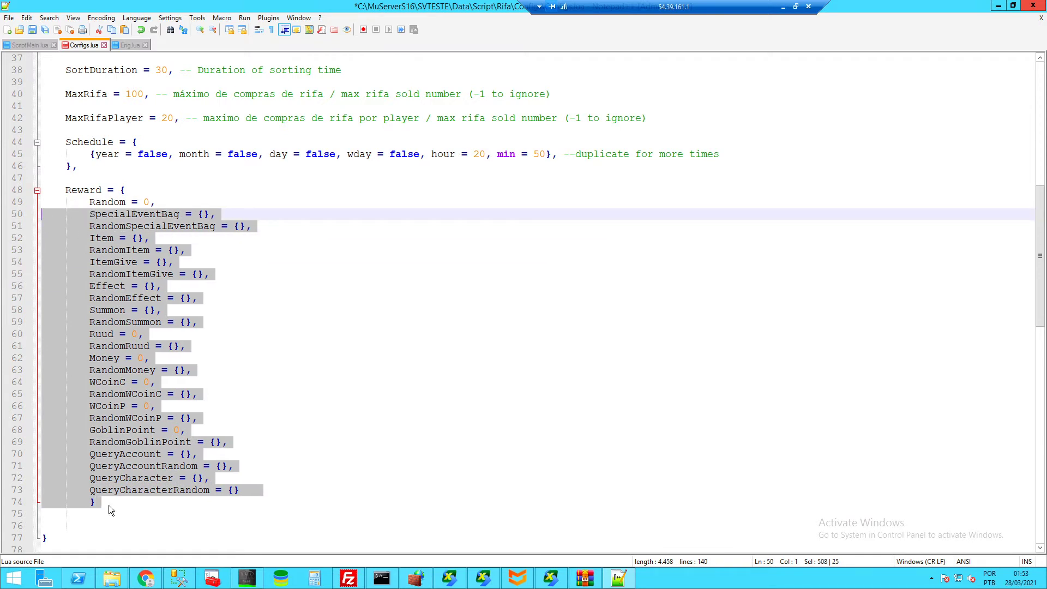
click(109, 505)
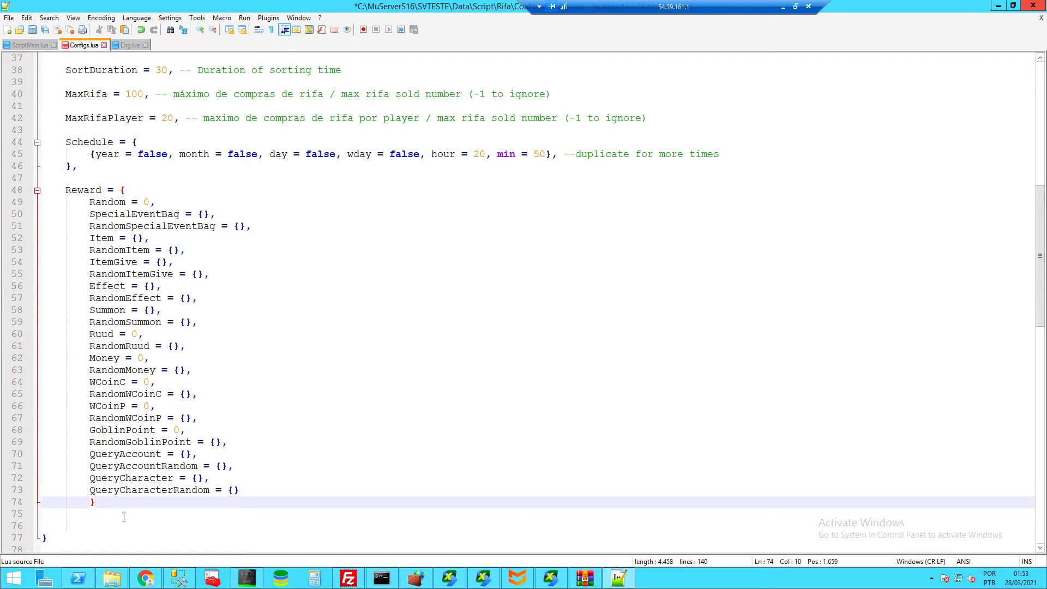
drag(109, 504, 66, 251)
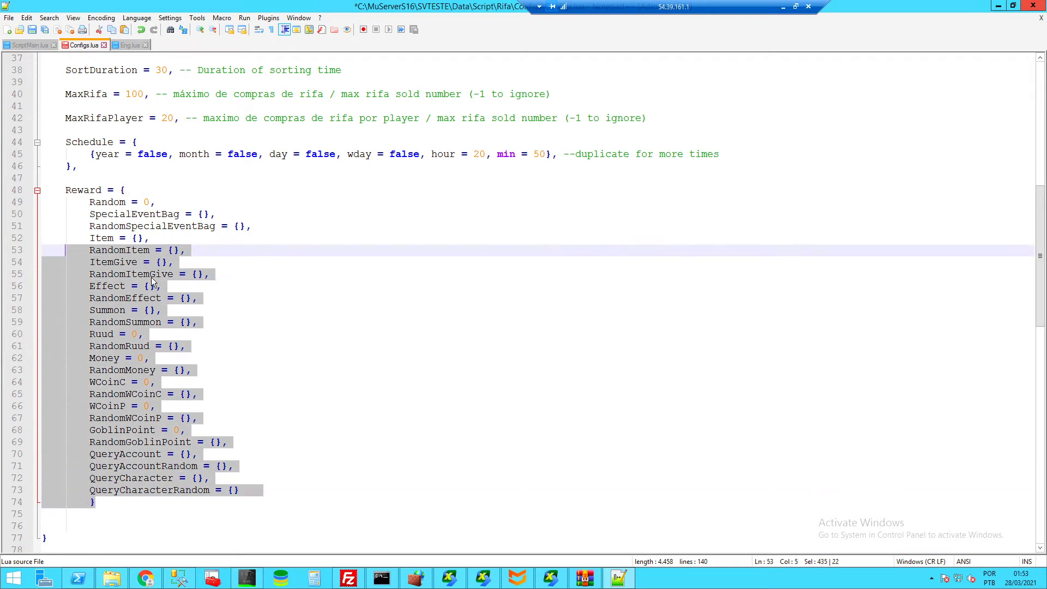
click(91, 502)
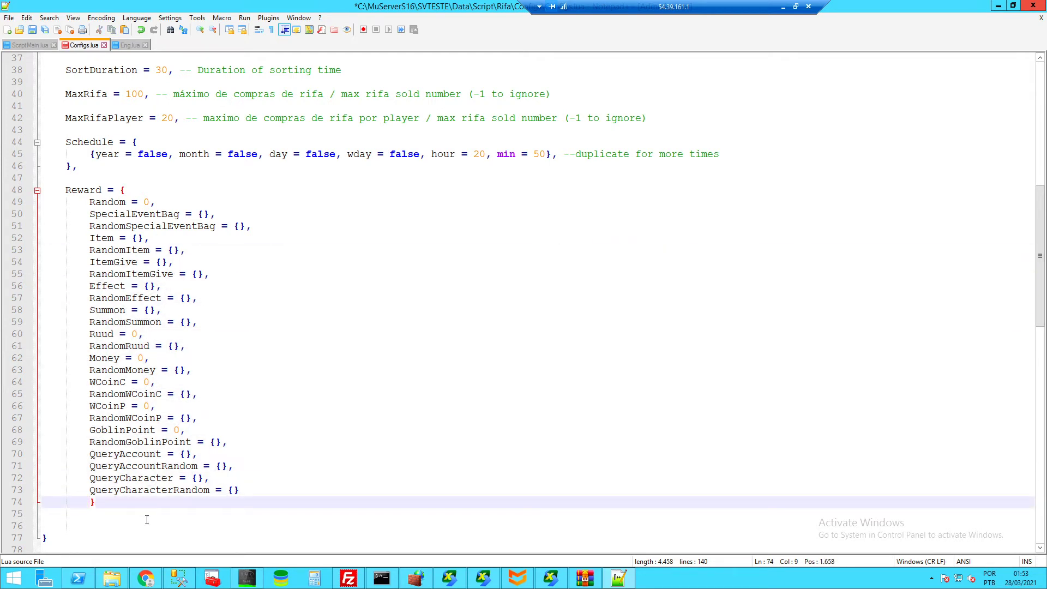
key(BackSpace)
drag(90, 202, 255, 501)
click(252, 489)
drag(91, 203, 267, 488)
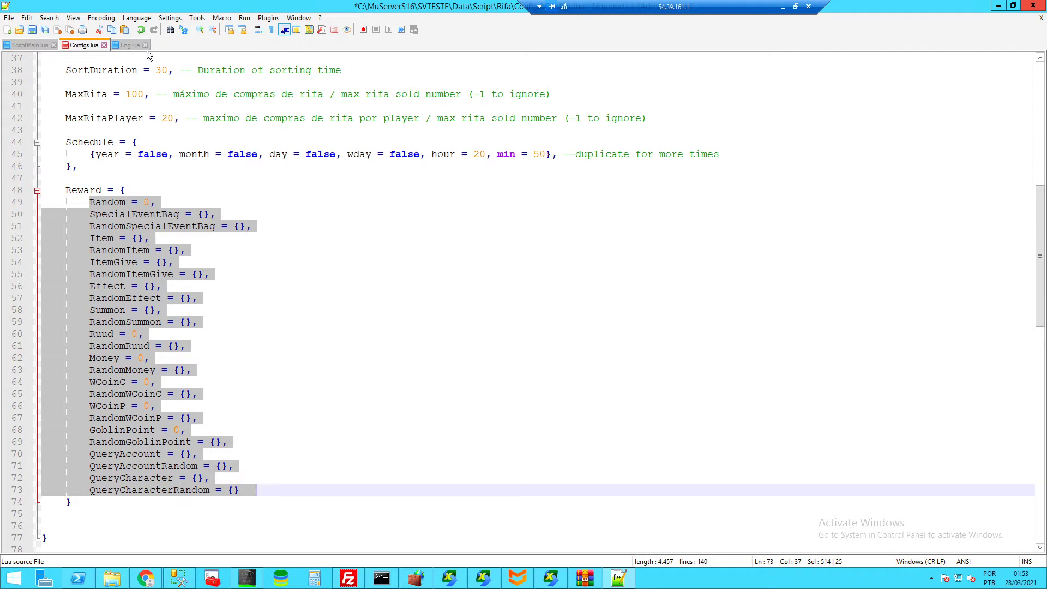
click(130, 45)
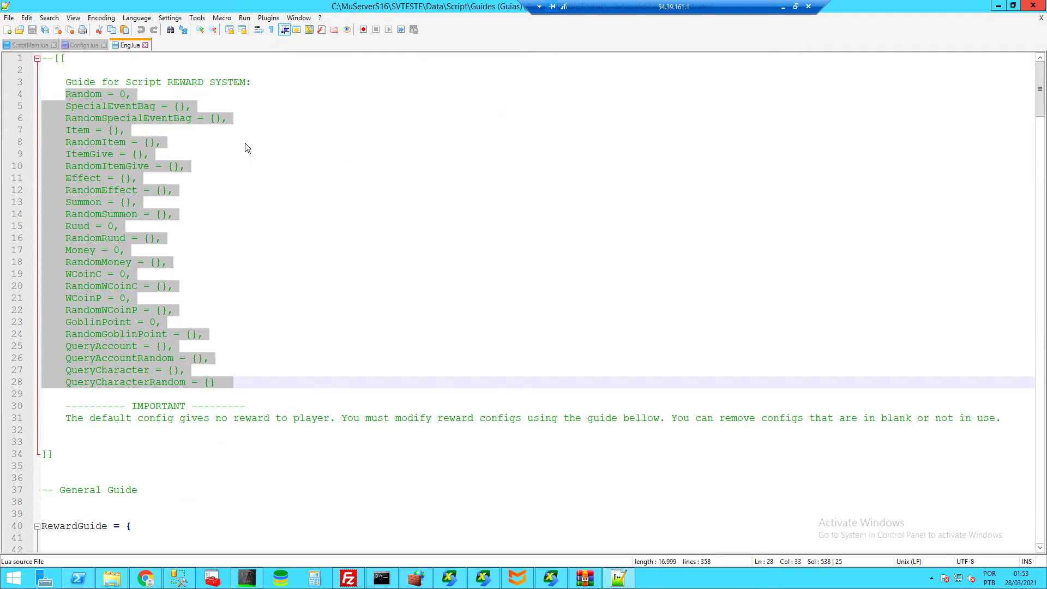
click(244, 143)
scroll(86, 382, down, 5)
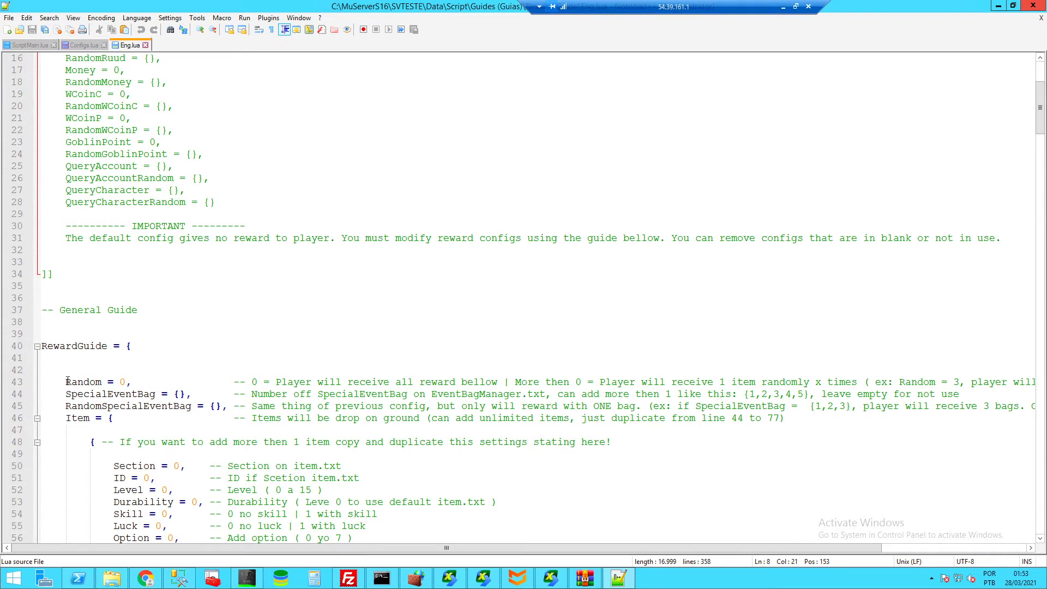
drag(65, 382, 120, 382)
click(137, 382)
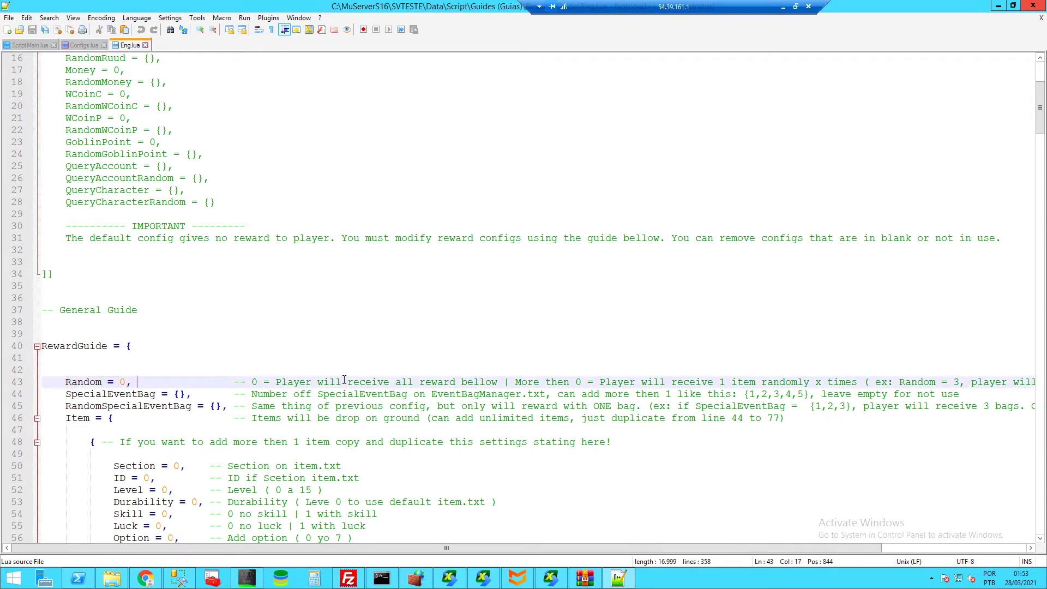
drag(313, 382, 420, 382)
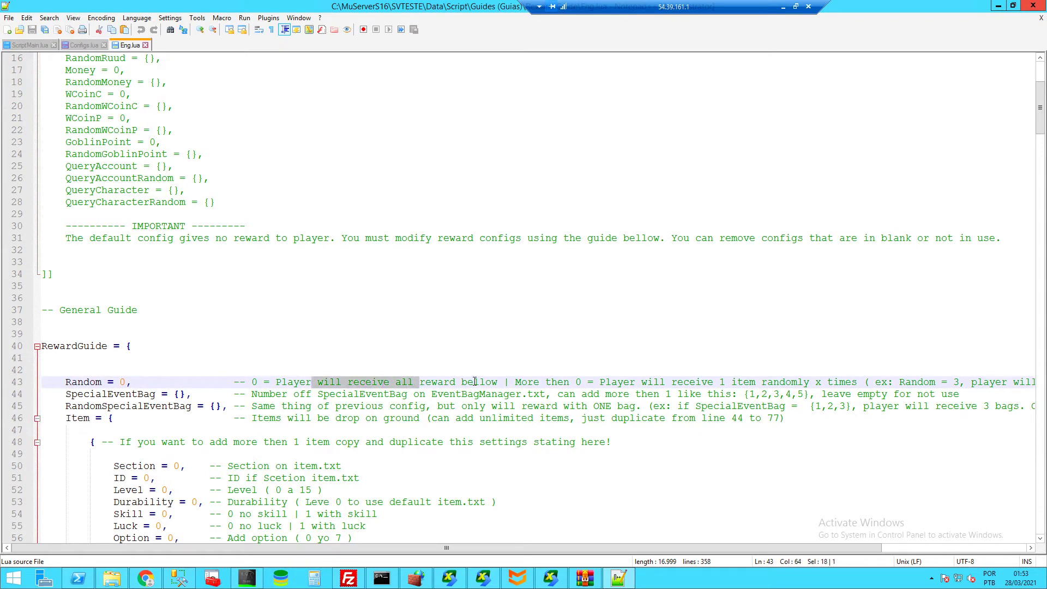
click(374, 434)
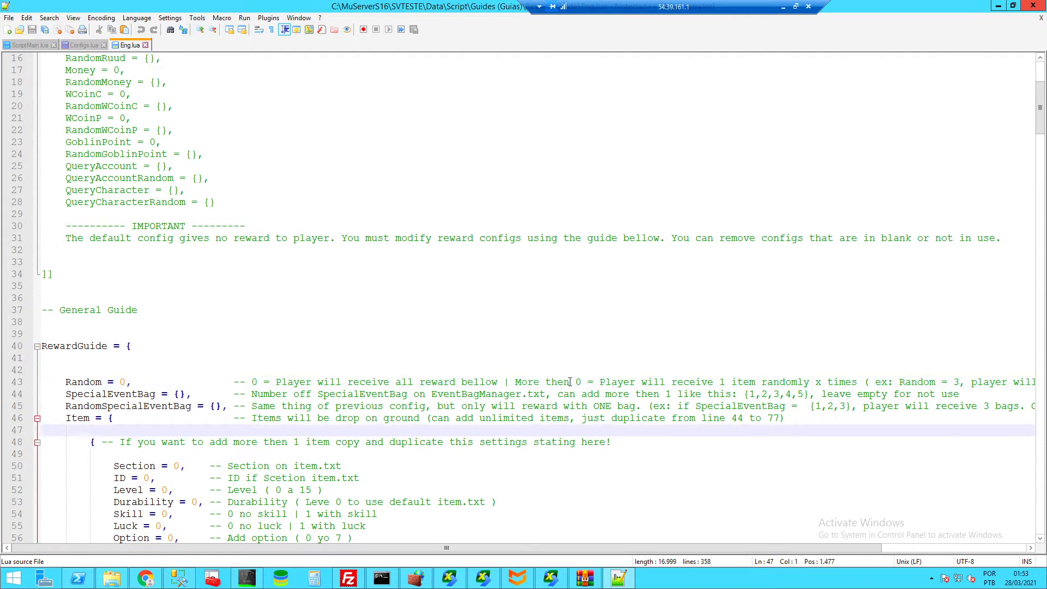
click(595, 382)
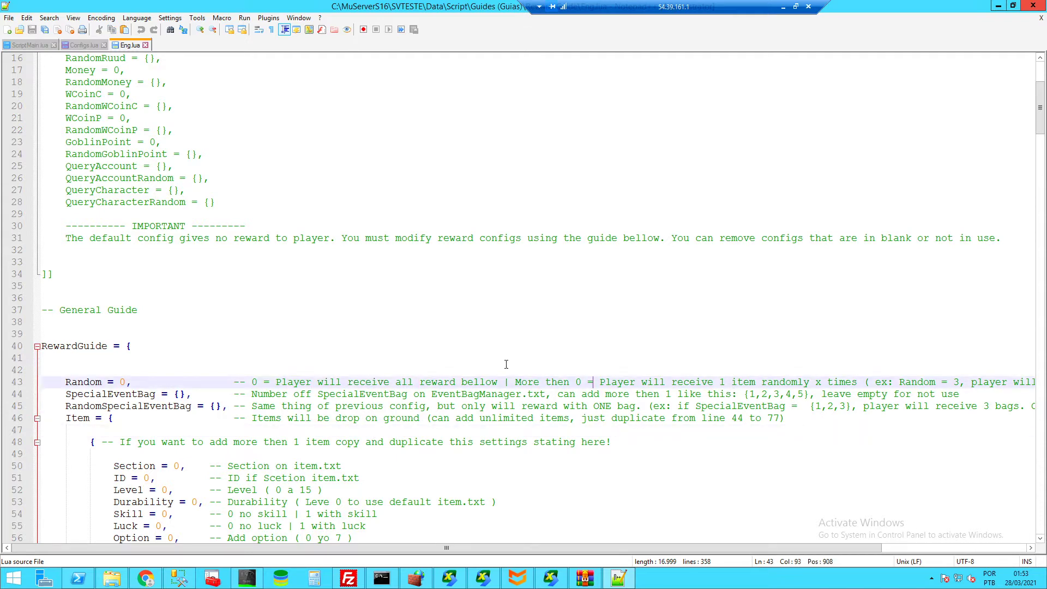
scroll(283, 358, down, 10)
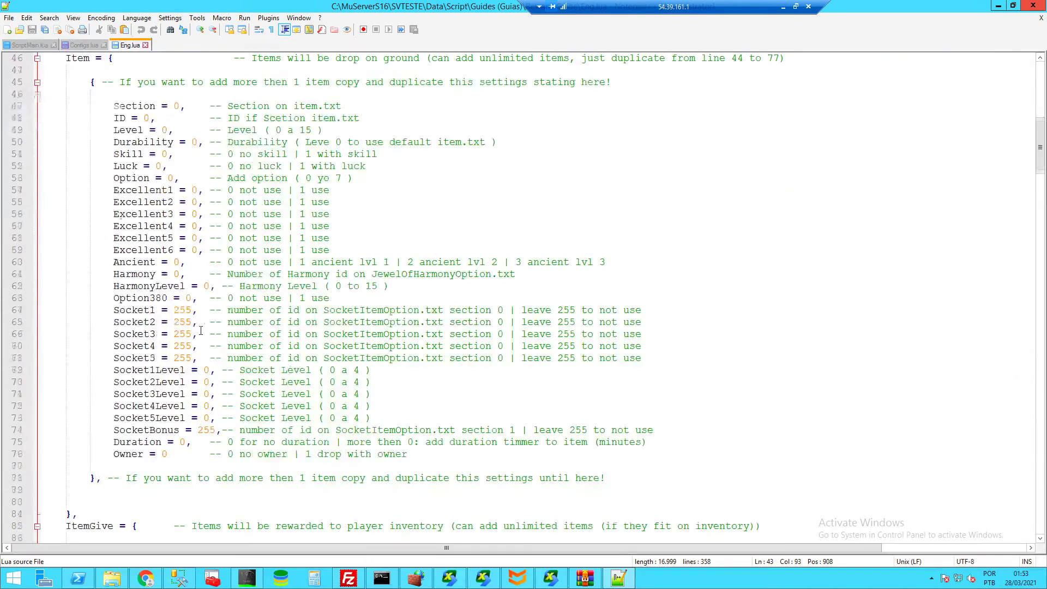
scroll(340, 347, up, 6)
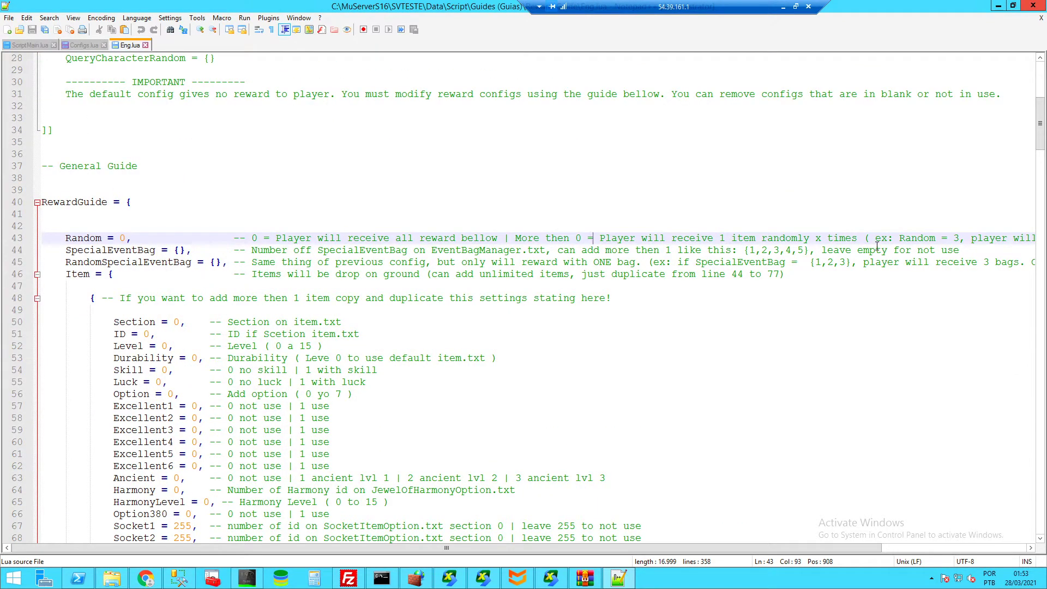
drag(66, 250, 96, 251)
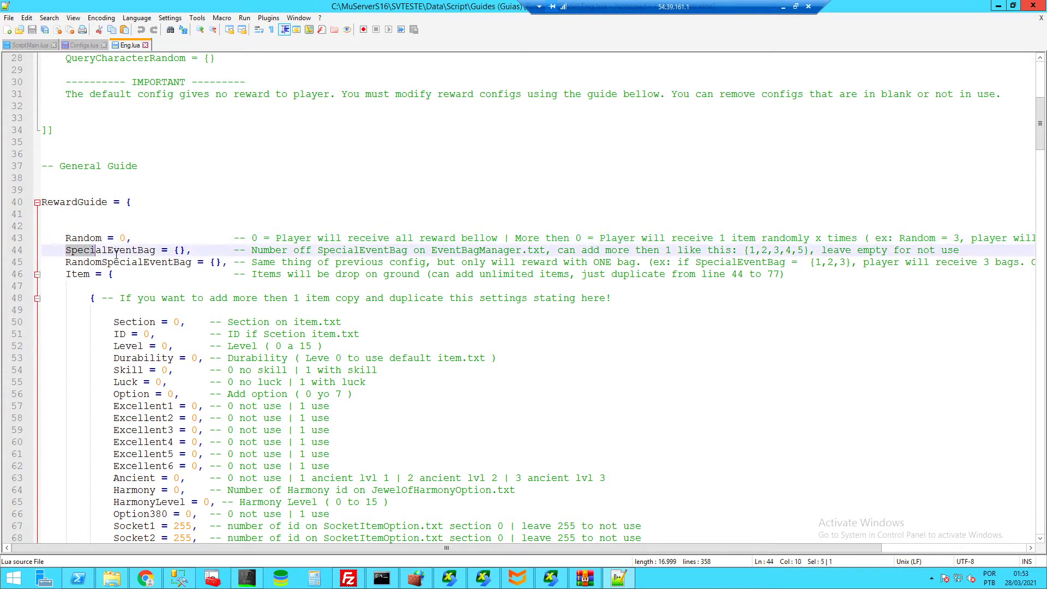
click(131, 251)
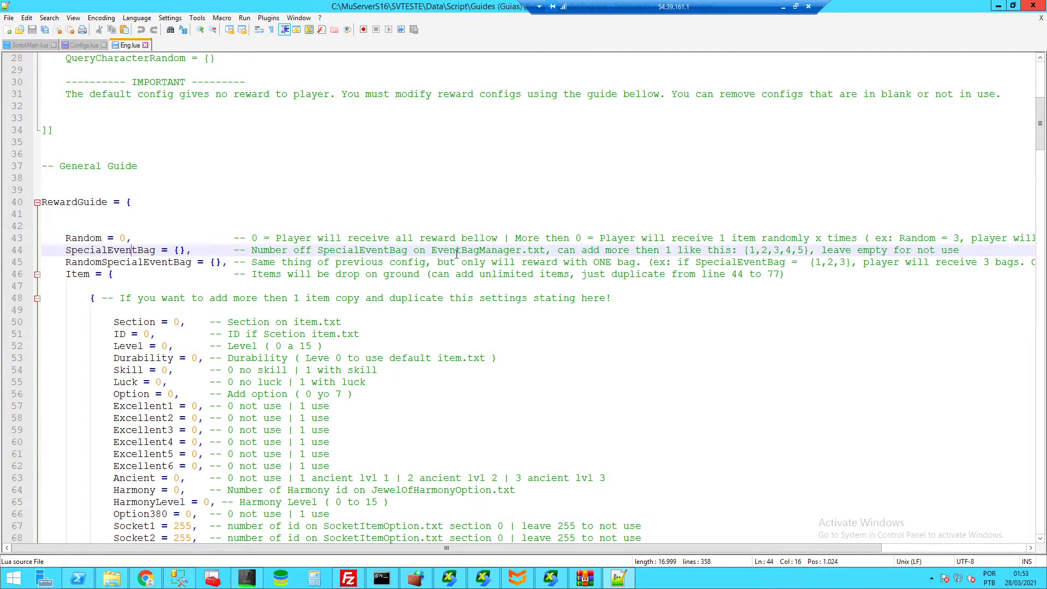
drag(316, 250, 461, 251)
click(111, 578)
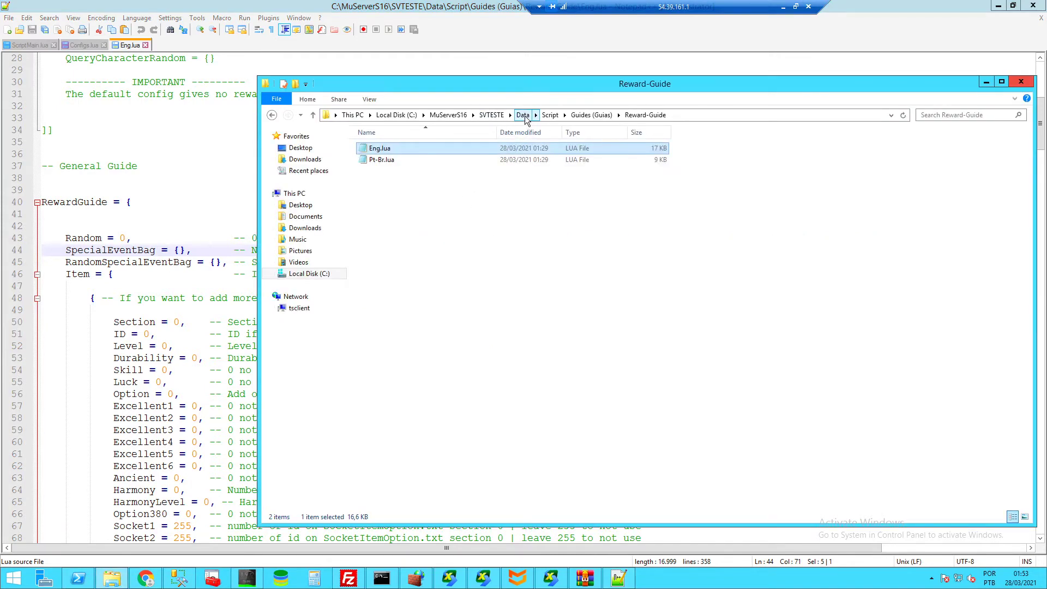
- From the server's Data folder, open EventItemBagManager.txt with Edit with Notepad++
click(523, 115)
click(394, 366)
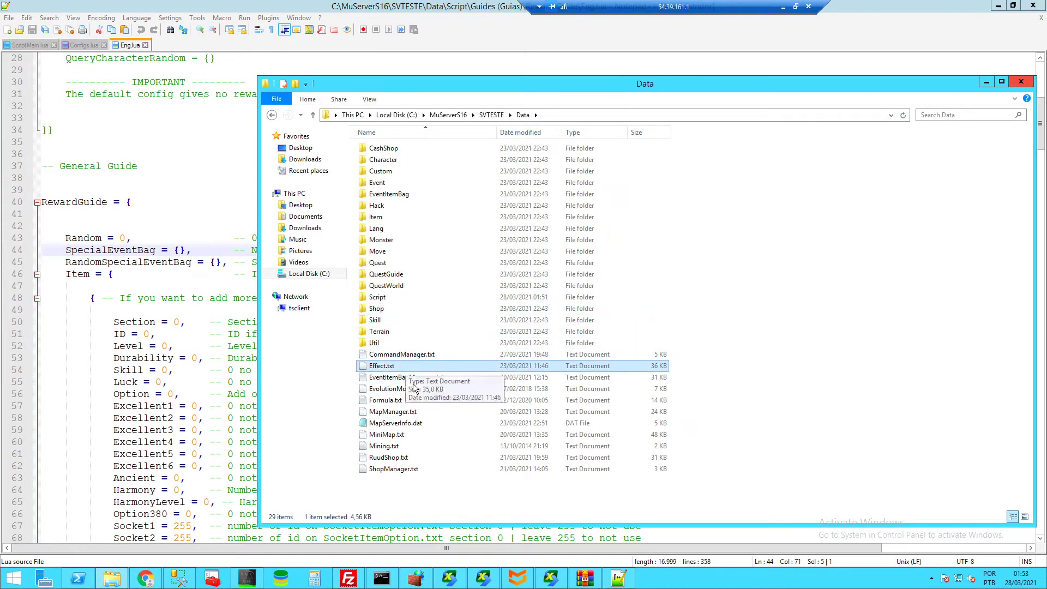
click(401, 377)
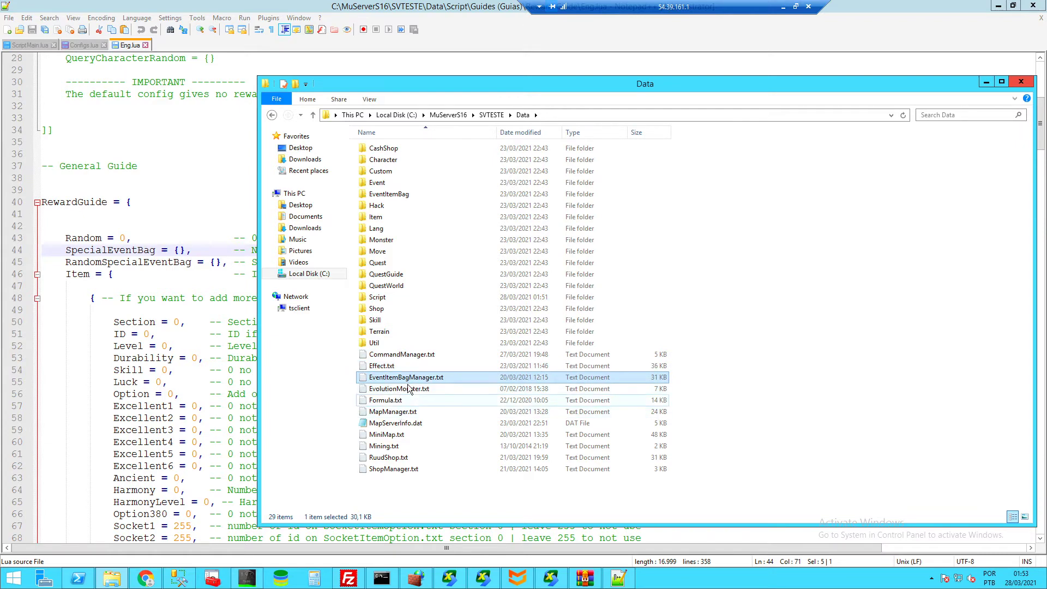
right_click(413, 385)
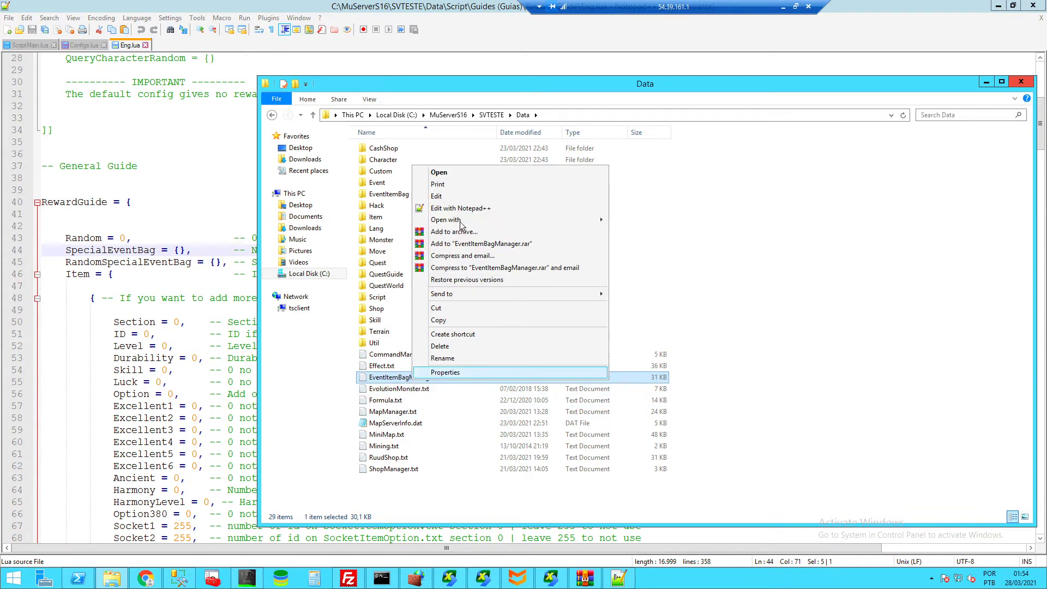
click(461, 206)
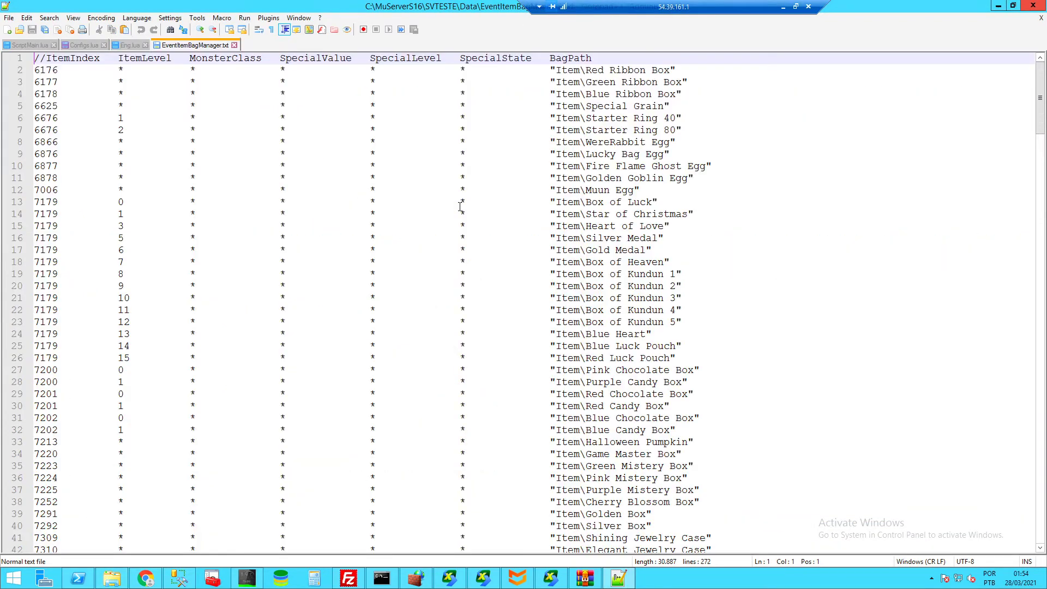
- Review the SpecialValue column and the last special entries on lines 266–271
double_click(376, 58)
click(353, 58)
drag(304, 57, 280, 58)
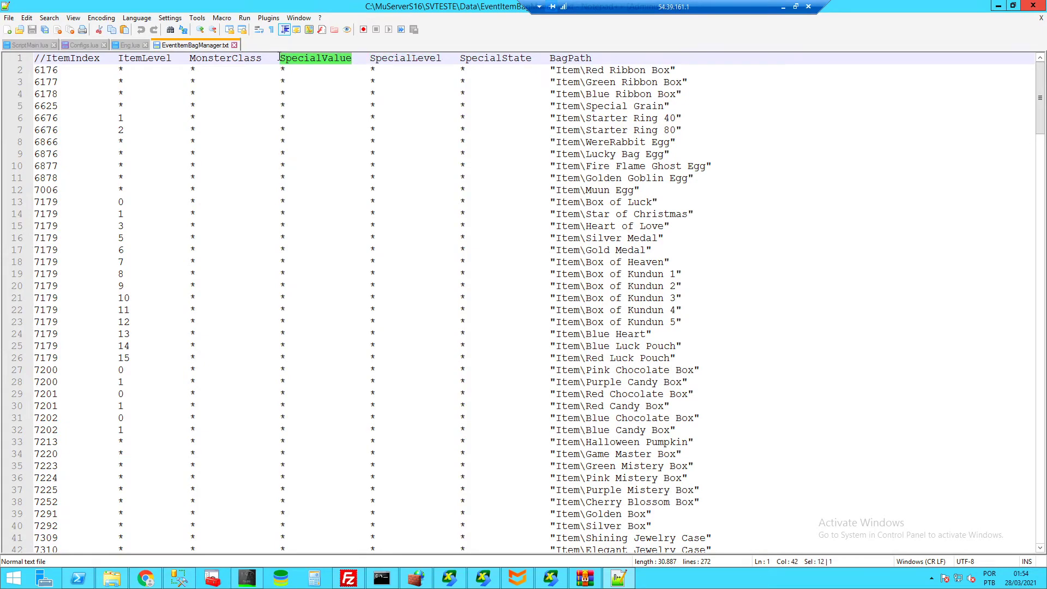
scroll(309, 162, down, 20)
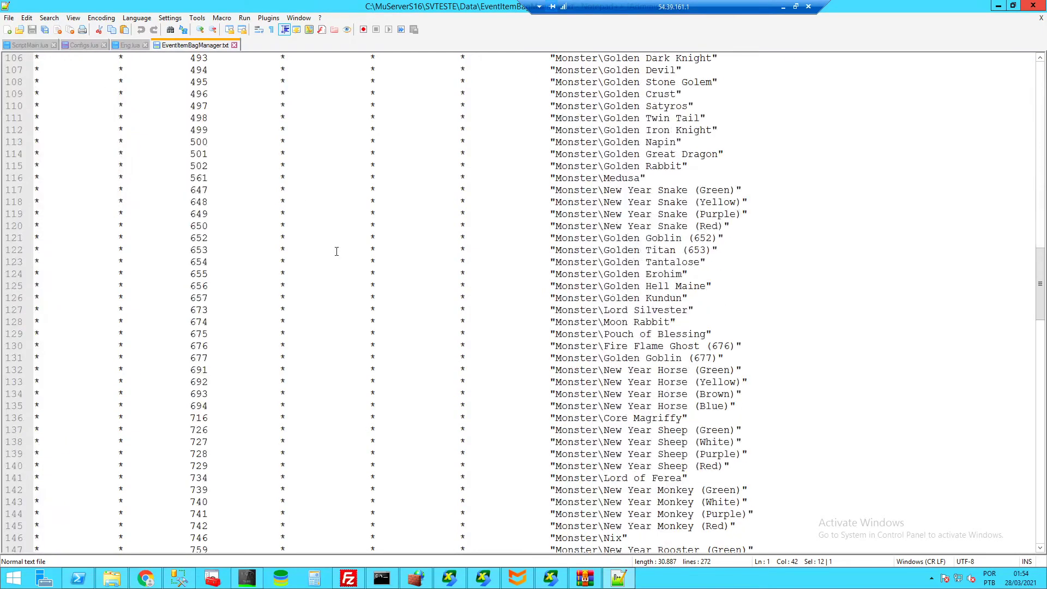
scroll(327, 264, down, 20)
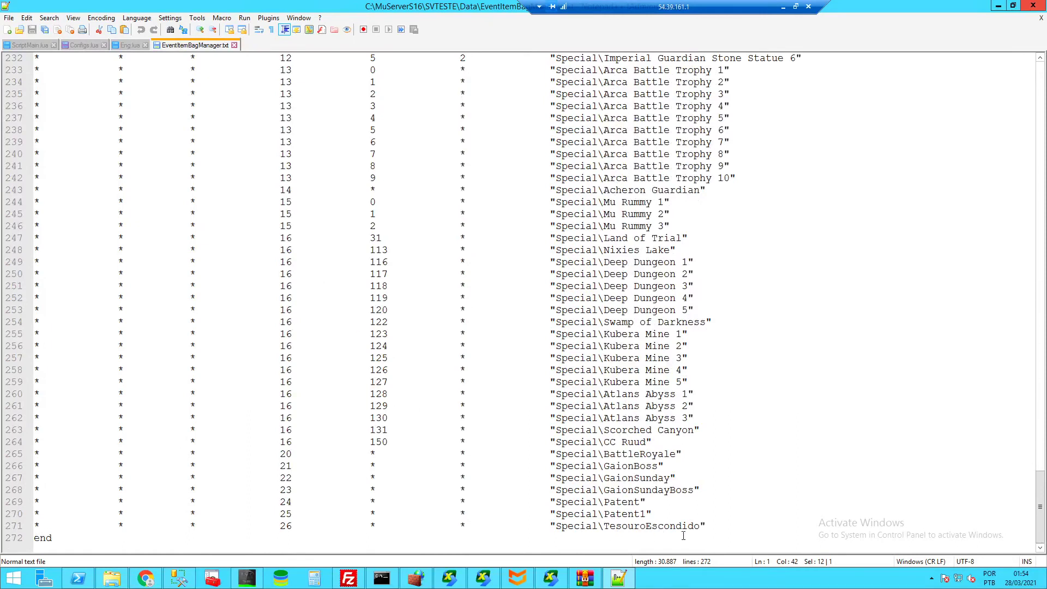
drag(721, 527, 692, 499)
click(693, 518)
click(721, 492)
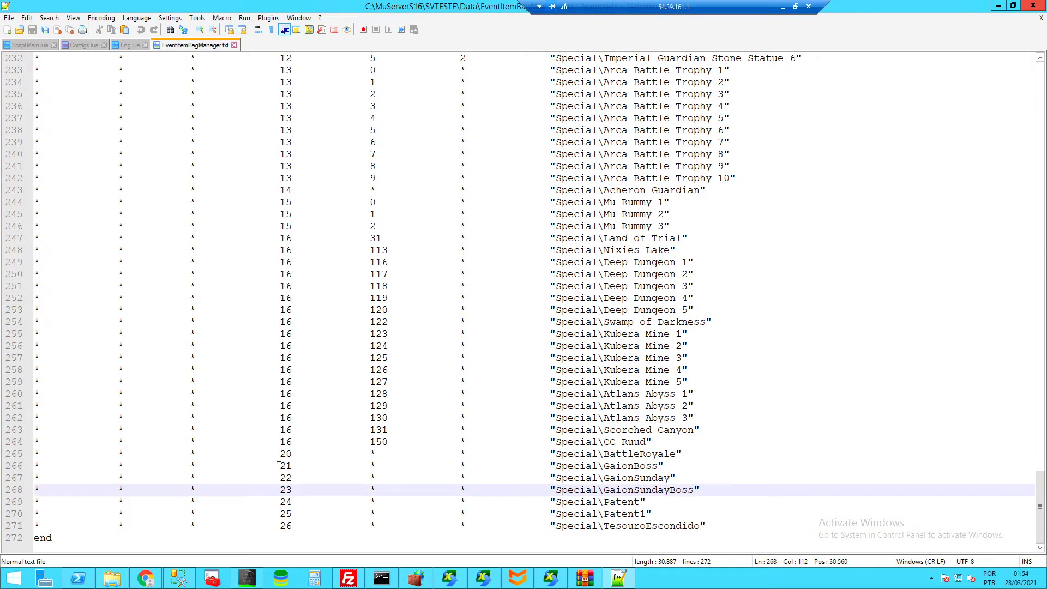
drag(280, 466, 370, 527)
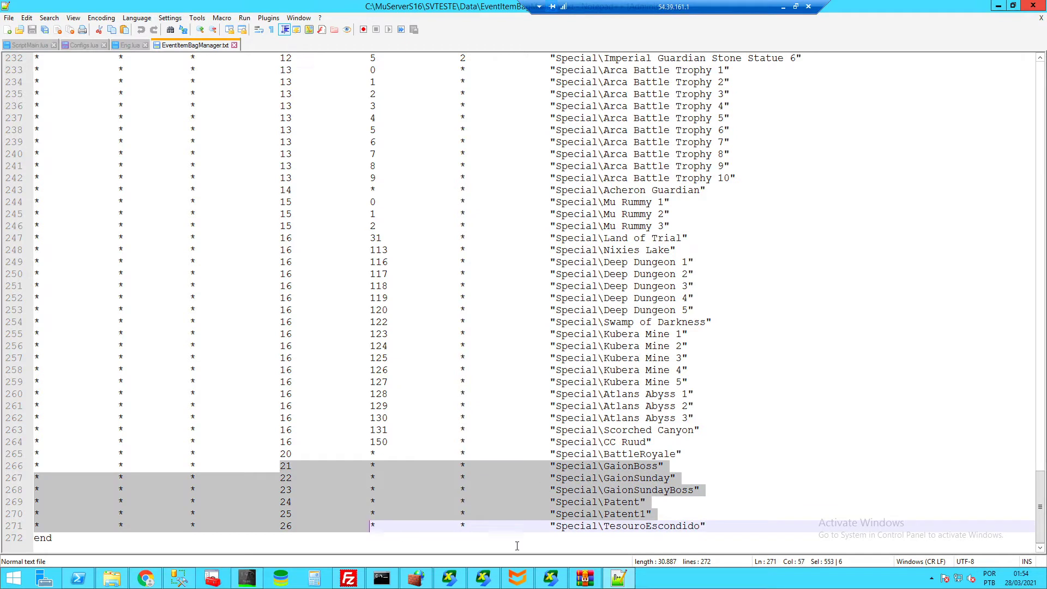
click(711, 526)
- Duplicate the TesouroEscondido entry on line 271 as a new line 272
triple_click(705, 525)
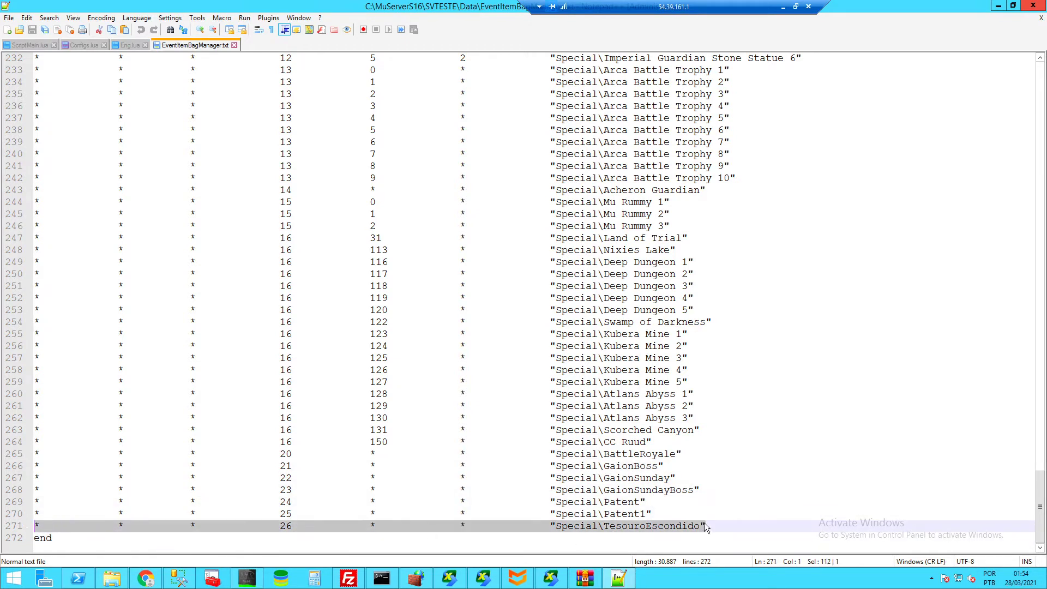
key(ctrl+c)
click(725, 527)
key(Return)
key(ctrl+v)
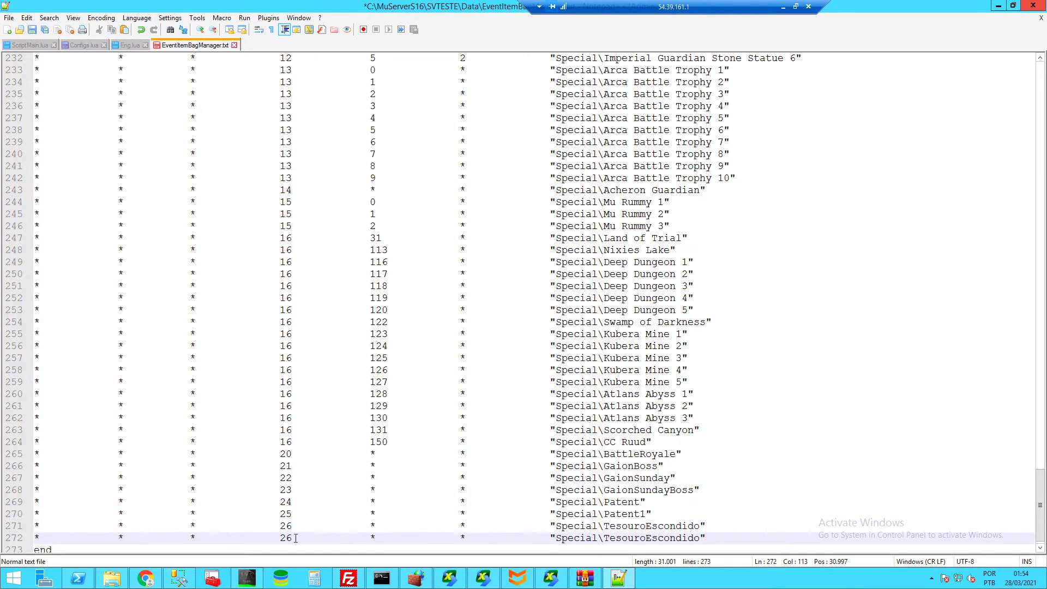
- On line 272, change the value 26 to 9999 and rename TesouroEscondido to AnyName
click(295, 538)
key(BackSpace)
key(BackSpace)
text(999)
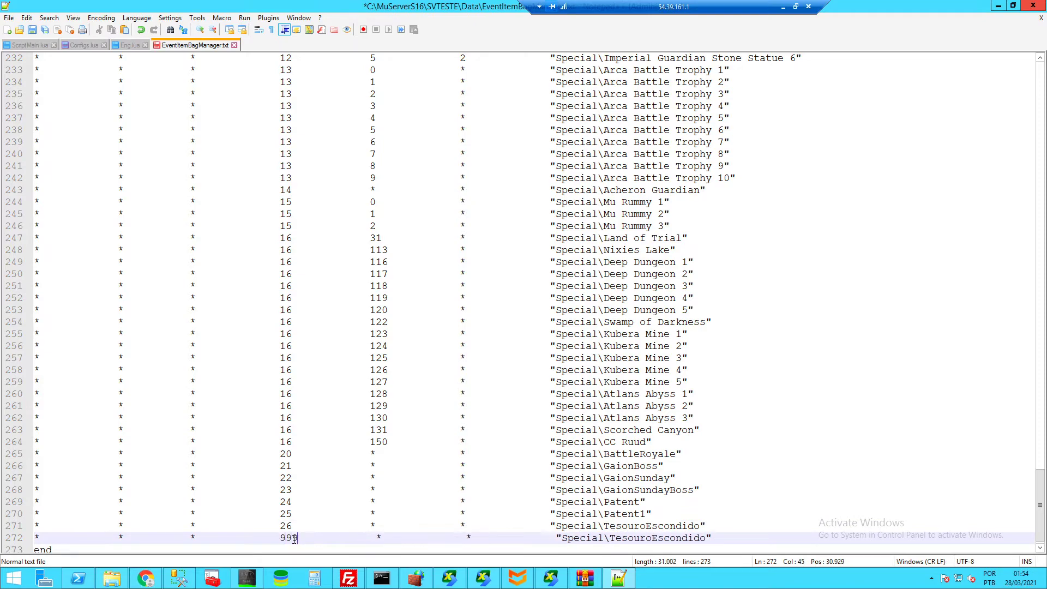
text(9)
key(Delete)
key(Delete)
scroll(325, 447, up, 20)
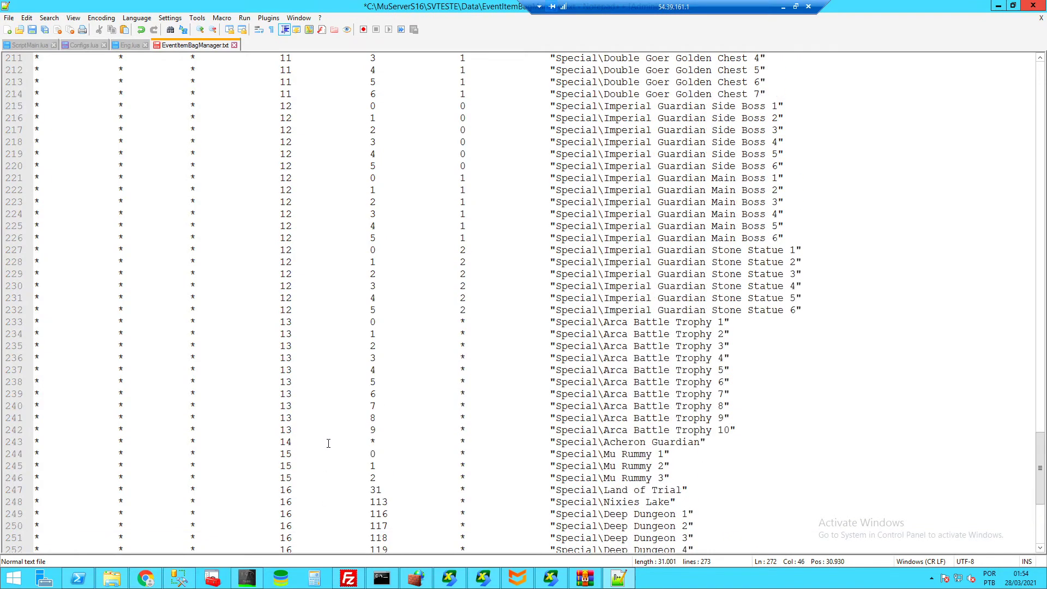
scroll(331, 226, up, 20)
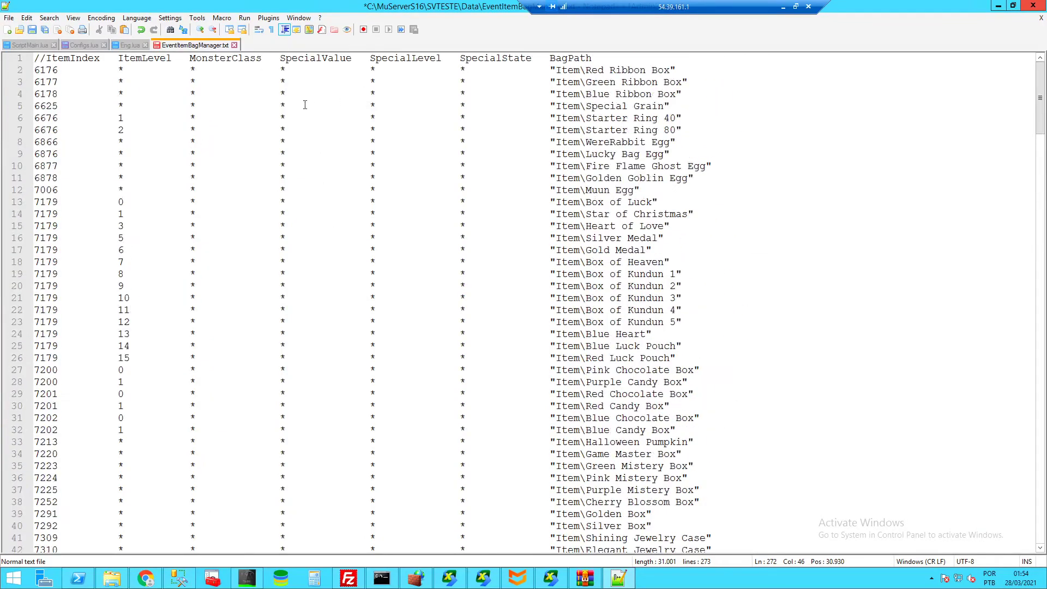
scroll(305, 105, down, 20)
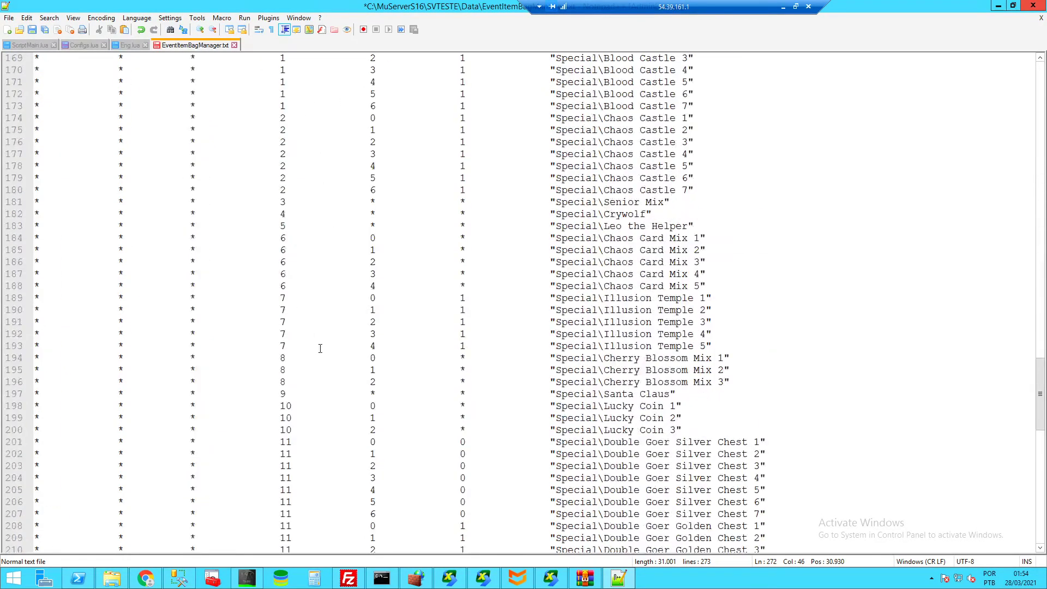
scroll(320, 348, down, 20)
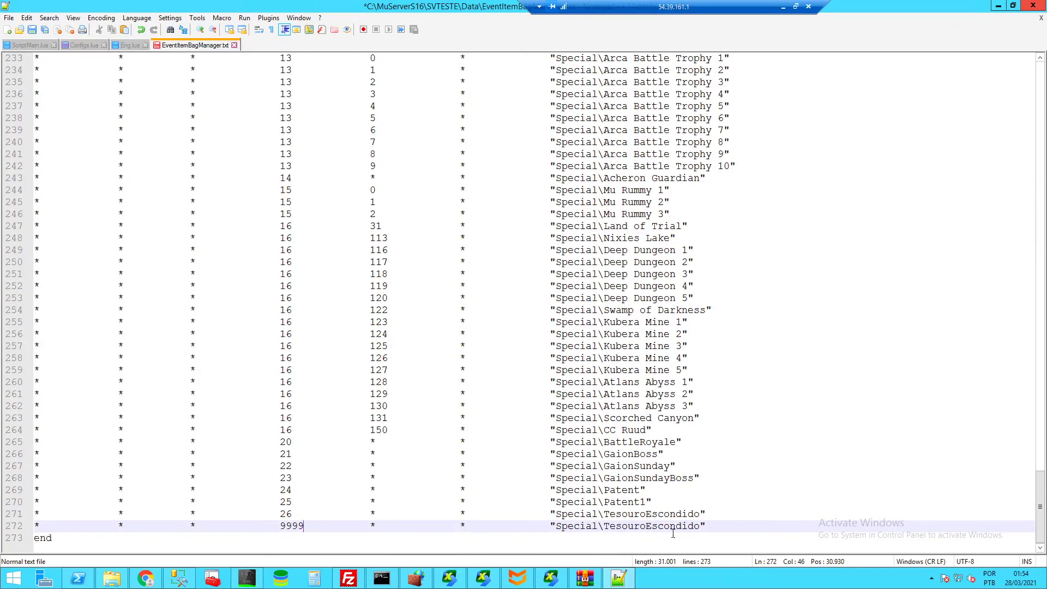
drag(700, 527, 603, 526)
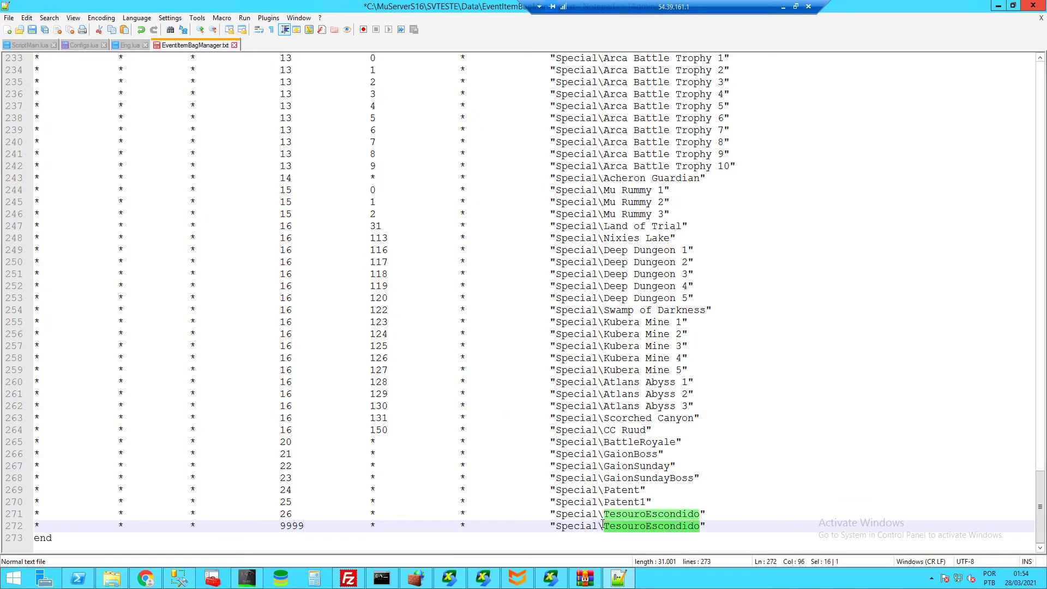
text(AnyName)
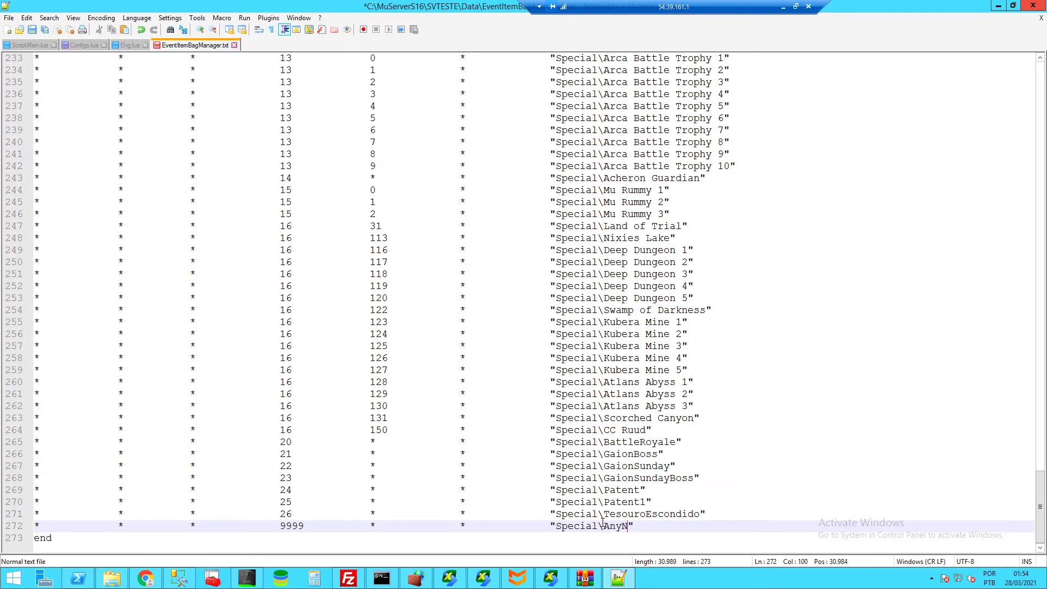
- Duplicate Atlans Abyss 3.txt in Data\EventItemBag\Special, creating Atlans Abyss 3 - Copy.txt
click(112, 578)
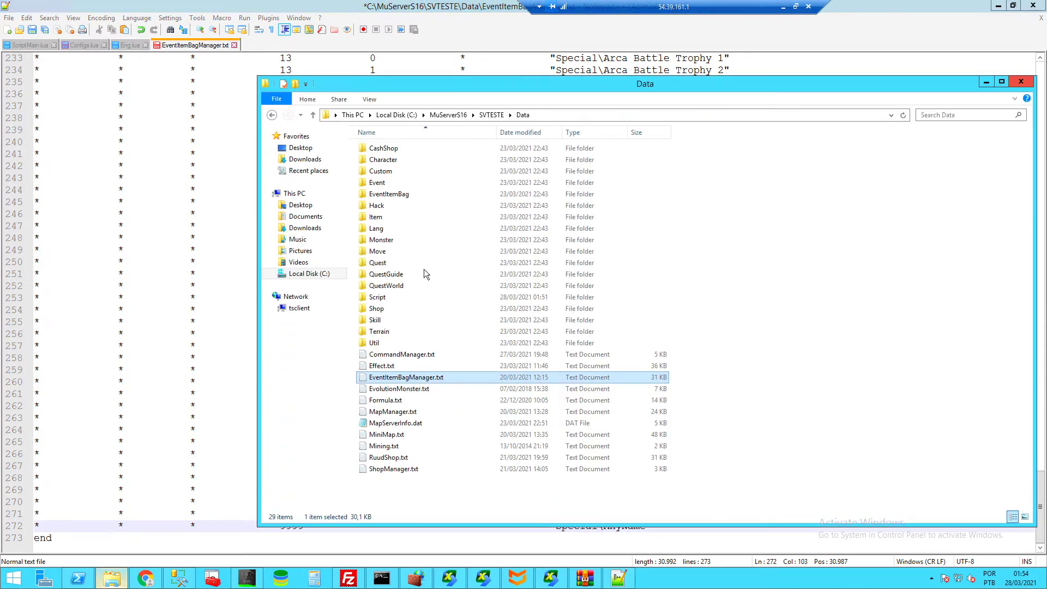
double_click(399, 194)
double_click(381, 175)
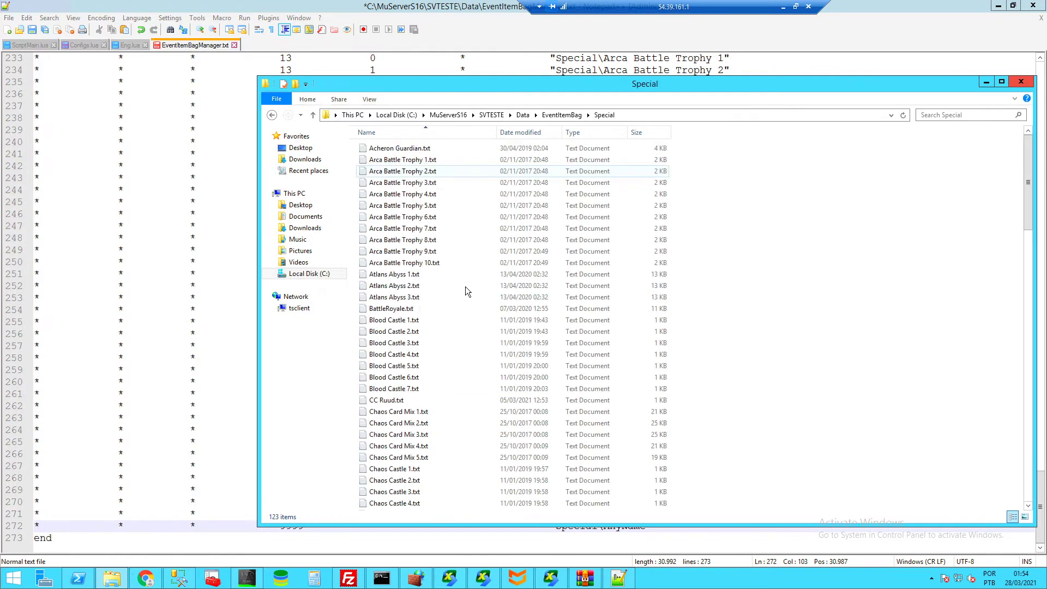
click(409, 299)
key(ctrl+c)
key(ctrl+v)
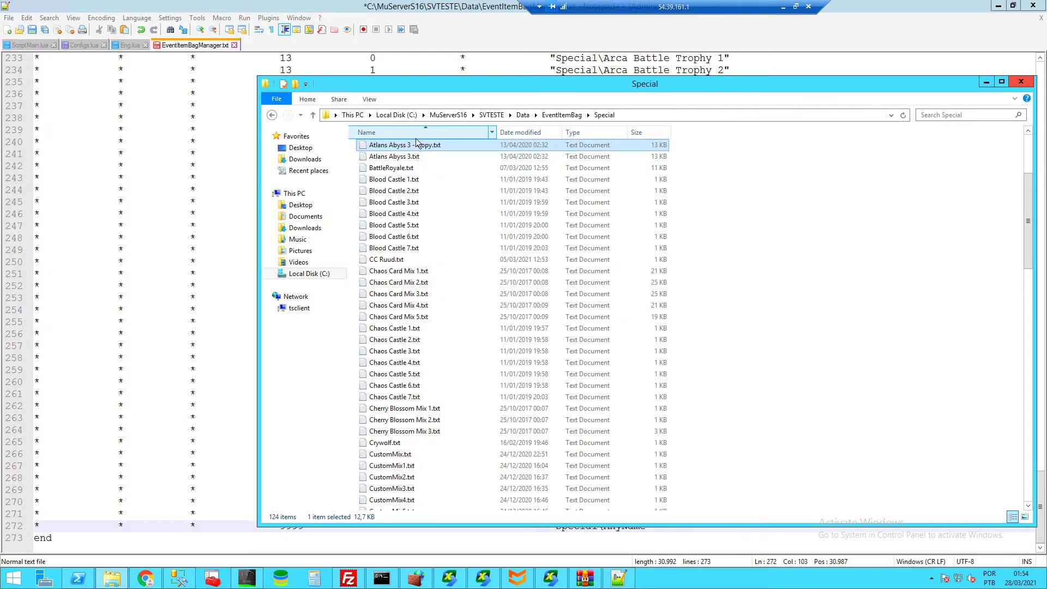
click(426, 21)
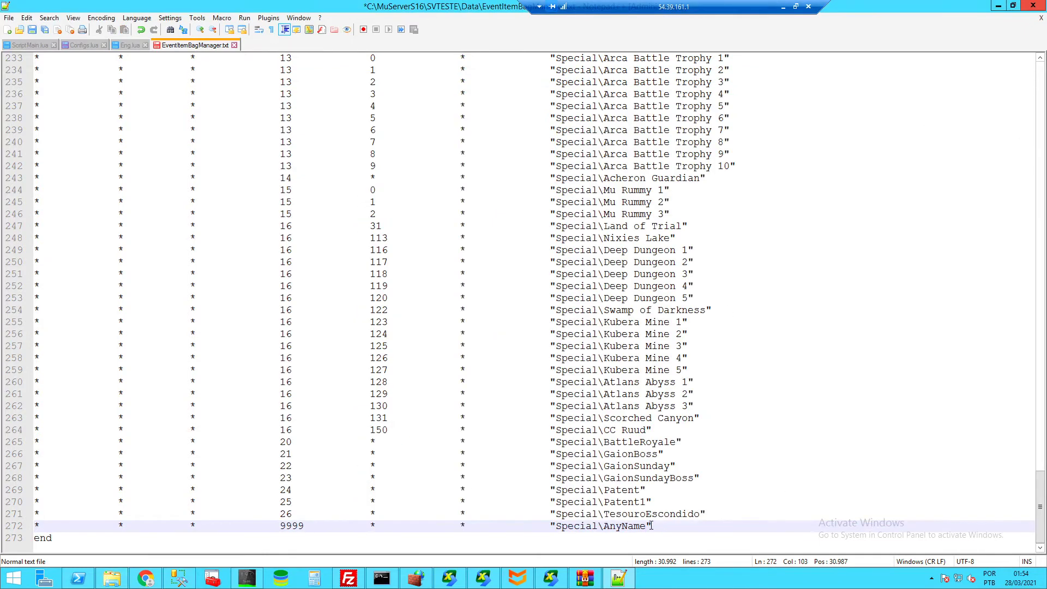
- Check the Sv-Test server's reload options, then leave the reload list
click(551, 578)
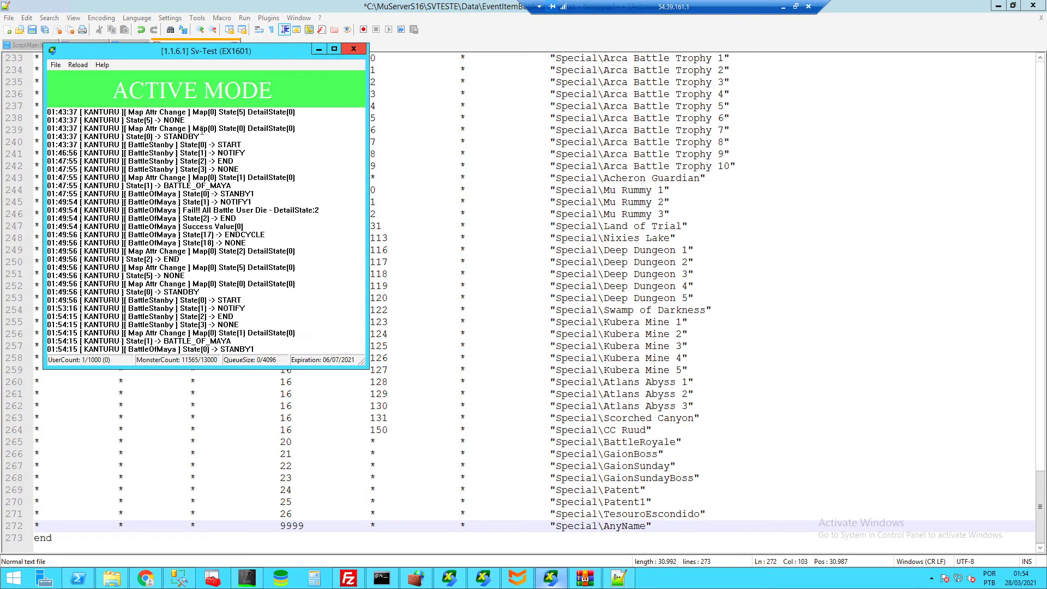
click(78, 65)
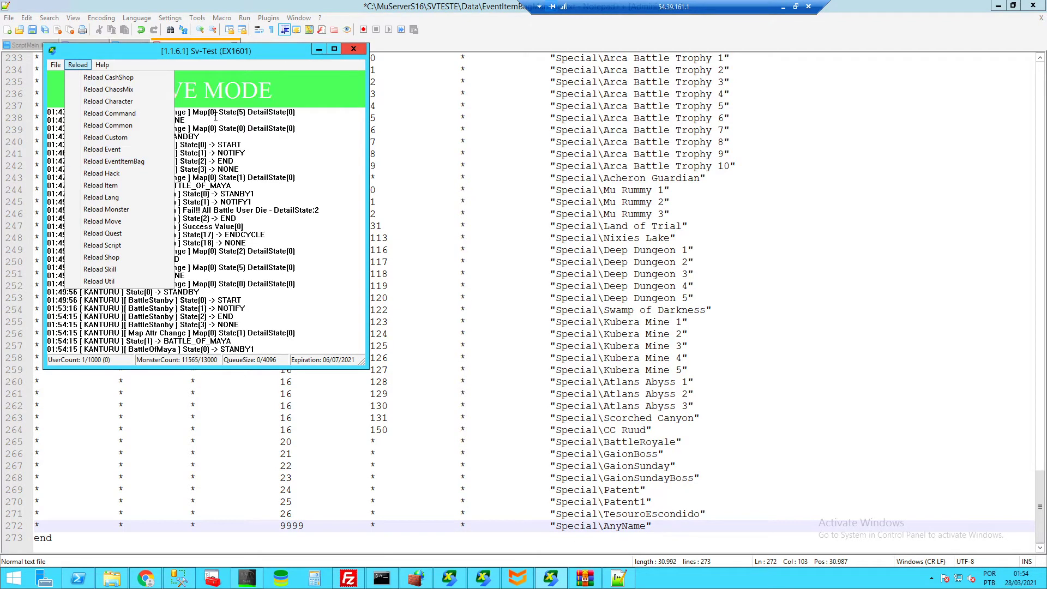
click(235, 7)
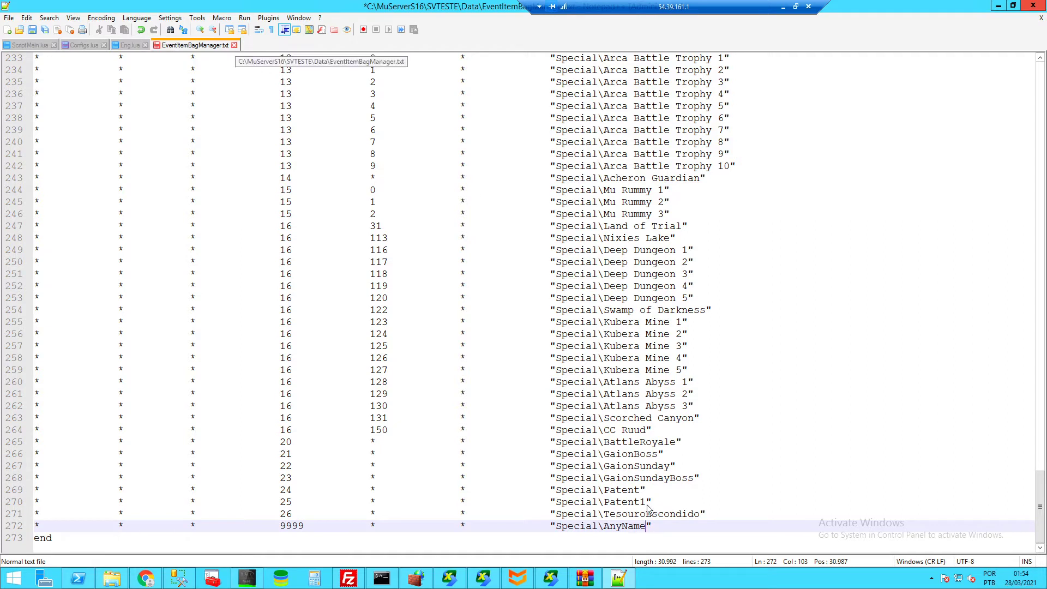
- Close EventItemBagManager.txt without saving the new AnyName line
click(550, 525)
drag(550, 526, 586, 528)
click(641, 527)
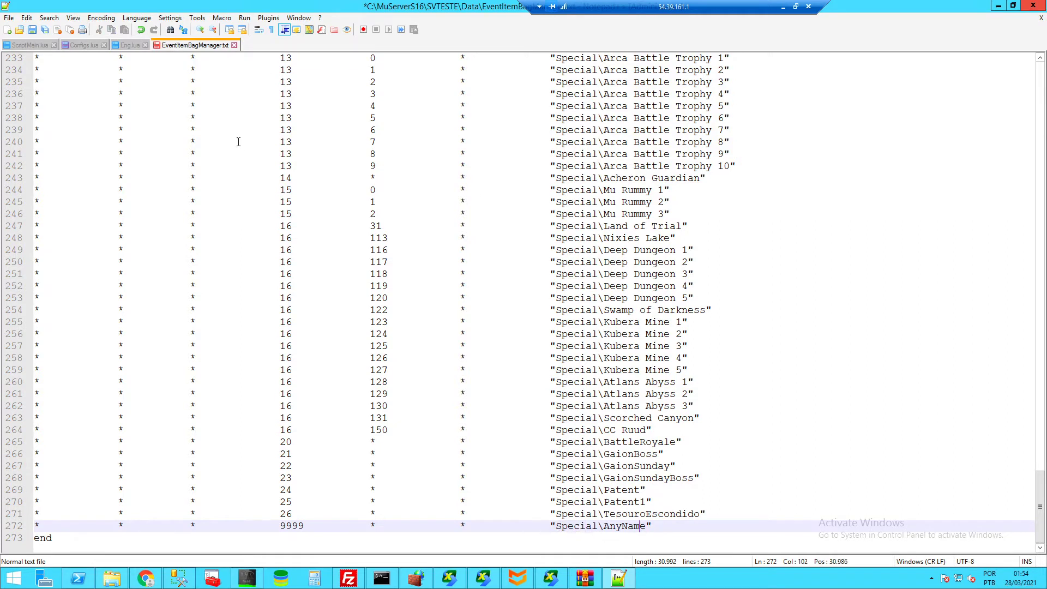
click(235, 44)
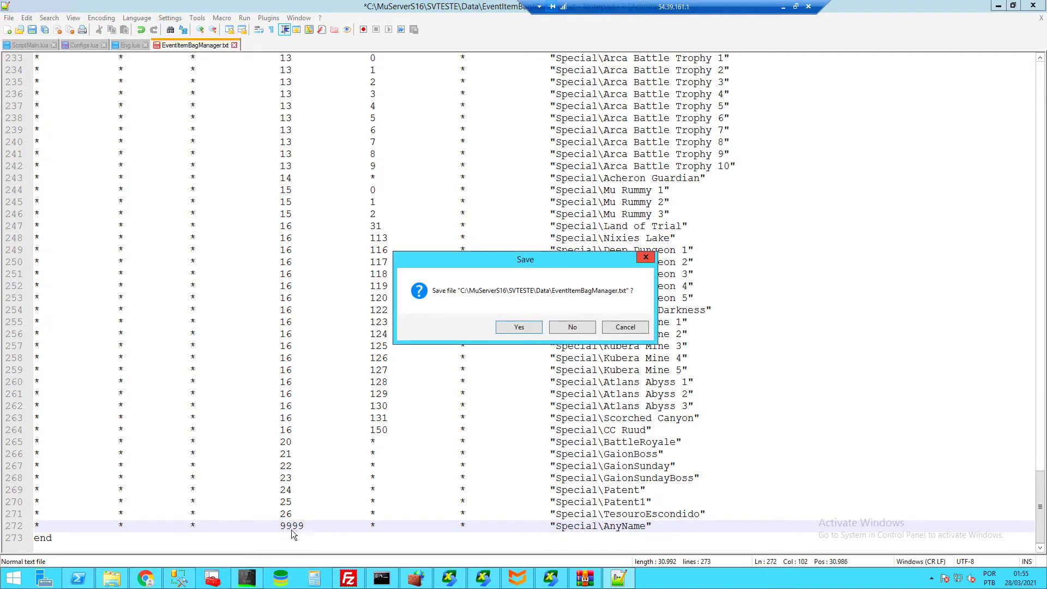
click(573, 326)
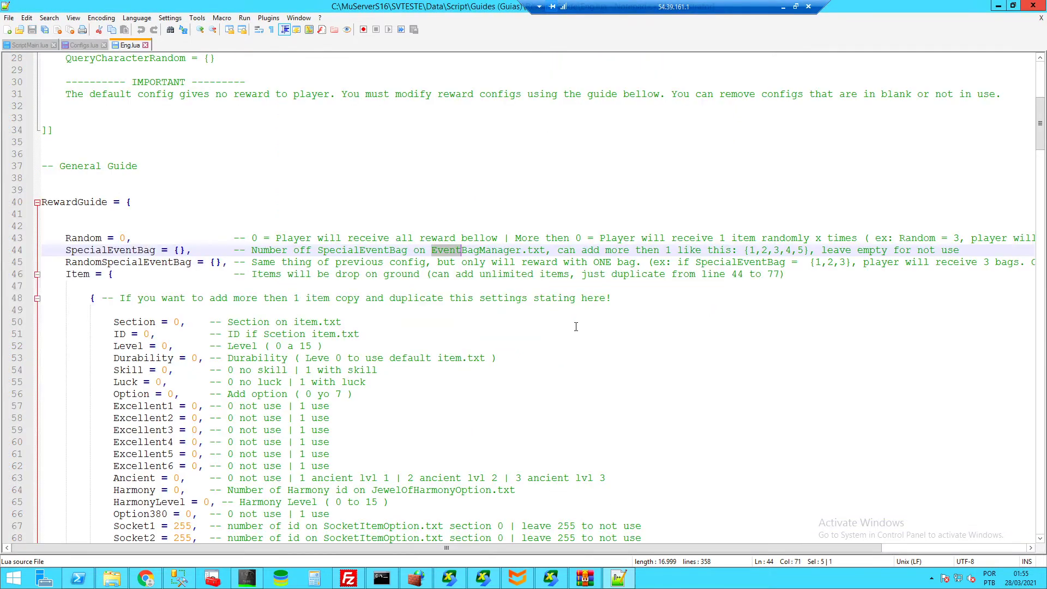
click(181, 250)
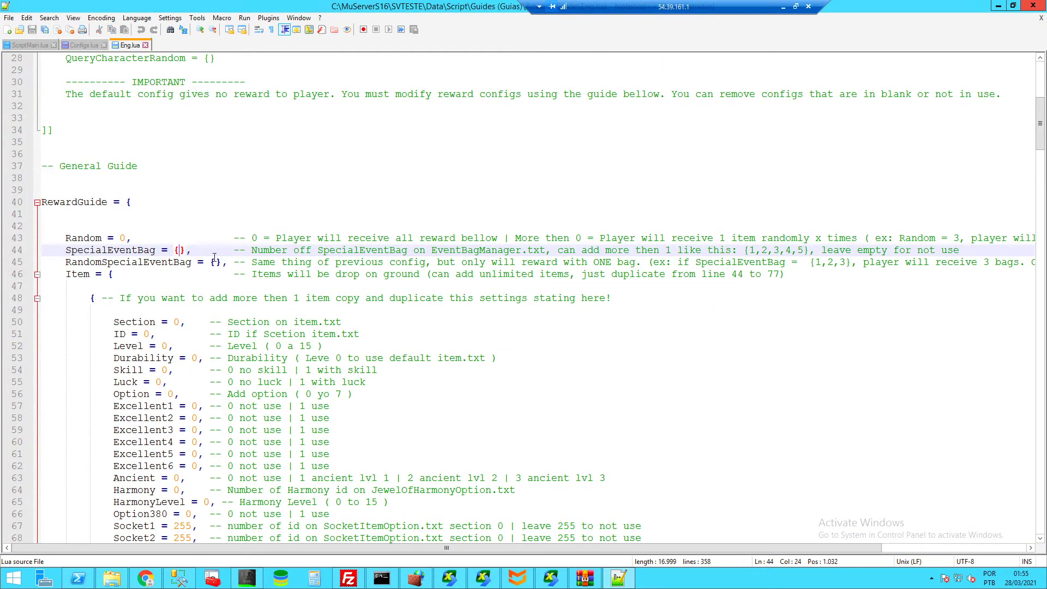
text(1,2,3,4)
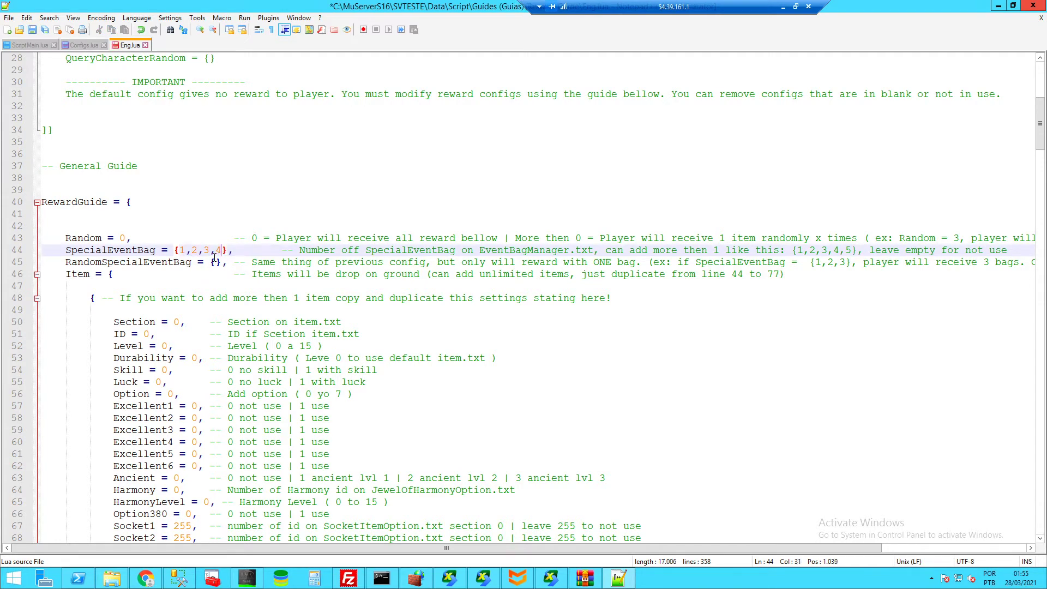
double_click(181, 249)
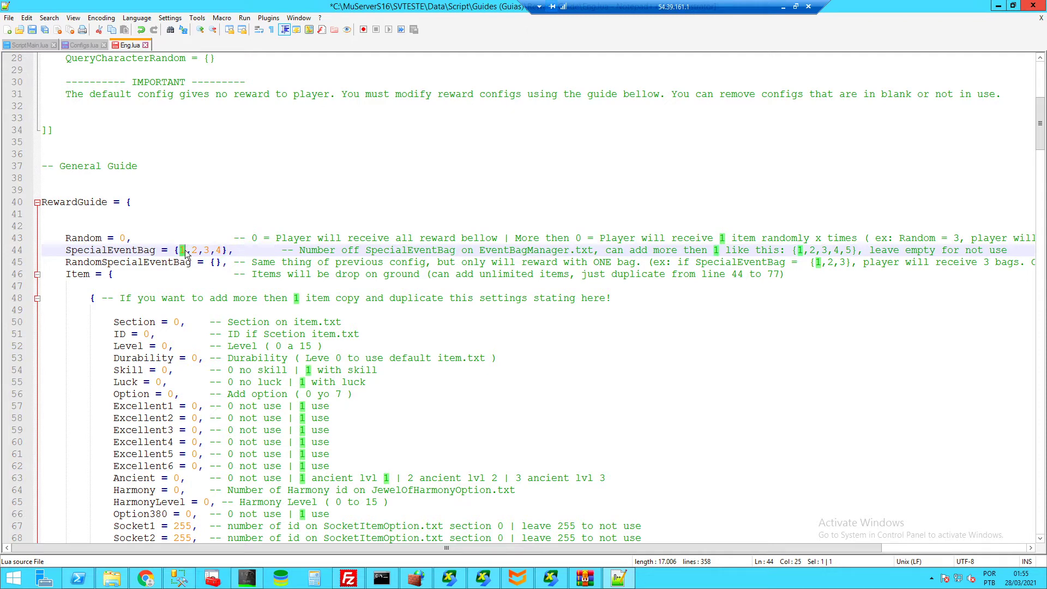
mouse_move(221, 250)
mouse_down()
mouse_move(182, 250)
mouse_move(212, 262)
mouse_up()
key(ctrl+x)
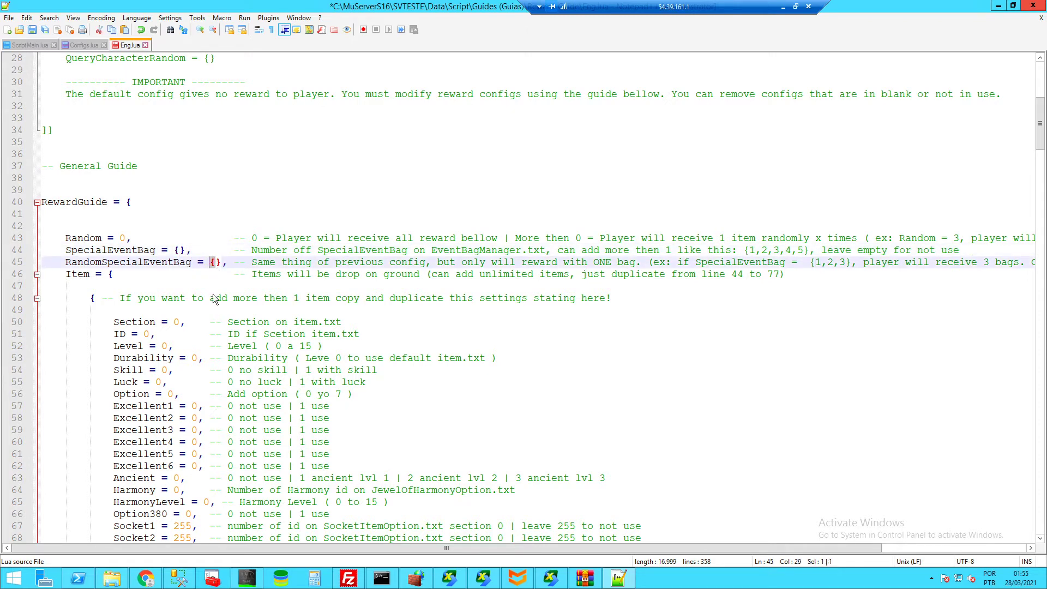
click(214, 262)
key(ctrl+v)
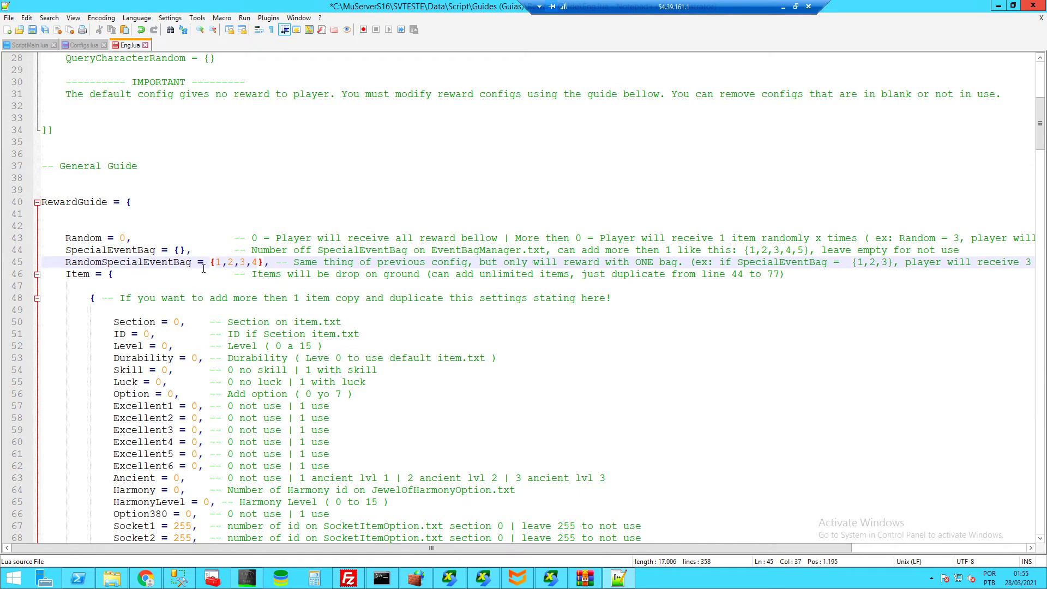
drag(257, 262, 216, 267)
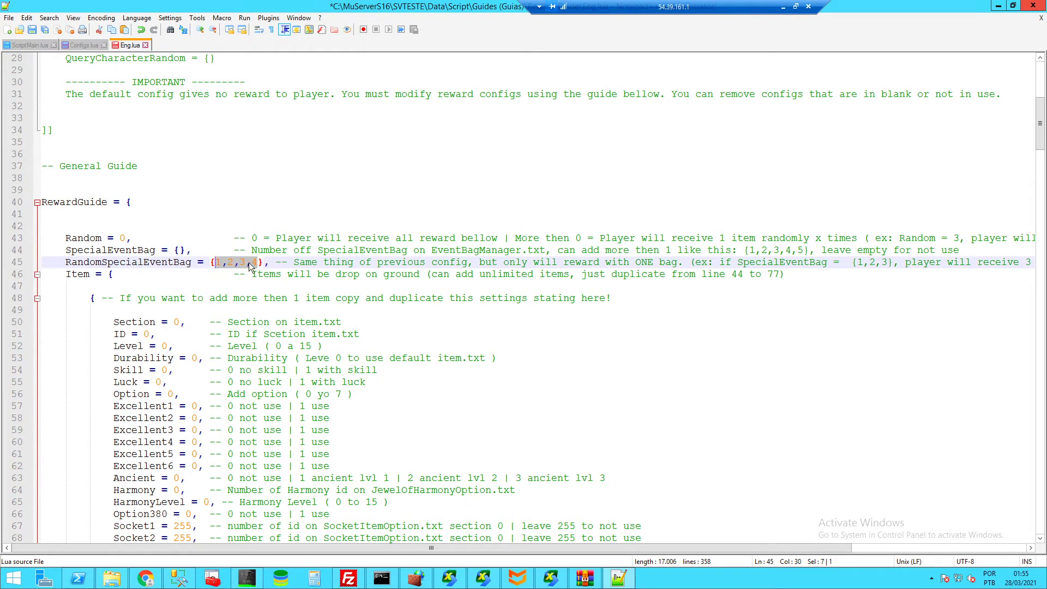
key(Delete)
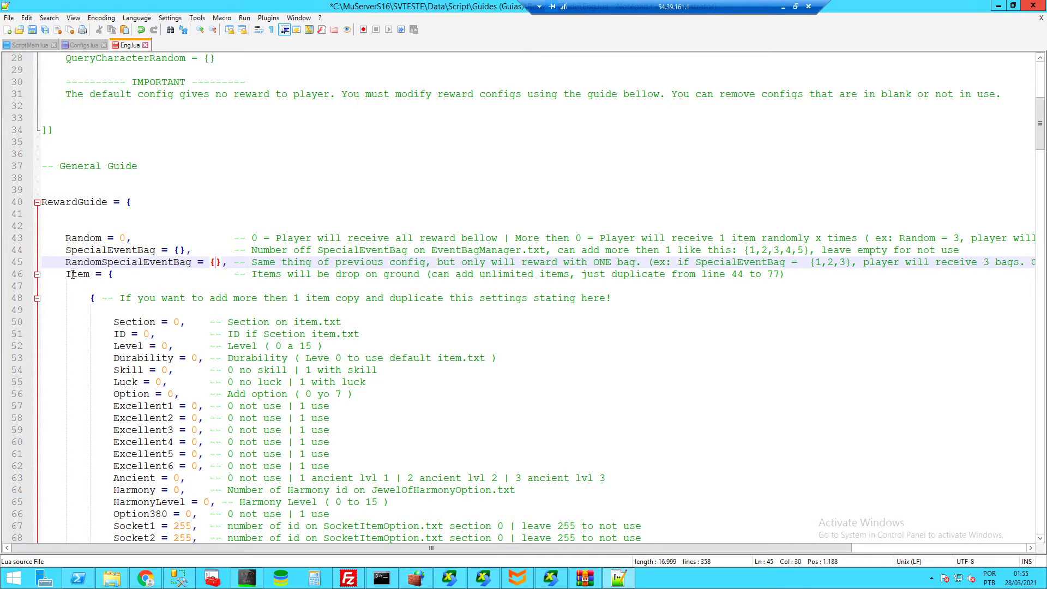
drag(66, 275, 271, 277)
click(350, 277)
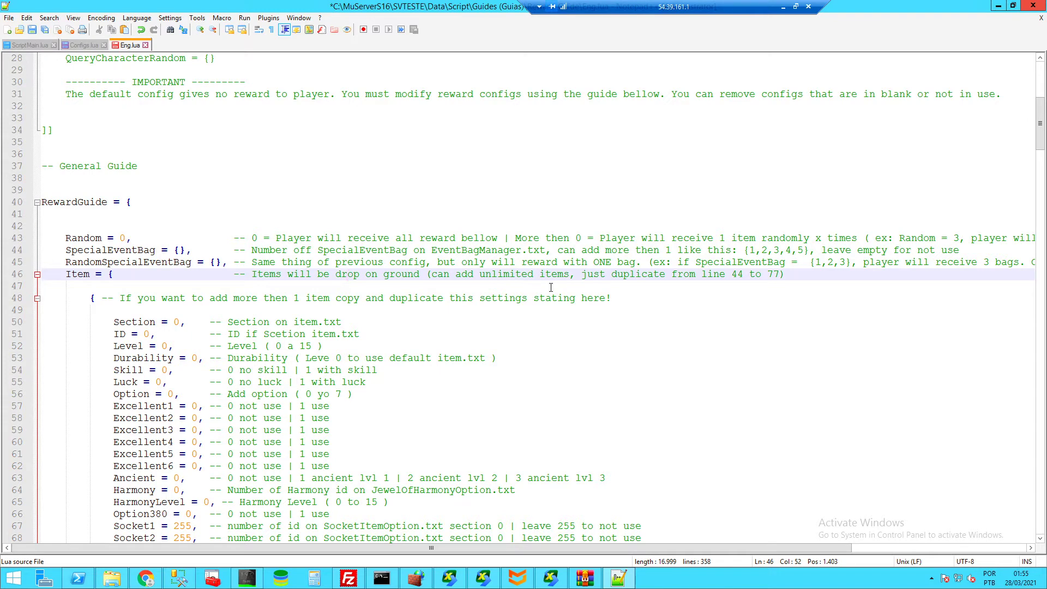
scroll(245, 271, down, 3)
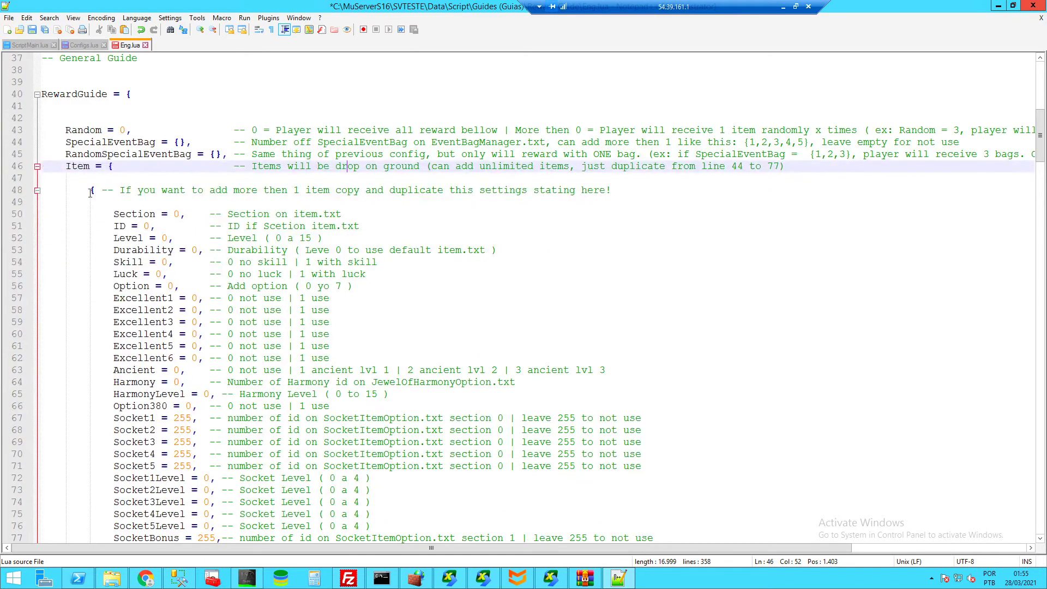
drag(92, 190, 286, 418)
drag(582, 448, 618, 447)
scroll(137, 175, up, 2)
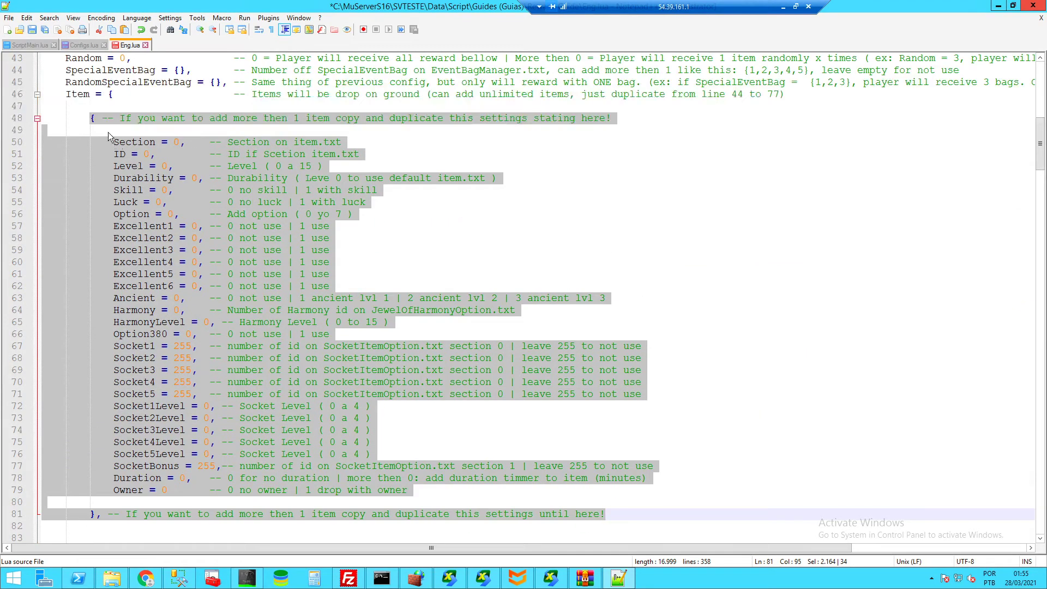
scroll(587, 455, down, 2)
click(625, 439)
key(Return)
key(Return)
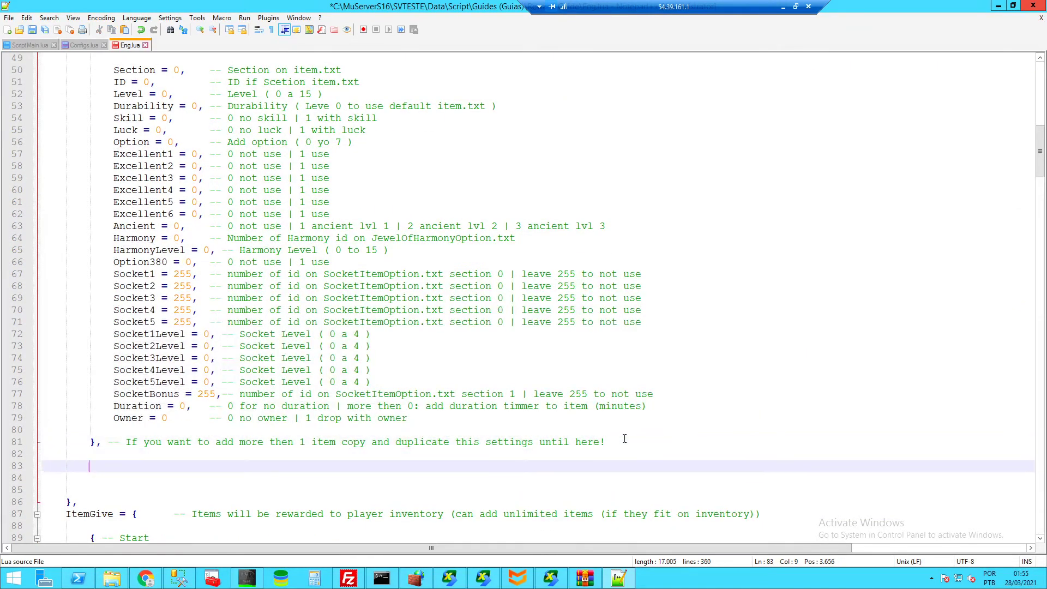
key(ctrl+v)
key(Return)
key(Return)
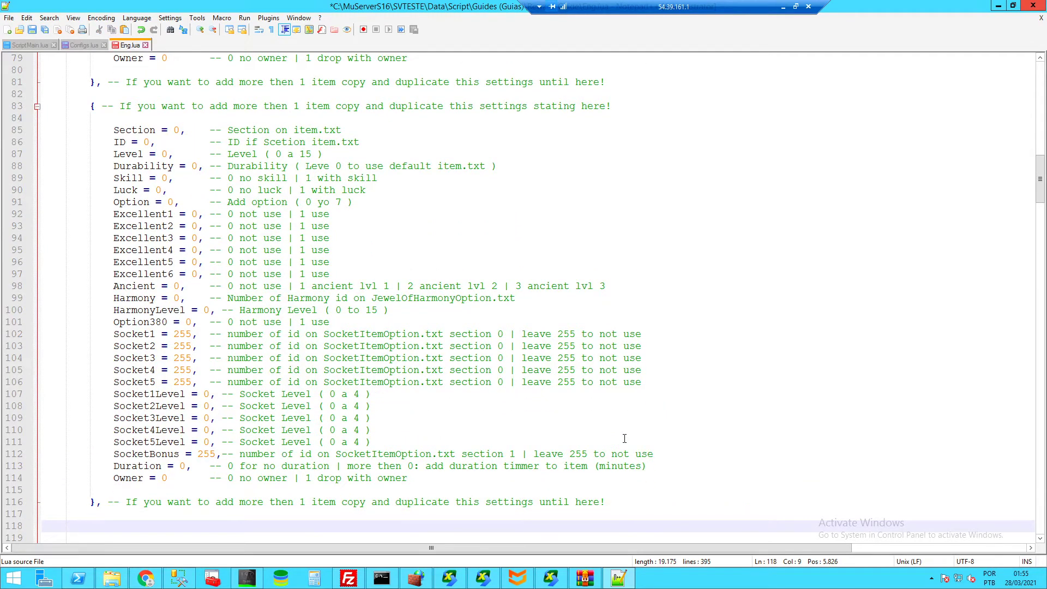
key(ctrl+v)
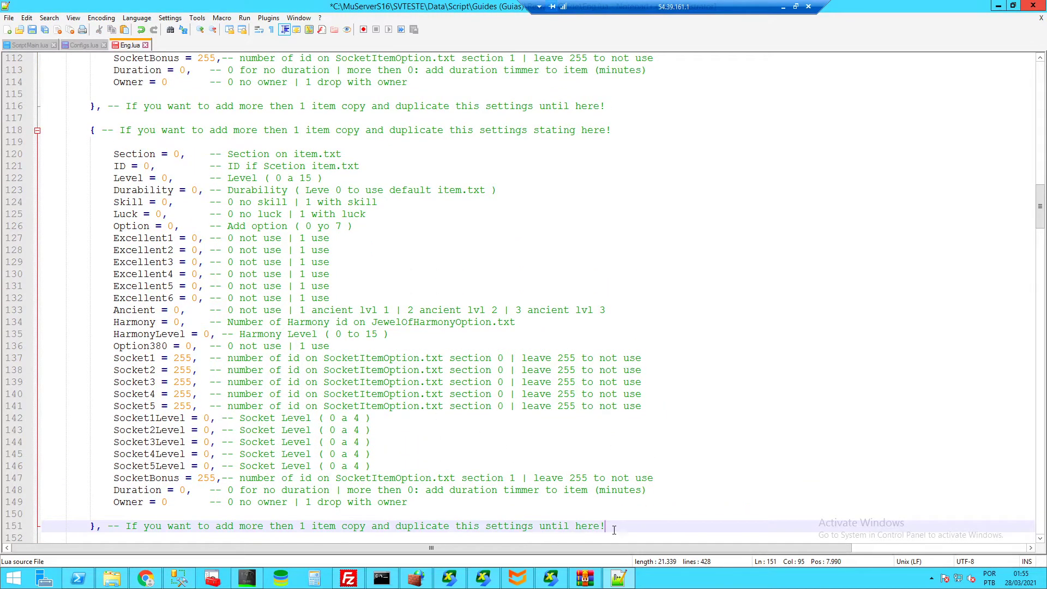
drag(605, 526, 335, 251)
scroll(336, 257, up, 15)
drag(453, 232, 608, 226)
key(Delete)
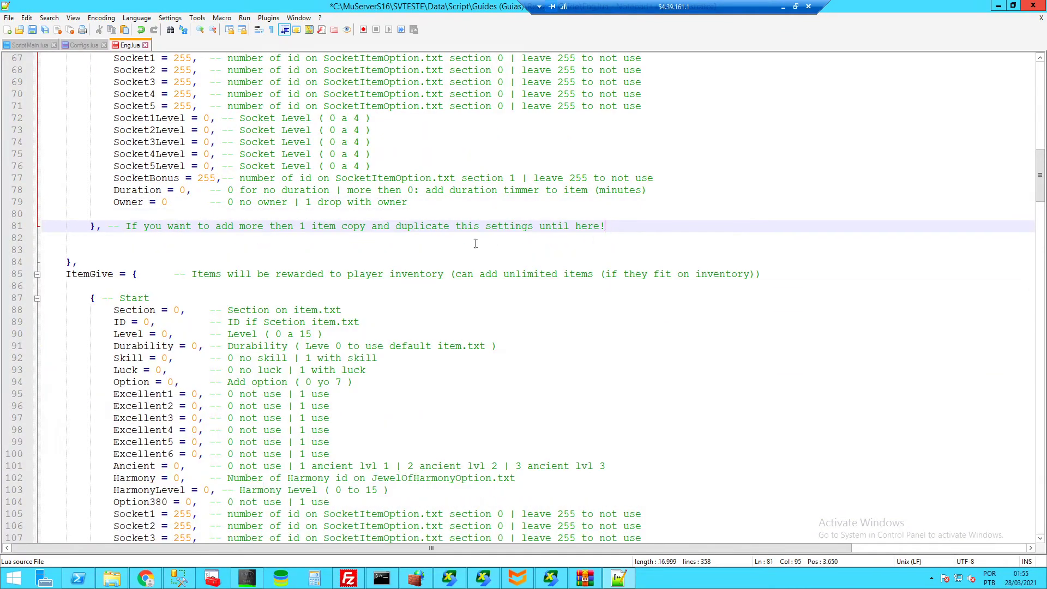
scroll(290, 204, up, 5)
scroll(290, 204, up, 5)
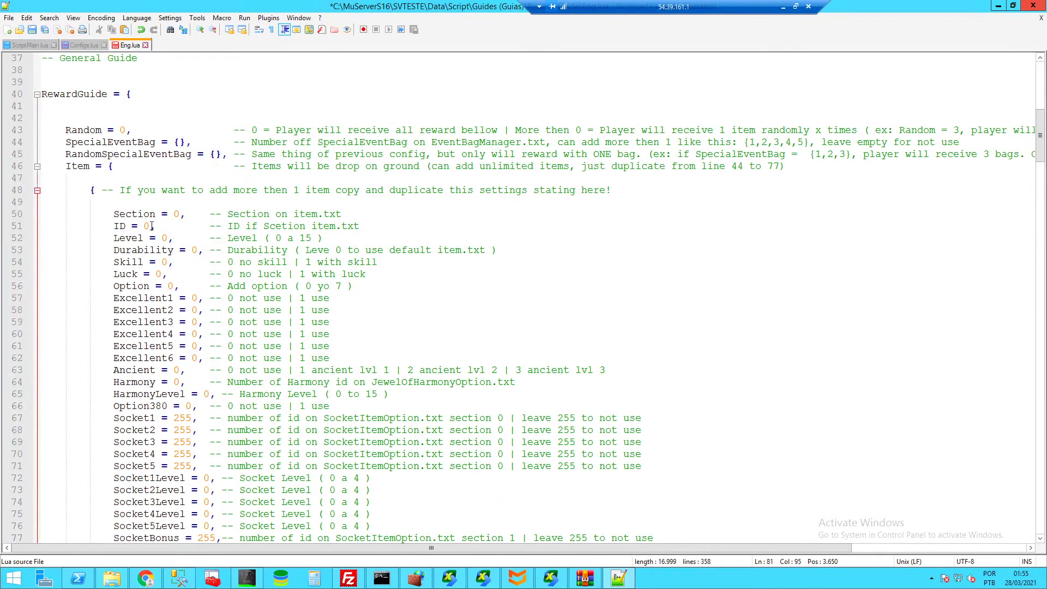
scroll(152, 226, down, 1)
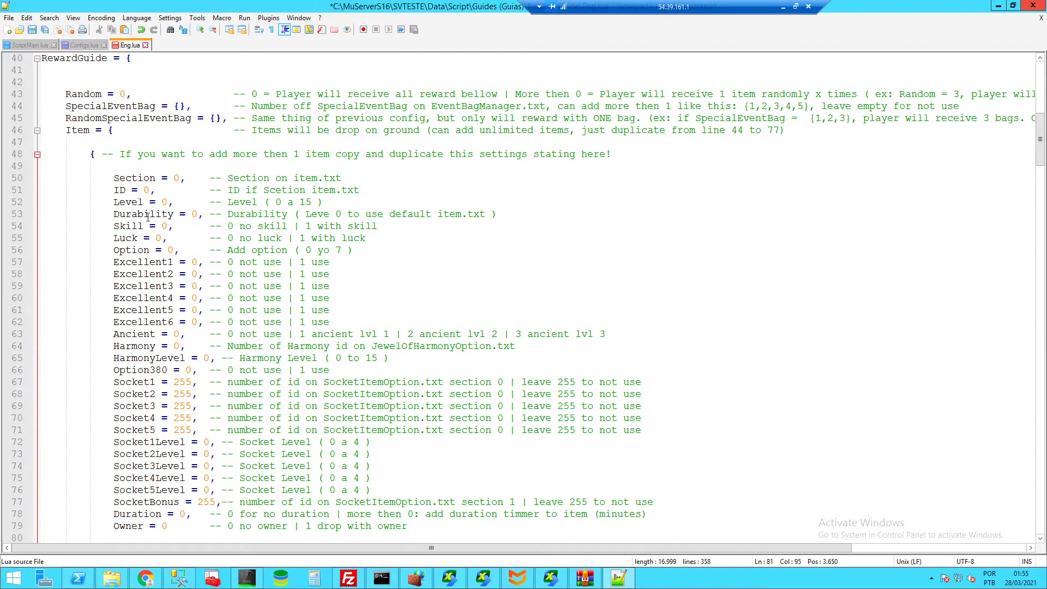
scroll(138, 217, down, 1)
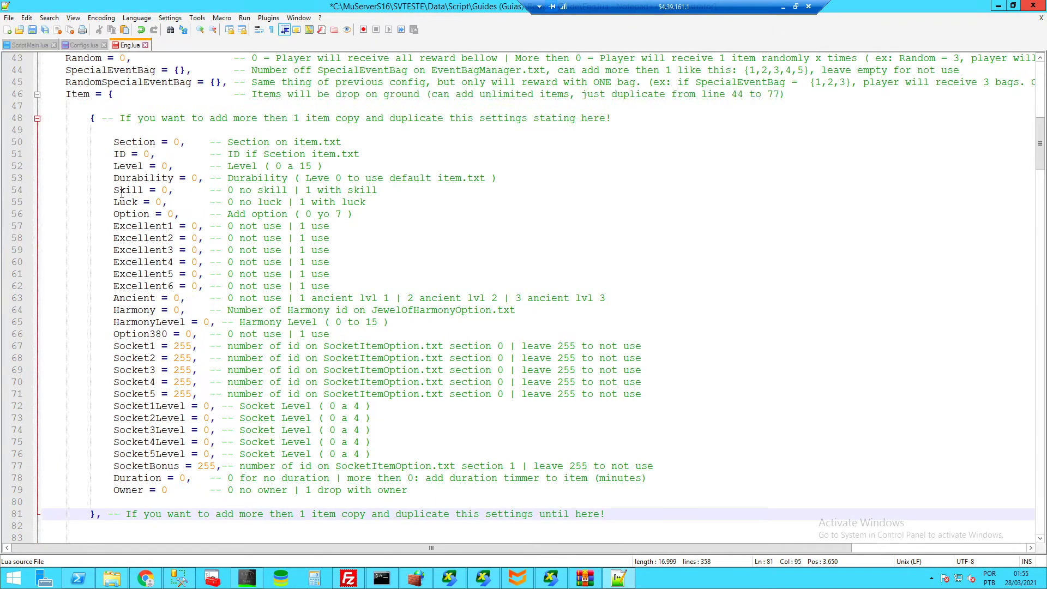
scroll(156, 349, down, 1)
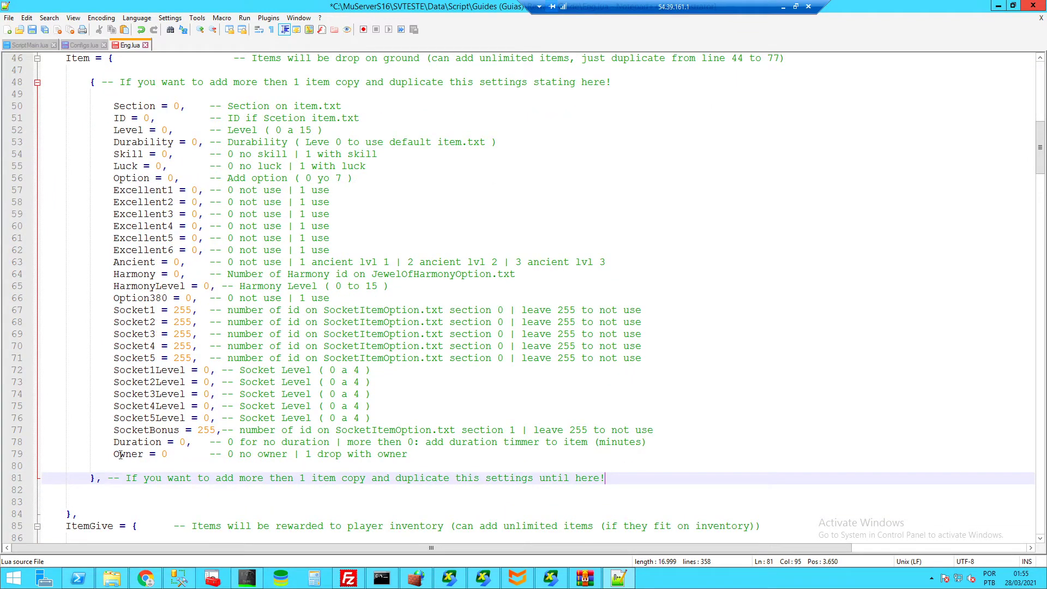
drag(121, 456, 346, 465)
click(346, 454)
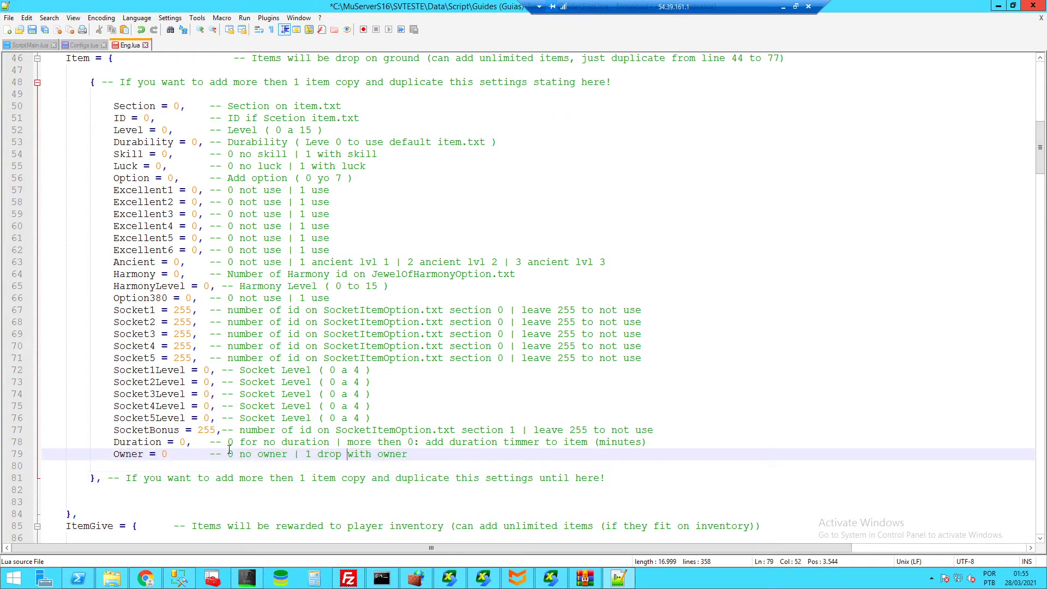
click(317, 455)
scroll(242, 385, down, 5)
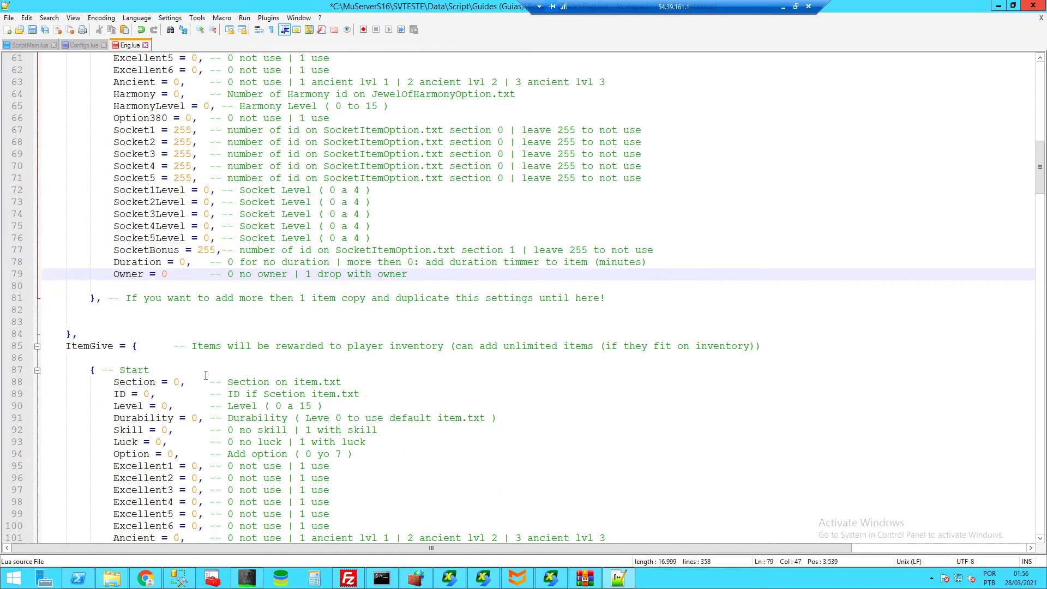
click(96, 348)
scroll(180, 172, up, 6)
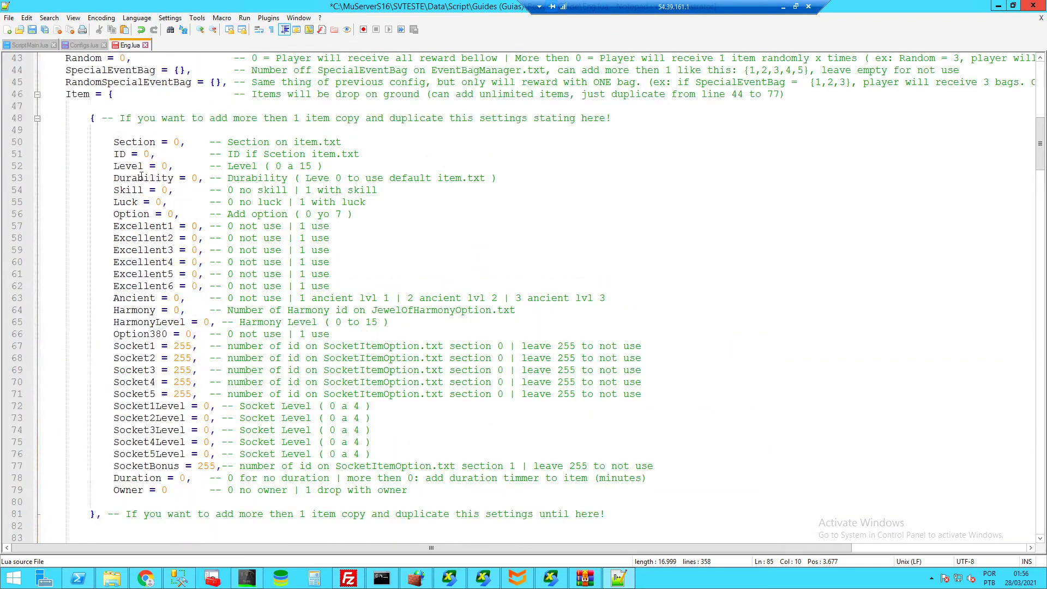
scroll(152, 211, down, 5)
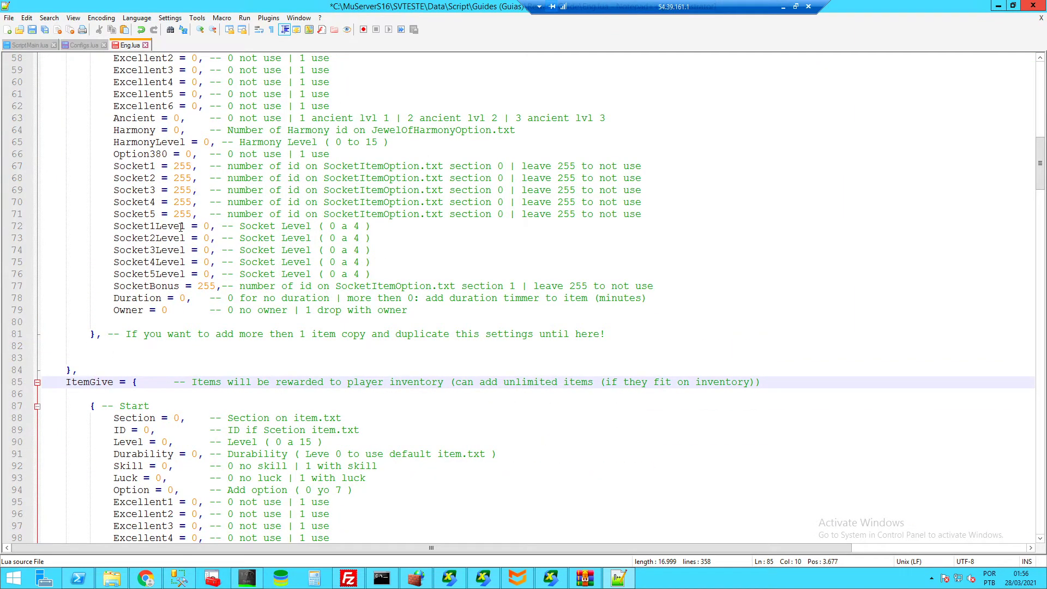
scroll(181, 228, down, 9)
click(114, 431)
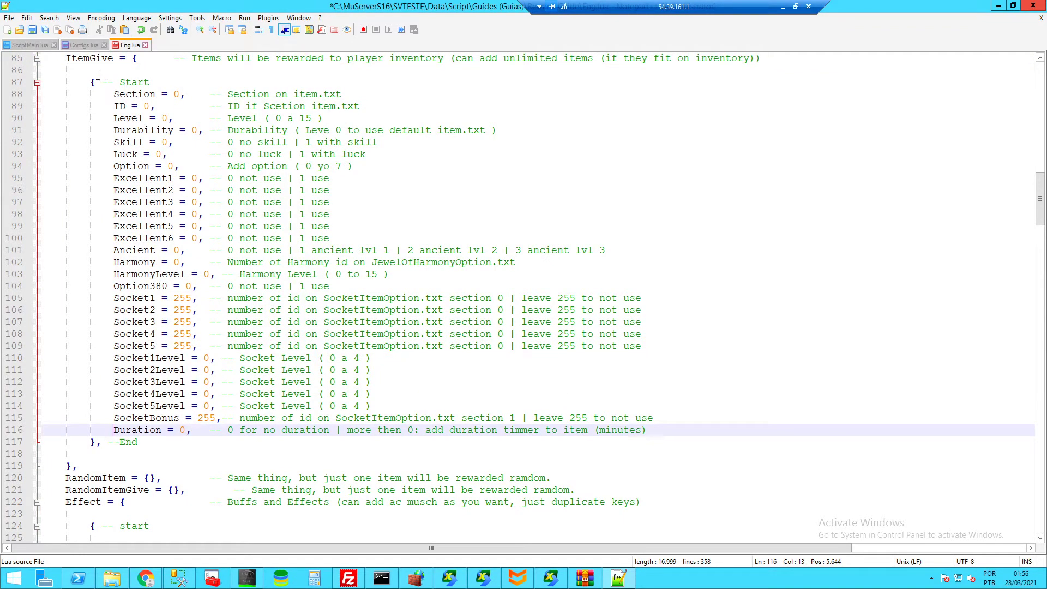
drag(90, 76, 118, 141)
click(118, 134)
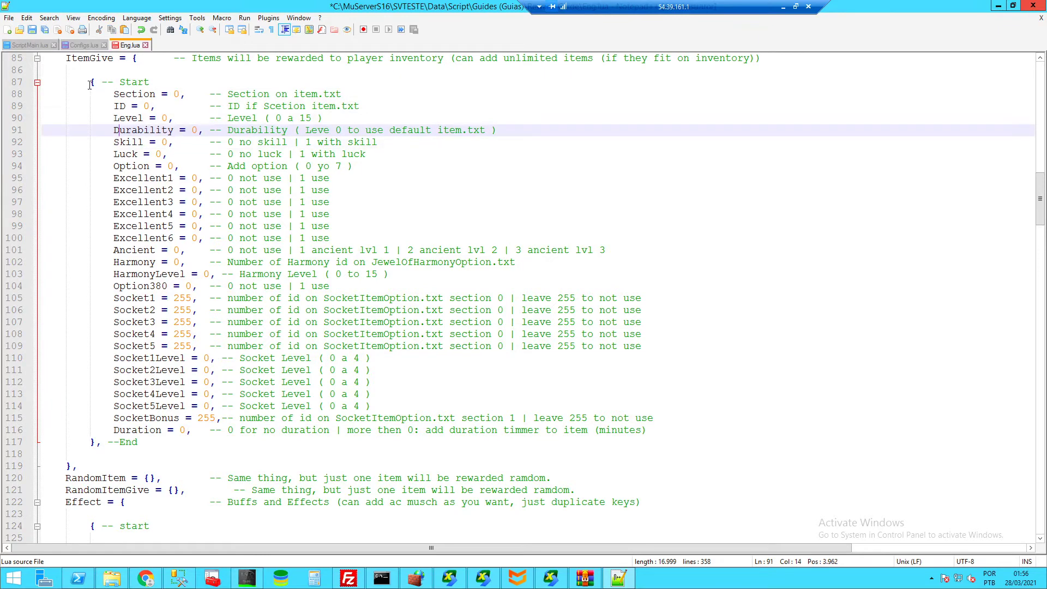
drag(91, 82, 165, 445)
click(164, 444)
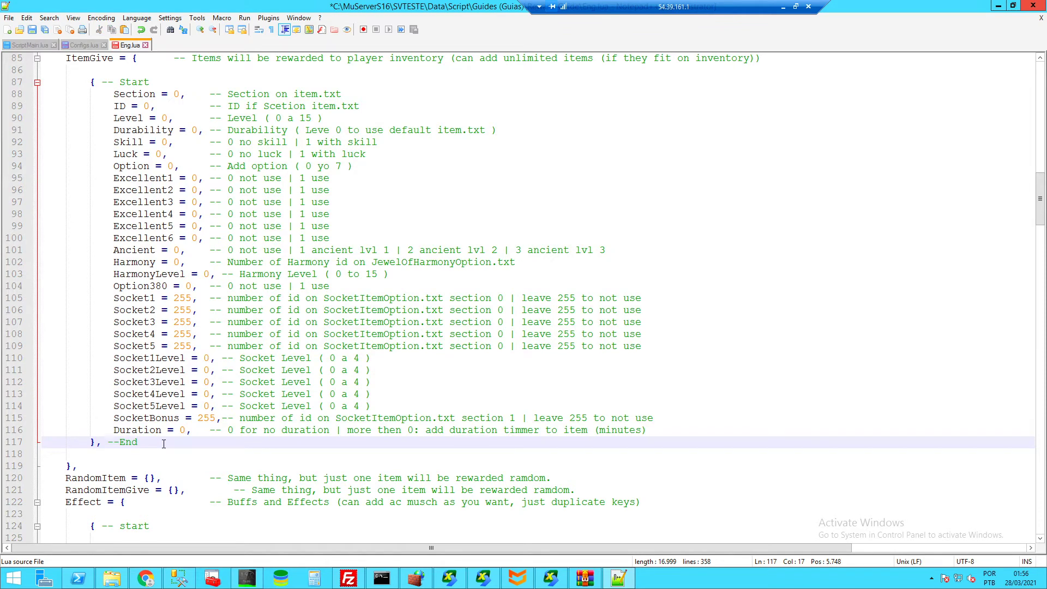
- Copy the ItemGive entry block, then undo a trial duplicate pasted below it
drag(164, 444, 90, 82)
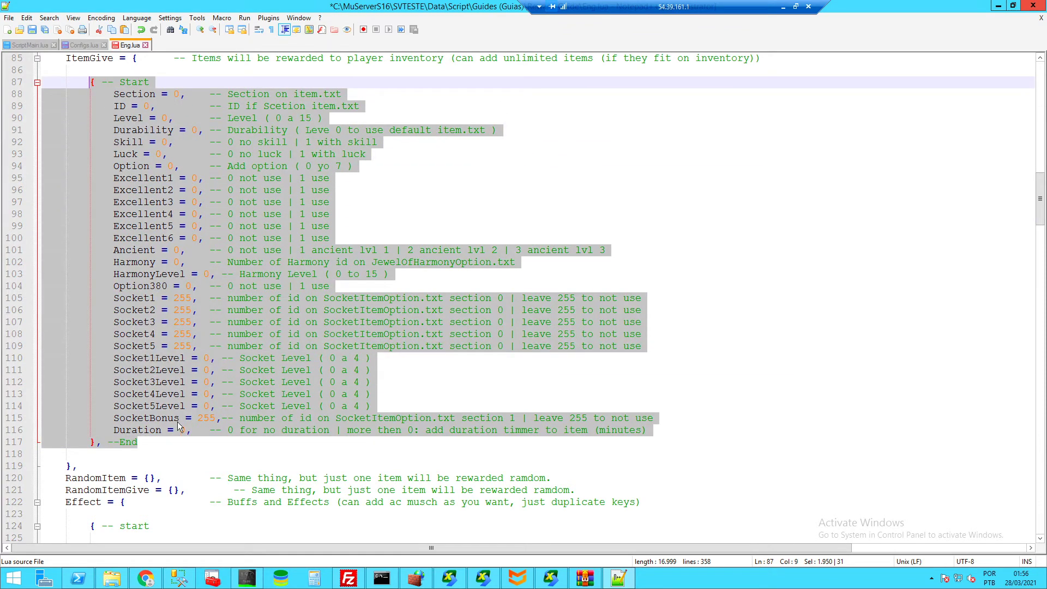
key(ctrl+c)
click(163, 443)
key(Return)
key(Return)
key(ctrl+v)
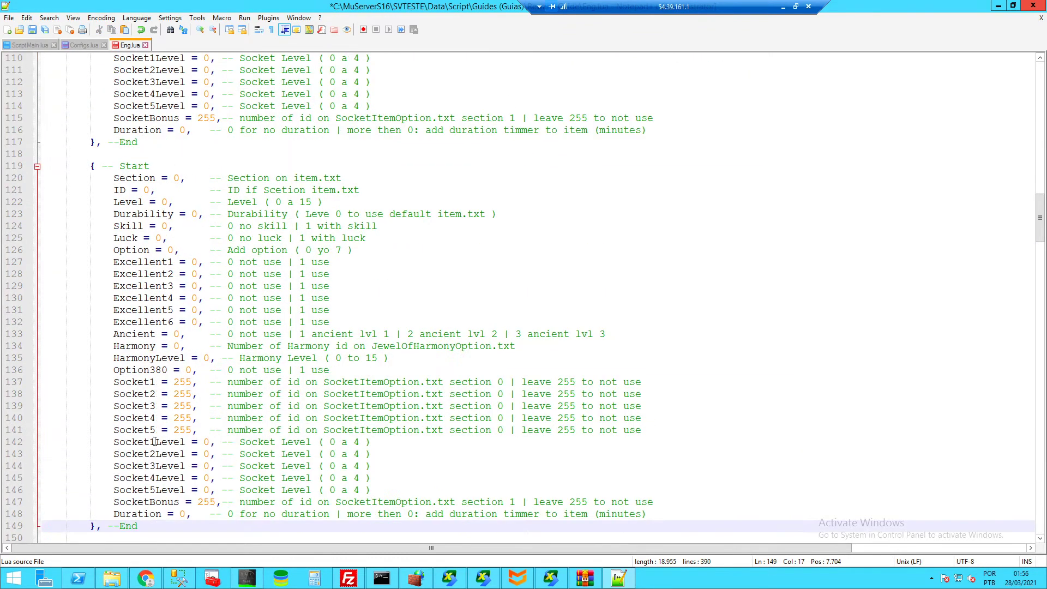
key(ctrl+z)
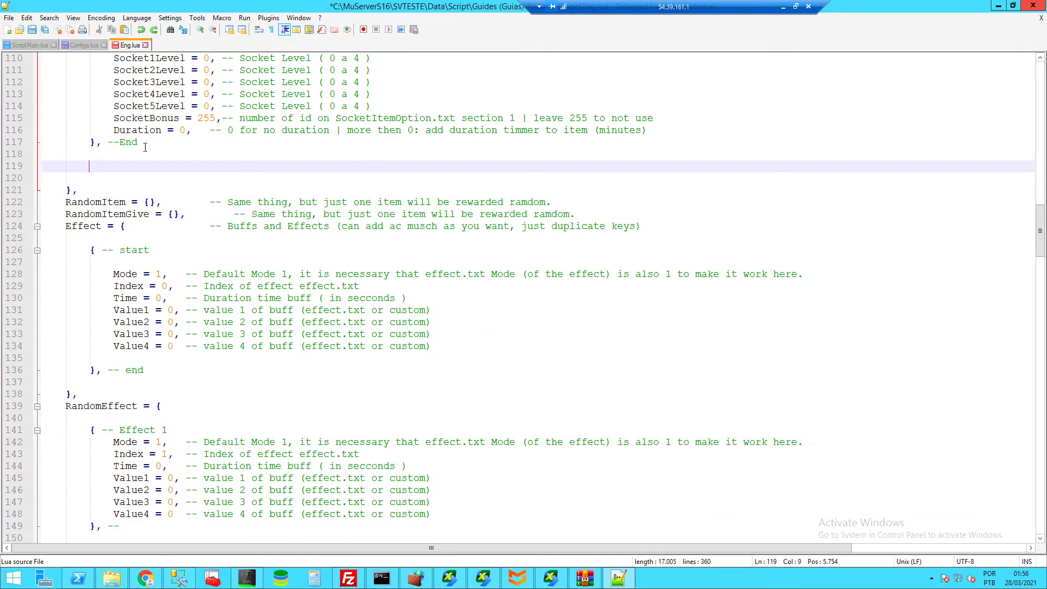
click(145, 146)
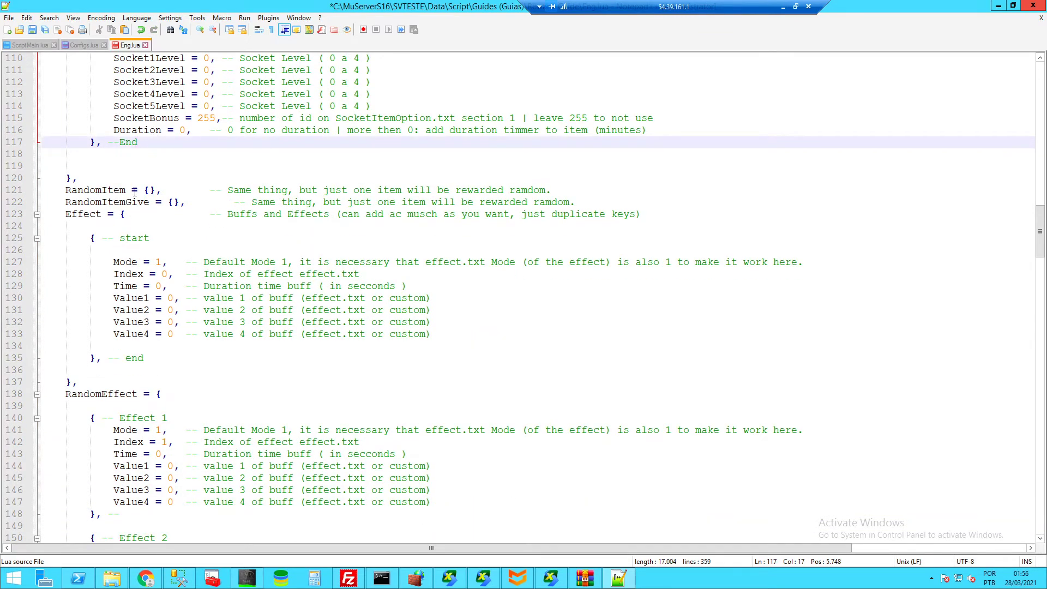
- Paste the item template block between the empty RandomItem braces
scroll(134, 215, up, 20)
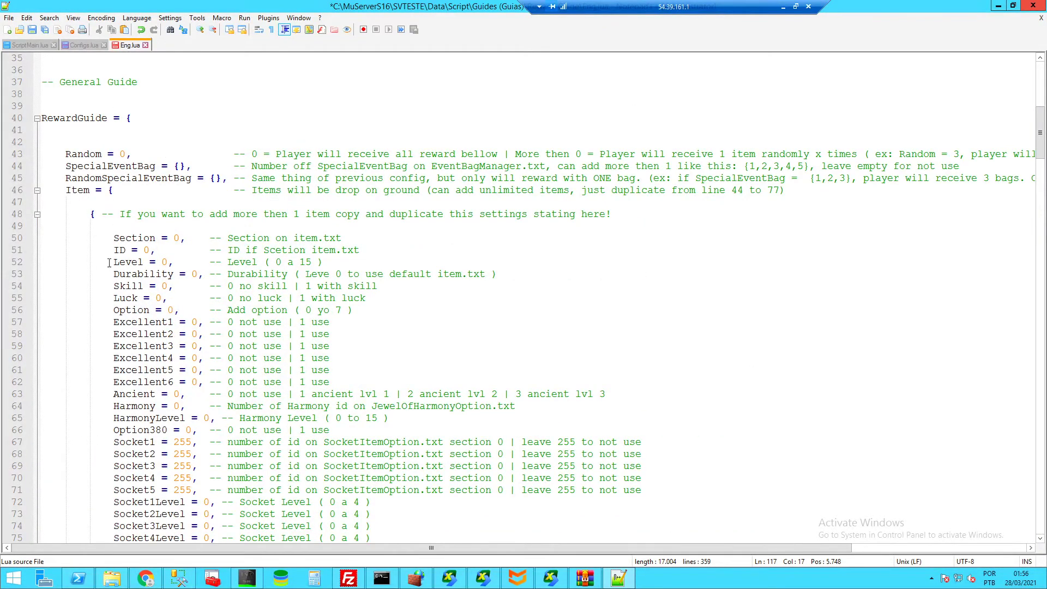
drag(89, 214, 620, 466)
scroll(142, 433, down, 4)
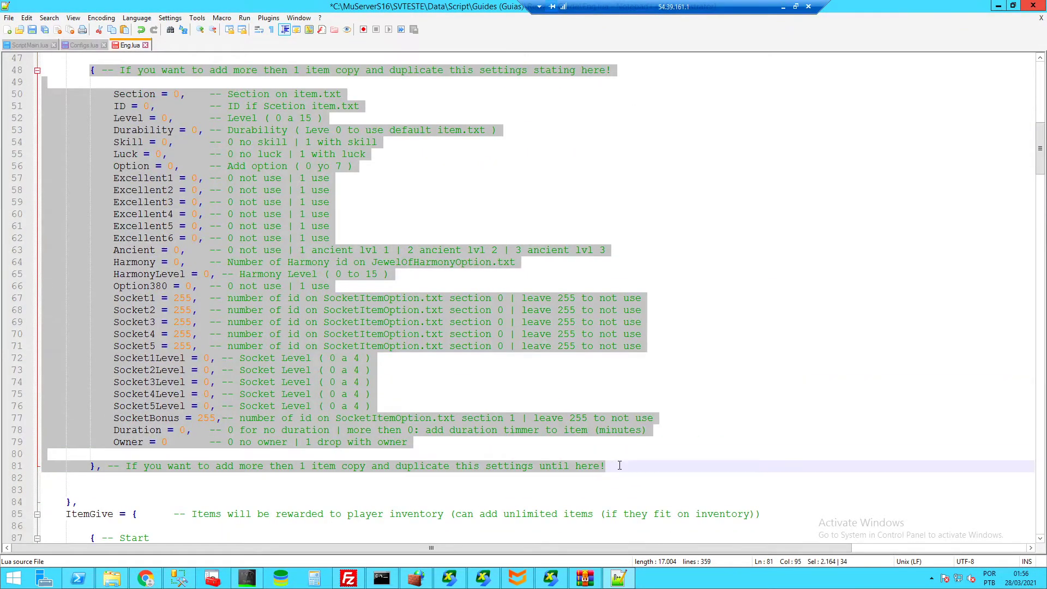
scroll(178, 340, down, 18)
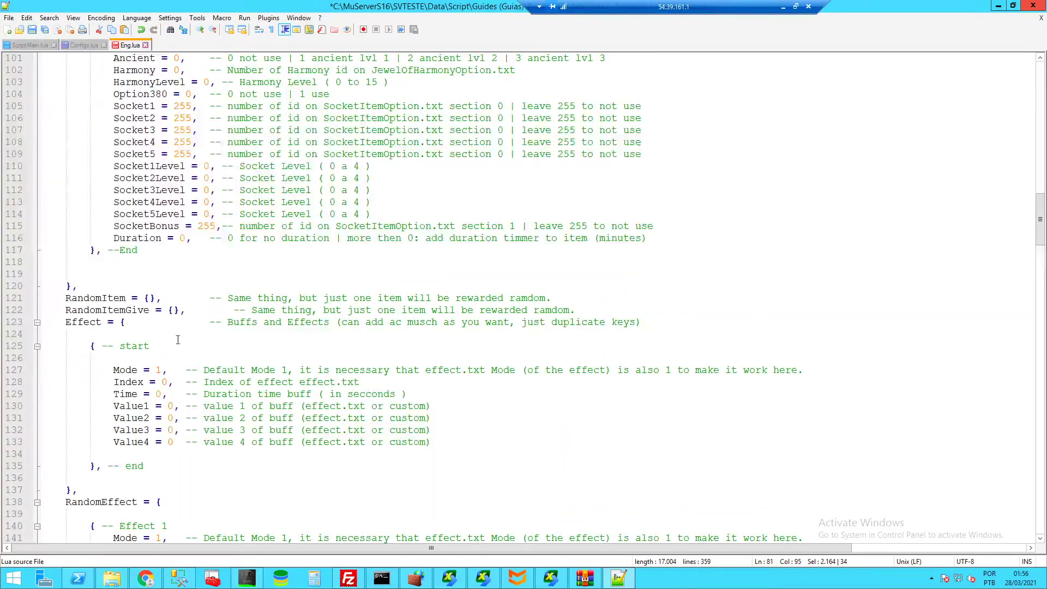
click(150, 298)
key(Return)
key(Return)
key(Return)
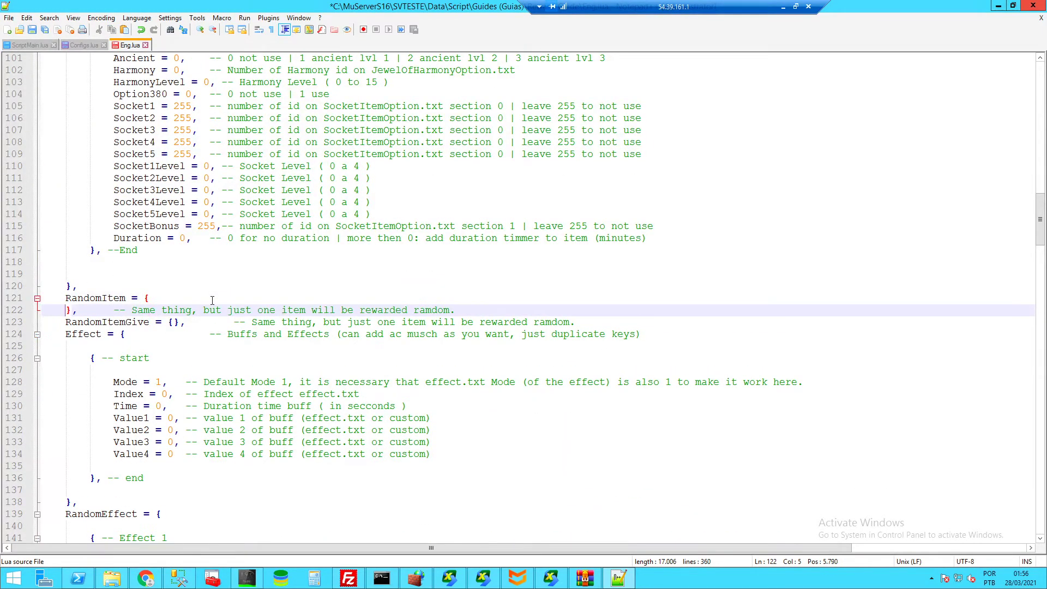
click(85, 310)
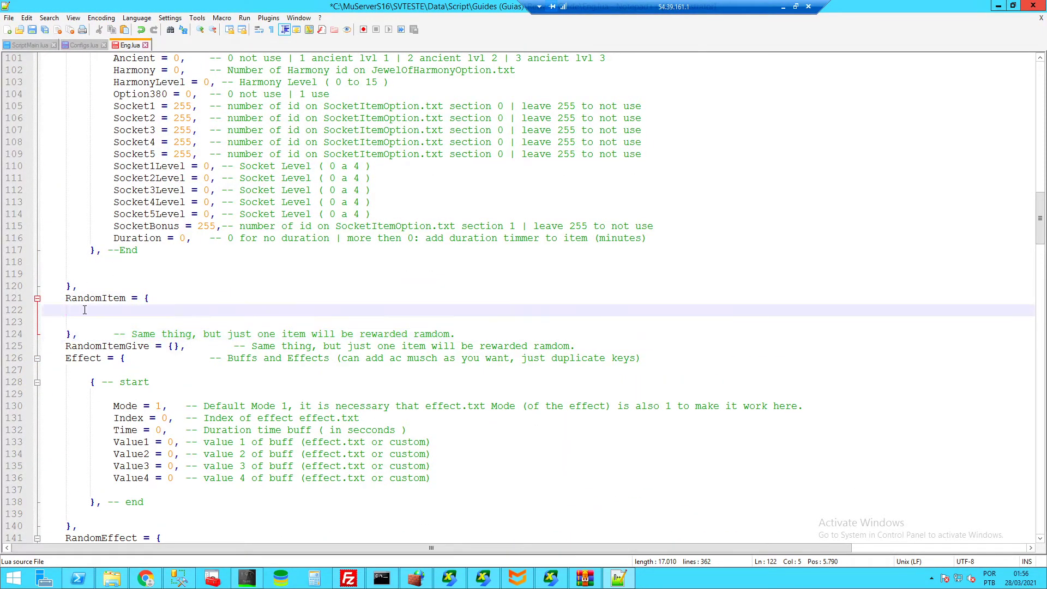
key(ctrl+v)
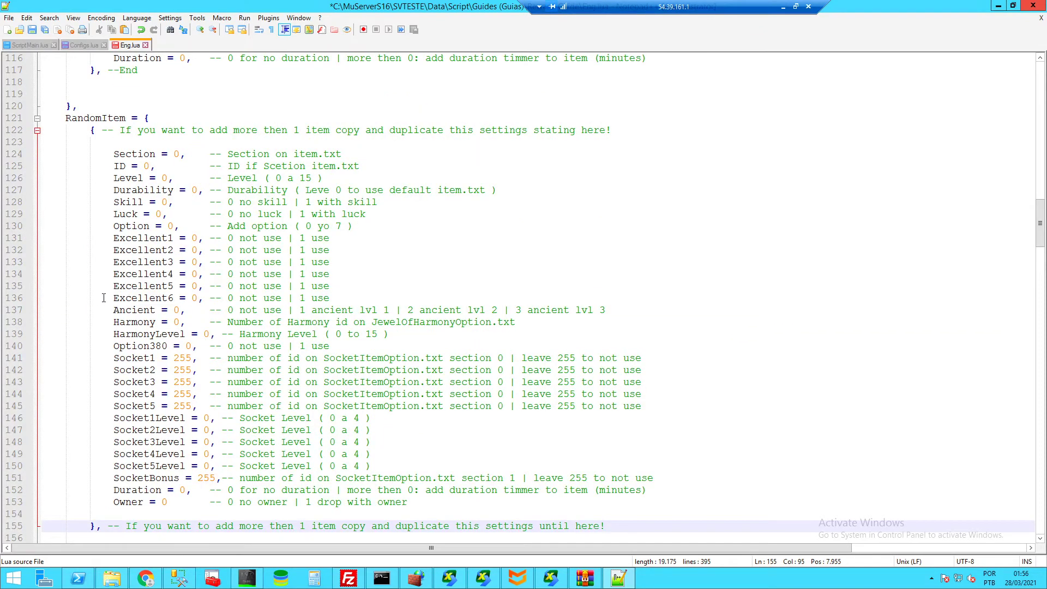
- Paste two extra copies of the item block, then delete them, leaving one copy
scroll(631, 437, down, 3)
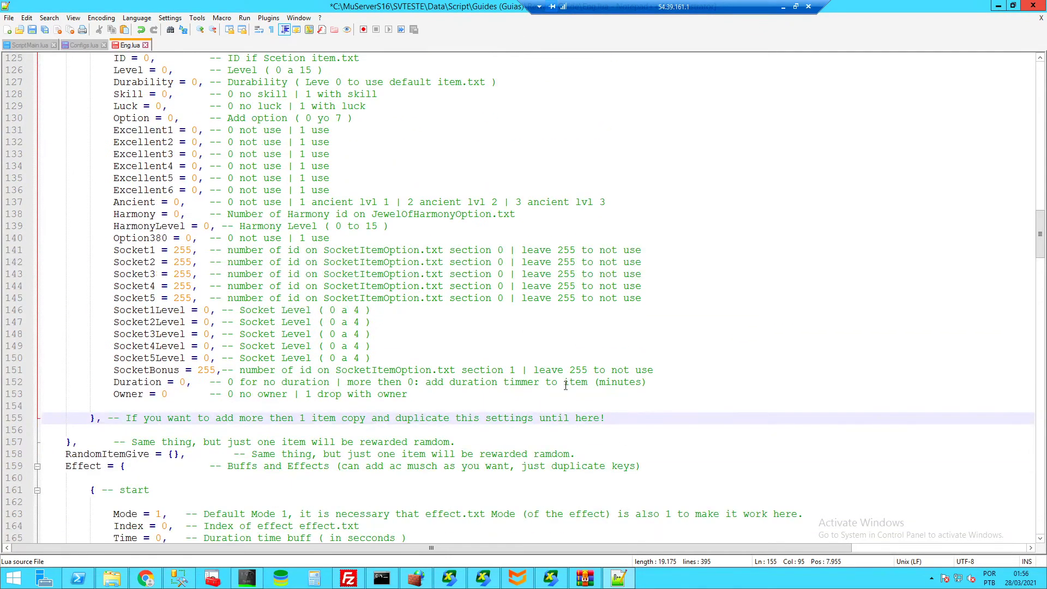
drag(611, 418, 91, 129)
scroll(591, 283, down, 3)
click(633, 418)
key(Return)
key(Return)
key(ctrl+v)
key(Return)
key(Return)
key(ctrl+v)
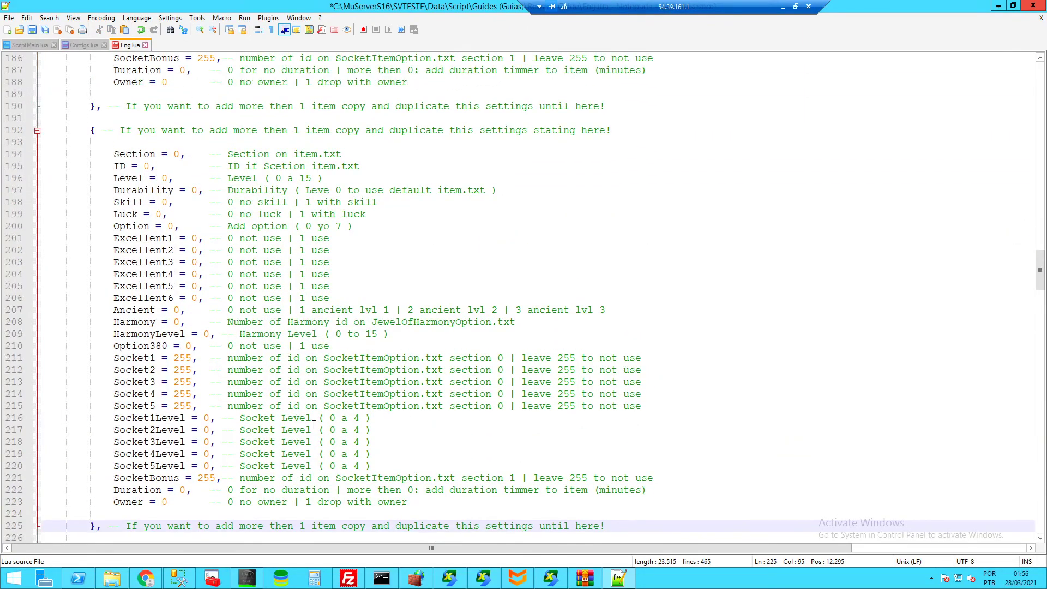
scroll(314, 424, up, 7)
scroll(314, 424, up, 15)
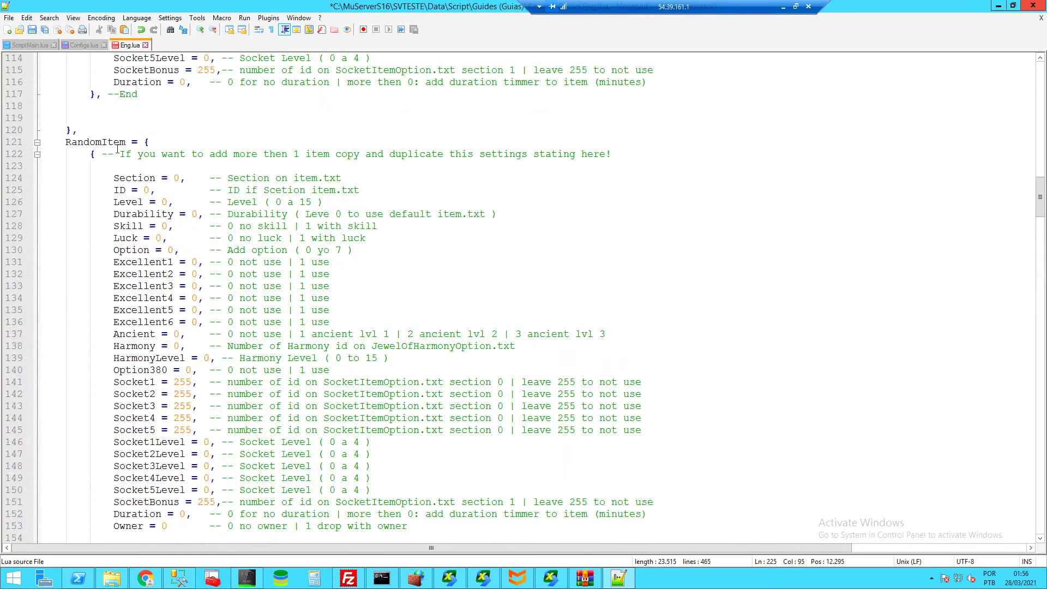
scroll(242, 322, down, 7)
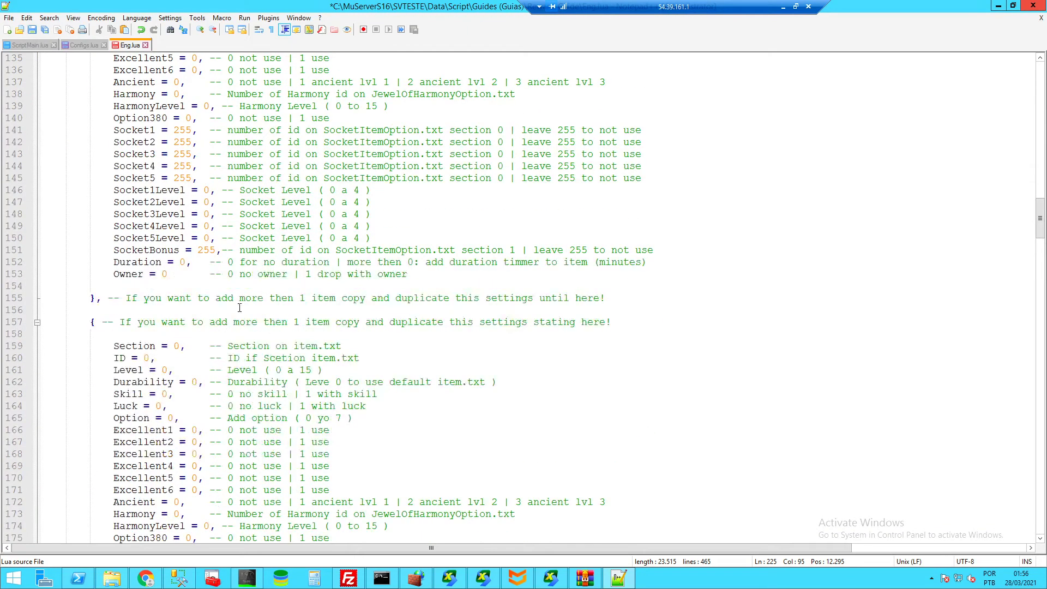
scroll(246, 429, down, 14)
scroll(247, 429, down, 5)
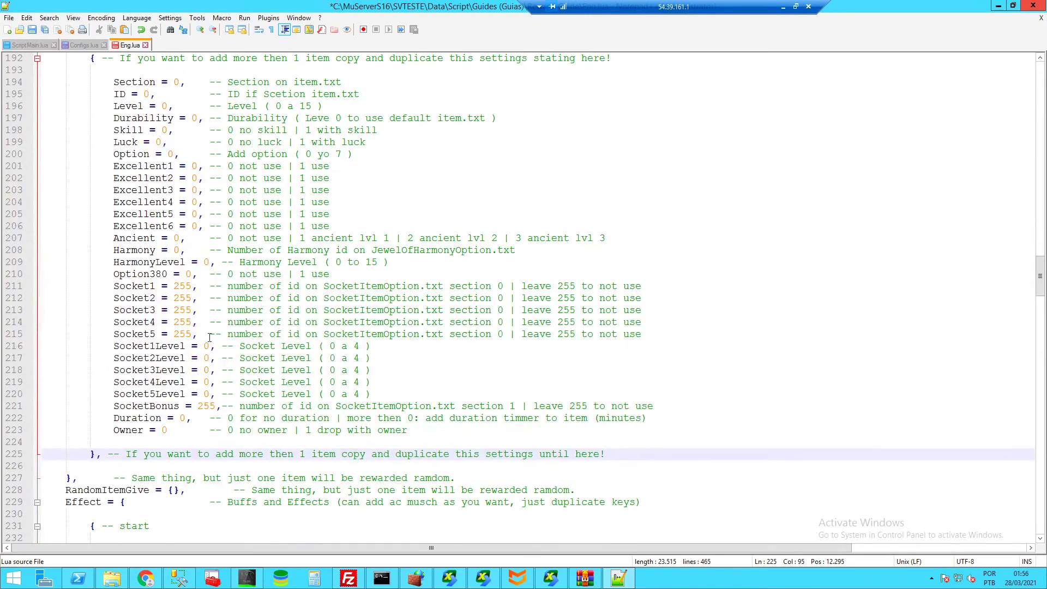
scroll(210, 338, down, 3)
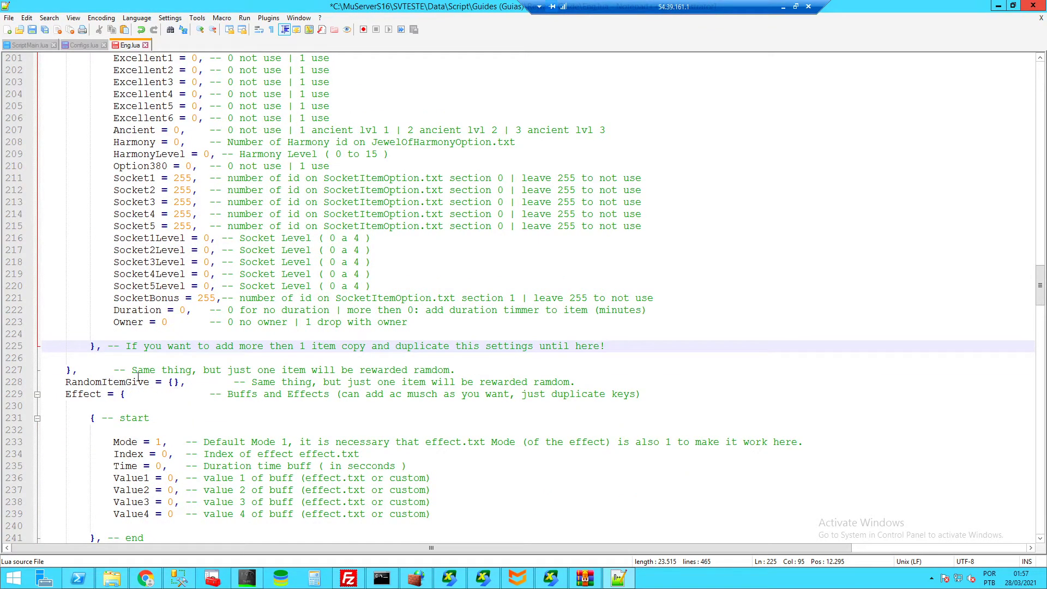
scroll(139, 360, down, 5)
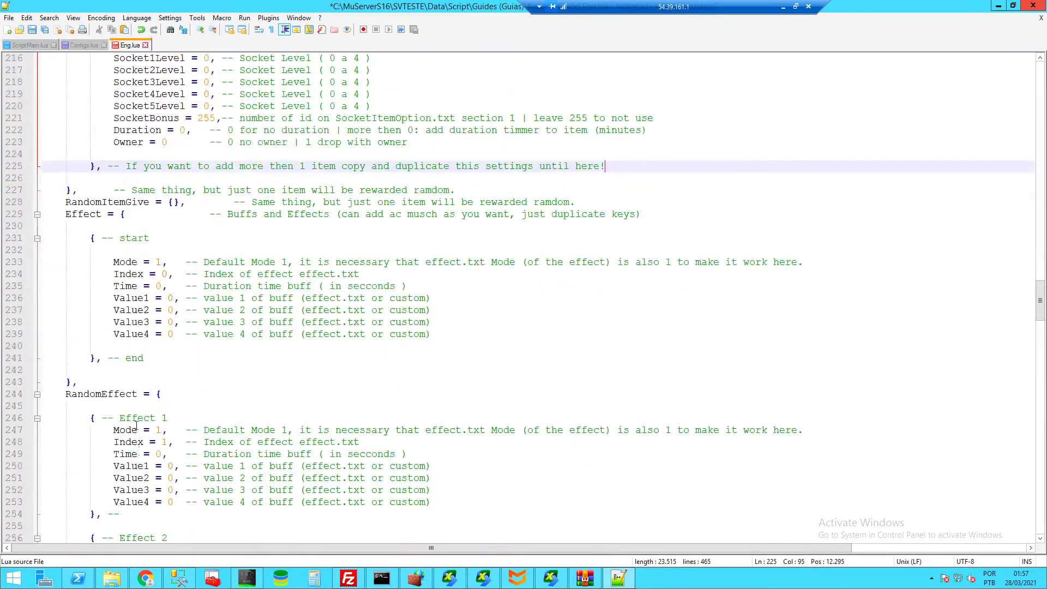
scroll(283, 379, up, 7)
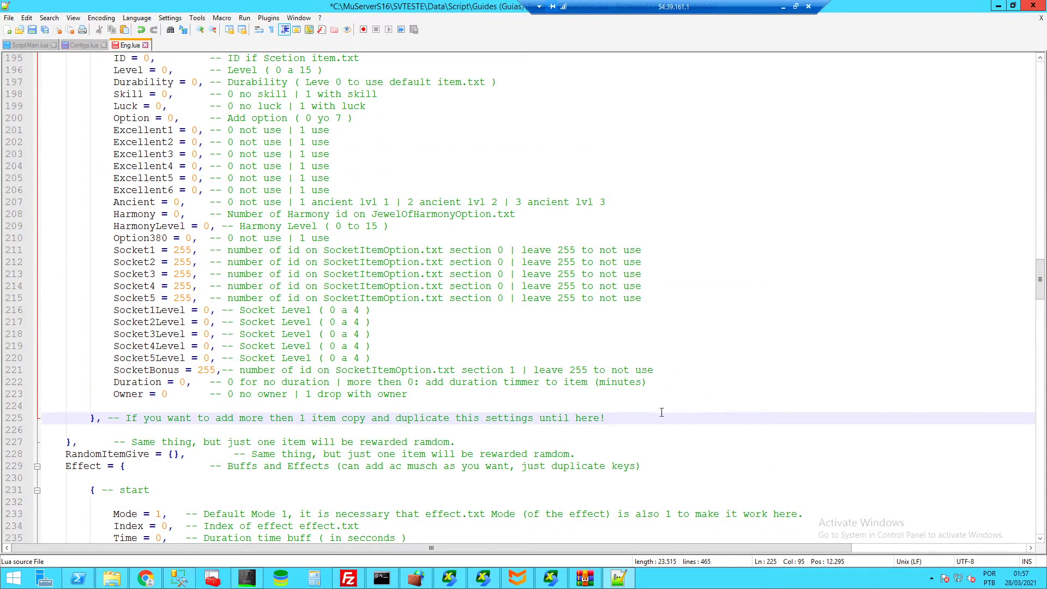
drag(622, 418, 350, 202)
key(shift+Left)
key(shift+Left)
key(shift+Left)
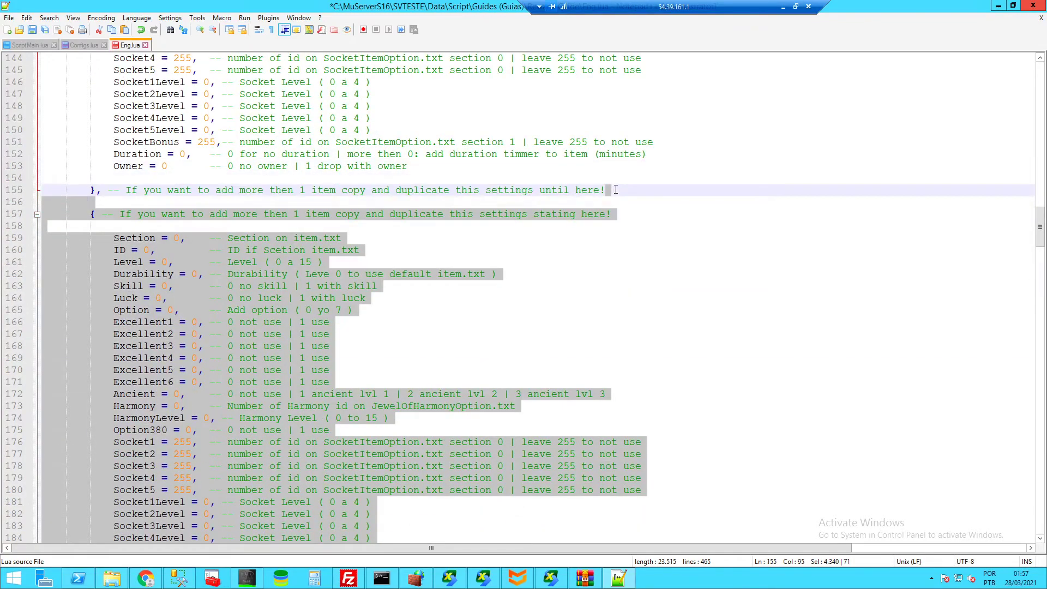
key(Delete)
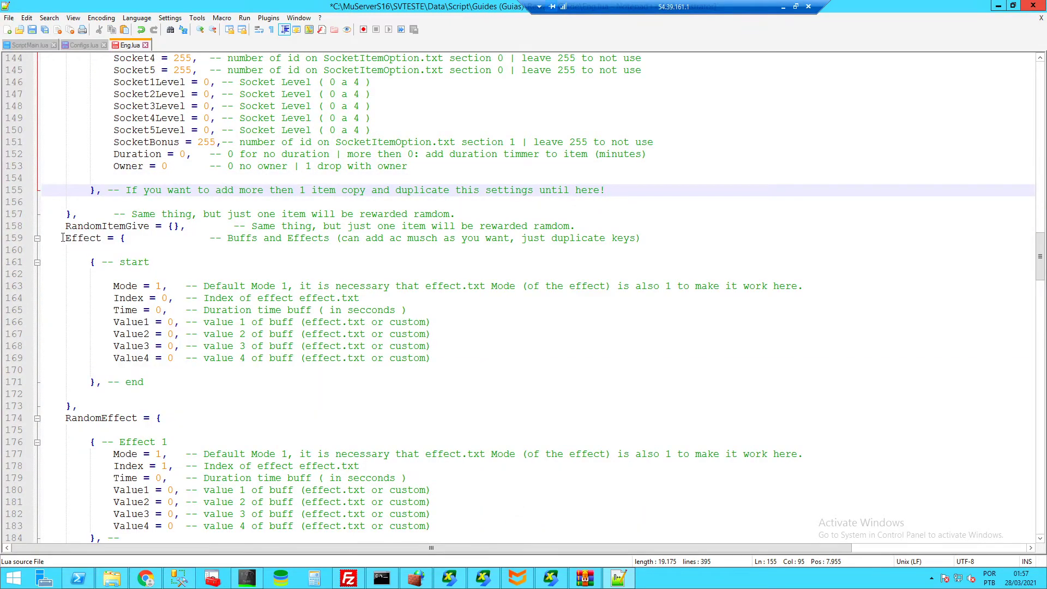
- Inspect the Effect entry on line 159 and its Mode = field
click(63, 238)
double_click(83, 237)
click(135, 239)
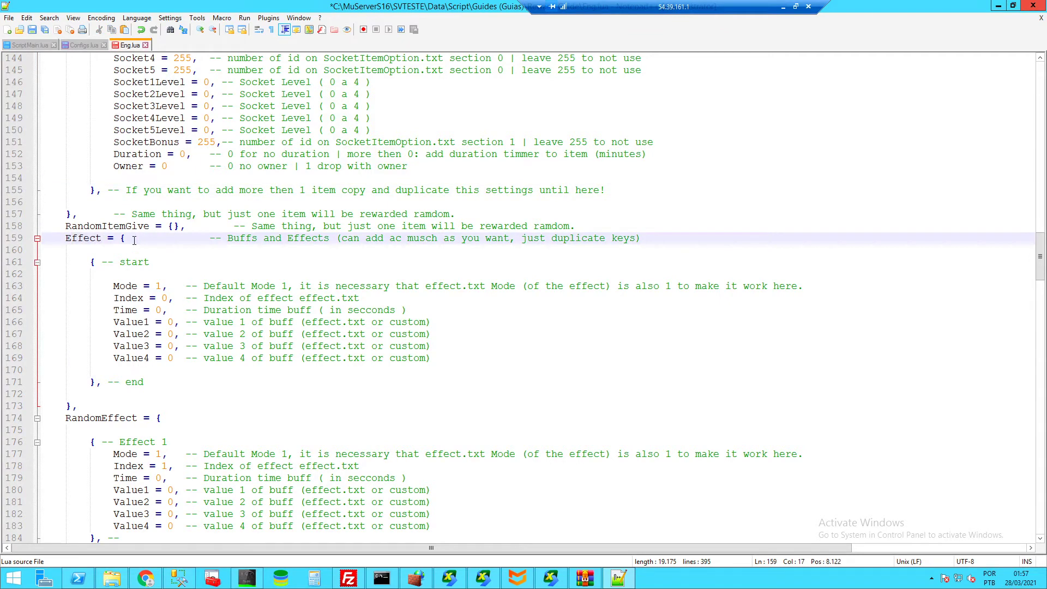
drag(114, 288, 150, 287)
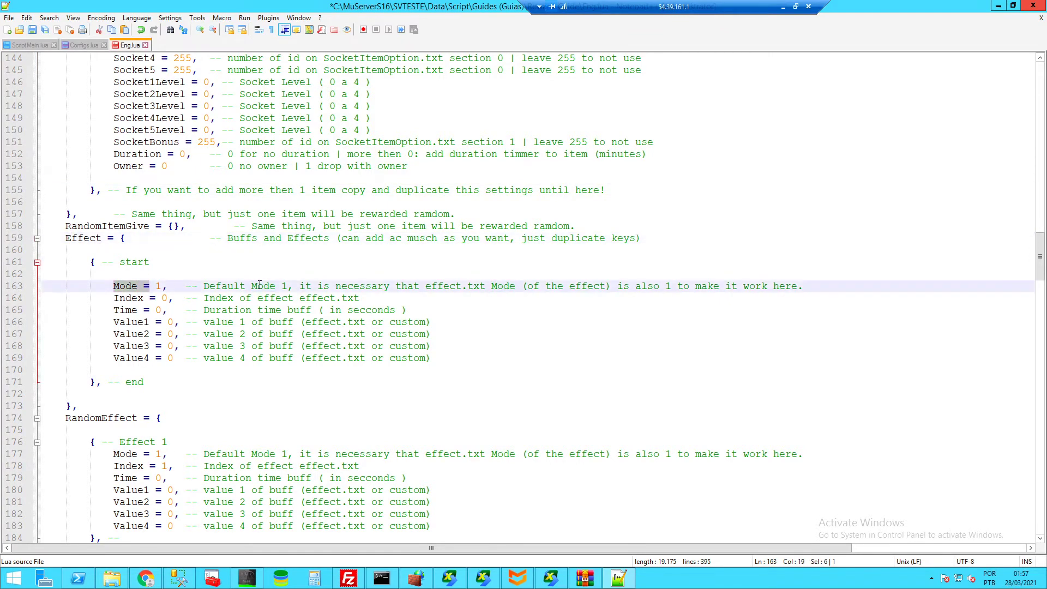
- Open Effect.txt from the server's Data folder with Edit with Notepad++
click(112, 578)
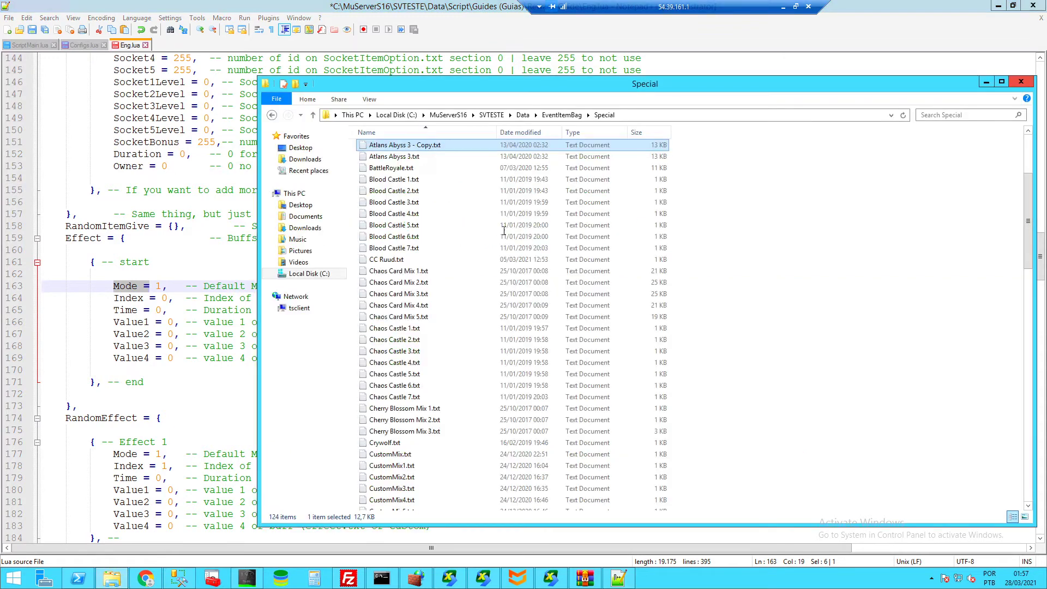
click(527, 115)
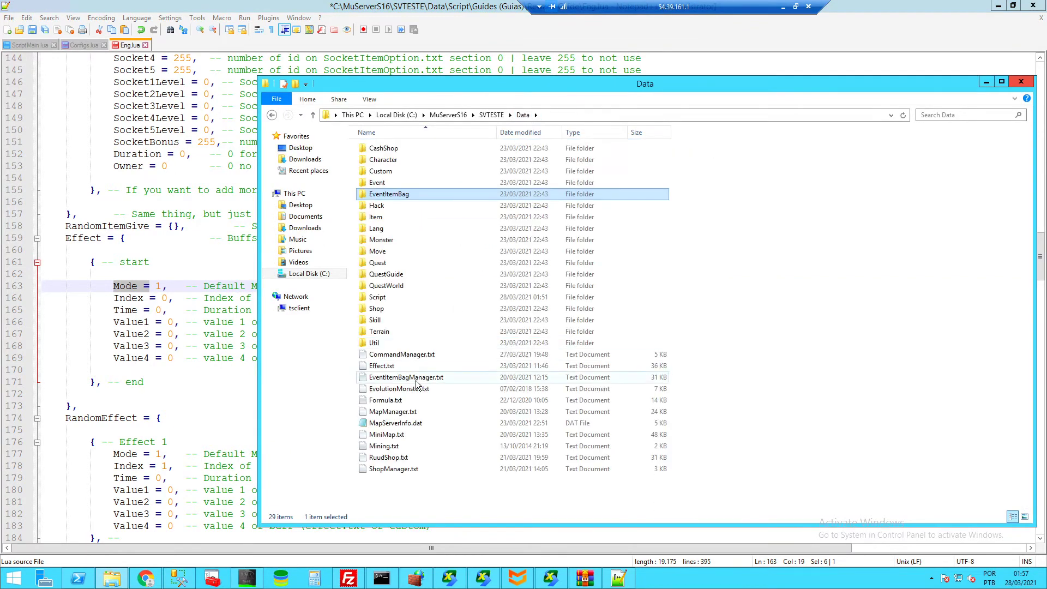
right_click(393, 366)
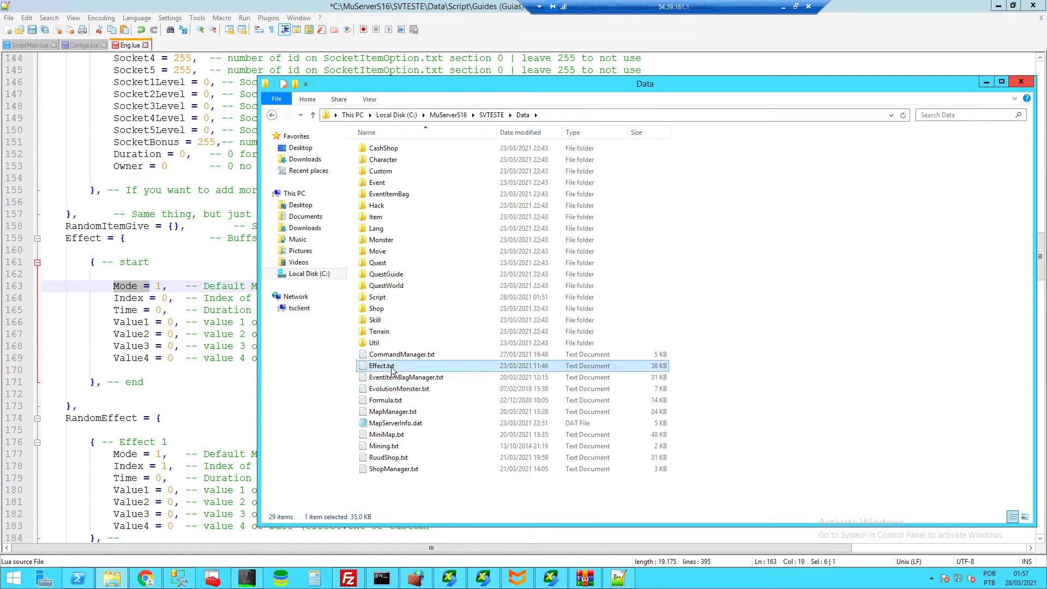
click(436, 195)
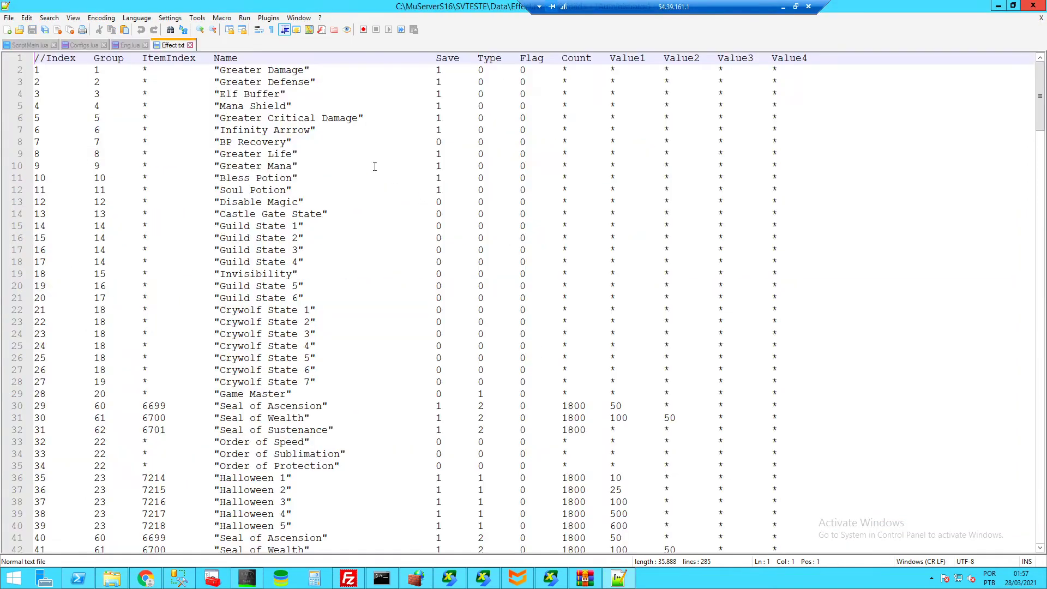
drag(475, 59, 500, 334)
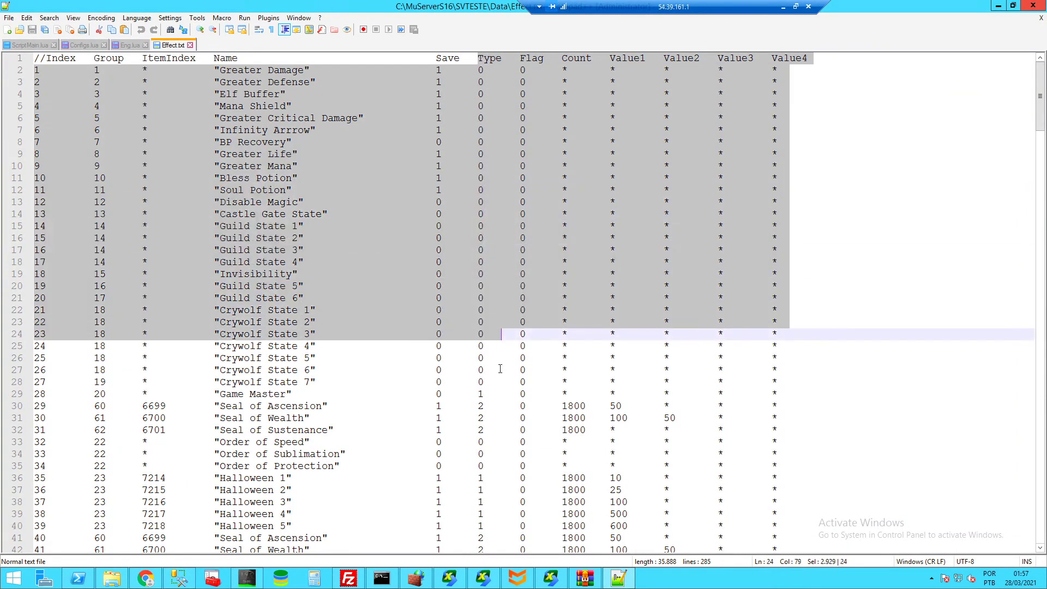
scroll(500, 371, down, 7)
scroll(500, 372, down, 7)
scroll(493, 226, up, 14)
click(523, 64)
drag(604, 58, 808, 58)
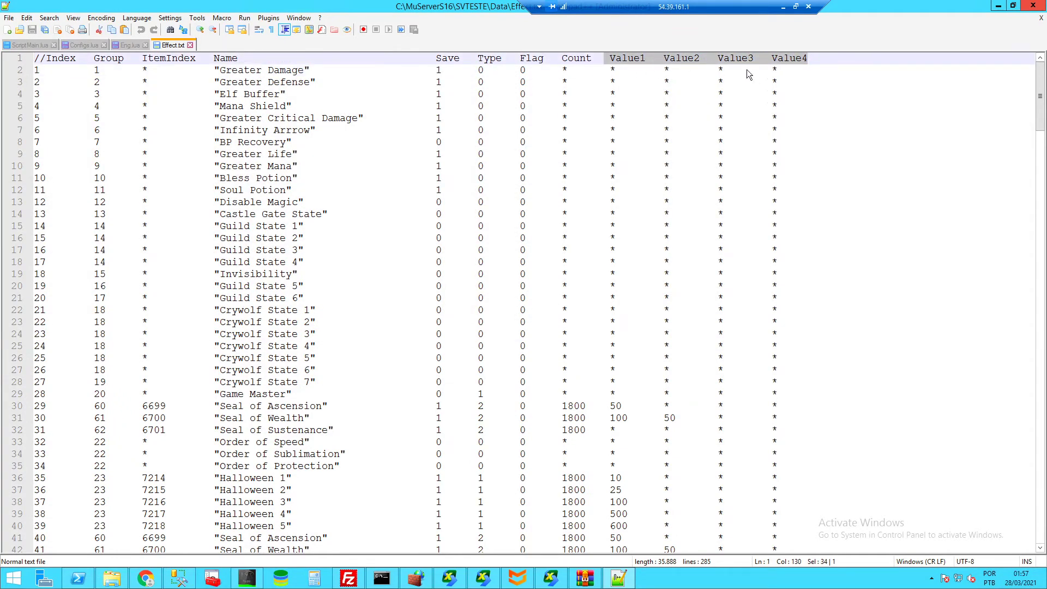
scroll(686, 212, down, 20)
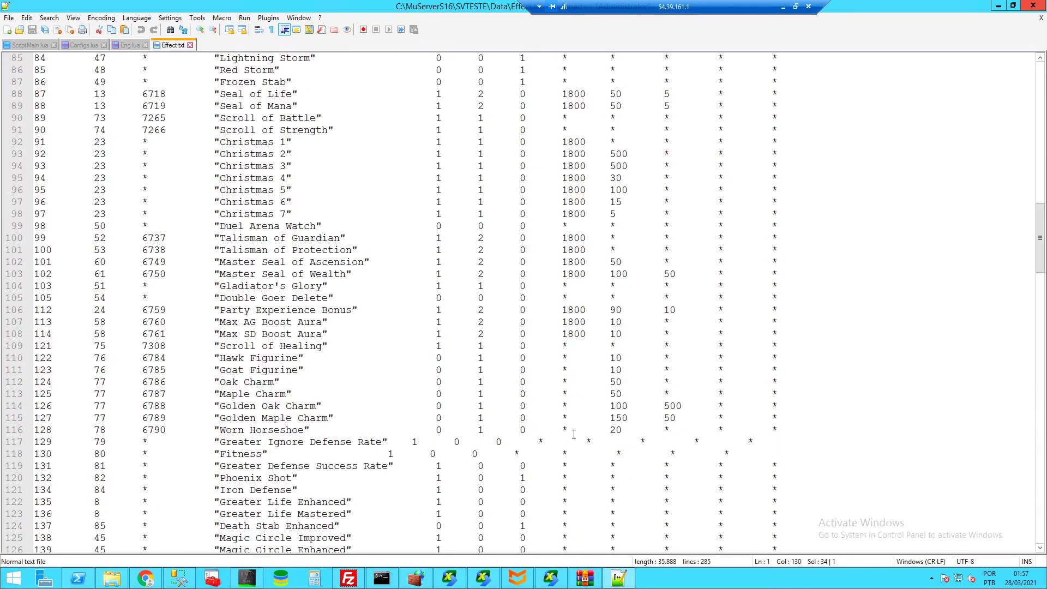
scroll(647, 392, up, 20)
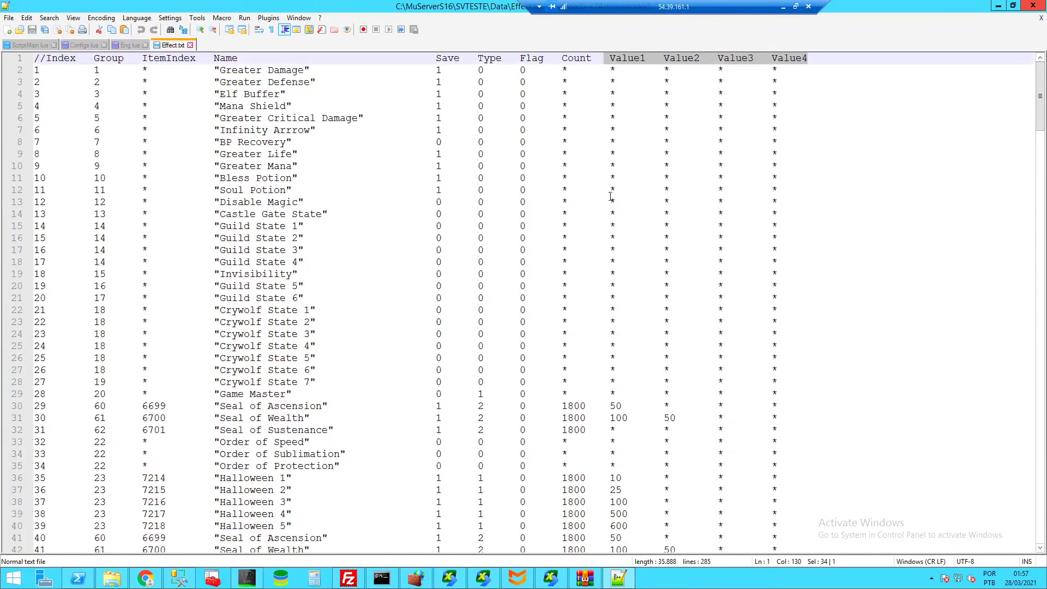
click(76, 44)
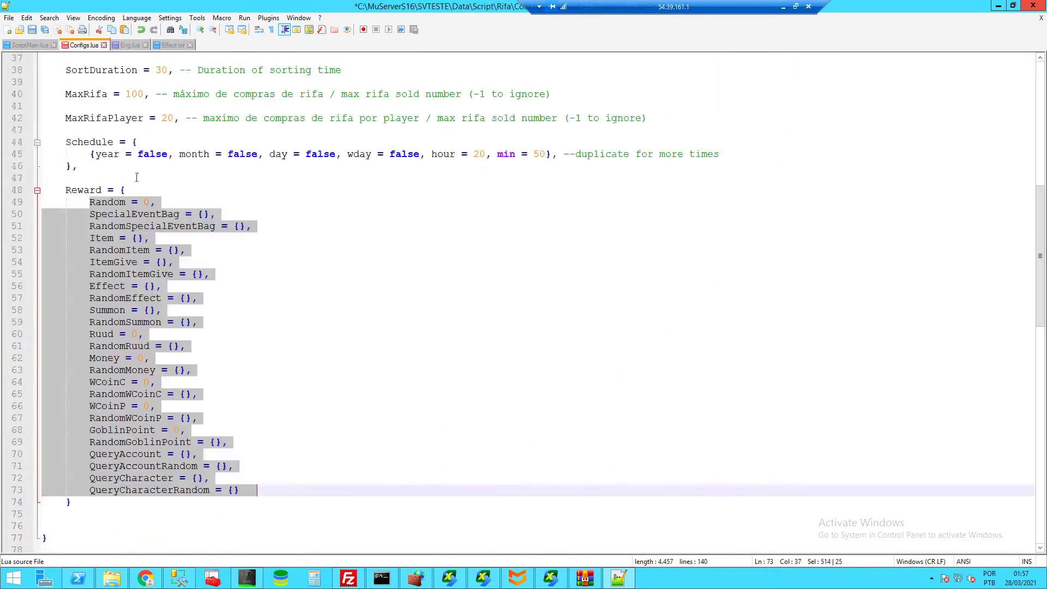
click(283, 289)
click(127, 46)
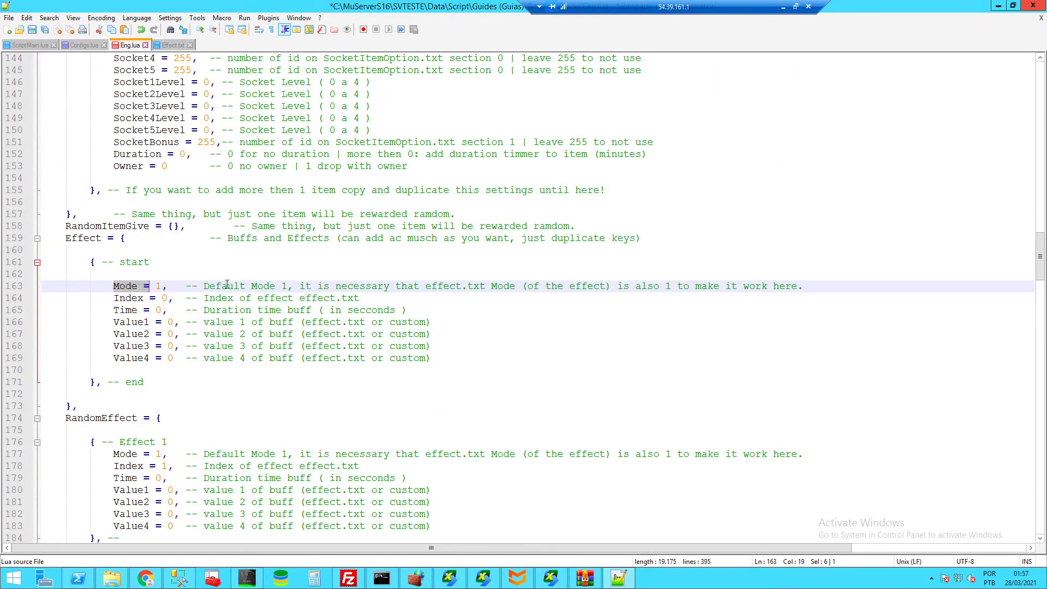
click(150, 325)
click(147, 355)
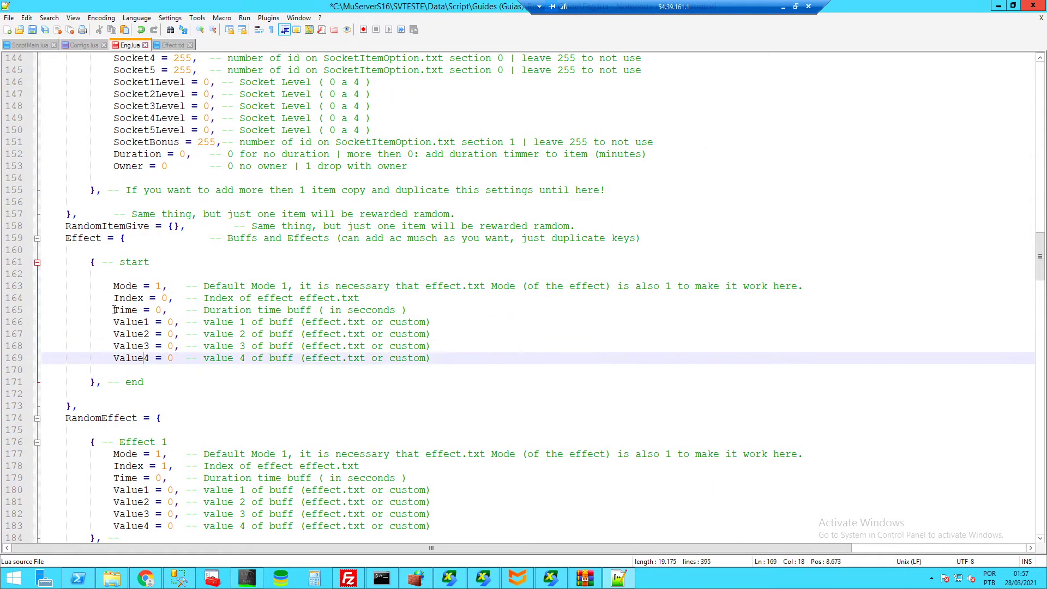
drag(113, 310, 186, 310)
click(373, 310)
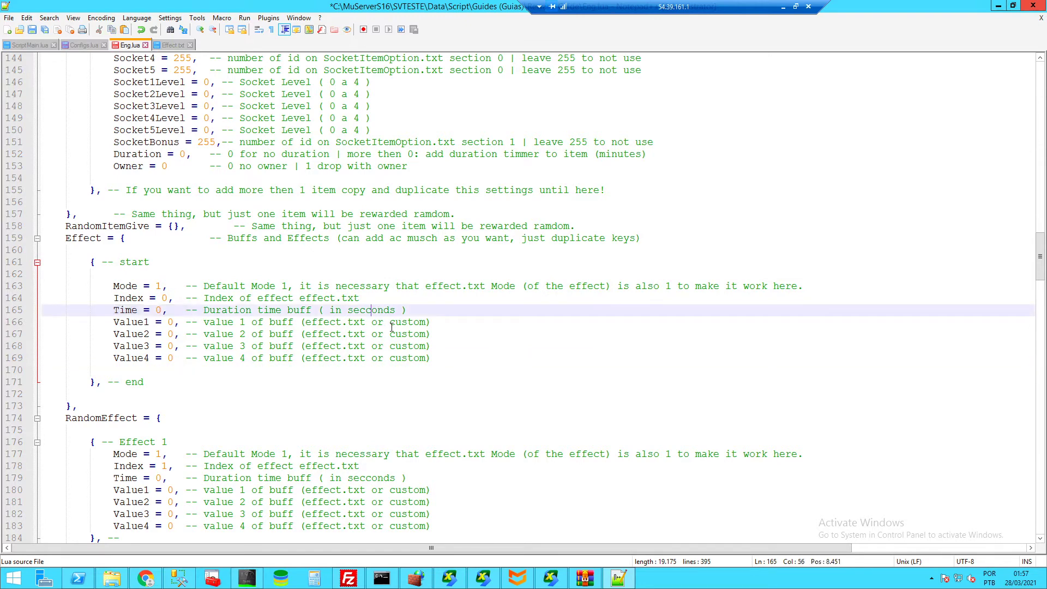
key(BackSpace)
drag(114, 297, 312, 299)
click(362, 298)
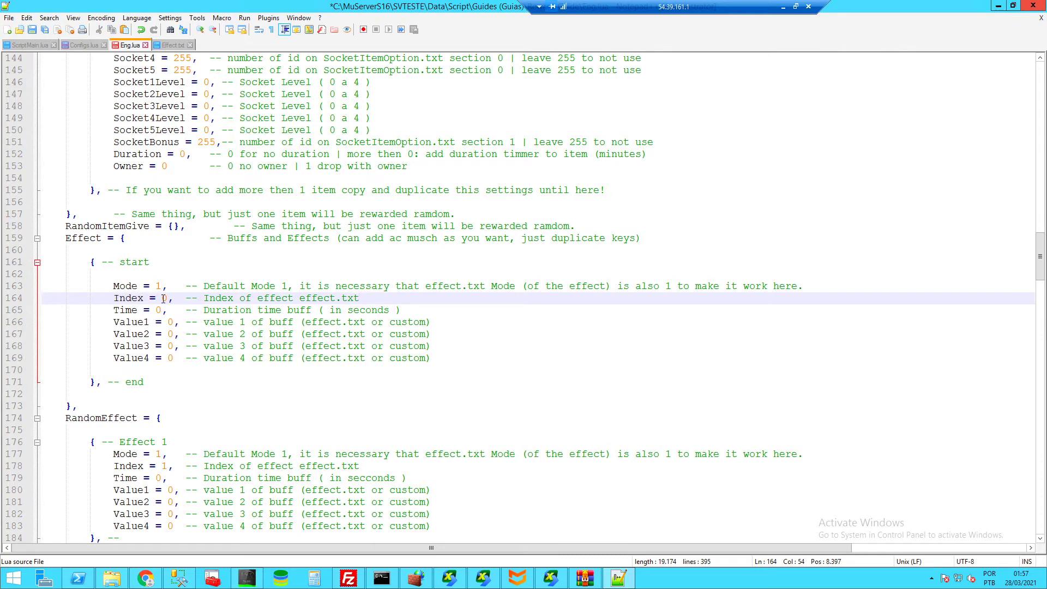
click(163, 299)
click(167, 47)
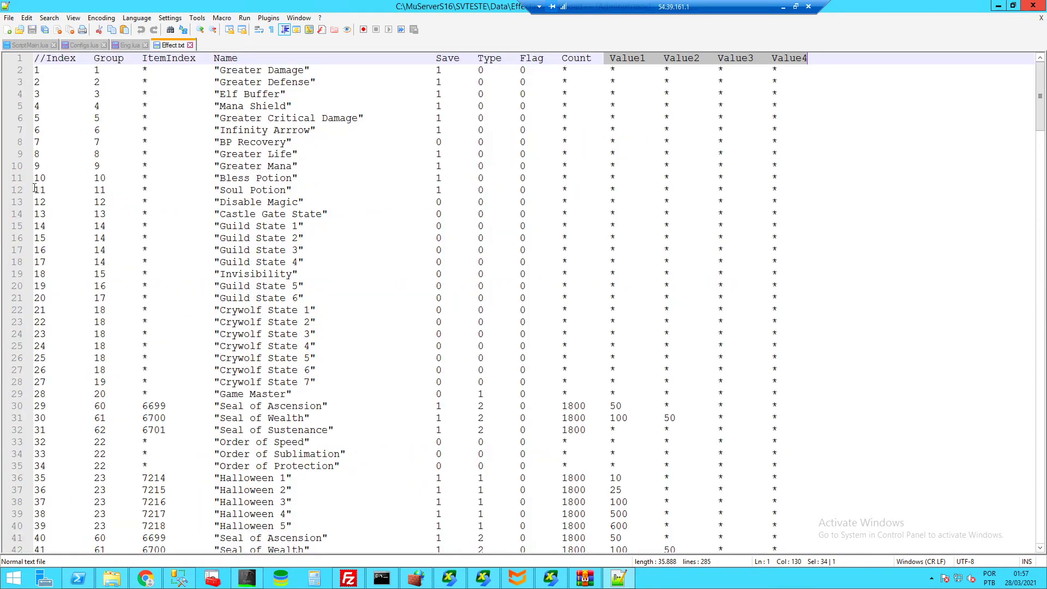
click(133, 46)
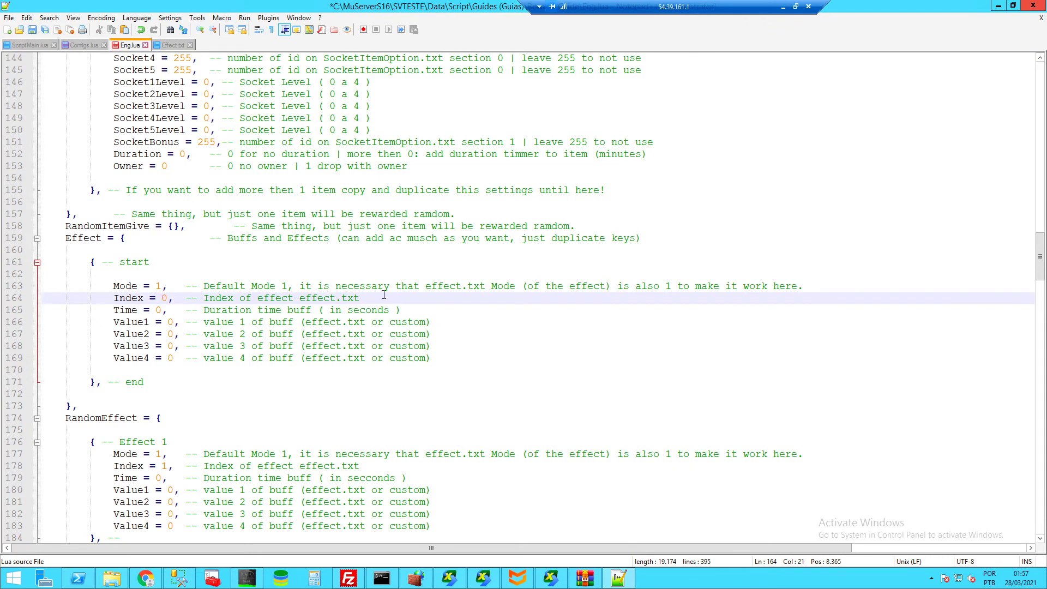
drag(401, 310, 227, 310)
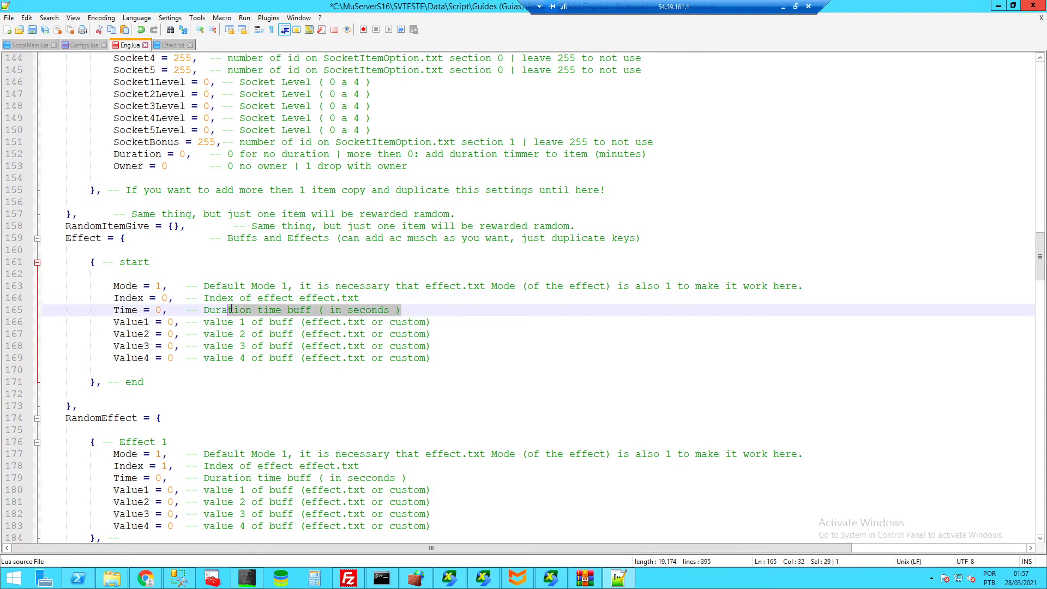
click(435, 365)
click(232, 321)
click(228, 335)
click(221, 359)
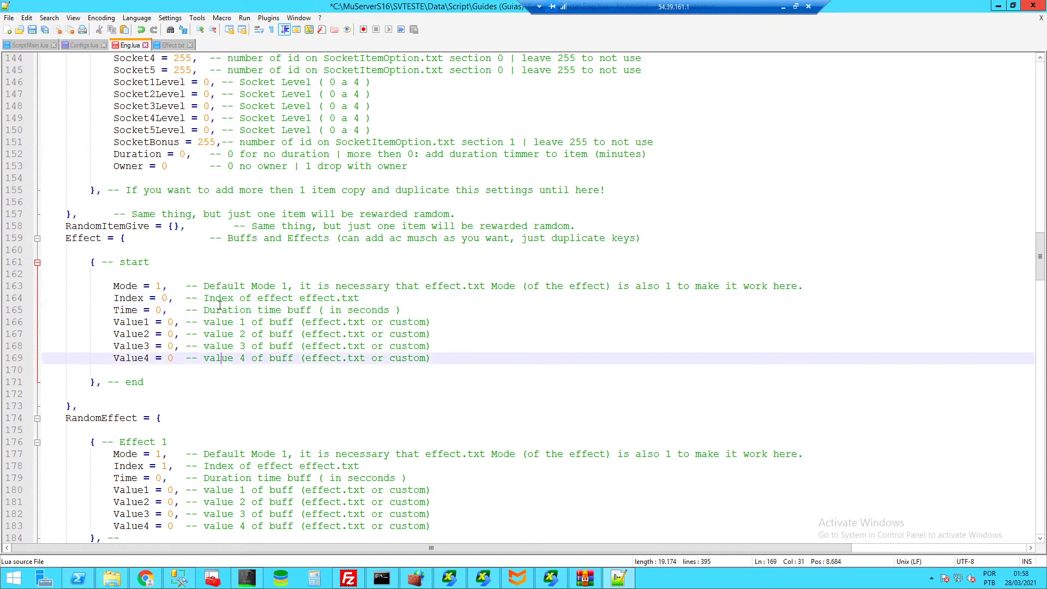
click(173, 45)
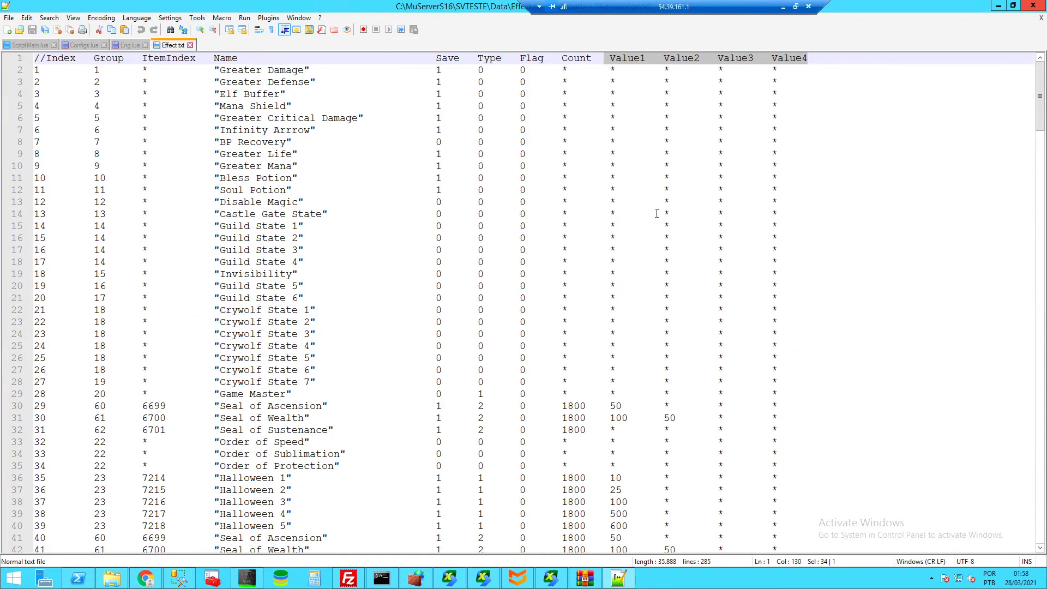
click(127, 46)
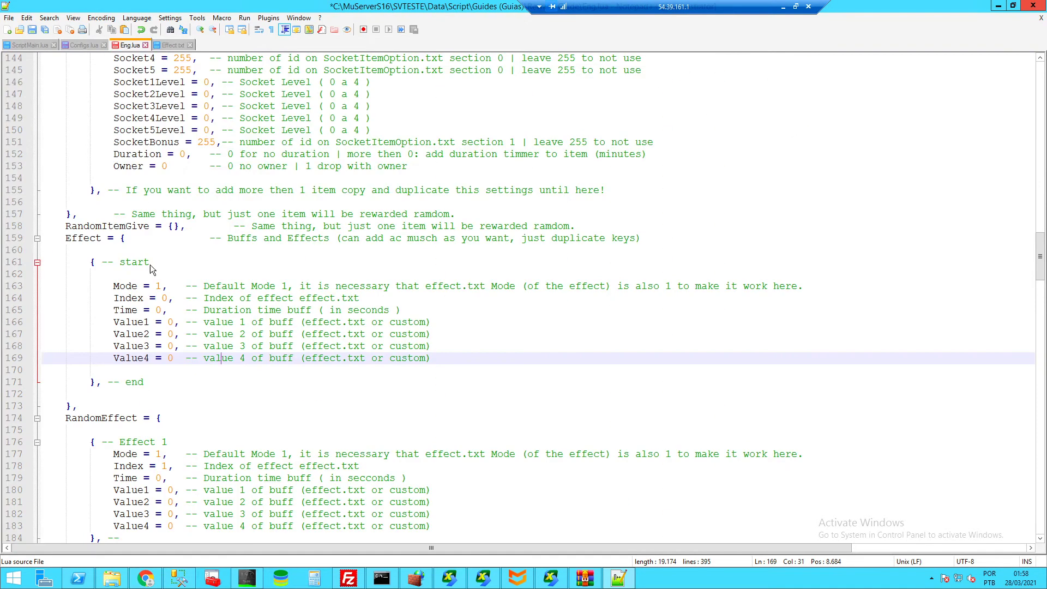
click(171, 47)
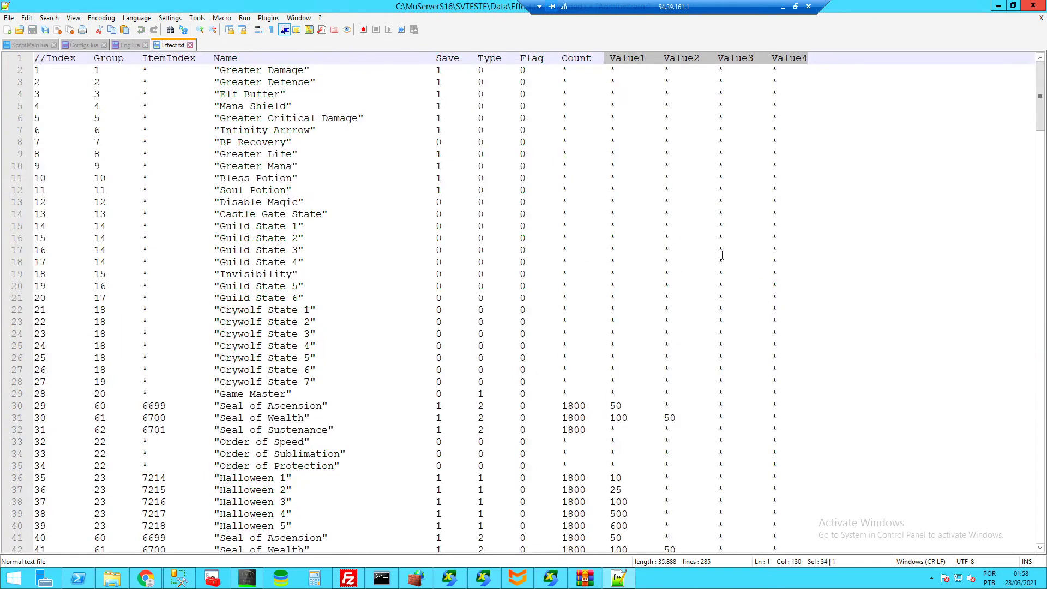
click(125, 45)
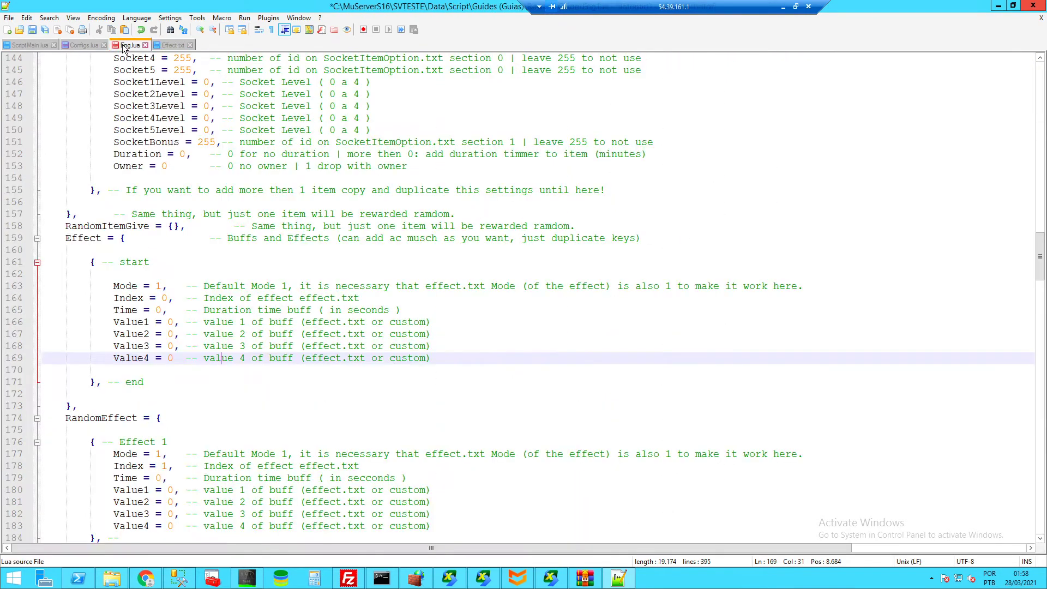
drag(161, 382, 90, 261)
key(ctrl+c)
key(Right)
key(Return)
key(Return)
key(ctrl+v)
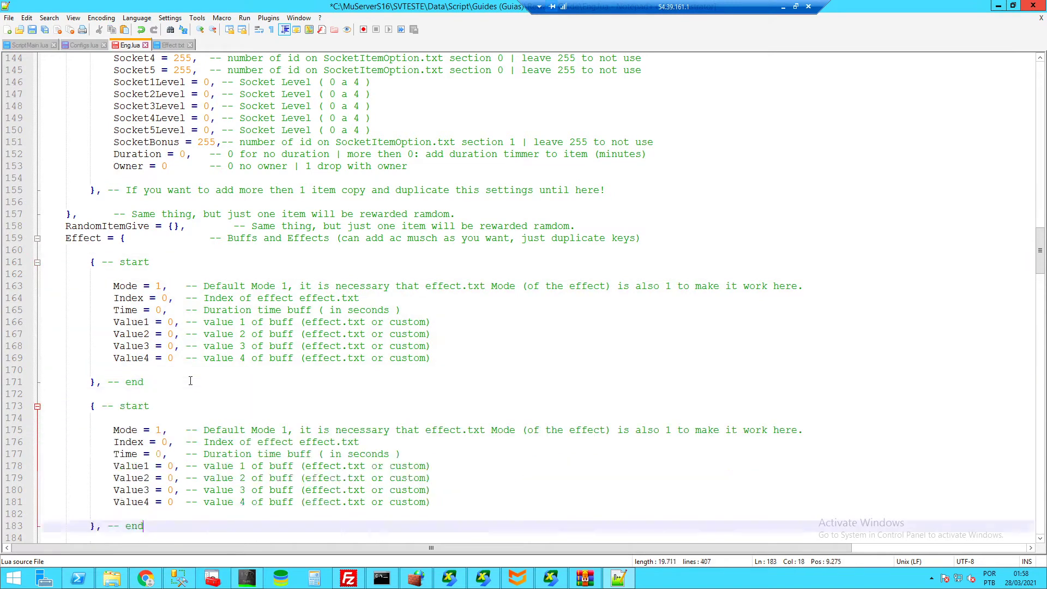
key(Return)
key(Return)
key(ctrl+v)
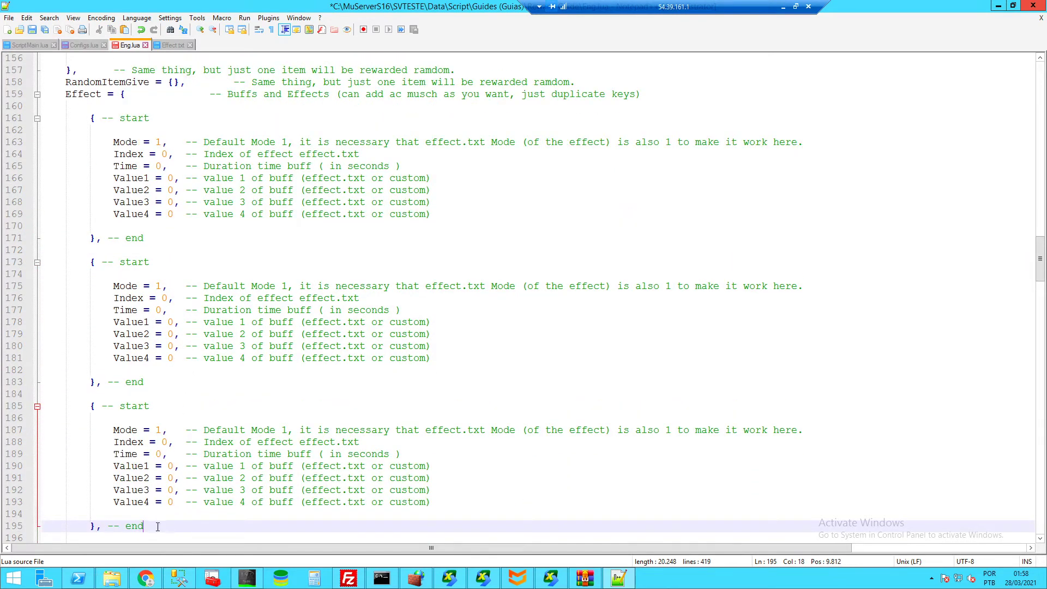
drag(156, 526, 155, 238)
key(Delete)
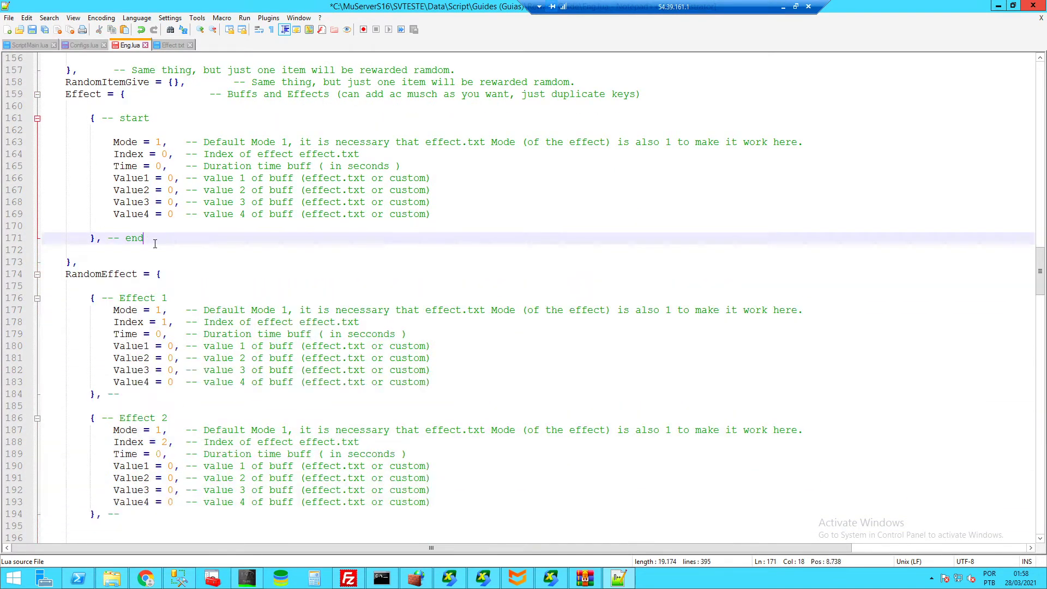
- Rename RandomEffect on line 200 to RandomSummon
scroll(132, 246, down, 1)
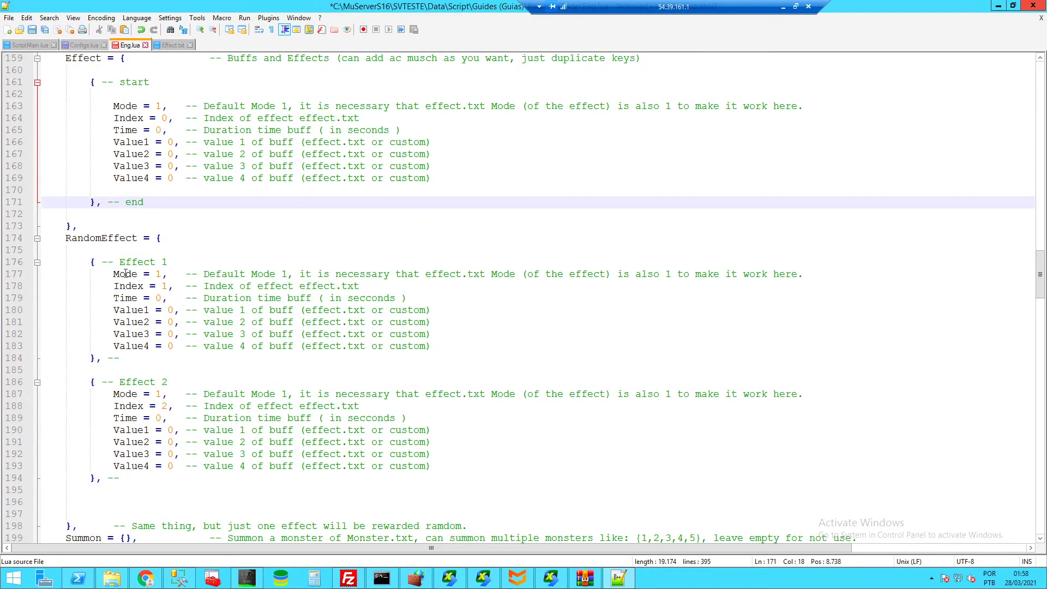
drag(88, 260, 207, 486)
click(154, 490)
scroll(155, 332, down, 4)
scroll(154, 332, down, 4)
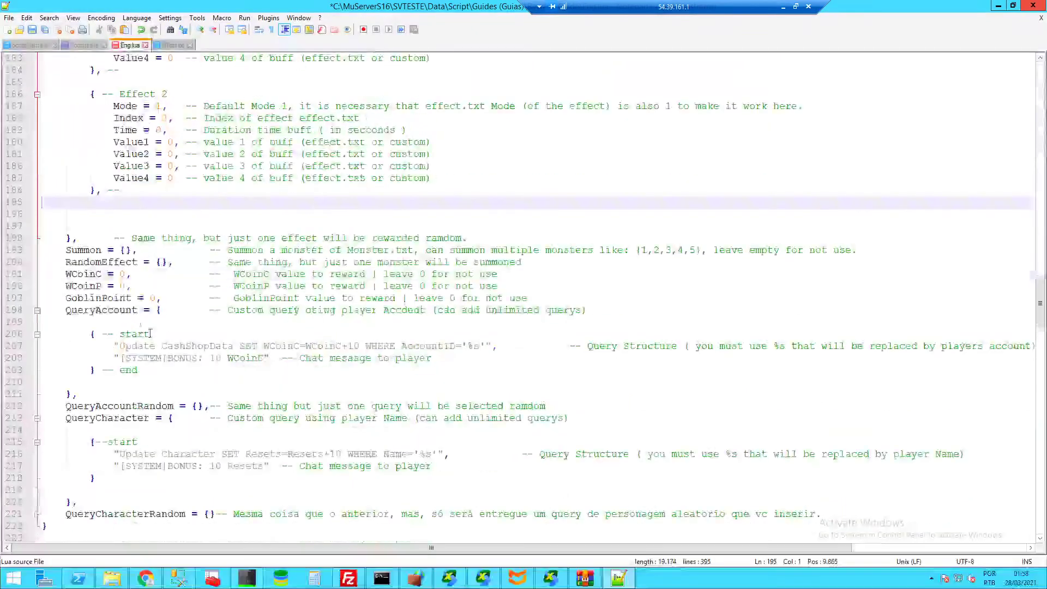
drag(137, 263, 103, 263)
text(S)
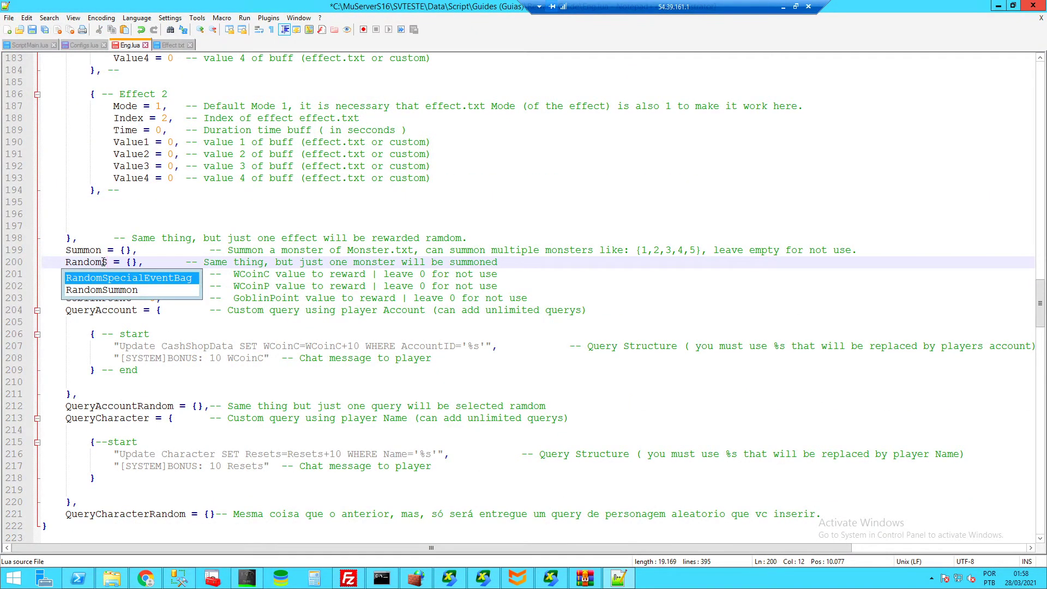
text(ummon)
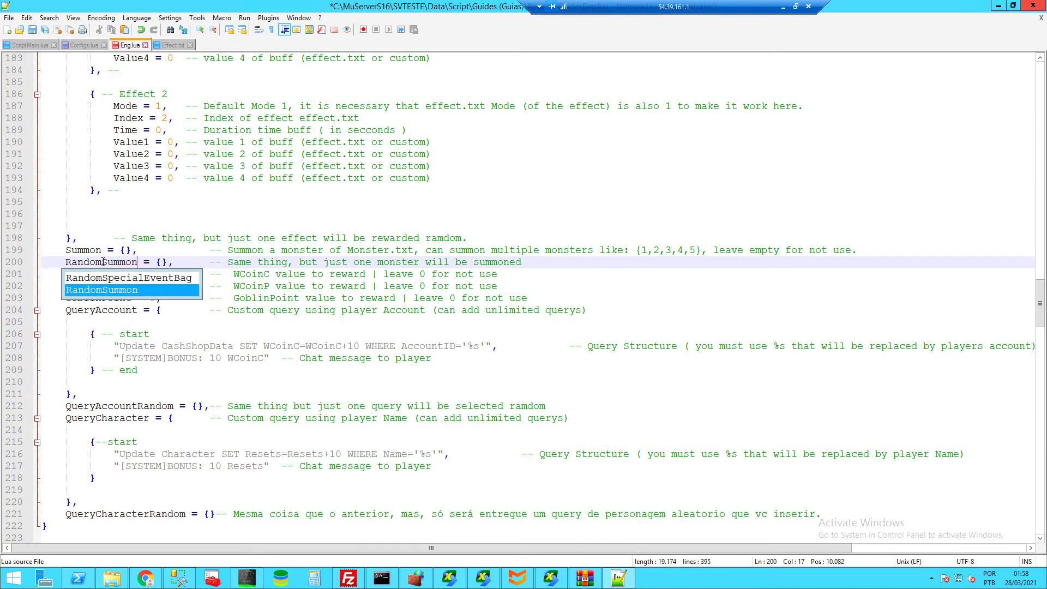
- Review the Summon comment's Monster.txt note and type test ids 1,2,4,5,6 into Summon
click(334, 250)
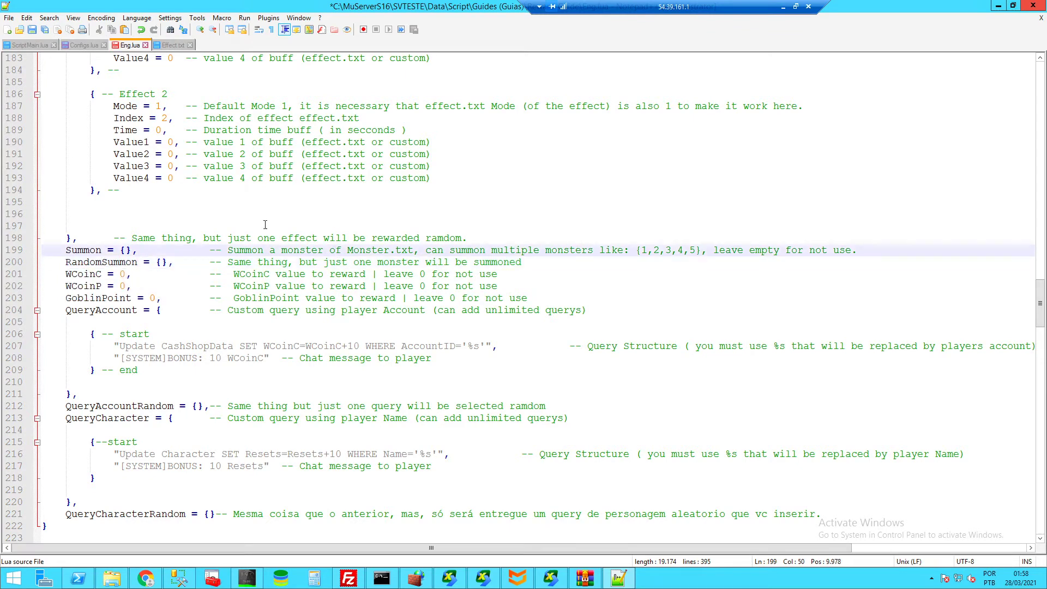
drag(347, 250, 416, 250)
click(416, 251)
drag(869, 248, 565, 246)
click(126, 250)
text(1,2,4,5,6)
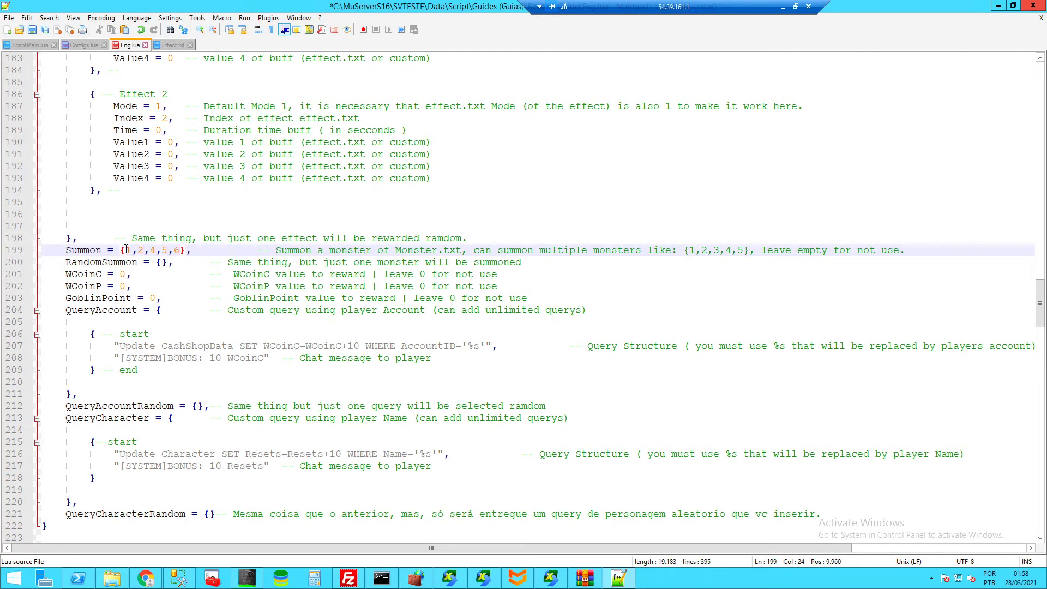
- Move the ids from Summon into RandomSummon, then delete them so both lists stay empty
click(125, 249)
click(138, 249)
drag(180, 250, 126, 250)
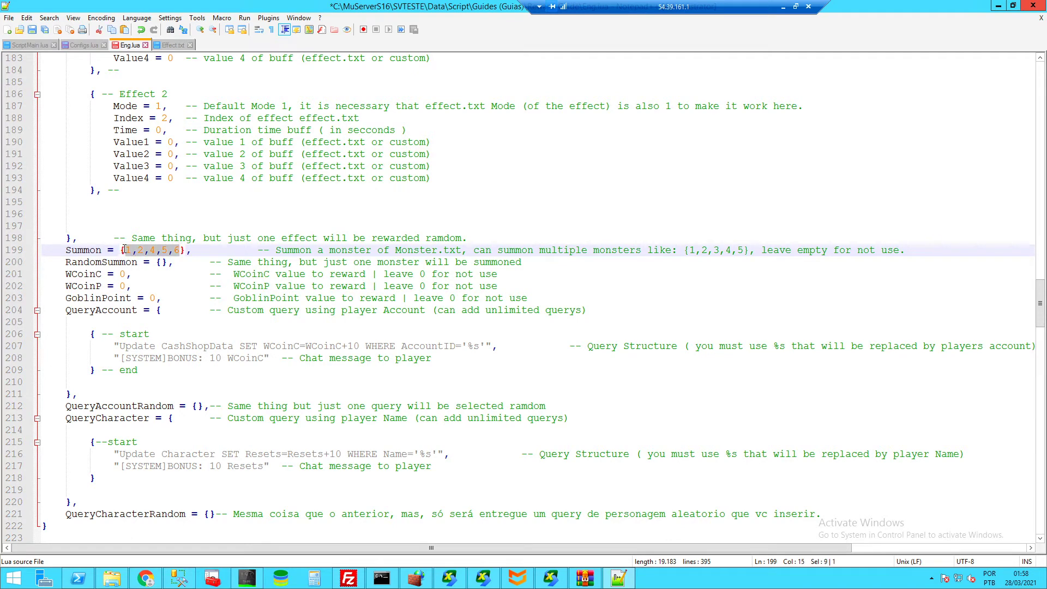
key(ctrl+x)
click(158, 262)
key(ctrl+v)
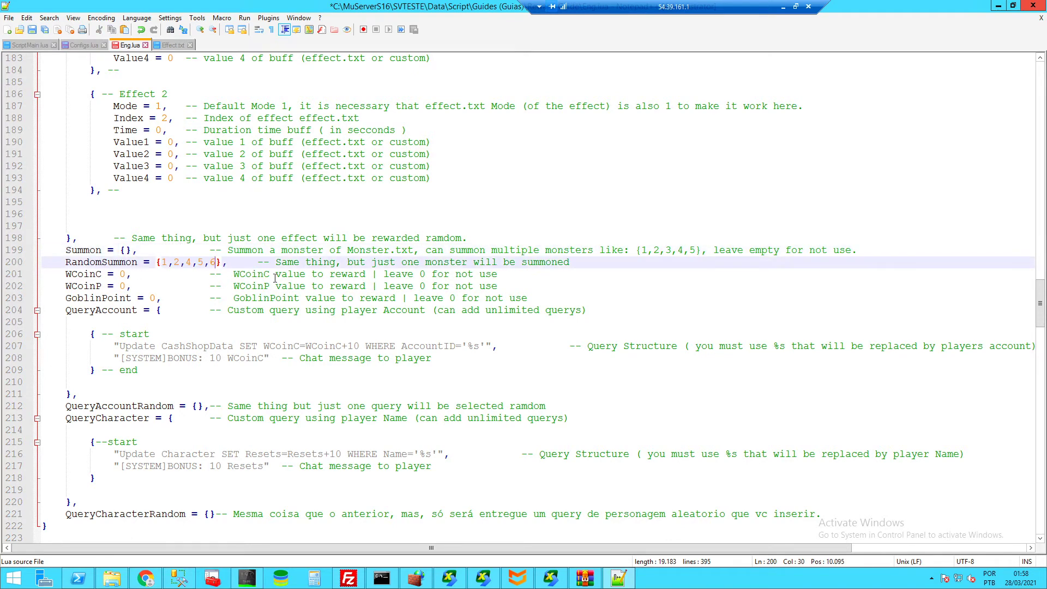
drag(215, 263, 163, 265)
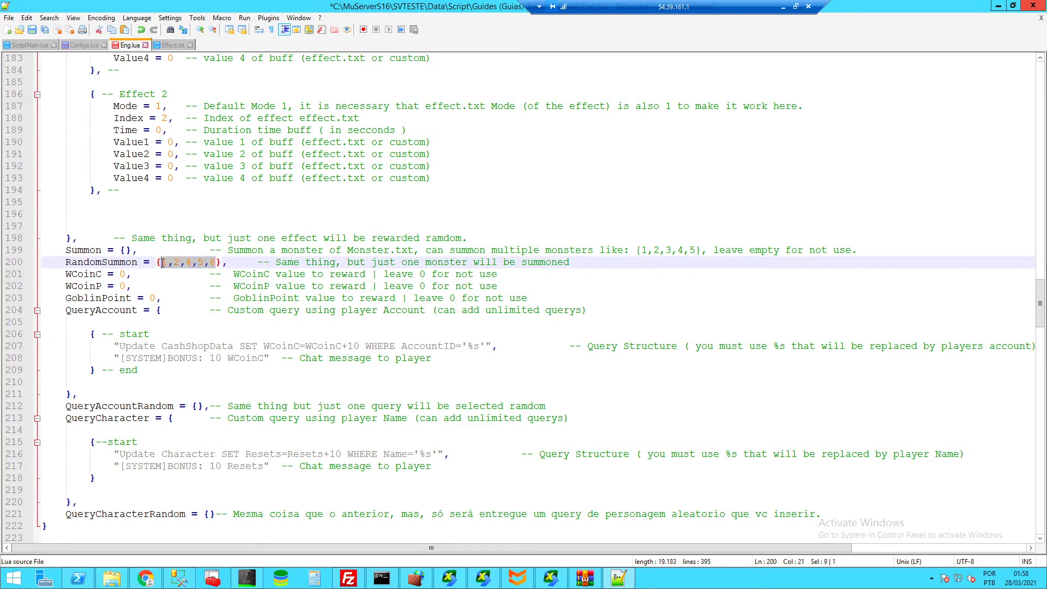
key(Delete)
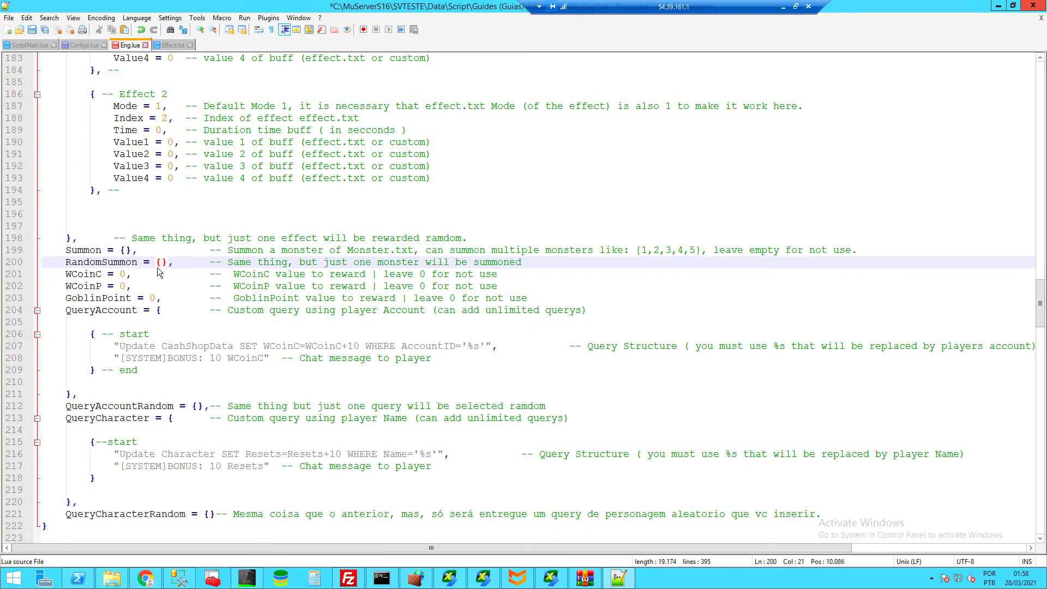
- Look over the WCoinC 'leave 0 for not use' note and the GoblinPoint entry
click(81, 275)
key(shift+Right)
key(shift+Right)
key(shift+Right)
key(shift+Right)
key(shift+Right)
key(shift+Right)
key(shift+Right)
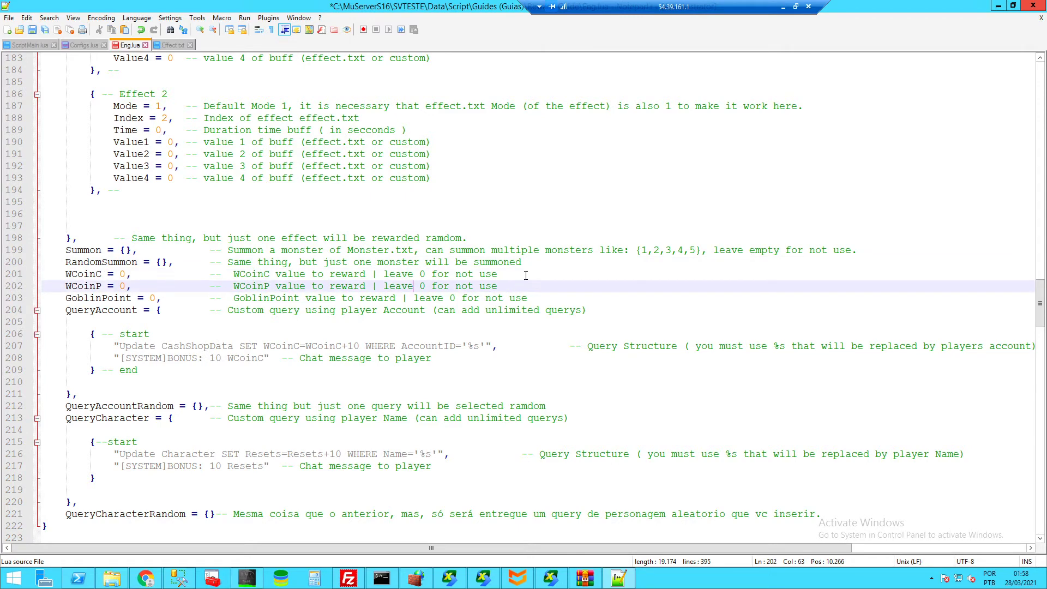
drag(497, 275, 383, 275)
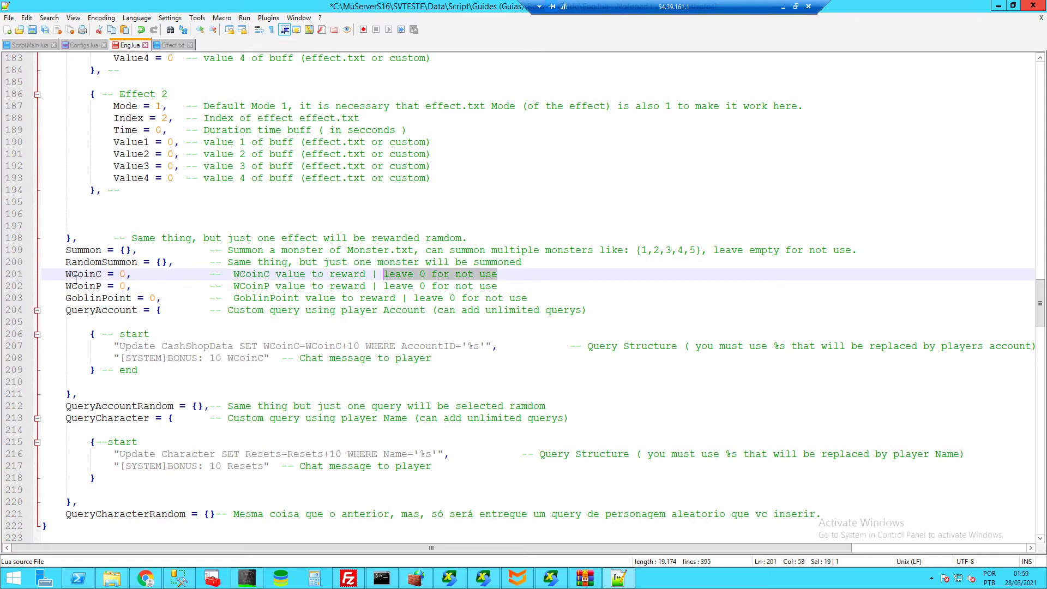
double_click(104, 298)
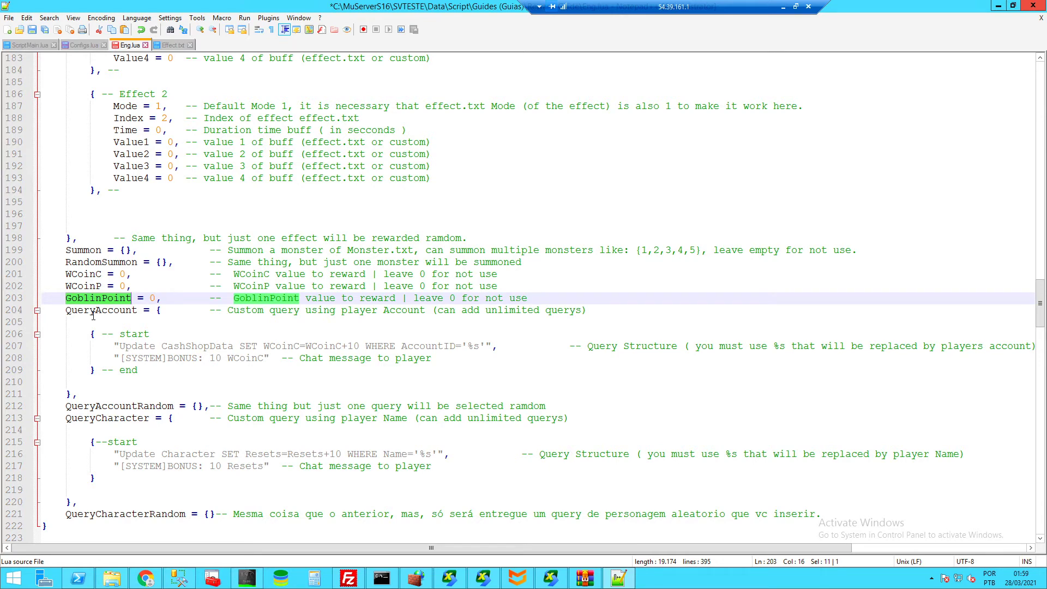
click(94, 312)
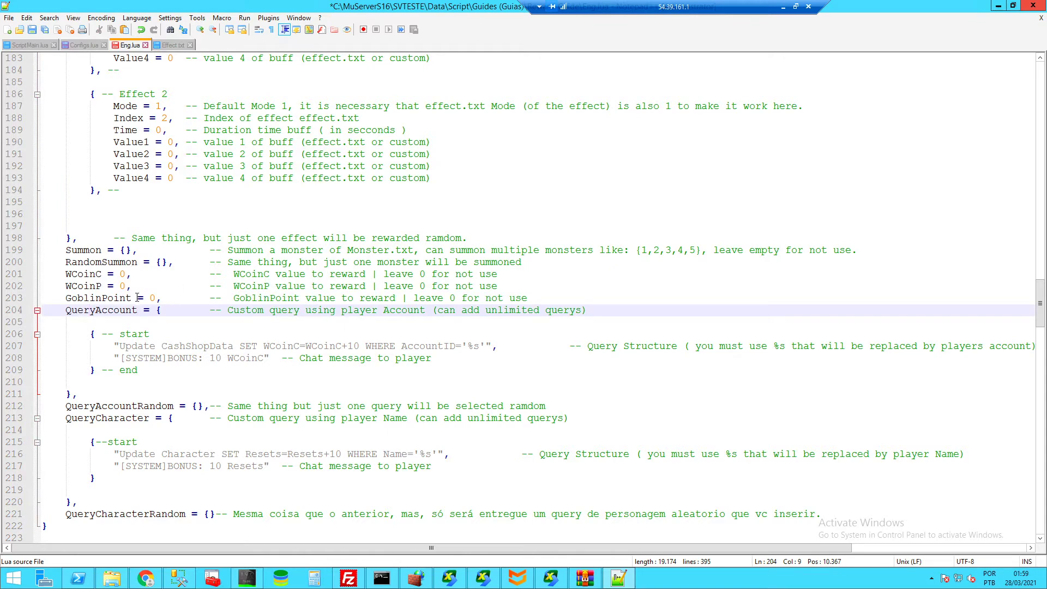
drag(122, 346, 484, 347)
click(132, 349)
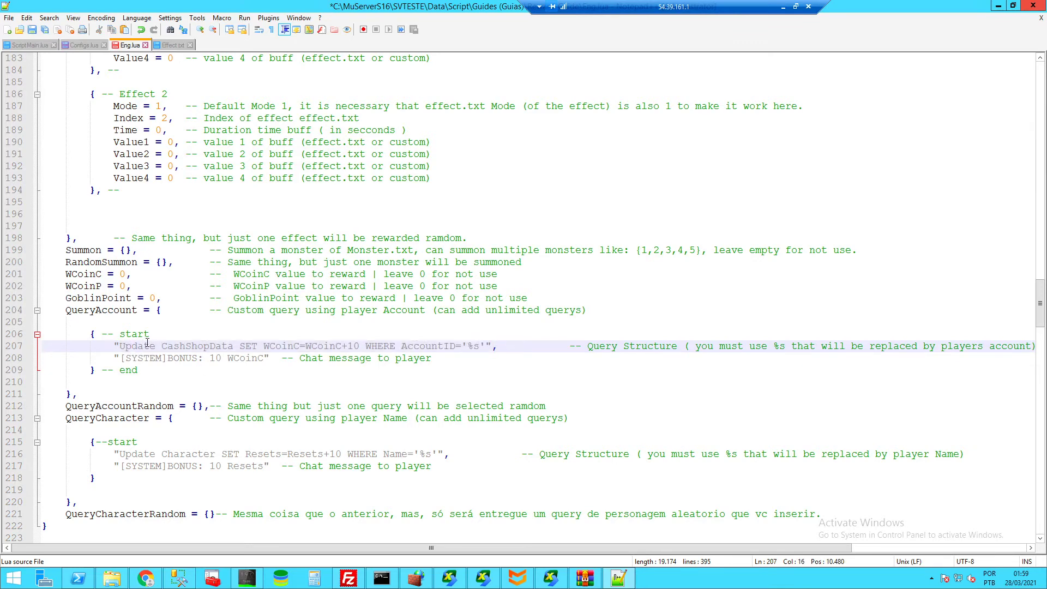
double_click(191, 348)
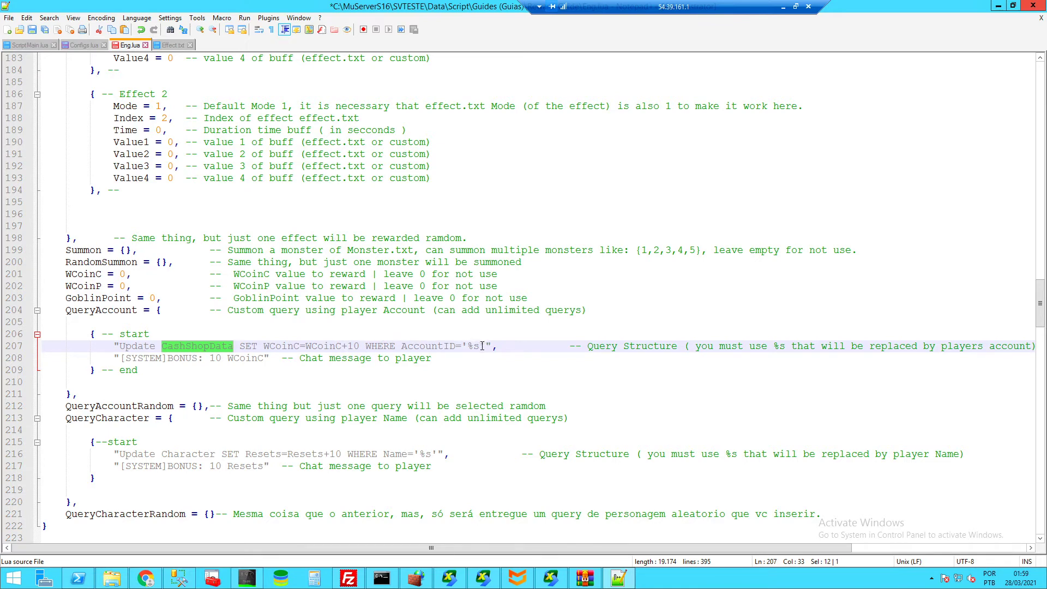
drag(480, 347, 466, 347)
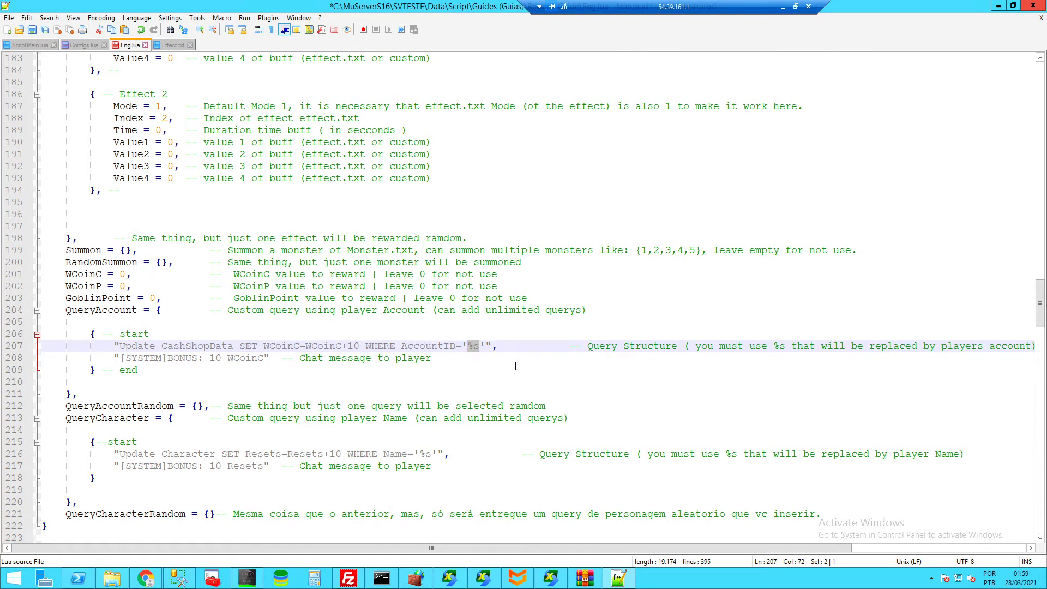
text(admin)
key(ctrl+z)
drag(768, 347, 785, 346)
click(780, 348)
drag(269, 360, 234, 360)
drag(120, 358, 263, 358)
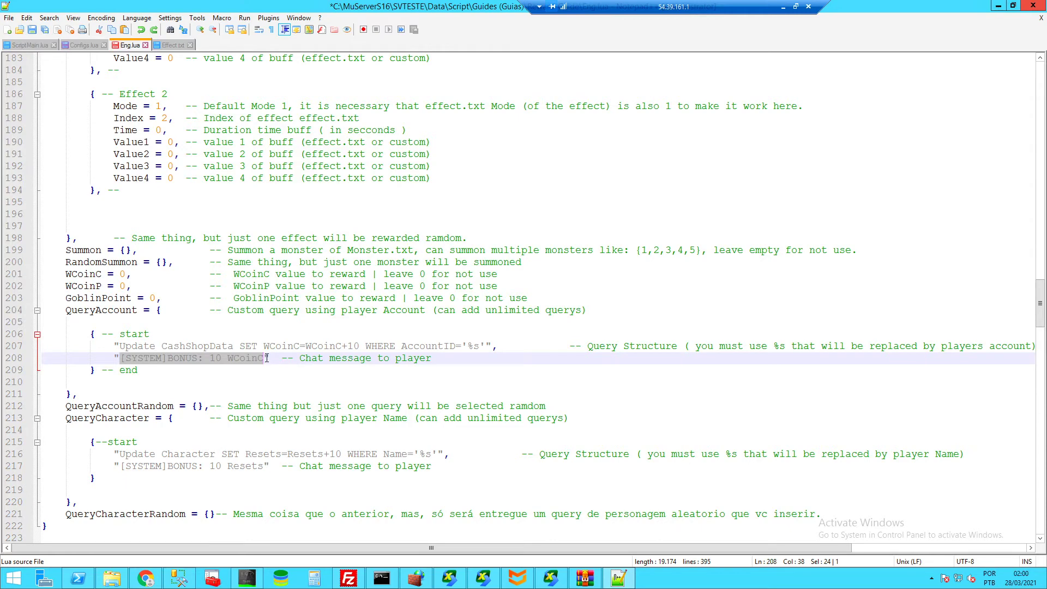
- Put the chat message text back inside its quotes
key(Delete)
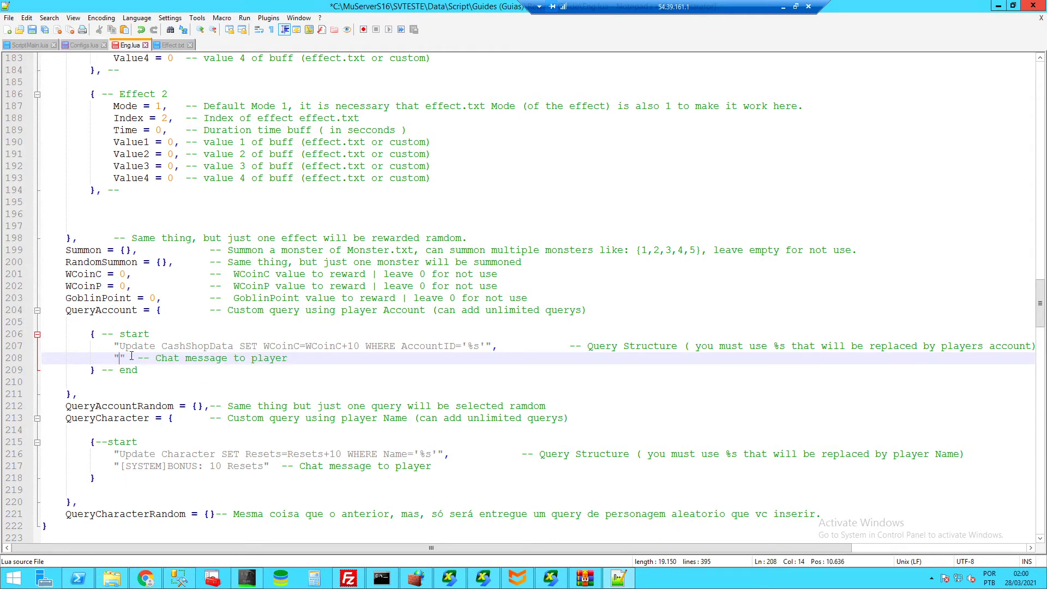
drag(125, 358, 115, 359)
click(118, 358)
key(ctrl+v)
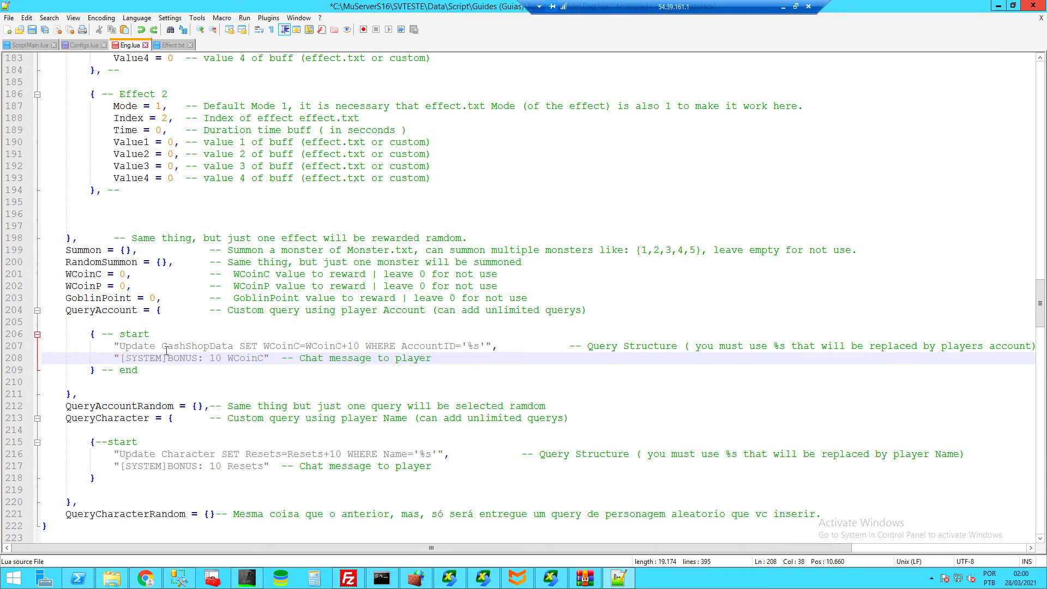
- Add a trailing comma after the QueryAccount entry's closing brace on line 209
click(94, 369)
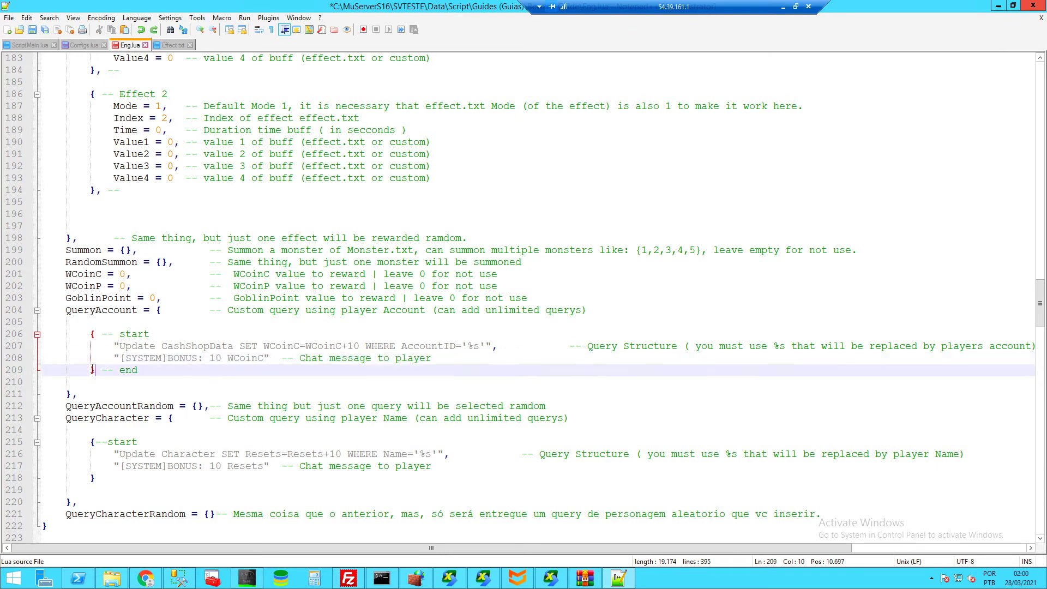
text(,)
key(End)
- Paste two copies of the QueryAccount query entry, then delete both copies
shift+click(89, 334)
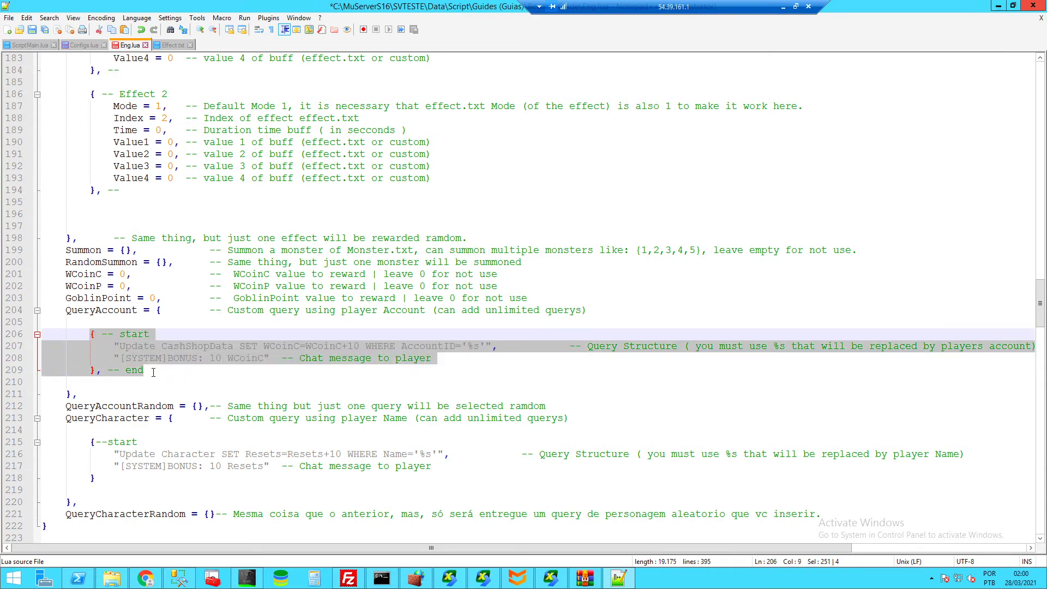
key(ctrl+c)
click(153, 372)
key(Return)
key(Return)
key(ctrl+v)
key(Return)
key(Return)
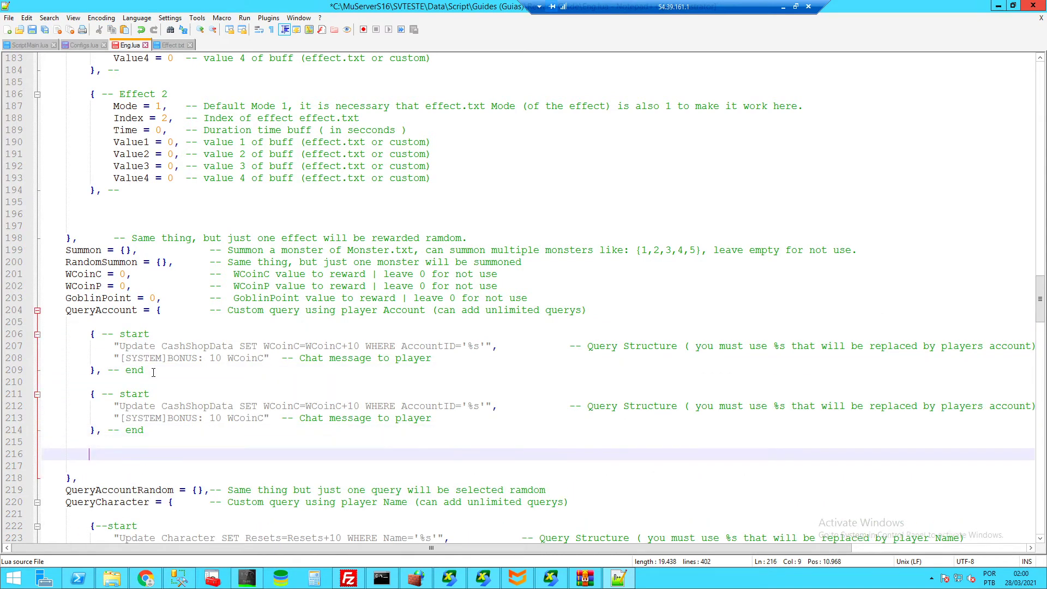
key(ctrl+v)
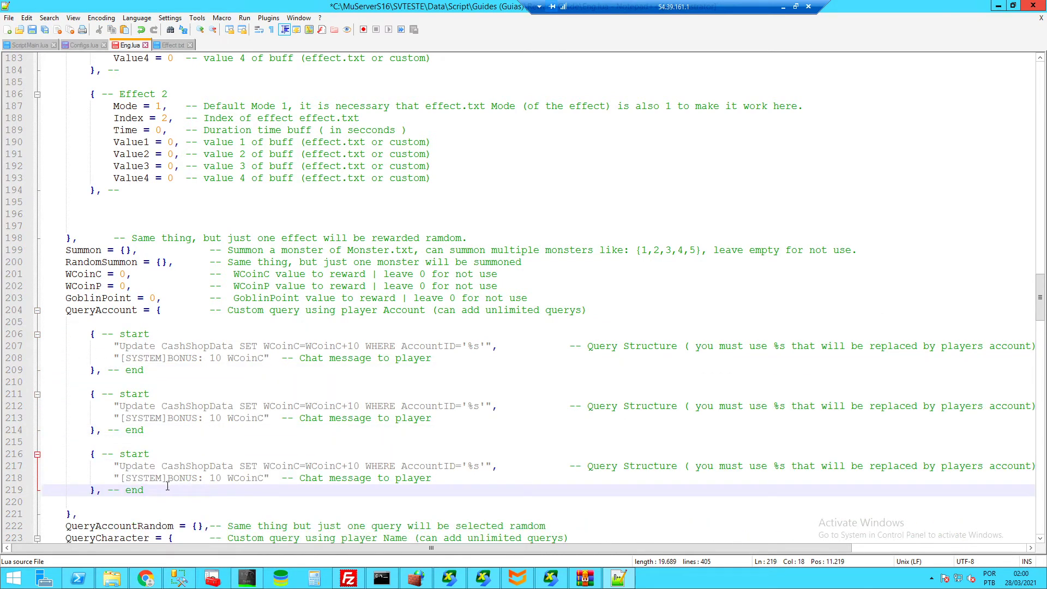
drag(163, 489, 150, 372)
key(Delete)
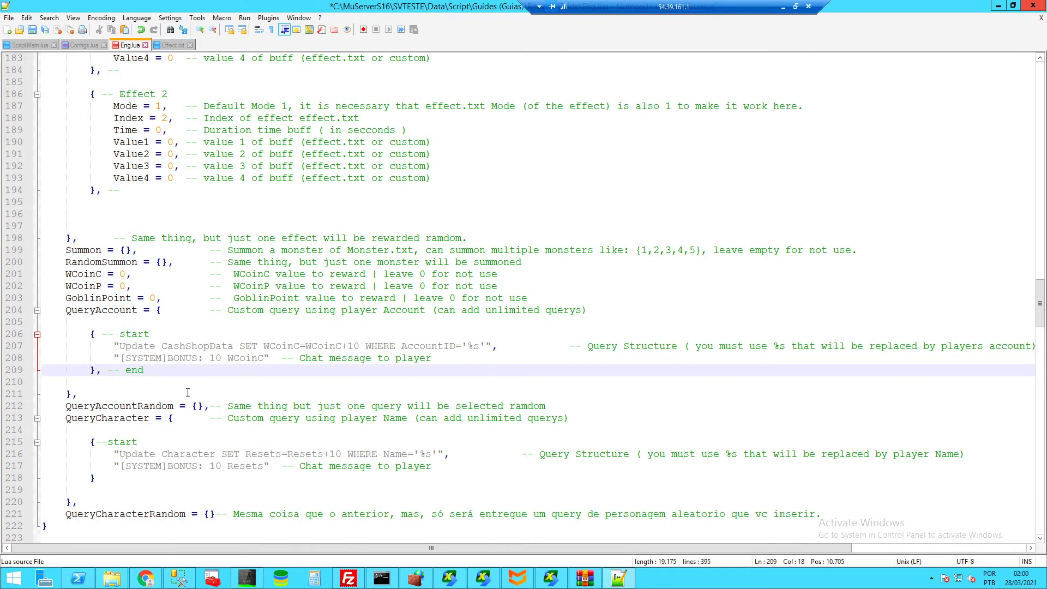
- Leave QueryAccountRandom as an empty {} on one line after briefly splitting its braces
click(195, 407)
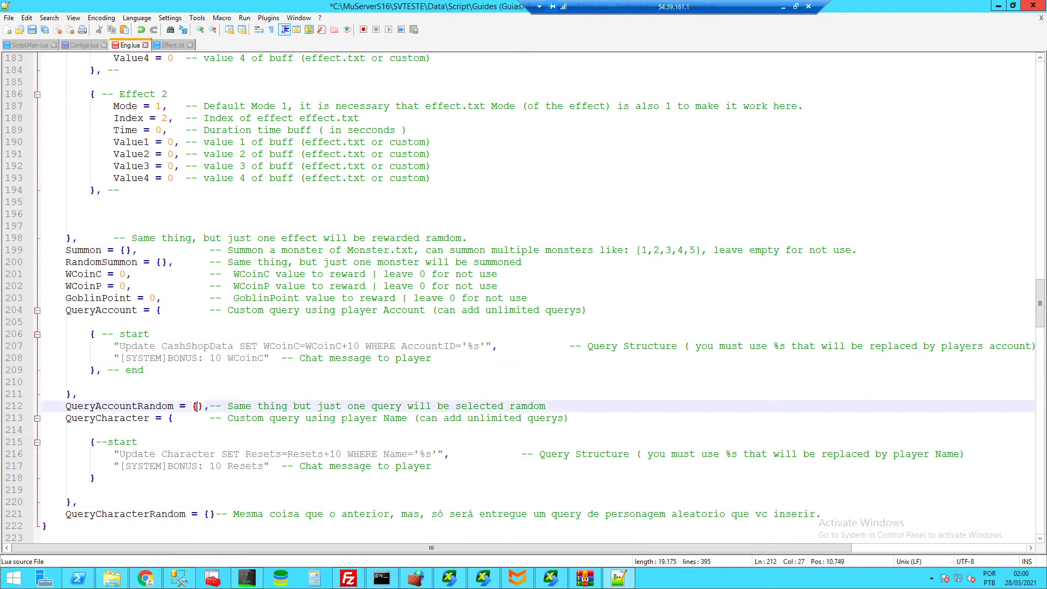
key(Return)
key(Return)
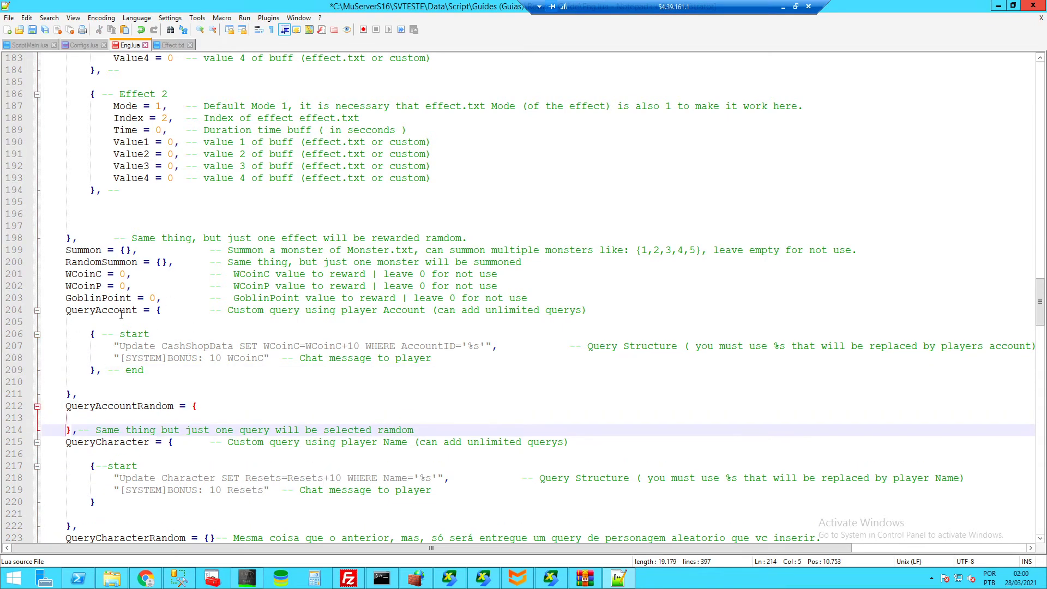
key(BackSpace)
key(BackSpace)
key(BackSpace)
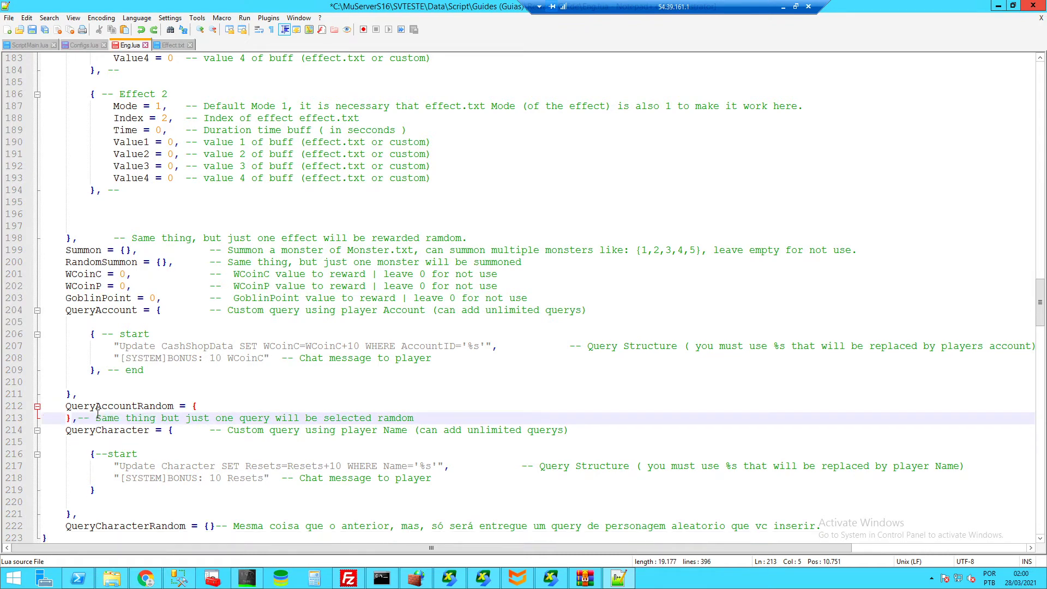
key(BackSpace)
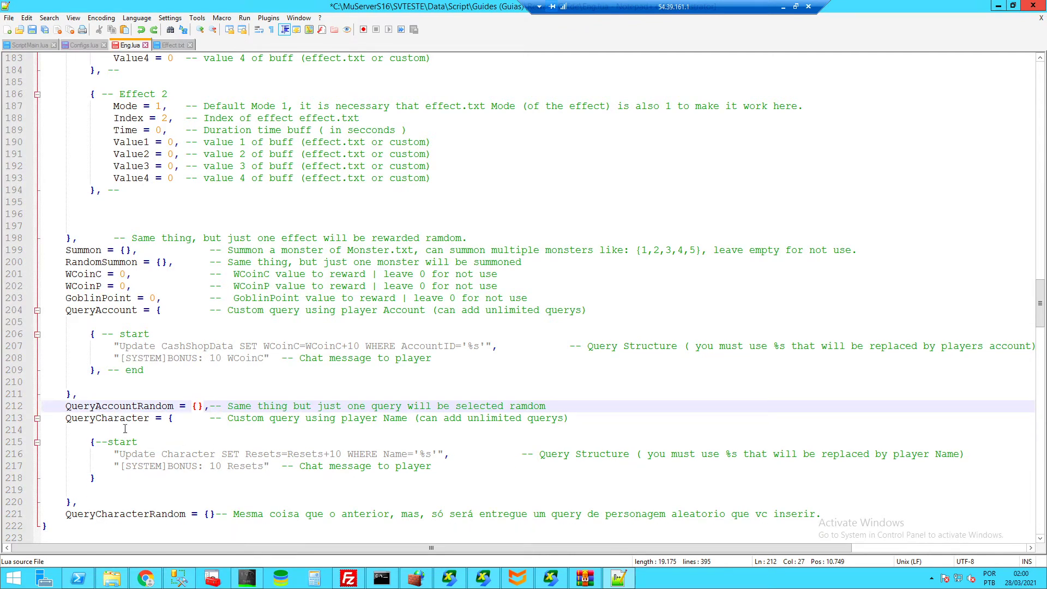
- Inspect QueryCharacter's query with the Name placeholder and '[SYSTEM]BONUS: 10 Resets' message
drag(402, 454, 437, 454)
click(437, 454)
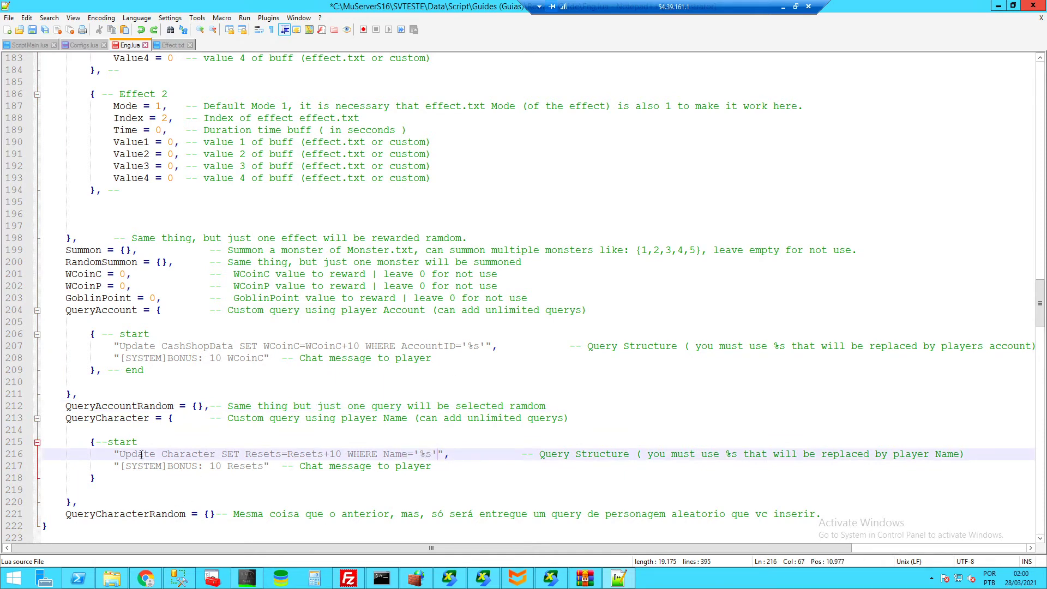
drag(92, 443, 98, 478)
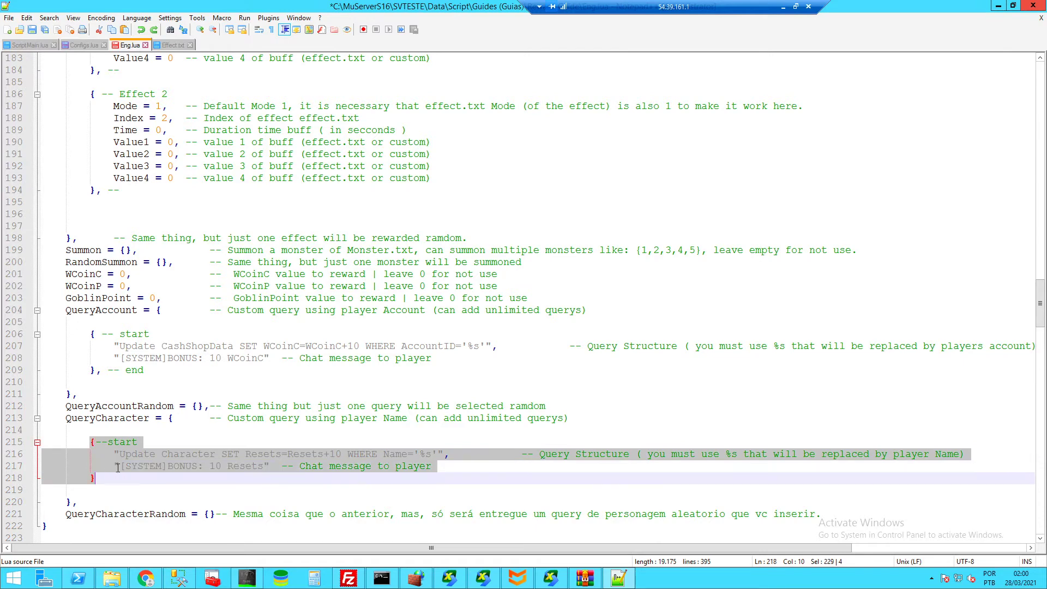
click(145, 459)
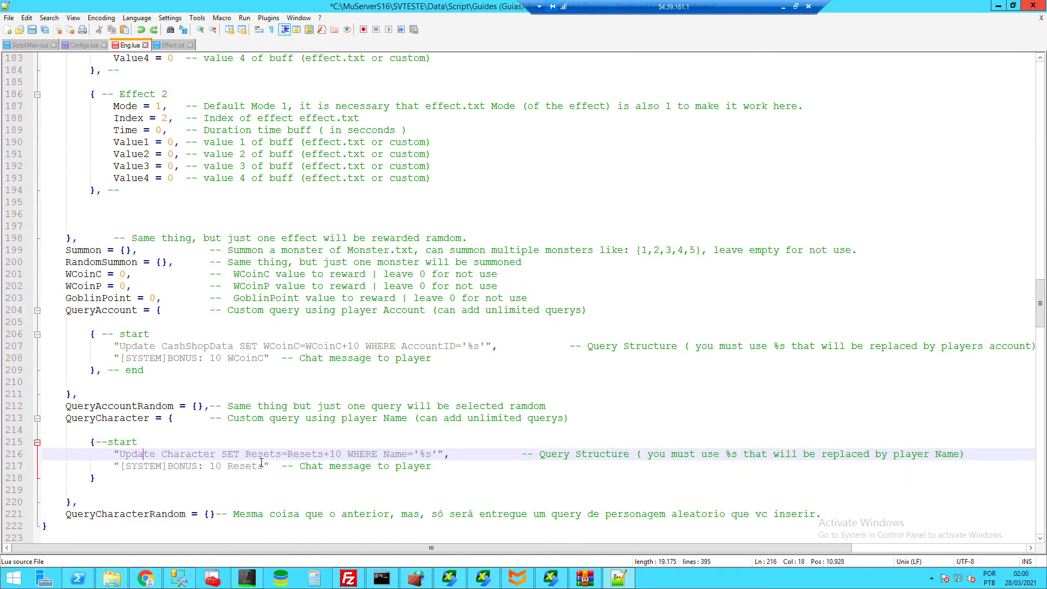
drag(264, 466, 119, 466)
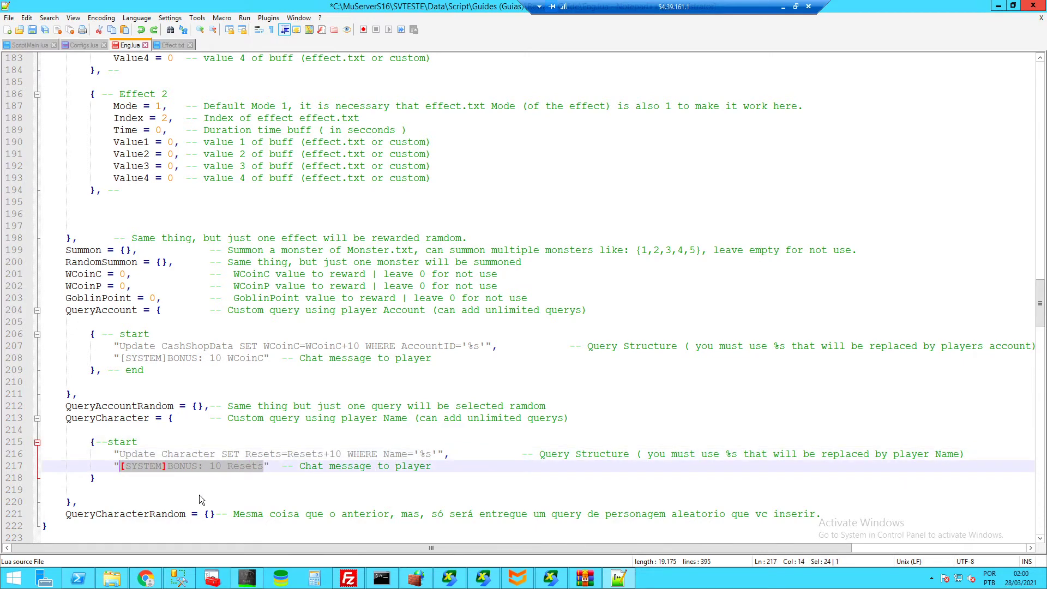
- Scroll through Eng.lua's Example section around the Reward 3 items line, then close the Eng.lua tab
key(Right)
scroll(204, 480, down, 11)
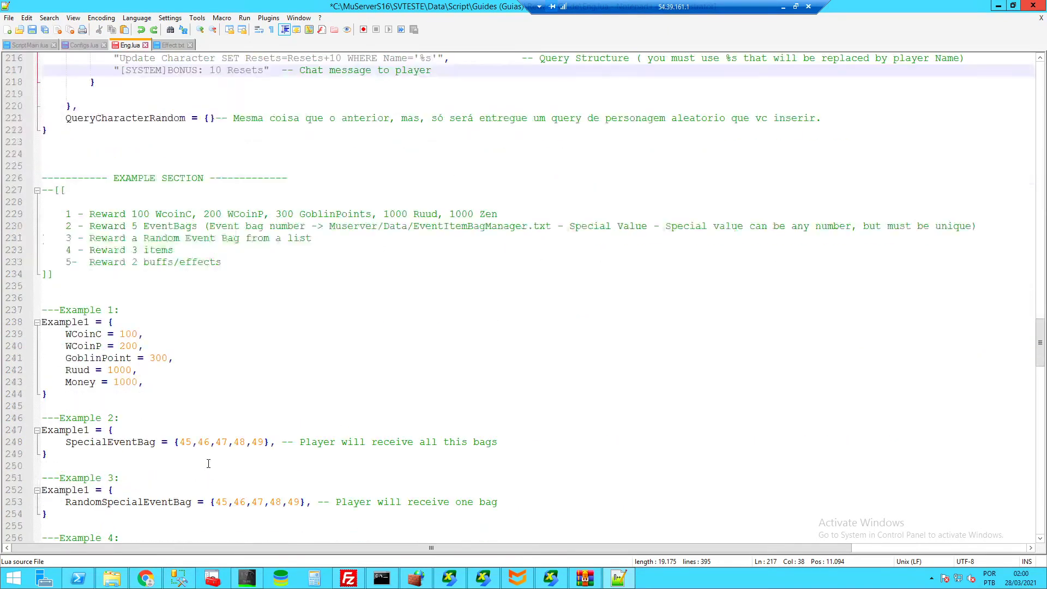
scroll(208, 464, up, 4)
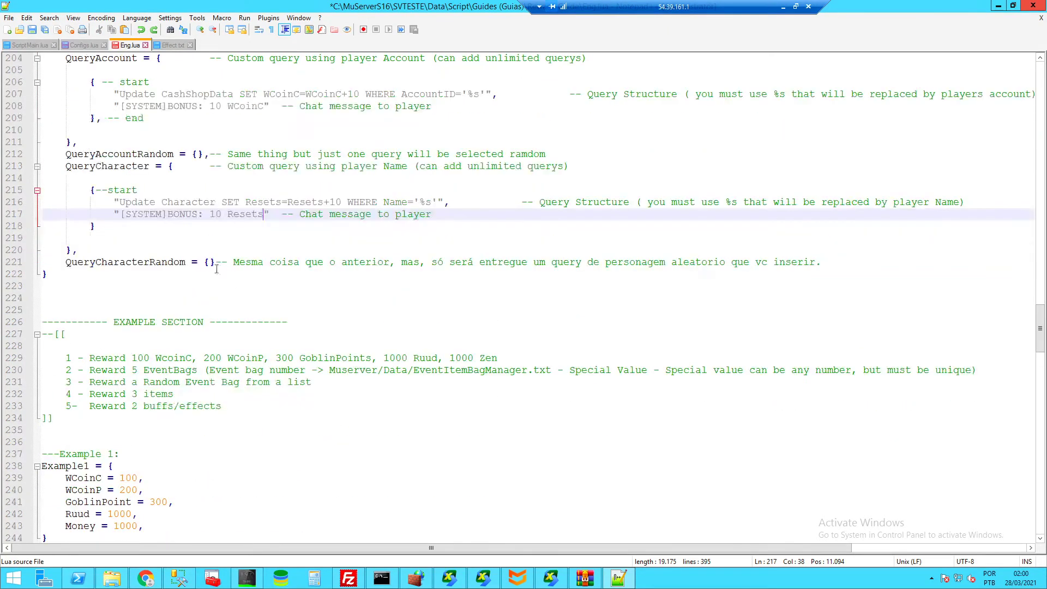
scroll(216, 269, down, 20)
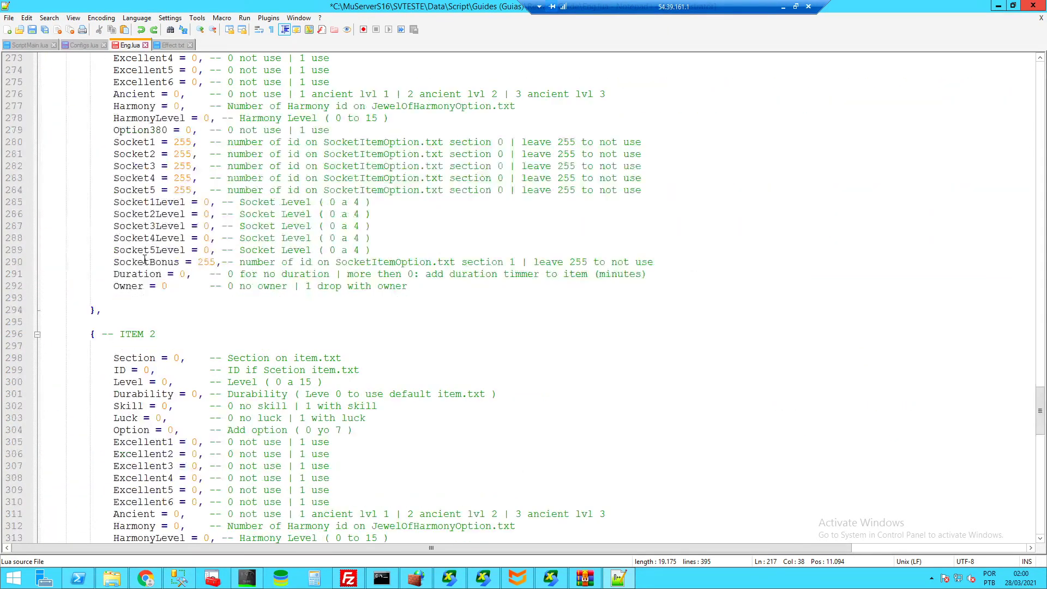
scroll(145, 259, down, 8)
scroll(144, 259, up, 20)
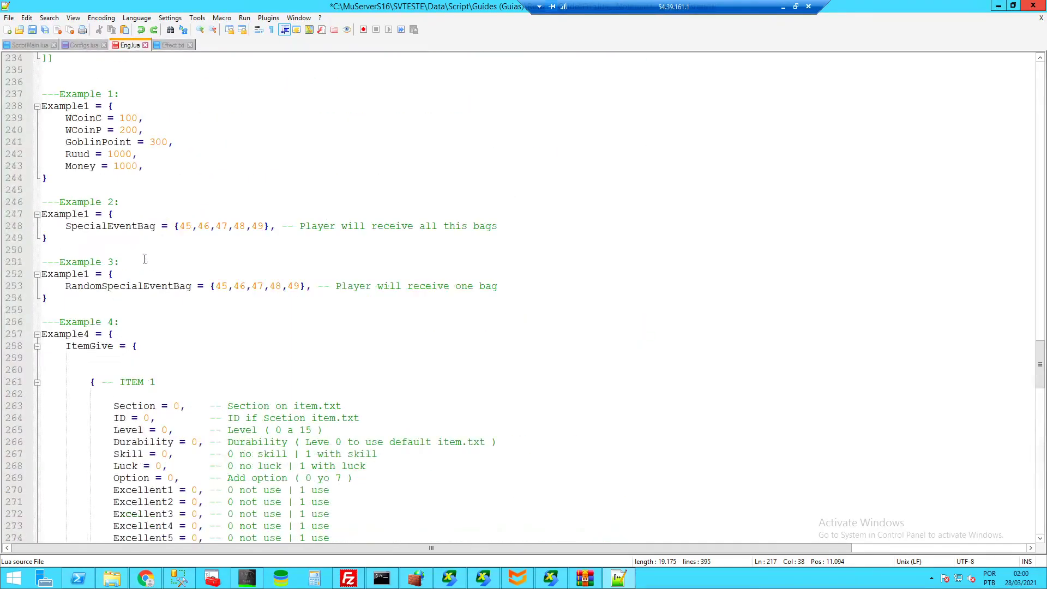
scroll(144, 259, up, 10)
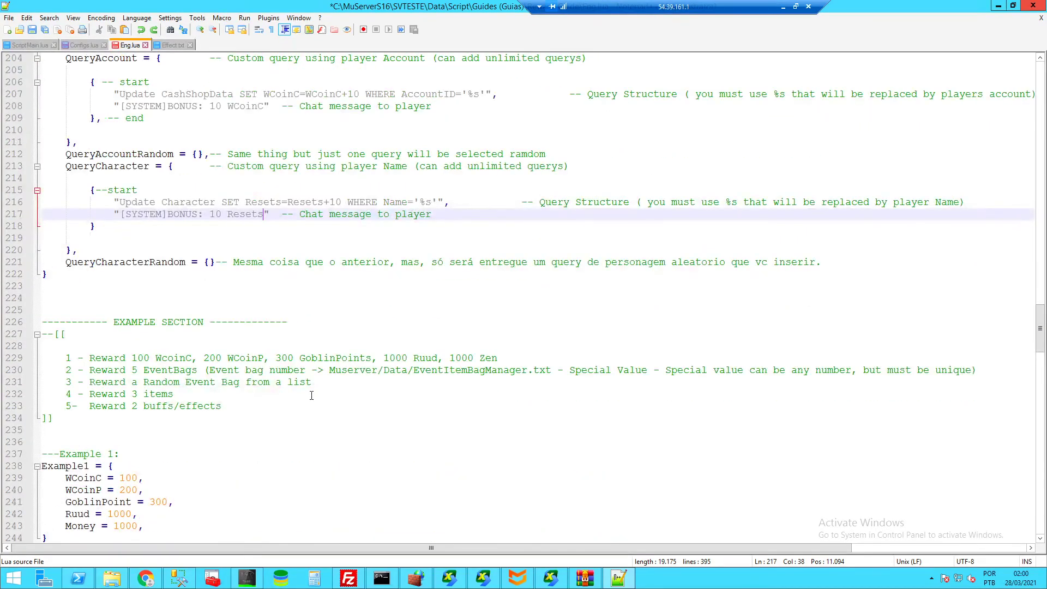
click(311, 395)
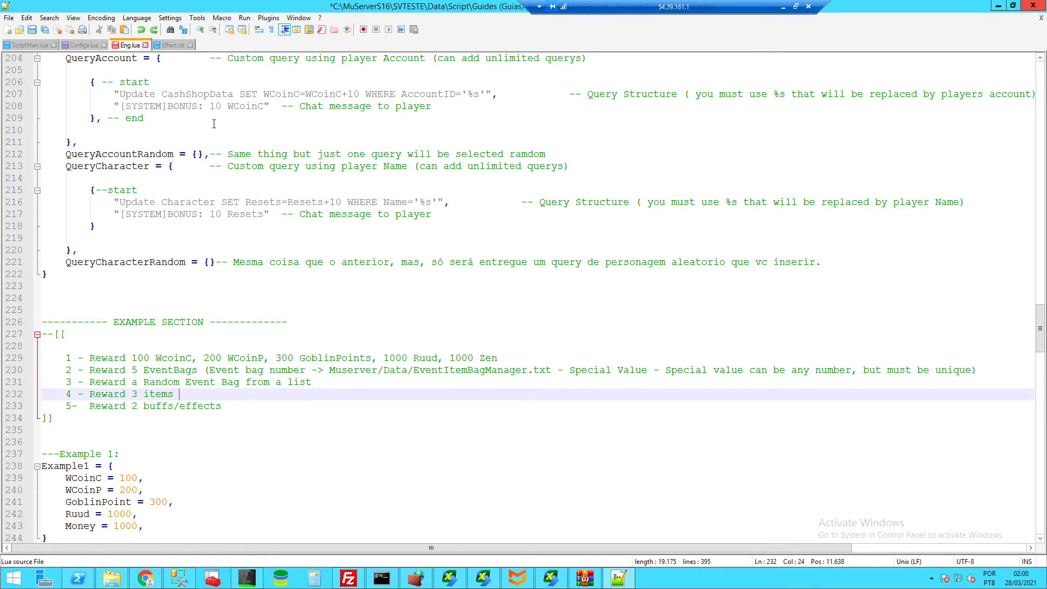
click(145, 45)
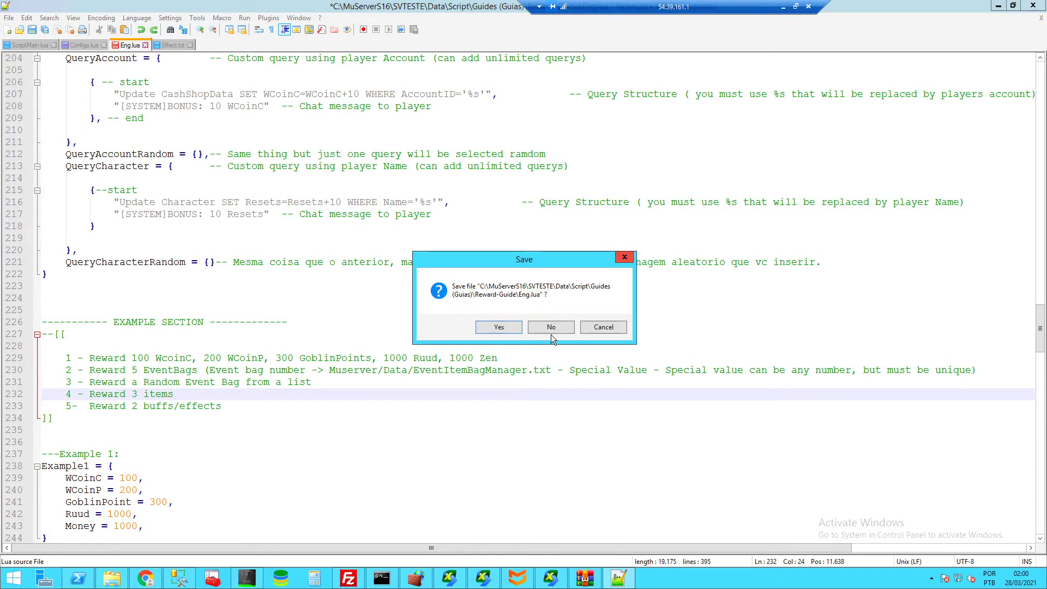
- Discard Eng.lua's changes and return to the Command entry on line 32 of Configs.lua
click(551, 334)
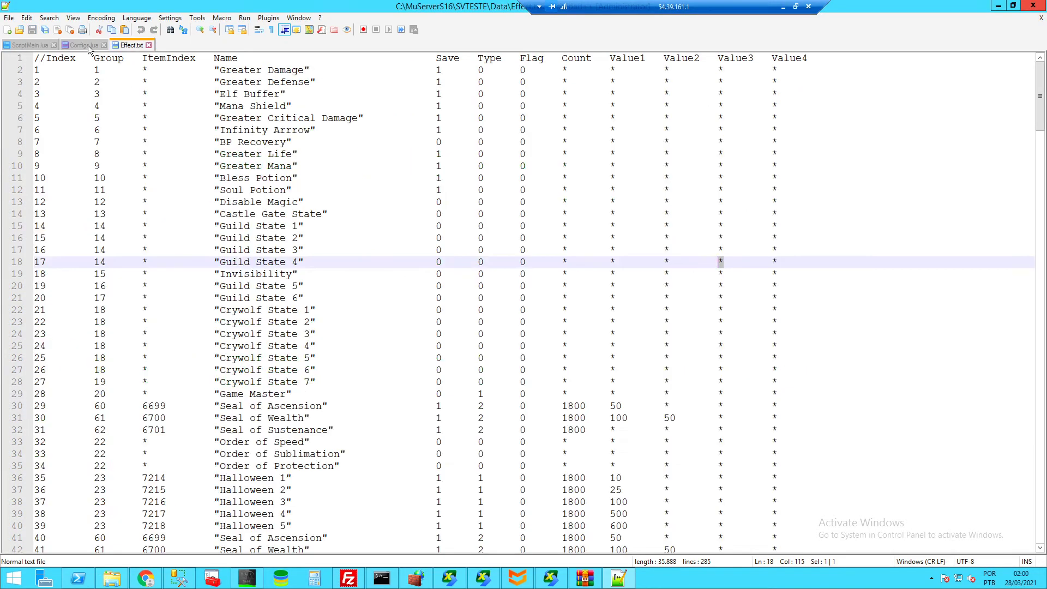
click(87, 45)
scroll(300, 200, up, 10)
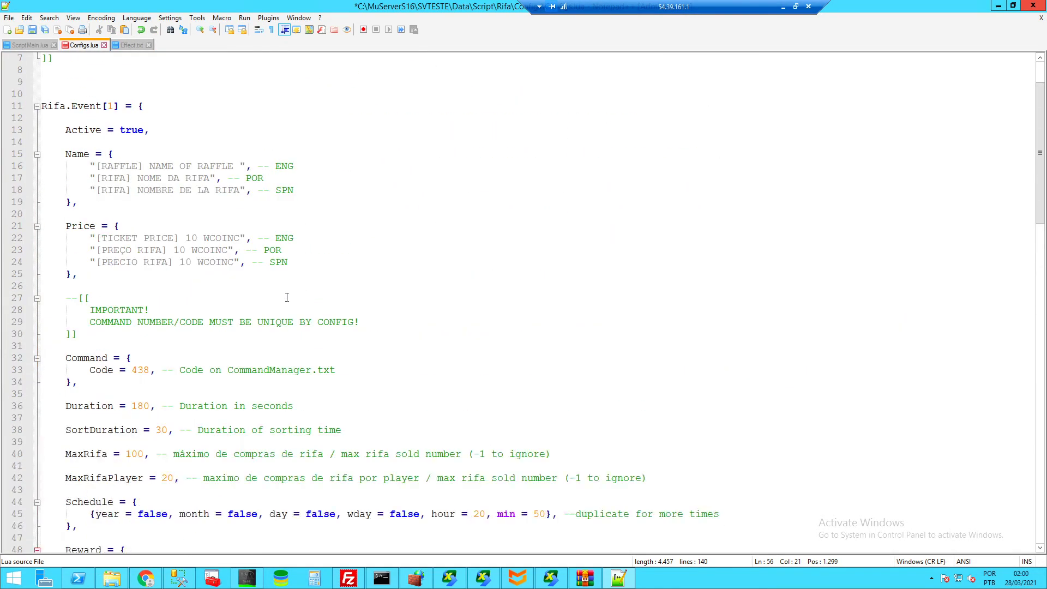
double_click(66, 360)
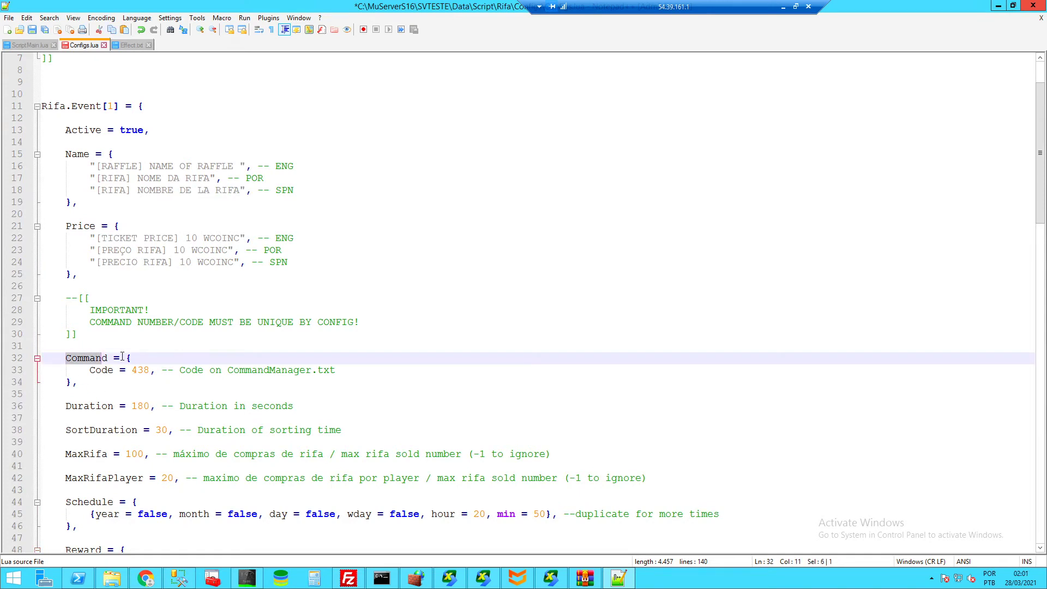
click(132, 359)
- Try a 'CommandNumber = 200,' line on line 9, cut it, and check the Code = 438 line
scroll(119, 219, up, 2)
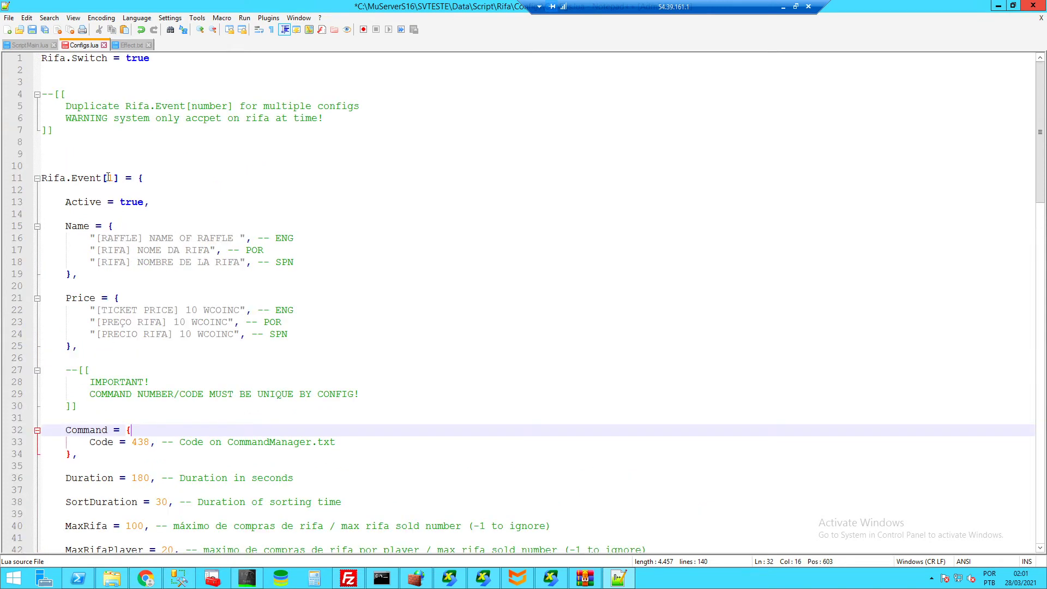
click(82, 153)
text(omma)
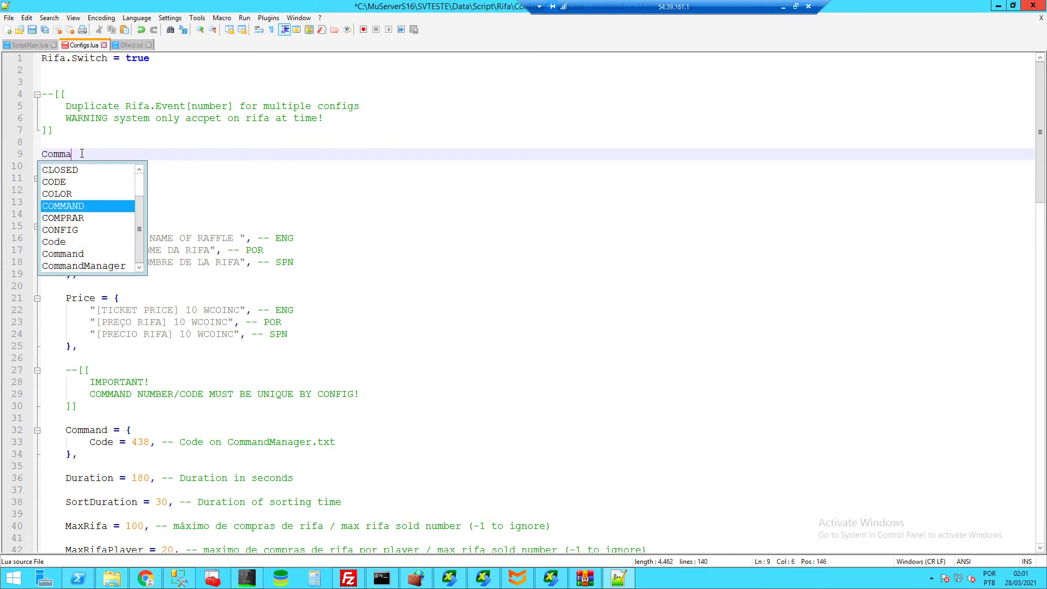
text(ndNum)
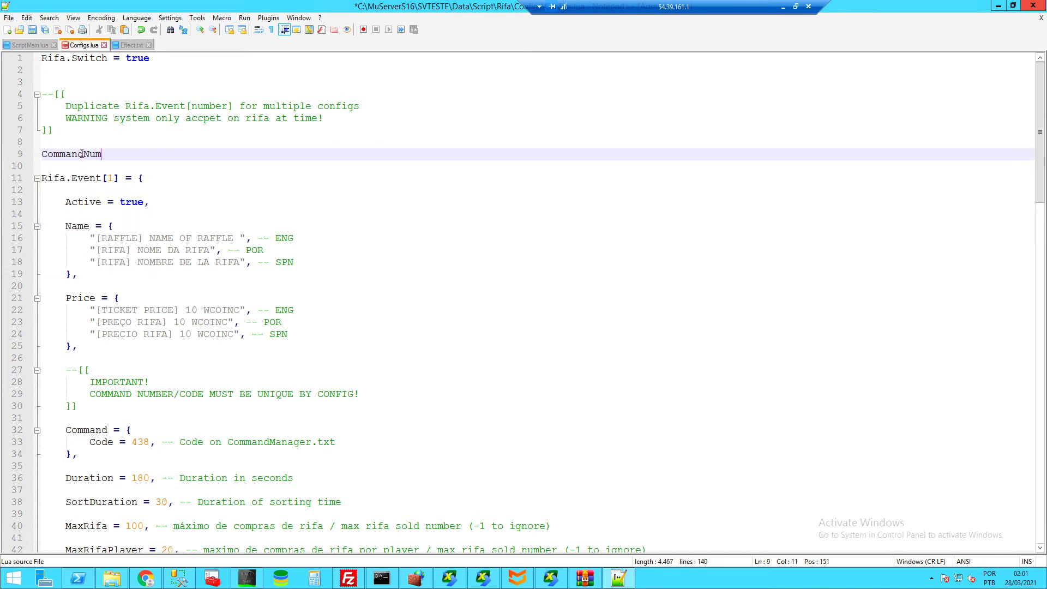
text(ber = 200,)
drag(168, 155, 44, 155)
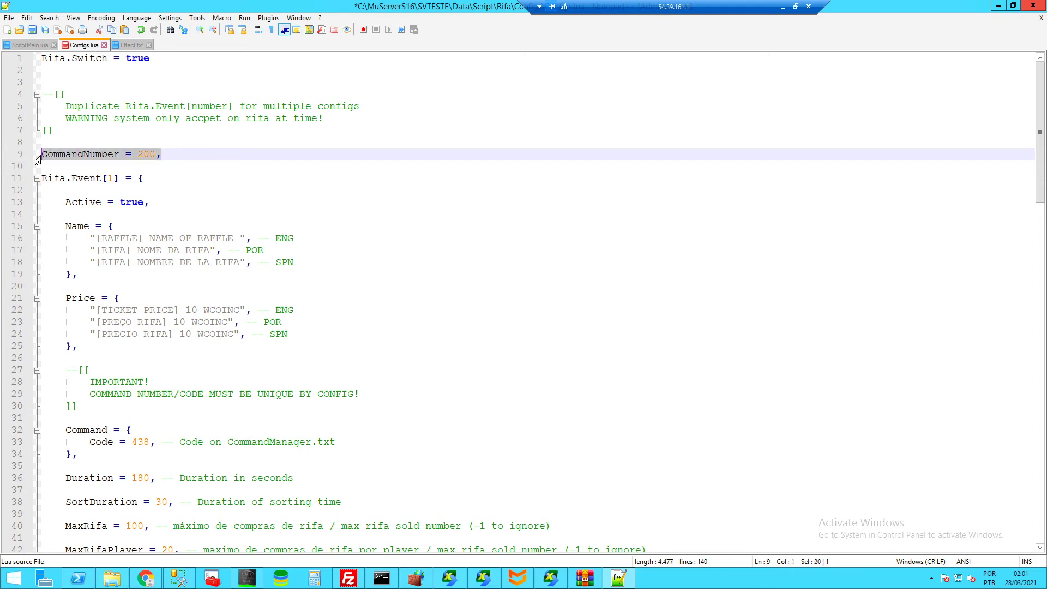
key(ctrl+x)
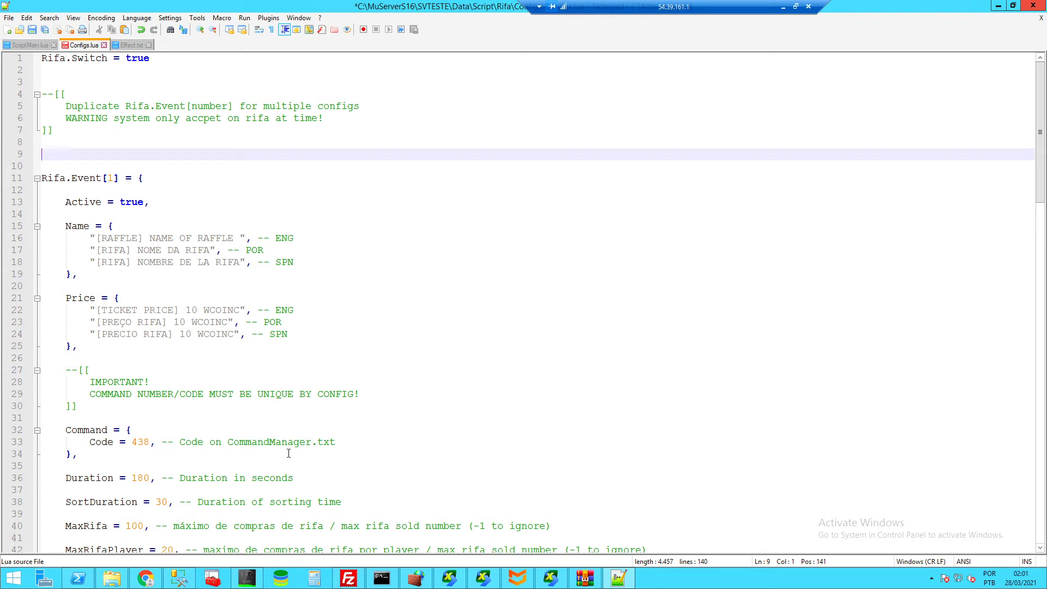
drag(342, 445, 89, 445)
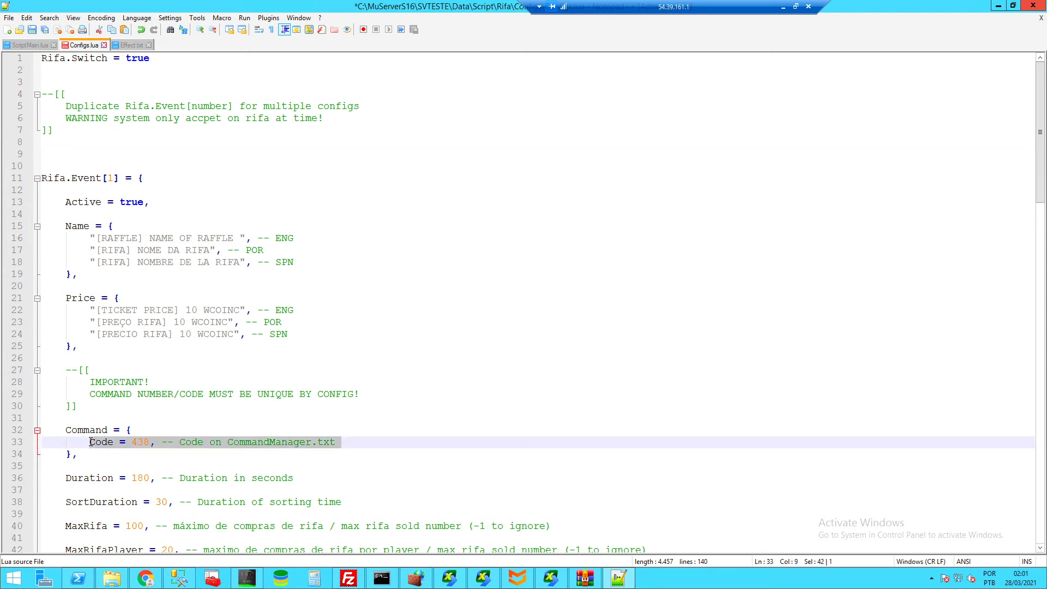
click(352, 441)
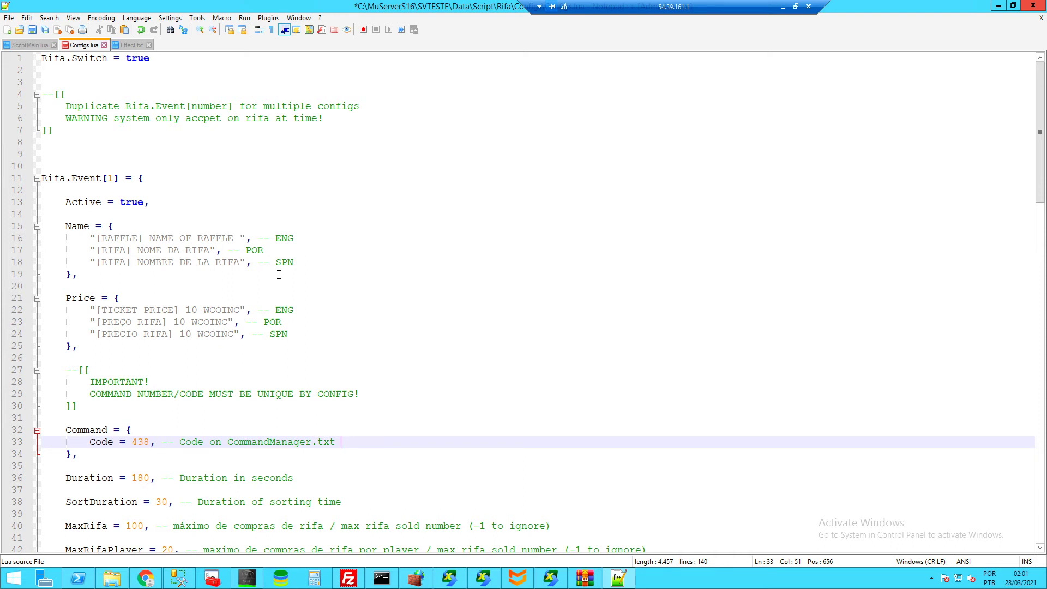
- Save Configs.lua and browse the (por) and (eng) requirements documents in Script\ZSystem
key(ctrl+s)
click(112, 578)
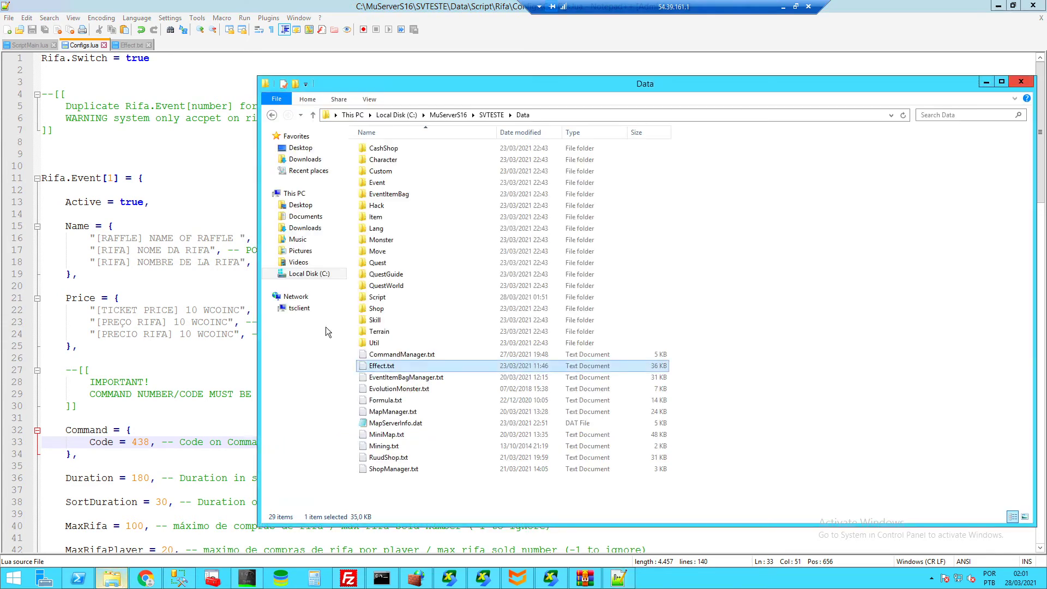
double_click(387, 298)
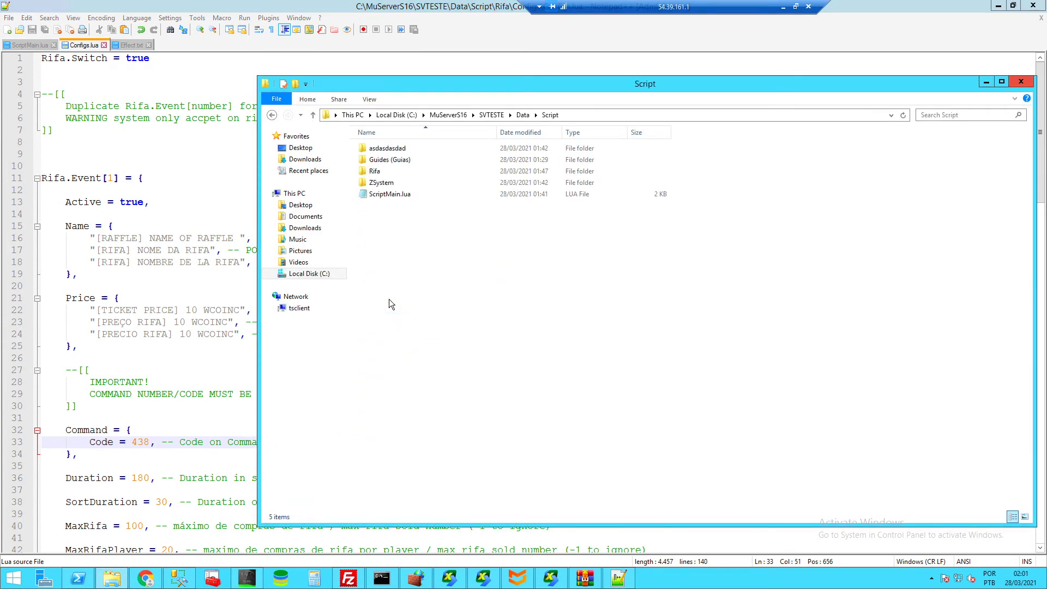
double_click(388, 184)
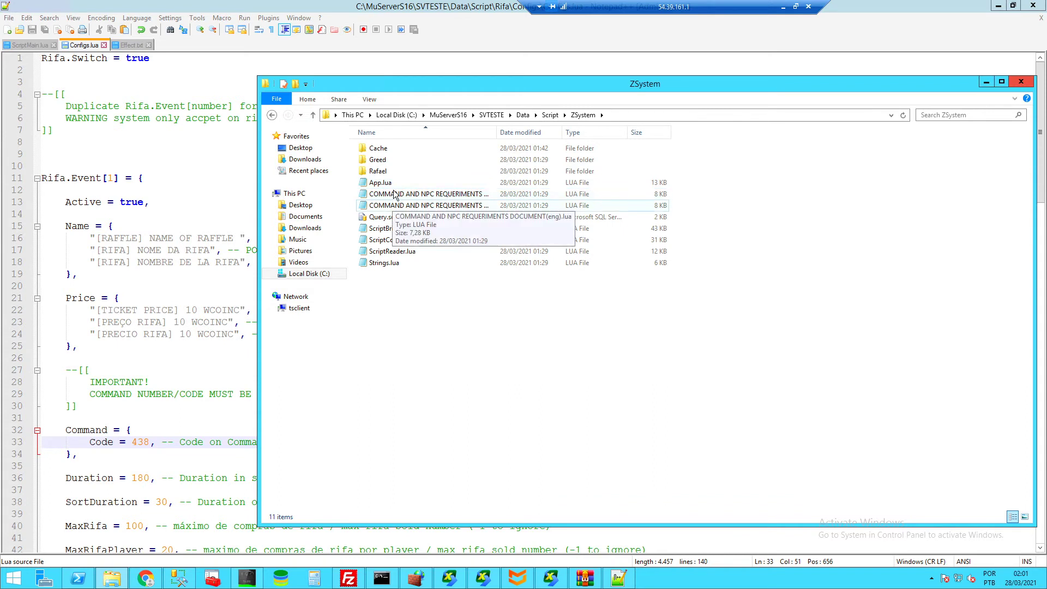
click(435, 196)
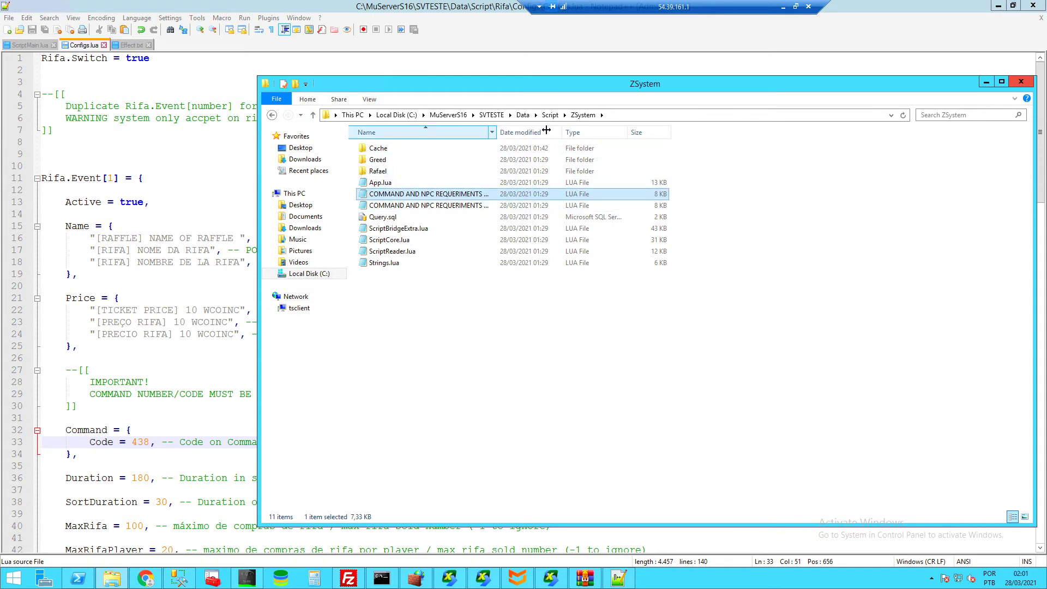
drag(496, 132, 565, 131)
click(539, 205)
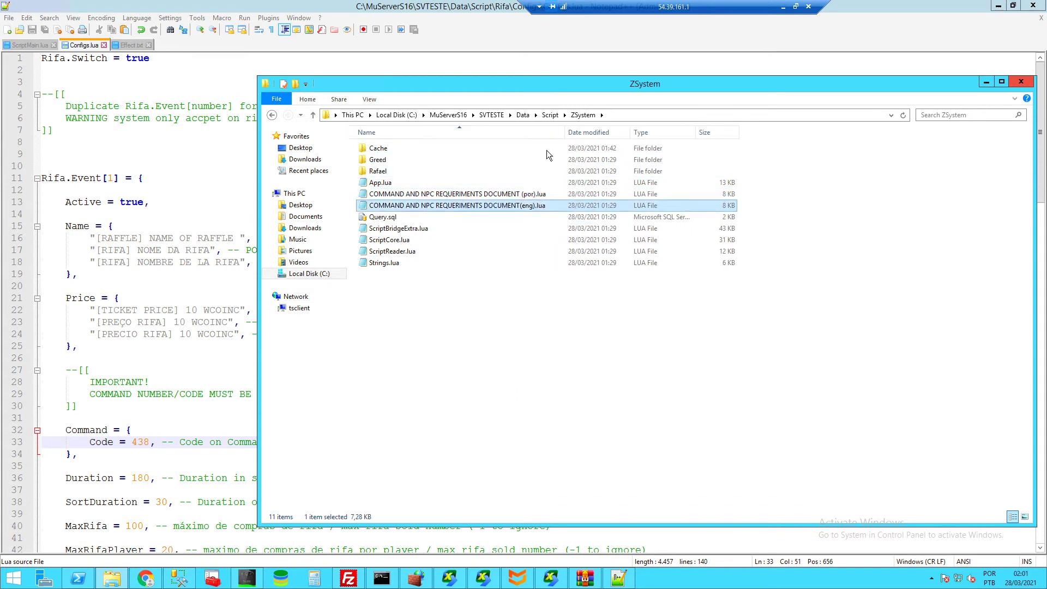
- Open the (eng) requirements guide from Guides (Guias)\Npc-Command-Requirement-Guide in Notepad++
click(549, 115)
double_click(405, 161)
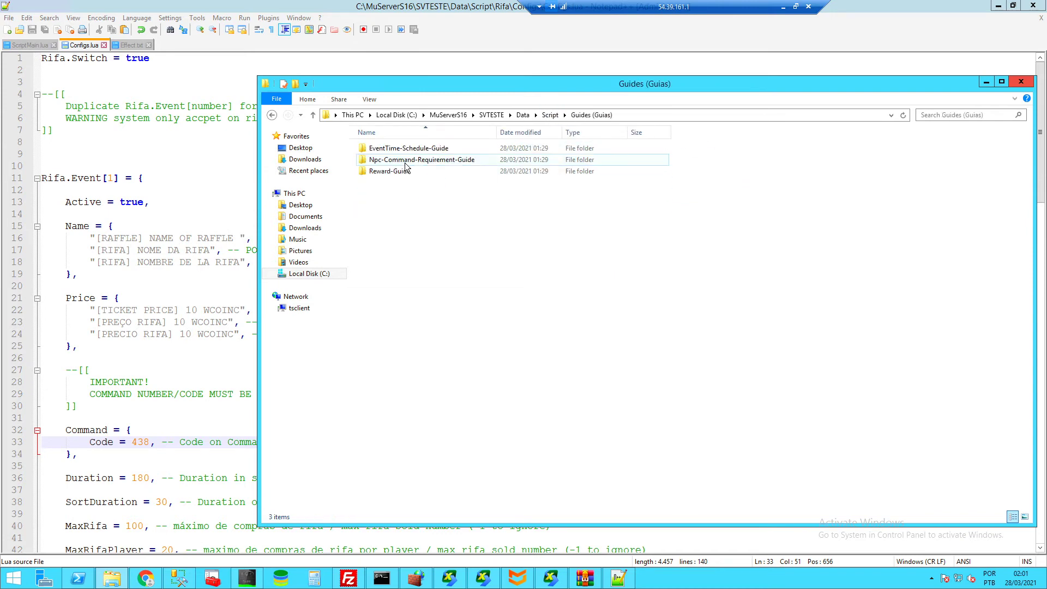
double_click(441, 162)
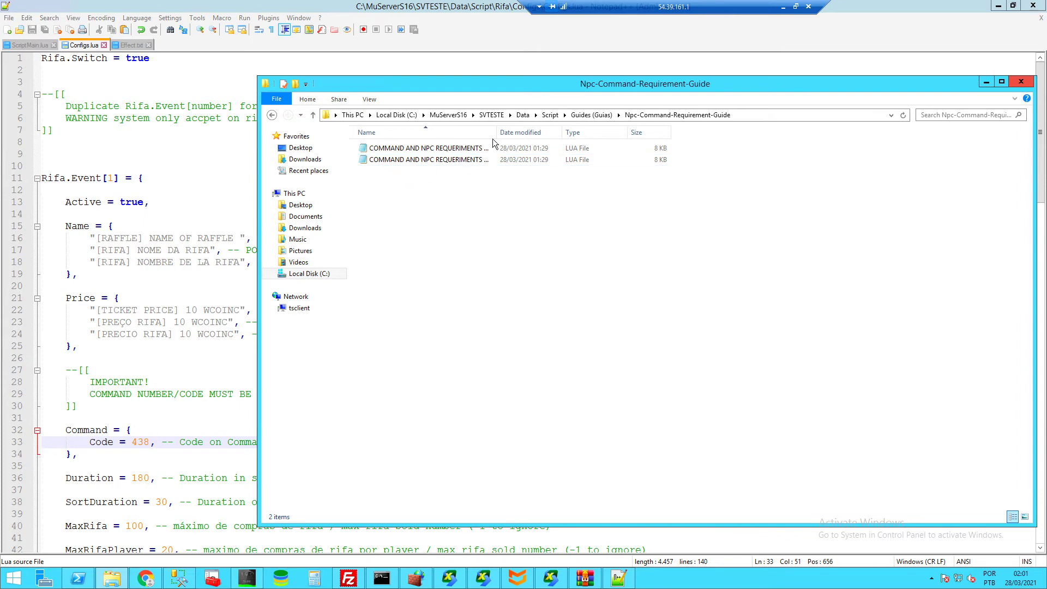
drag(496, 129, 639, 132)
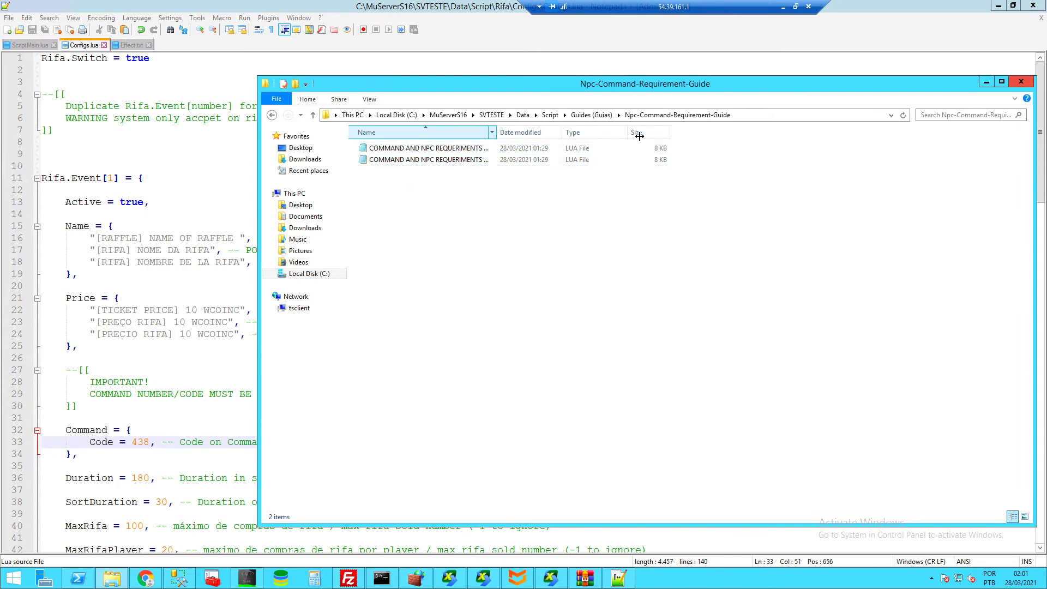
click(524, 164)
right_click(524, 164)
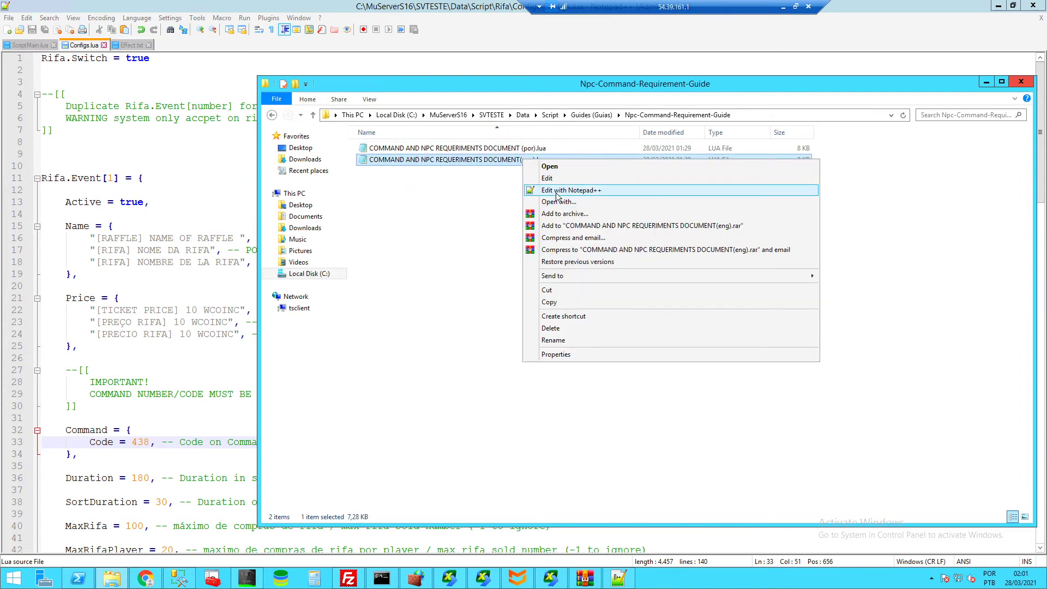
click(556, 191)
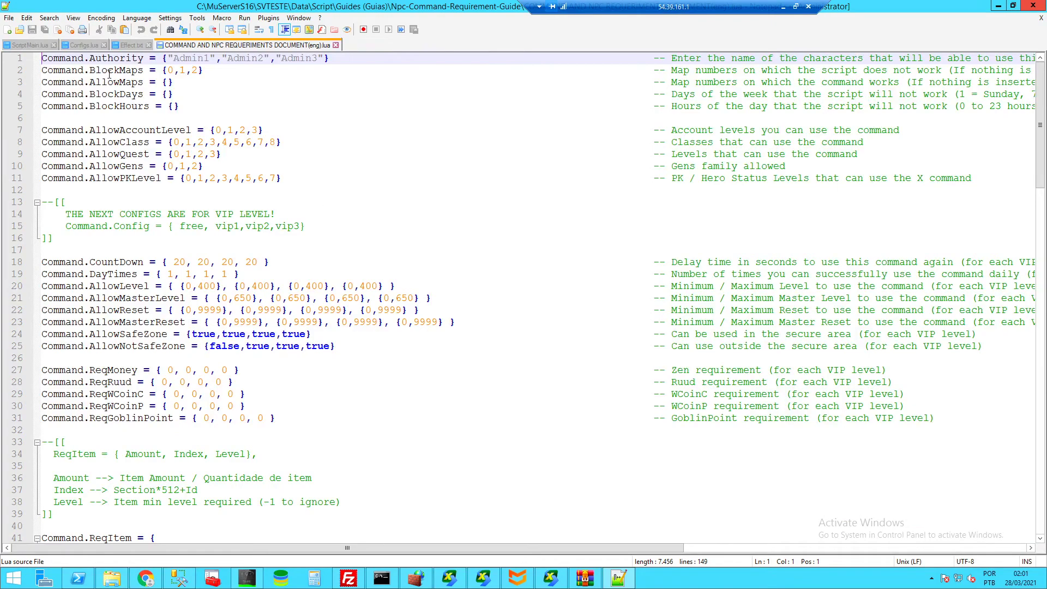
- Scroll the English guide, then select Configs.lua's Command block on lines 32–34
scroll(103, 133, down, 20)
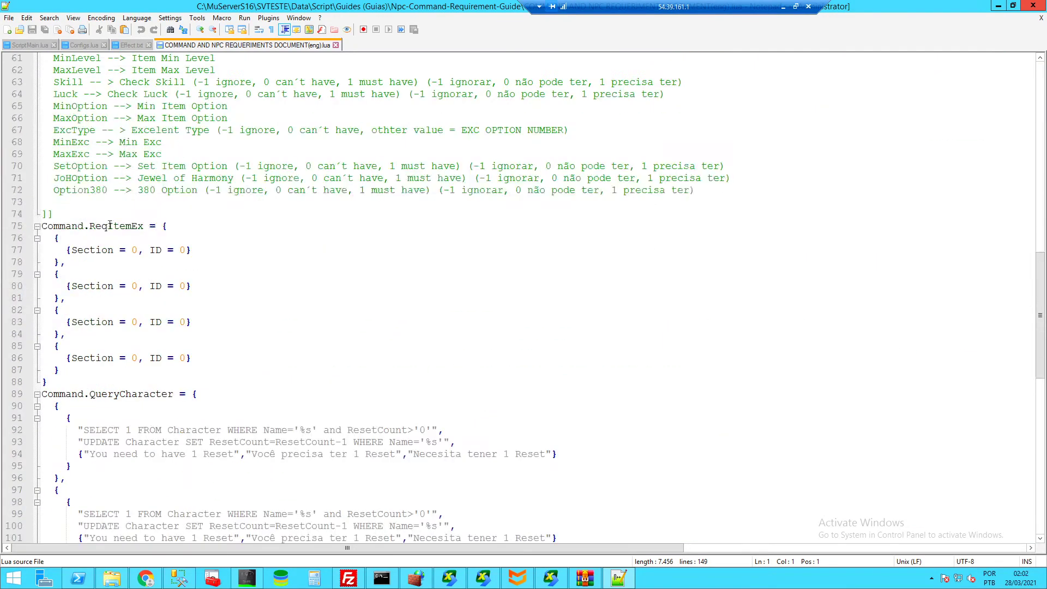
scroll(124, 273, down, 8)
scroll(124, 273, up, 20)
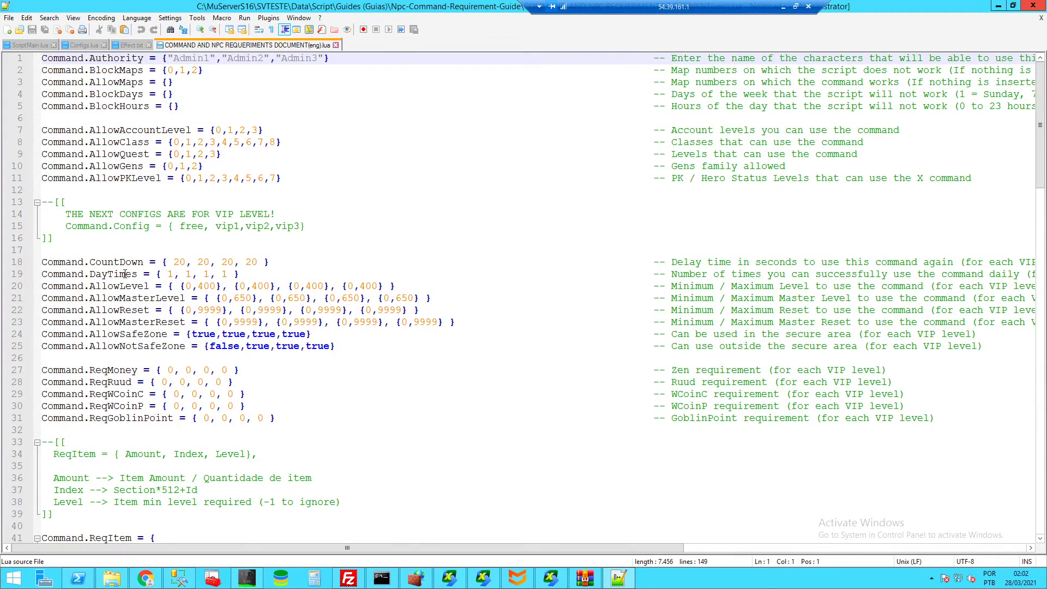
click(77, 45)
drag(100, 455, 62, 430)
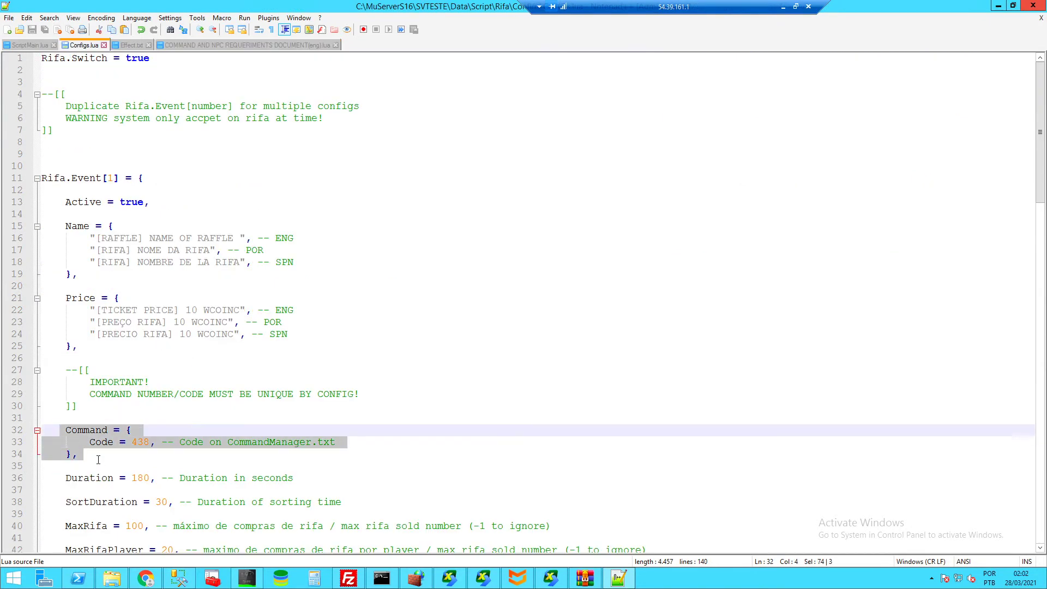
click(97, 459)
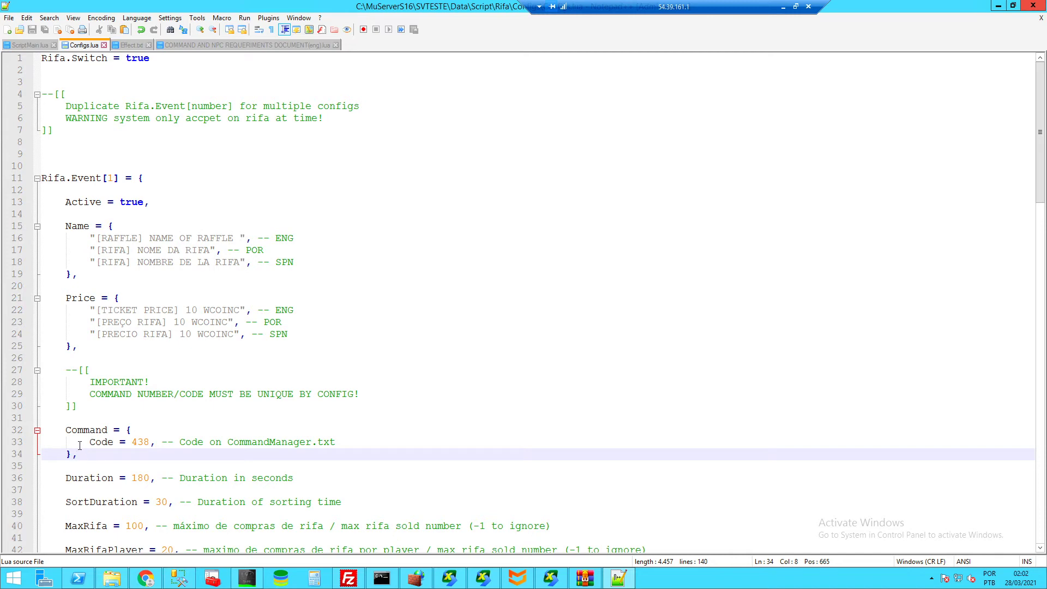
drag(87, 456, 65, 431)
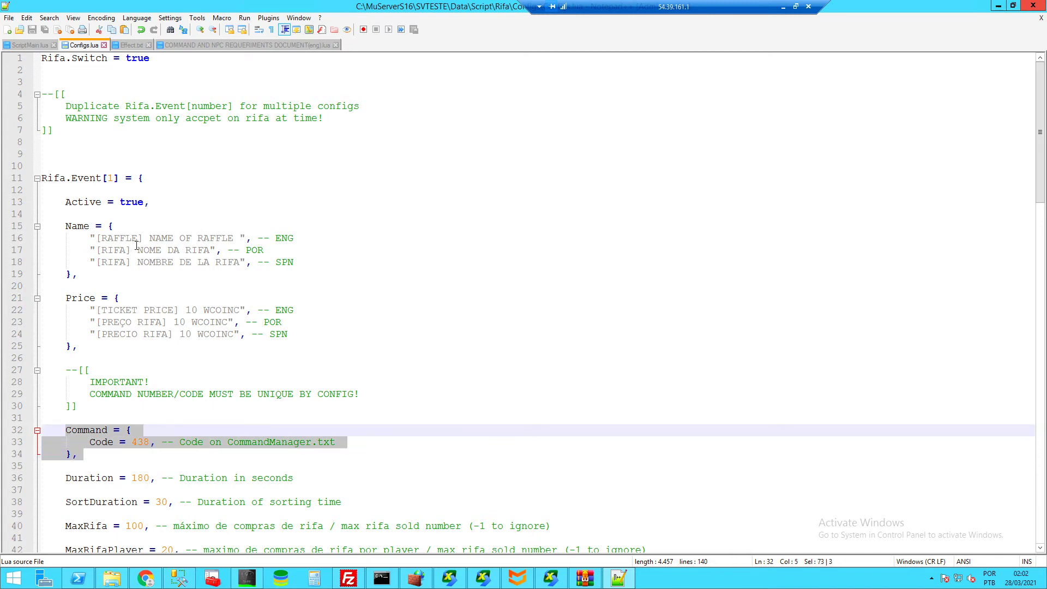
- Copy the Authority setting from line 1 of the English guide back into view of Configs.lua
click(195, 45)
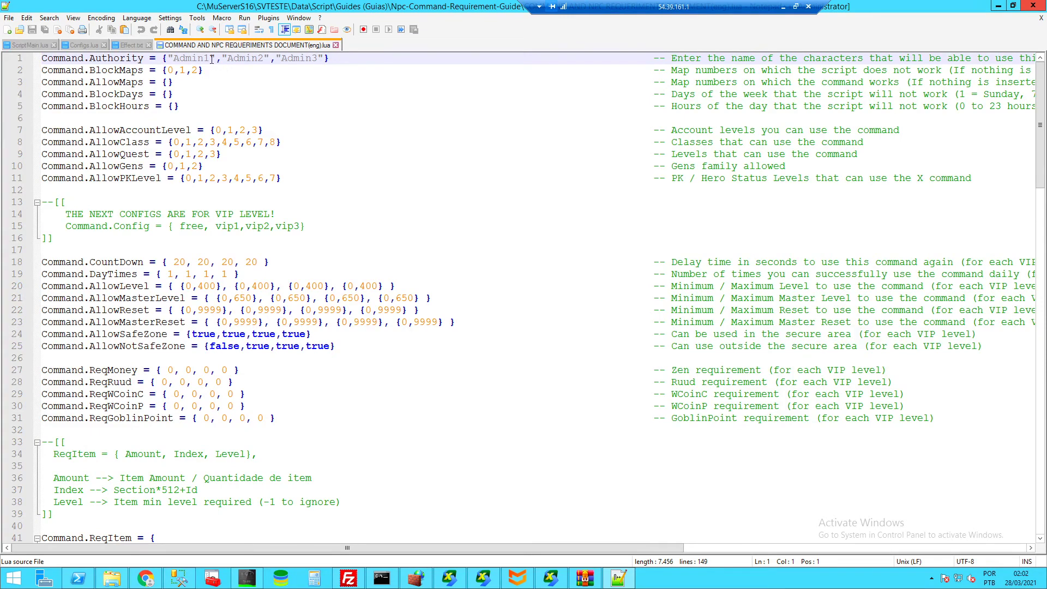
drag(90, 58, 341, 58)
key(ctrl+c)
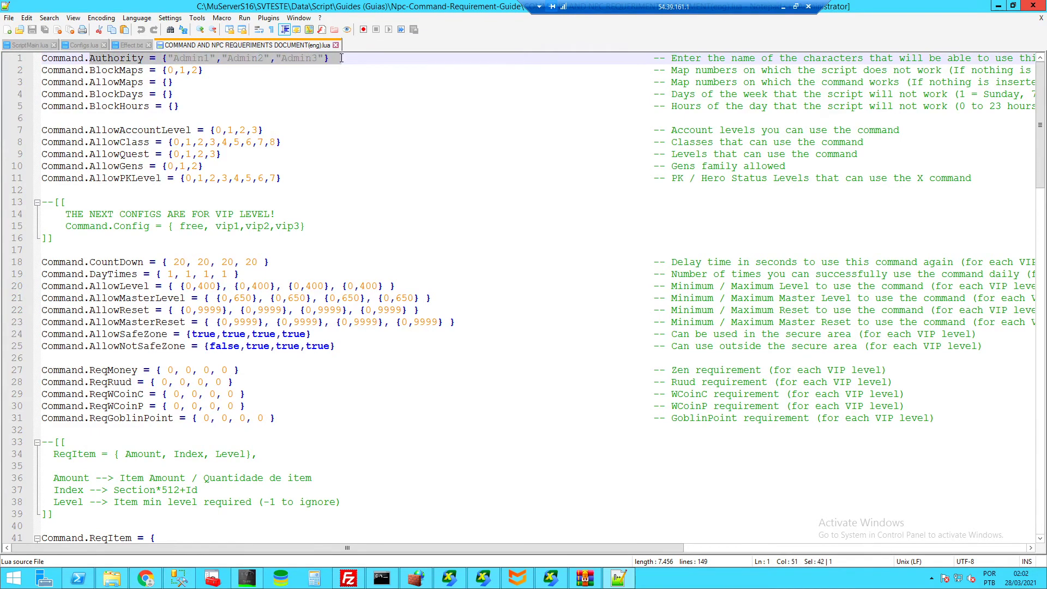
click(84, 45)
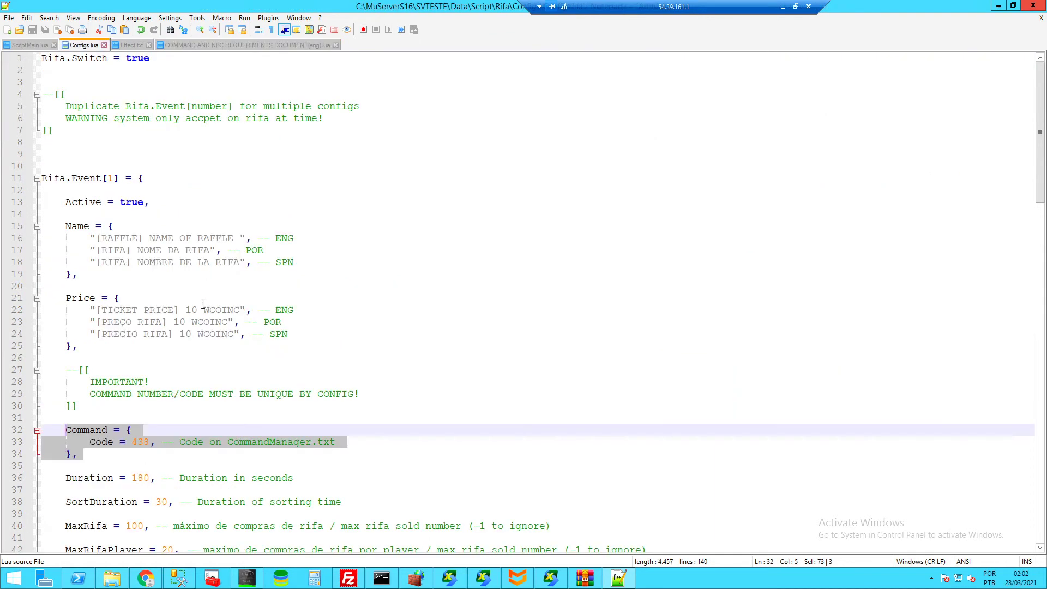
- Insert Authority = {"Admin1","Admin2","Admin3"}, with a trailing comma after 'Command = {'
click(151, 430)
key(Return)
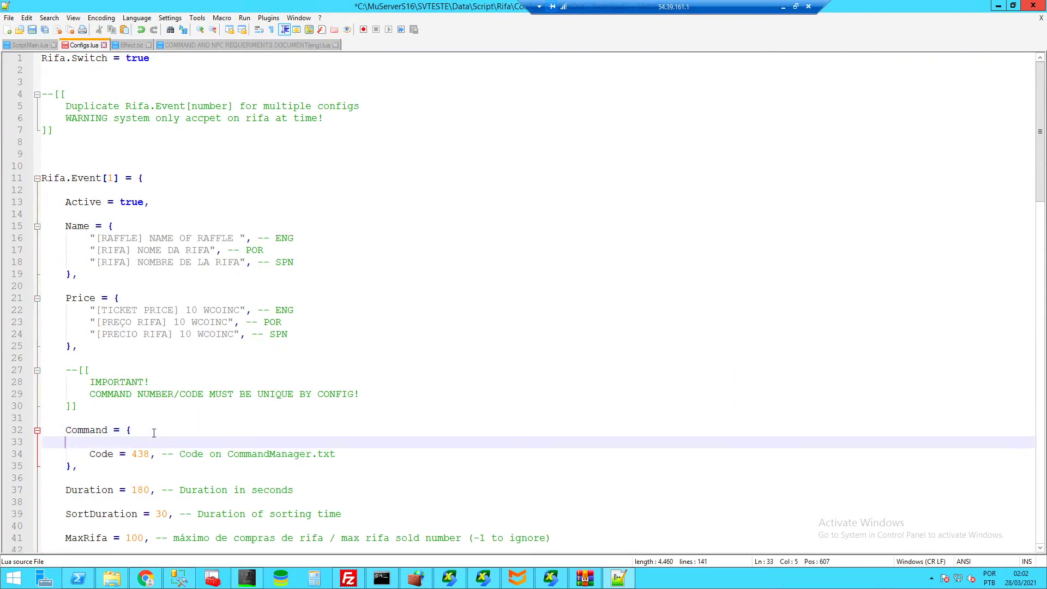
key(ctrl+v)
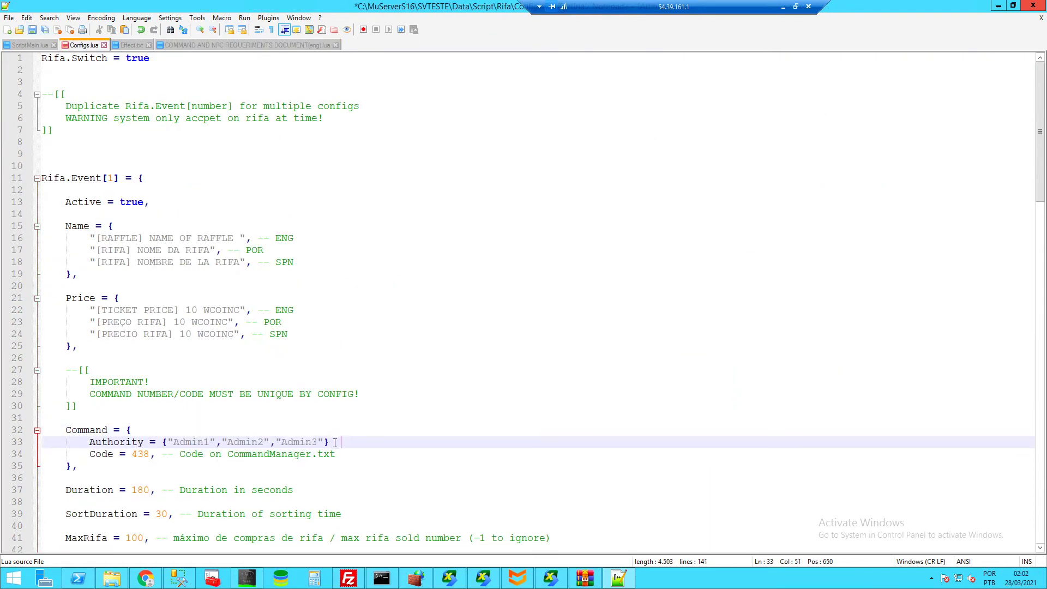
key(Left)
key(Left)
text(,)
- Review the new Authority line and the Code = 438 line in the Command block
click(208, 442)
click(294, 444)
click(252, 443)
drag(245, 443, 251, 443)
click(318, 453)
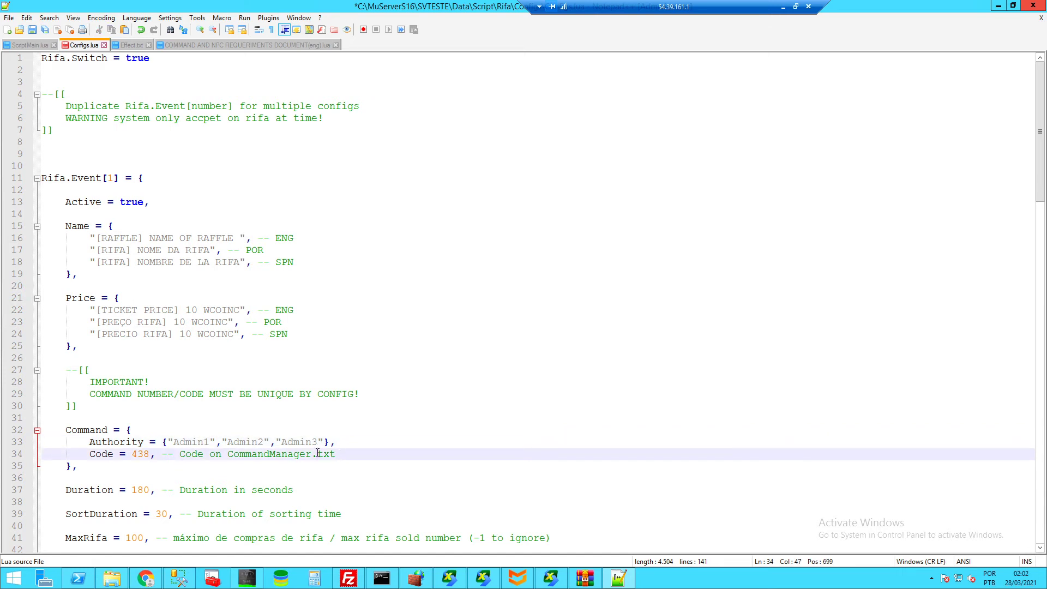
drag(341, 454, 91, 454)
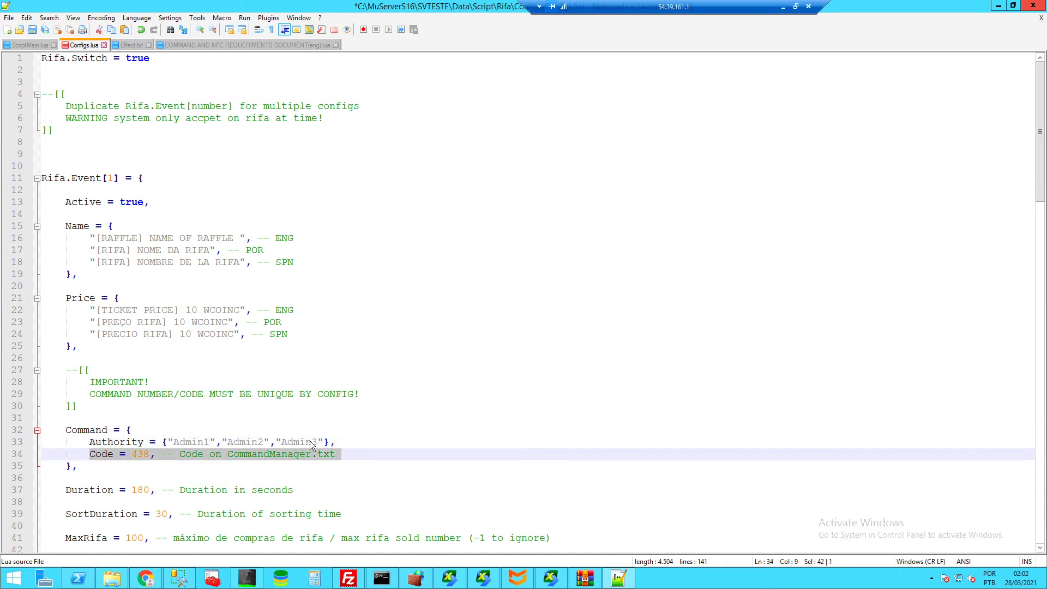
drag(335, 443, 107, 442)
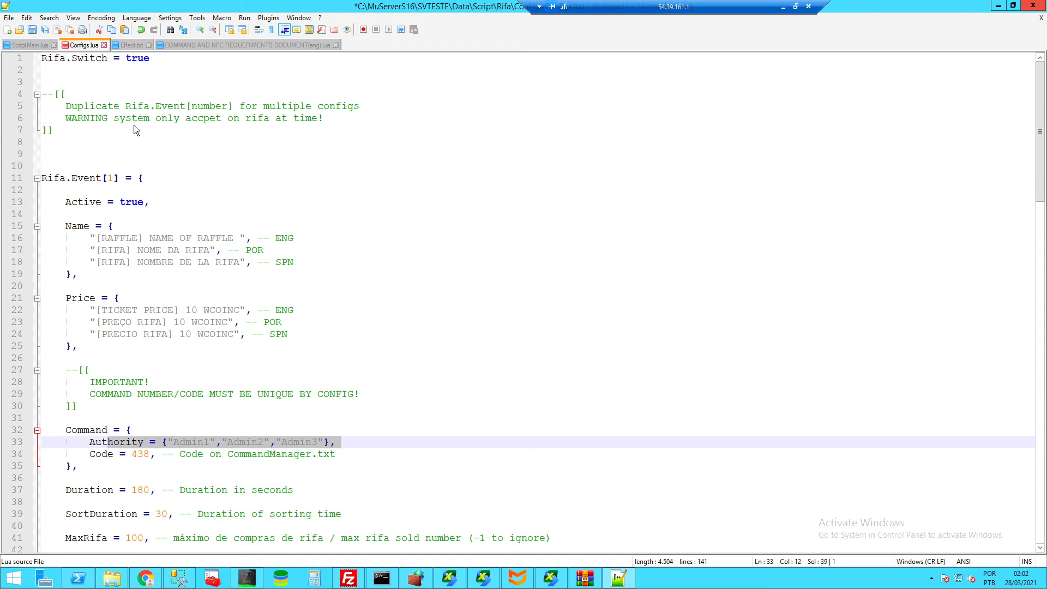
click(205, 45)
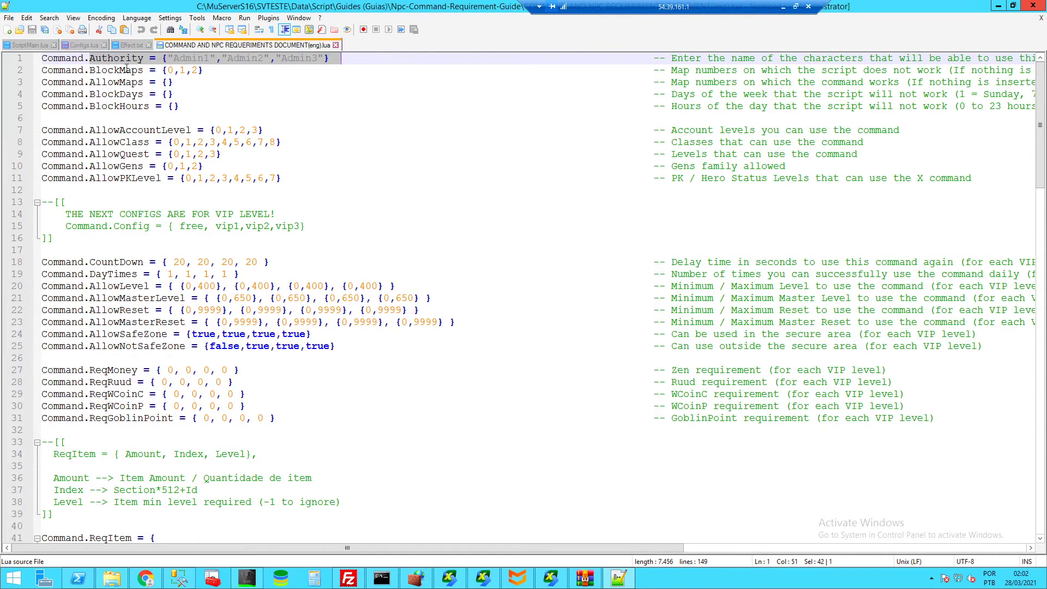
click(90, 46)
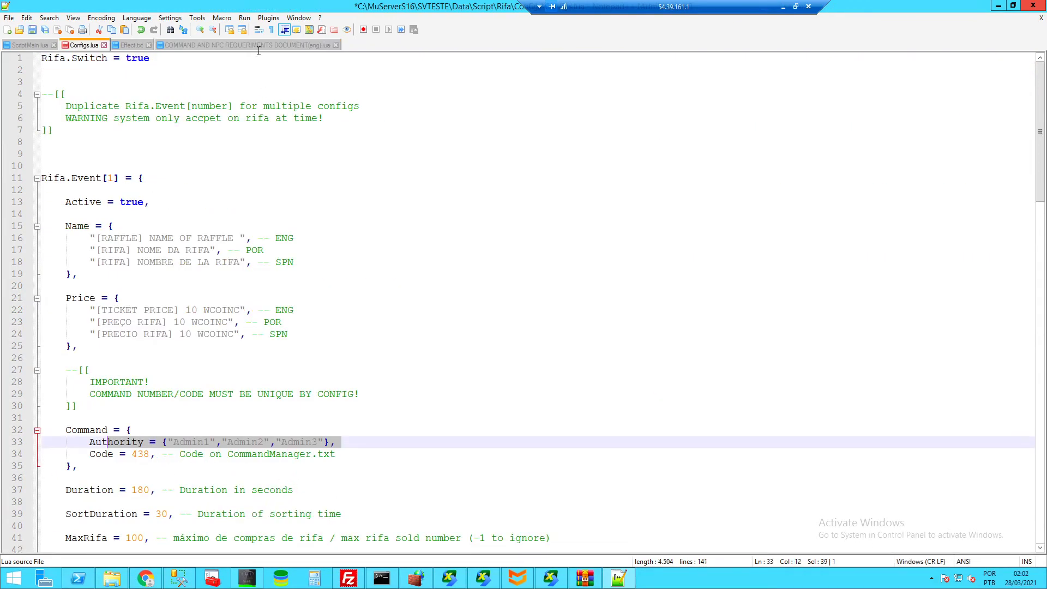
click(245, 45)
click(85, 58)
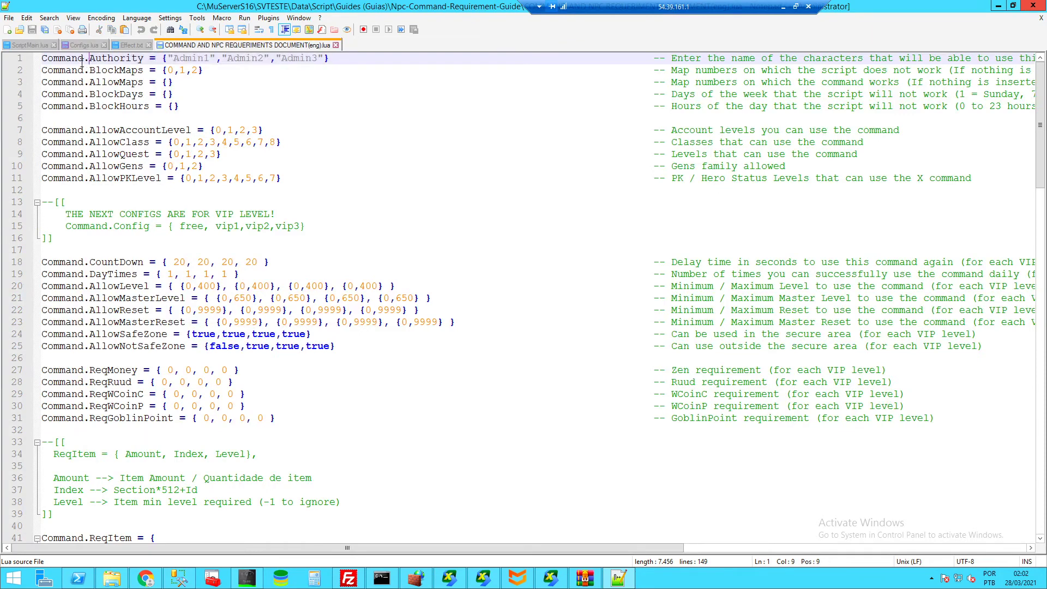
drag(82, 58, 353, 59)
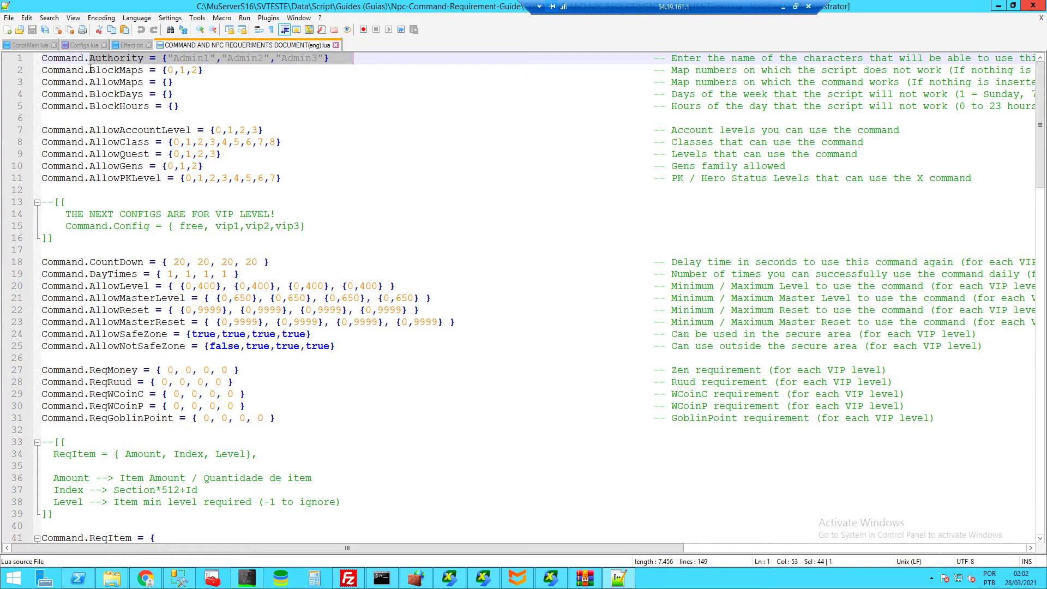
drag(90, 70, 41, 70)
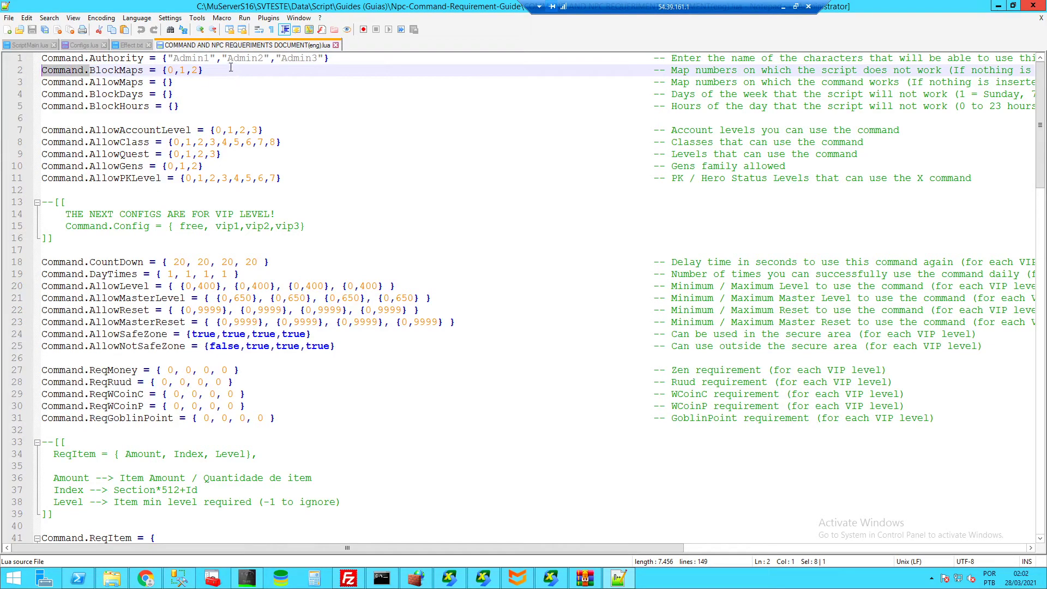
drag(227, 69, 90, 69)
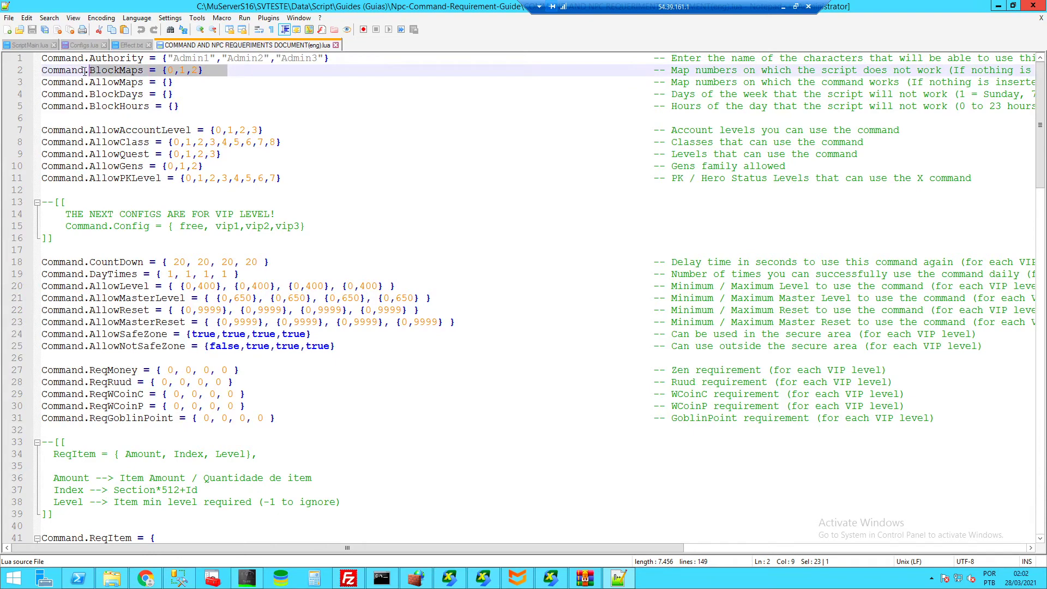
click(130, 45)
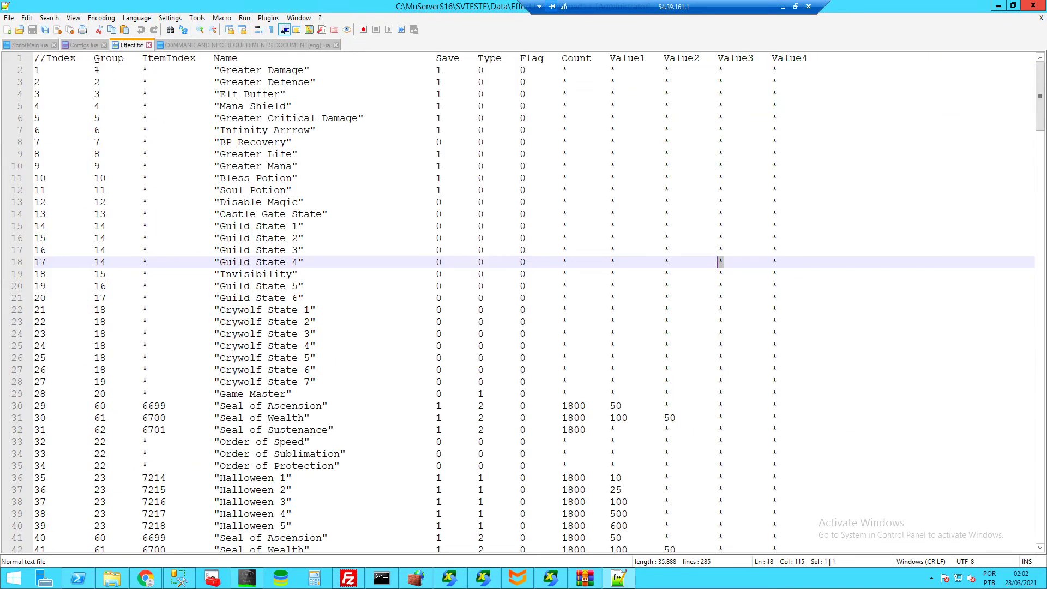
click(218, 46)
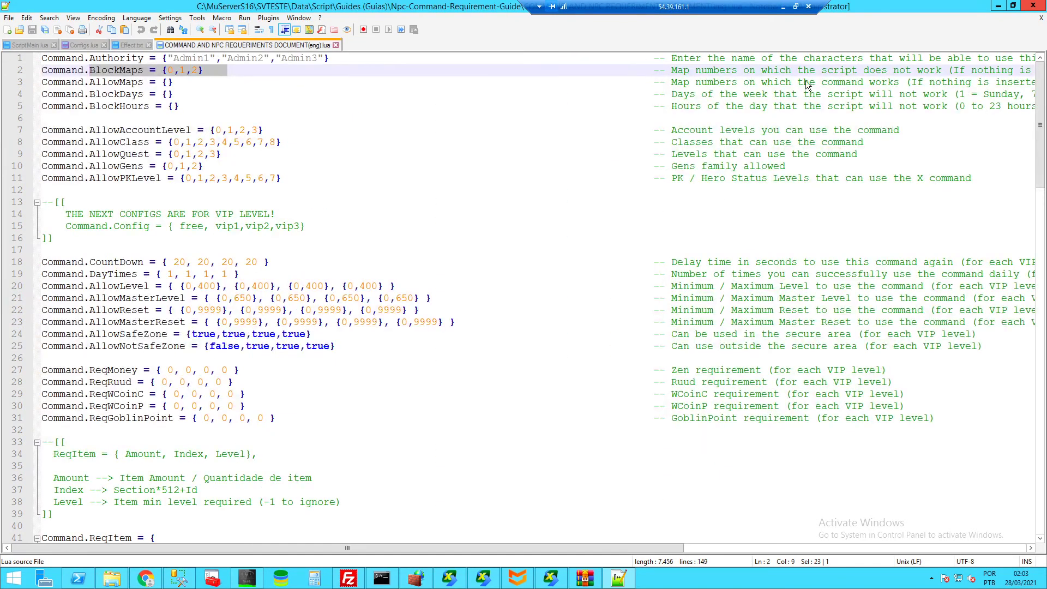
scroll(489, 547, right, 10)
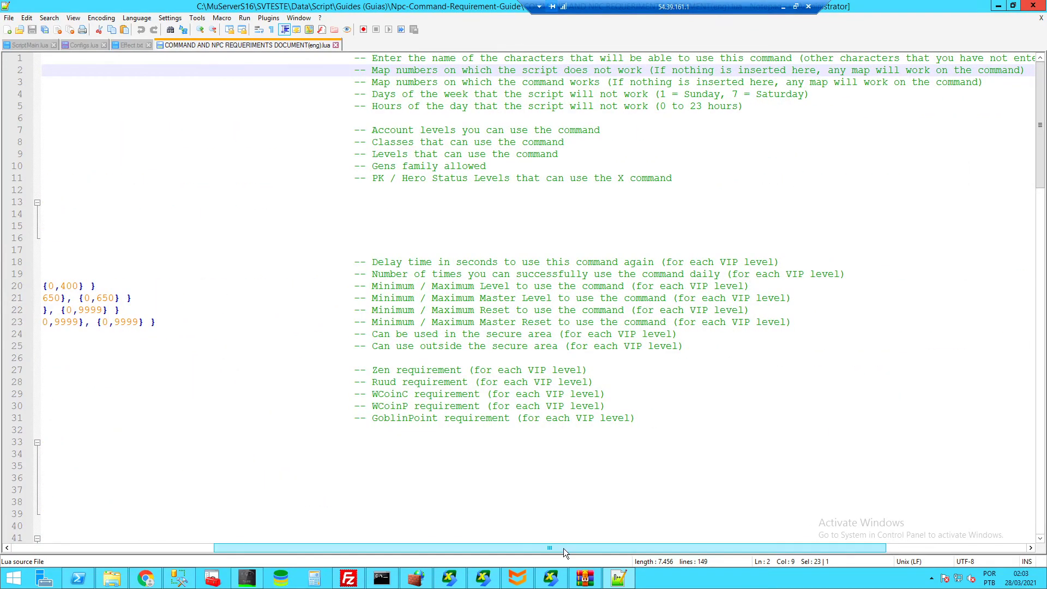
drag(565, 549, 634, 551)
drag(556, 546, 281, 515)
click(201, 75)
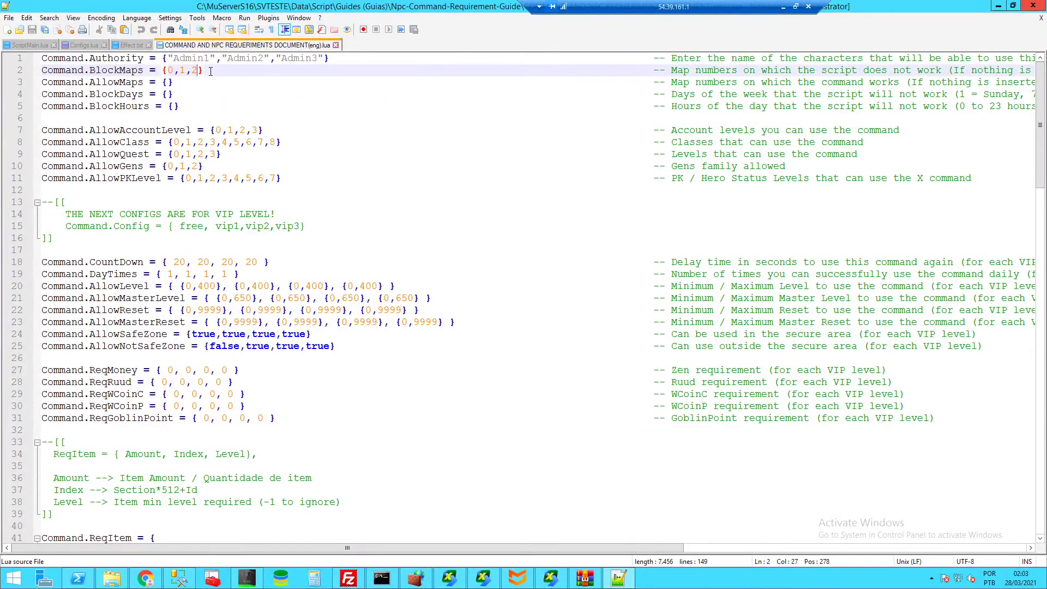
mouse_move(215, 71)
mouse_down()
mouse_move(90, 71)
mouse_move(216, 70)
mouse_up()
click(91, 71)
click(216, 70)
click(121, 178)
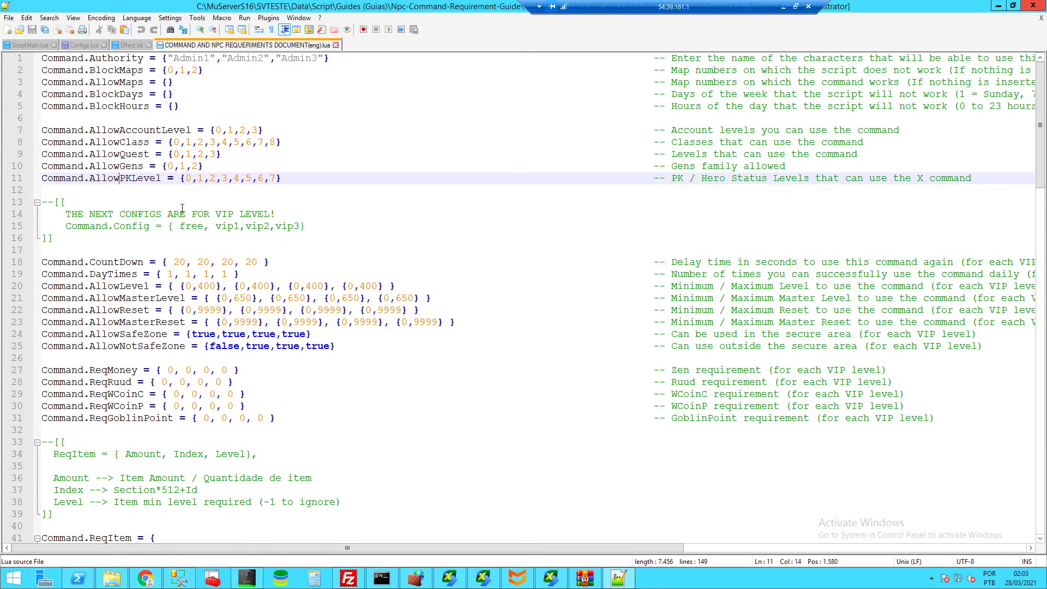
drag(66, 215, 120, 215)
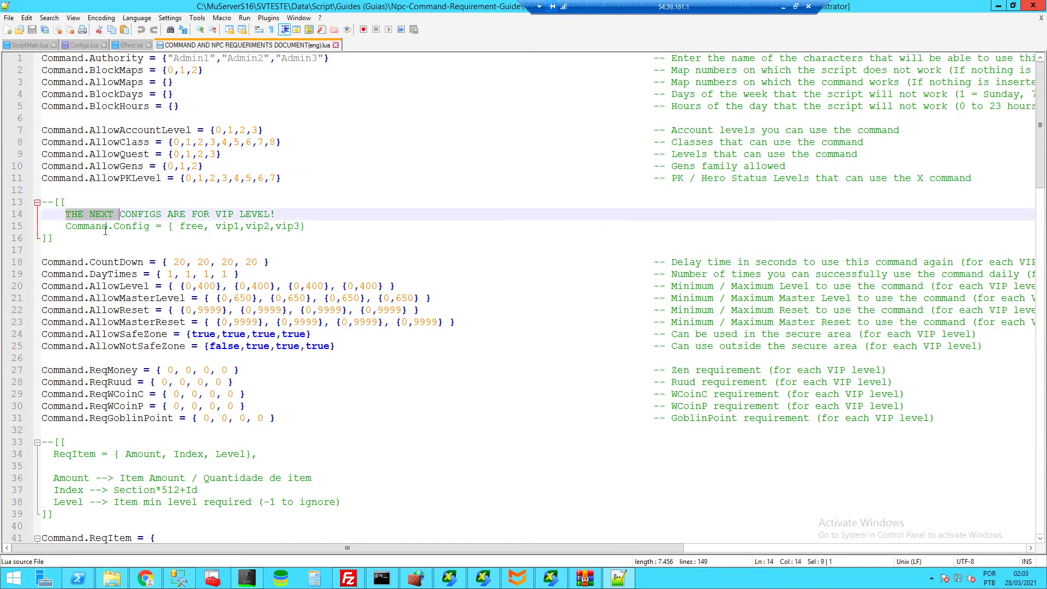
click(70, 243)
drag(70, 252, 191, 407)
click(290, 421)
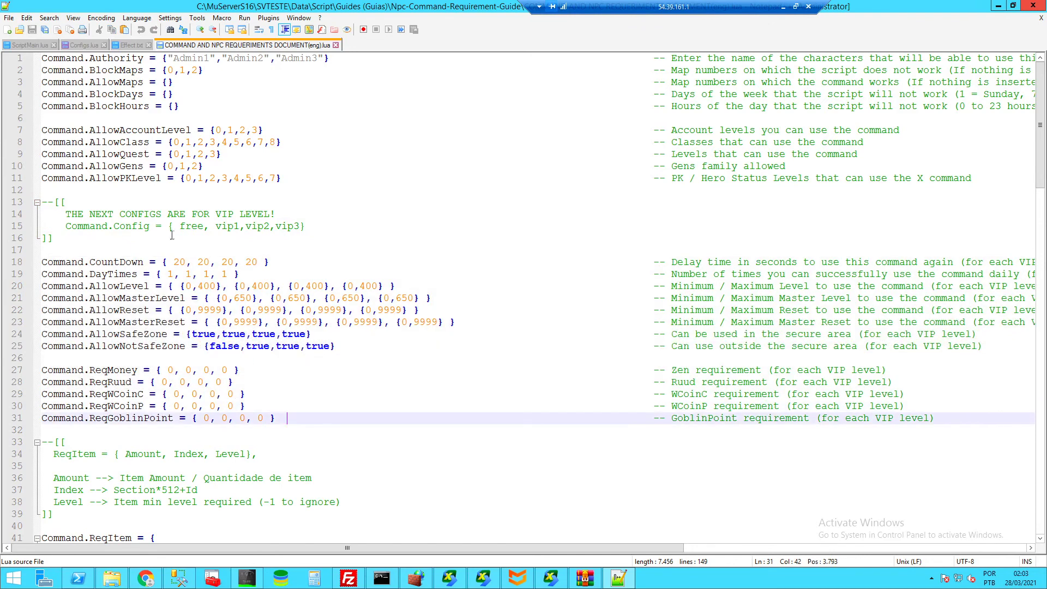
double_click(260, 214)
click(296, 213)
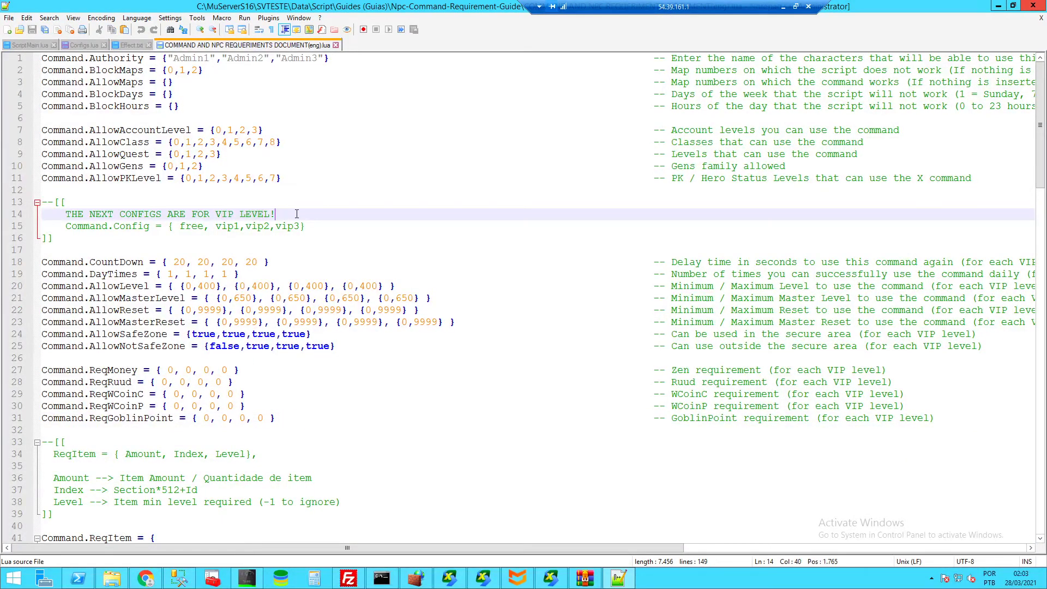
double_click(114, 228)
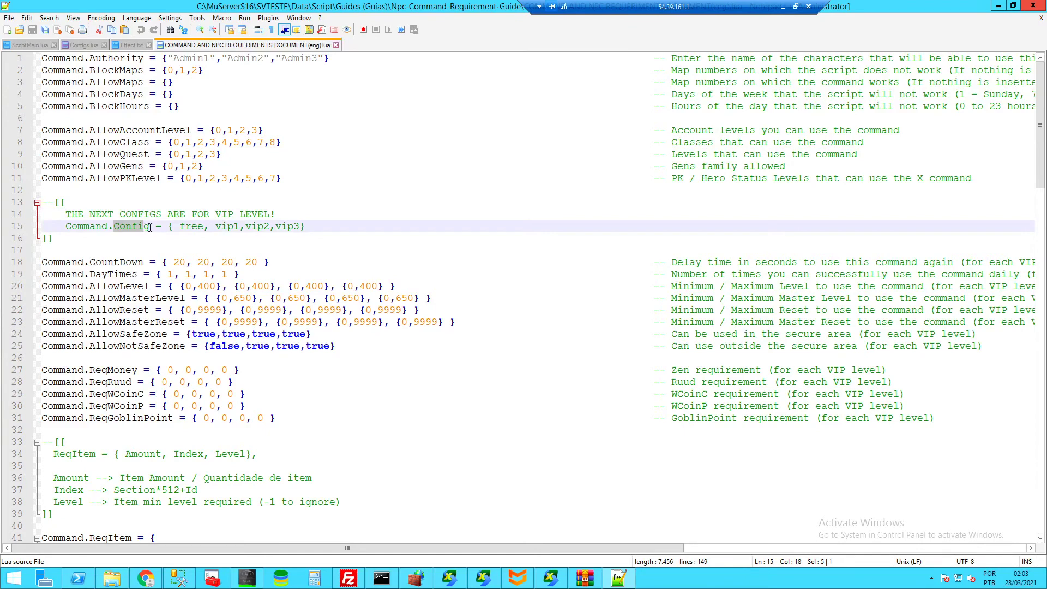
double_click(92, 262)
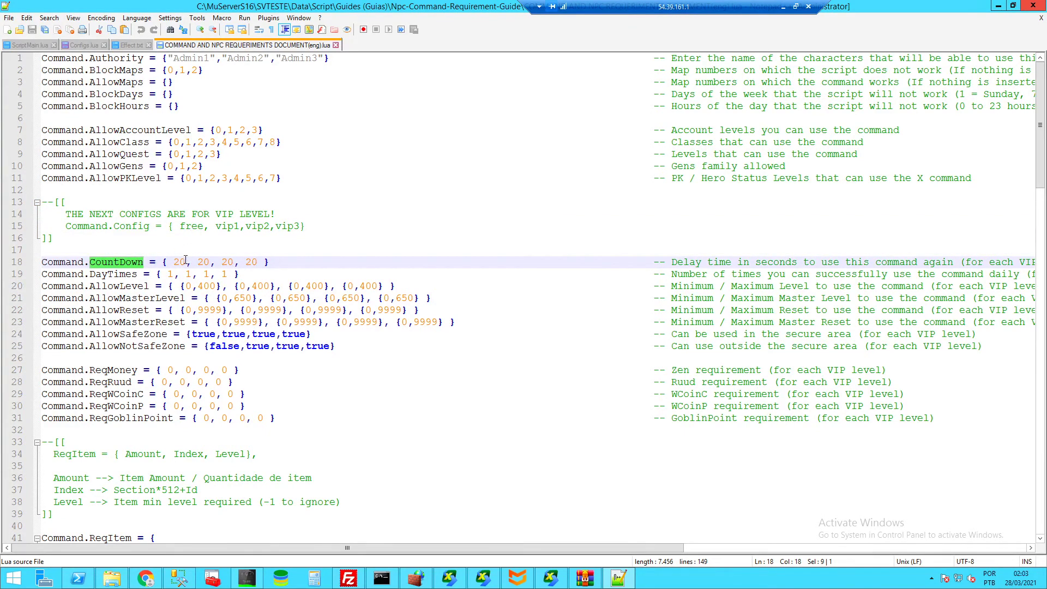
double_click(177, 262)
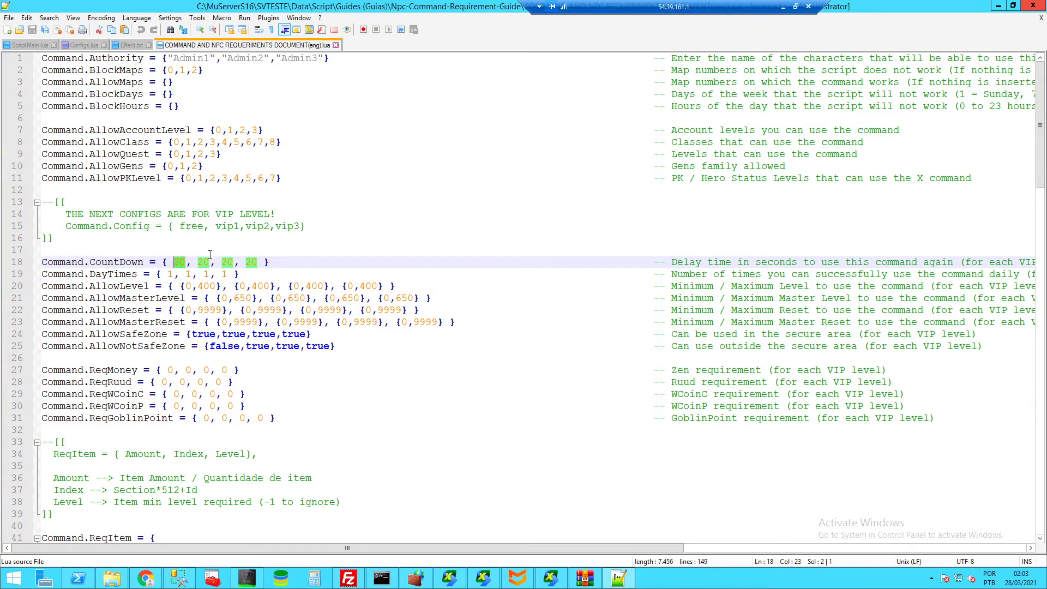
click(268, 251)
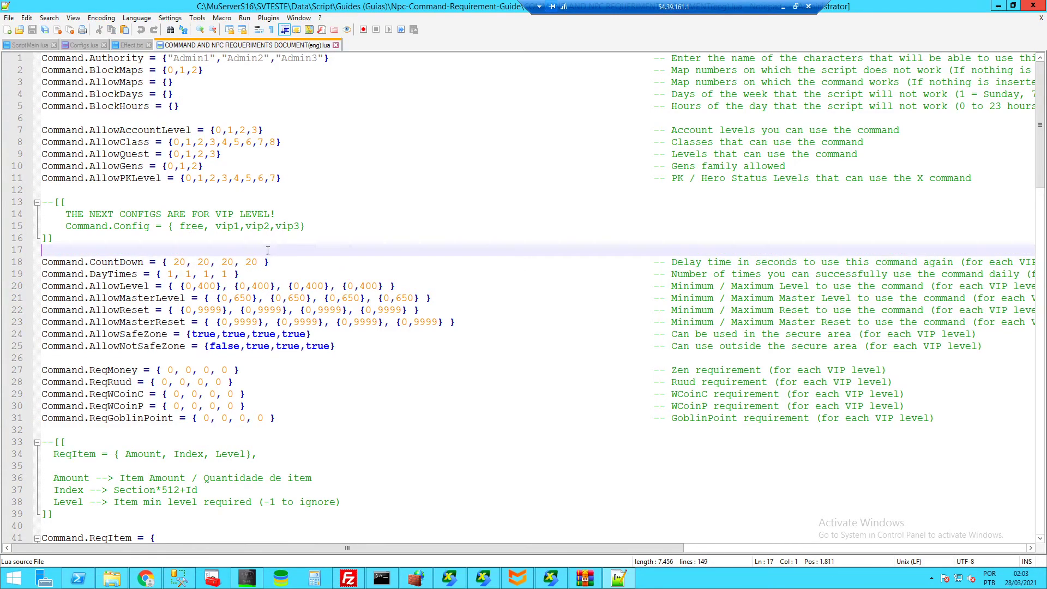
click(255, 273)
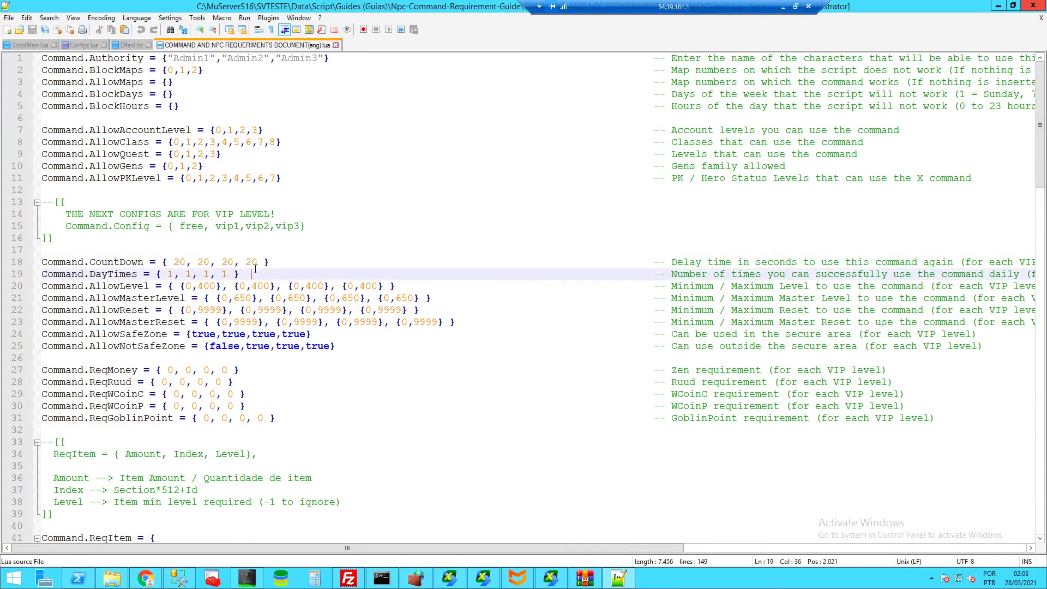
double_click(144, 262)
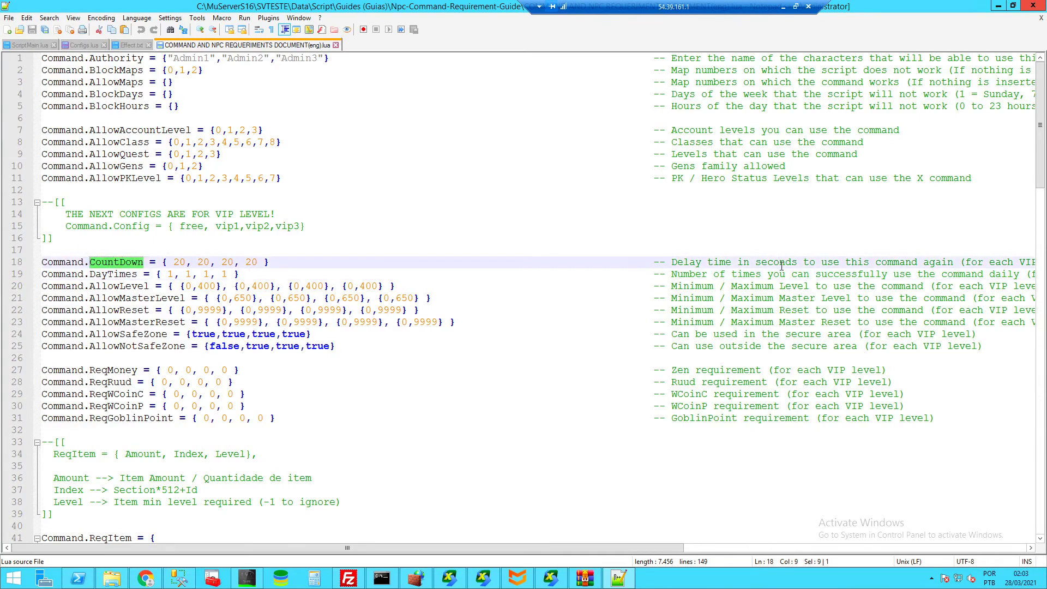
click(105, 275)
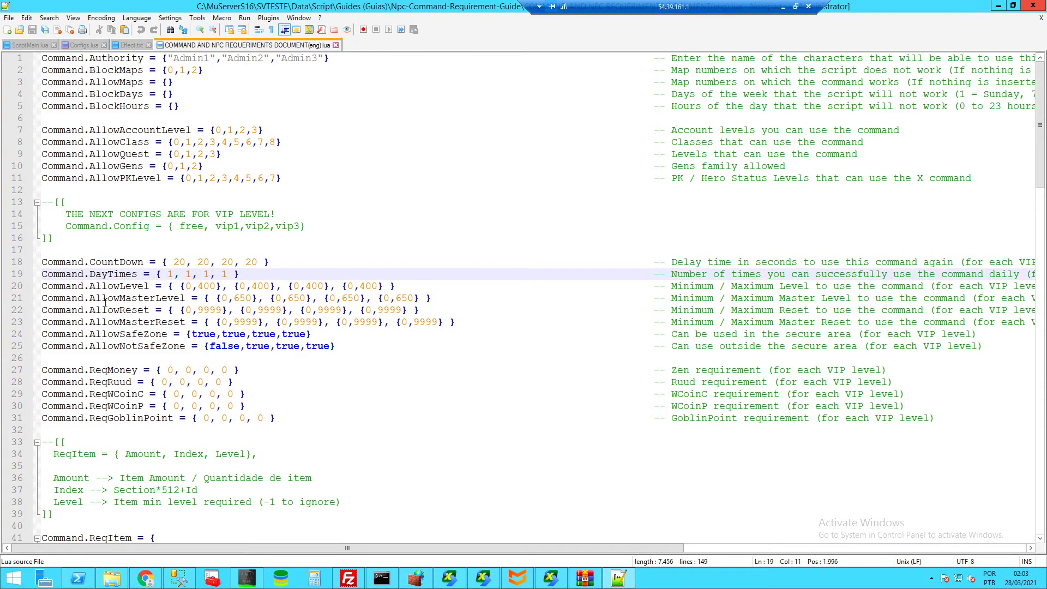
drag(90, 312, 438, 312)
drag(113, 324, 229, 325)
drag(42, 333, 89, 345)
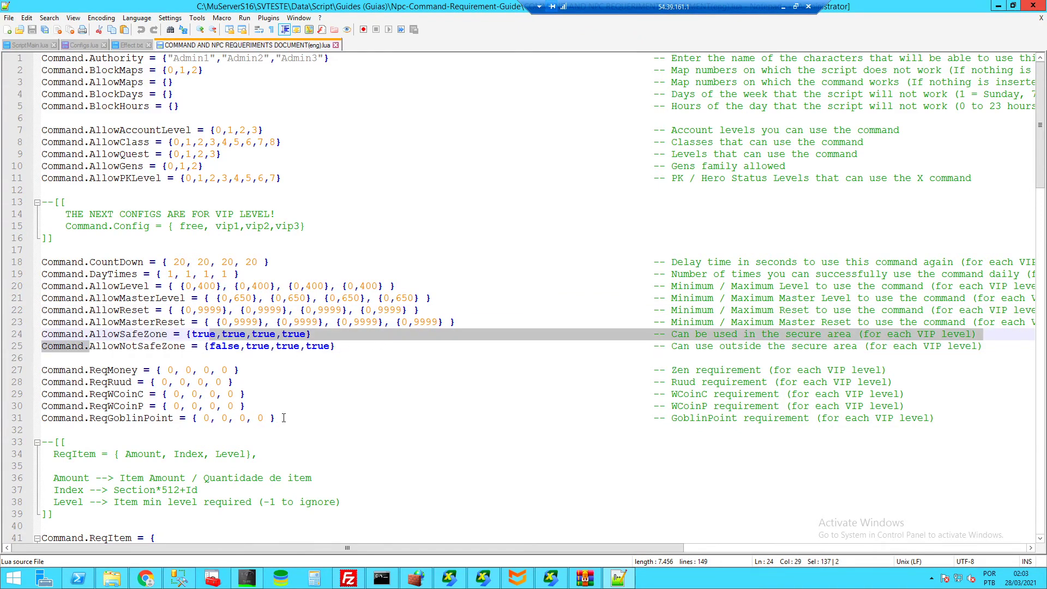
drag(284, 418, 37, 379)
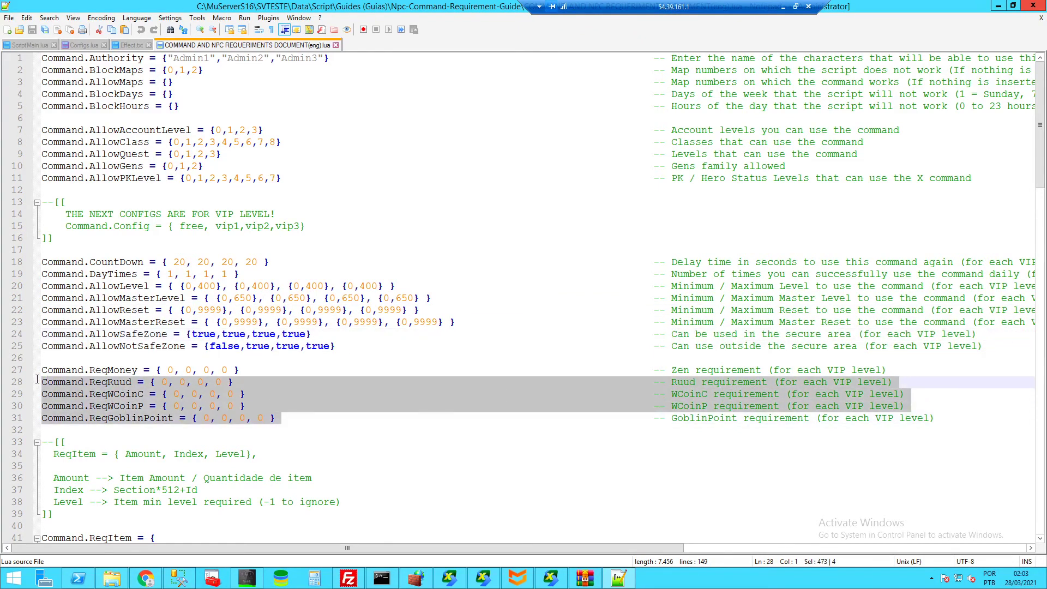
click(318, 418)
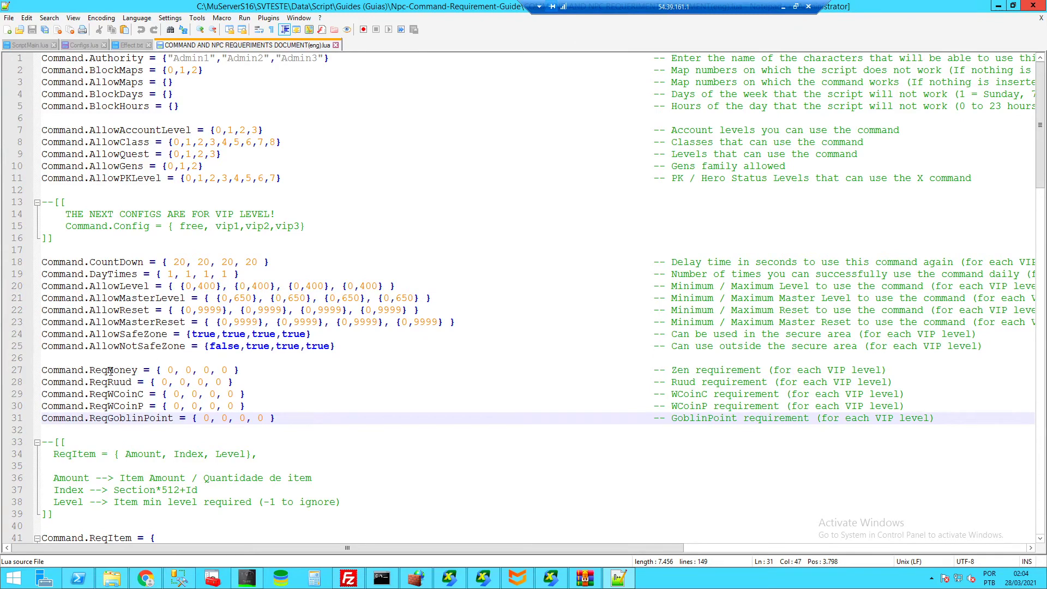
scroll(176, 343, down, 1)
drag(248, 337, 89, 334)
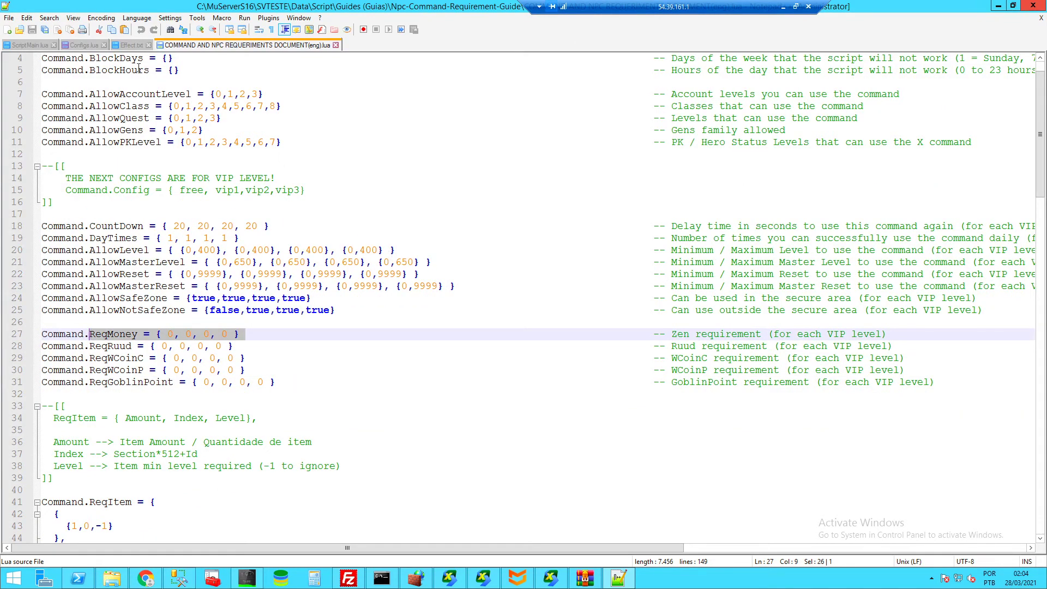
click(127, 46)
- Replace the Authority line with ReqMoney = { 0, 0, 0, 0 } and fill in 200 values
click(85, 45)
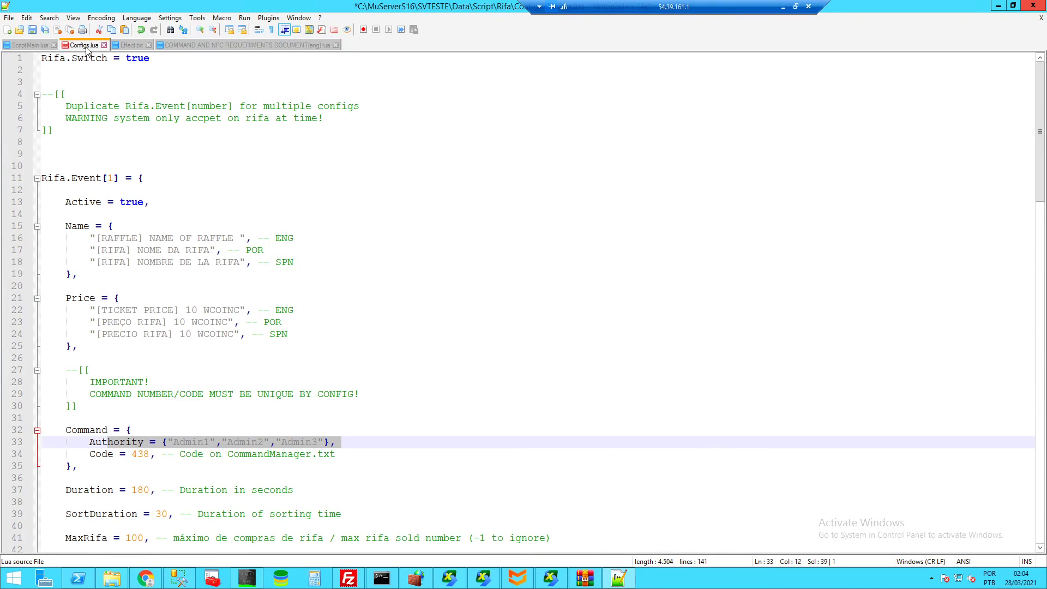
drag(343, 444, 85, 434)
key(BackSpace)
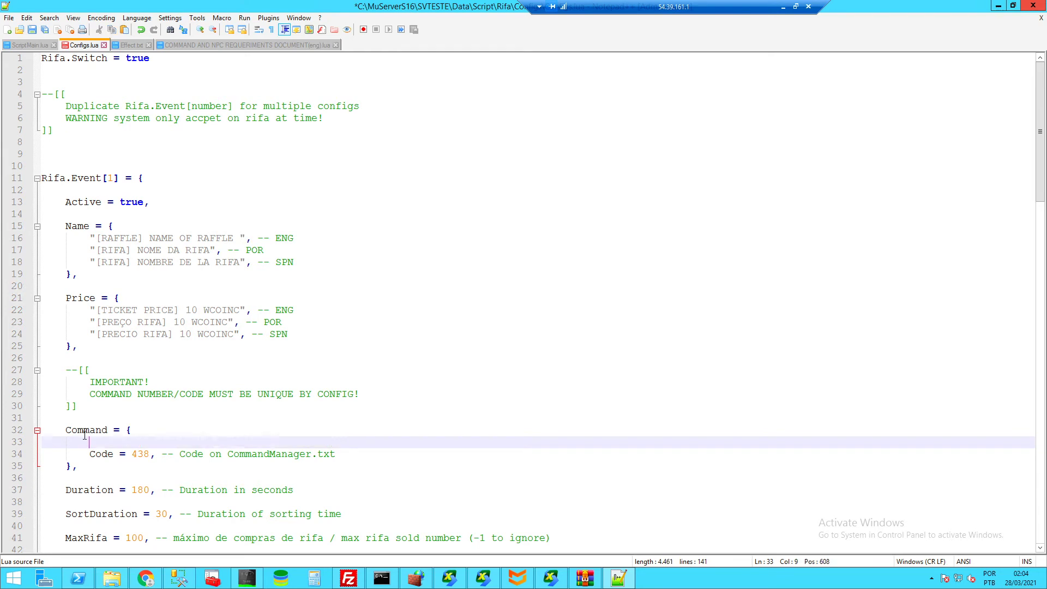
text(ReqMoney = { 0, 0, 0, 0 } ,)
click(167, 442)
text(22)
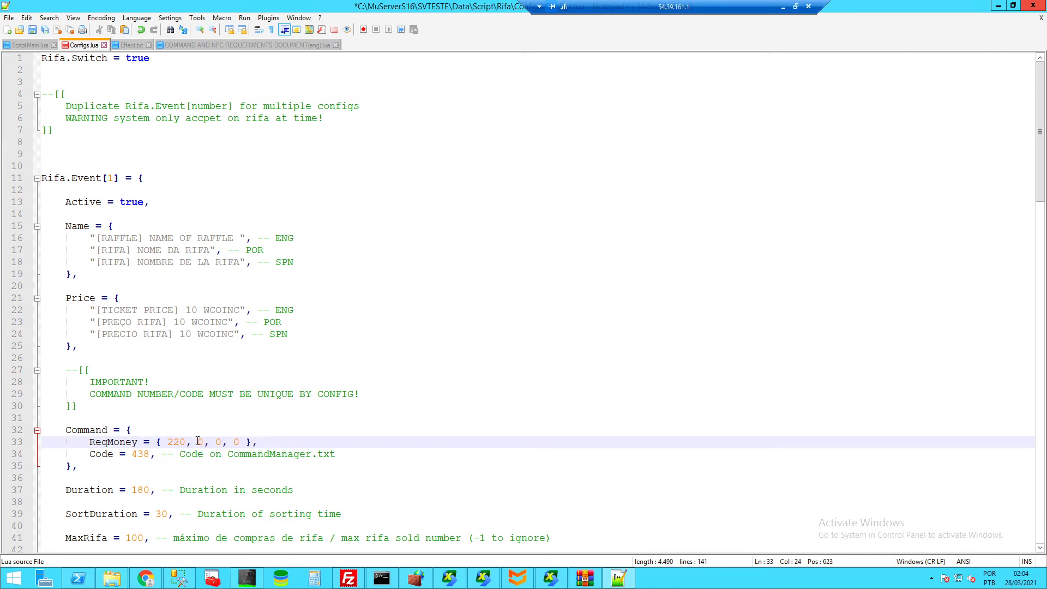
text(200)
click(229, 442)
text(200)
click(266, 442)
text(200)
- Add the guide's ReqGoblinPoint line below ReqMoney, giving it the same values
click(205, 44)
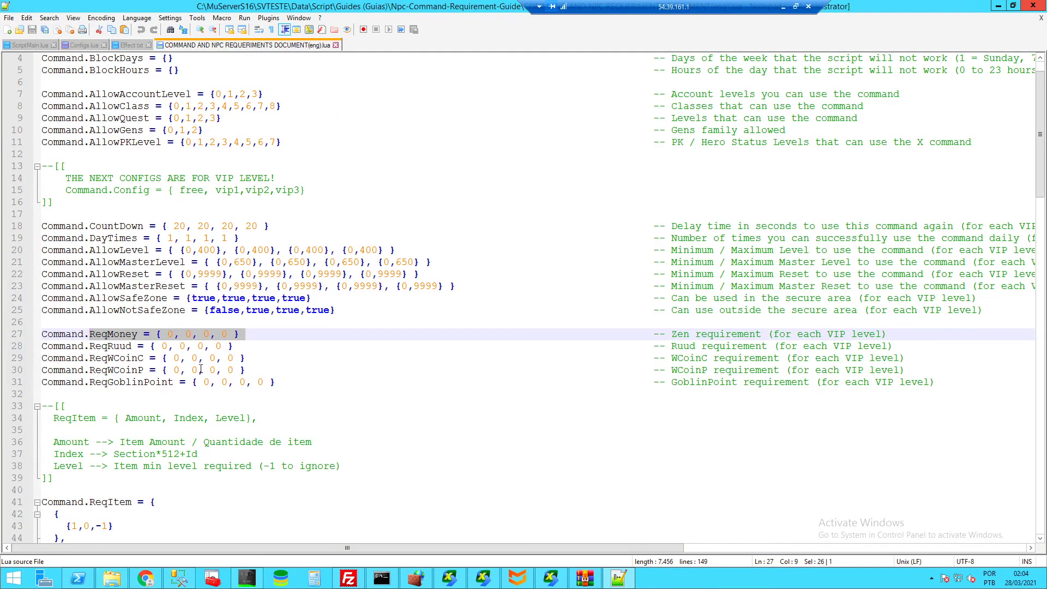
drag(276, 382, 89, 381)
key(ctrl+c)
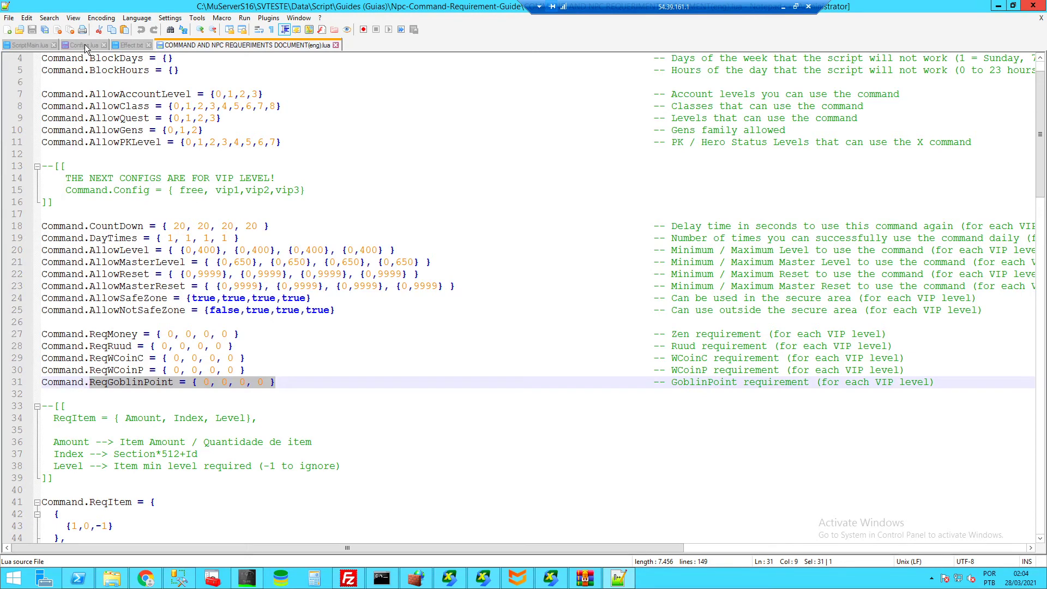
click(87, 45)
click(311, 442)
key(Return)
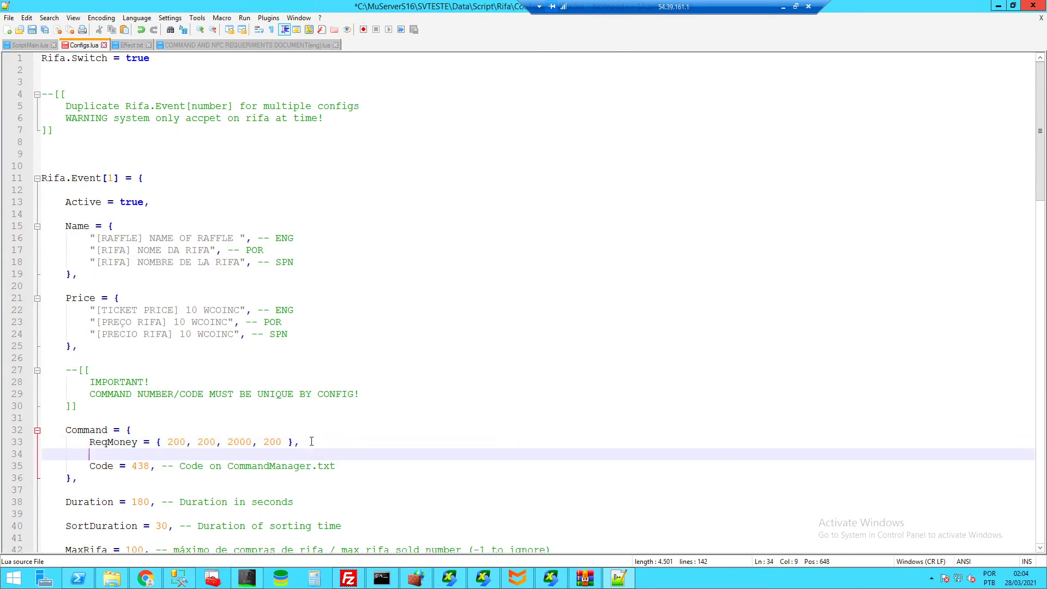
key(ctrl+v)
drag(295, 442, 155, 441)
key(ctrl+c)
drag(278, 454, 192, 454)
key(ctrl+v)
text(,)
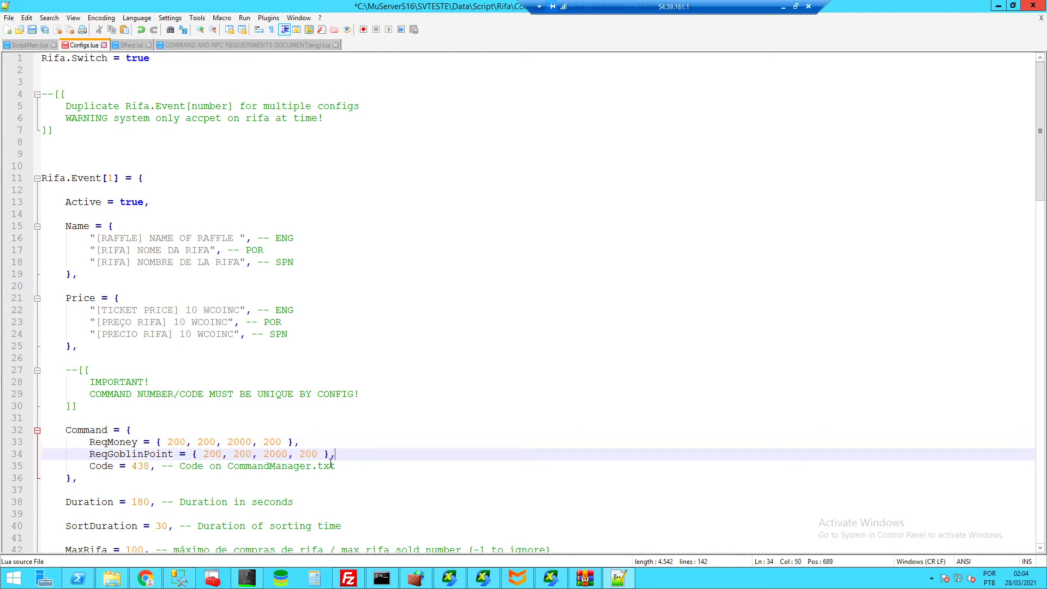
- Correct the stray 2000 values to 200 in both ReqMoney and ReqGoblinPoint
double_click(176, 442)
double_click(205, 441)
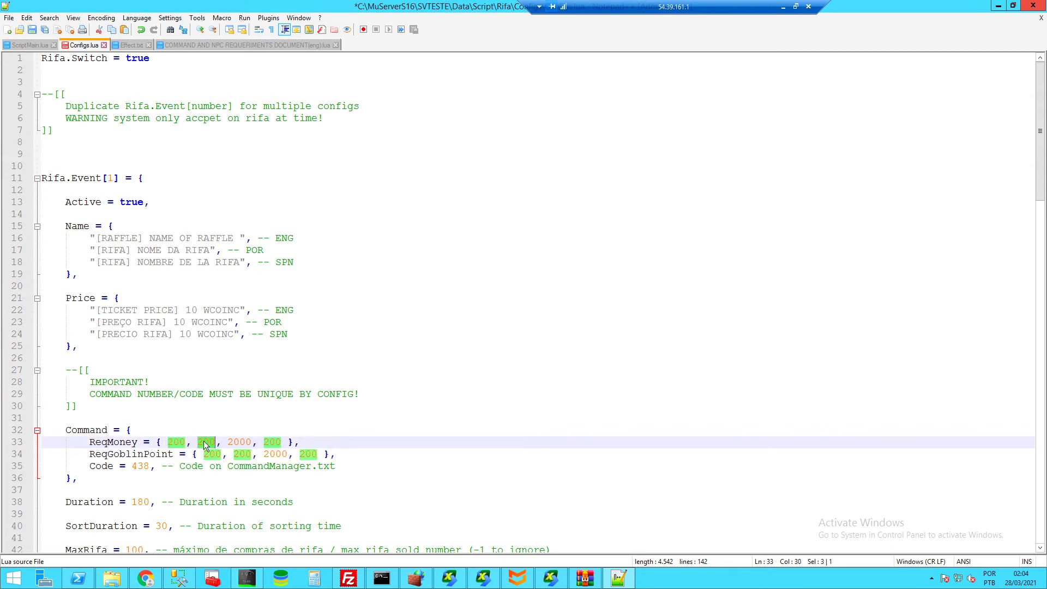
double_click(240, 442)
click(242, 442)
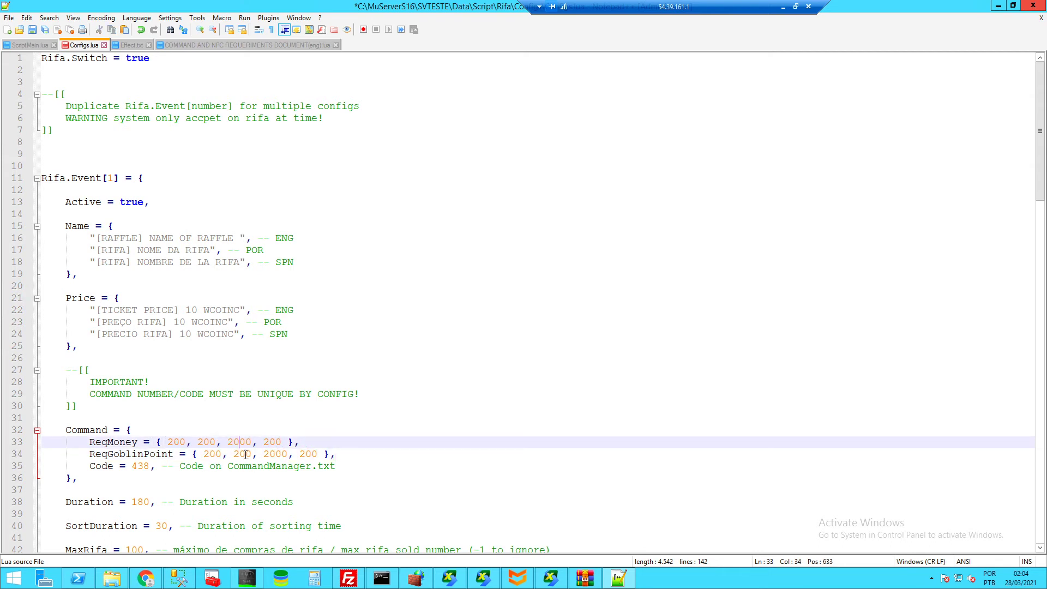
key(BackSpace)
click(271, 454)
key(BackSpace)
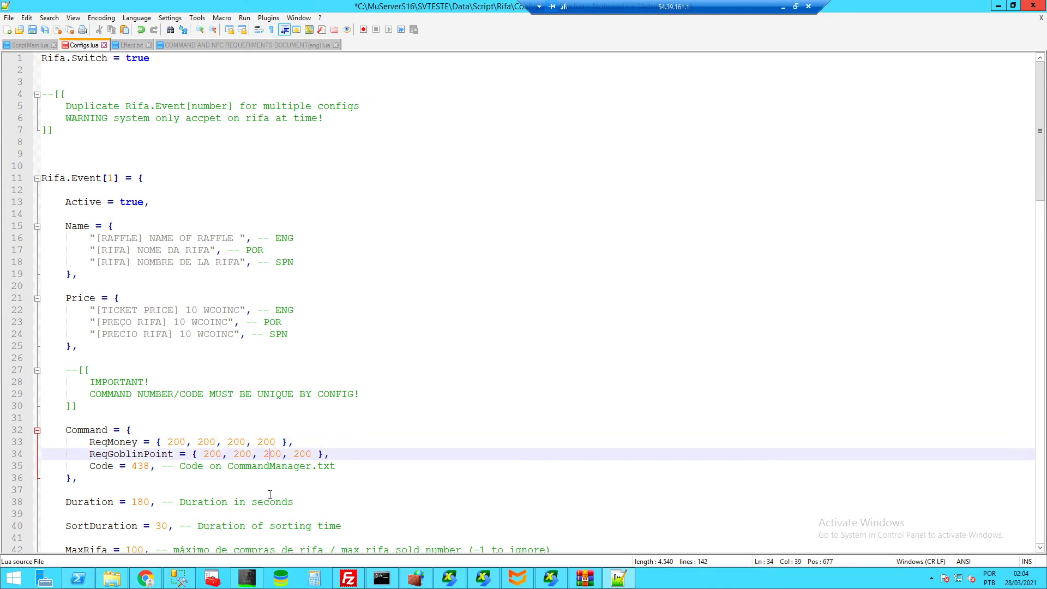
click(245, 47)
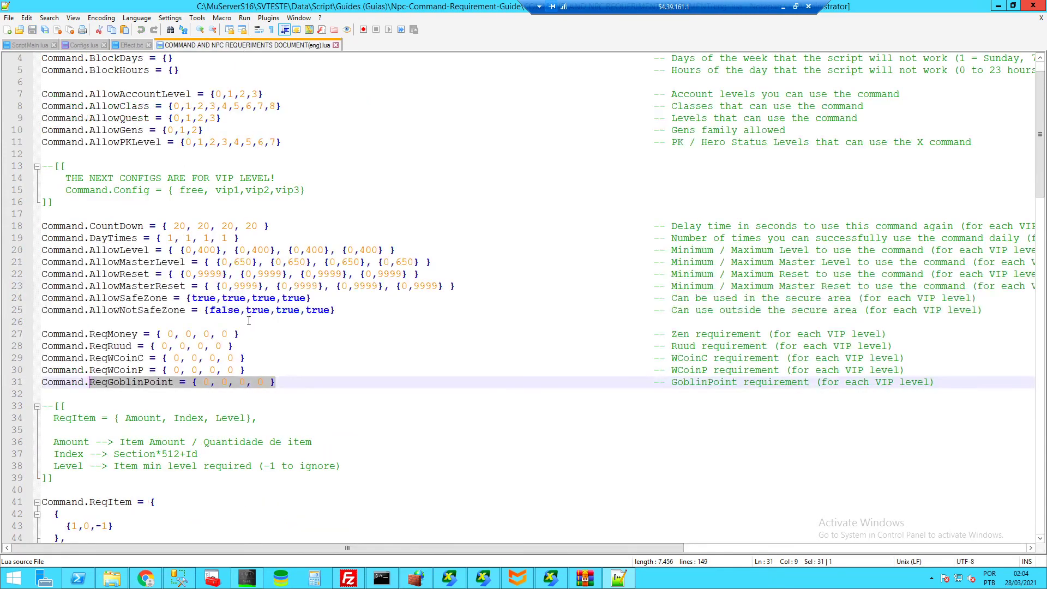
- Move the guide's last ReqItem entry onto its own line
scroll(137, 384, down, 2)
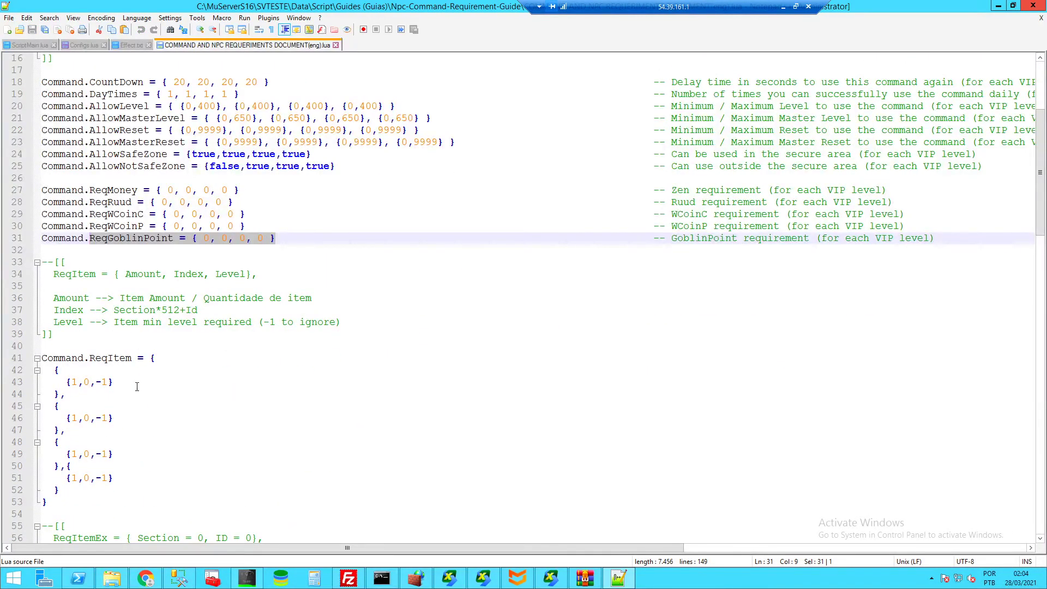
click(66, 467)
key(Return)
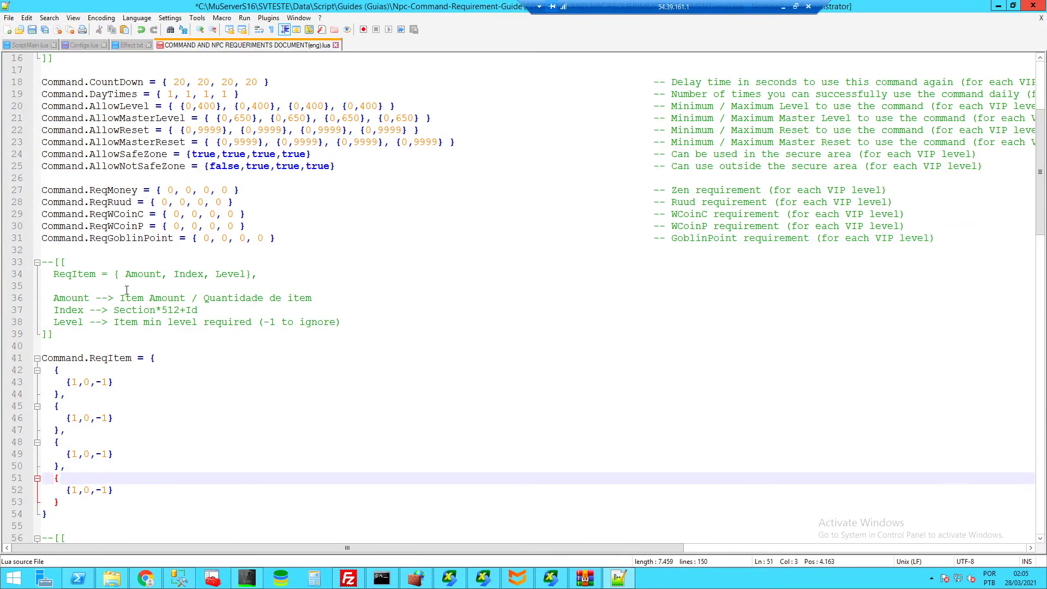
- Inspect the ReqItem Amount note, the first entry's amount, and the Section*512 index formula
double_click(142, 275)
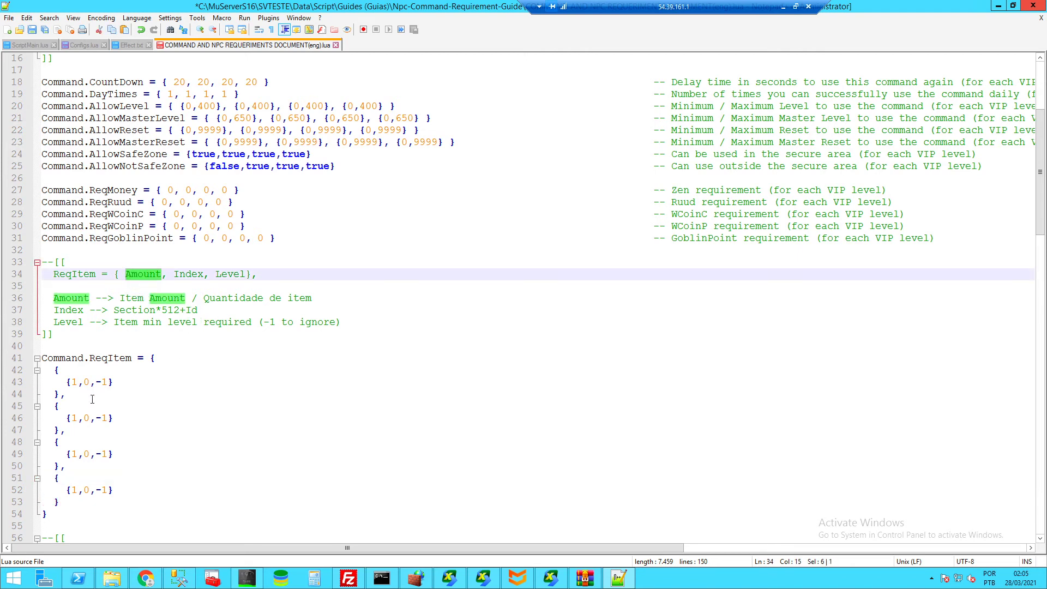
click(74, 382)
double_click(75, 383)
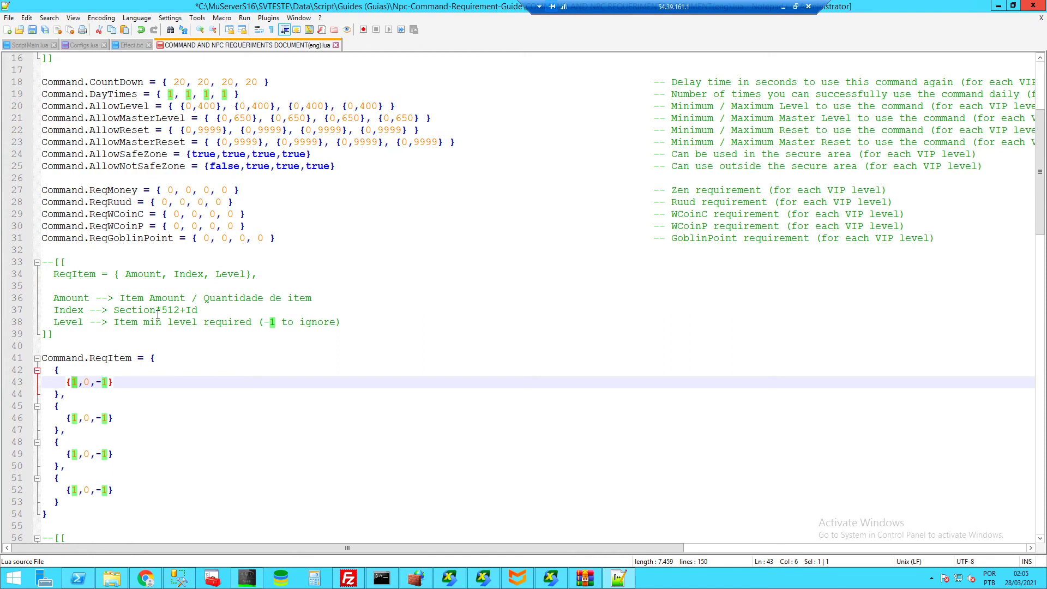
double_click(127, 309)
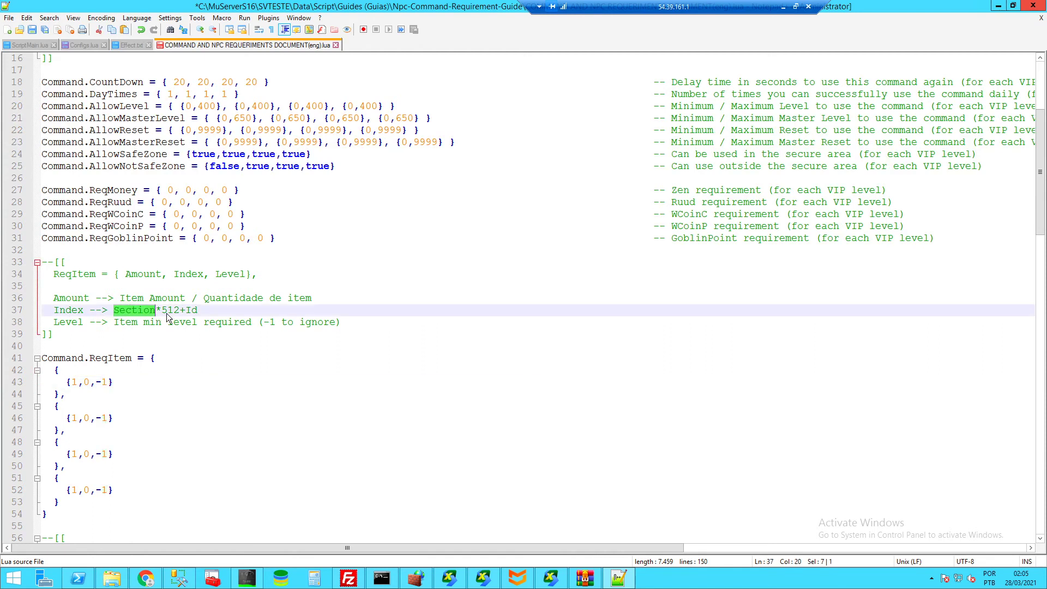
click(161, 313)
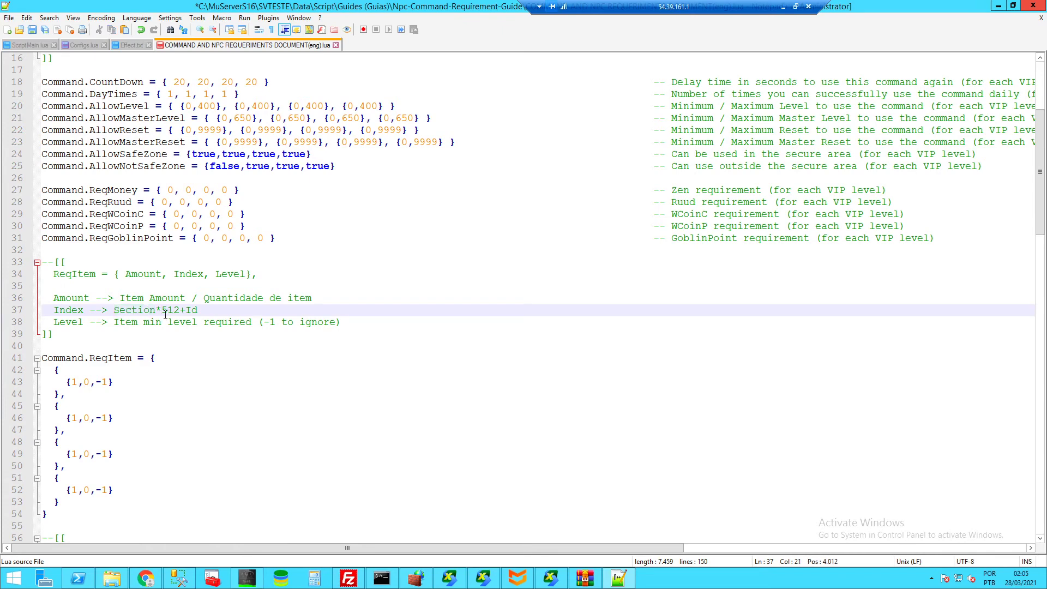
click(192, 314)
click(111, 579)
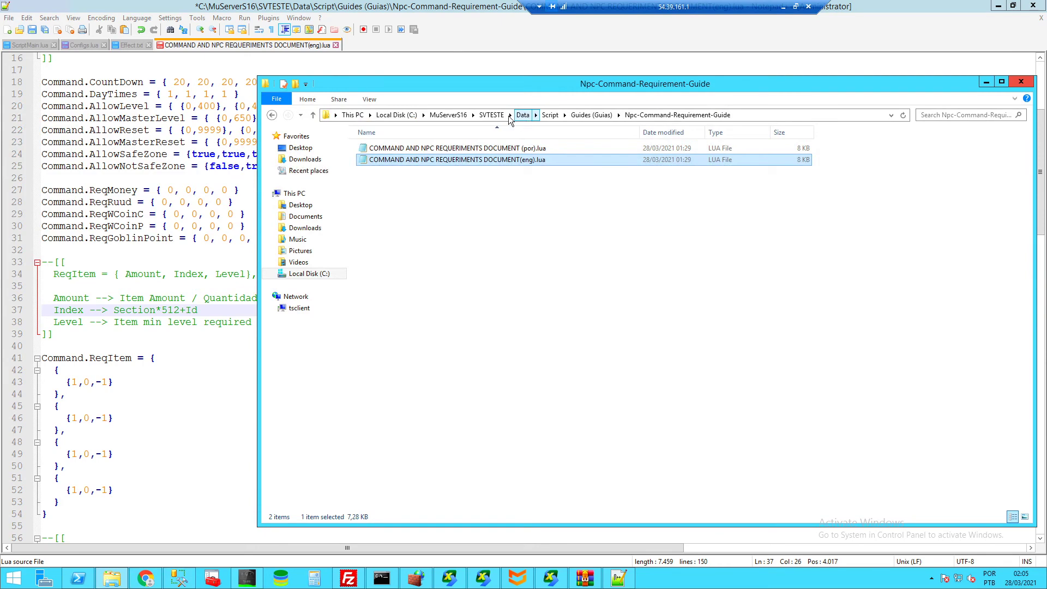
- Open Item.txt from SVTESTE\Data\Item in Notepad
click(491, 115)
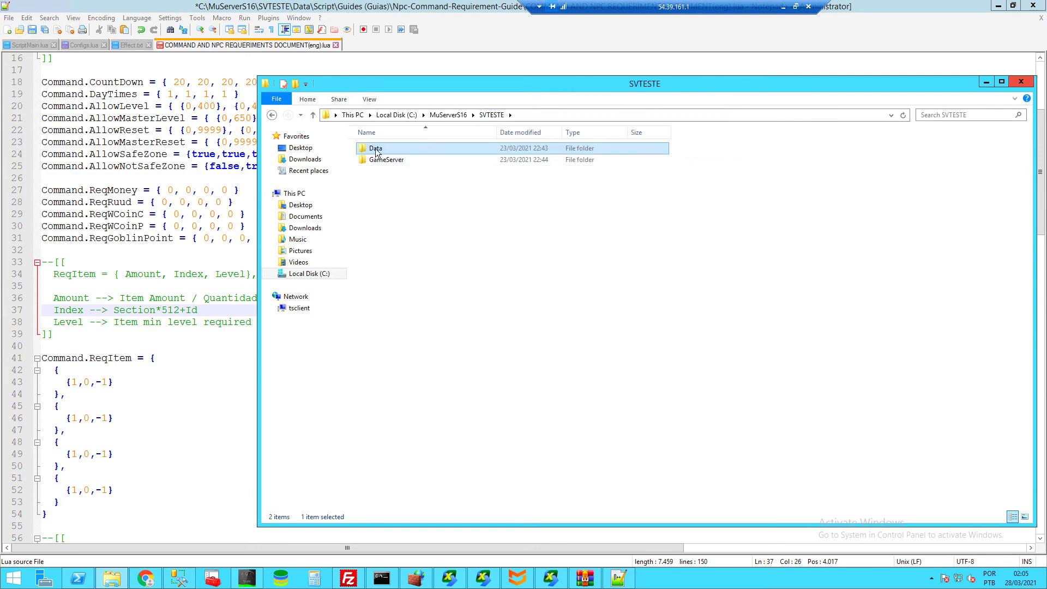
double_click(376, 149)
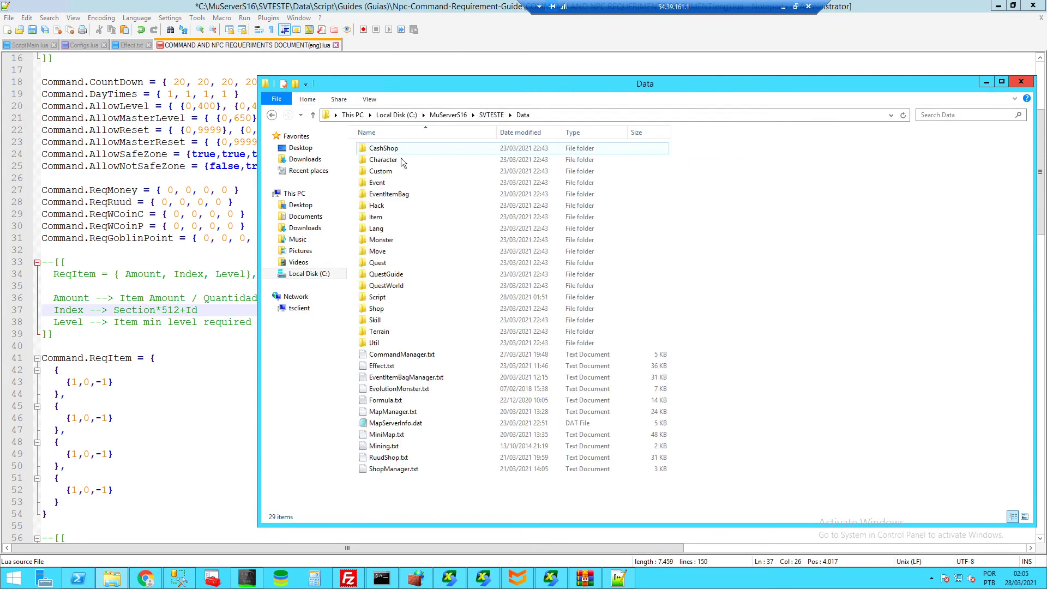
click(381, 218)
double_click(381, 219)
double_click(382, 207)
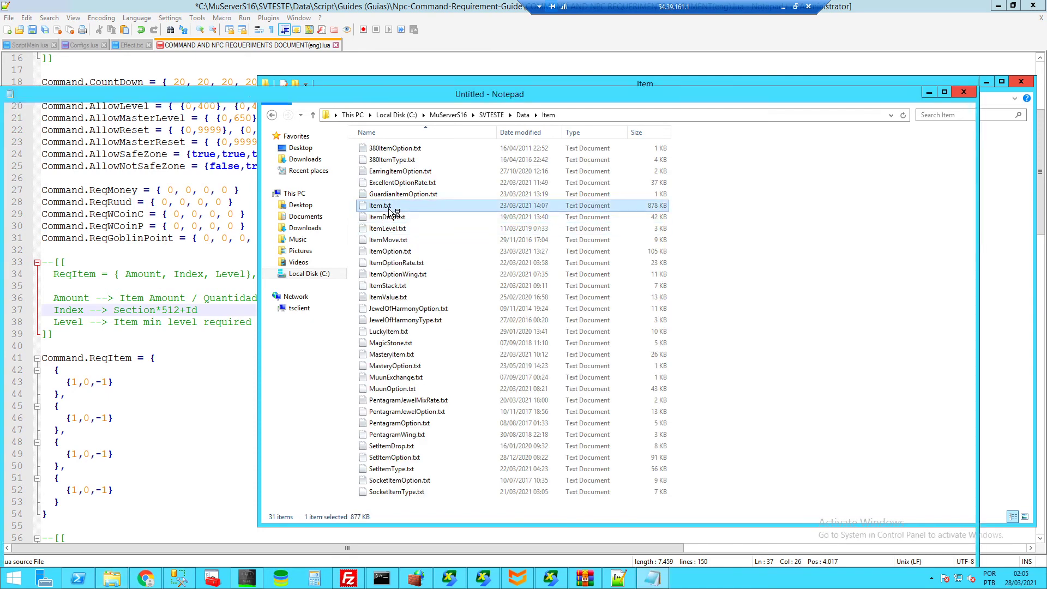
- Maximize Item.txt and find Hand Axe in section 1
click(945, 93)
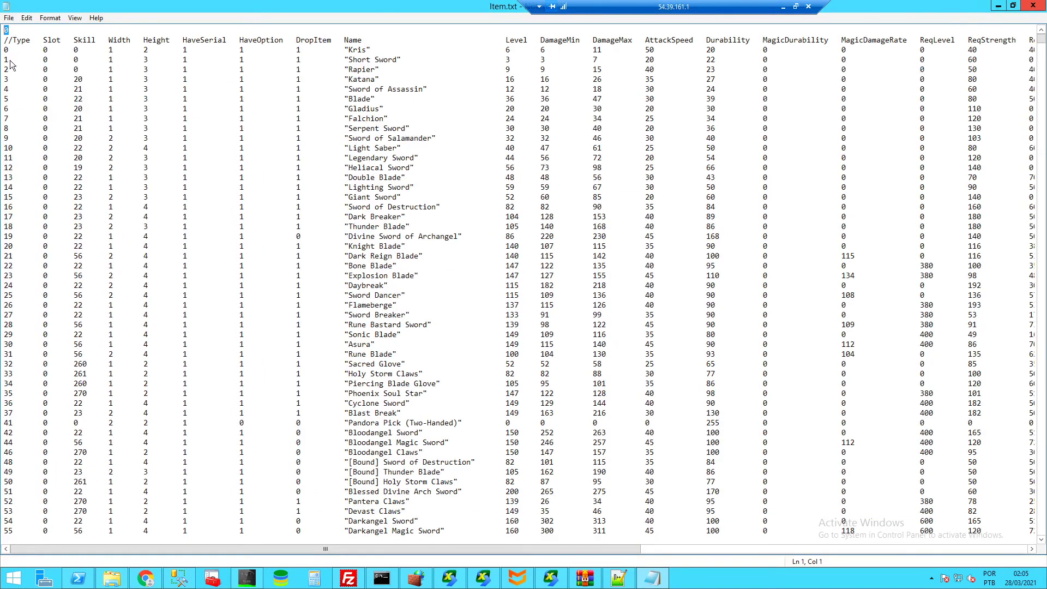
click(10, 147)
scroll(28, 174, down, 20)
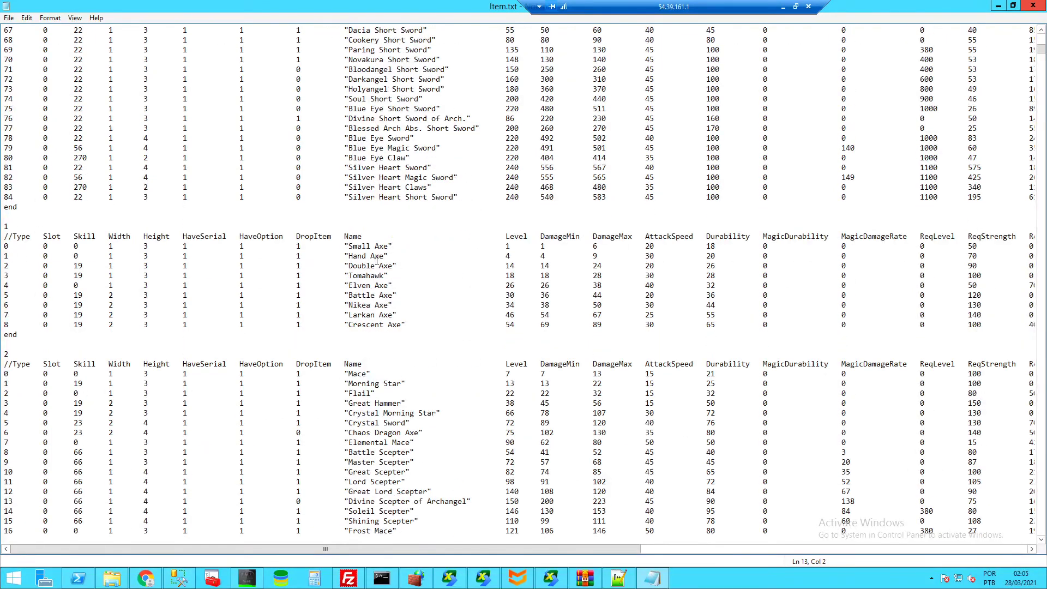
drag(384, 256, 349, 256)
- Compute Hand Axe's index 1*512+1 = 513 in Calculator
key(super+r)
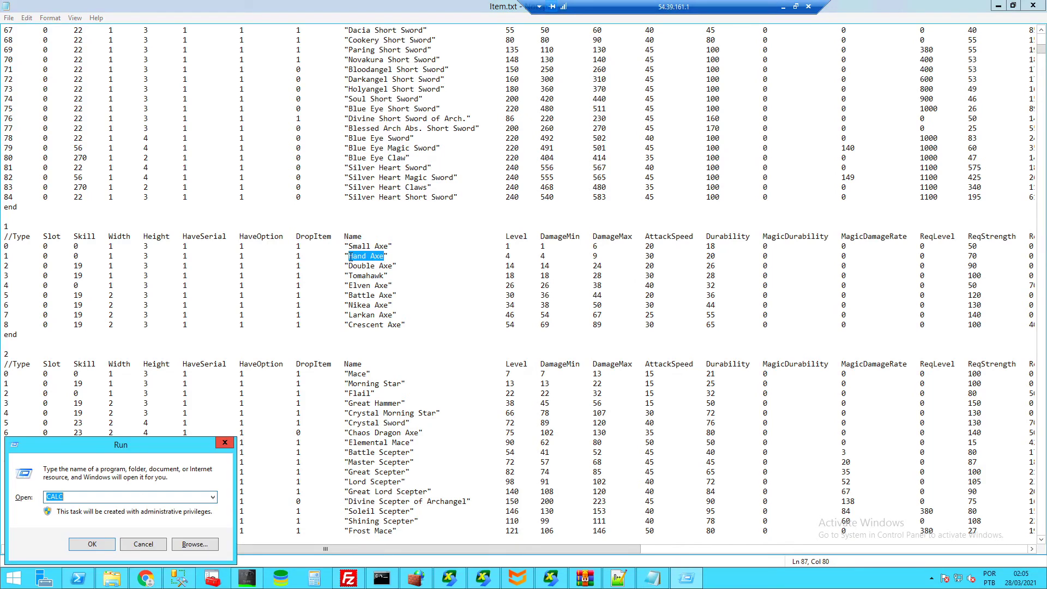
key(Return)
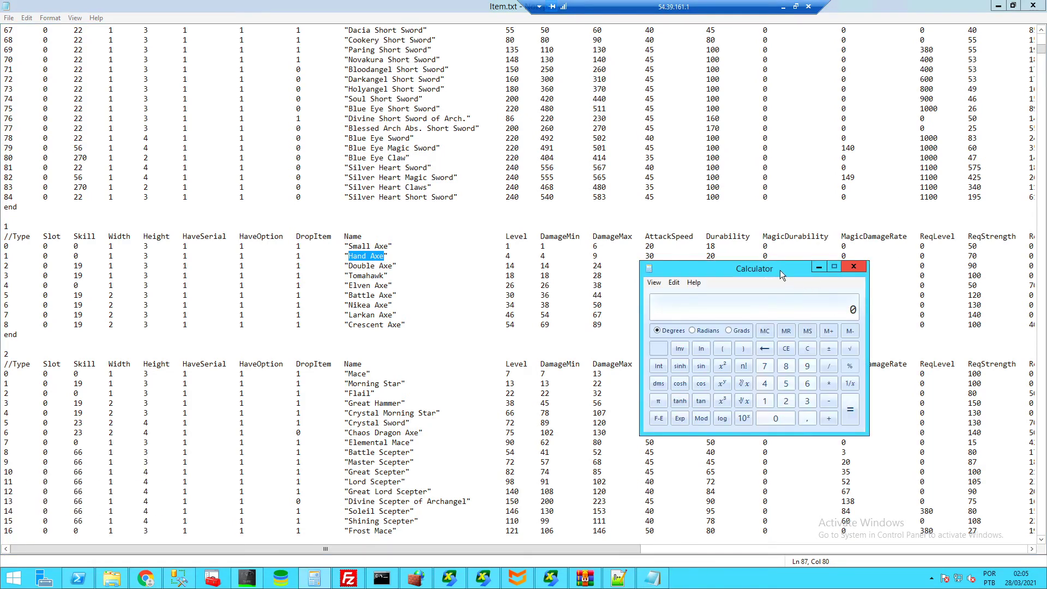
text(1 * 512)
key(plus)
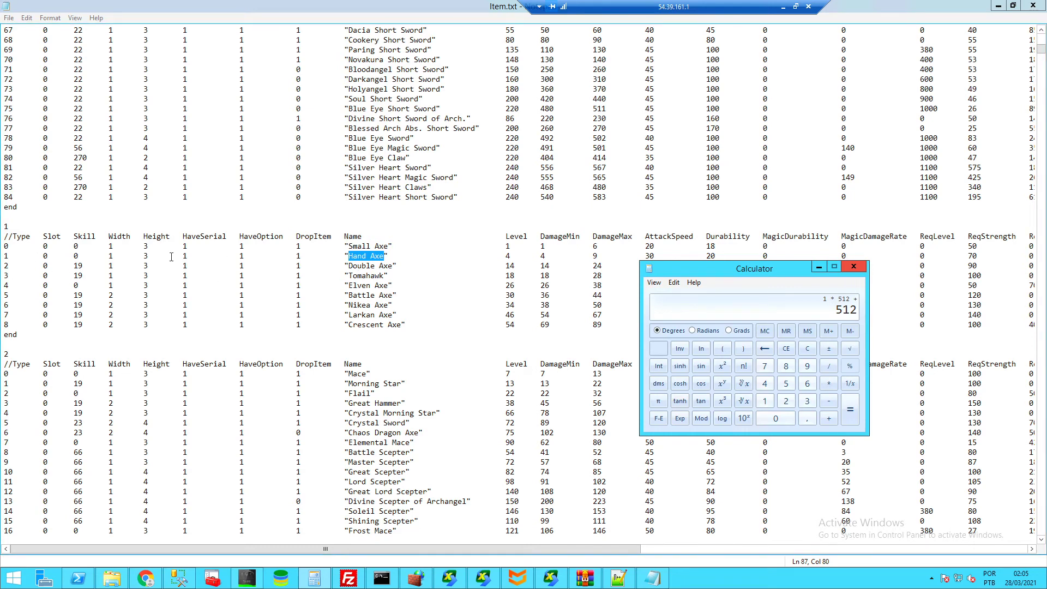
key(1)
key(Return)
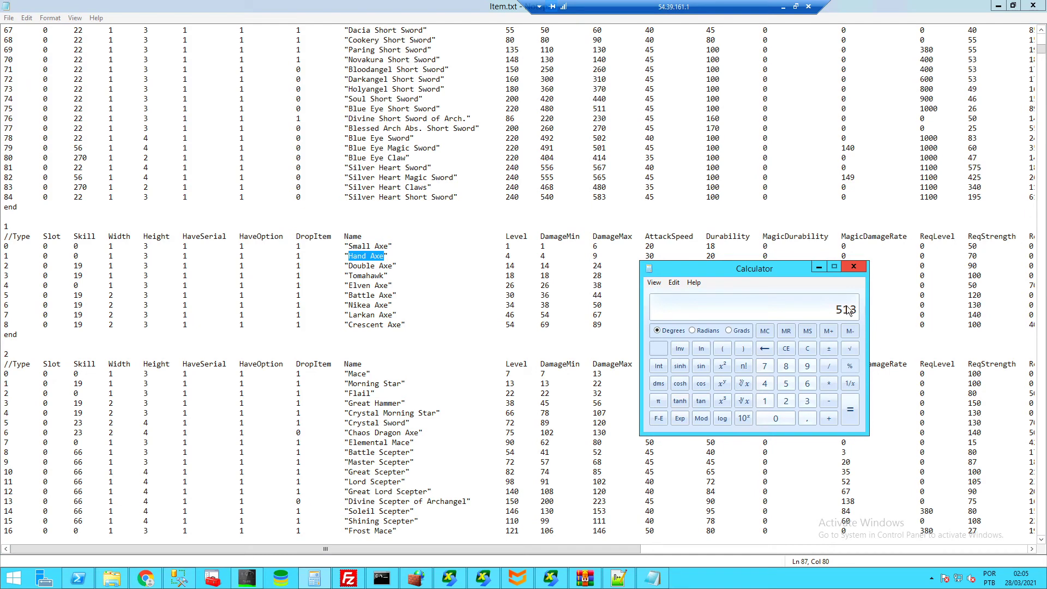
- Replace the first ReqItem entry's 0 index with 513 and check the Level -1 note
click(619, 579)
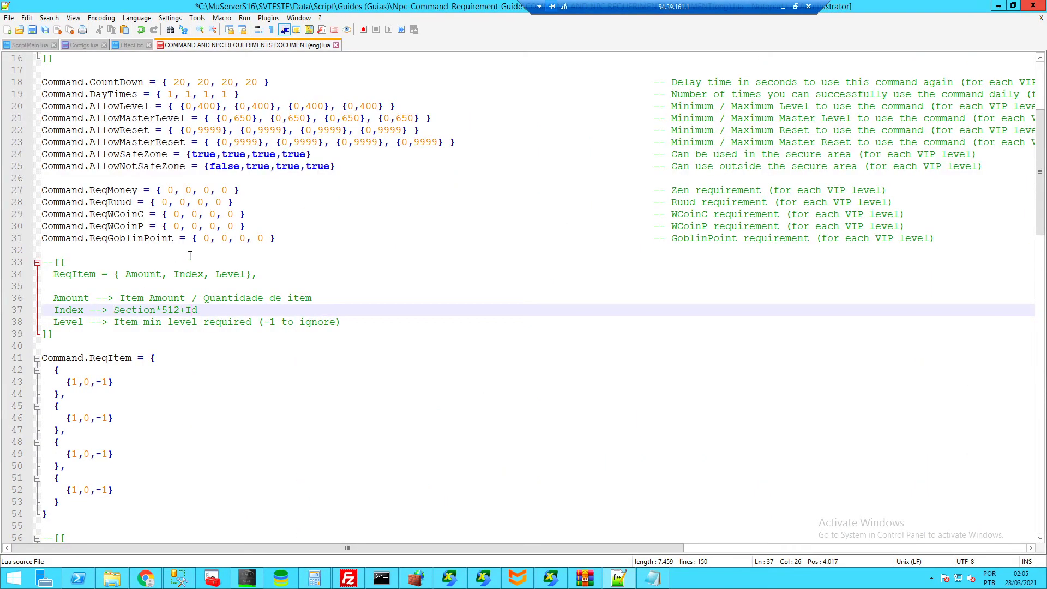
click(90, 382)
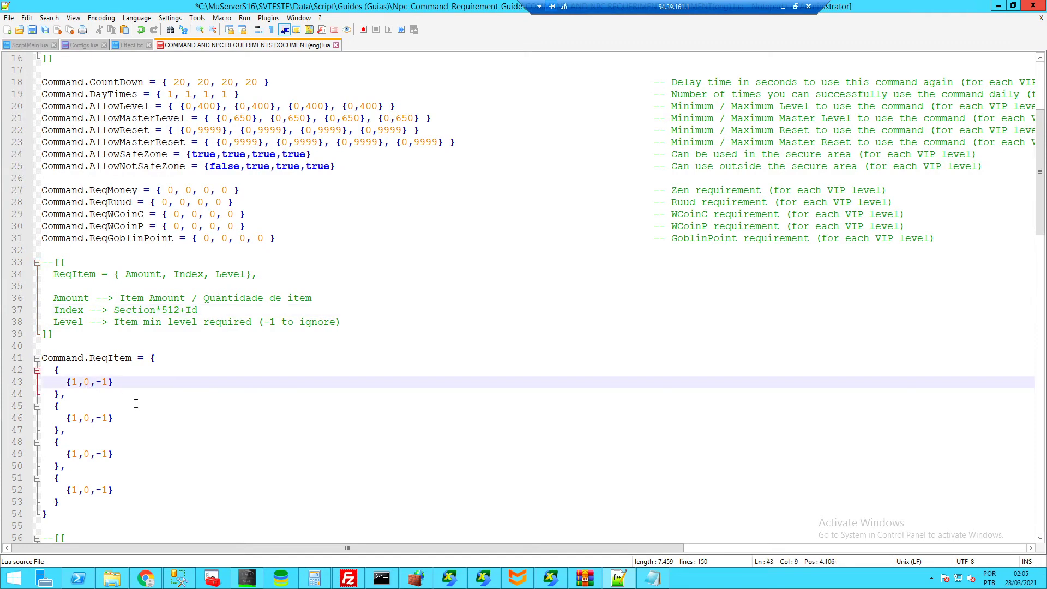
key(BackSpace)
text(513)
drag(54, 322, 77, 322)
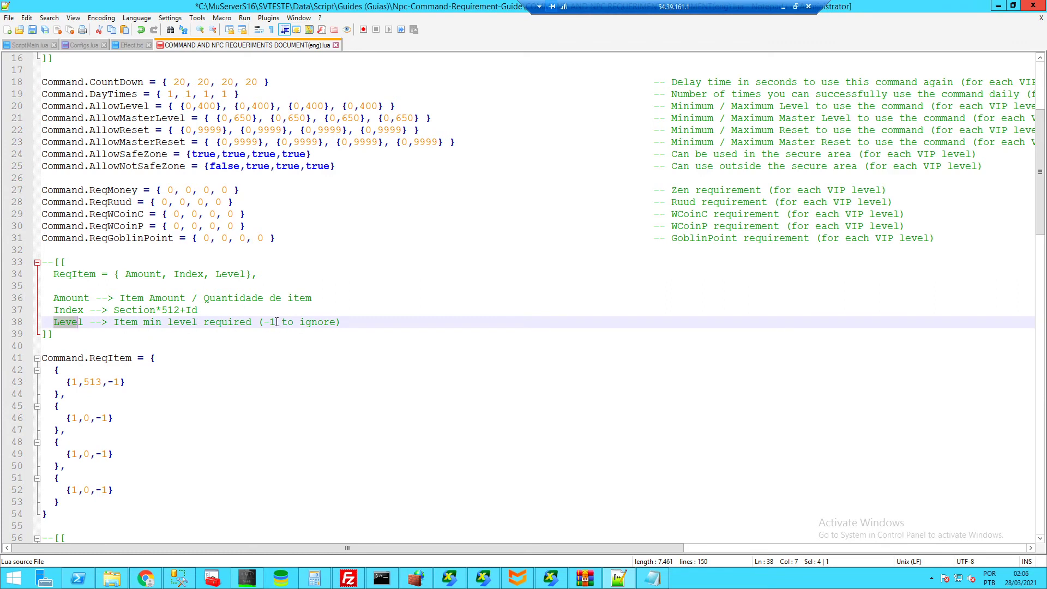
drag(276, 322, 267, 323)
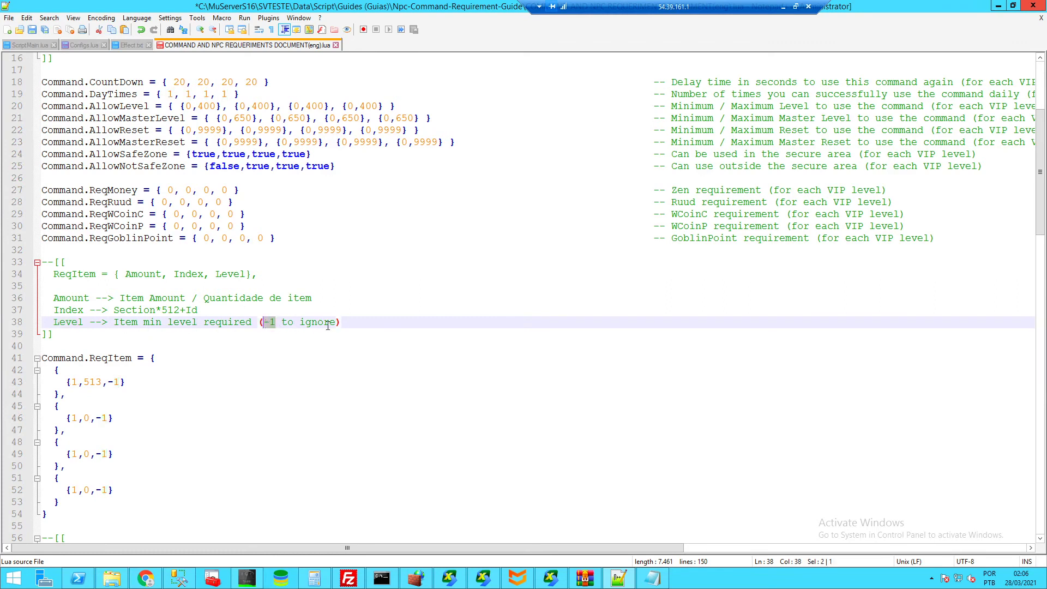
click(122, 377)
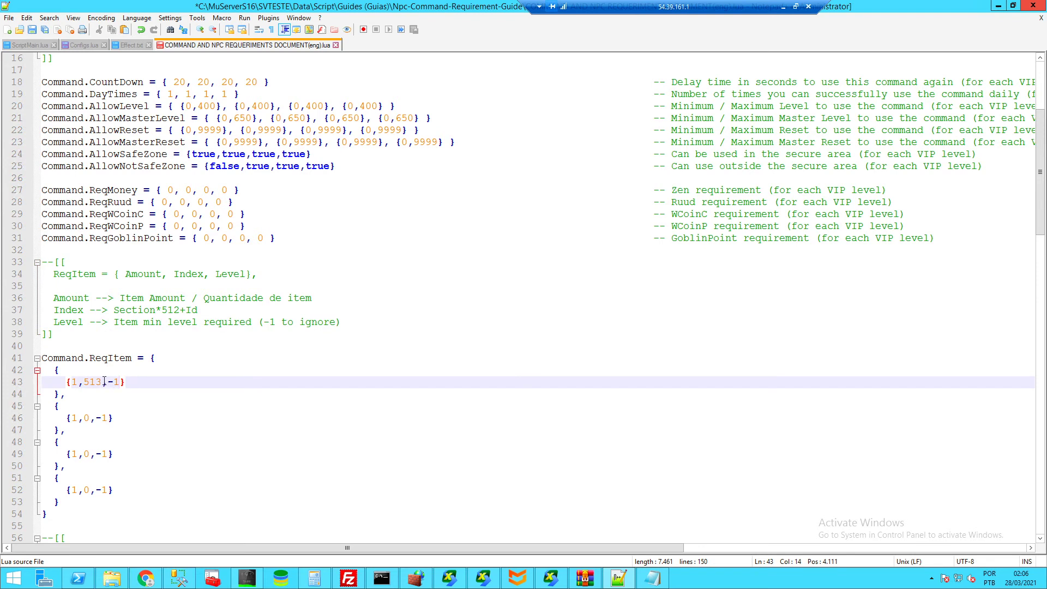
- Change the first entry's index to the expression (14*512+22)
drag(101, 382, 83, 382)
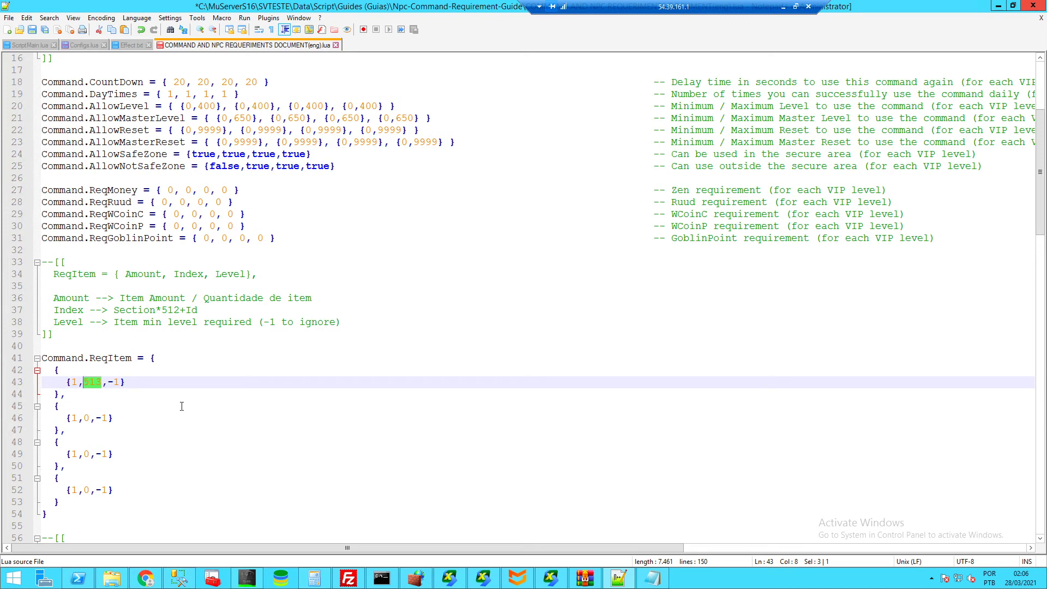
text(()
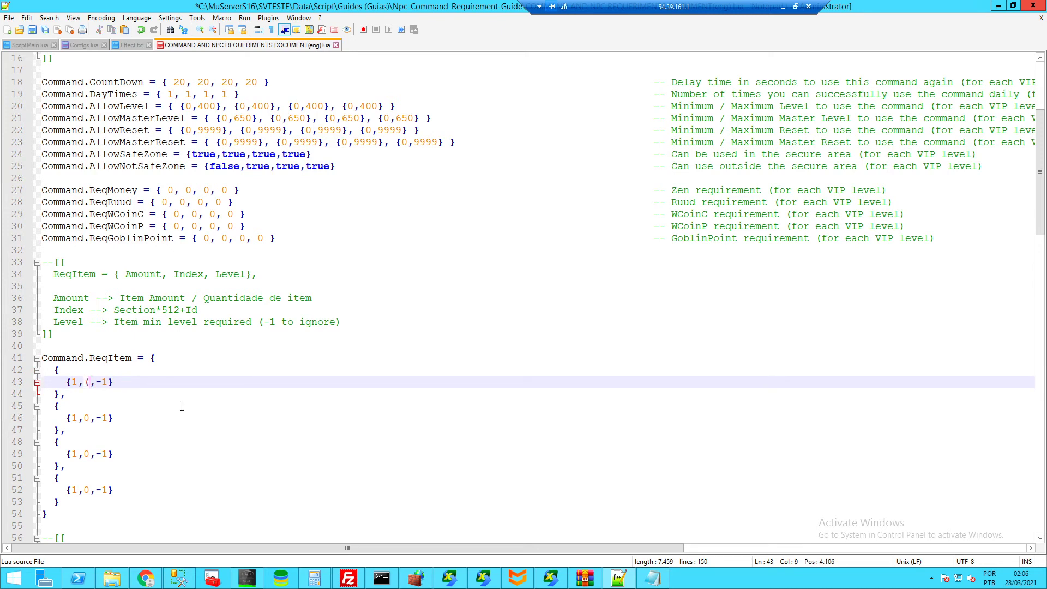
text(14*512+22))
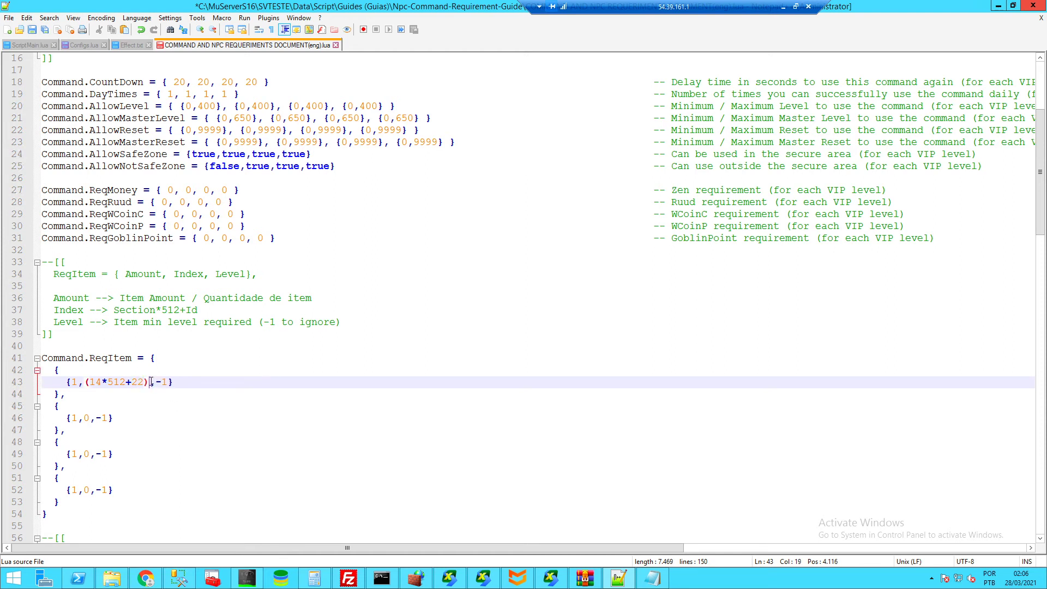
drag(151, 382, 83, 383)
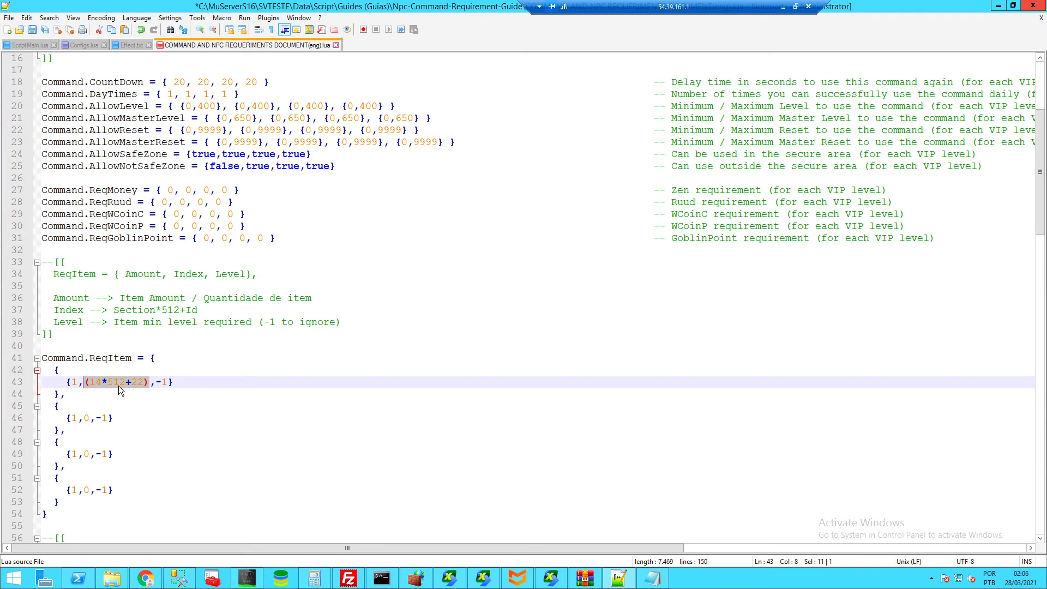
click(88, 383)
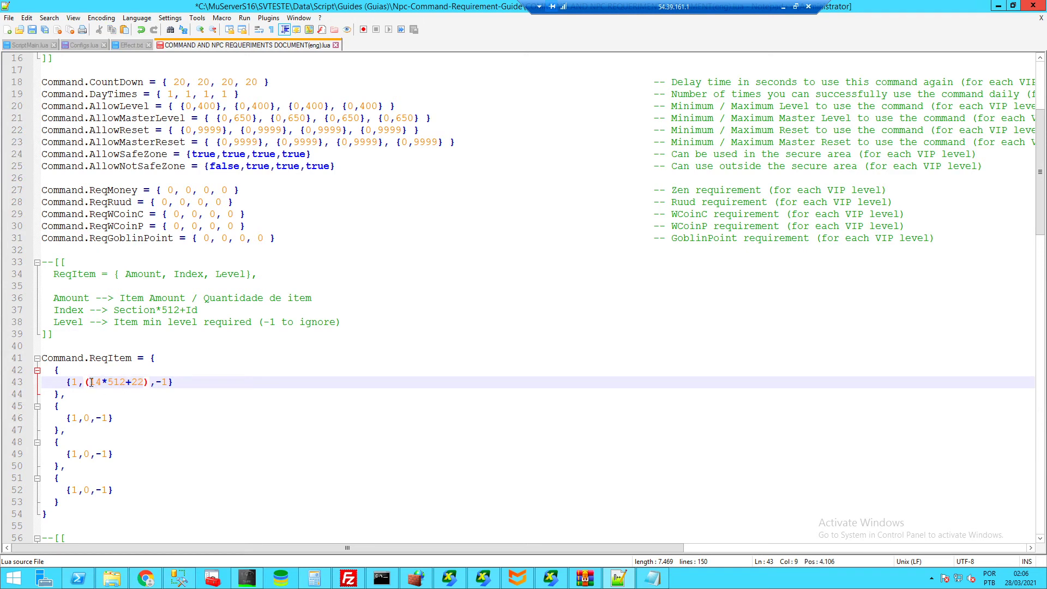
drag(85, 383, 151, 382)
click(89, 383)
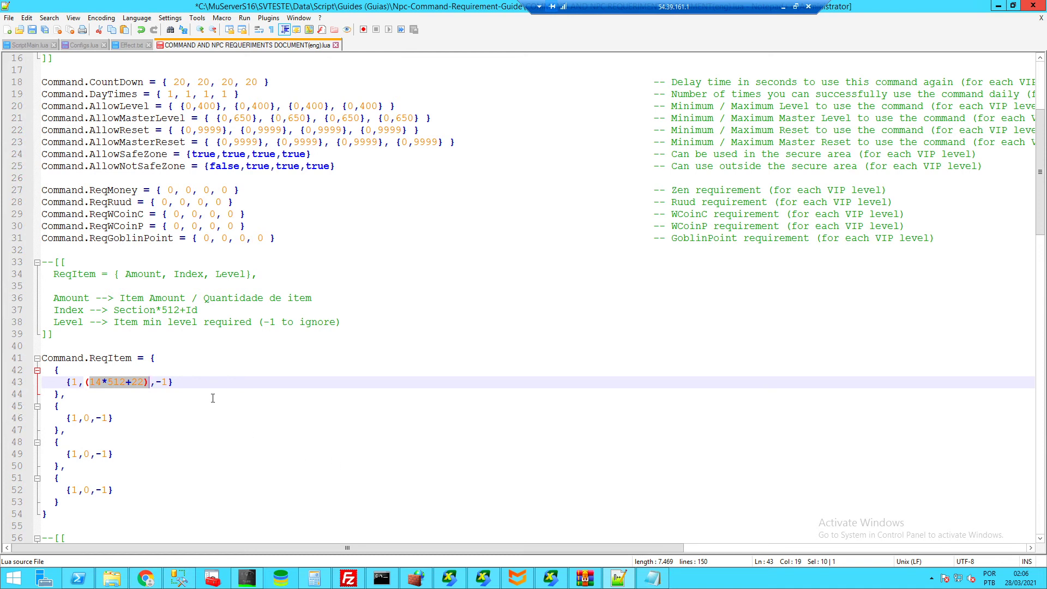
- Change the first entry's amount from 1 to 500, then review the other ReqItem entries
click(81, 384)
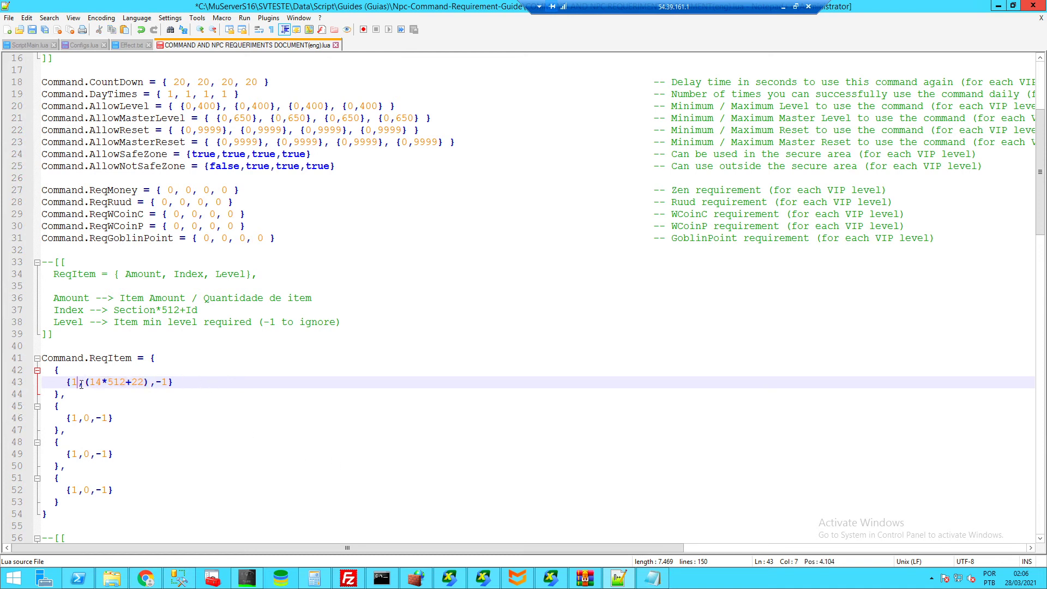
key(shift+Left)
text(500)
drag(180, 383, 167, 381)
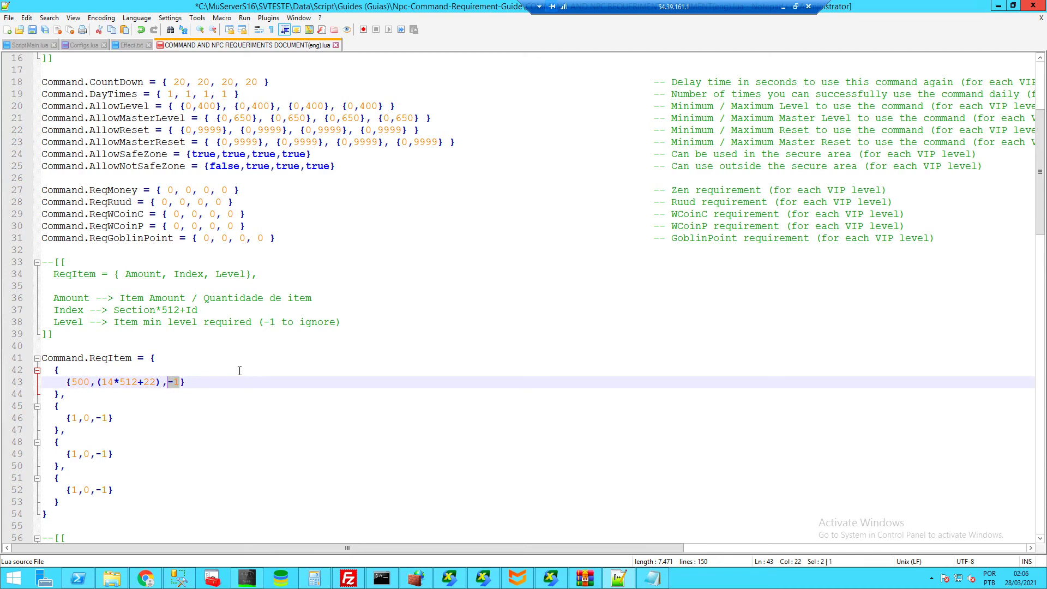
drag(207, 381, 72, 383)
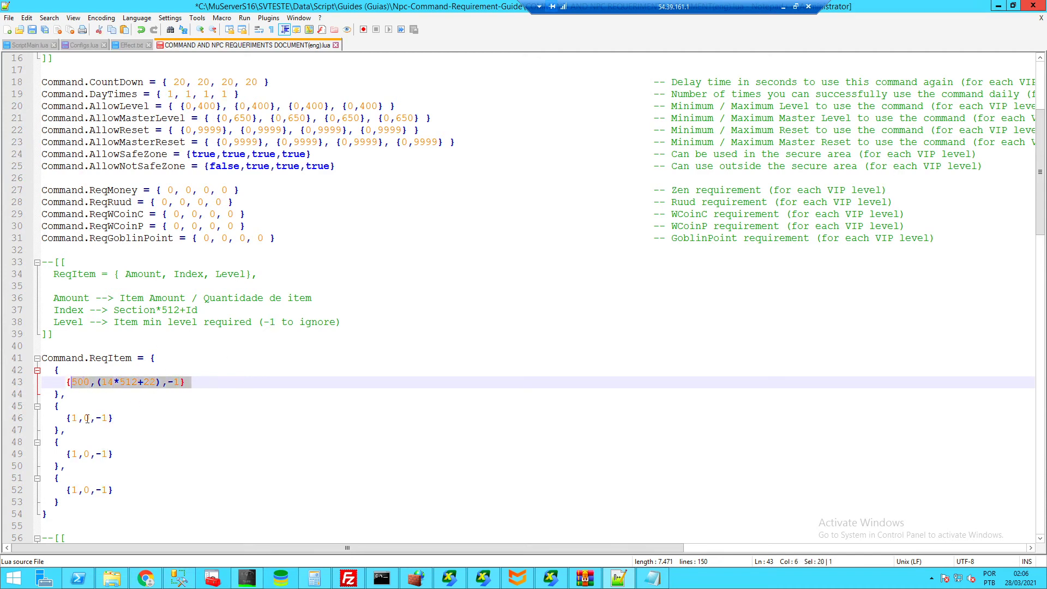
click(88, 419)
drag(115, 454, 67, 454)
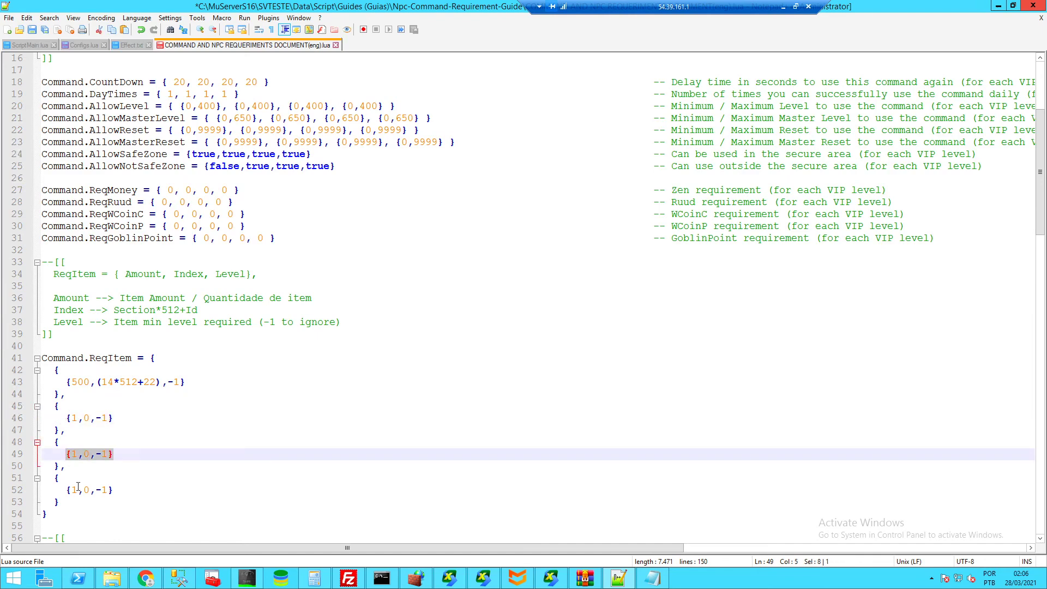
drag(121, 490, 66, 491)
- Locate the Command.ReqItemEx table and its Section and ID field format
scroll(160, 431, down, 4)
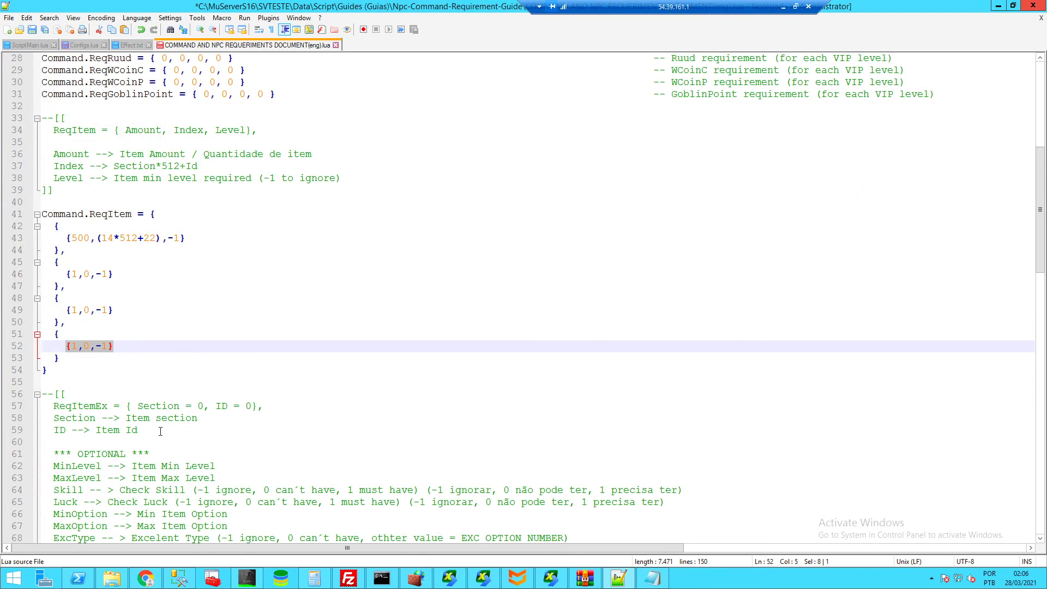
scroll(189, 290, down, 3)
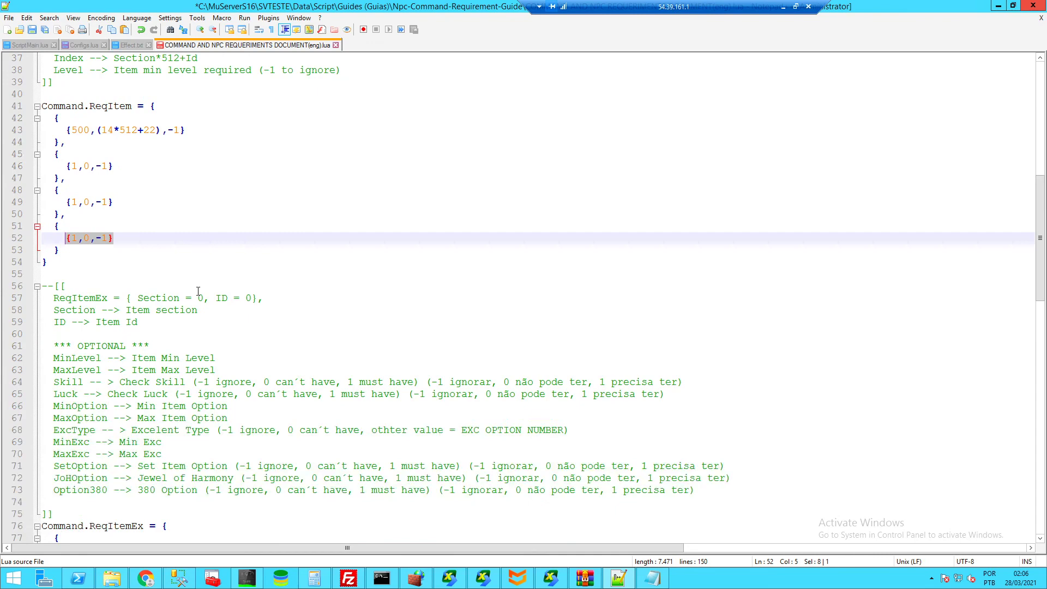
scroll(86, 148, up, 2)
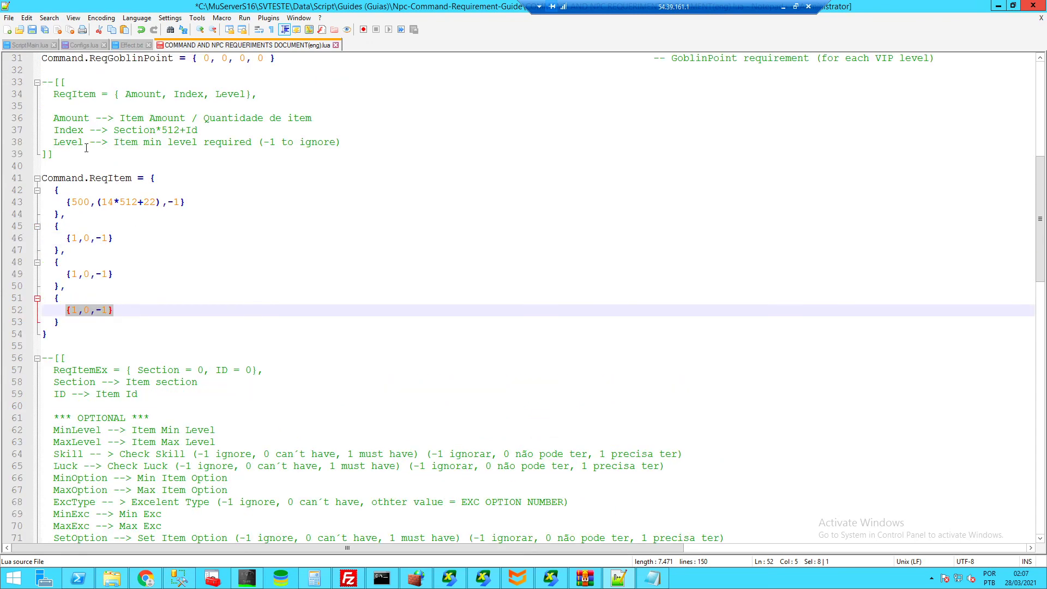
scroll(148, 231, down, 5)
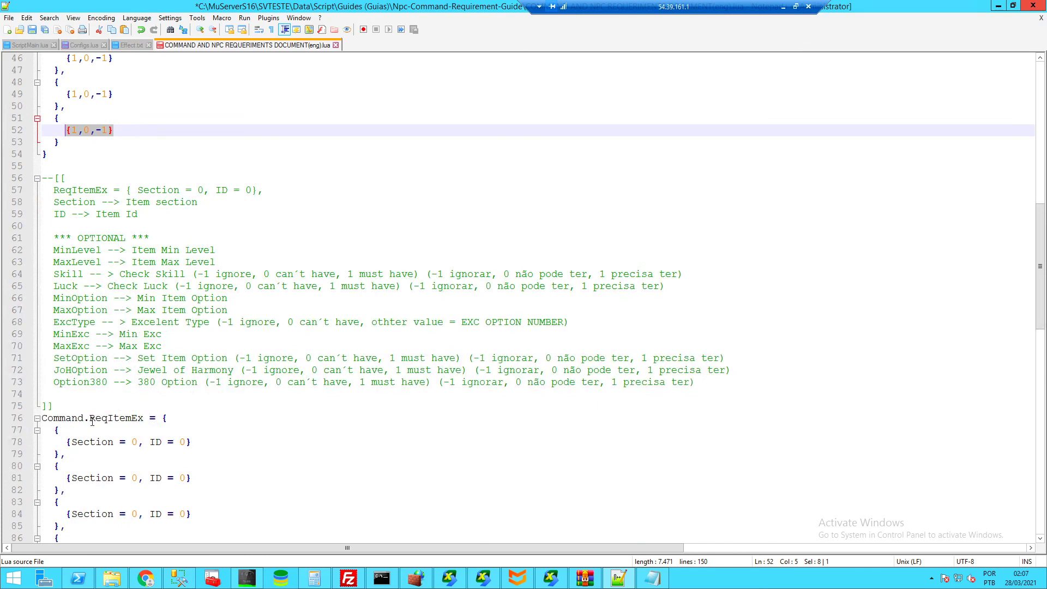
drag(90, 421, 108, 421)
click(119, 421)
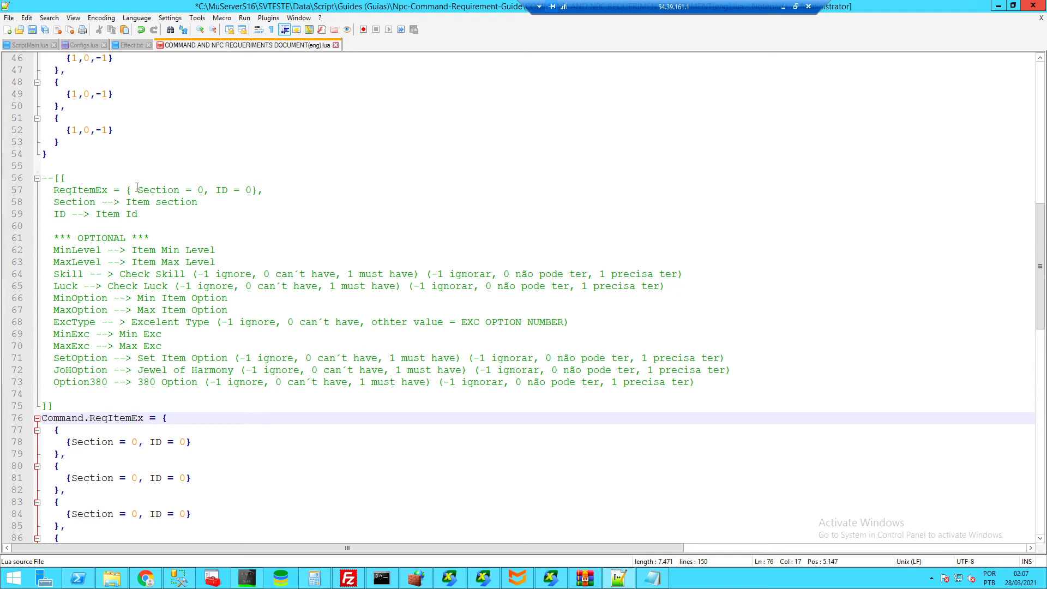
drag(136, 190, 216, 191)
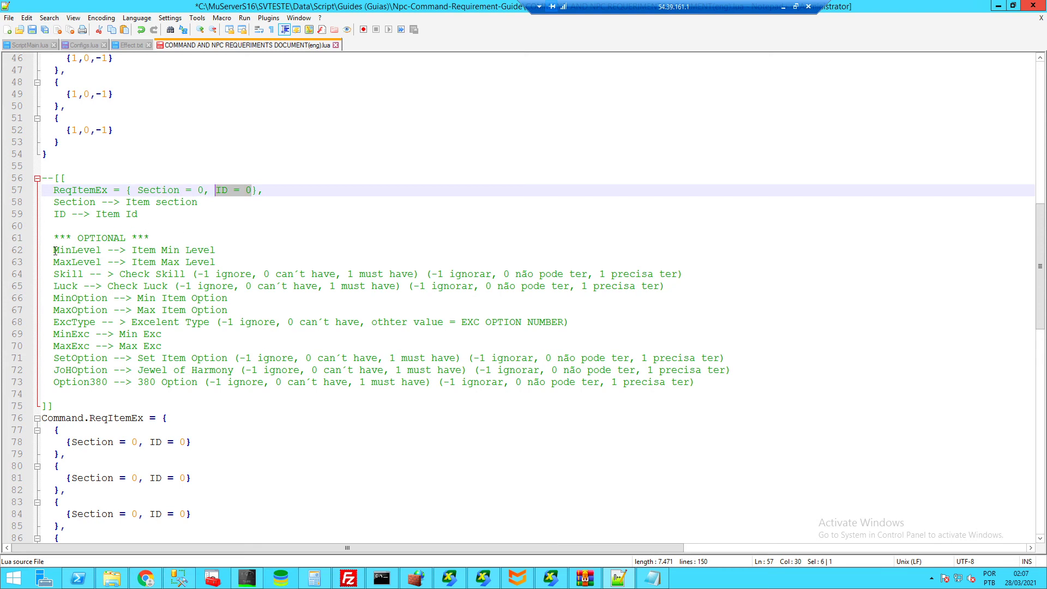
- Add MinLevel = 2 after ID = 0 in the first ReqItemEx entry
drag(54, 251, 101, 251)
key(ctrl+c)
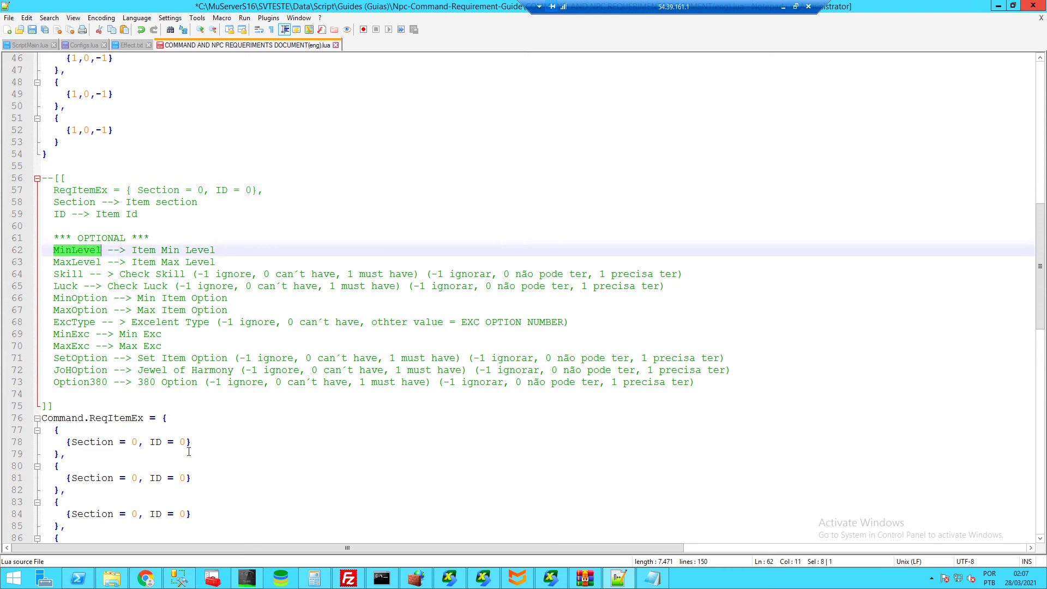
click(185, 443)
text(,)
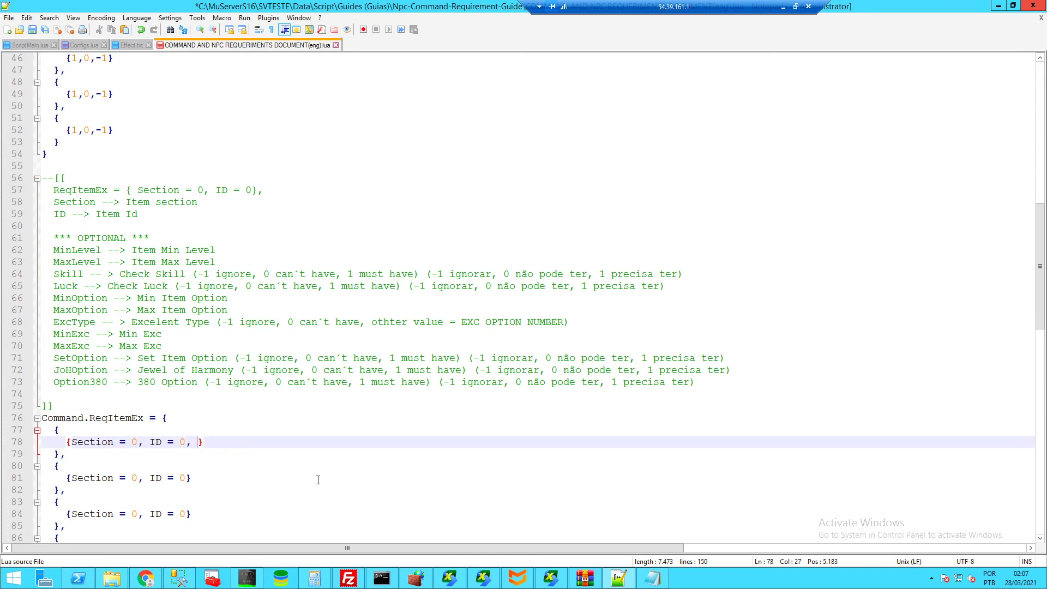
key(ctrl+v)
text(= 2)
key(Left)
double_click(183, 443)
click(186, 443)
- Check item ids in Item.txt, then minimize it
click(653, 578)
scroll(425, 256, up, 14)
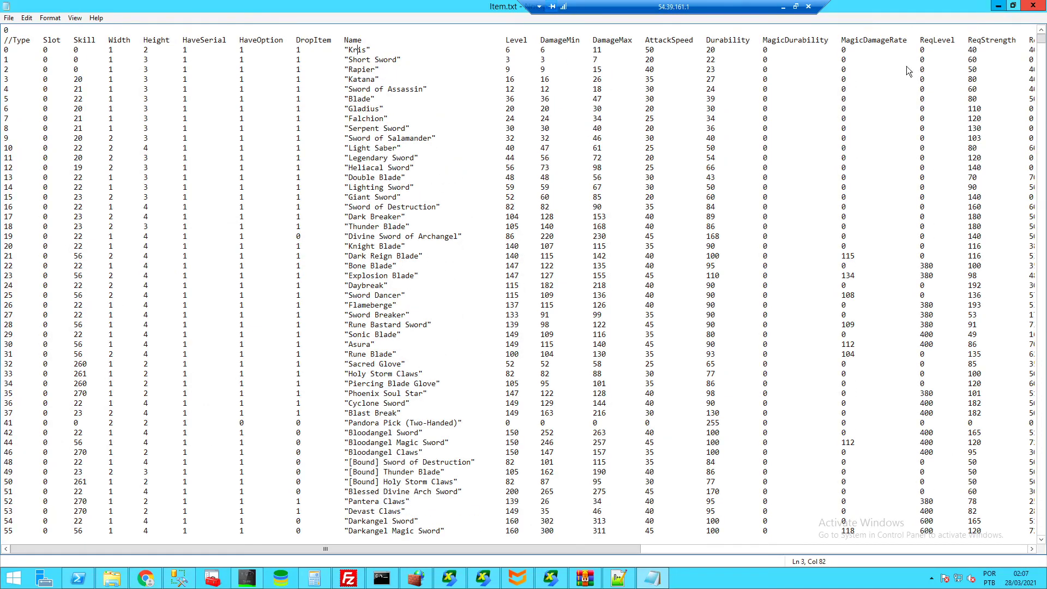
click(998, 5)
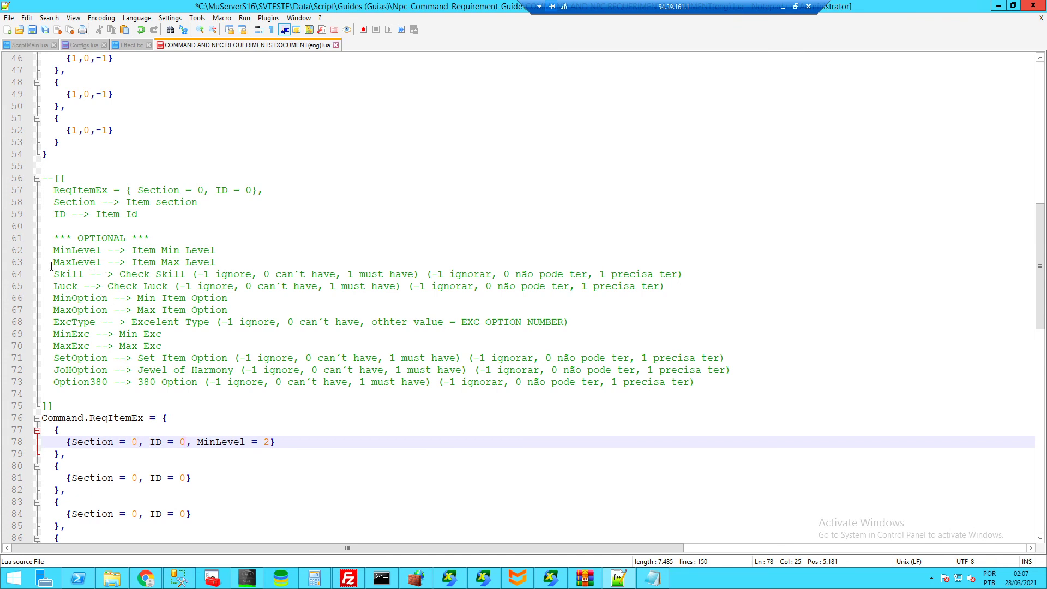
- Append Skill = 1 after MinLevel = 2 in the first ReqItemEx entry
drag(197, 274, 415, 274)
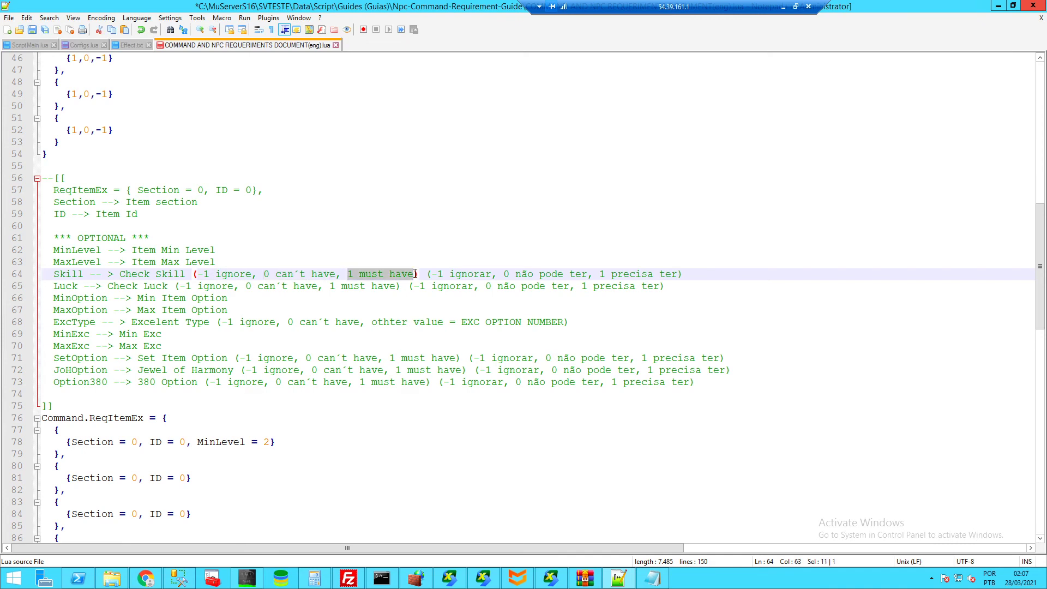
click(273, 442)
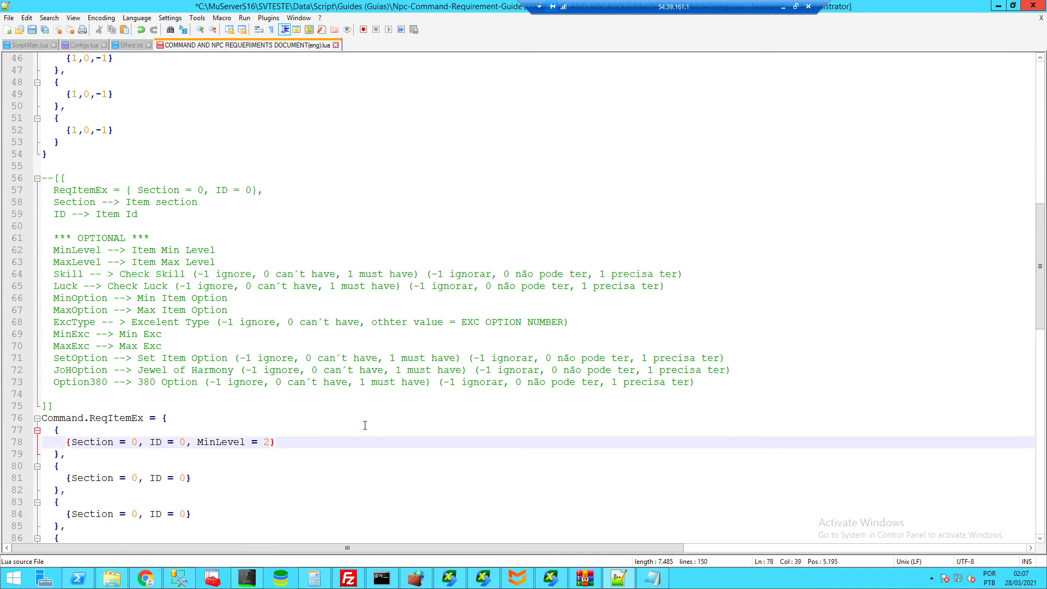
text(,)
double_click(71, 275)
key(ctrl+c)
click(283, 442)
key(ctrl+v)
text(= 1)
drag(60, 286, 66, 286)
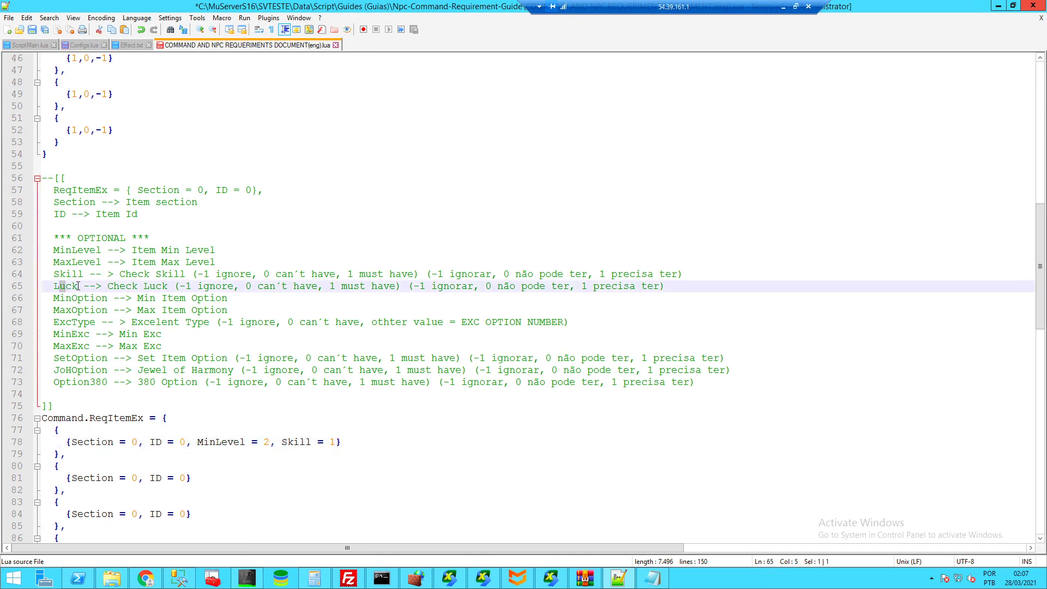
click(83, 299)
click(88, 309)
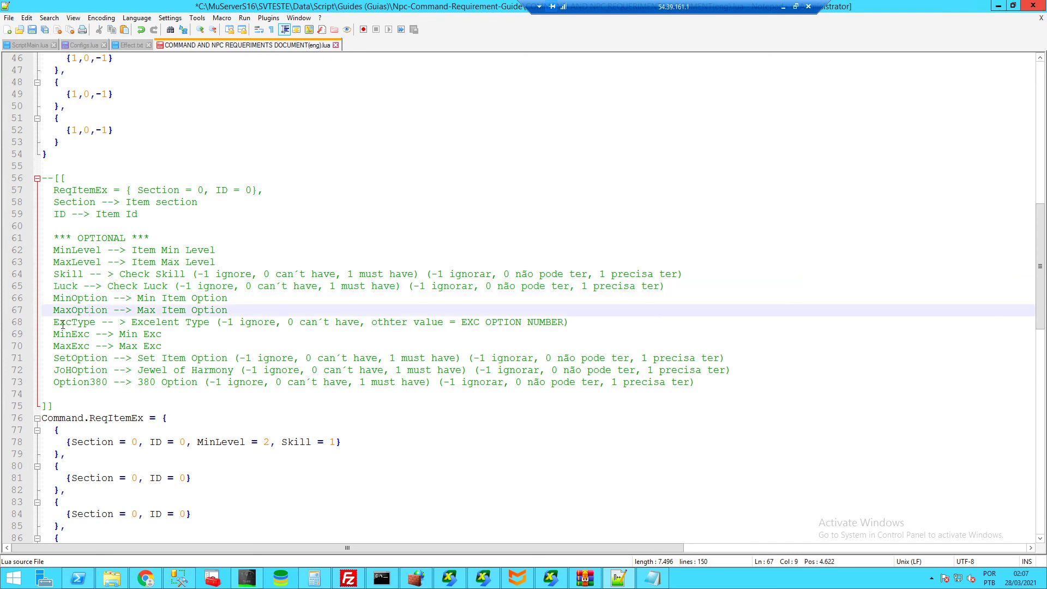
click(63, 323)
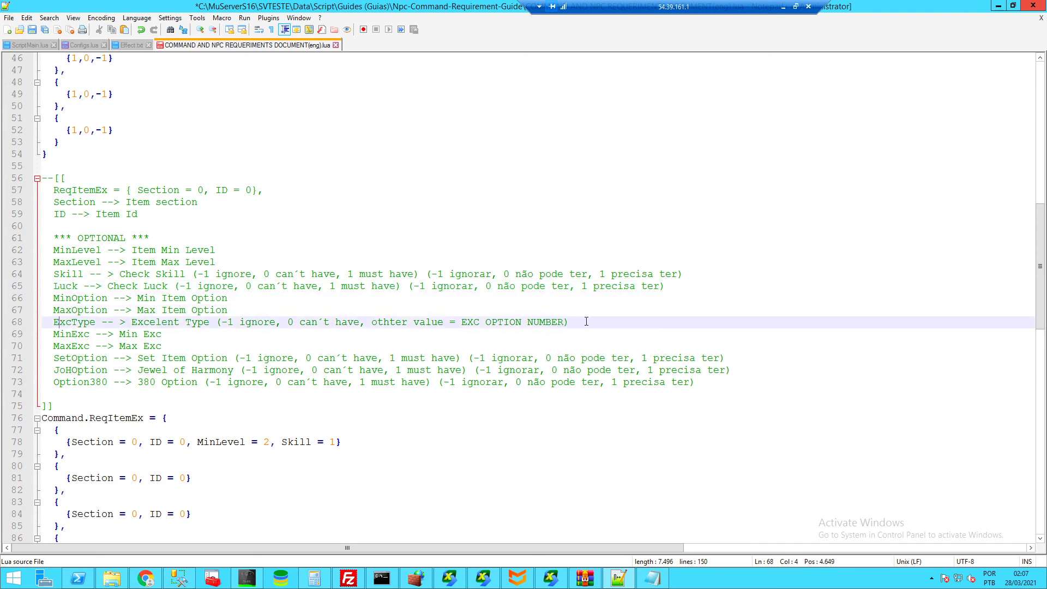
drag(566, 322, 61, 322)
click(441, 329)
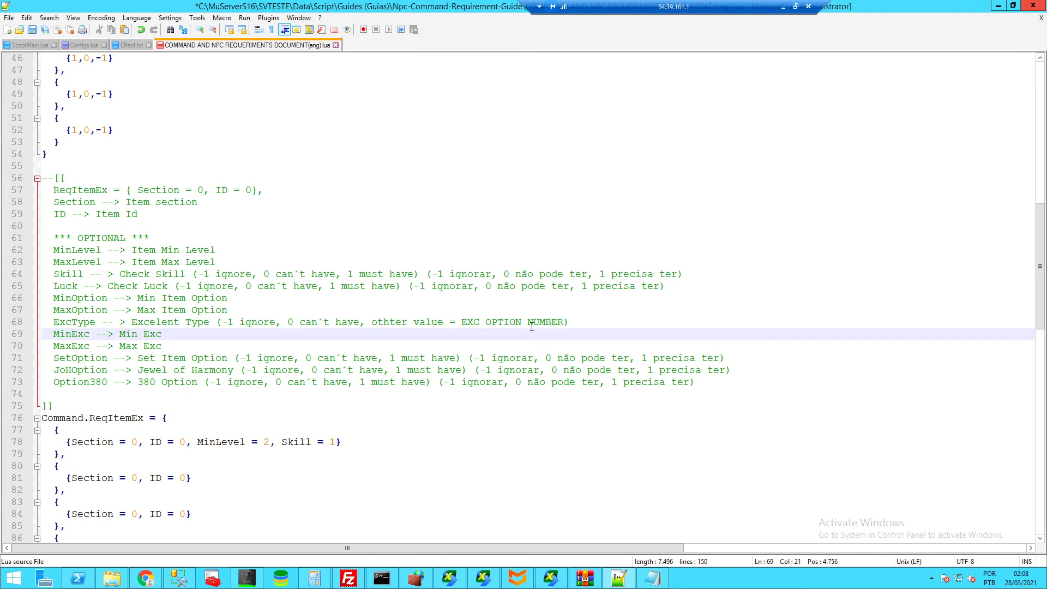
click(560, 324)
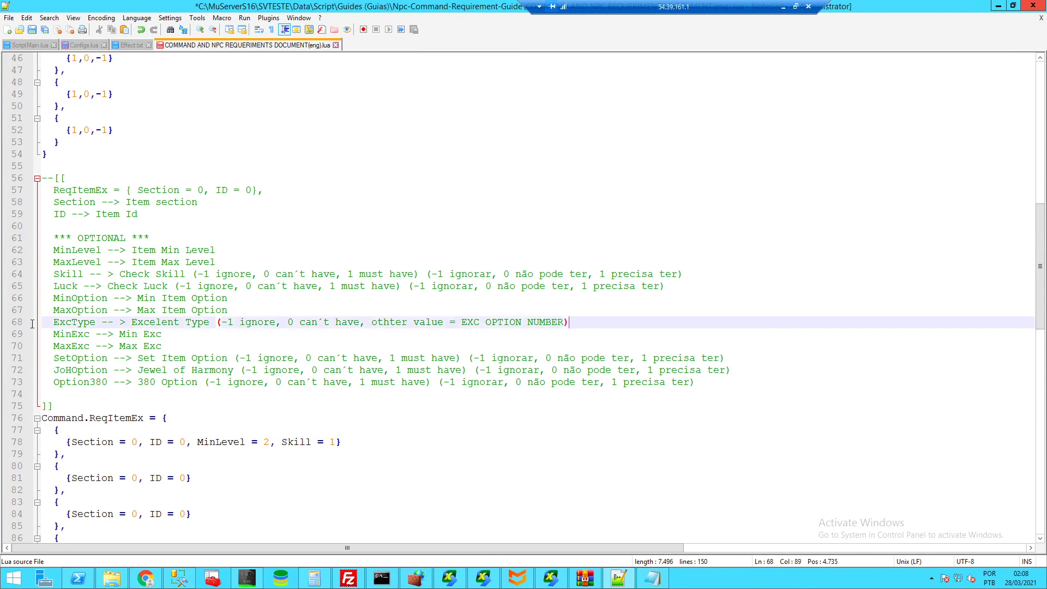
click(54, 334)
click(59, 346)
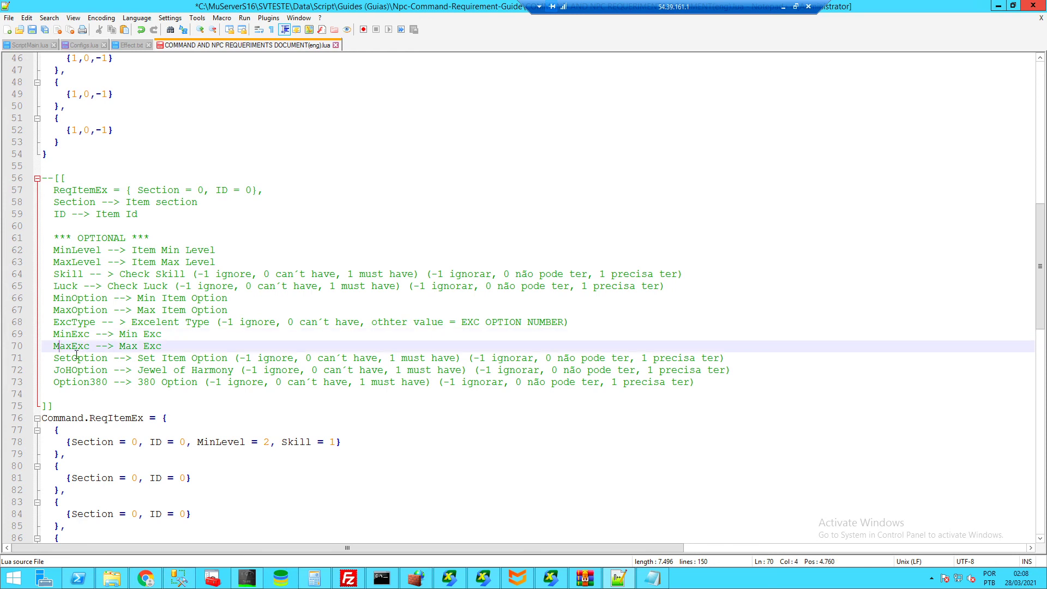
click(245, 360)
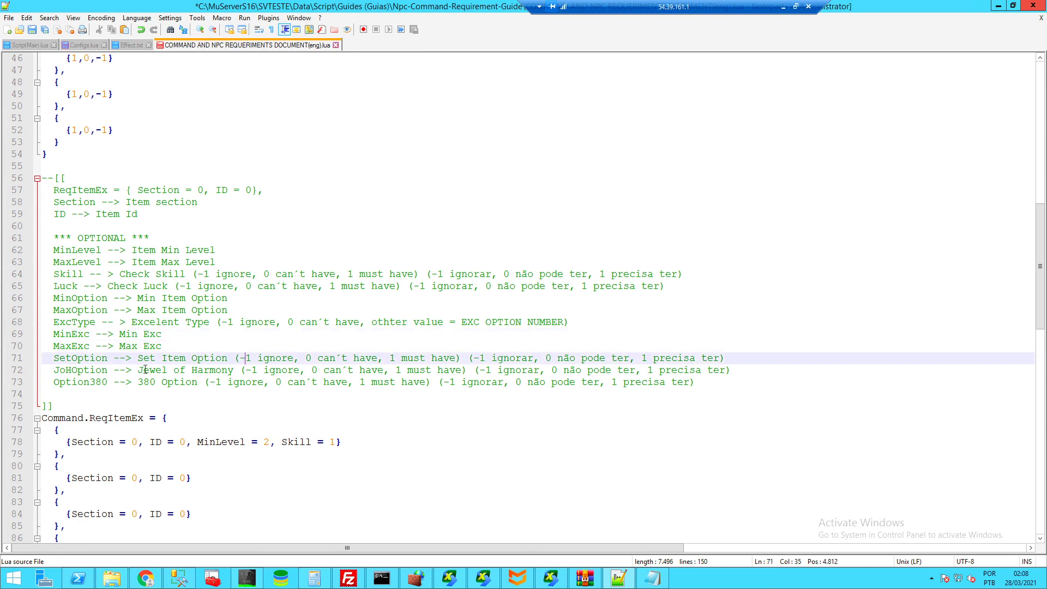
click(79, 370)
click(74, 383)
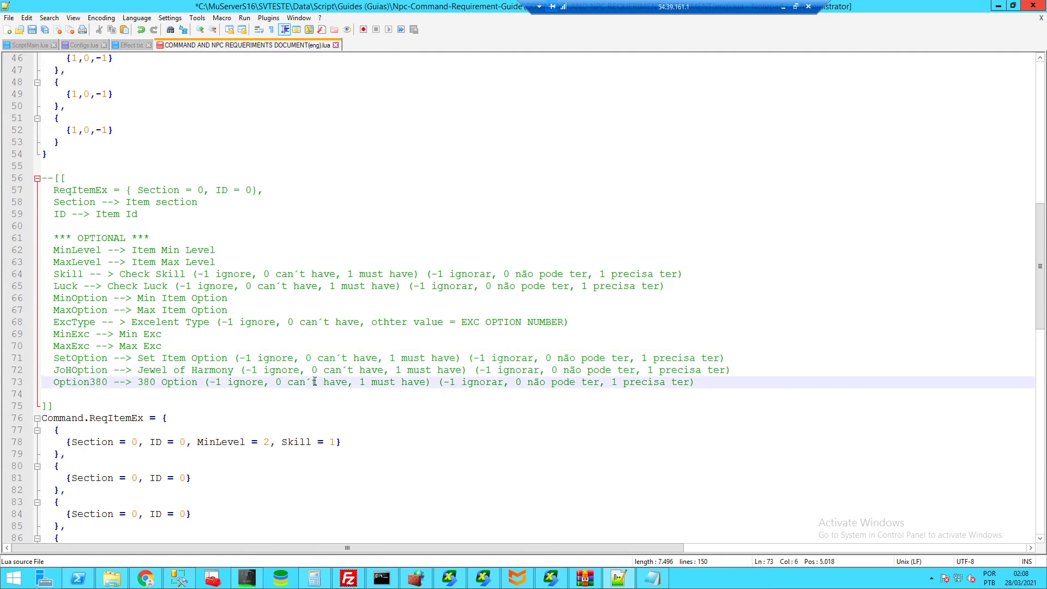
scroll(154, 392, down, 4)
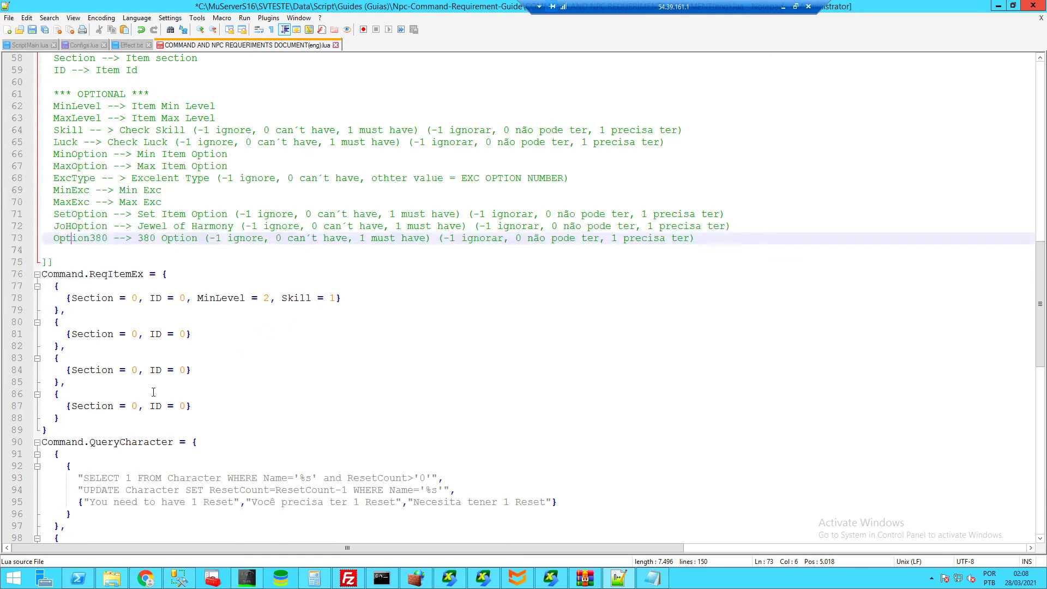
scroll(154, 392, down, 6)
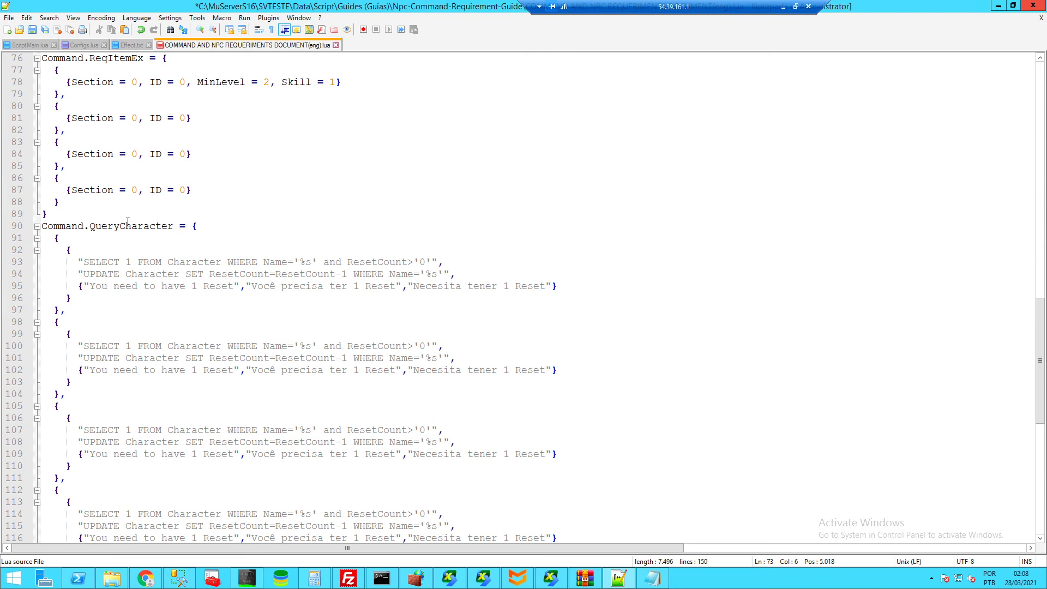
scroll(128, 222, up, 20)
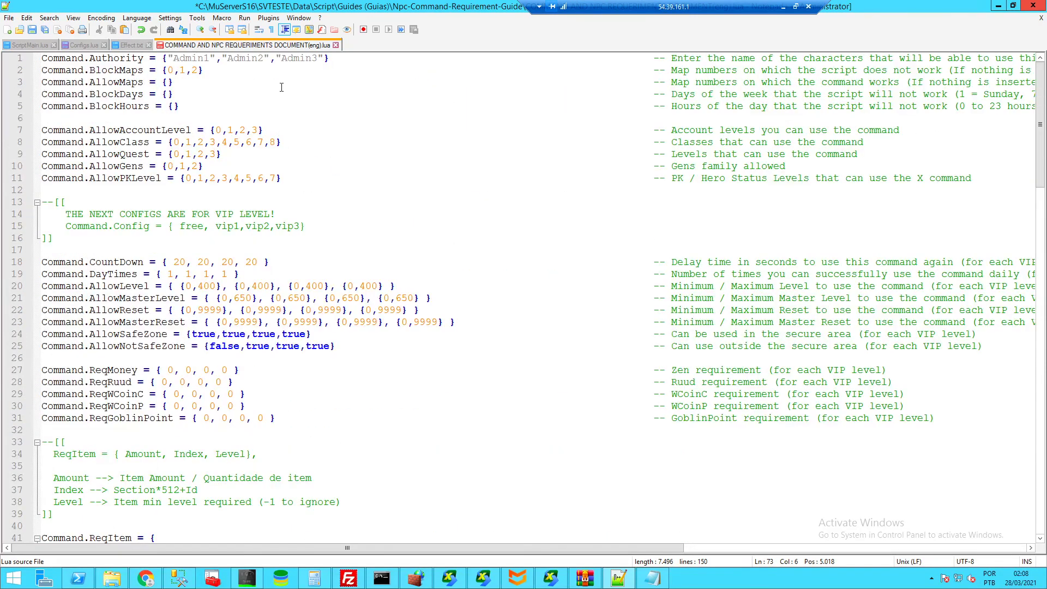
scroll(305, 193, down, 12)
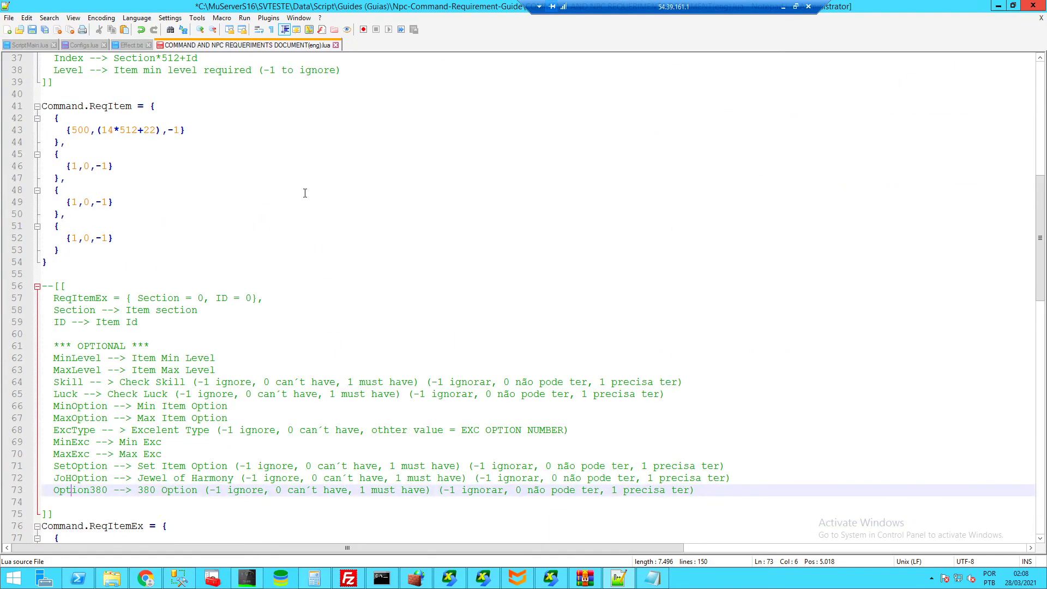
scroll(305, 194, down, 4)
scroll(304, 193, down, 5)
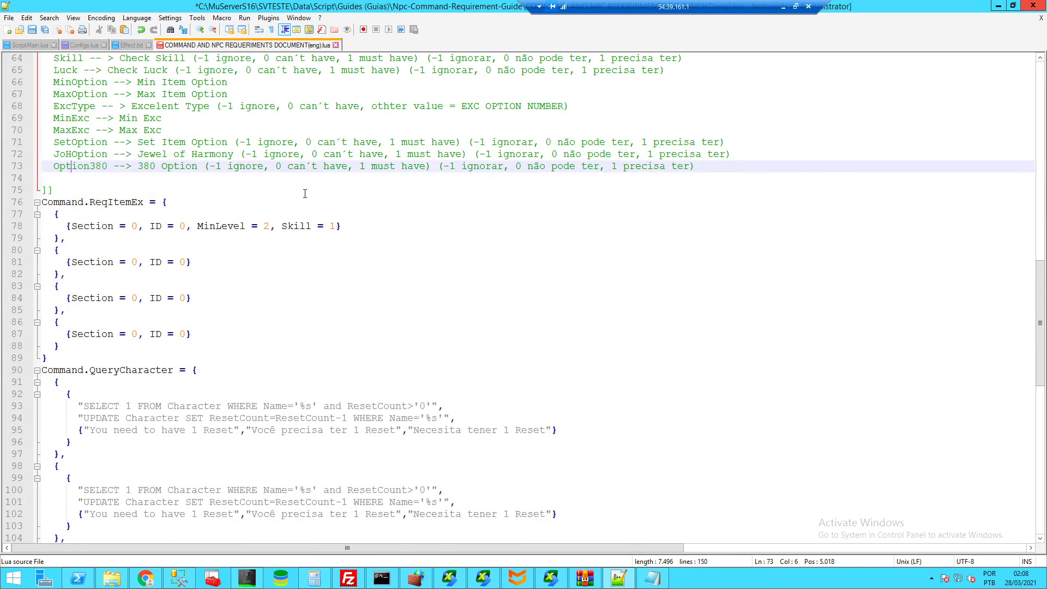
scroll(340, 286, down, 4)
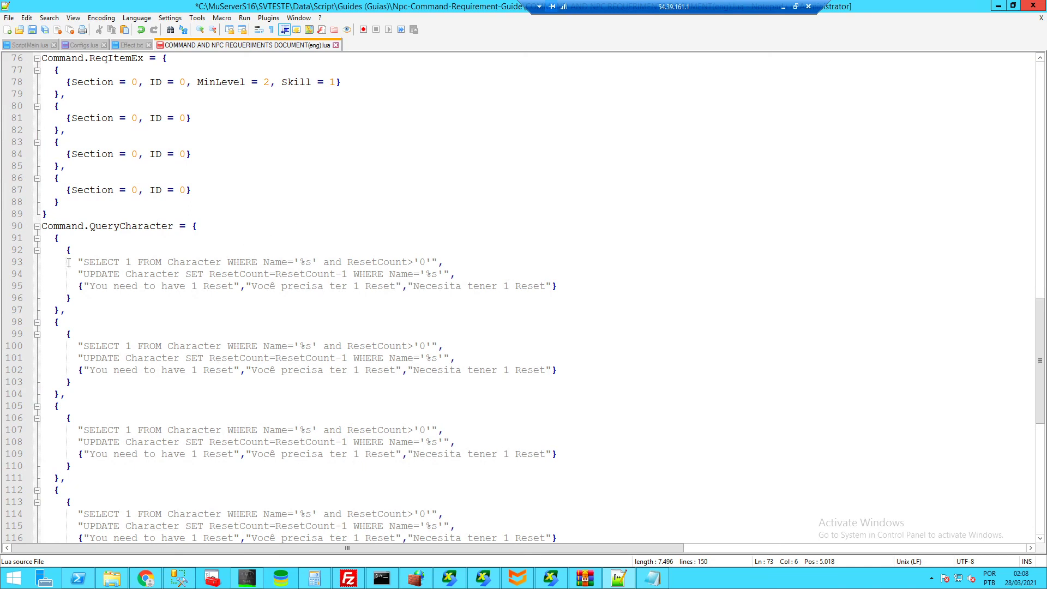
- Append a ' -- select' comment to the end of the SELECT query line 93
drag(79, 262, 475, 262)
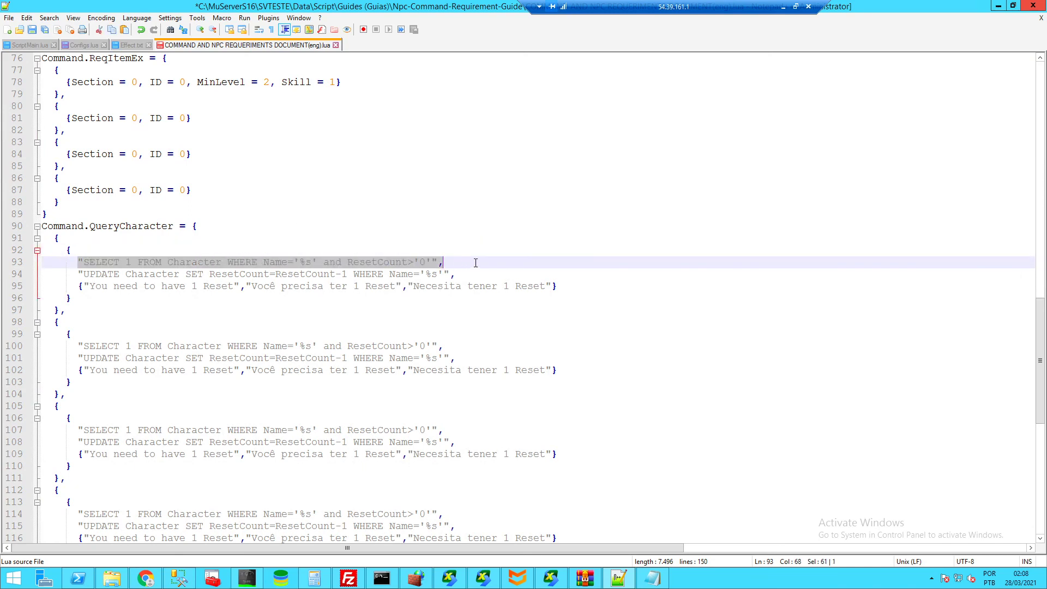
click(476, 262)
text(-- selc)
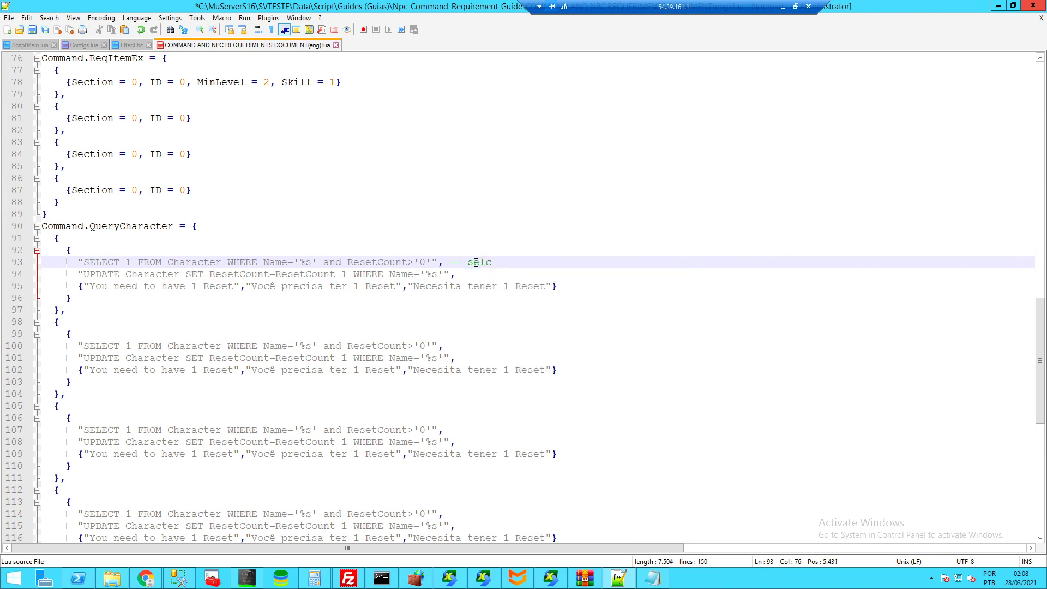
key(BackSpace)
text(ect)
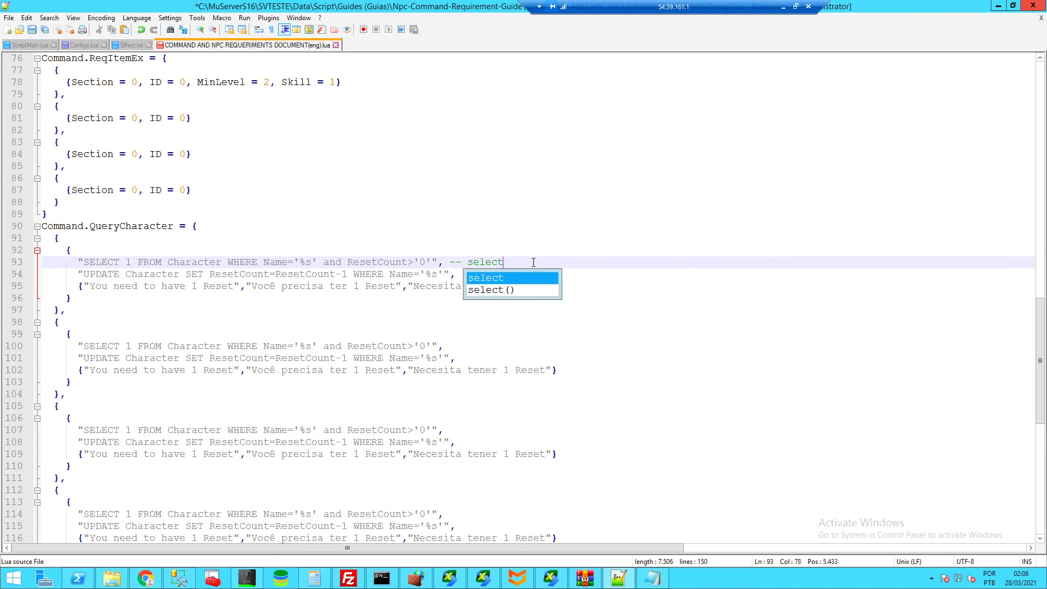
key(Escape)
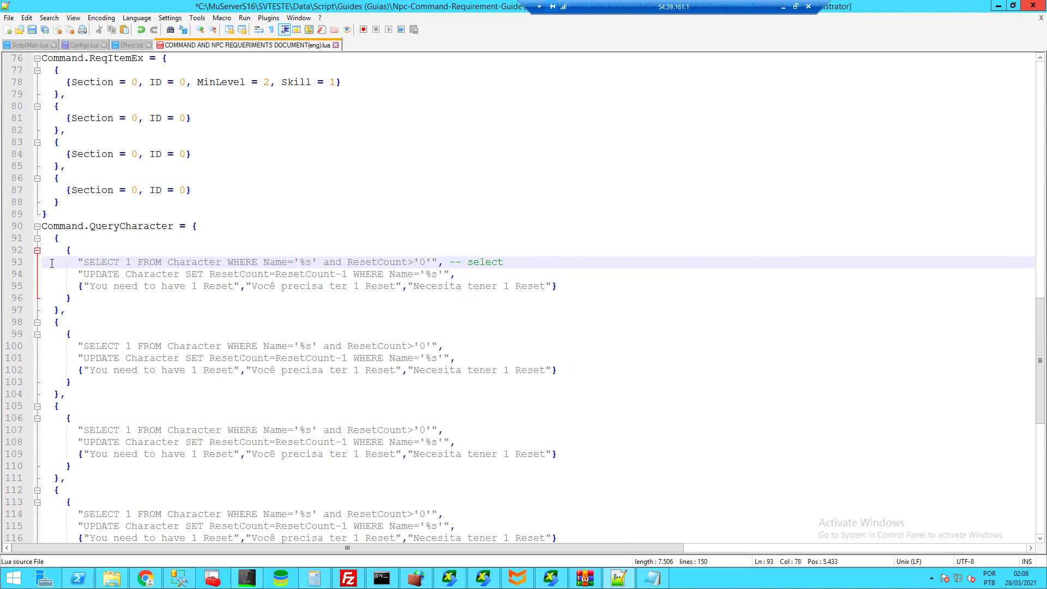
- Append a ' -- execute' comment to the end of the UPDATE query line 94
click(465, 277)
text(-- ec)
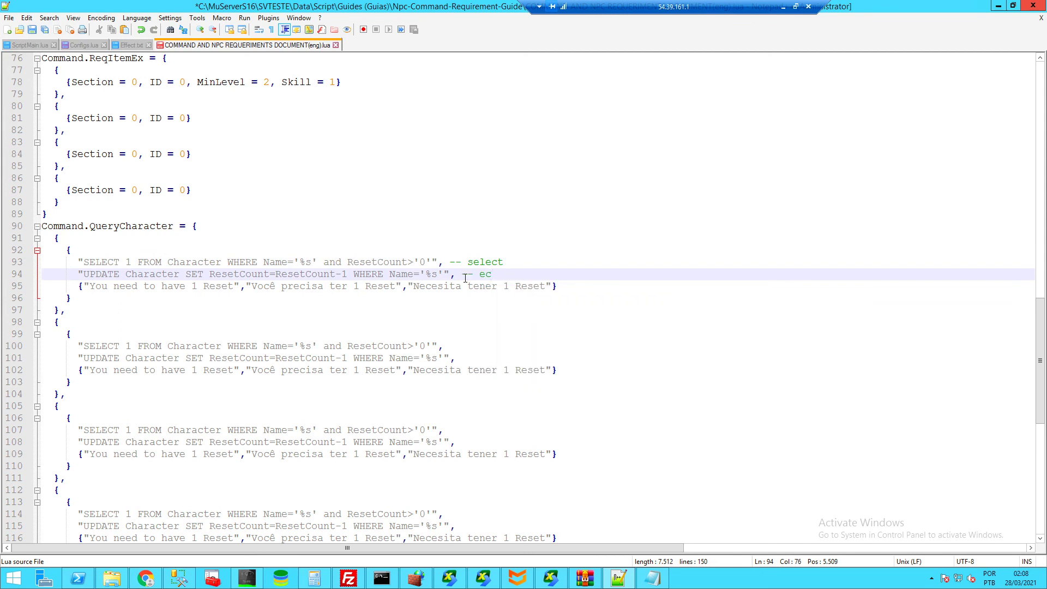
key(BackSpace)
text(xecute)
key(ctrl+shift+Left)
key(ctrl+shift+Left)
key(ctrl+shift+Left)
key(ctrl+shift+Left)
key(ctrl+shift+Left)
key(ctrl+shift+Left)
key(ctrl+shift+Left)
key(ctrl+shift+Left)
key(ctrl+shift+Left)
key(ctrl+shift+Left)
key(ctrl+shift+Left)
key(ctrl+shift+Left)
key(ctrl+shift+Left)
key(ctrl+shift+Left)
key(ctrl+shift+Left)
key(ctrl+shift+Left)
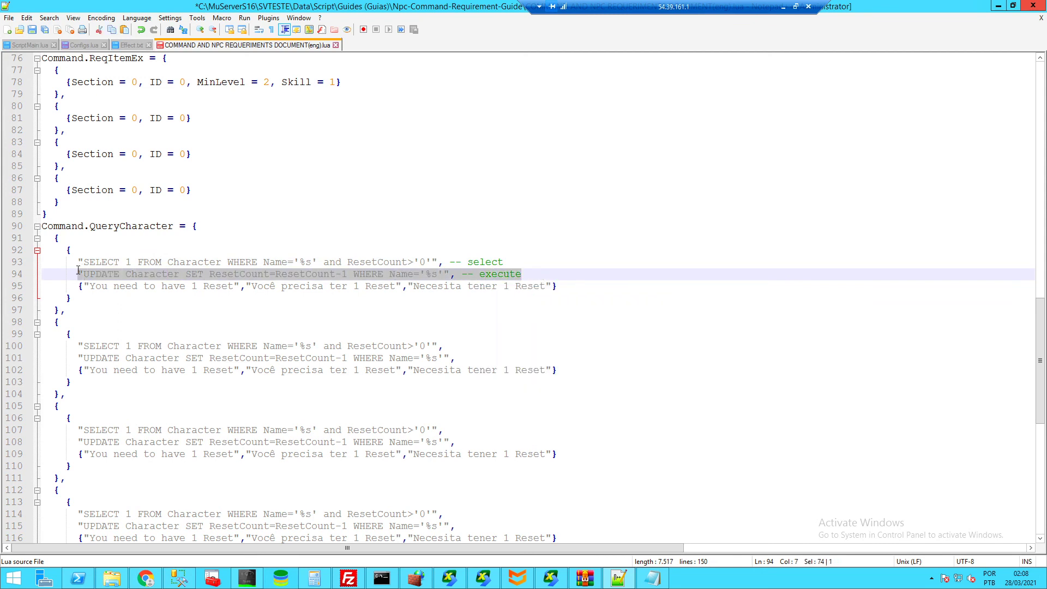
click(529, 272)
drag(526, 273, 73, 271)
- Append ' -- fails' to the failure message line 95, highlighting its English, Portuguese and Spanish texts
click(585, 284)
text(-- fails)
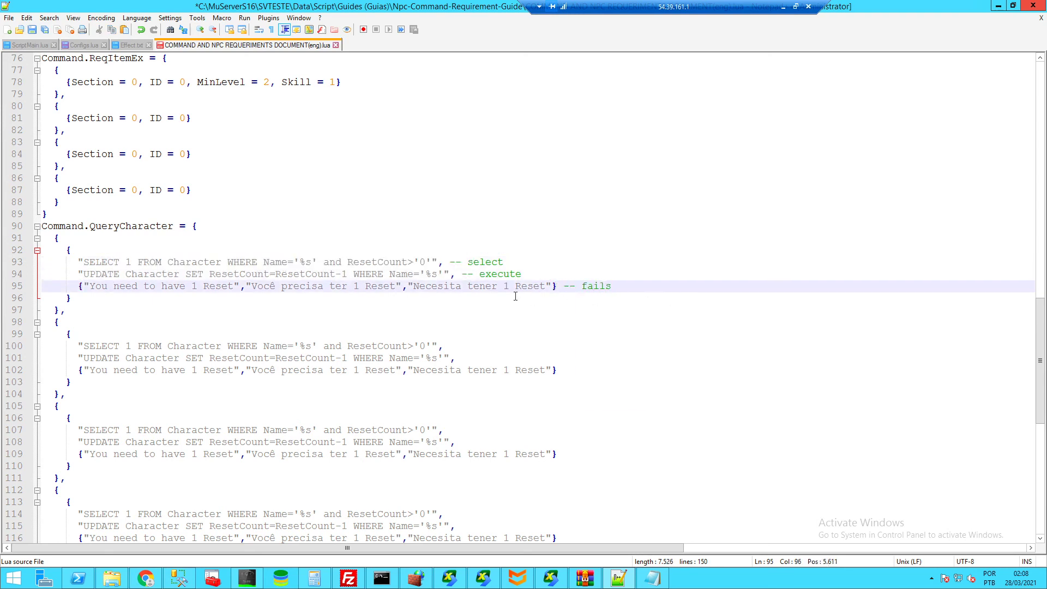
drag(233, 287, 95, 287)
drag(378, 287, 293, 288)
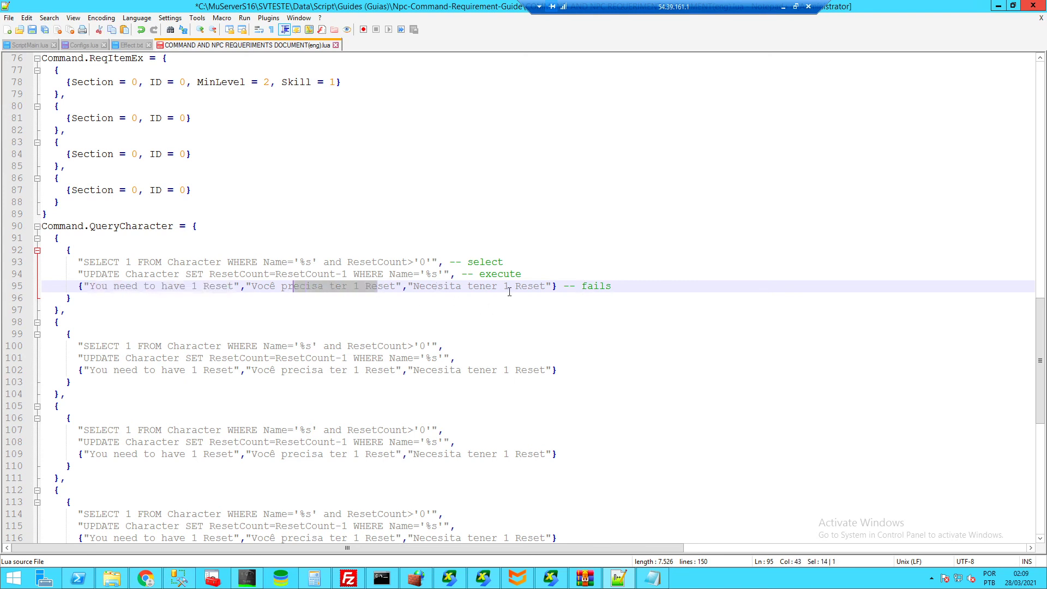
drag(515, 287, 461, 288)
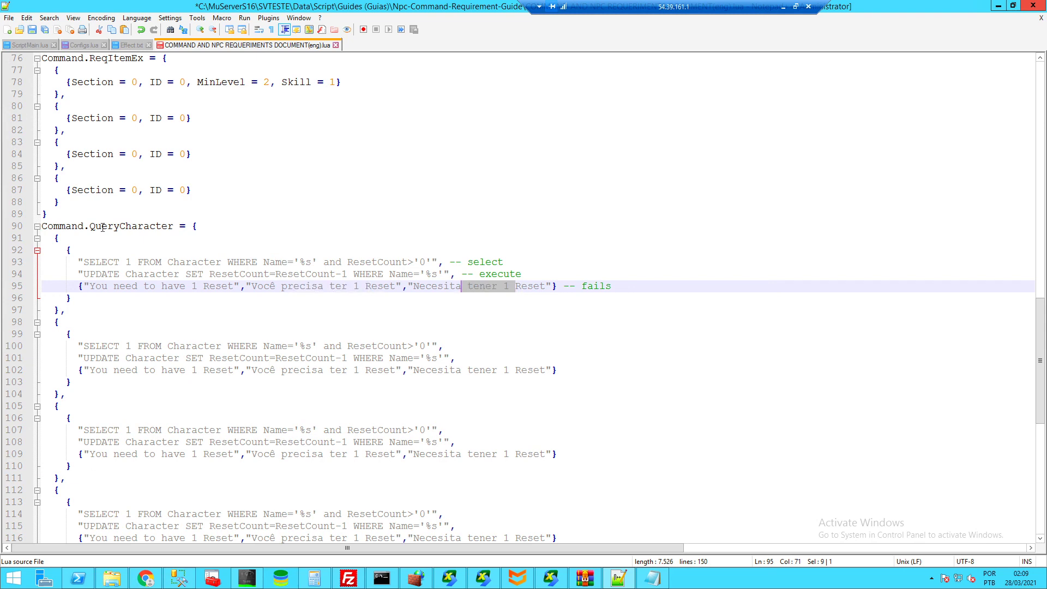
scroll(103, 227, down, 11)
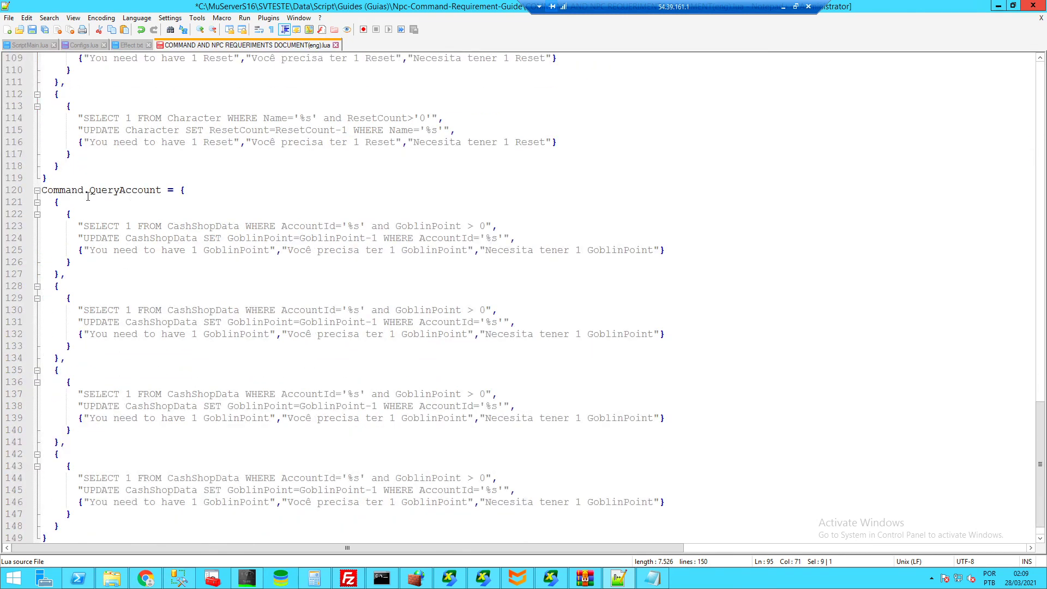
scroll(142, 202, up, 3)
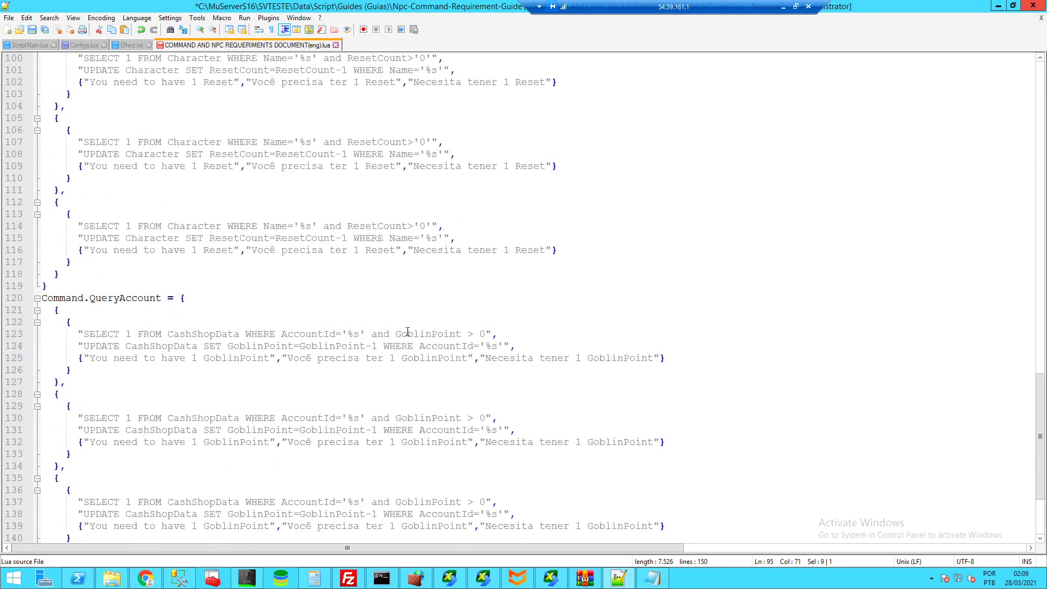
scroll(408, 332, up, 4)
scroll(367, 362, down, 5)
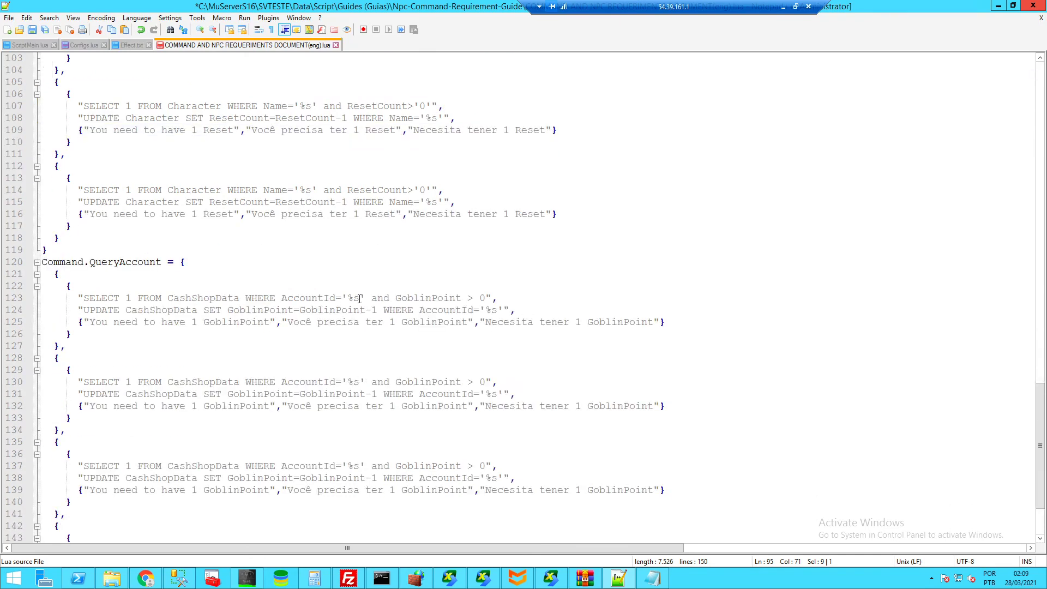
drag(360, 299, 345, 299)
scroll(349, 301, up, 9)
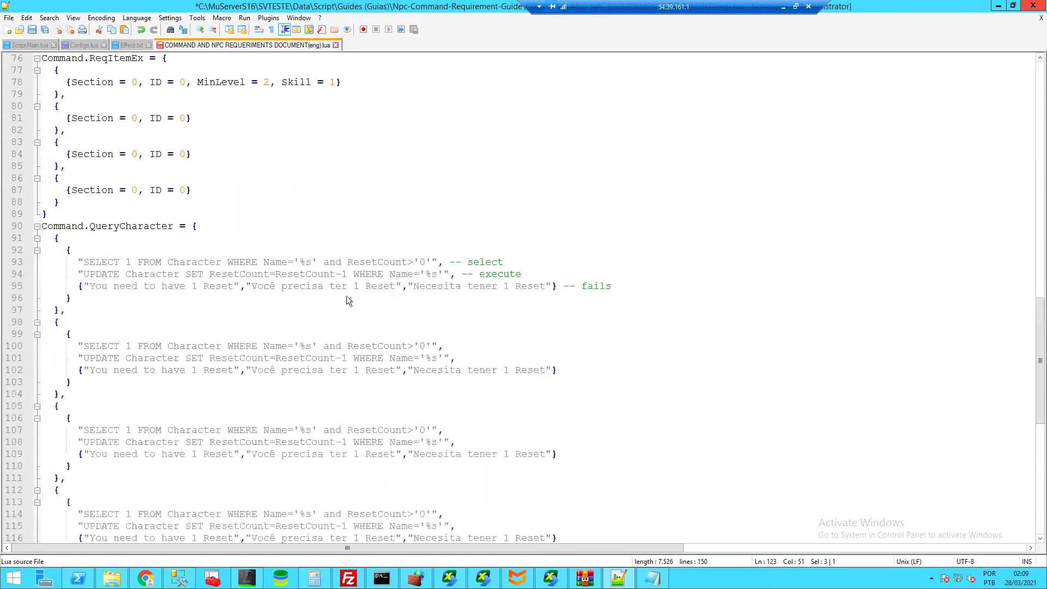
drag(312, 262, 303, 263)
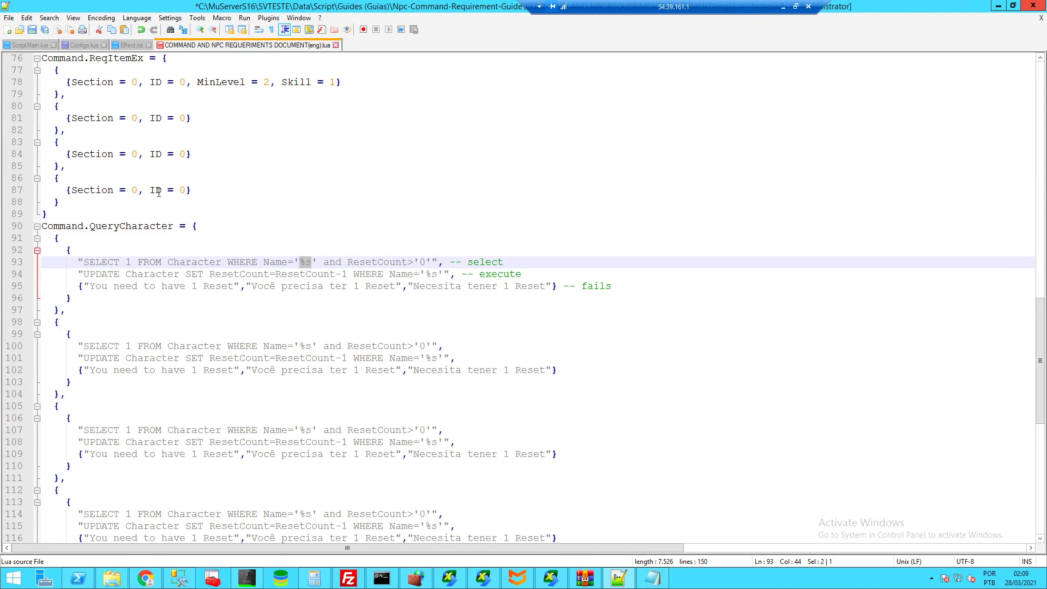
scroll(158, 192, up, 4)
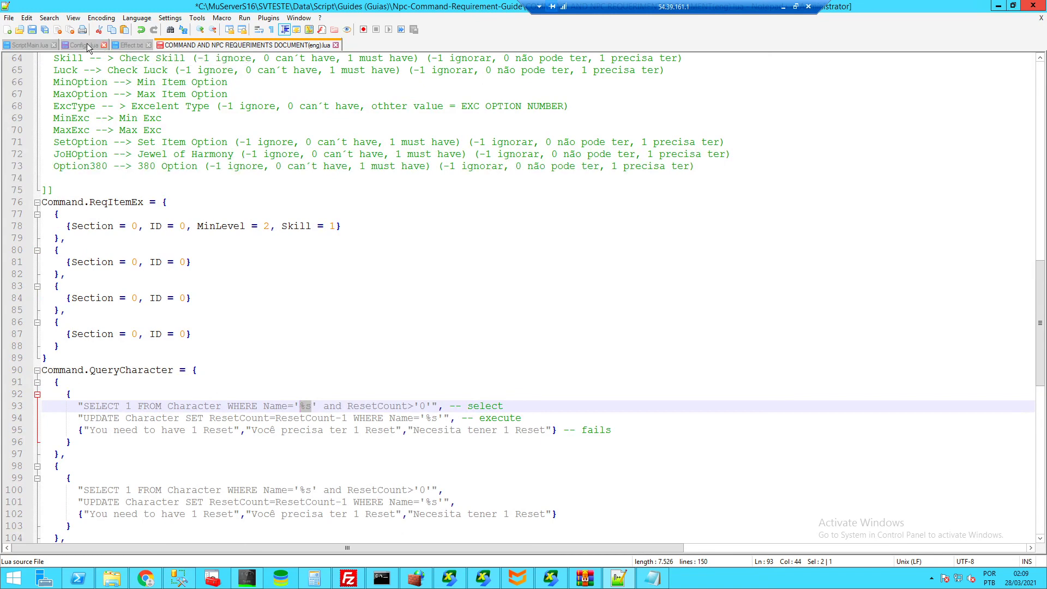
- Delete the ReqMoney and ReqGoblinPoint lines from Configs.lua's Command block, leaving only Code
click(89, 48)
scroll(122, 393, down, 2)
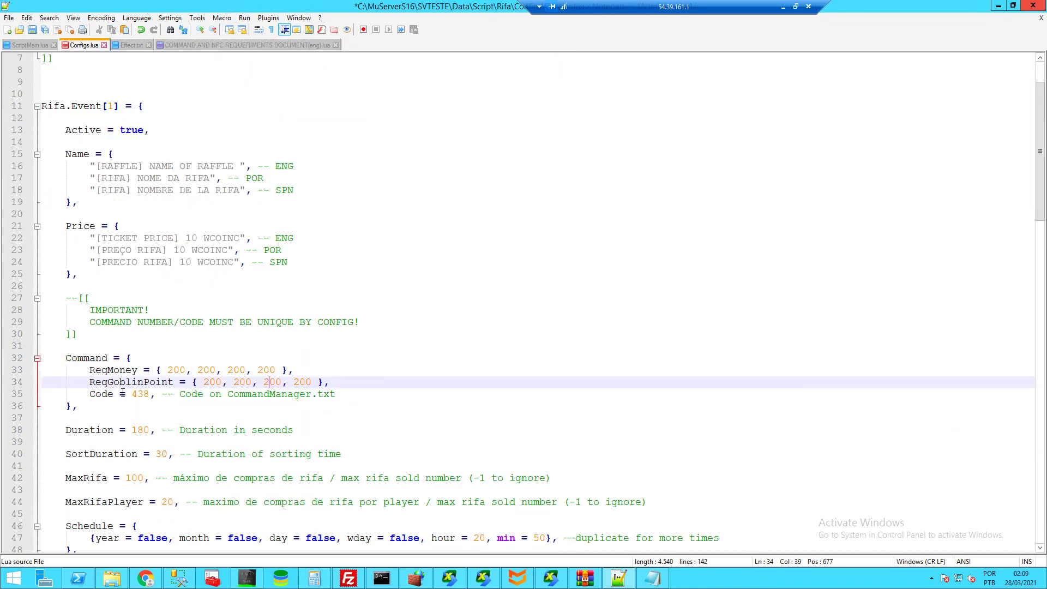
drag(334, 397, 90, 394)
click(350, 402)
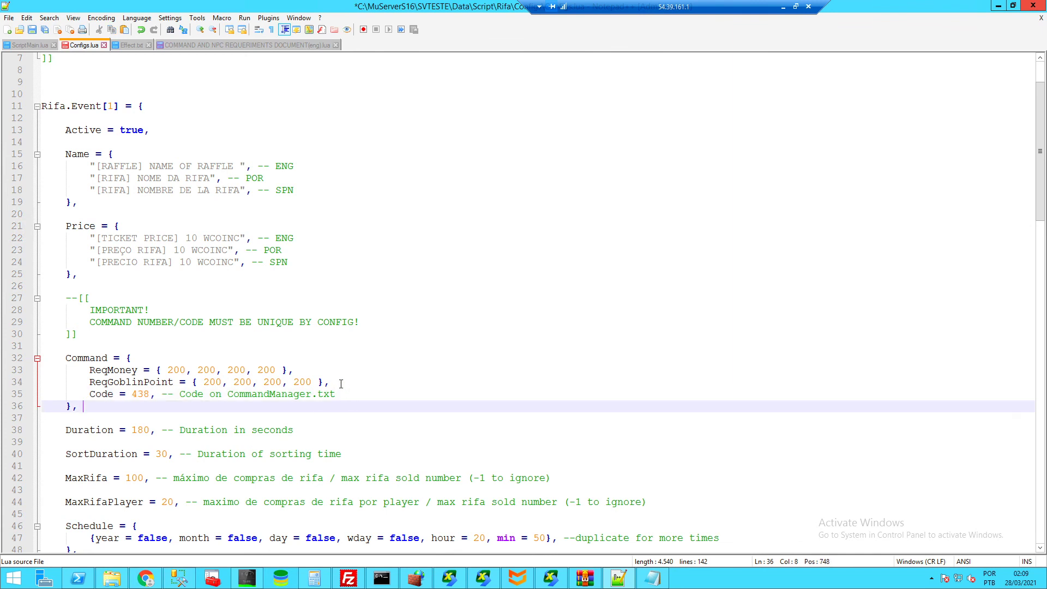
drag(329, 382, 84, 371)
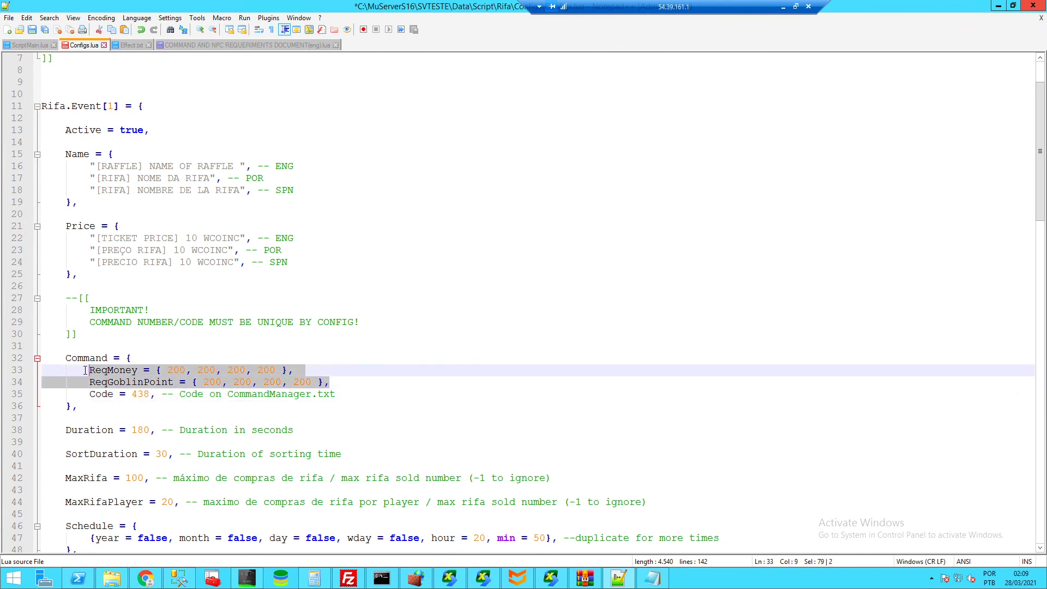
key(Delete)
click(145, 359)
key(Delete)
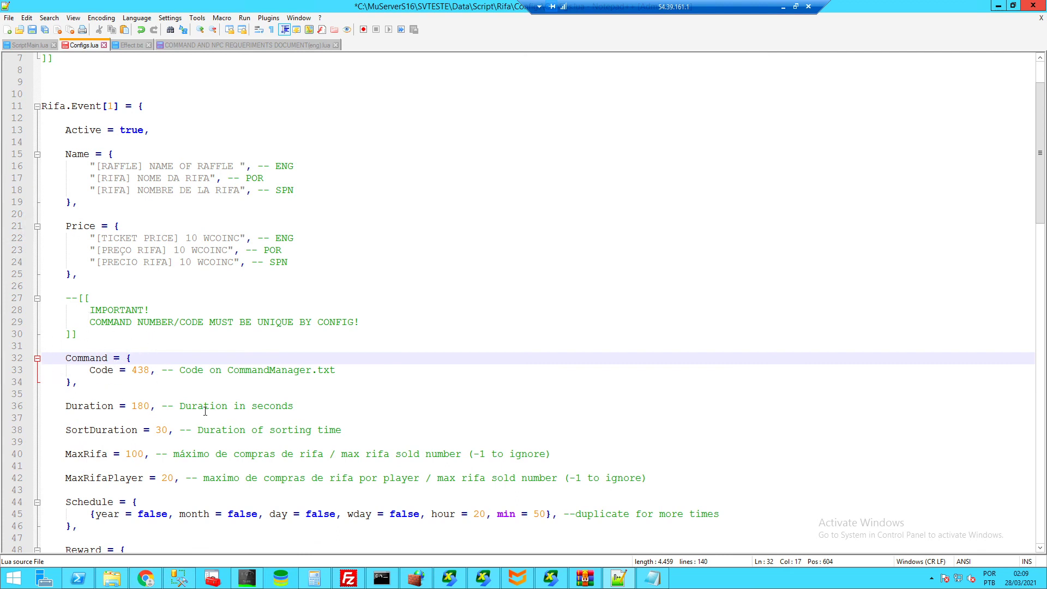
click(91, 382)
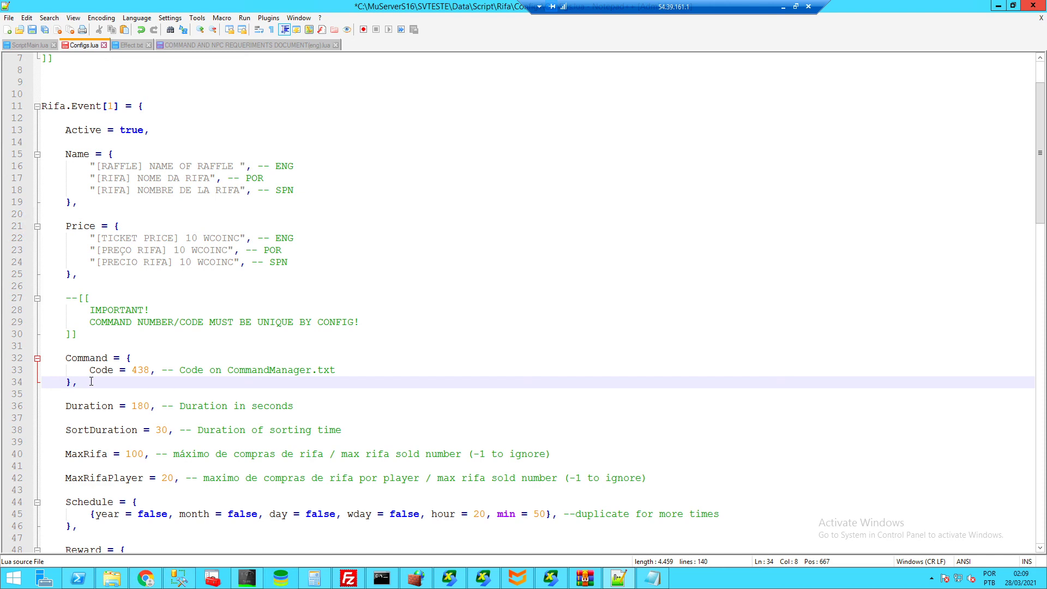
- Save Configs.lua and go back to the top of the requirements guide document
key(ctrl+s)
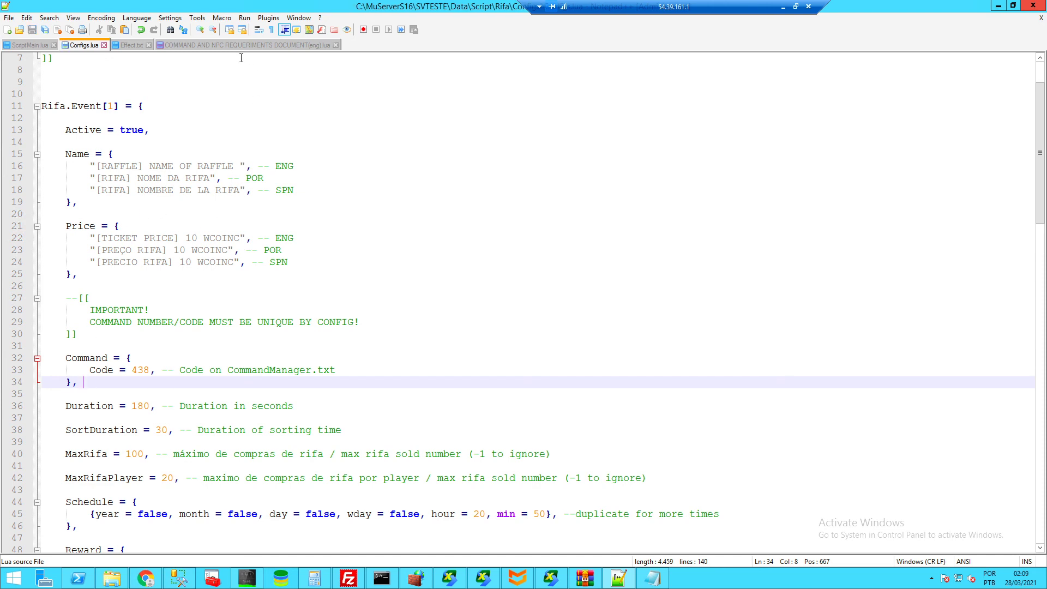
click(213, 45)
scroll(228, 200, up, 15)
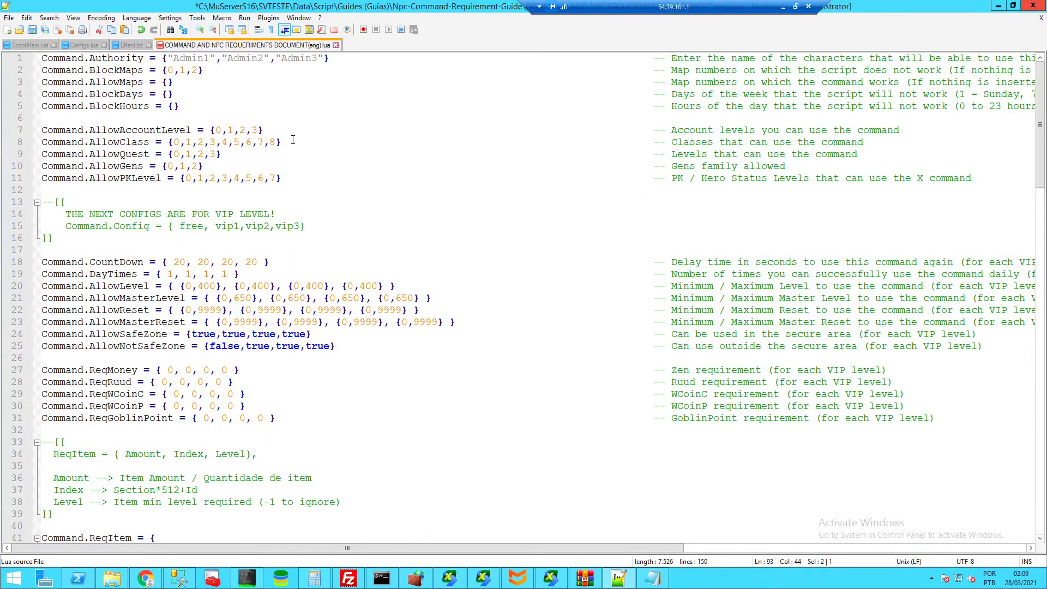
- Return to Configs.lua and select the Command block on lines 32–34, now holding only Code = 438
click(136, 46)
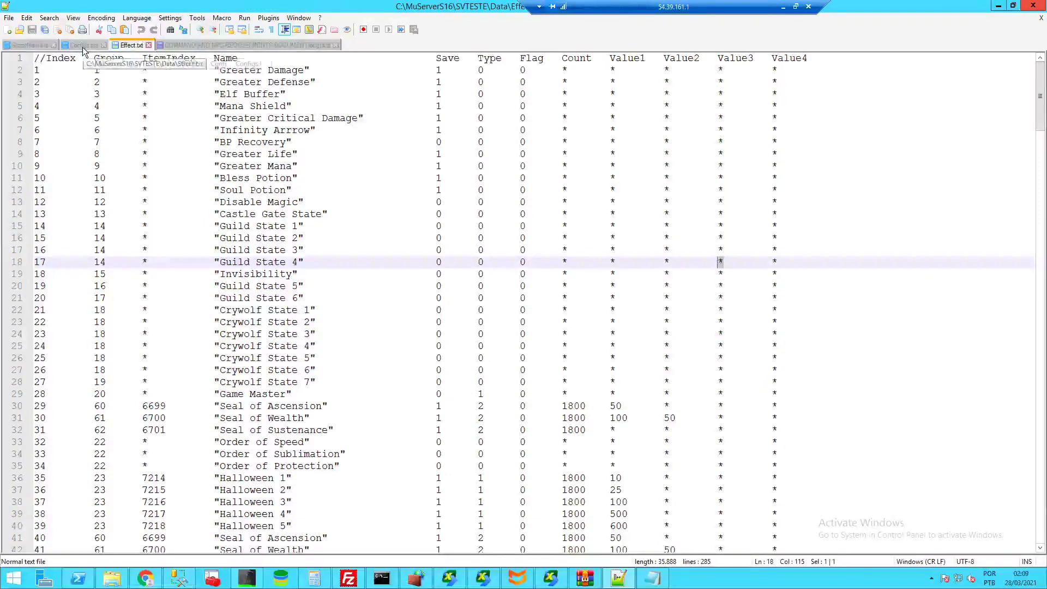
click(83, 46)
drag(83, 383, 65, 361)
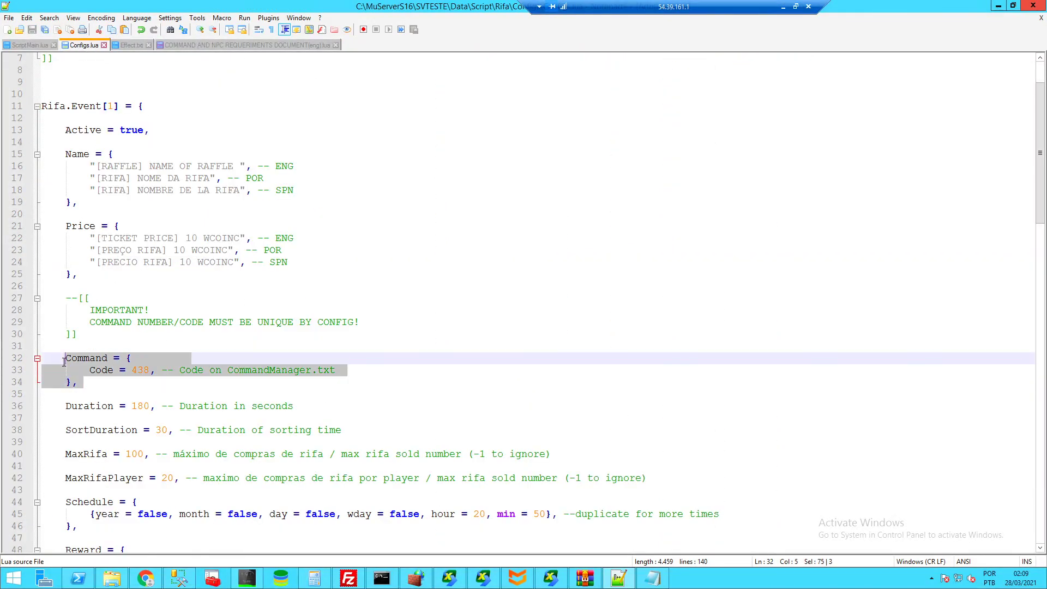
click(112, 382)
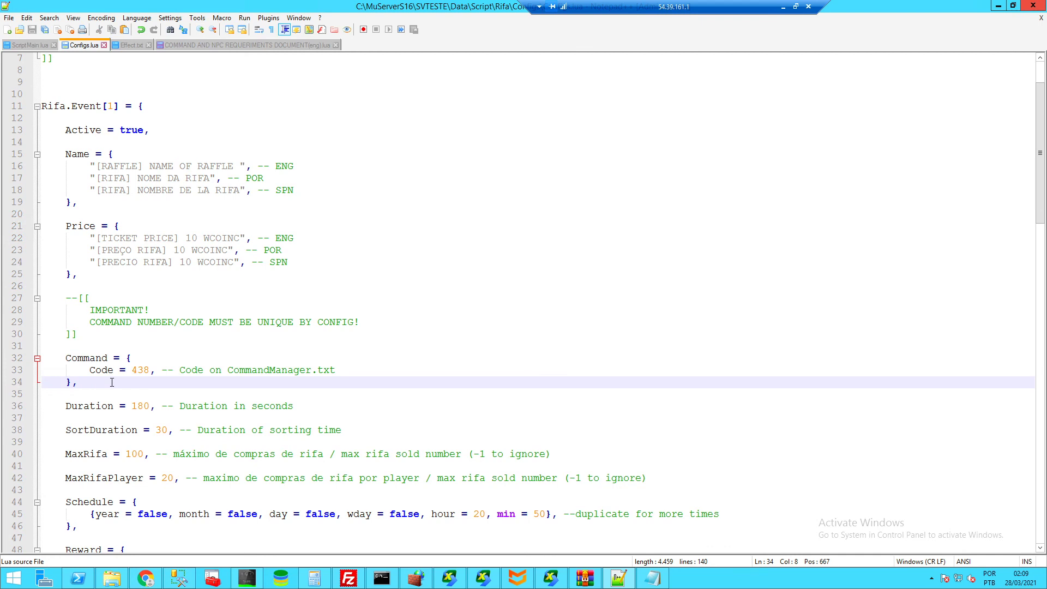
- Add a 'Requirements = {' entry below the Command block, then delete it again
key(Return)
key(Return)
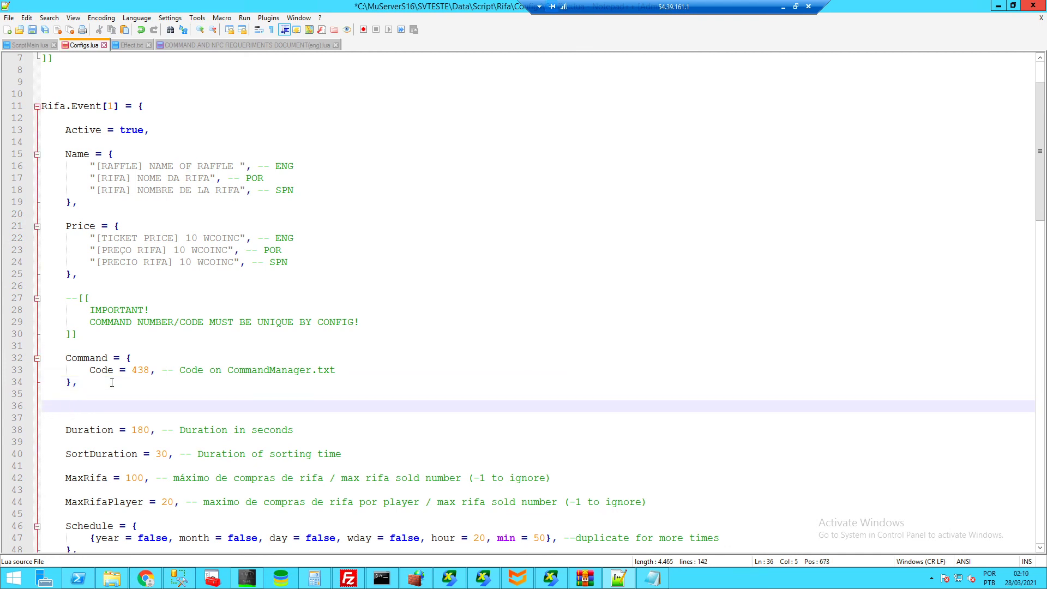
text(Re)
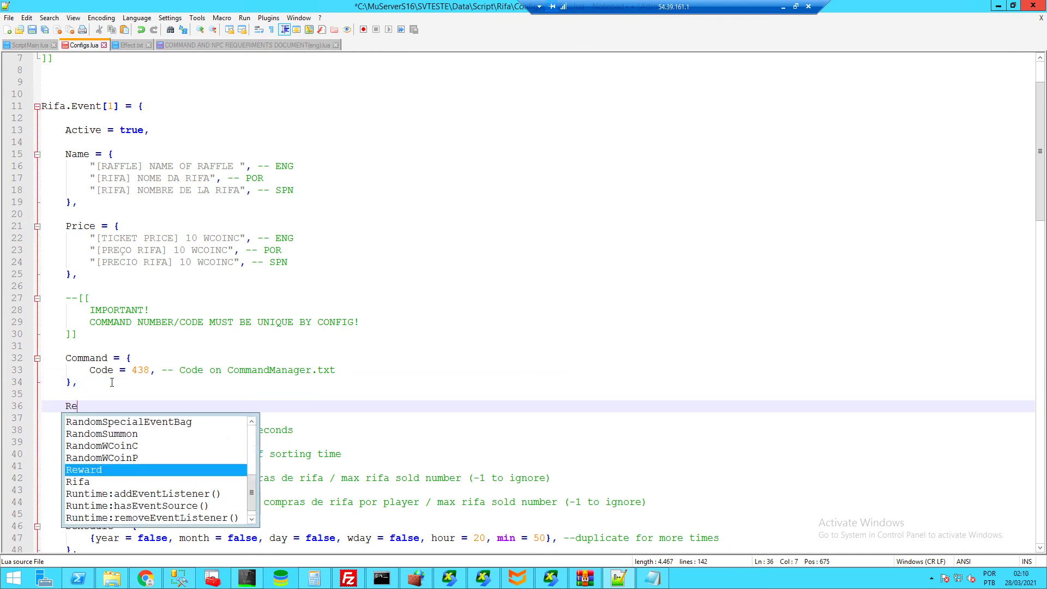
text(qui)
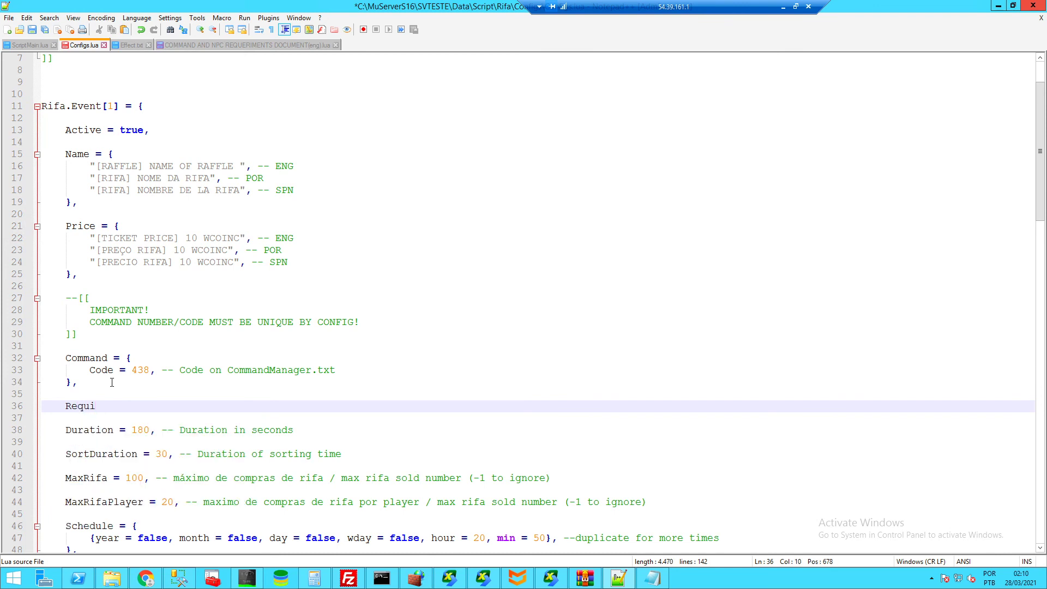
text(rements = {)
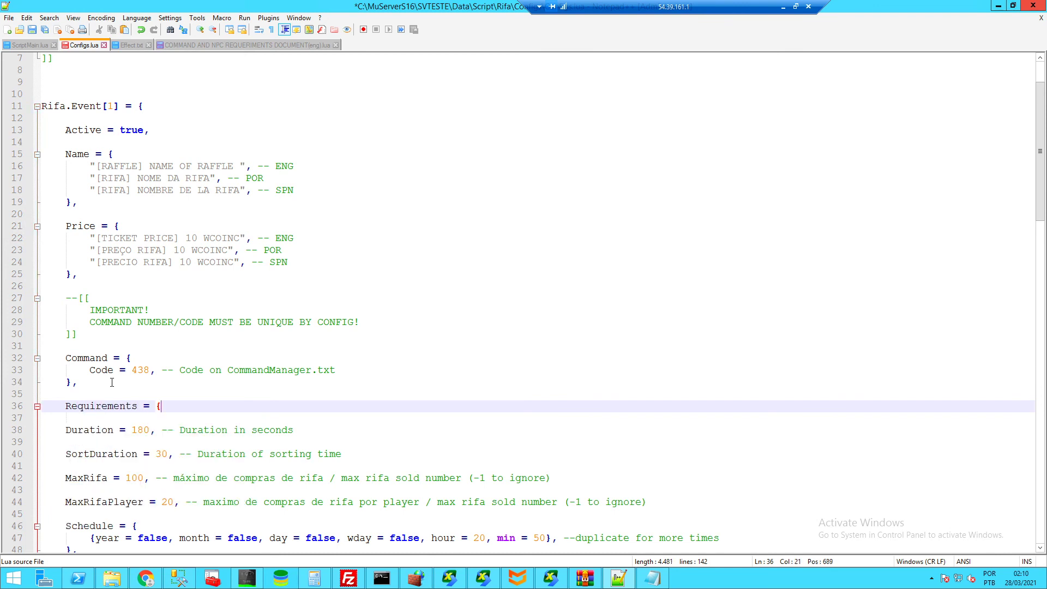
key(Return)
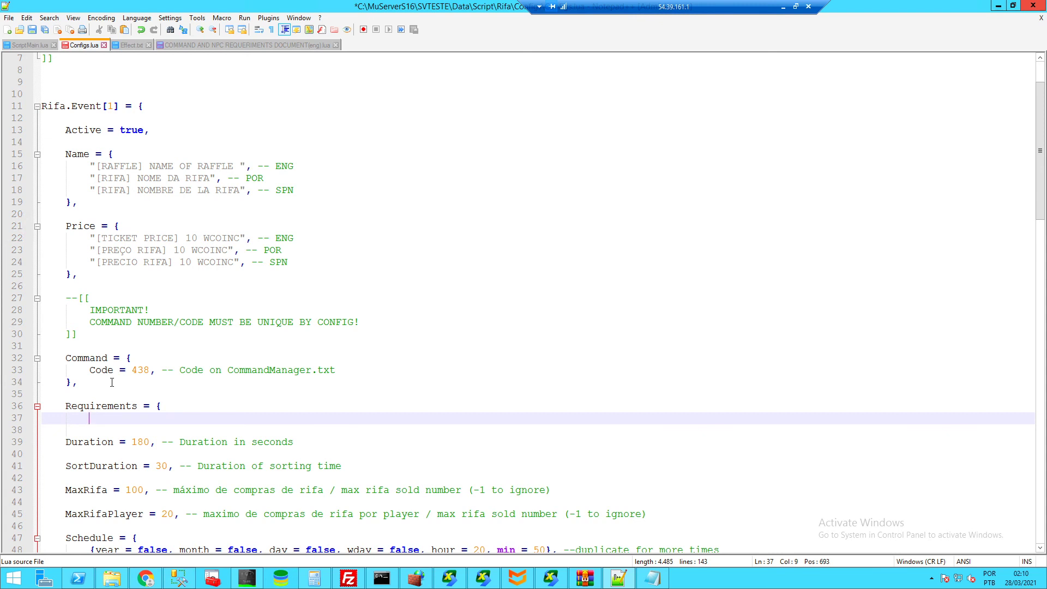
drag(163, 405, 66, 405)
key(BackSpace)
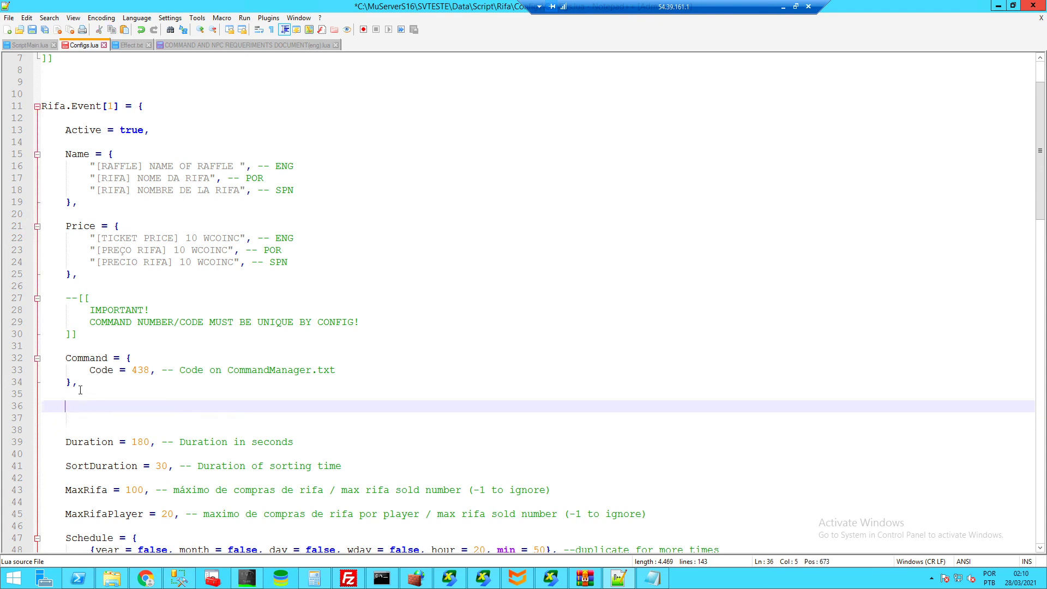
- Remove the leftover blank lines below the Command block and save Configs.lua
click(82, 383)
key(Delete)
key(Delete)
click(82, 403)
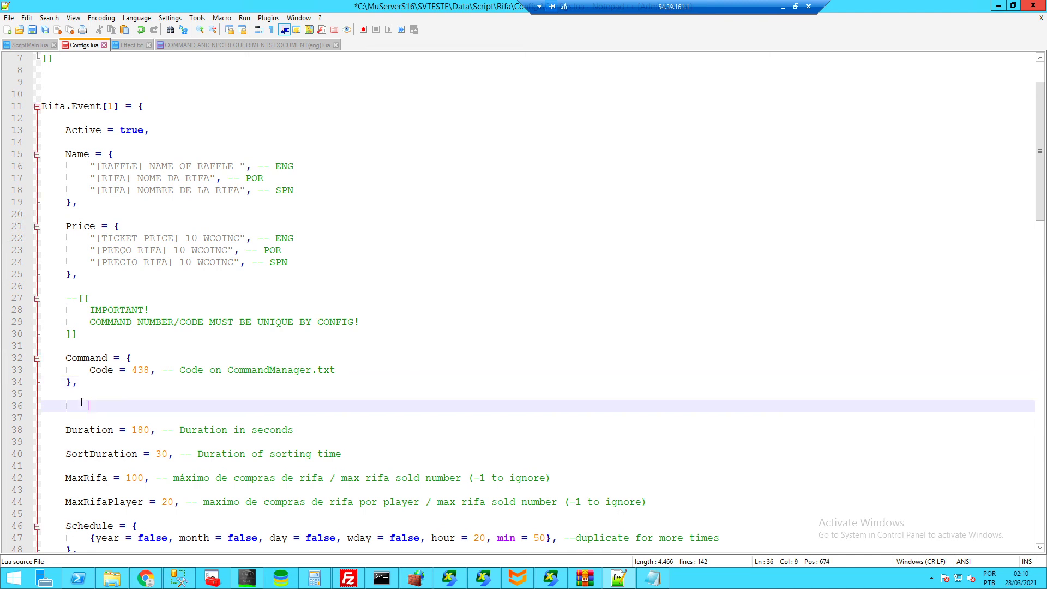
key(BackSpace)
key(Delete)
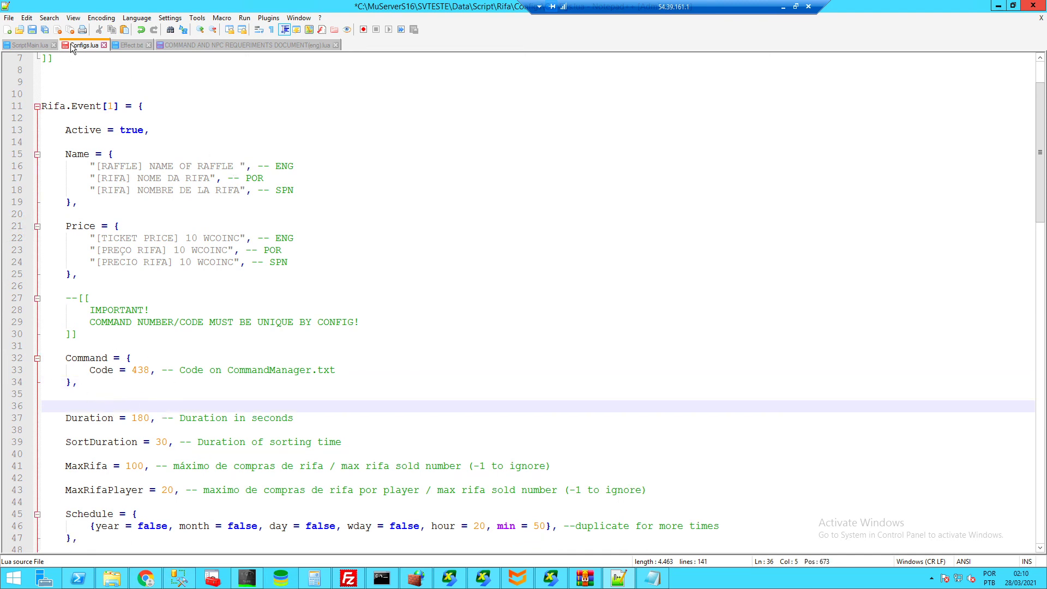
click(159, 310)
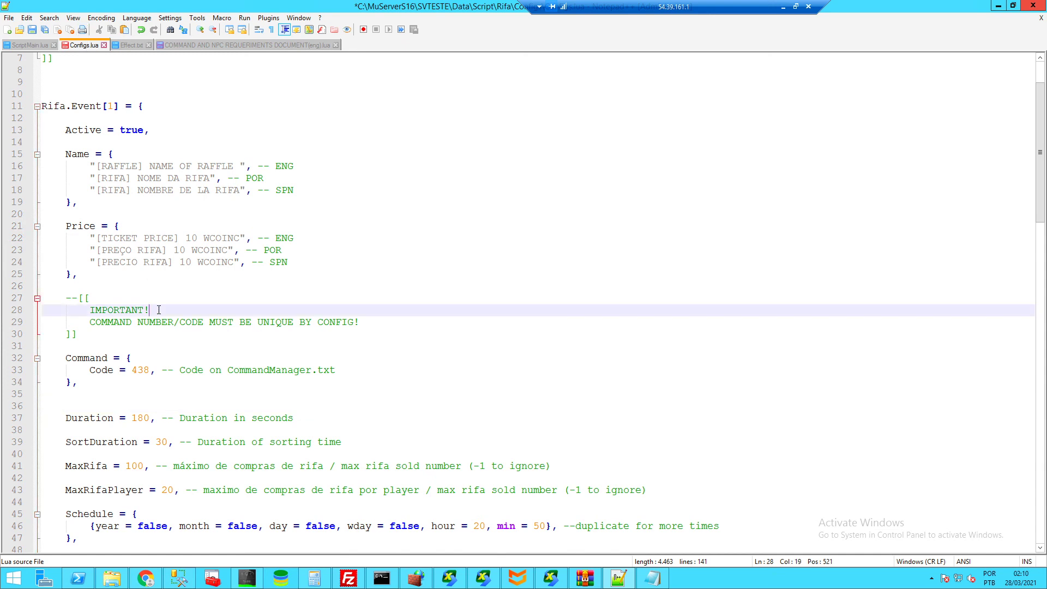
key(ctrl+s)
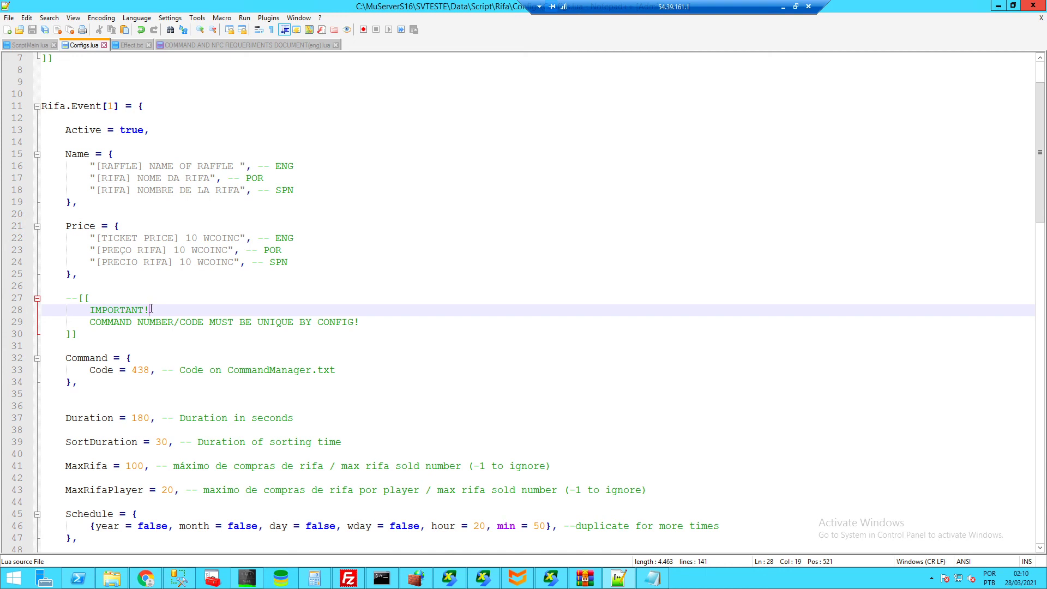
click(97, 379)
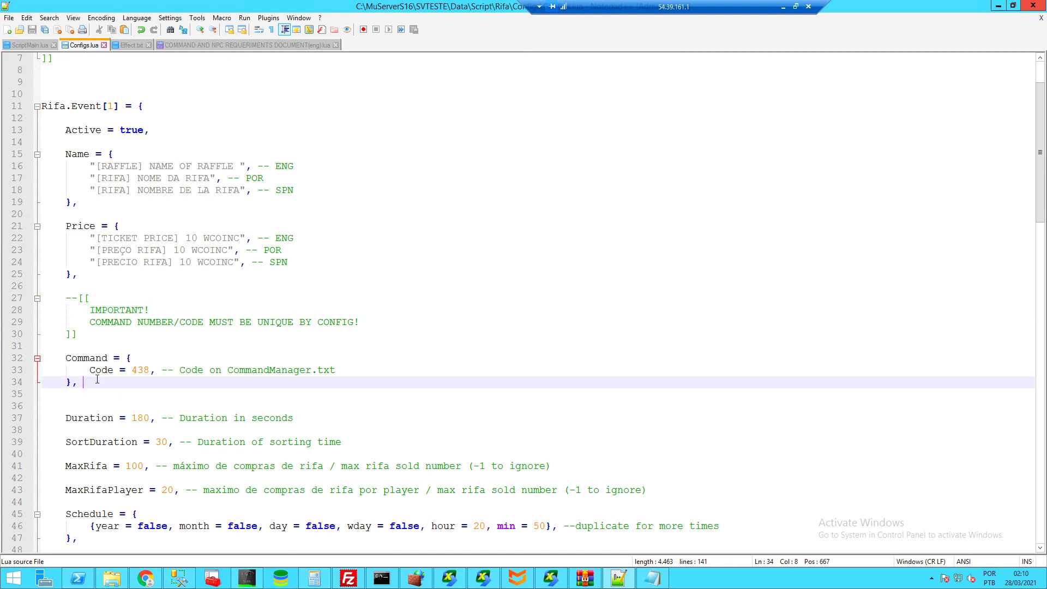